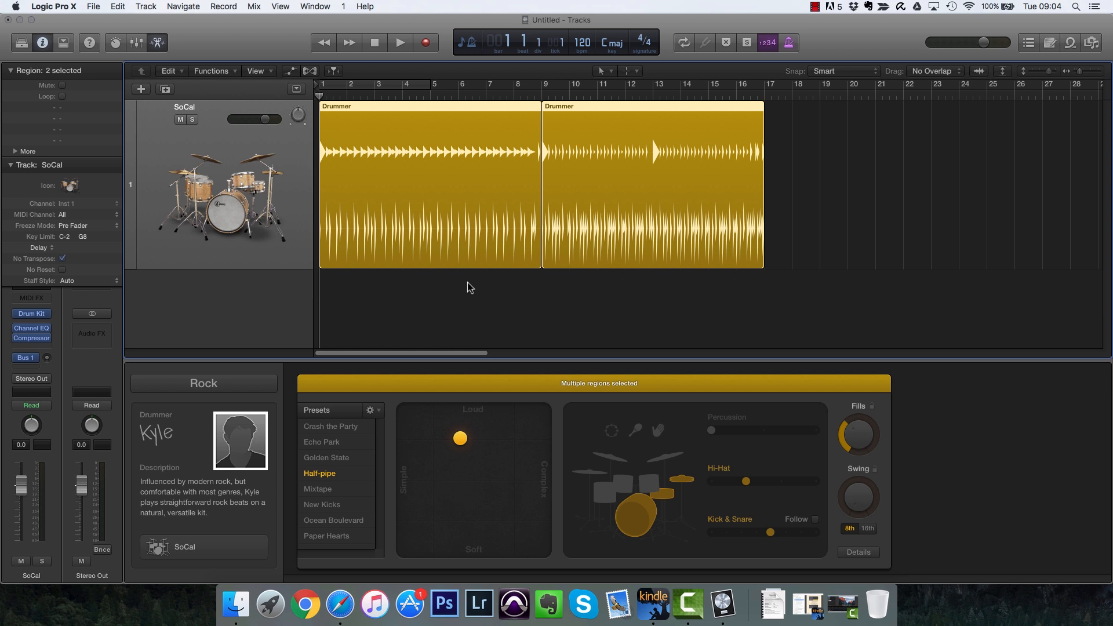
# Fit both Drummer regions in the Tracks area and compare the first and second regions' settings in the Drummer Editor.
pyautogui.moveTo(447, 354); pyautogui.dragTo(346, 353)
pyautogui.moveTo(451, 353); pyautogui.dragTo(450, 353)
pyautogui.click(815, 175)
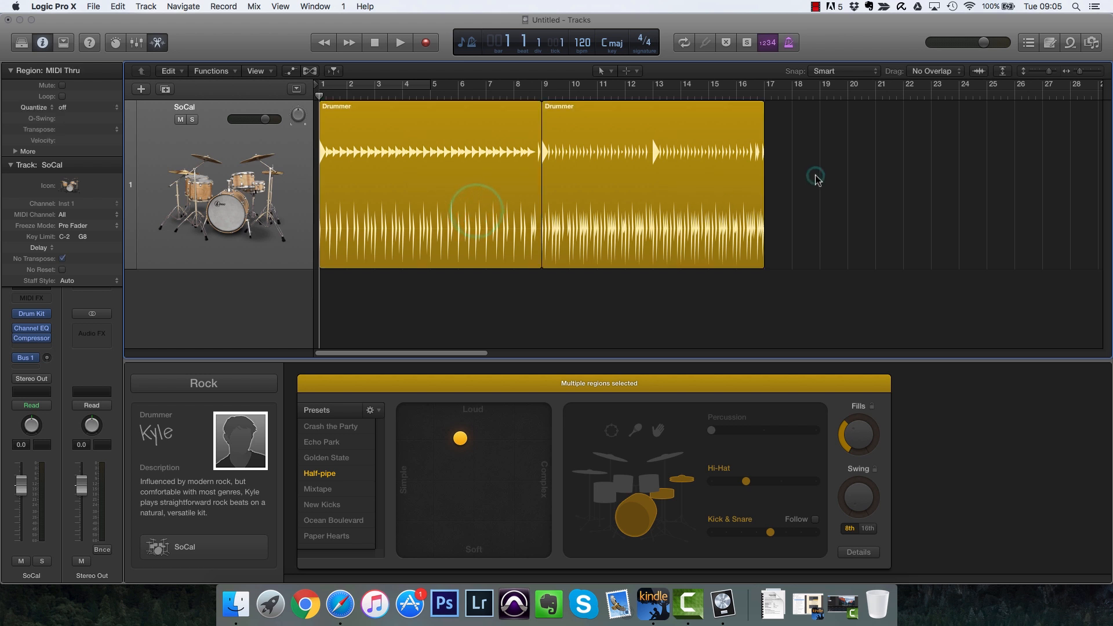
pyautogui.click(528, 178)
pyautogui.click(964, 199)
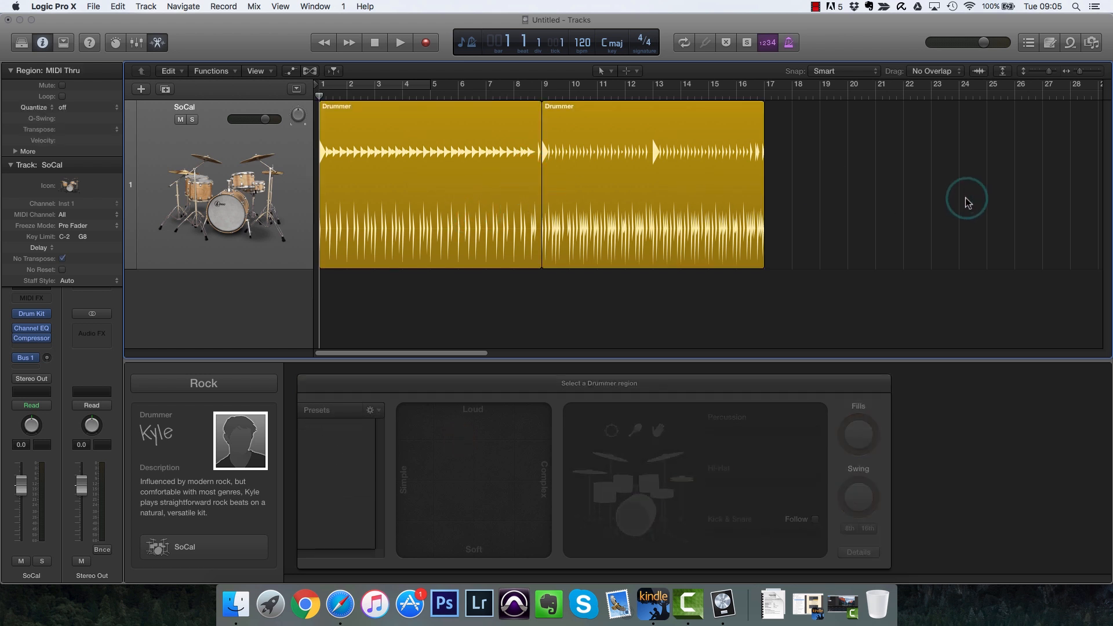
pyautogui.press('z')
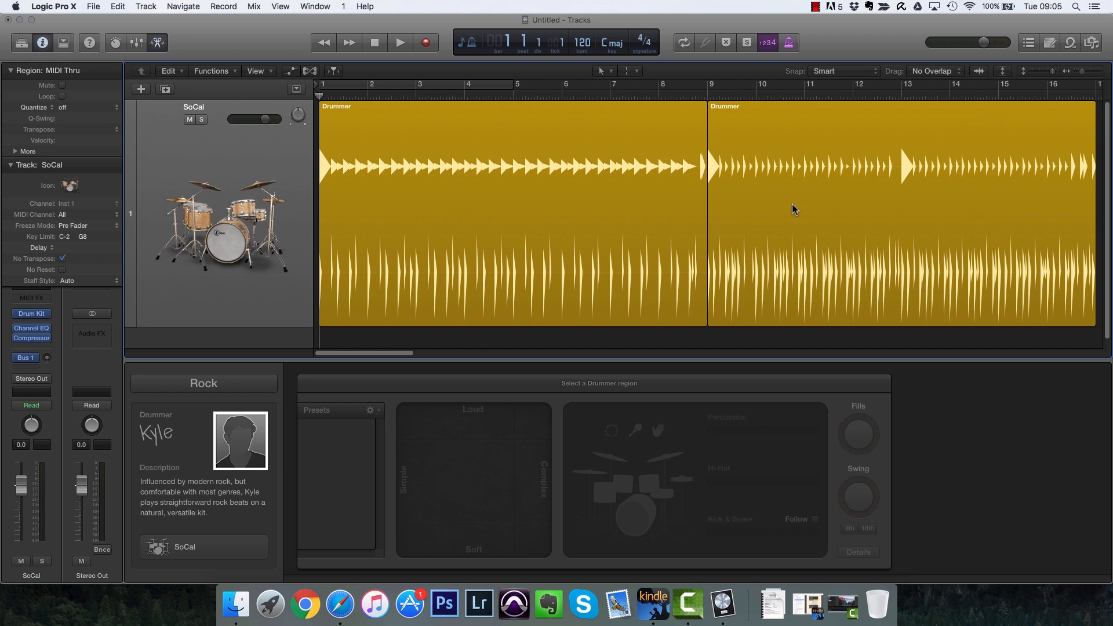
pyautogui.click(608, 228)
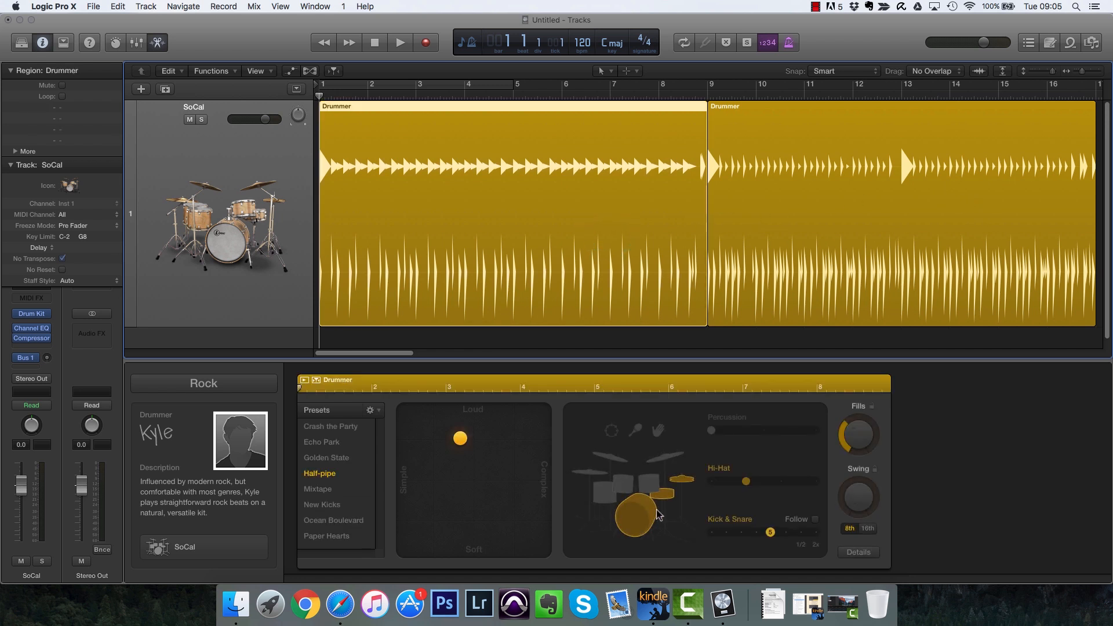
pyautogui.click(764, 314)
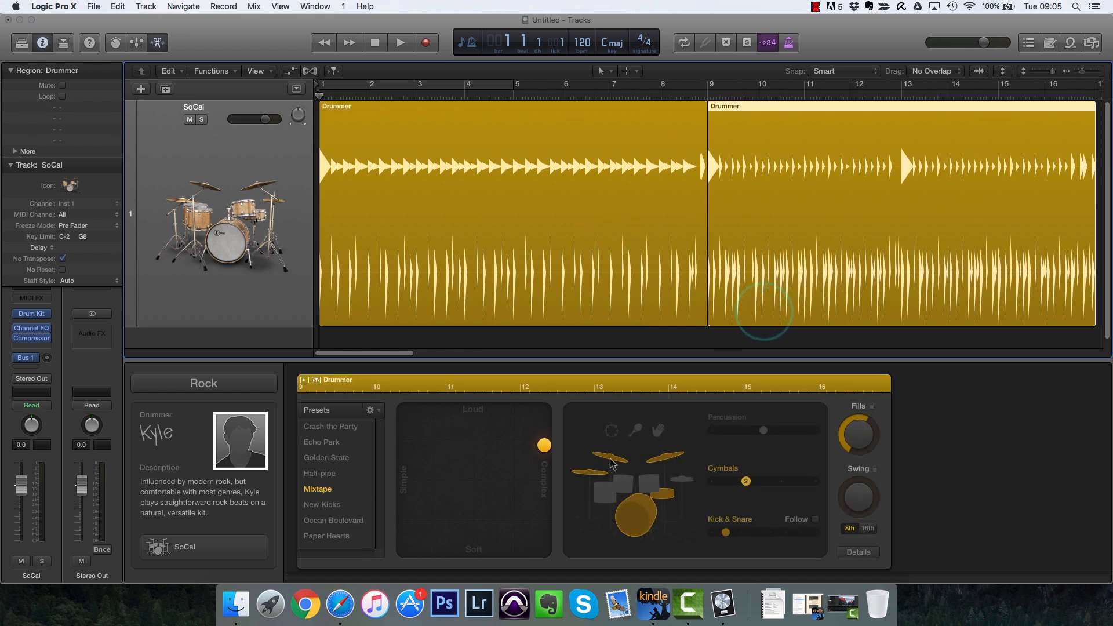
pyautogui.click(623, 276)
pyautogui.click(774, 266)
pyautogui.click(516, 298)
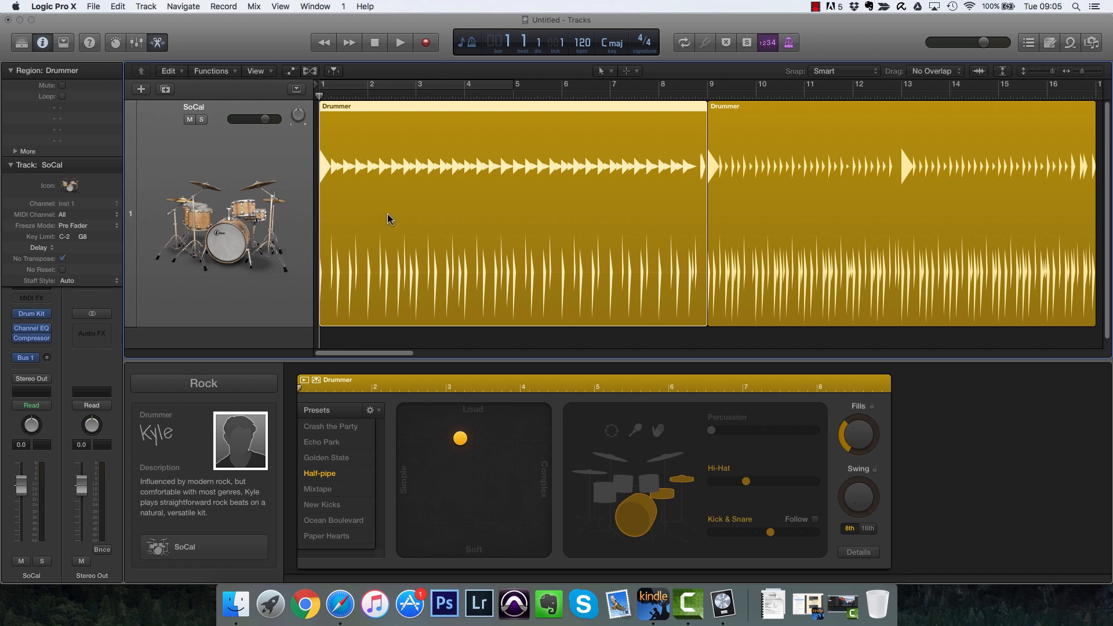
# Scrub the playhead to about bar 6, check both regions' editor rulers, and return the playhead to bar 1.
pyautogui.moveTo(320, 95); pyautogui.dragTo(580, 94)
pyautogui.click(755, 239)
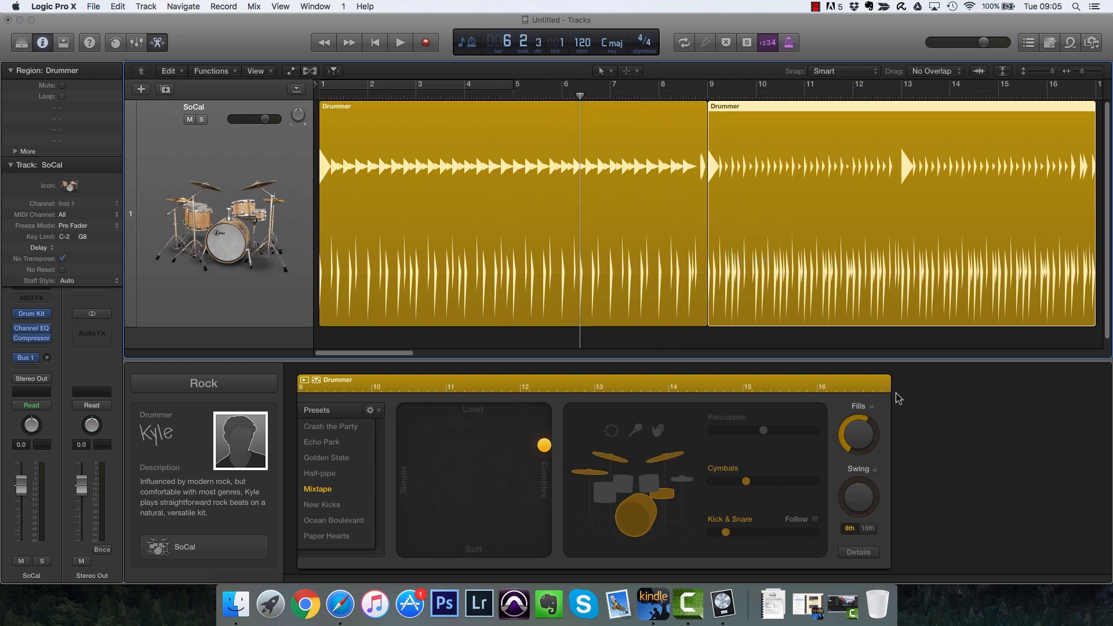
pyautogui.click(622, 235)
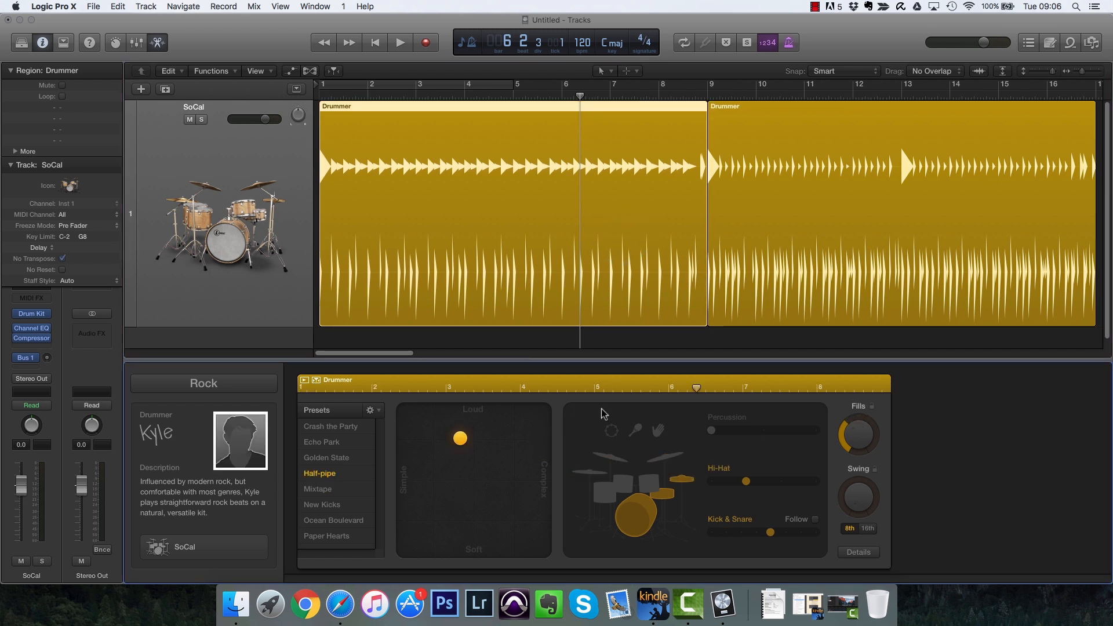
pyautogui.moveTo(696, 389); pyautogui.dragTo(297, 393)
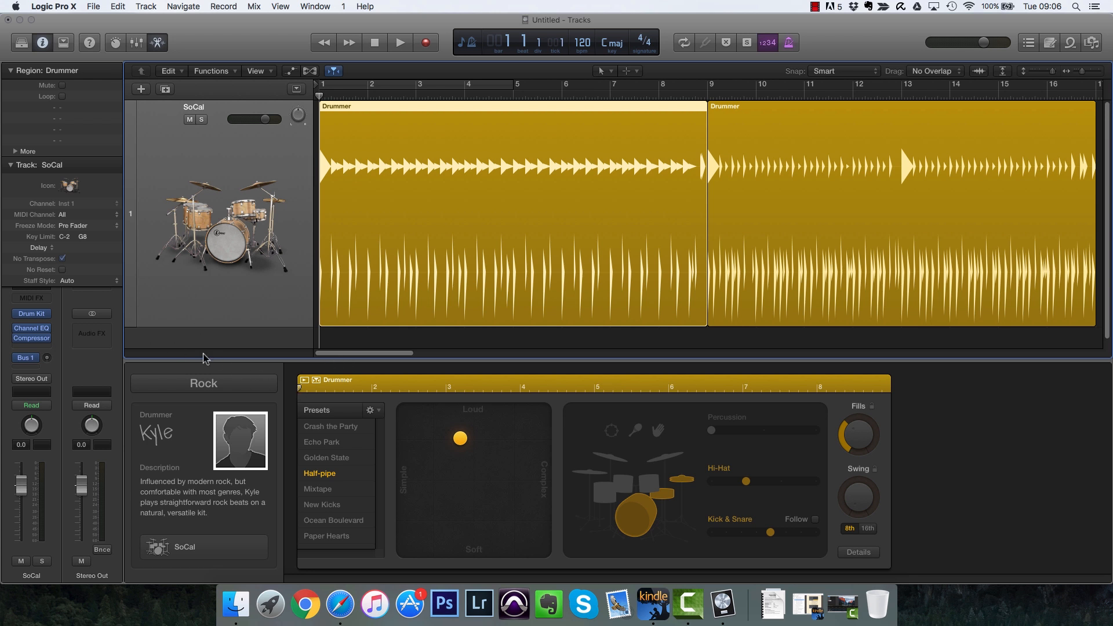
# Turn on Cycle mode over the first Drummer region, bars 1 to 9, and listen to its groove.
pyautogui.press('c')
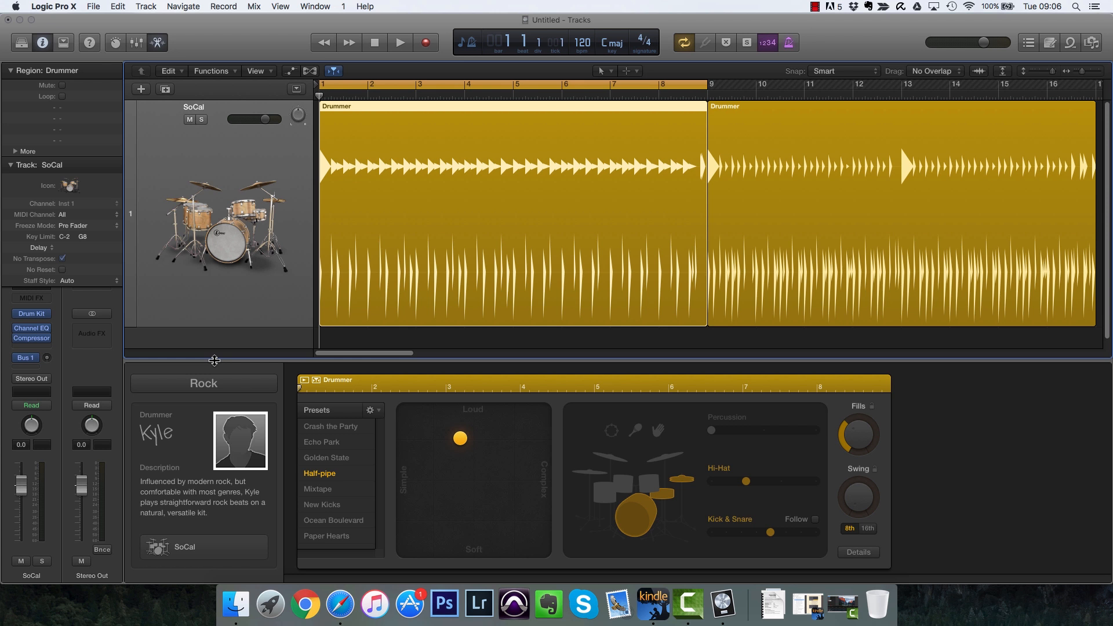
pyautogui.press('space')
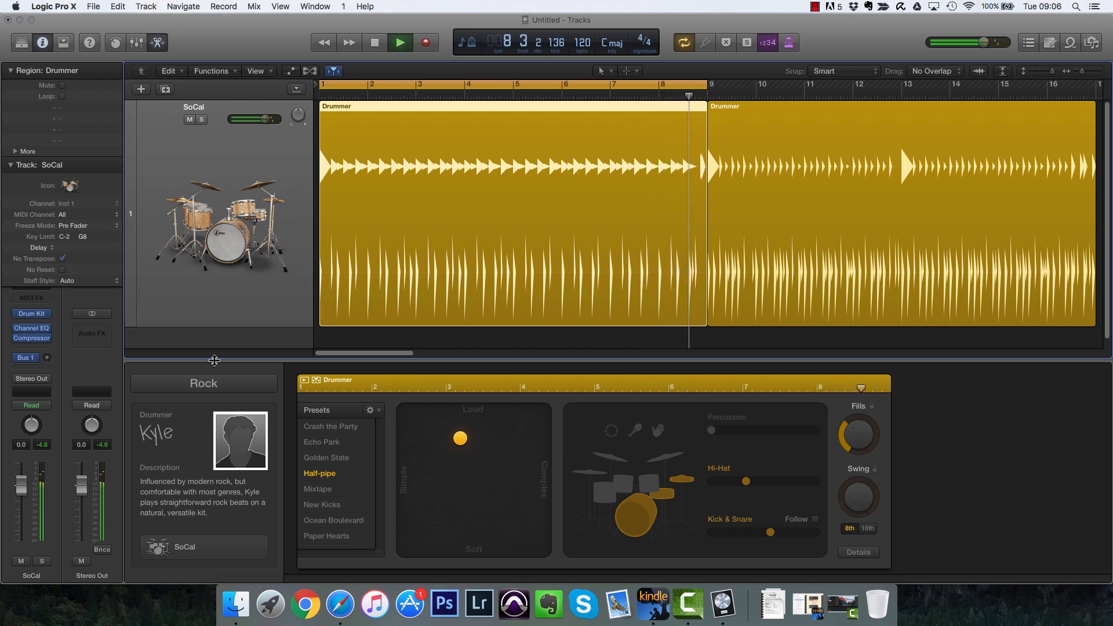
pyautogui.press('space')
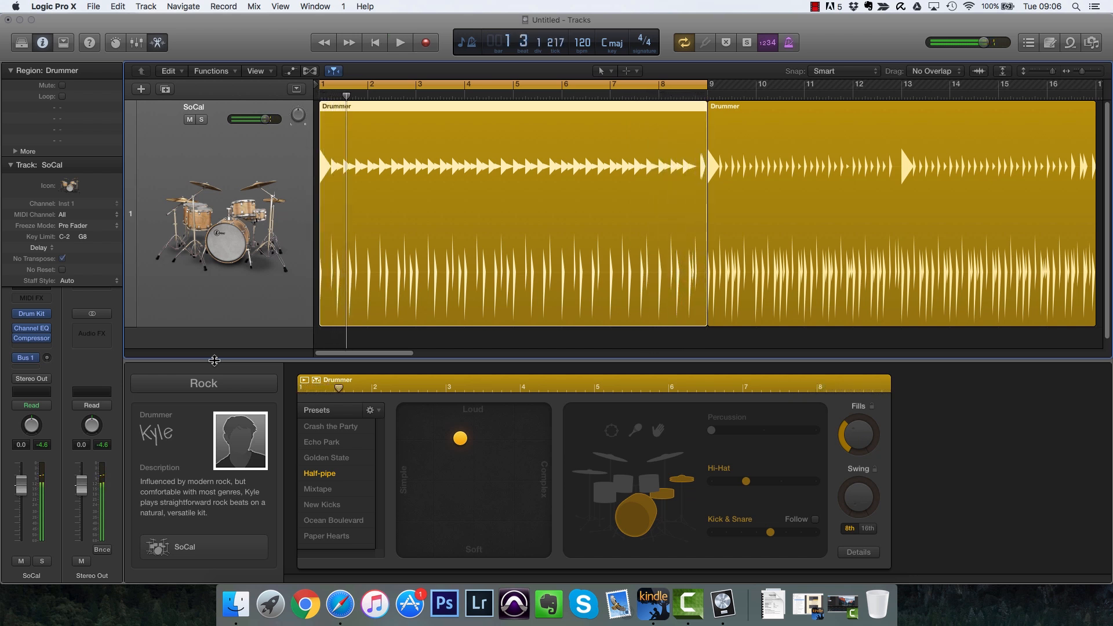
# Move the cycle range onto the second Drummer region and listen to part of its groove.
pyautogui.click(746, 274)
pyautogui.press('super+u')
pyautogui.press('space')
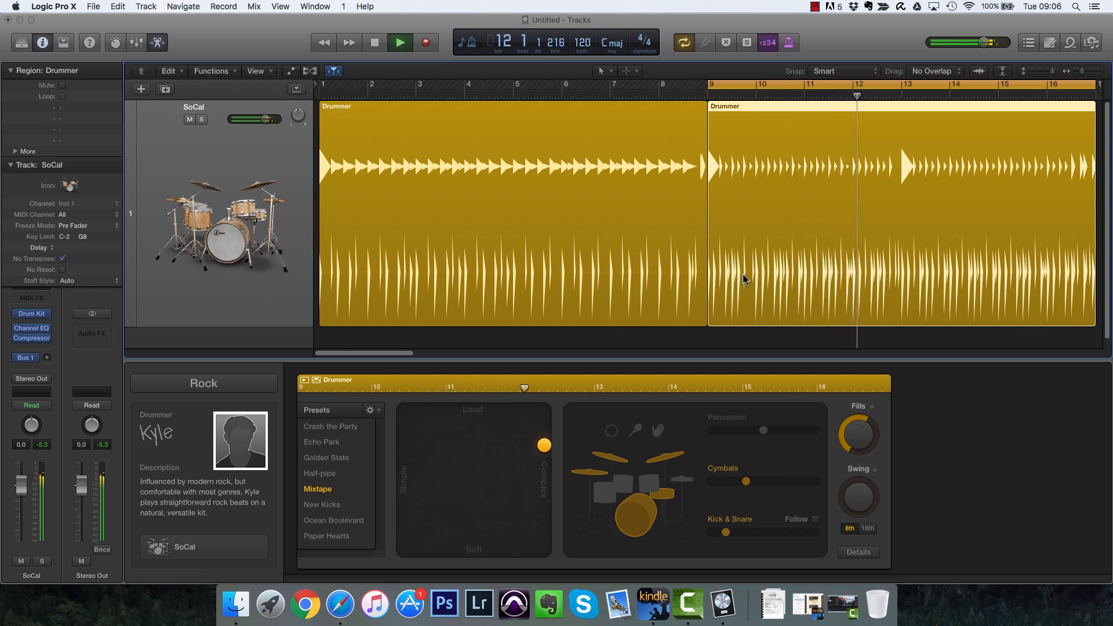
pyautogui.press('space')
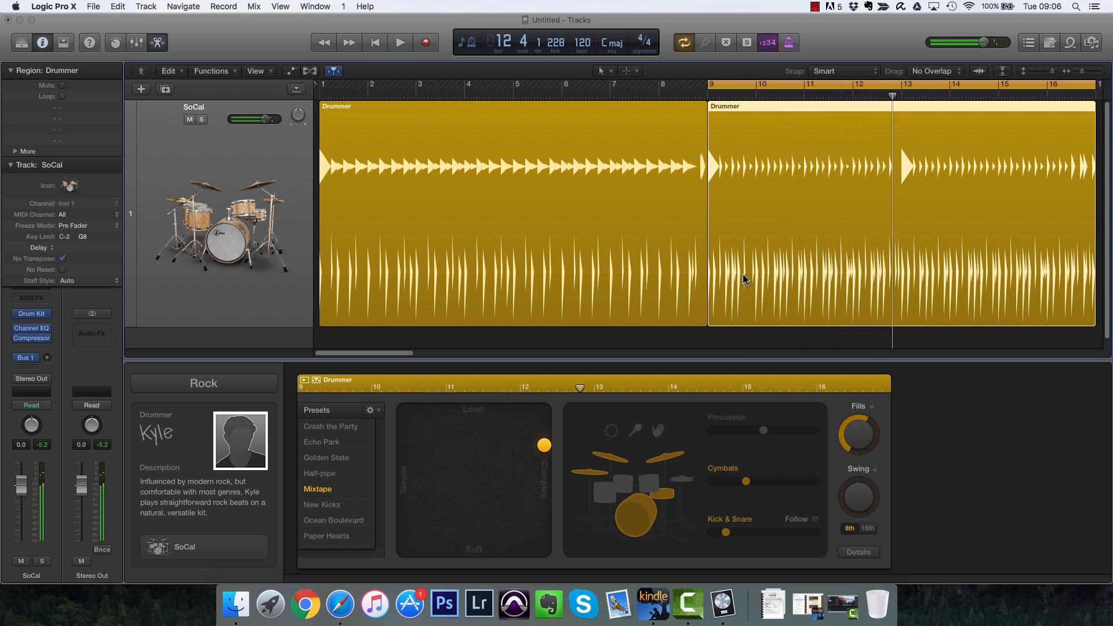
# Set the project tempo to 140 and play the second Drummer region.
pyautogui.doubleClick(584, 44)
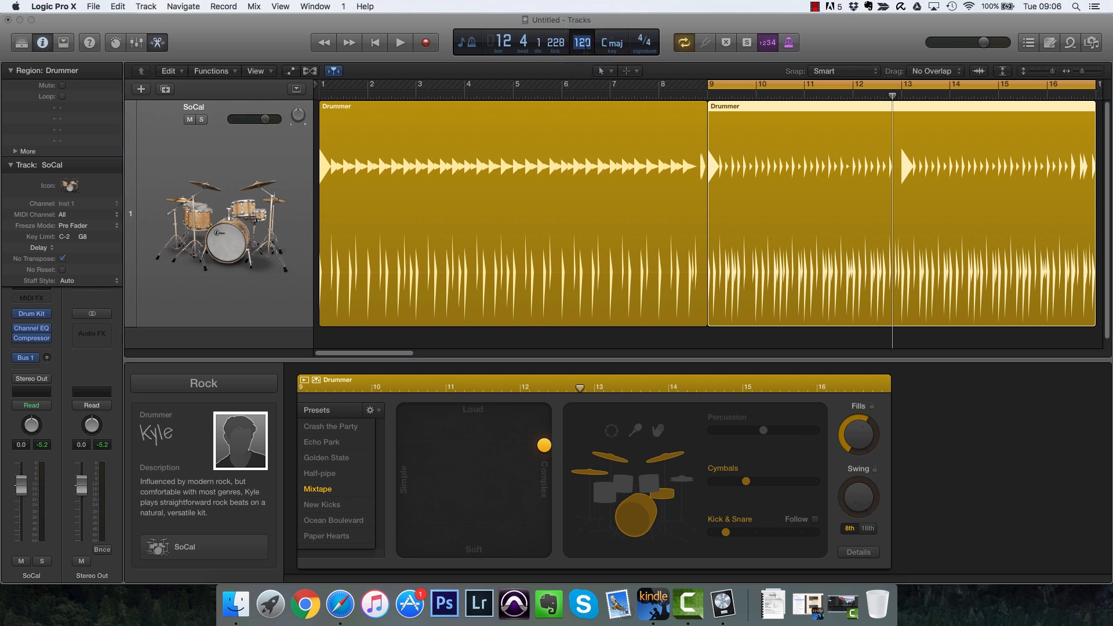
pyautogui.press('Return')
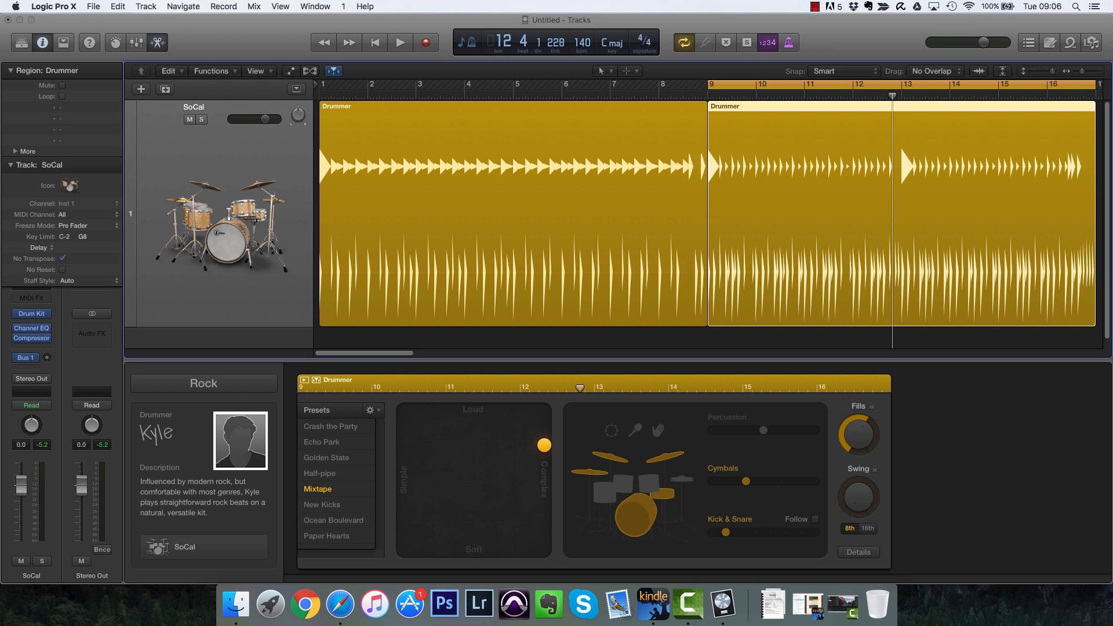
pyautogui.press('space')
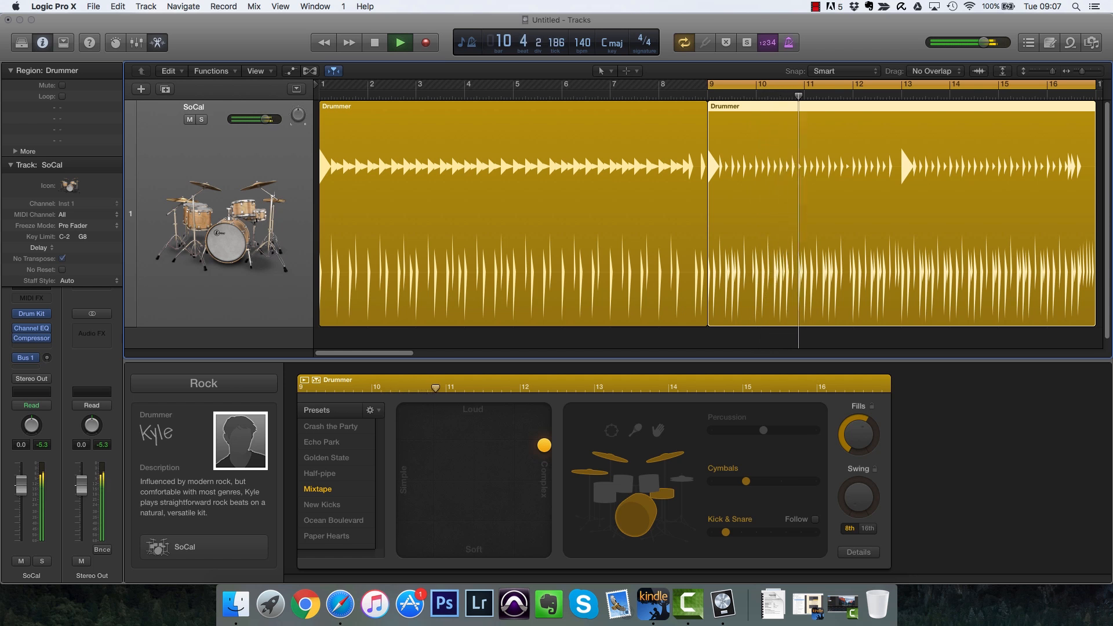
# Set the project tempo to 80 and play the second Drummer region at that speed.
pyautogui.doubleClick(583, 42)
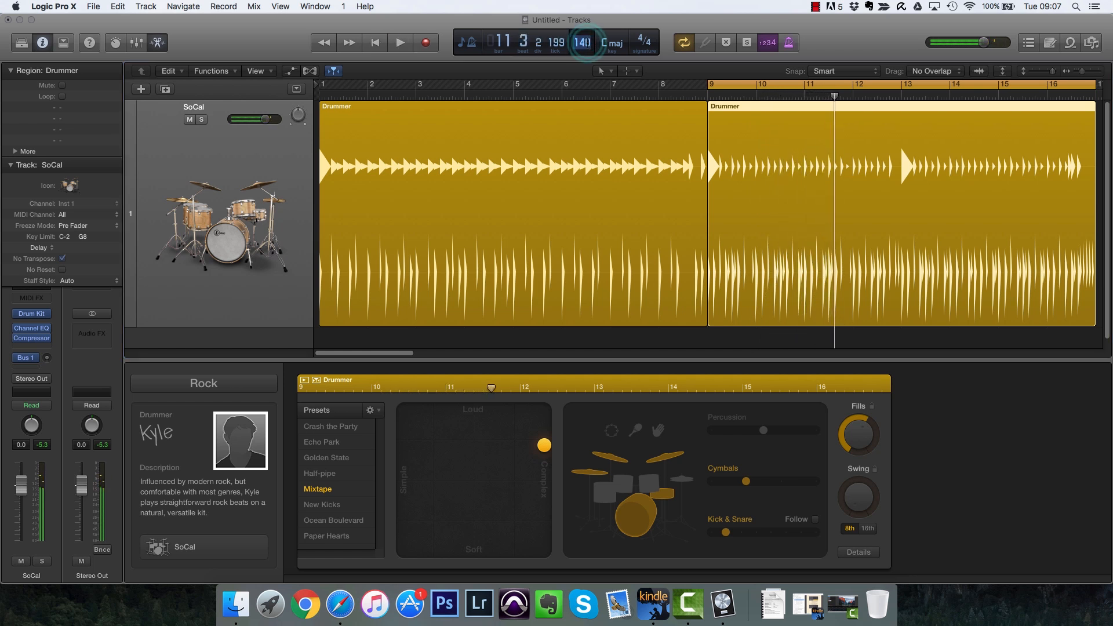
pyautogui.write('80')
pyautogui.press('Return')
pyautogui.press('space')
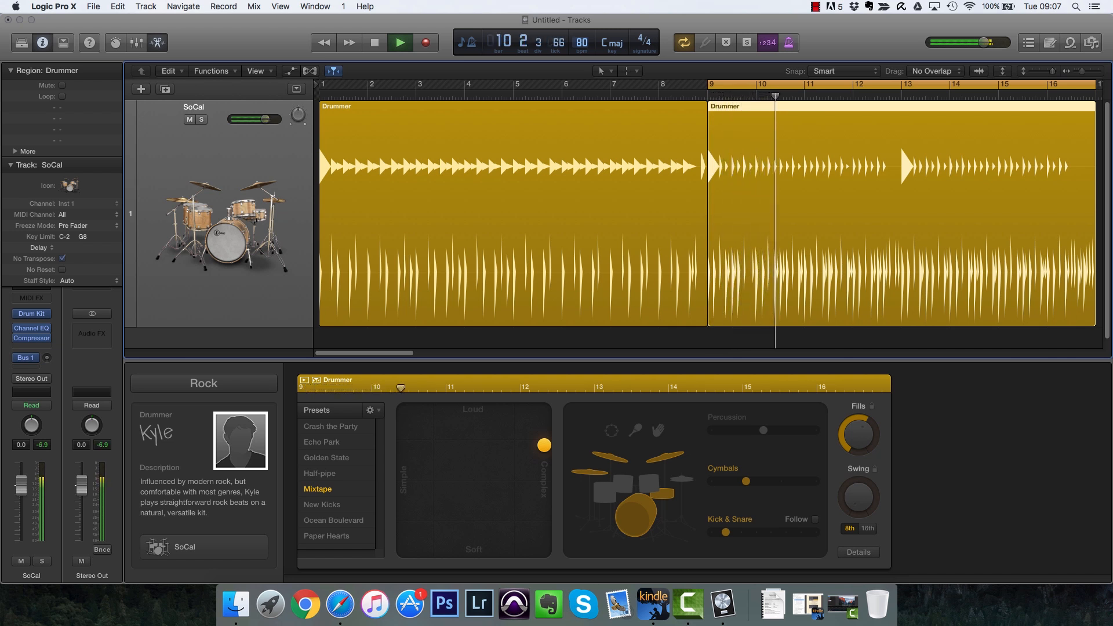
pyautogui.press('space')
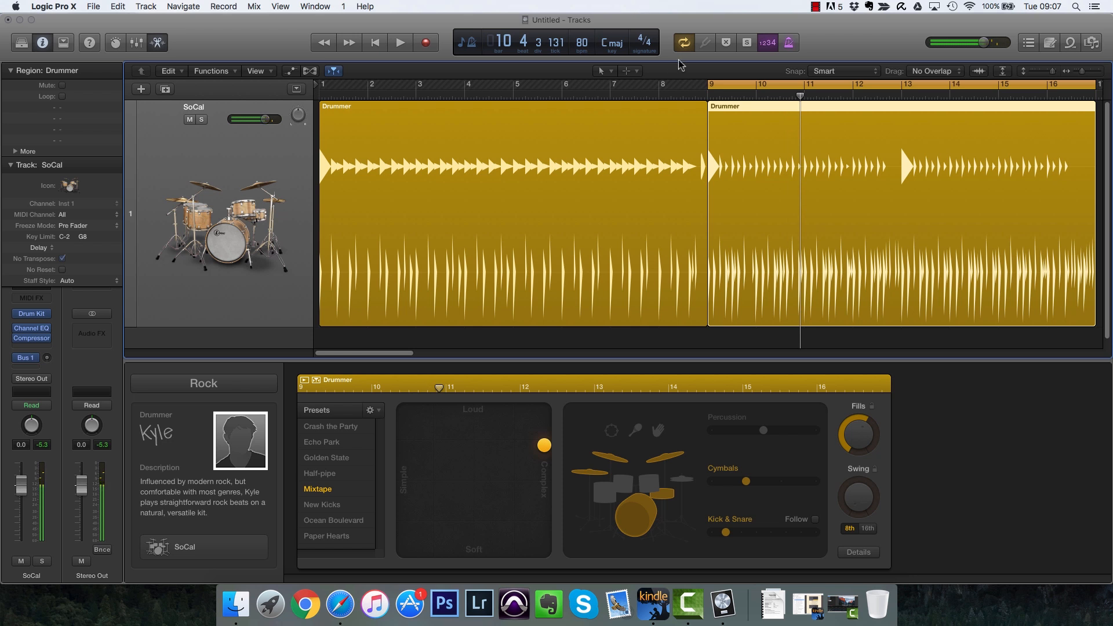
# Try the project in 3/4 time and listen to the second Drummer region.
pyautogui.click(658, 42)
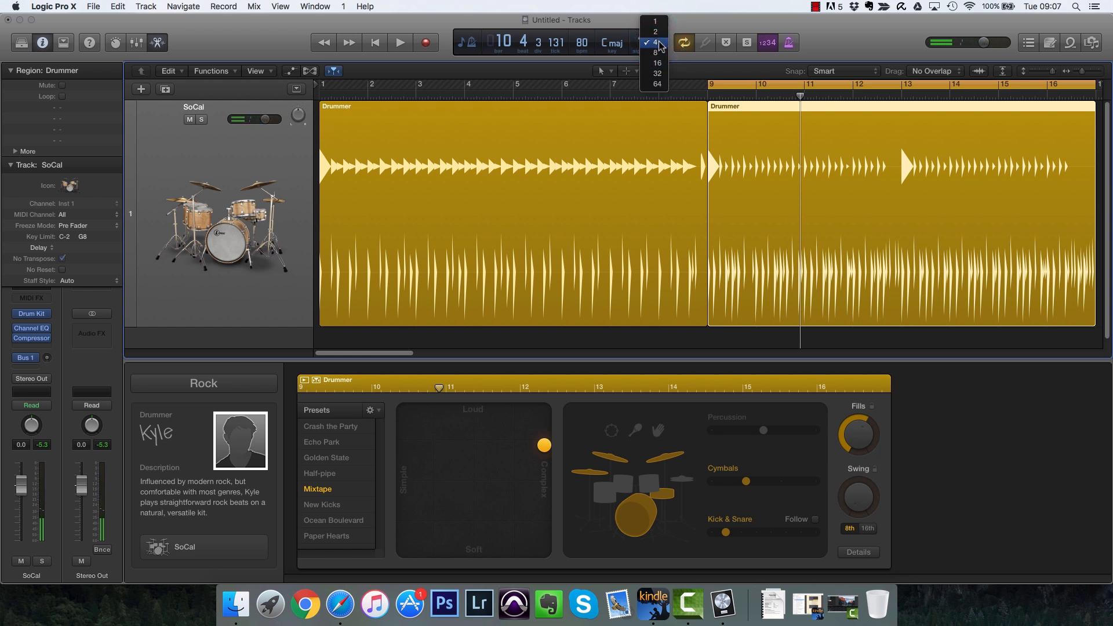
pyautogui.click(641, 42)
pyautogui.doubleClick(642, 40)
pyautogui.write('3')
pyautogui.press('Return')
pyautogui.press('space')
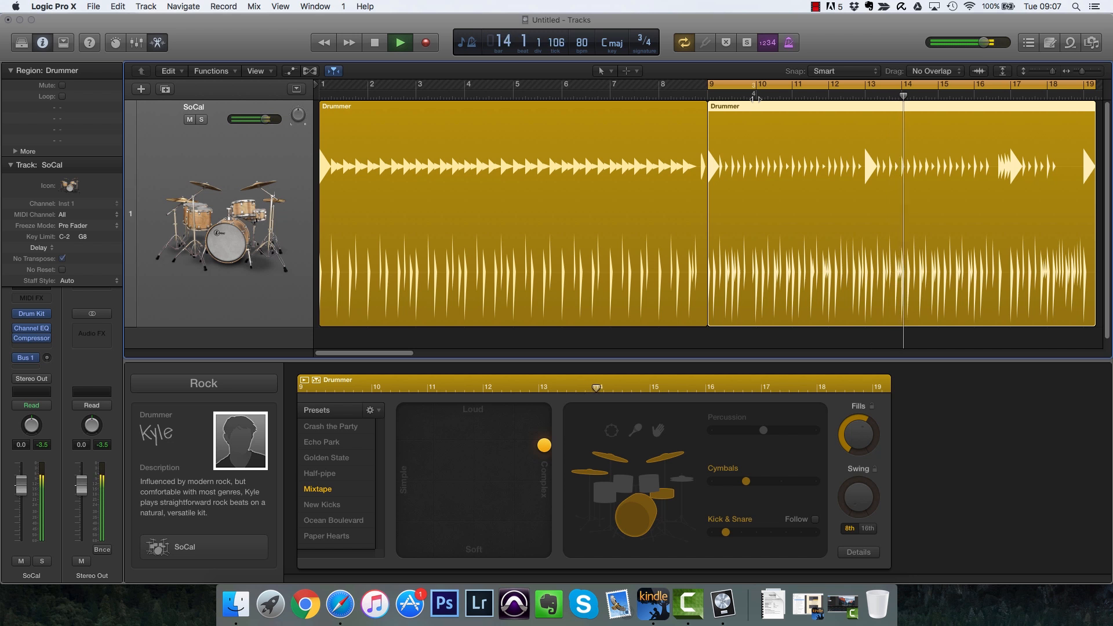
pyautogui.press('space')
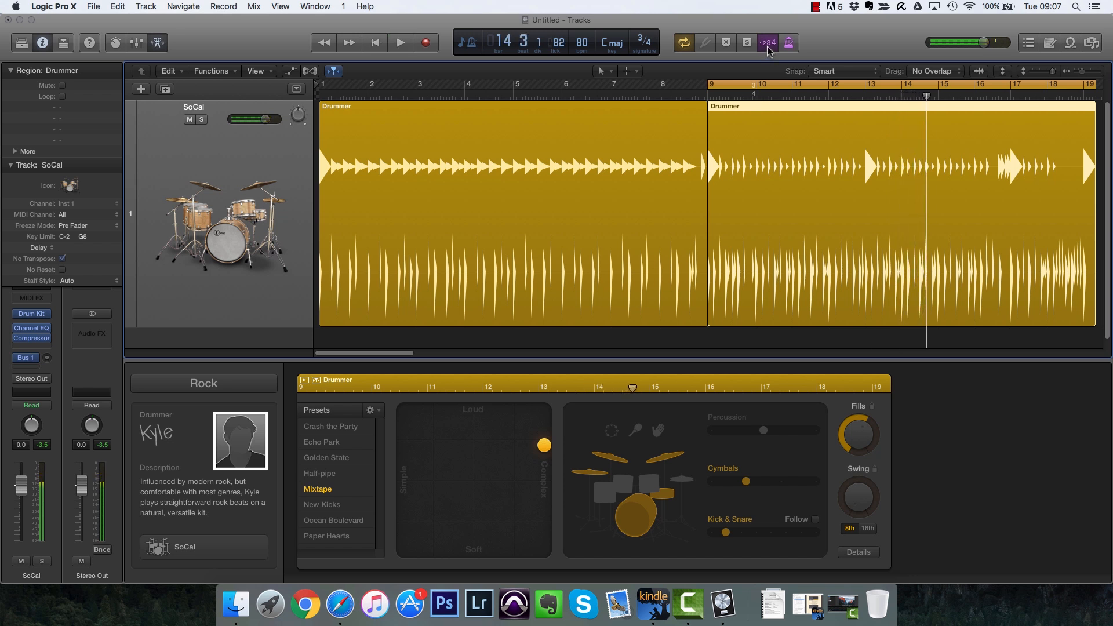
# Undo the time signature change and turn off the count-in.
pyautogui.press('super+z')
pyautogui.click(784, 45)
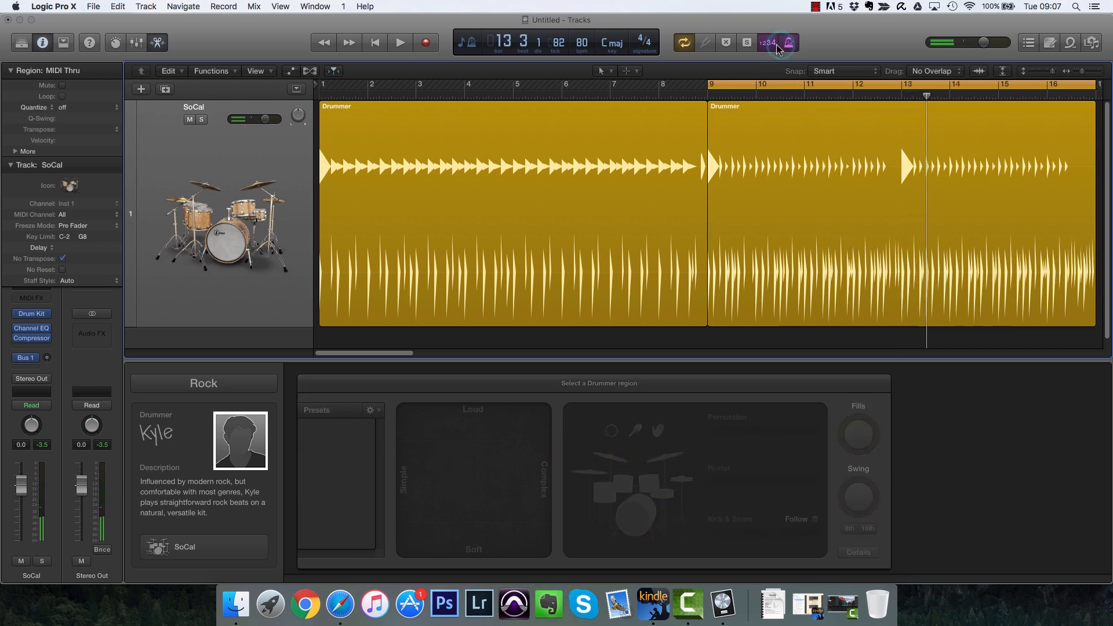
pyautogui.click(777, 47)
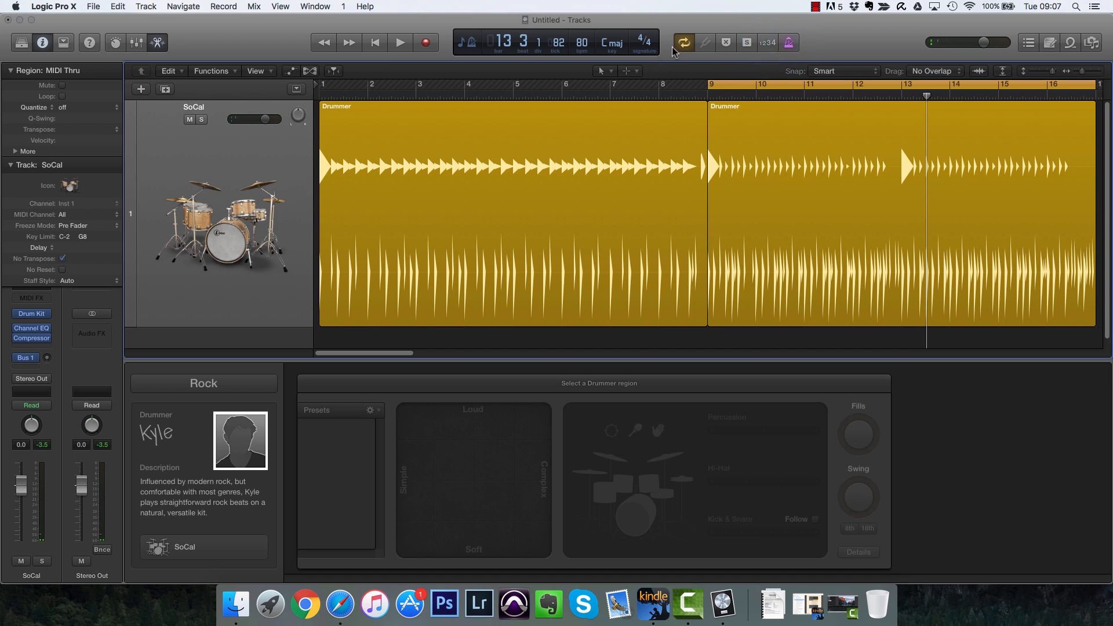
# Select the first Drummer region, return to the start of the project, and turn off Cycle mode.
pyautogui.click(613, 269)
pyautogui.press('Return')
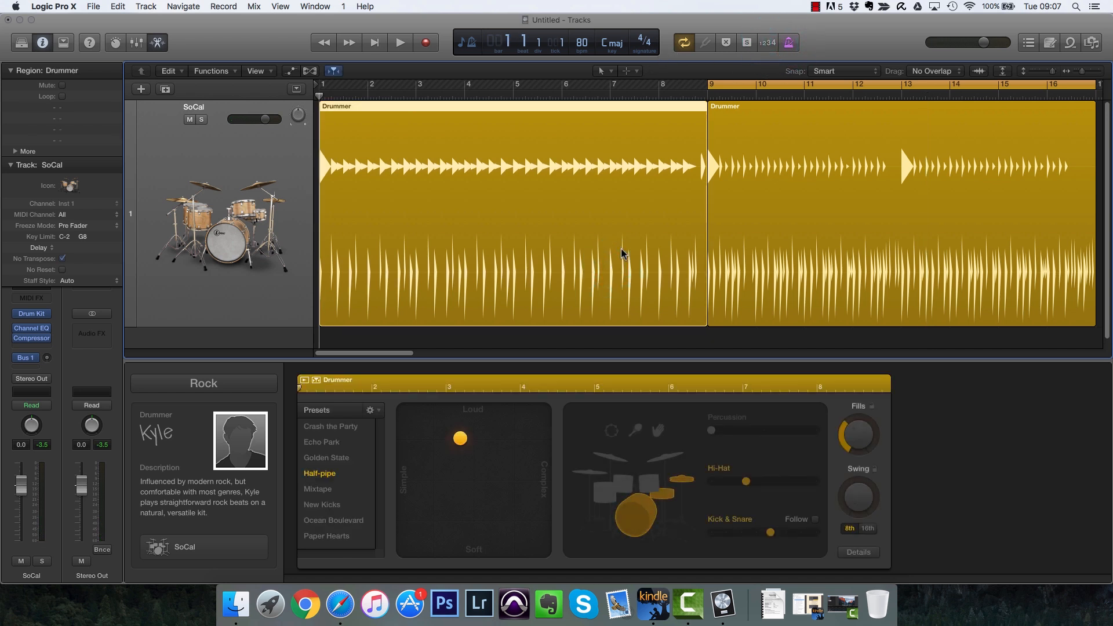
pyautogui.press('c')
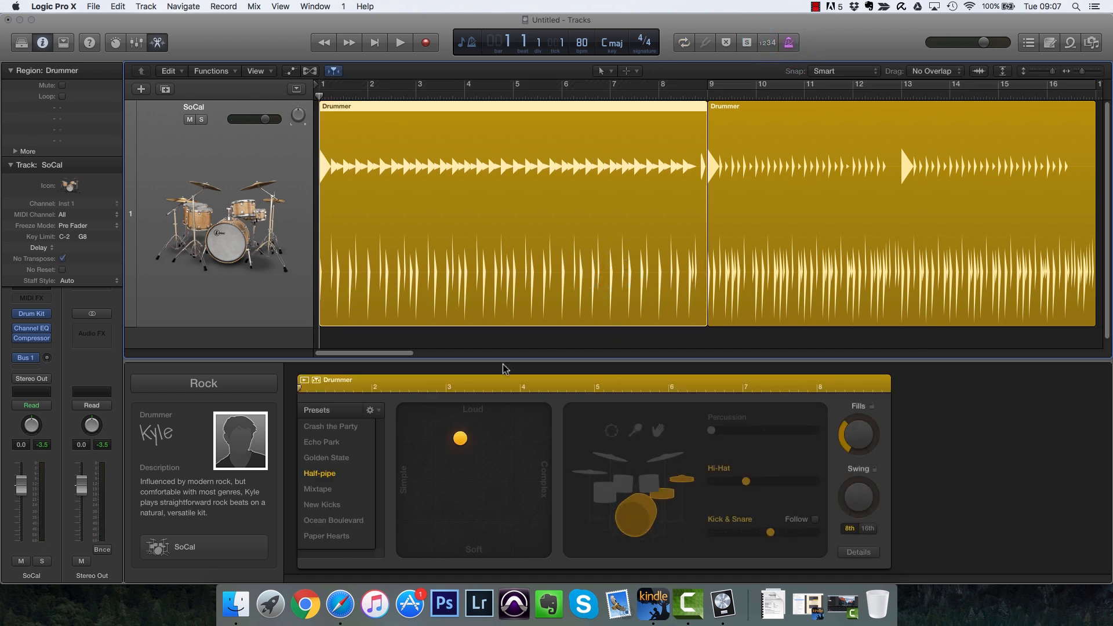
# Try the Crash the Party and Echo Park presets on the first Drummer region, and settle on Golden State.
pyautogui.click(352, 428)
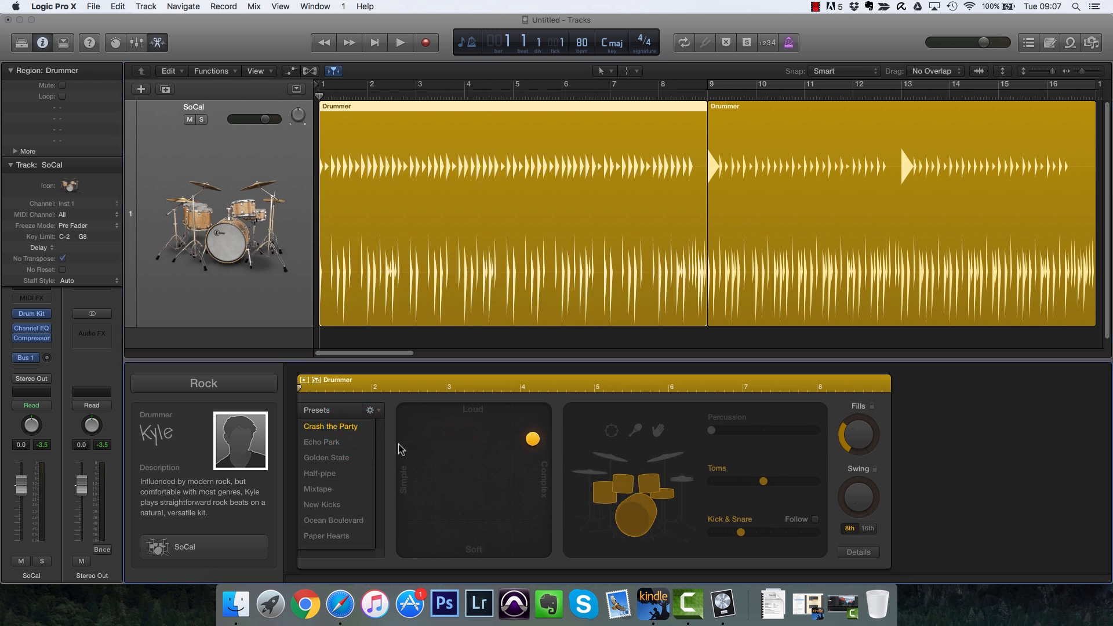
pyautogui.click(323, 440)
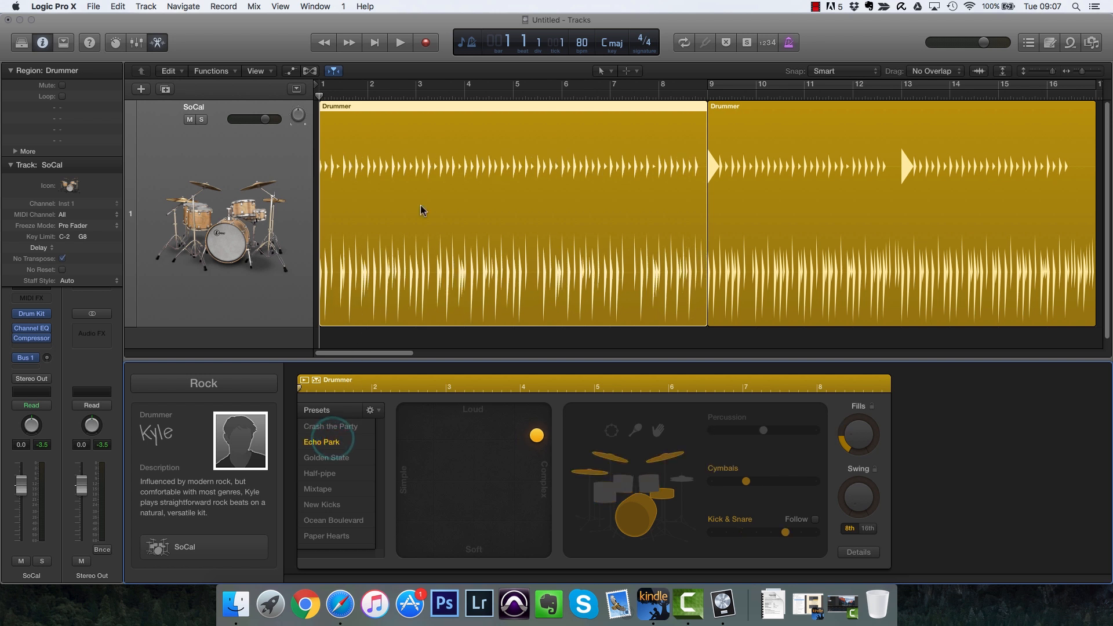
pyautogui.click(345, 458)
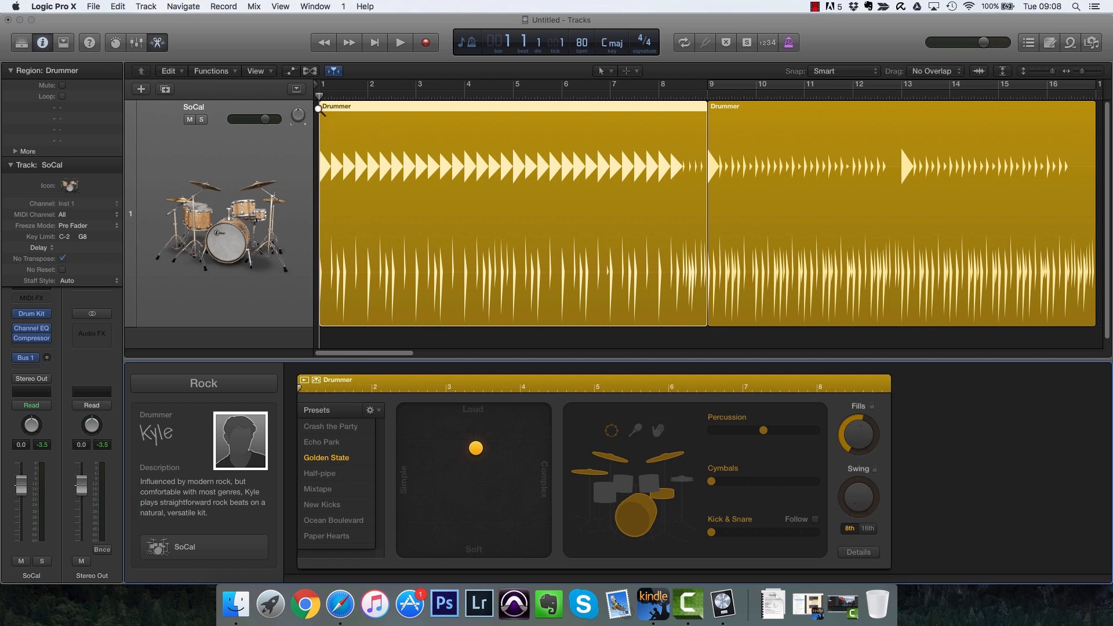
# Split the first Drummer region at bar 2 with the Scissors tool to isolate its opening bar.
pyautogui.moveTo(318, 108); pyautogui.dragTo(369, 331)
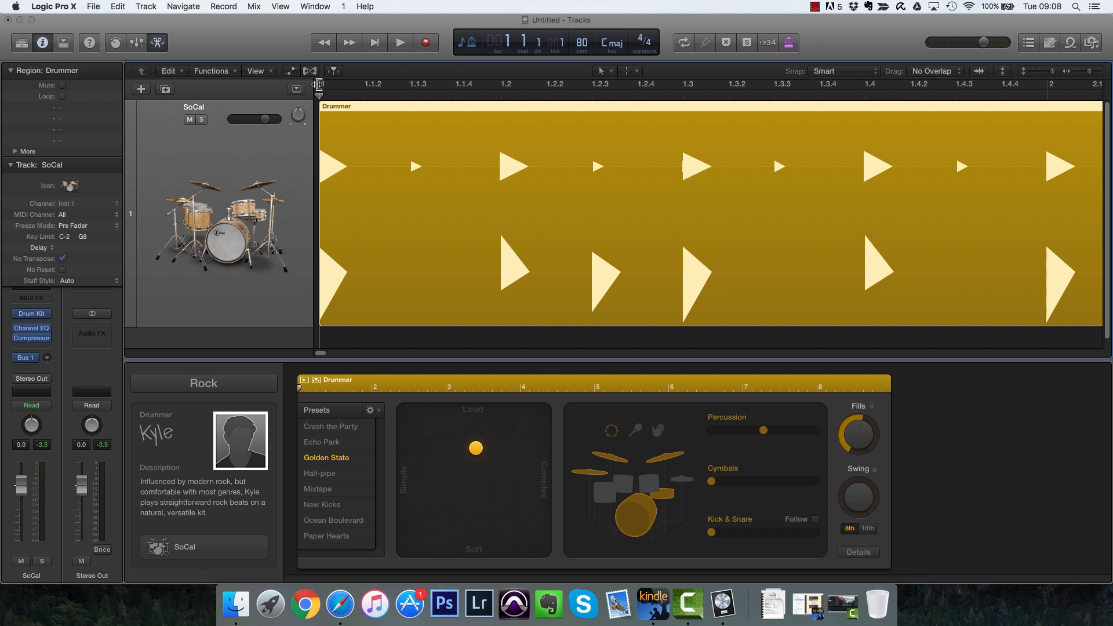
pyautogui.rightClick(1059, 156)
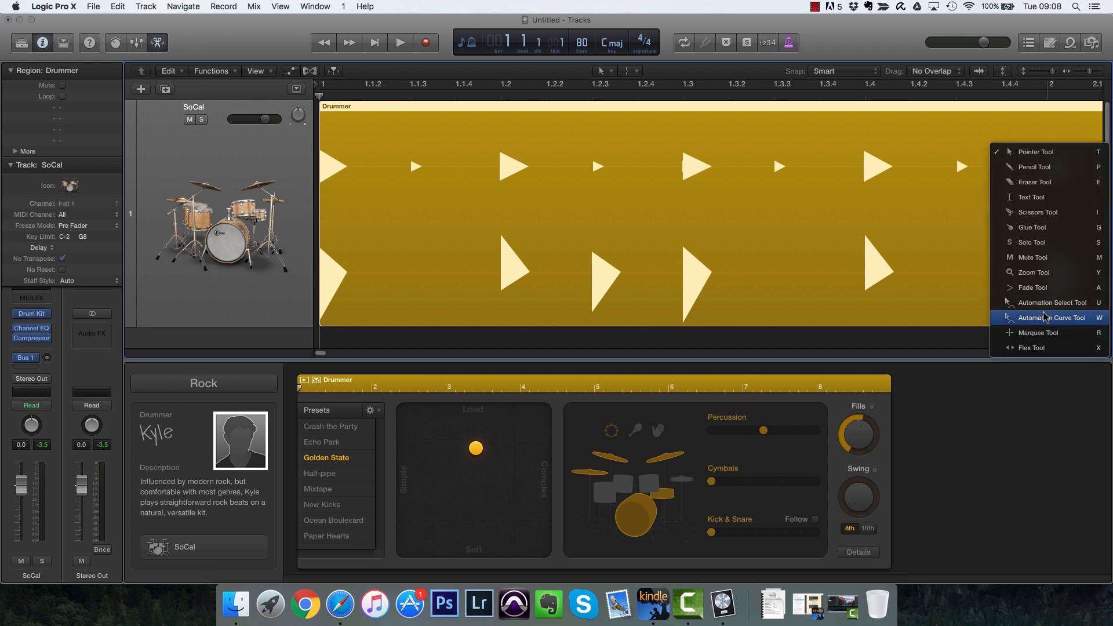
pyautogui.click(1051, 207)
pyautogui.click(1047, 194)
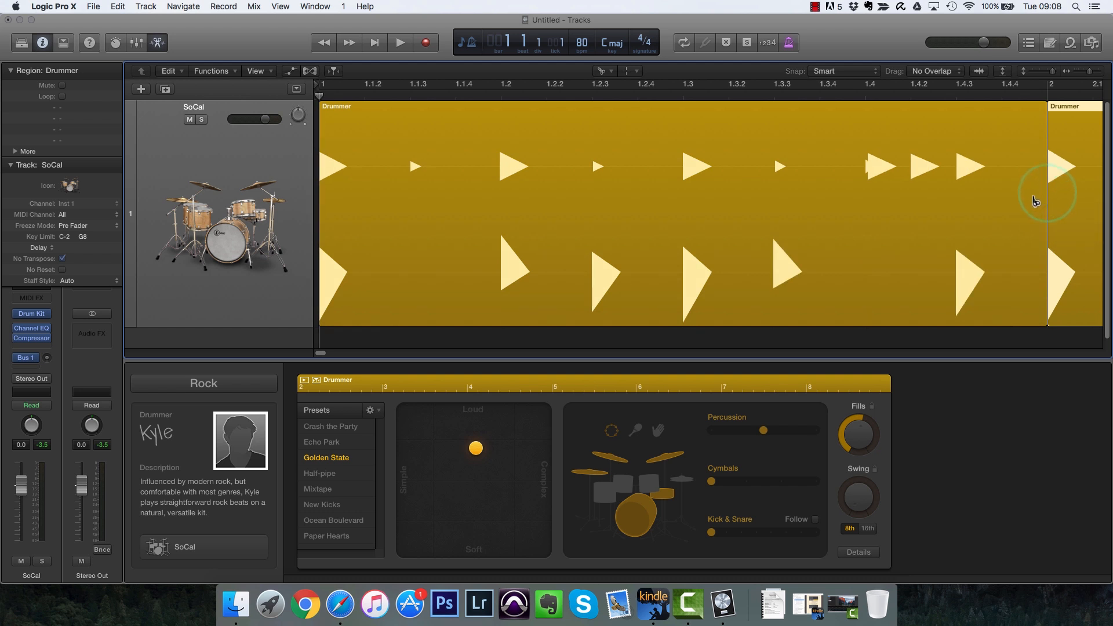
# Switch back to the Pointer tool and set the cycle range to the one-bar Drummer region at bar 1.
pyautogui.press('t')
pyautogui.click(904, 206)
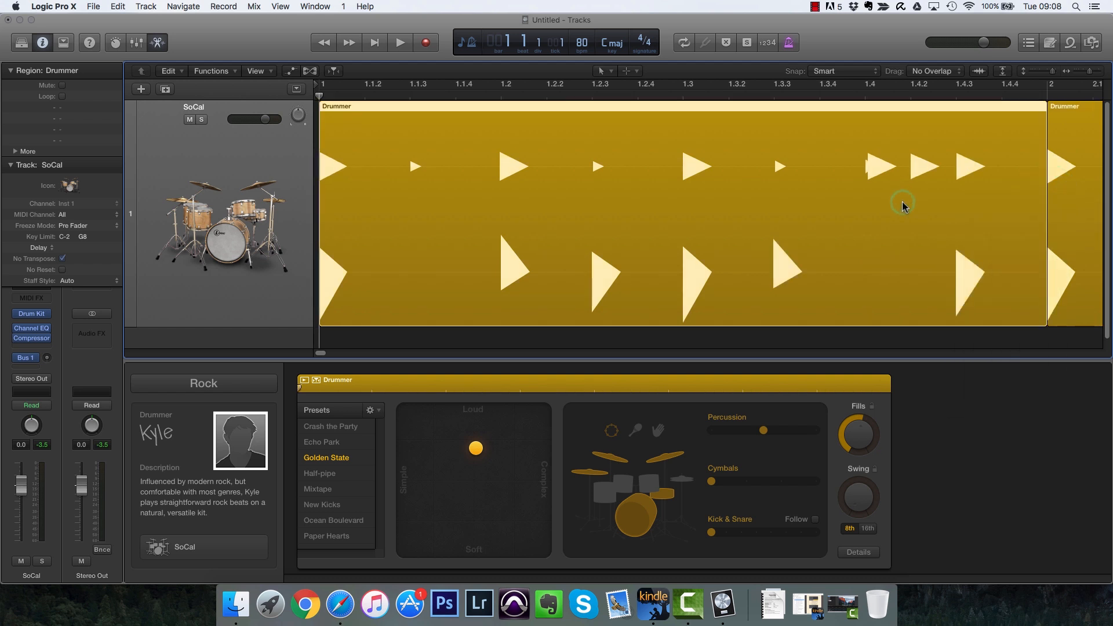
pyautogui.press('super+u')
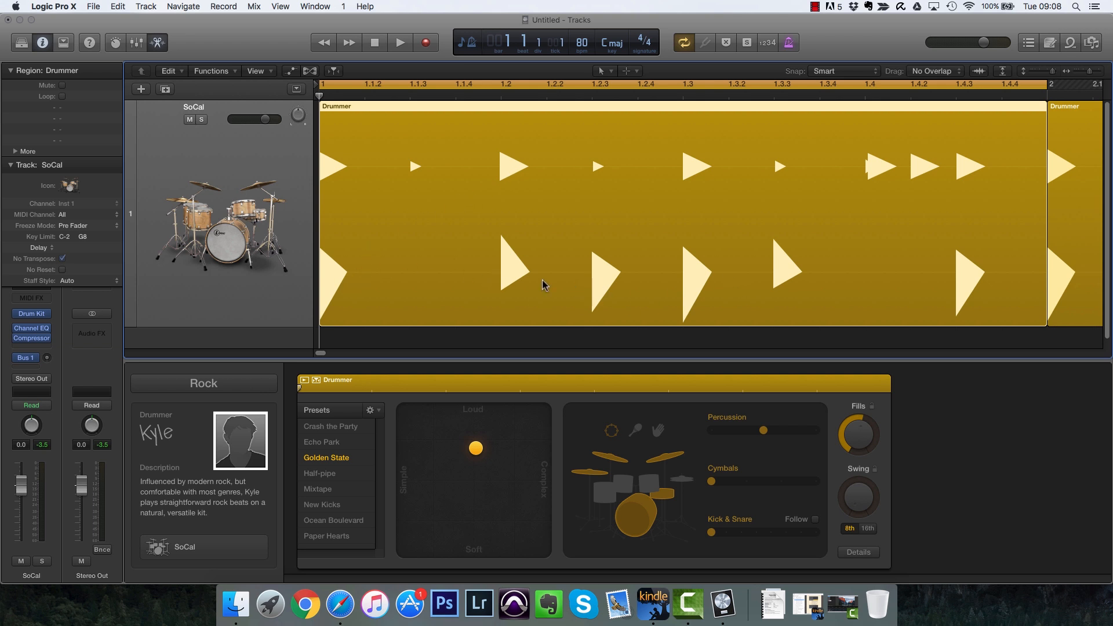
# Play the one-bar loop and try the Half-pipe, Mixtape and New Kicks presets on its Drummer region.
pyautogui.press('space')
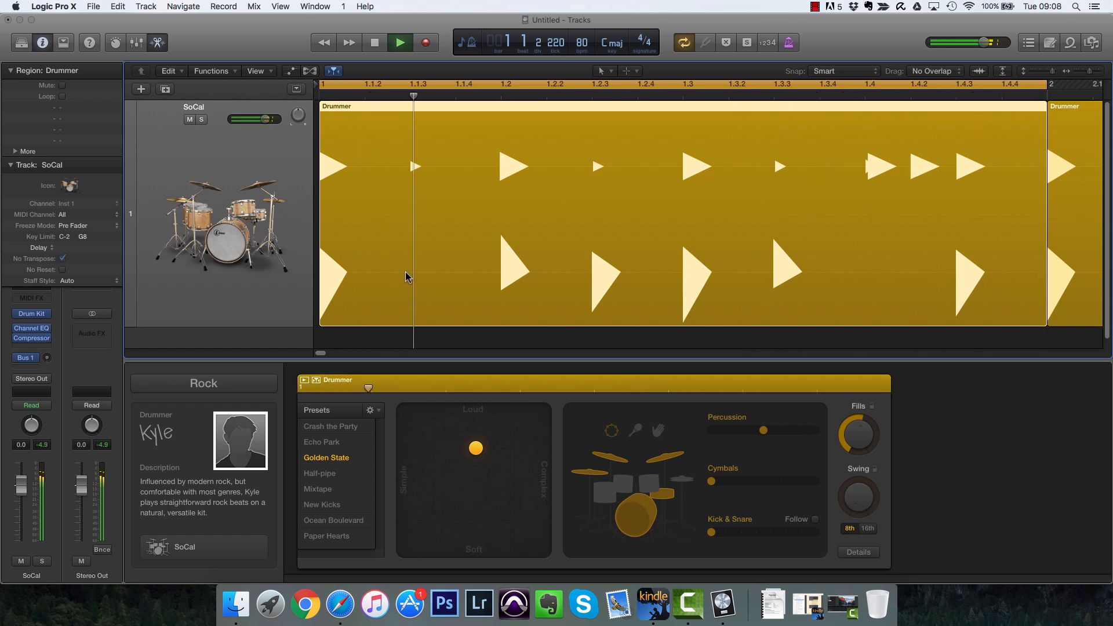
pyautogui.press('space')
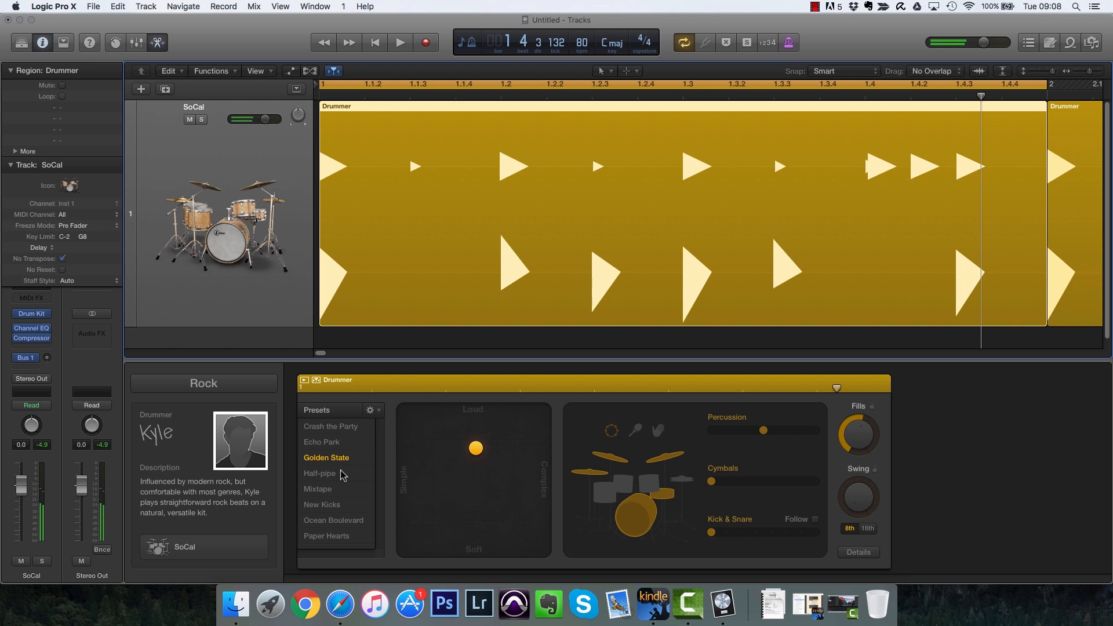
pyautogui.click(342, 474)
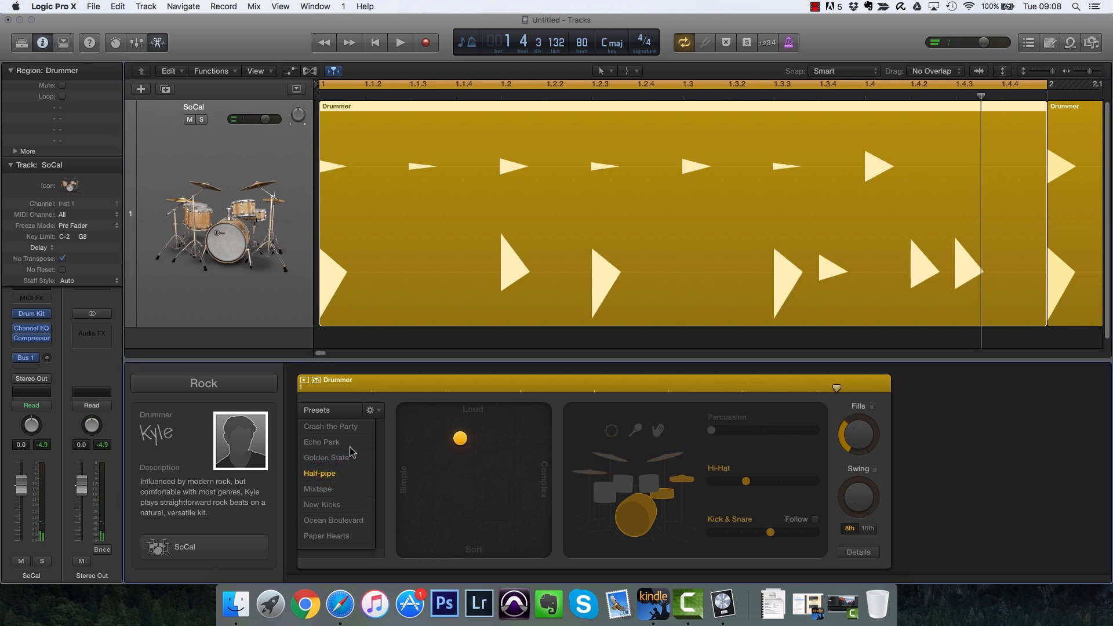
pyautogui.press('space')
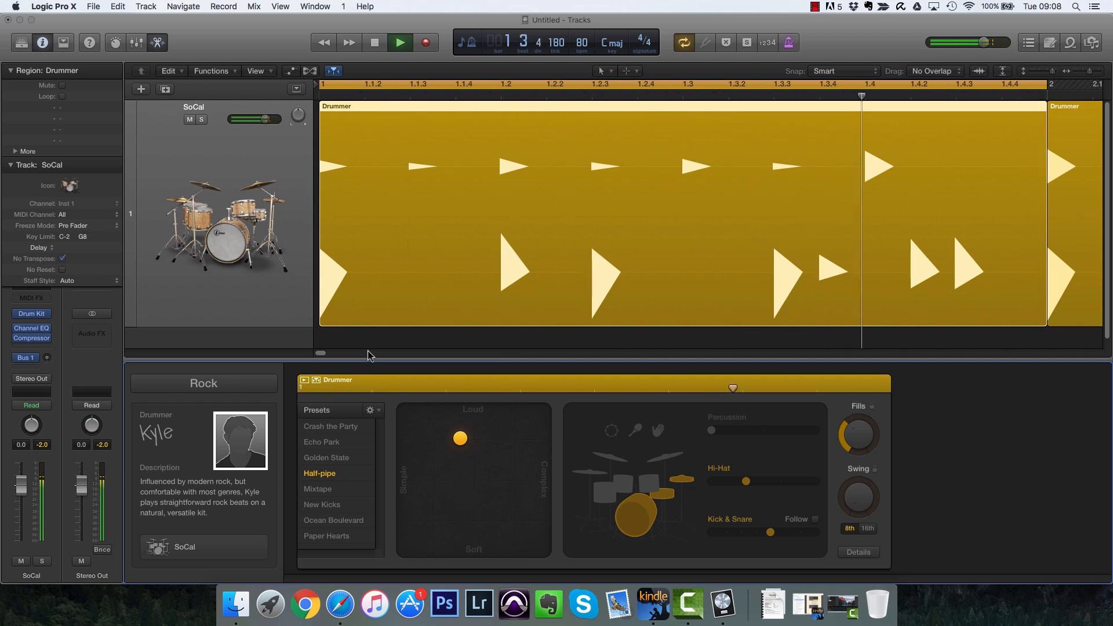
pyautogui.click(346, 490)
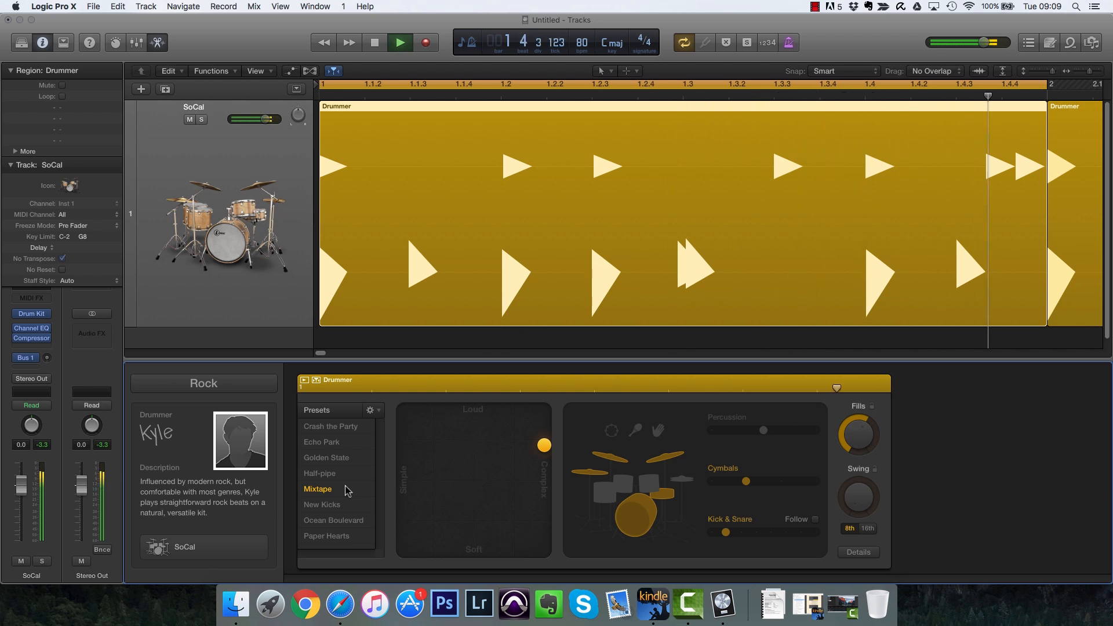
pyautogui.press('space')
pyautogui.click(327, 510)
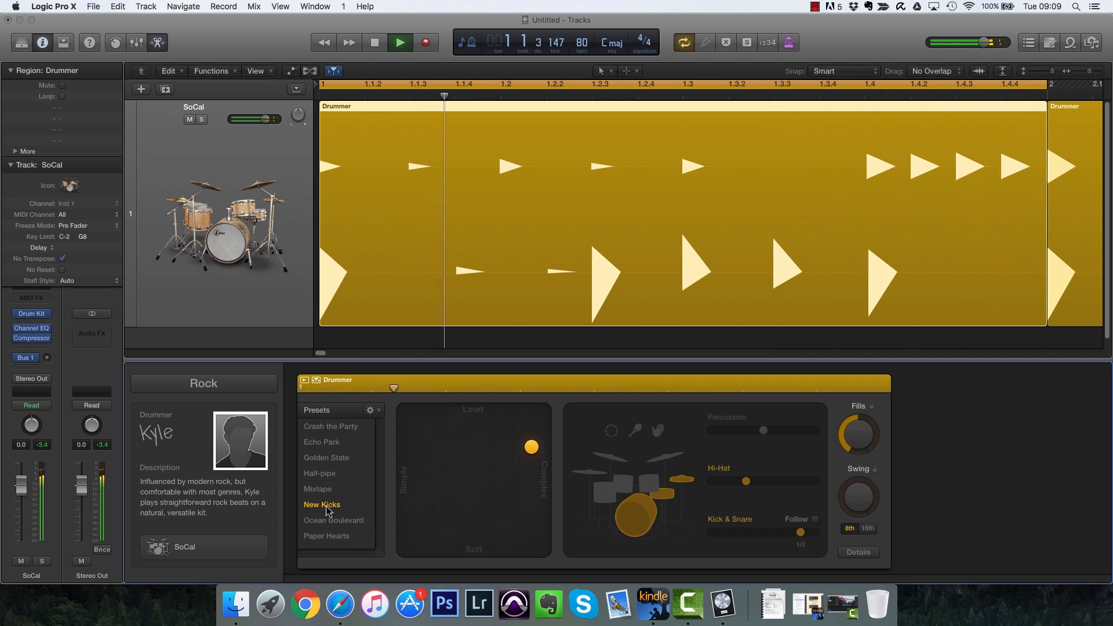
pyautogui.press('space')
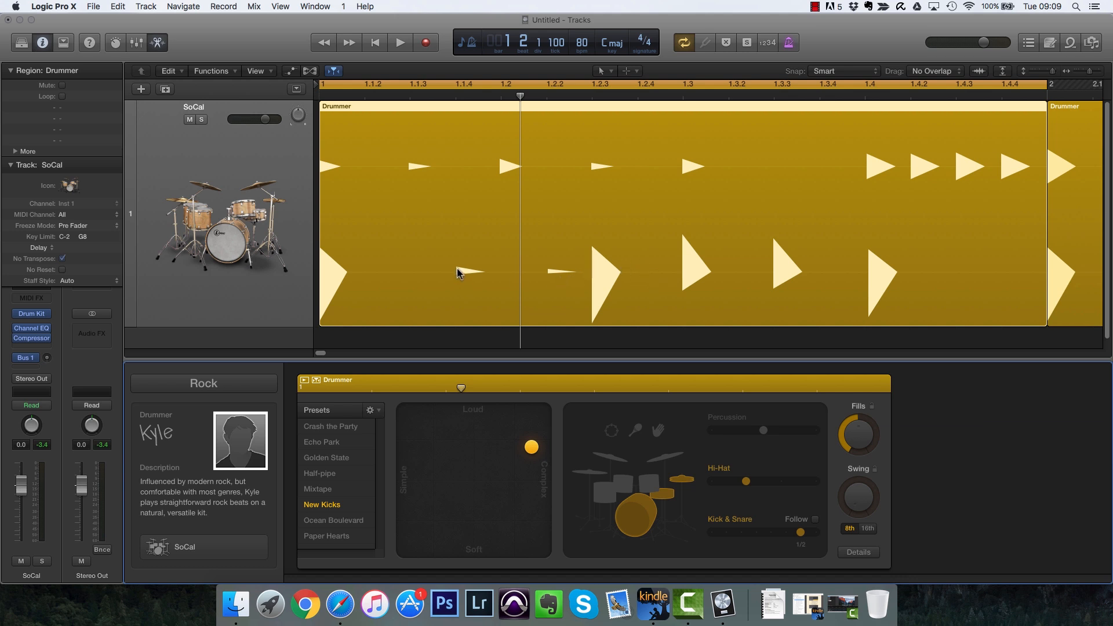
# Play the one-bar loop in short bursts from several positions within the bar to examine the New Kicks pattern.
pyautogui.press('space')
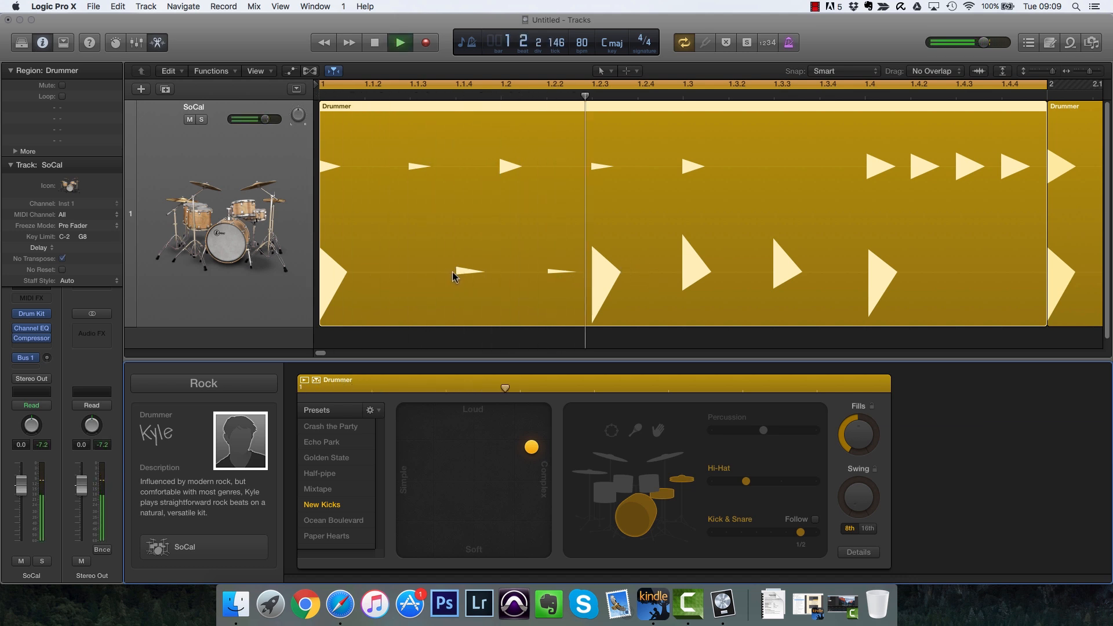
pyautogui.press('space')
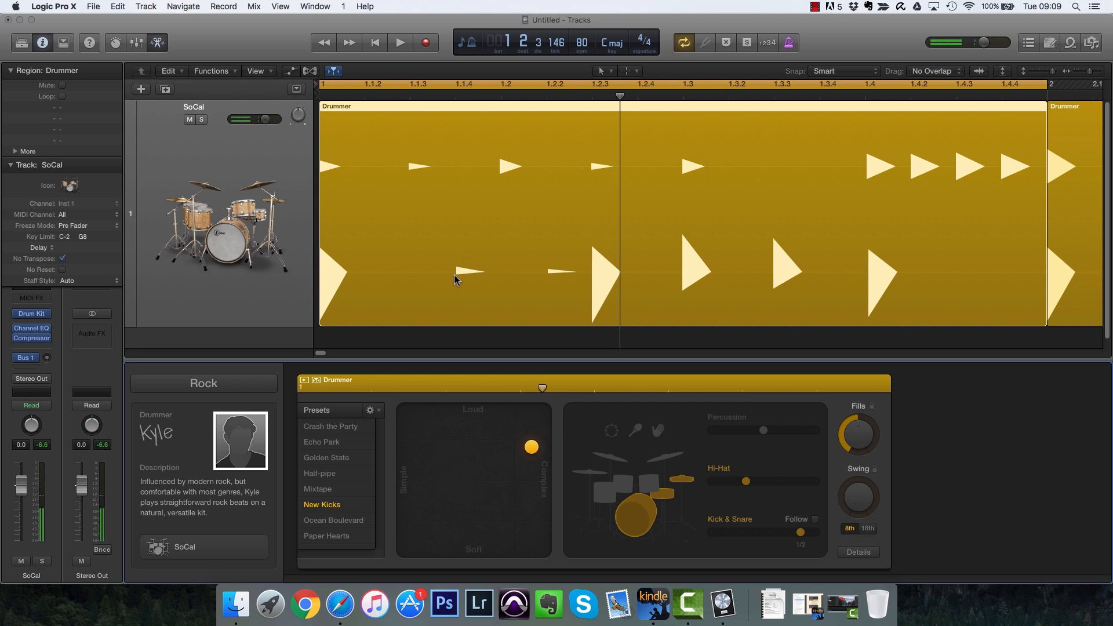
pyautogui.press('space')
pyautogui.press('space')
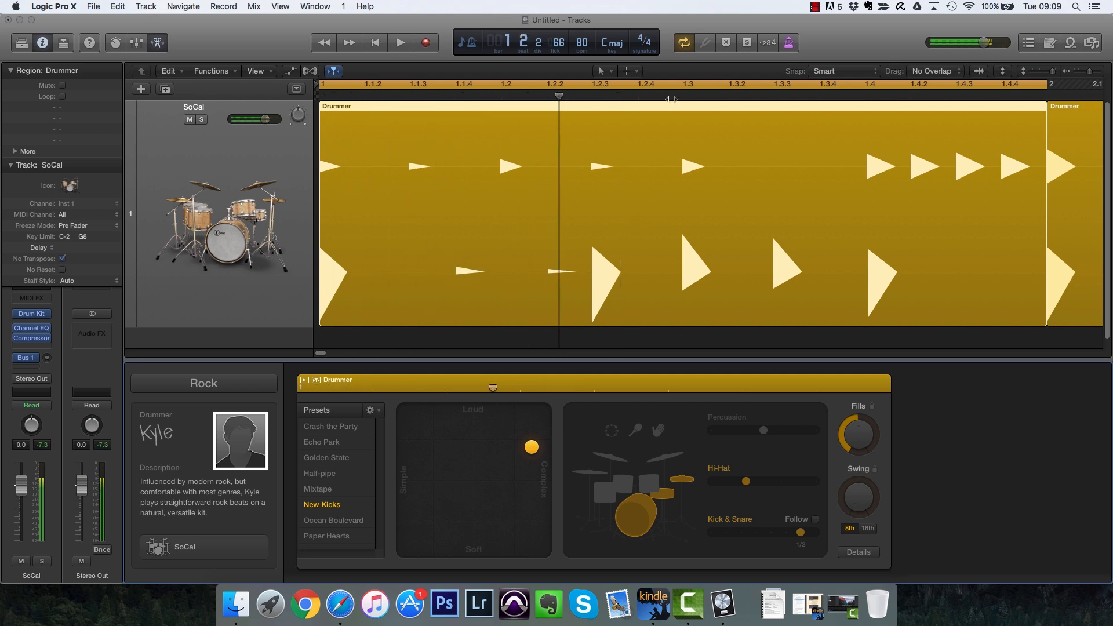
pyautogui.press('space')
pyautogui.press('space')
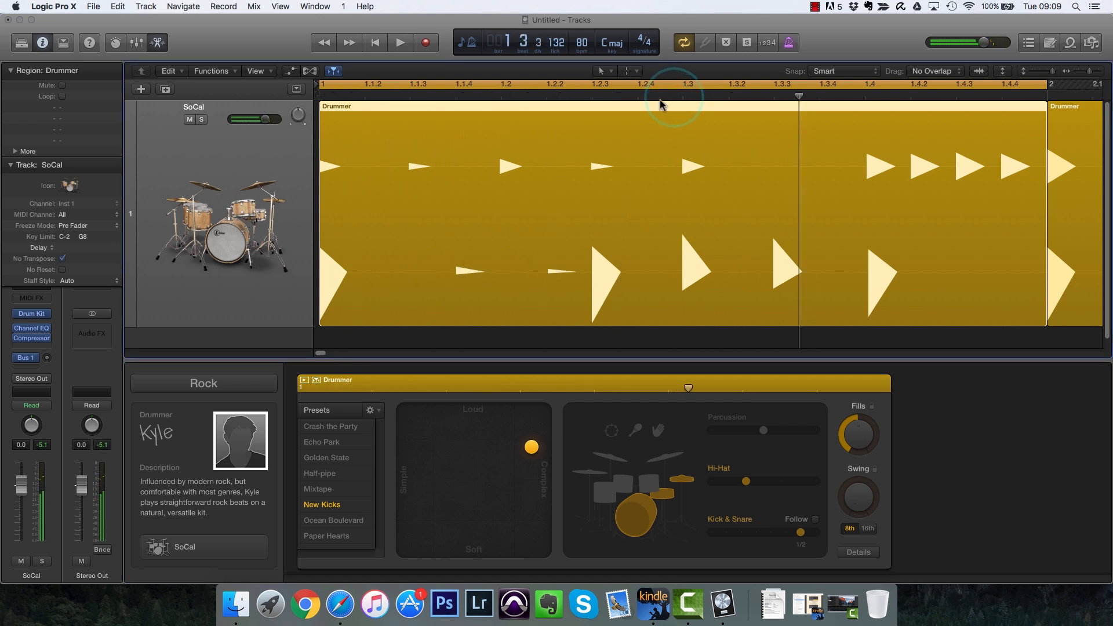
pyautogui.doubleClick(439, 97)
pyautogui.press('space')
pyautogui.doubleClick(682, 98)
pyautogui.press('space')
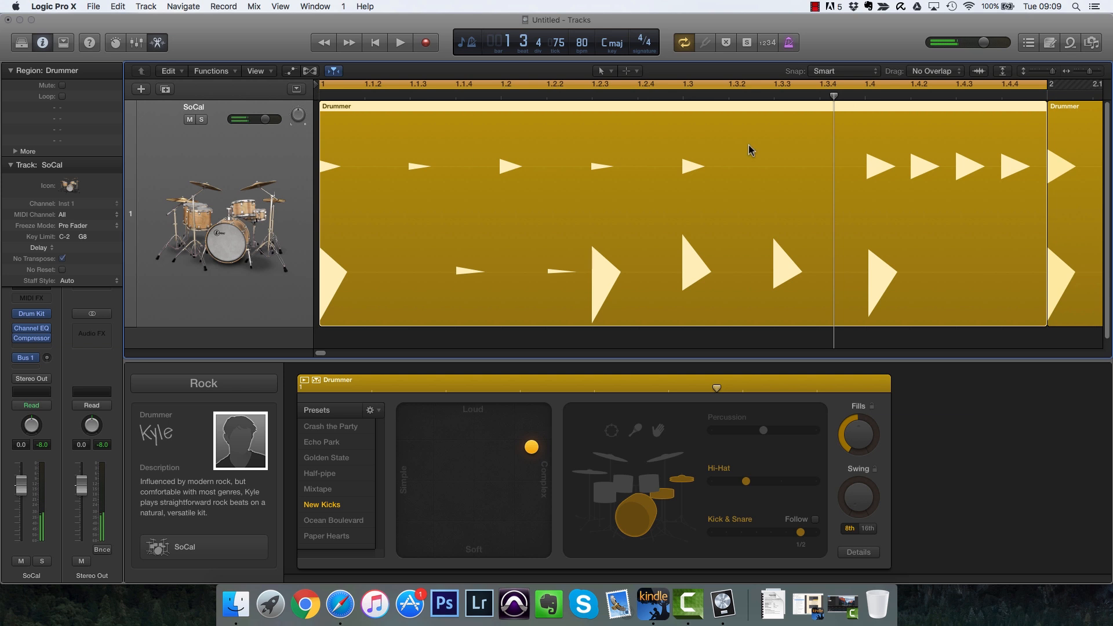
pyautogui.doubleClick(814, 96)
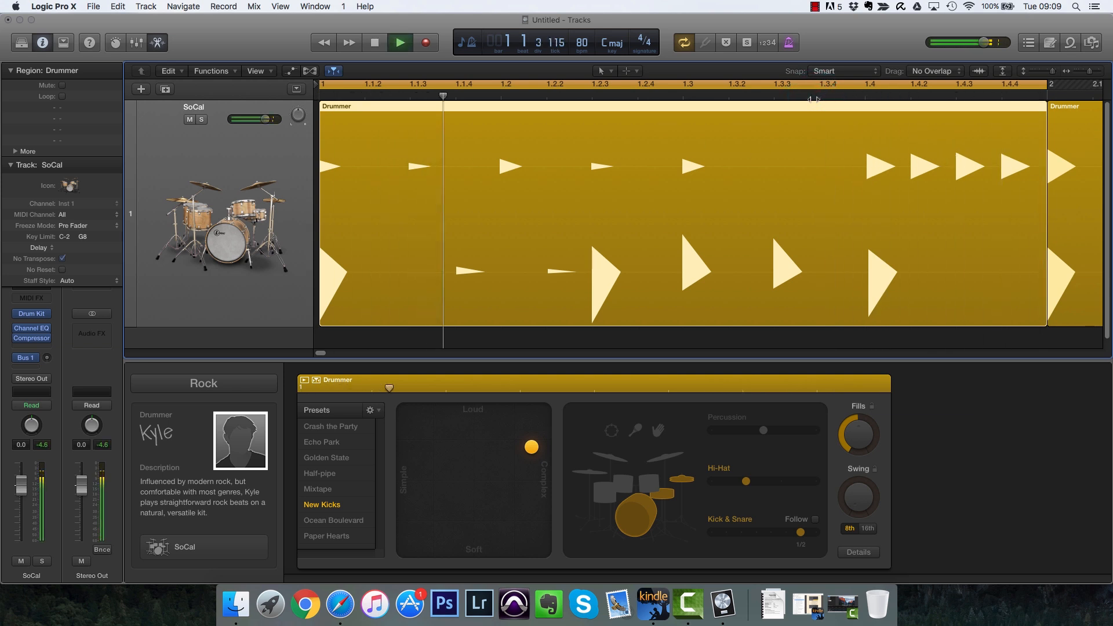
pyautogui.press('space')
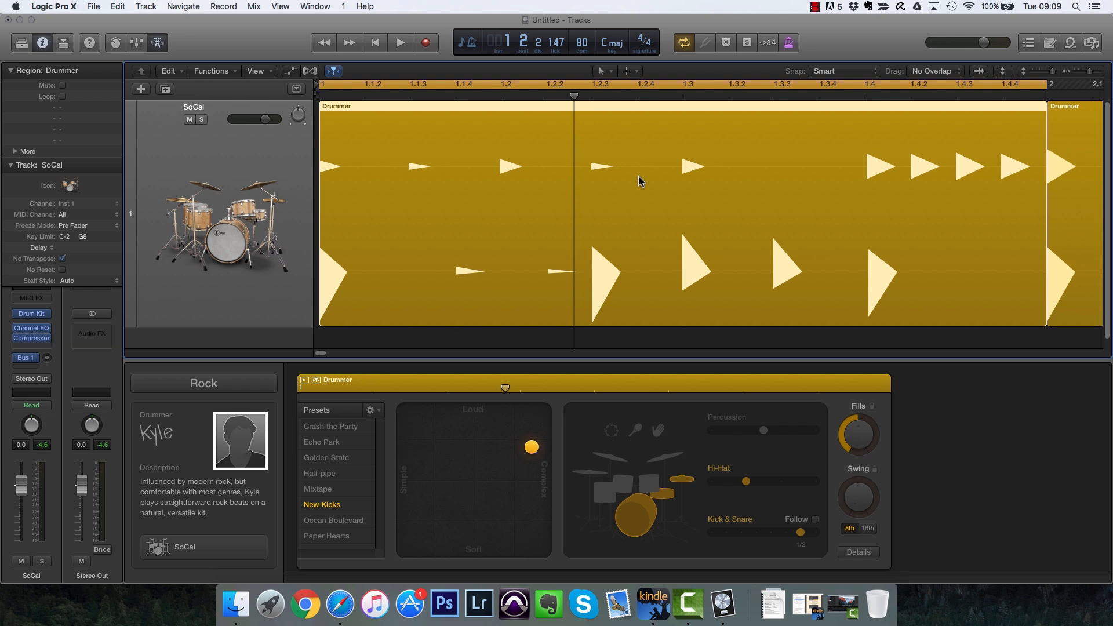
# Fit all regions in view, and undo the preset changes and the split of the first Drummer region.
pyautogui.press('super+Left')
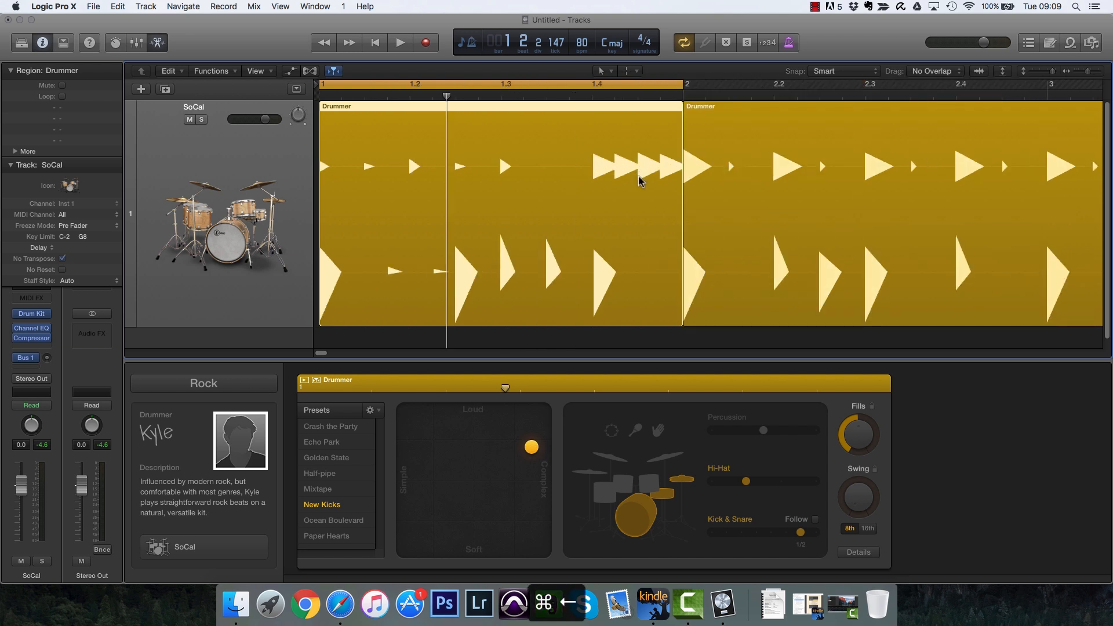
pyautogui.click(621, 343)
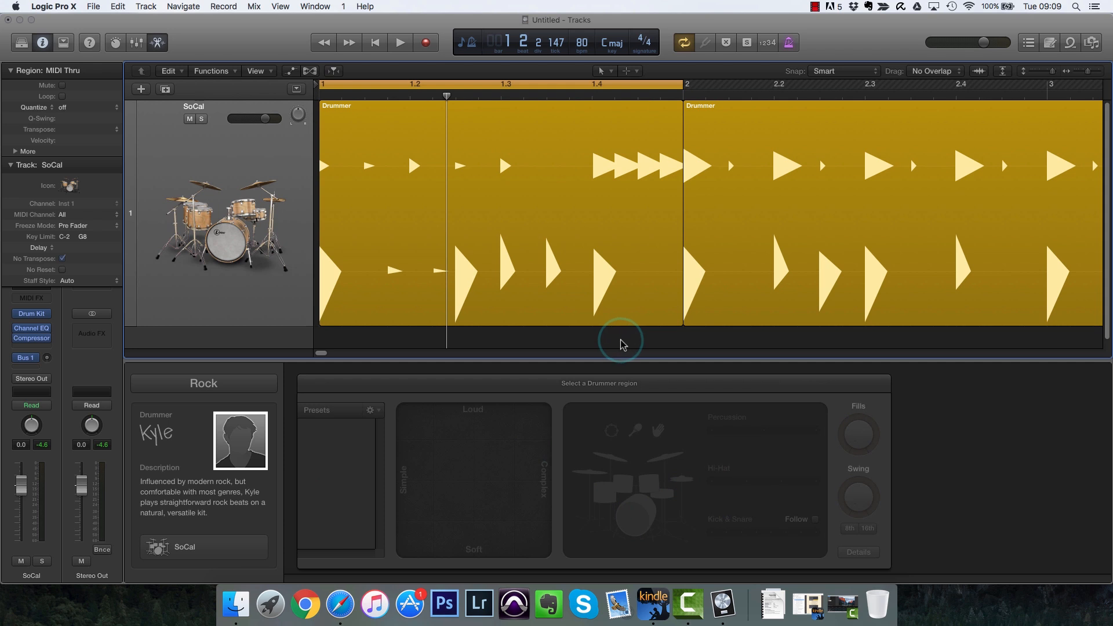
pyautogui.press('z')
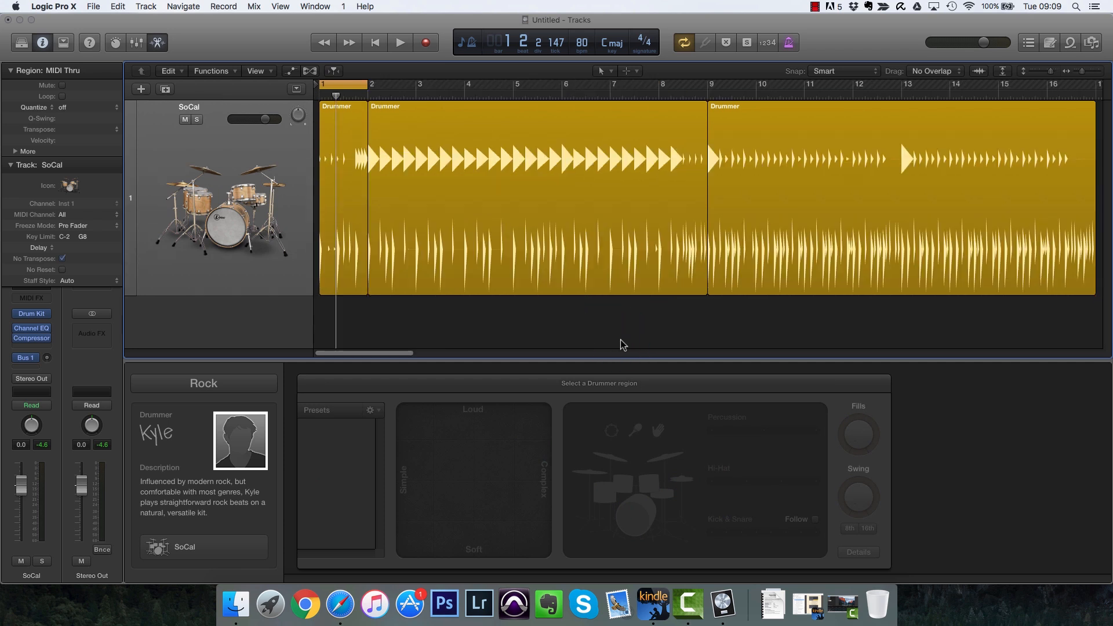
pyautogui.press('super+z')
pyautogui.press('super+z')
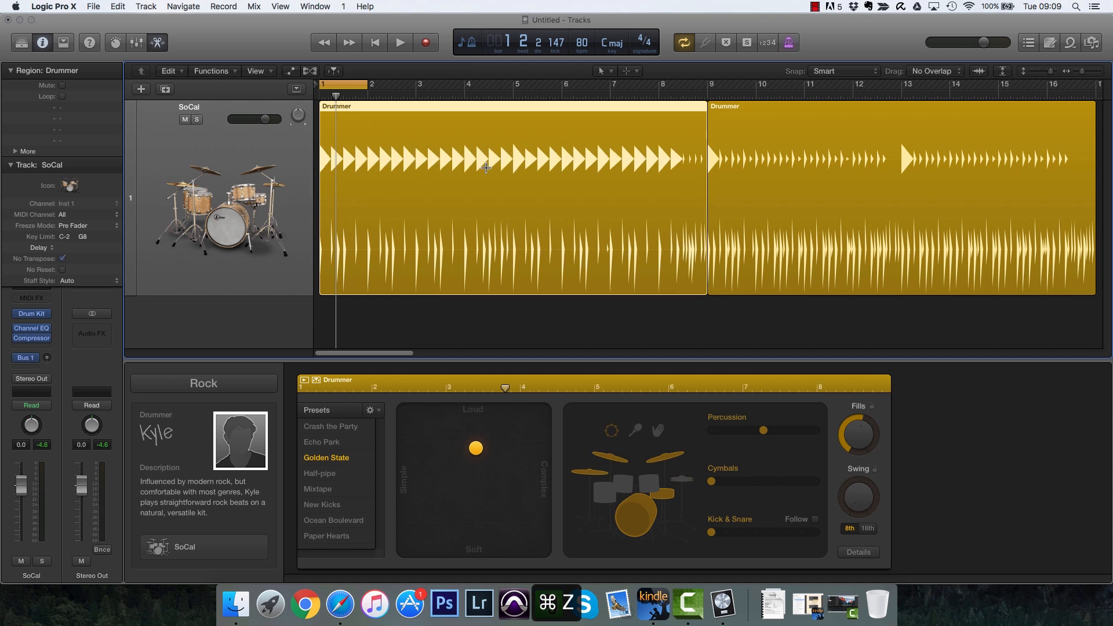
# Select the first Drummer region and turn off Cycle mode.
pyautogui.click(631, 317)
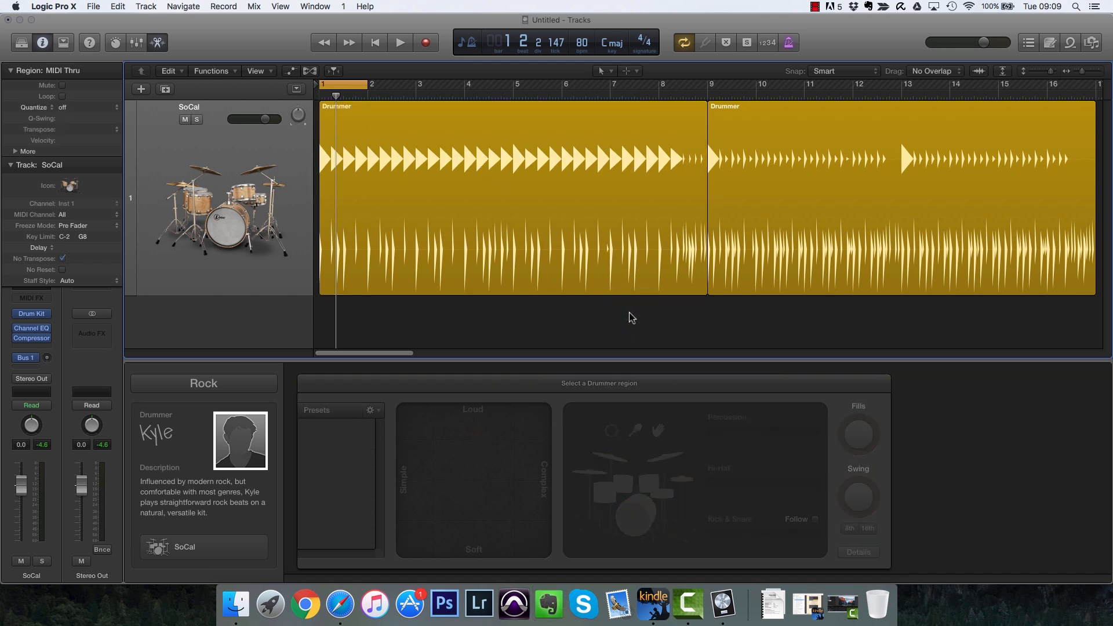
pyautogui.click(445, 290)
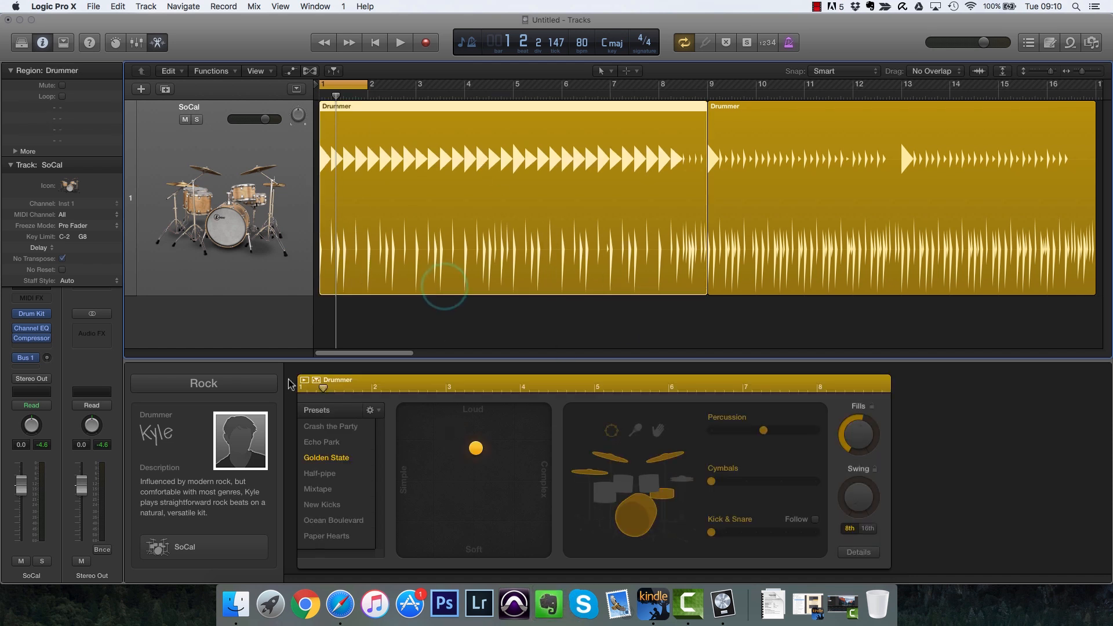
pyautogui.click(346, 85)
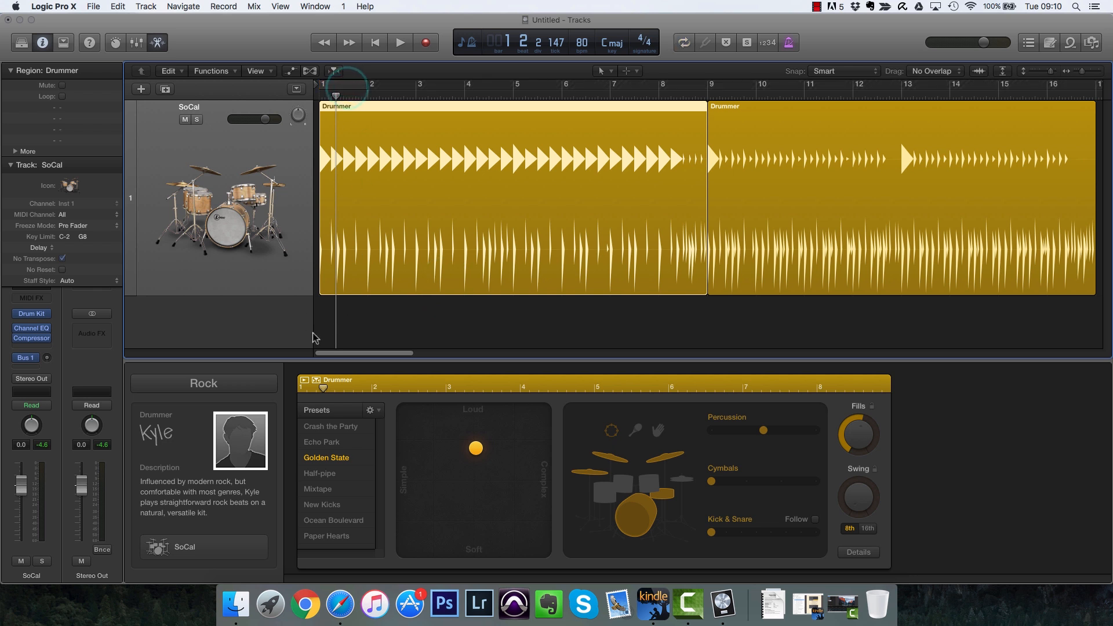
# Look through the drummer genres, choose the R&B drummer Curtis, and accept replacing the region settings.
pyautogui.click(230, 388)
pyautogui.click(229, 455)
pyautogui.click(230, 388)
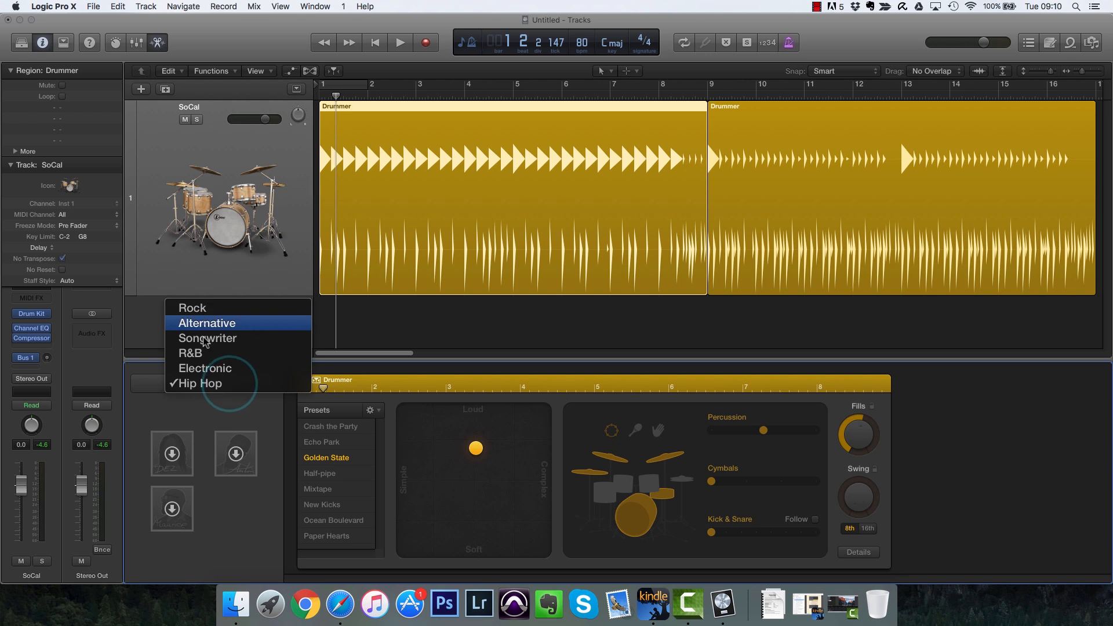
pyautogui.click(206, 353)
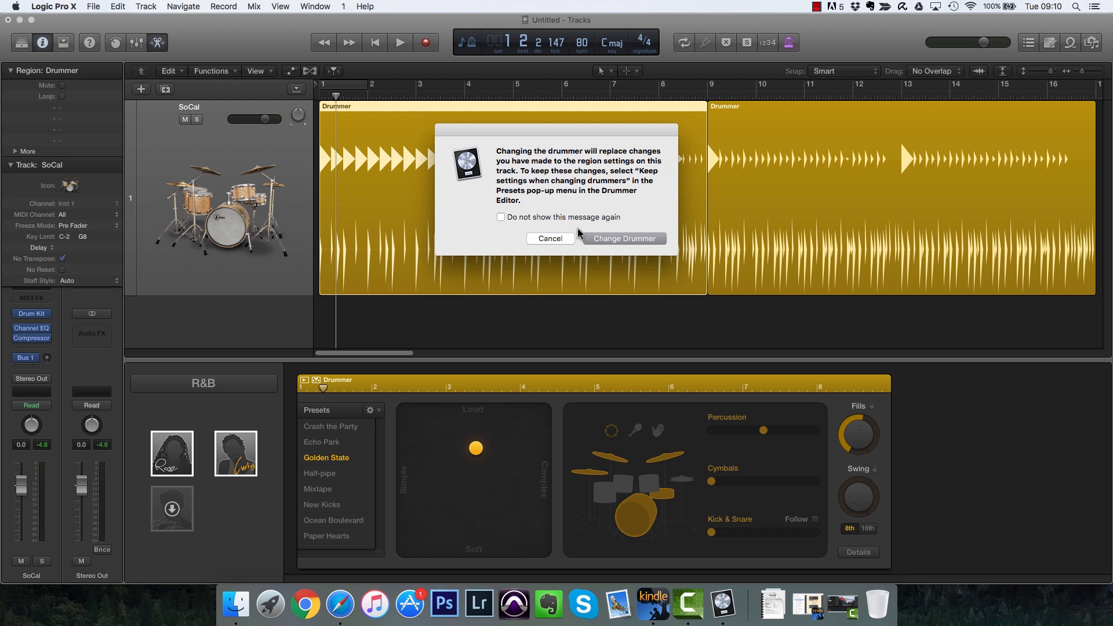
pyautogui.click(598, 237)
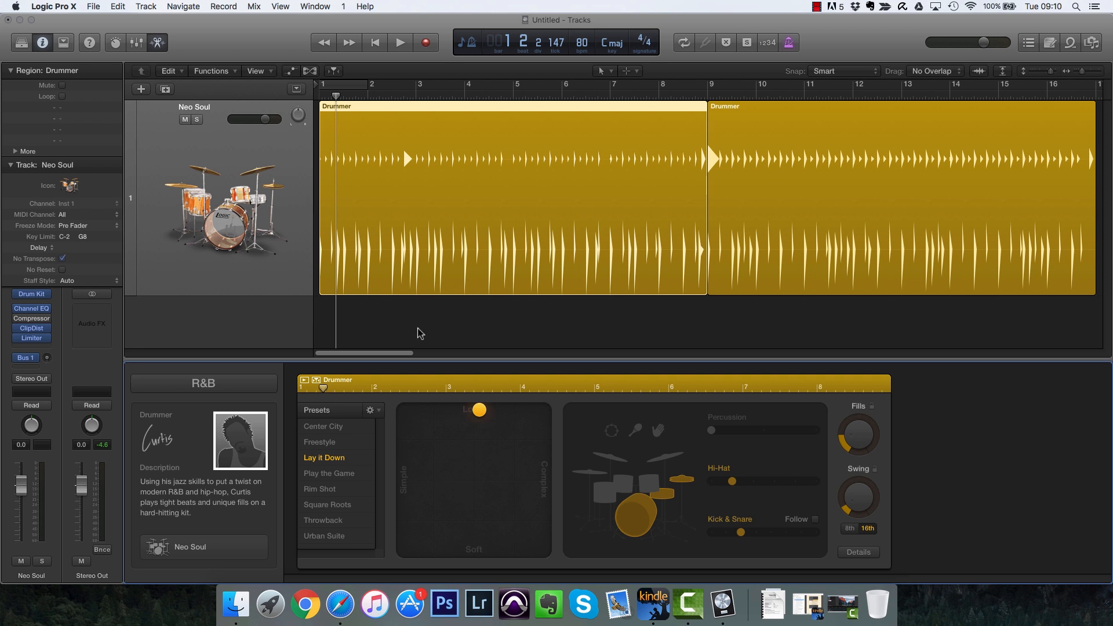
# Listen to the Lay it Down groove from the project start, set the tempo to 120, and play it again.
pyautogui.press('Return')
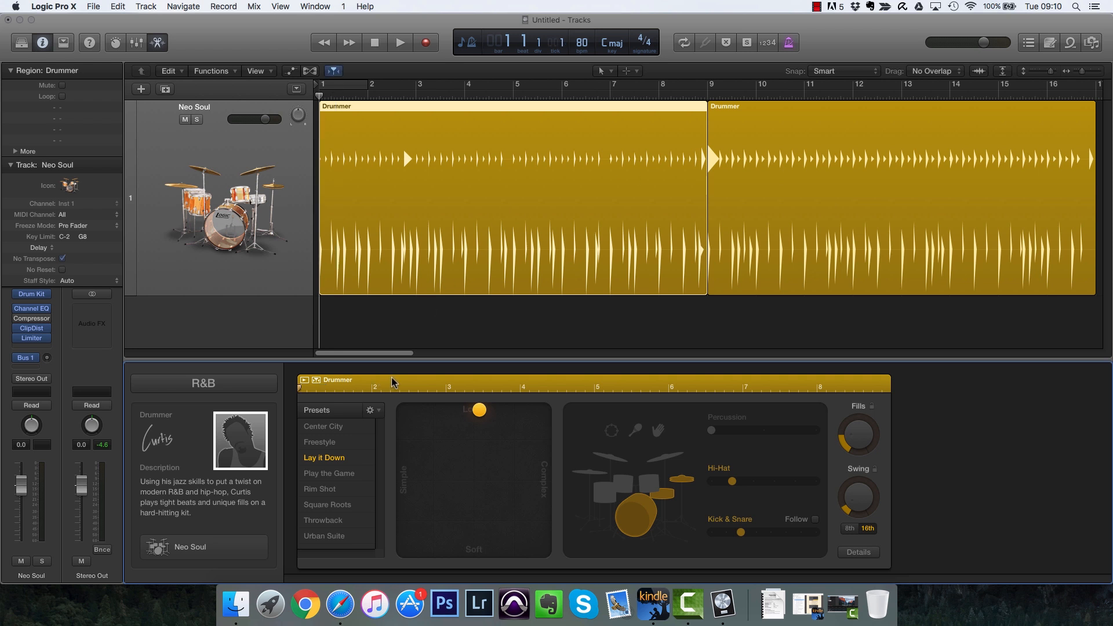
pyautogui.press('space')
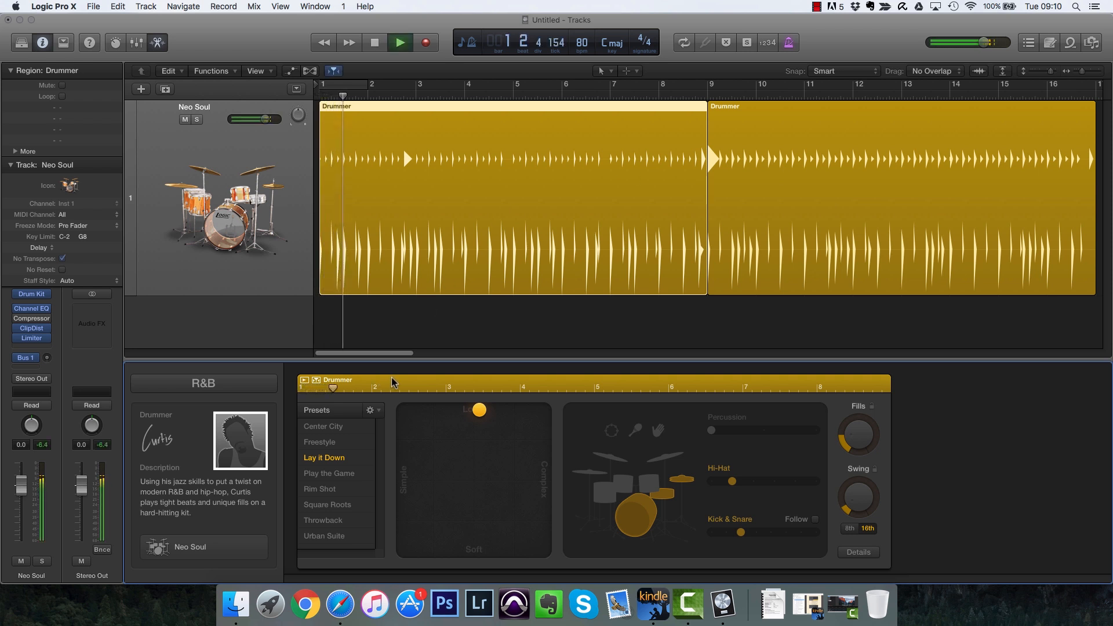
pyautogui.press('space')
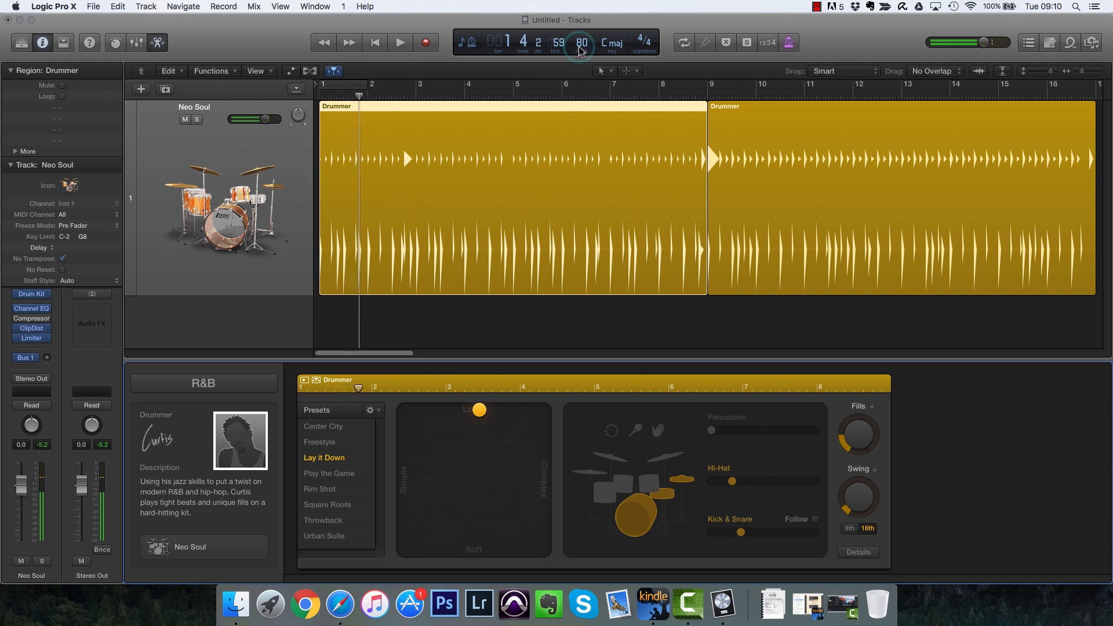
pyautogui.moveTo(582, 44); pyautogui.dragTo(582, 17)
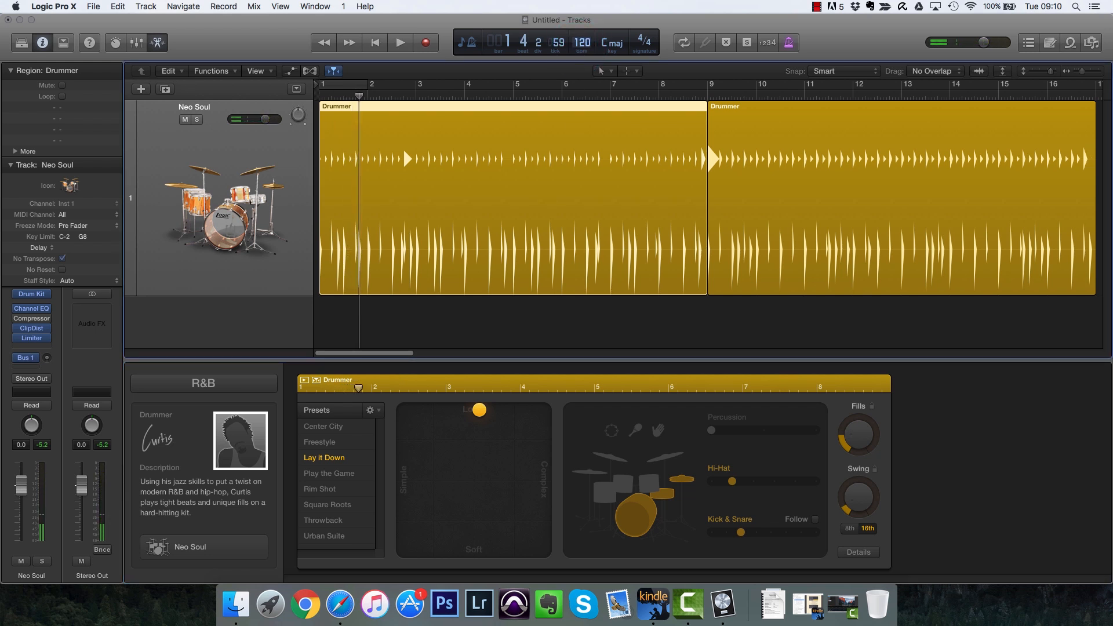
pyautogui.press('Return')
pyautogui.press('space')
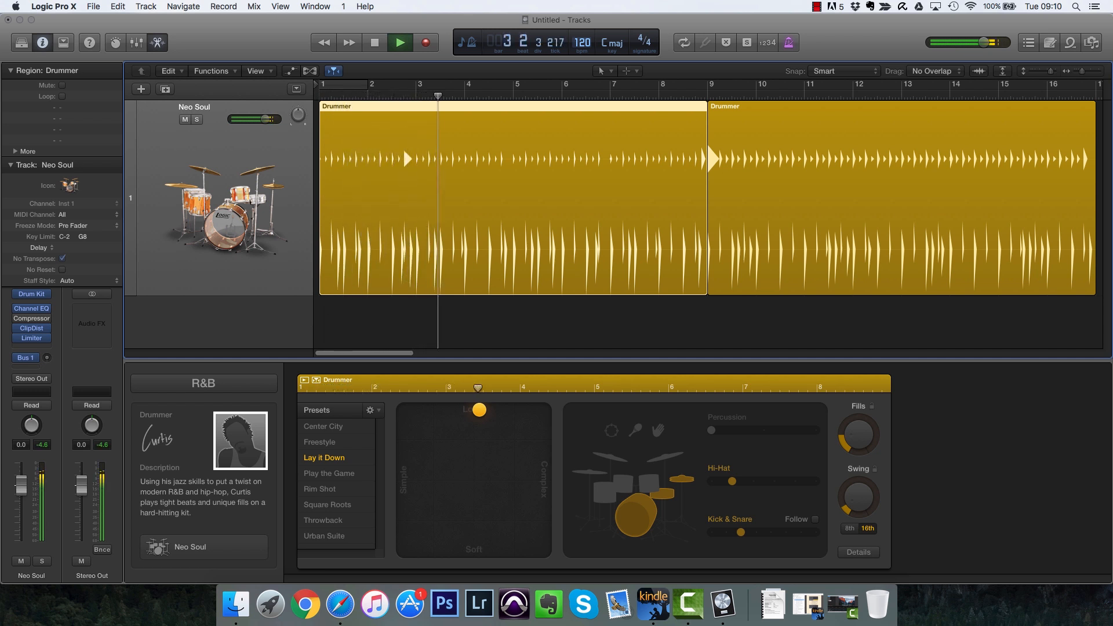
# Try the Play the Game and Rim Shot presets during playback, settle on Square Roots, and stop playback.
pyautogui.click(345, 476)
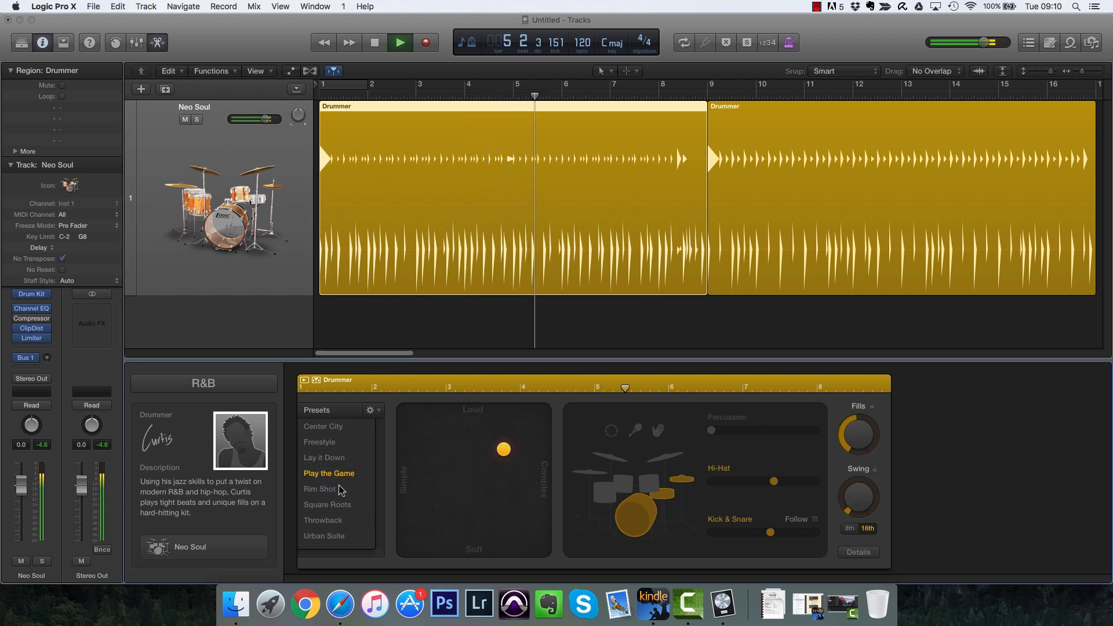
pyautogui.click(340, 490)
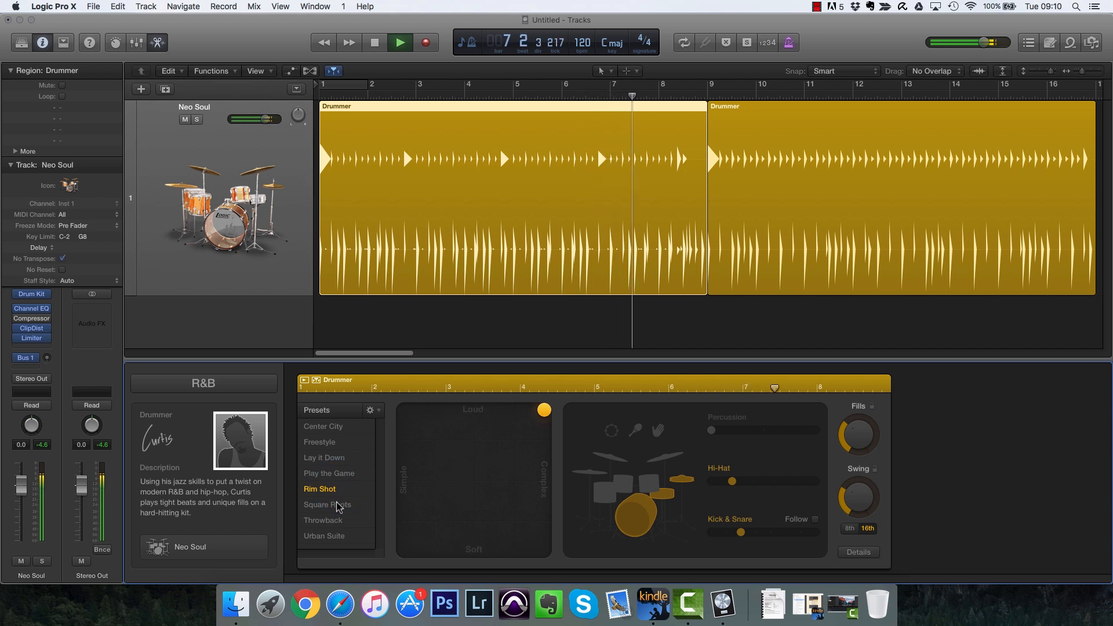
pyautogui.click(338, 506)
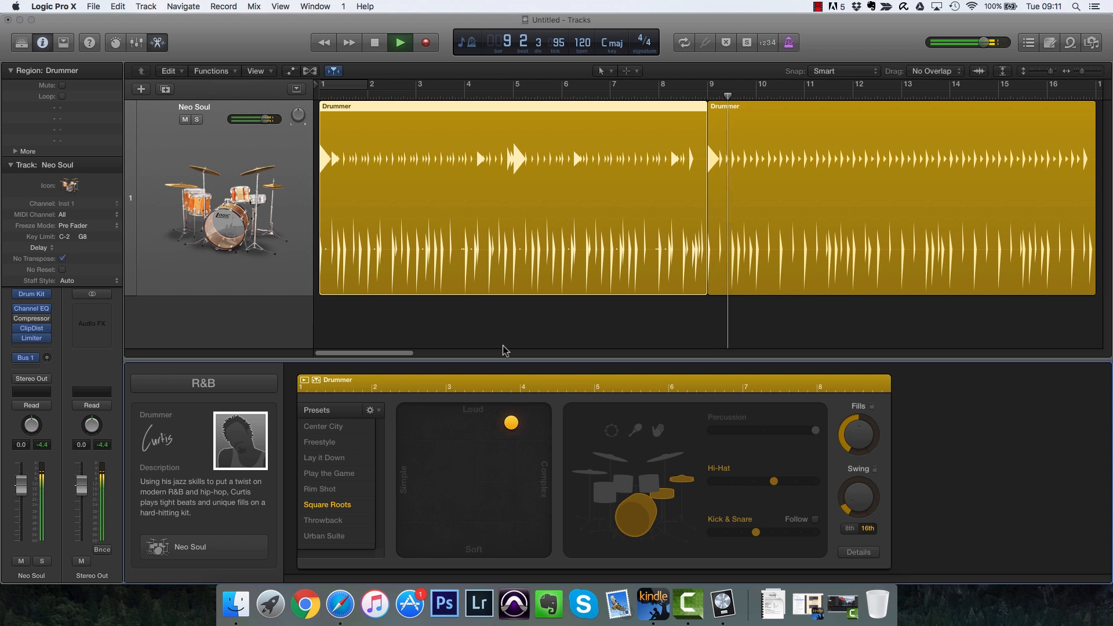
pyautogui.press('space')
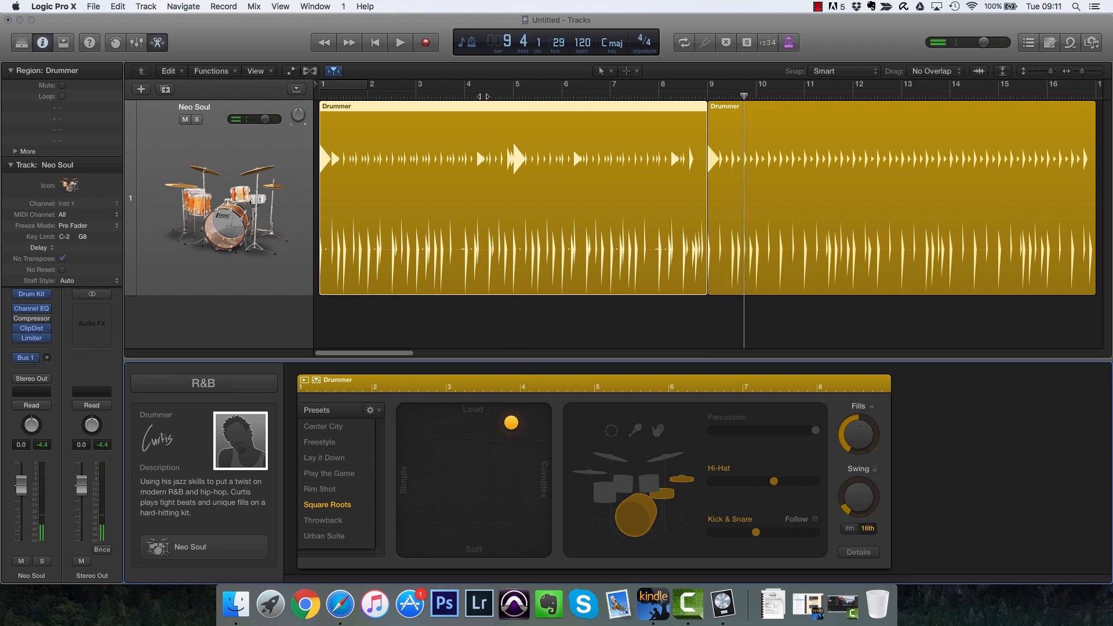
# Choose the Rock drummer Anders, accept replacing the region settings, and listen to the Heavy Hand groove.
pyautogui.click(255, 384)
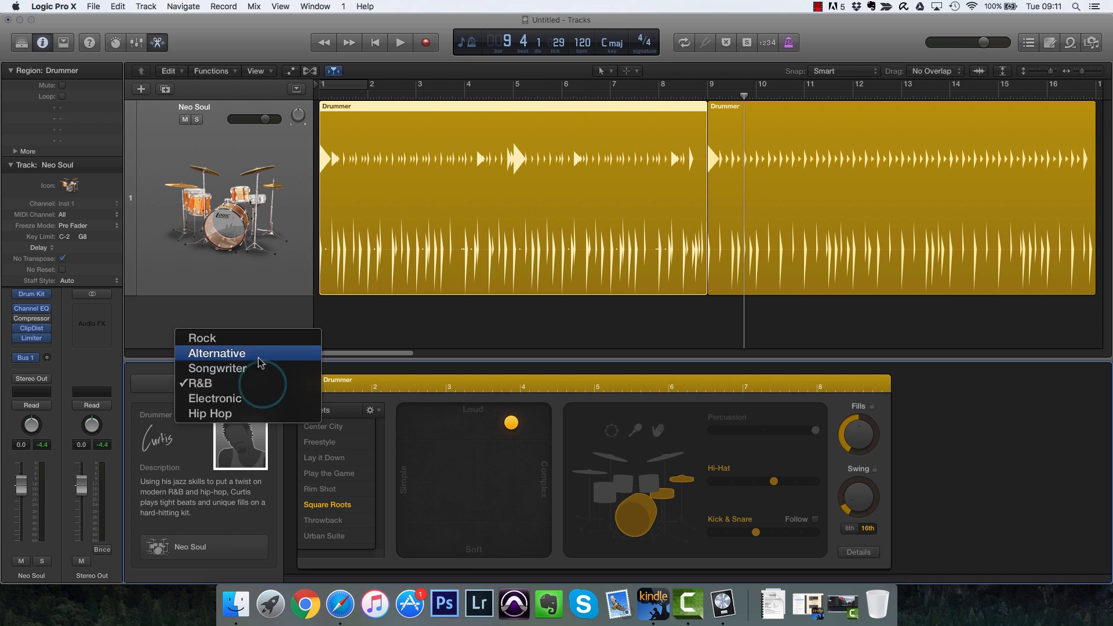
pyautogui.click(250, 339)
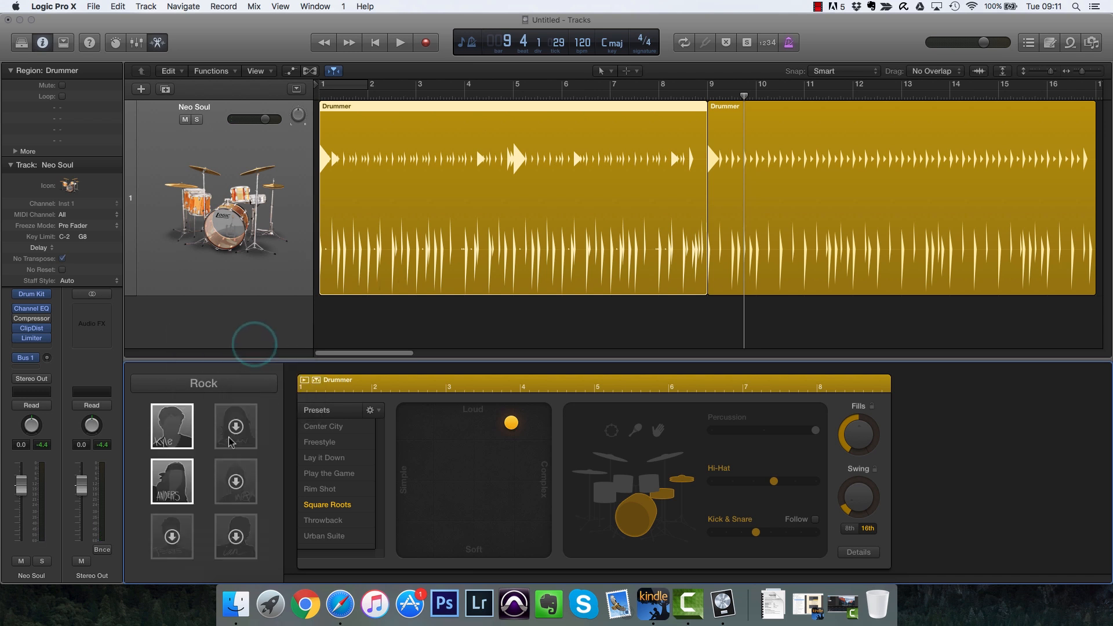
pyautogui.click(186, 491)
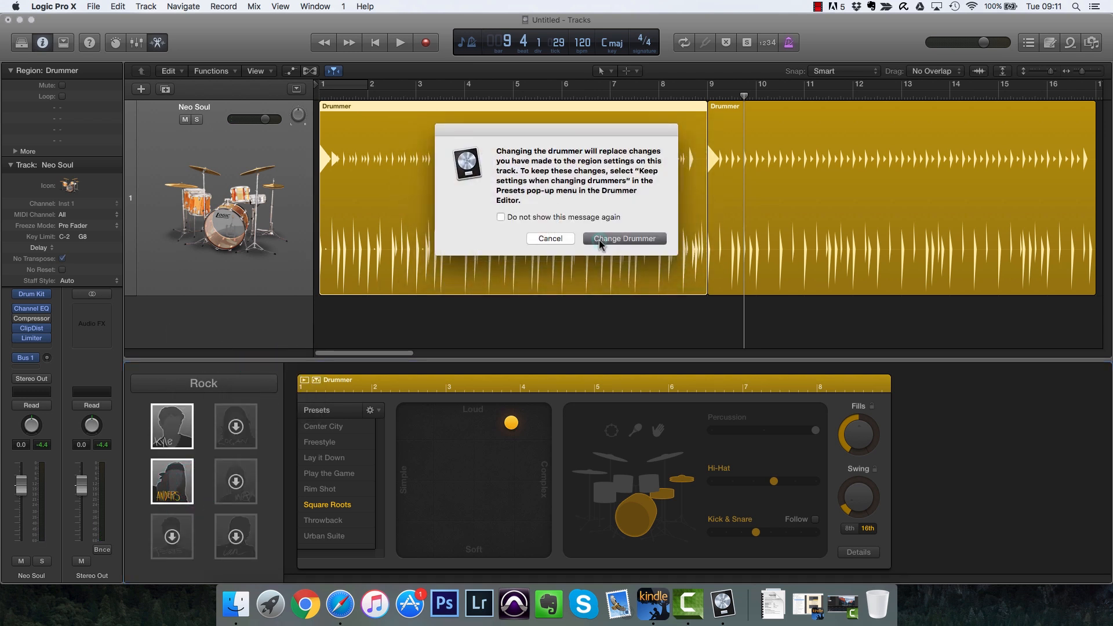
pyautogui.click(580, 253)
pyautogui.press('space')
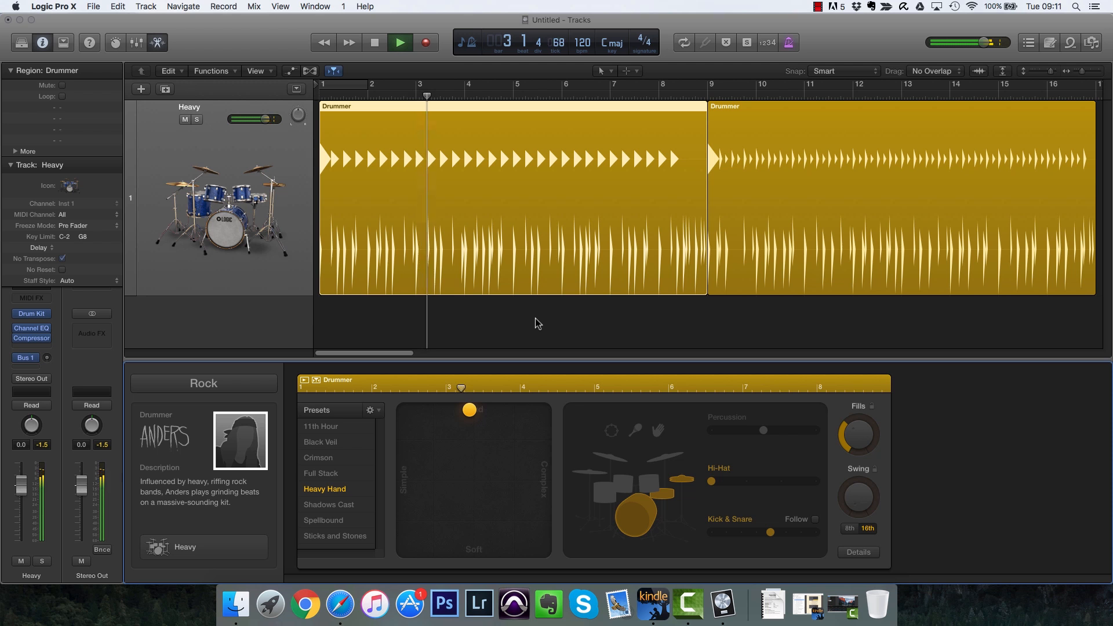
pyautogui.press('space')
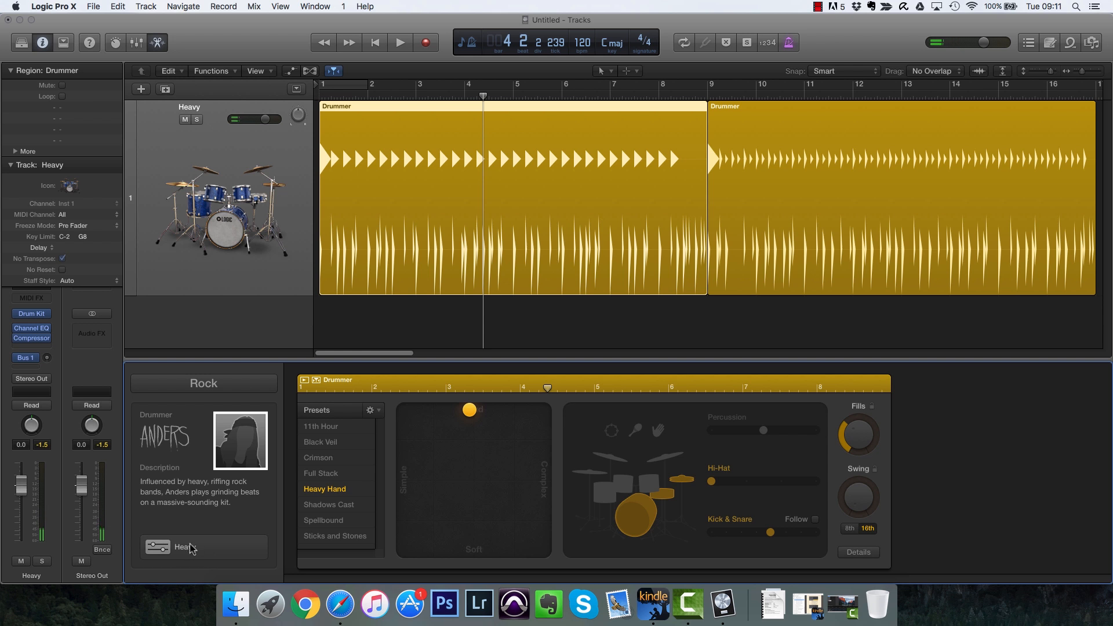
# Show the Rock drummers and switch to Kyle with the SoCal kit.
pyautogui.click(207, 386)
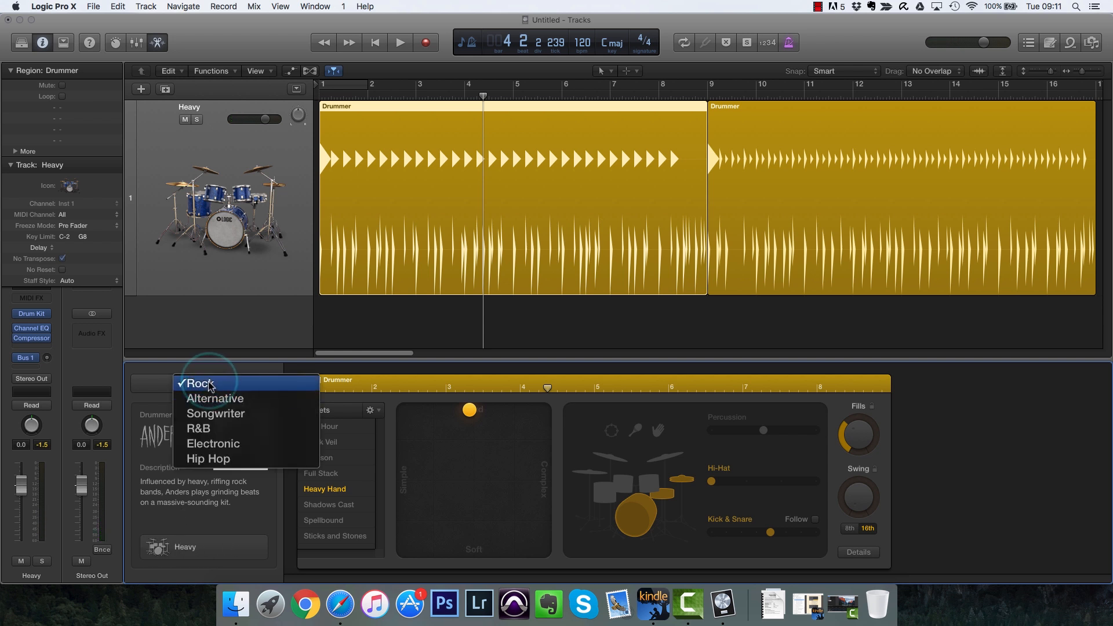
pyautogui.click(220, 389)
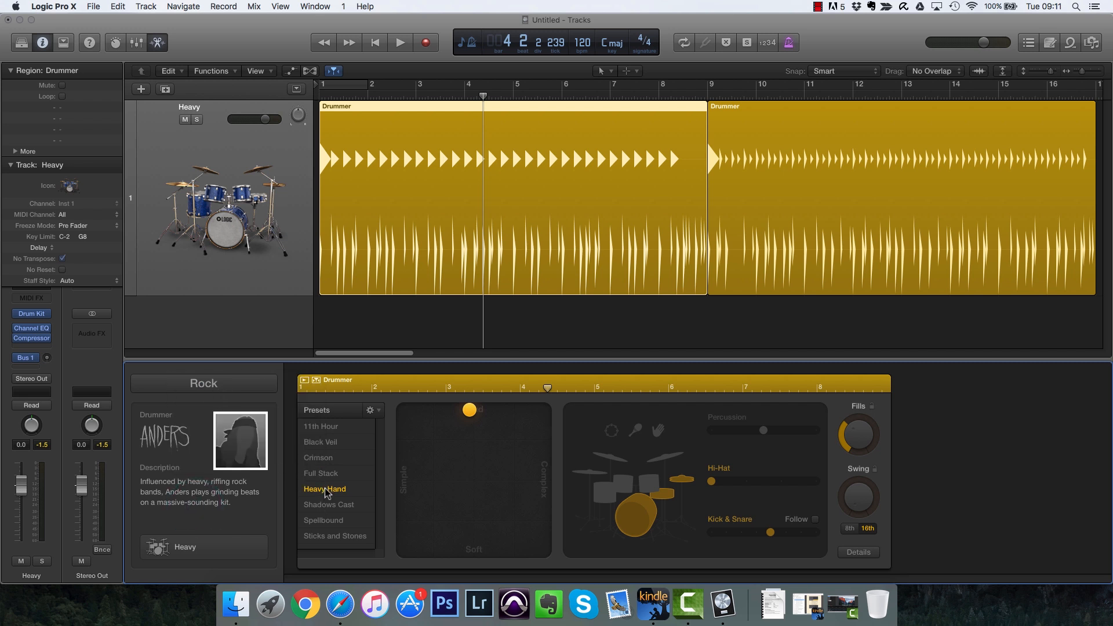
pyautogui.click(242, 394)
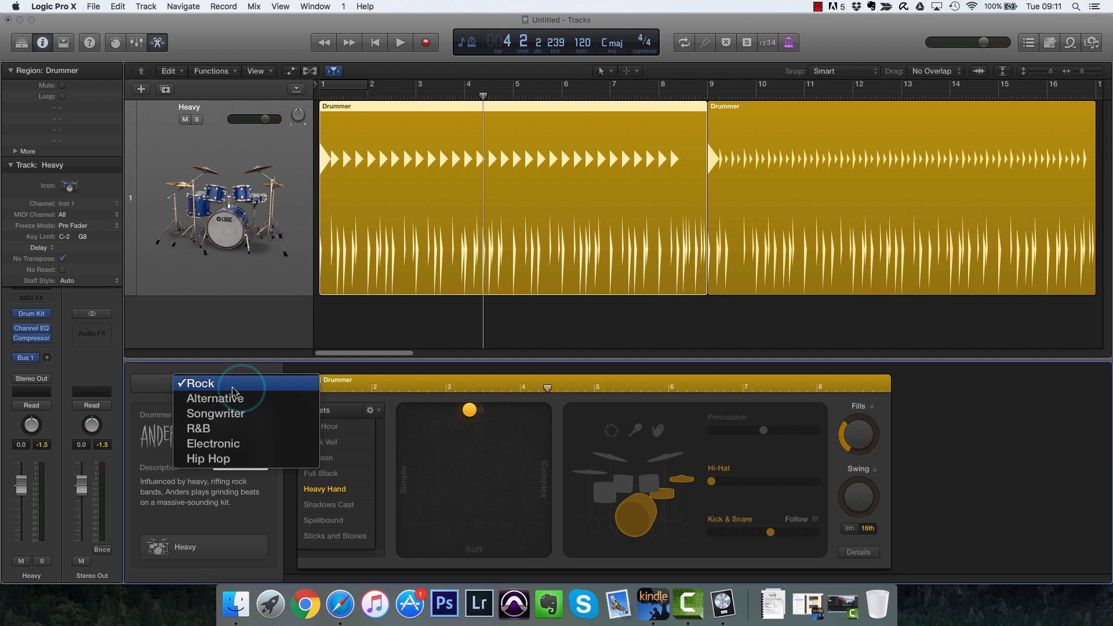
pyautogui.click(233, 386)
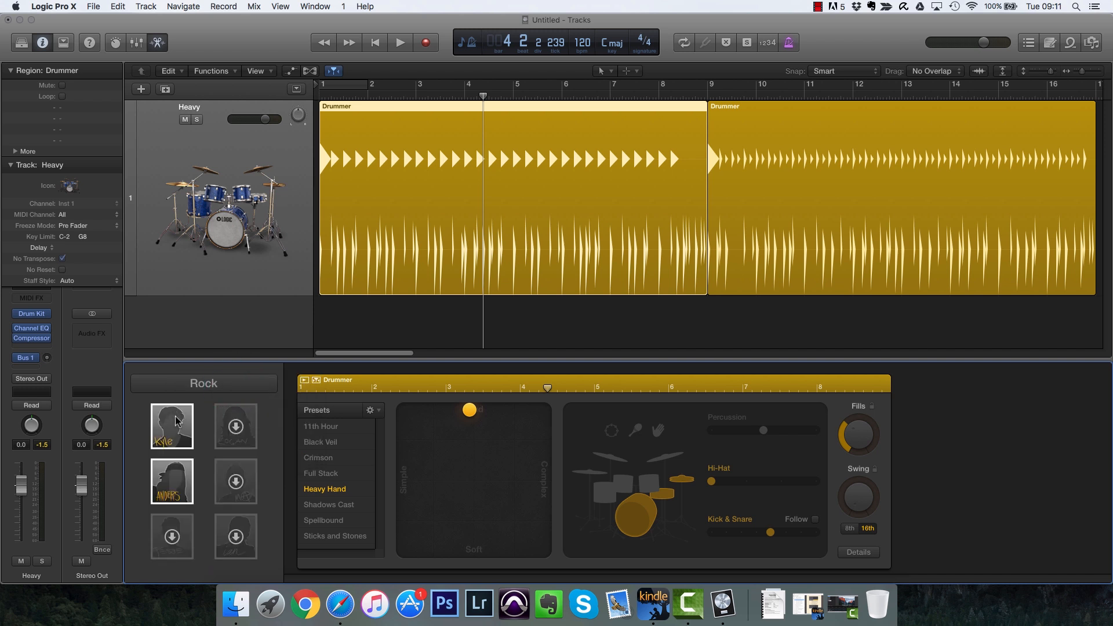
pyautogui.moveTo(177, 420)
pyautogui.click(177, 418)
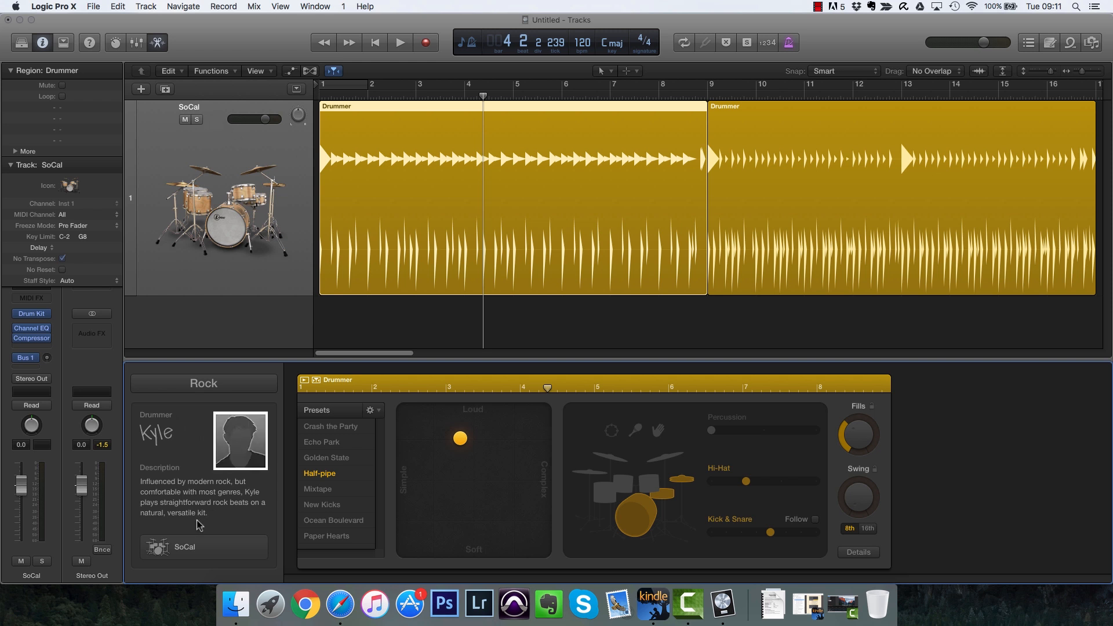
# Switch back to the Rock drummer Anders while keeping the SoCal kit, and listen to the groove from the project start.
pyautogui.click(199, 381)
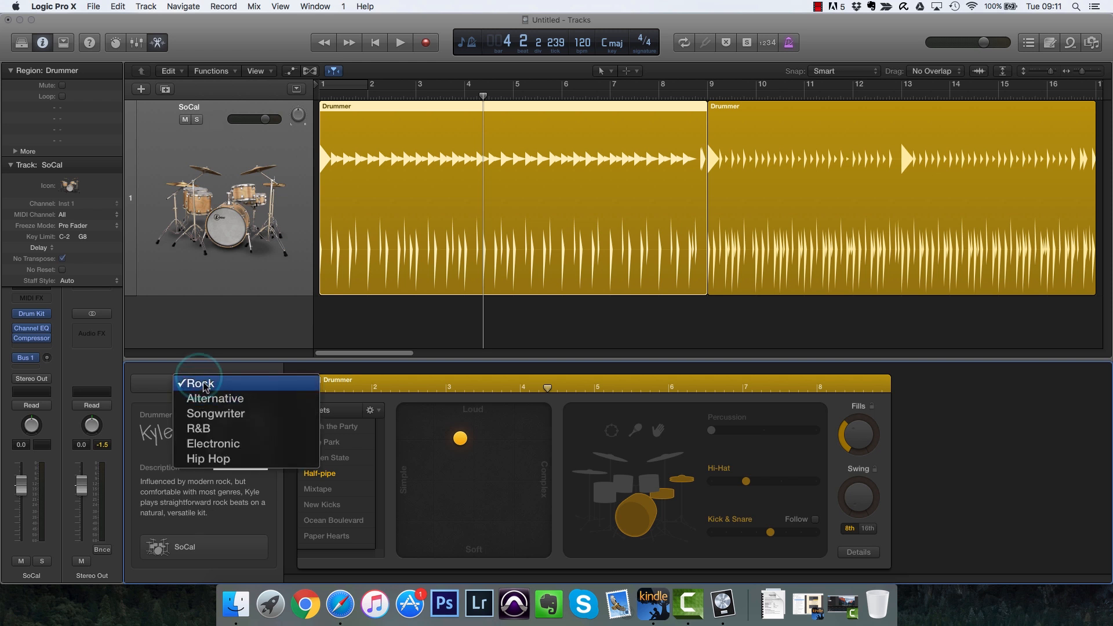
pyautogui.click(198, 383)
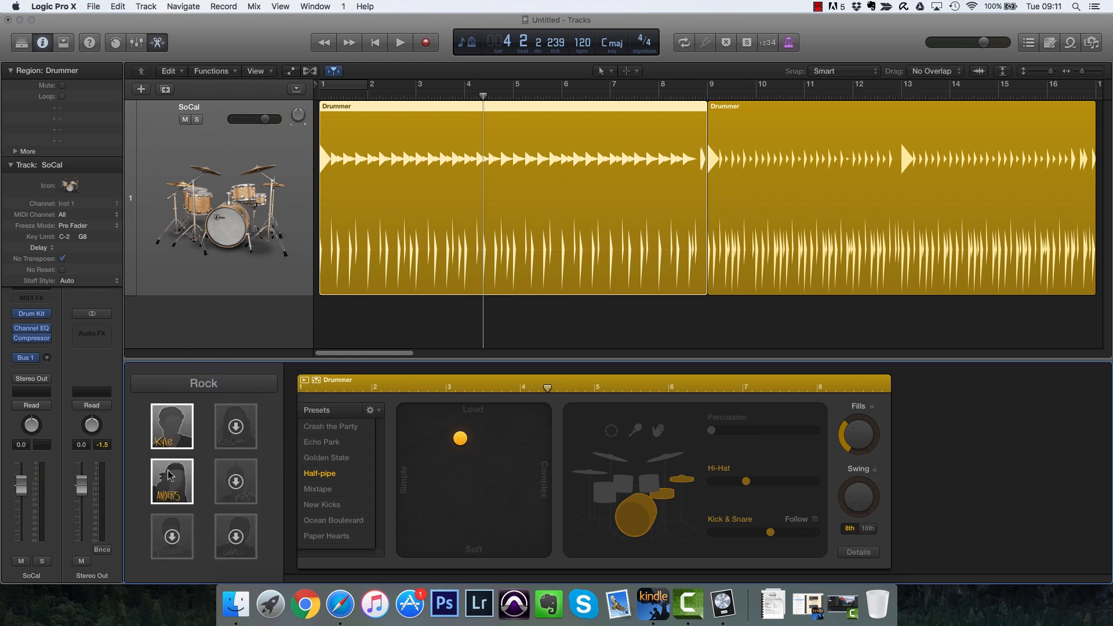
pyautogui.moveTo(168, 476)
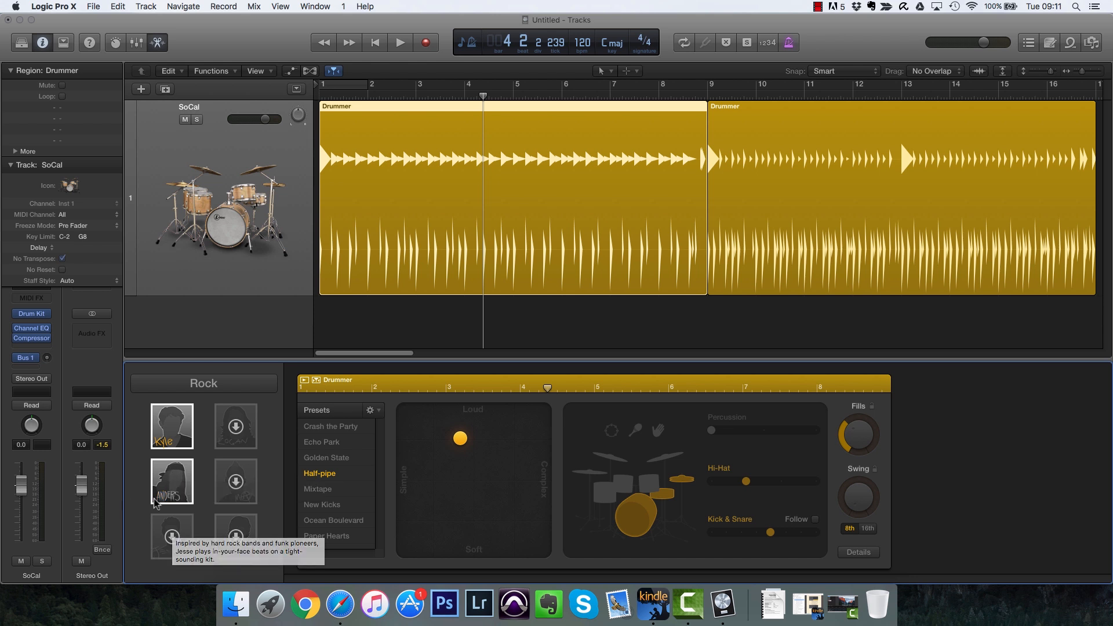
pyautogui.click(167, 481)
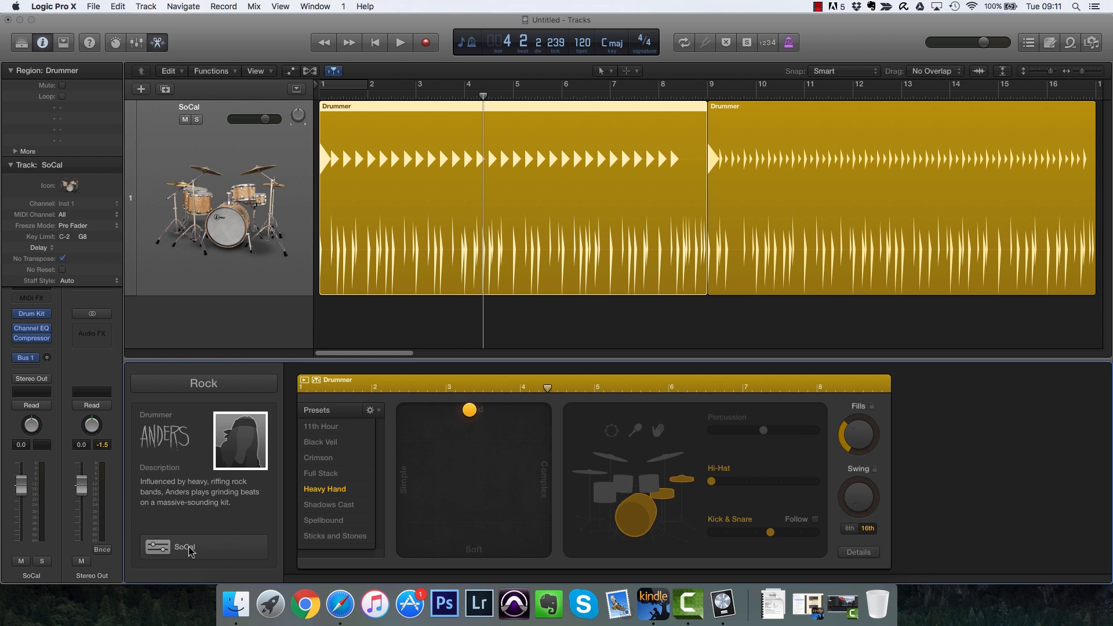
pyautogui.press('Return')
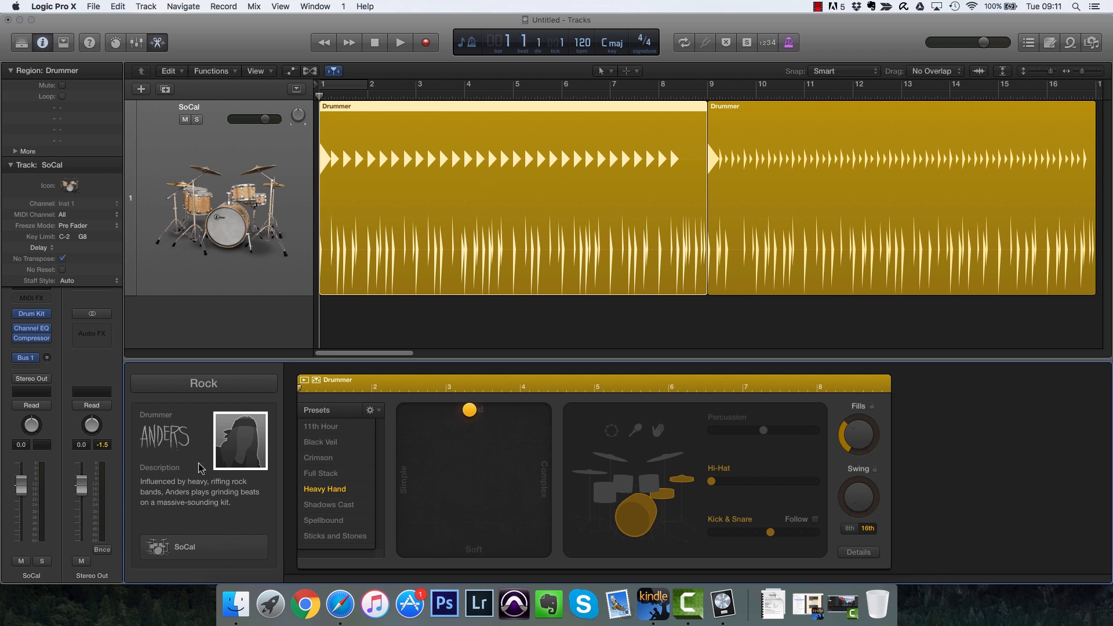
pyautogui.press('space')
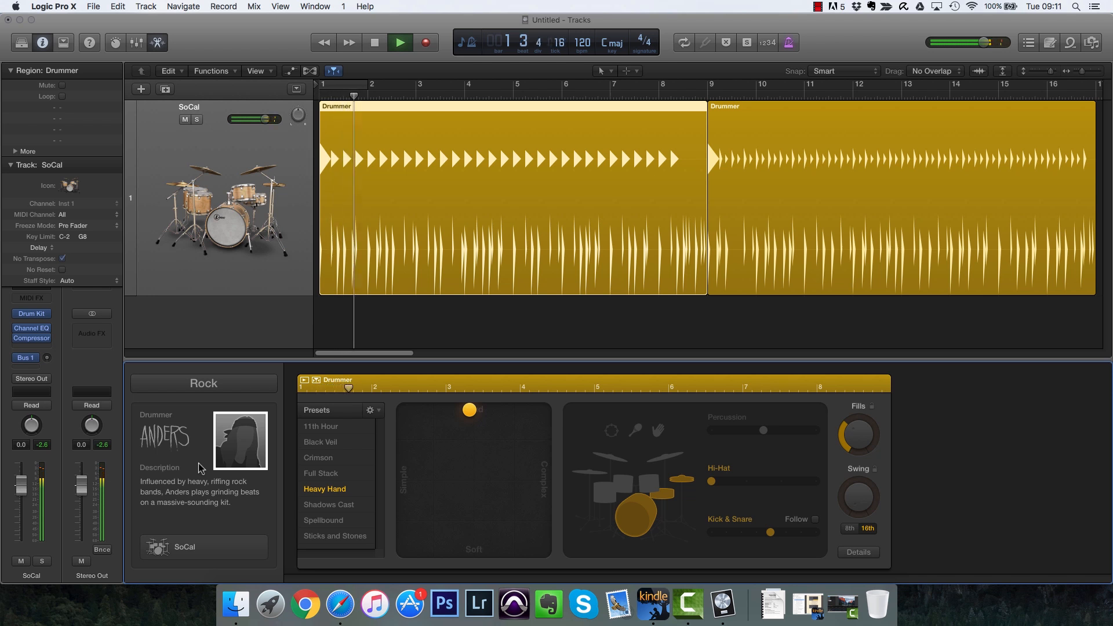
pyautogui.press('space')
# Switch to the R&B drummer Curtis while keeping the SoCal kit, and listen to the Play the Game preset.
pyautogui.click(208, 385)
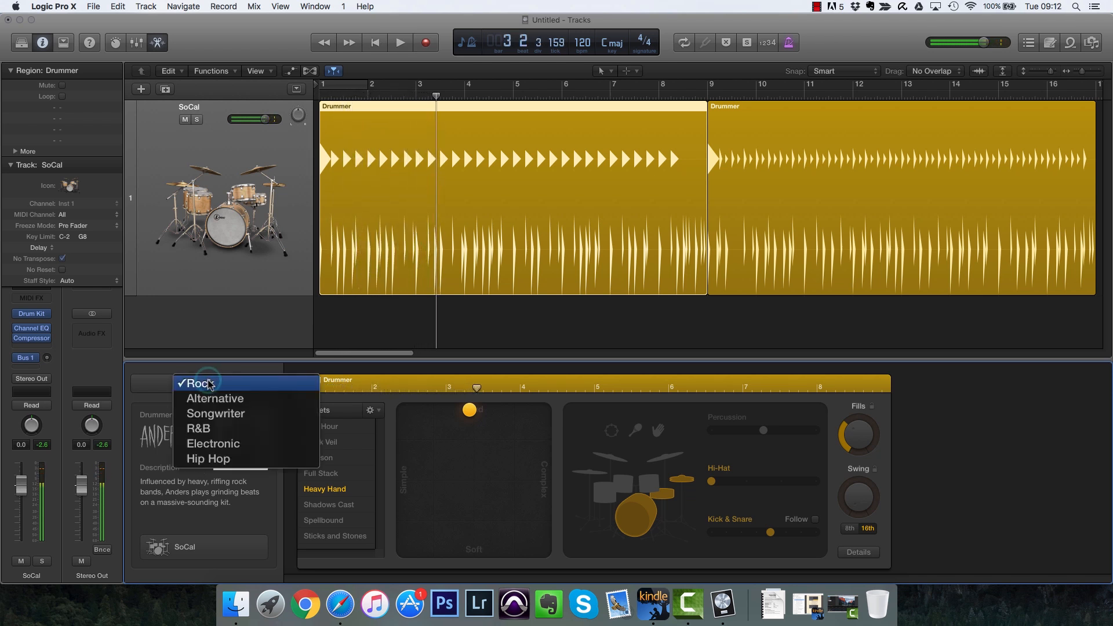
pyautogui.click(217, 438)
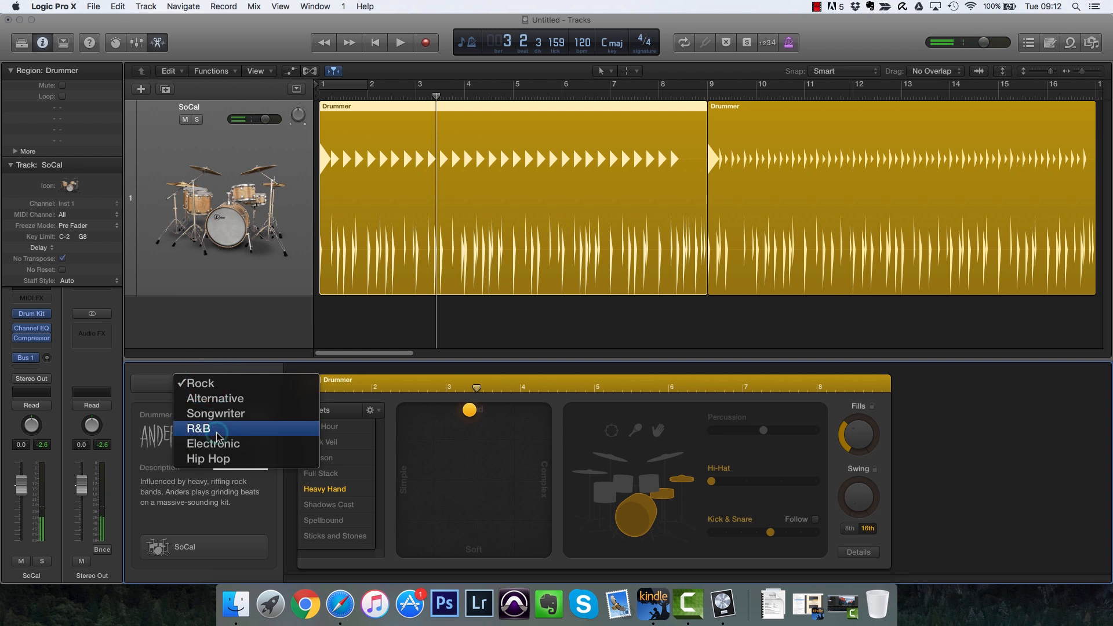
pyautogui.press('space')
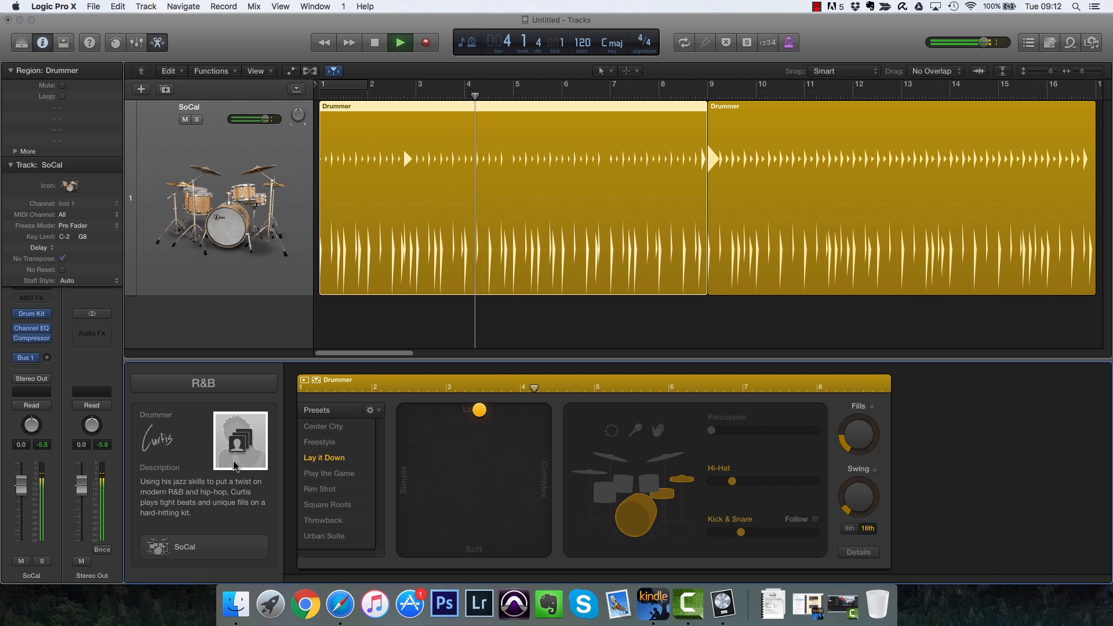
pyautogui.click(328, 473)
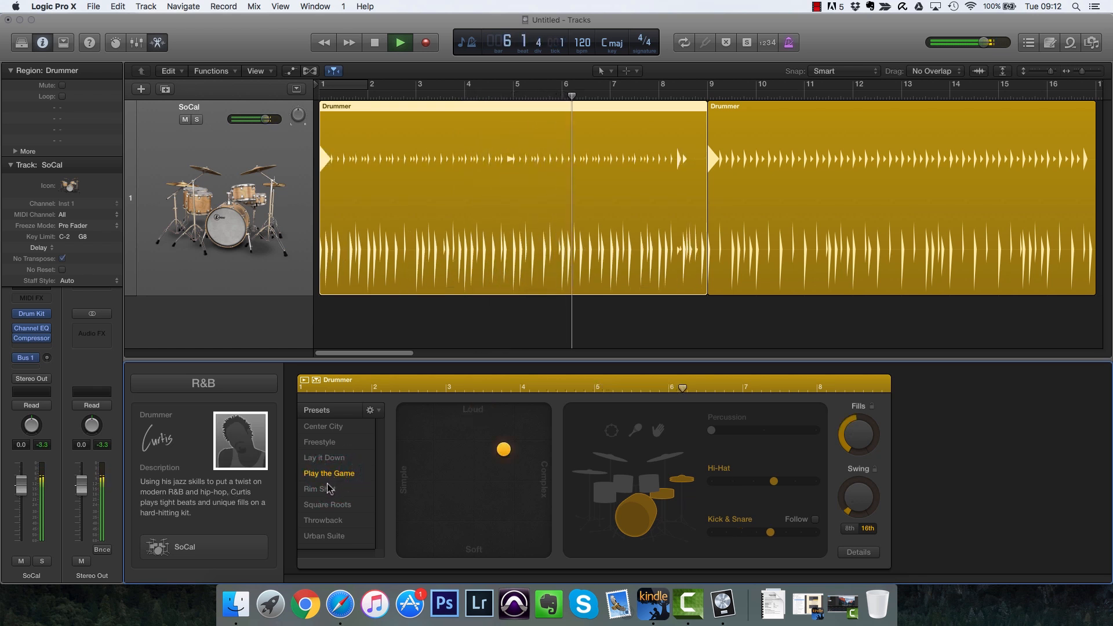
pyautogui.press('space')
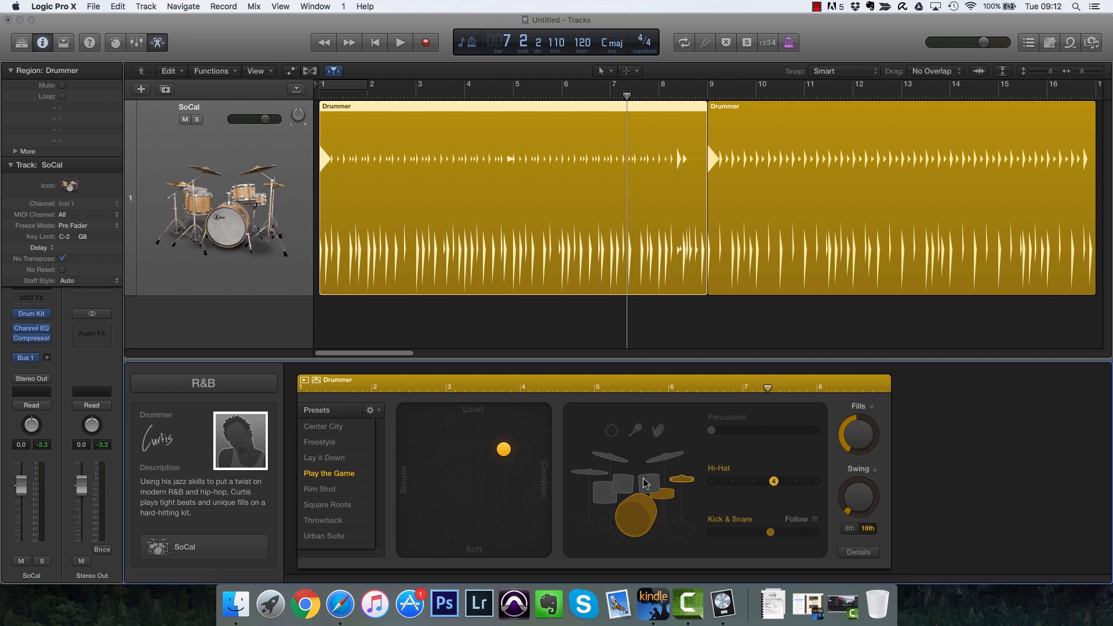
# Try the Rim Shot, Lay it Down and Freestyle presets, and listen to Center City.
pyautogui.click(331, 488)
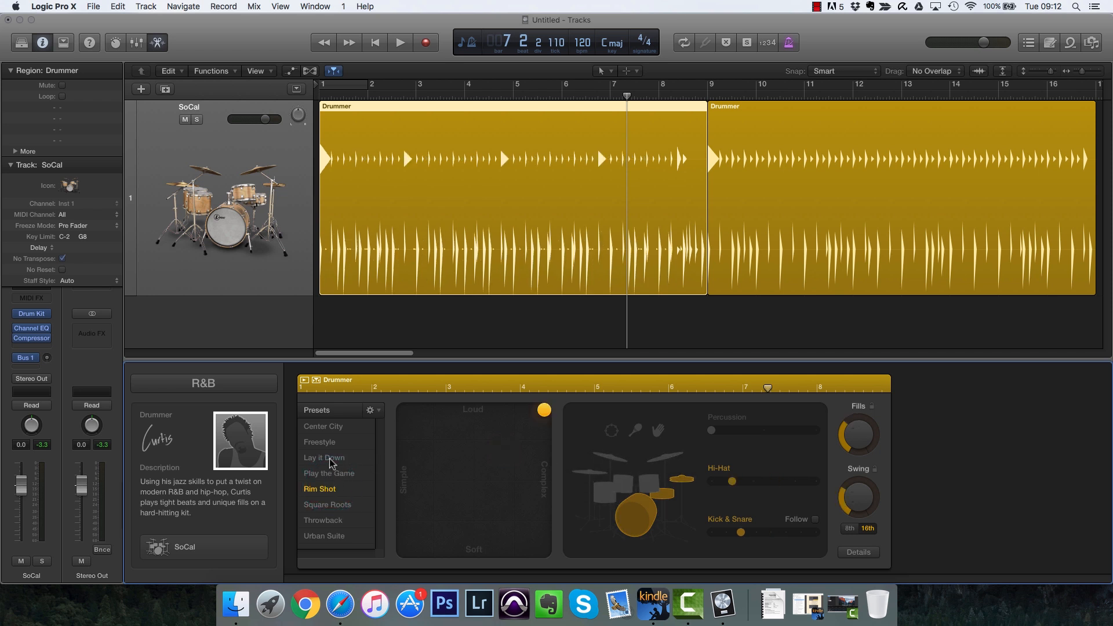
pyautogui.click(328, 458)
pyautogui.click(328, 443)
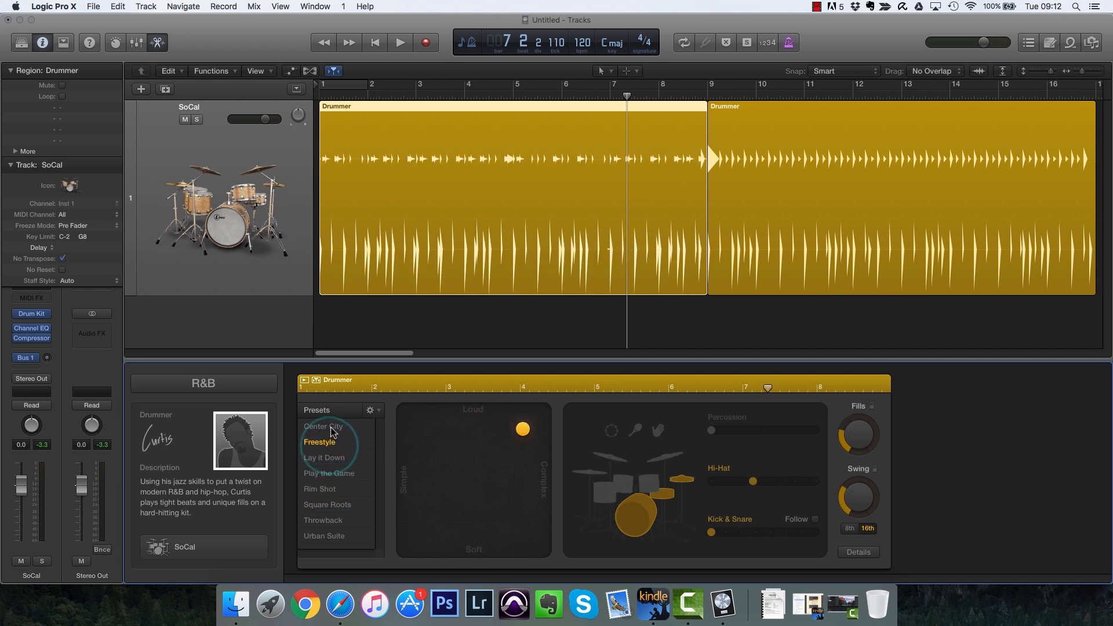
pyautogui.click(328, 426)
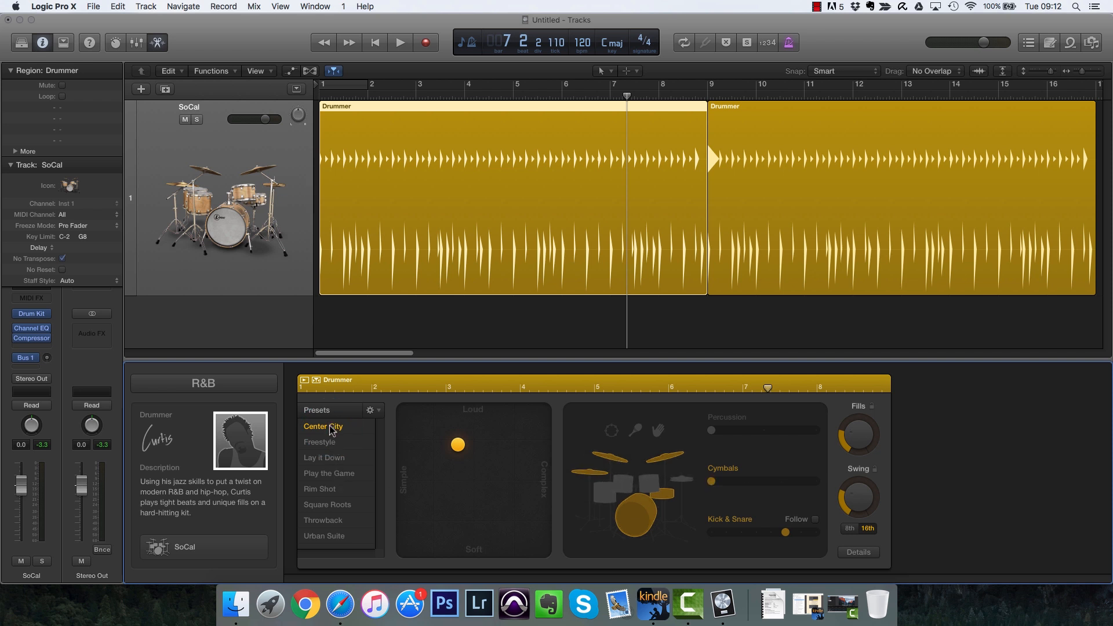
pyautogui.press('space')
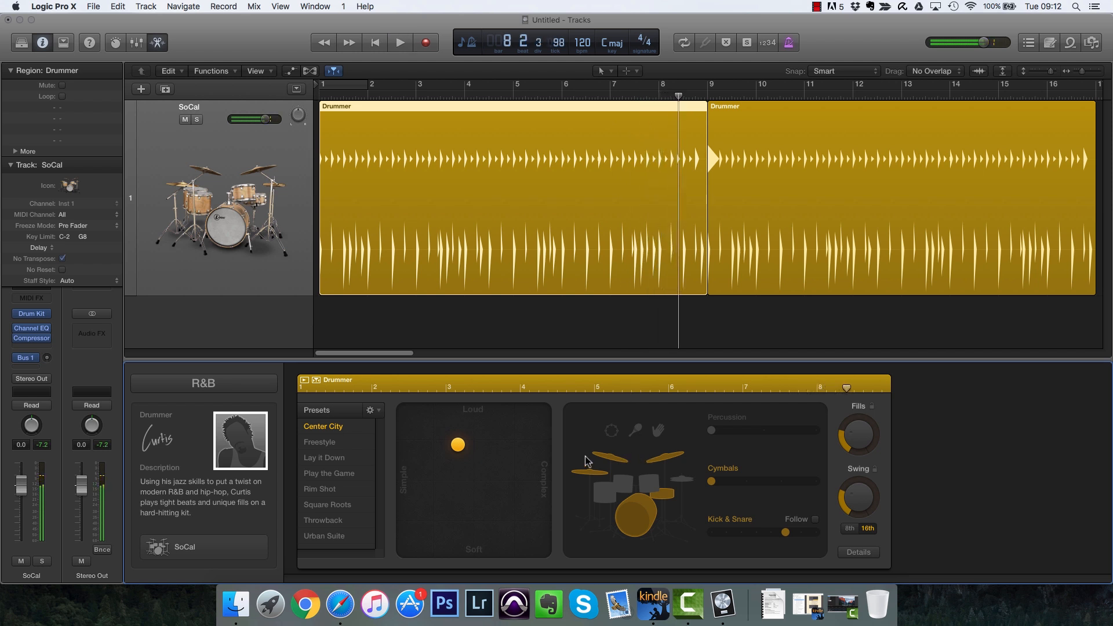
# Apply the Play the Game preset to the first region and listen to it twice from the project start.
pyautogui.click(350, 474)
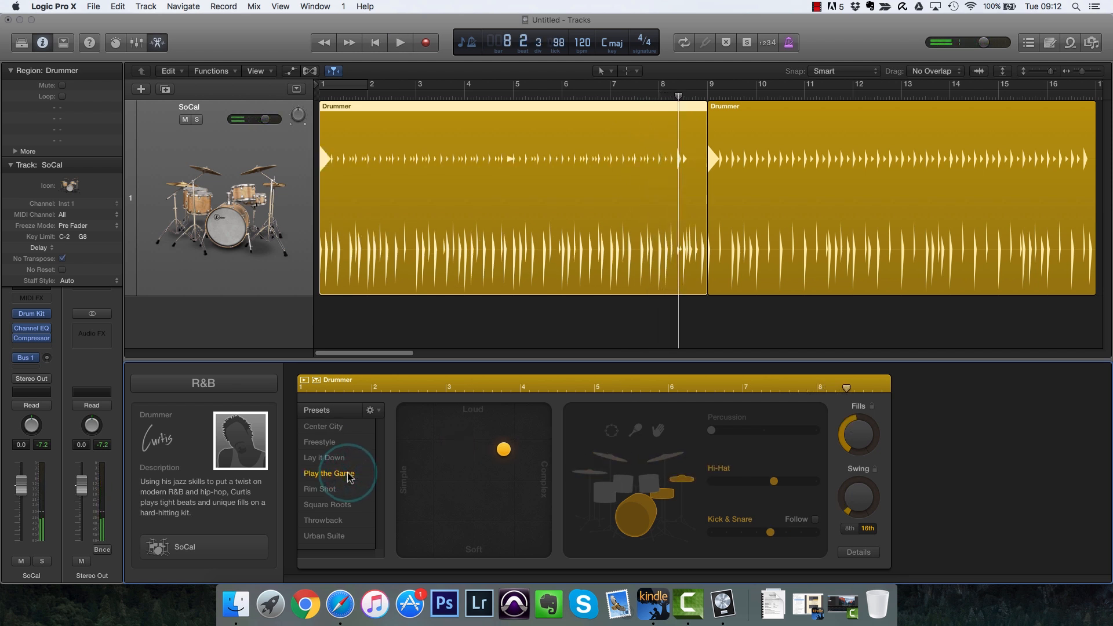
pyautogui.press('Return')
pyautogui.press('space')
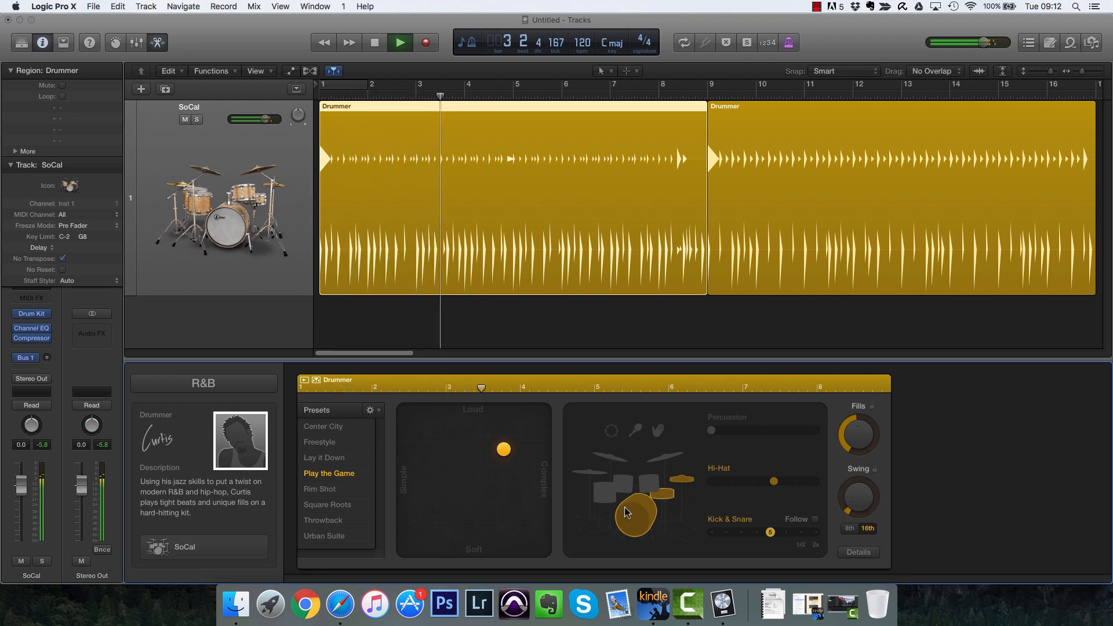
pyautogui.press('space')
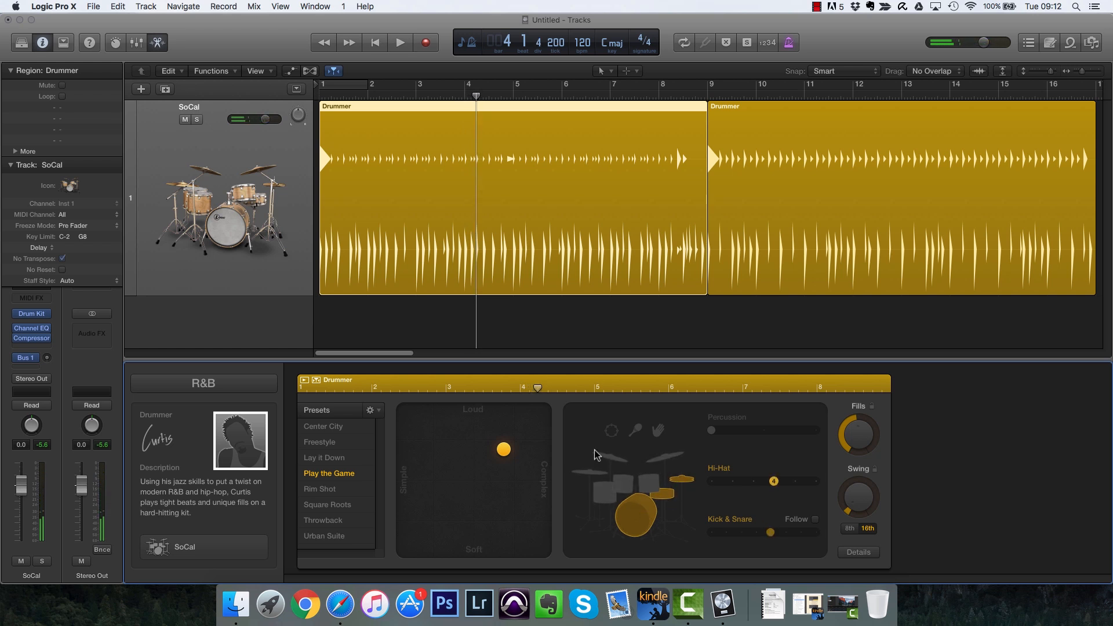
pyautogui.press('Return')
pyautogui.press('space')
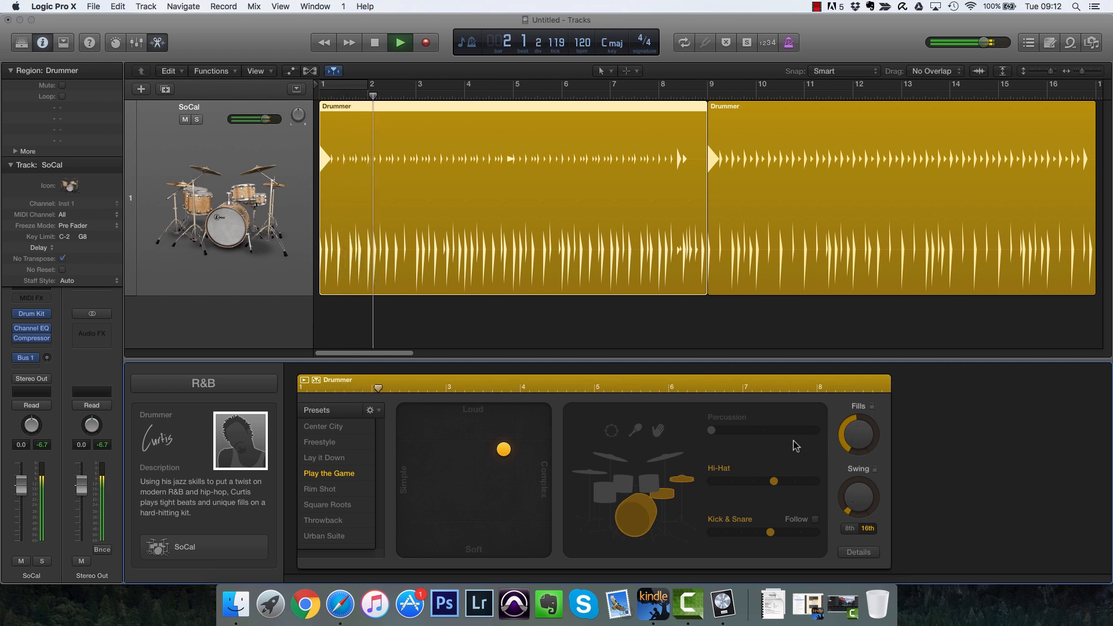
pyautogui.press('space')
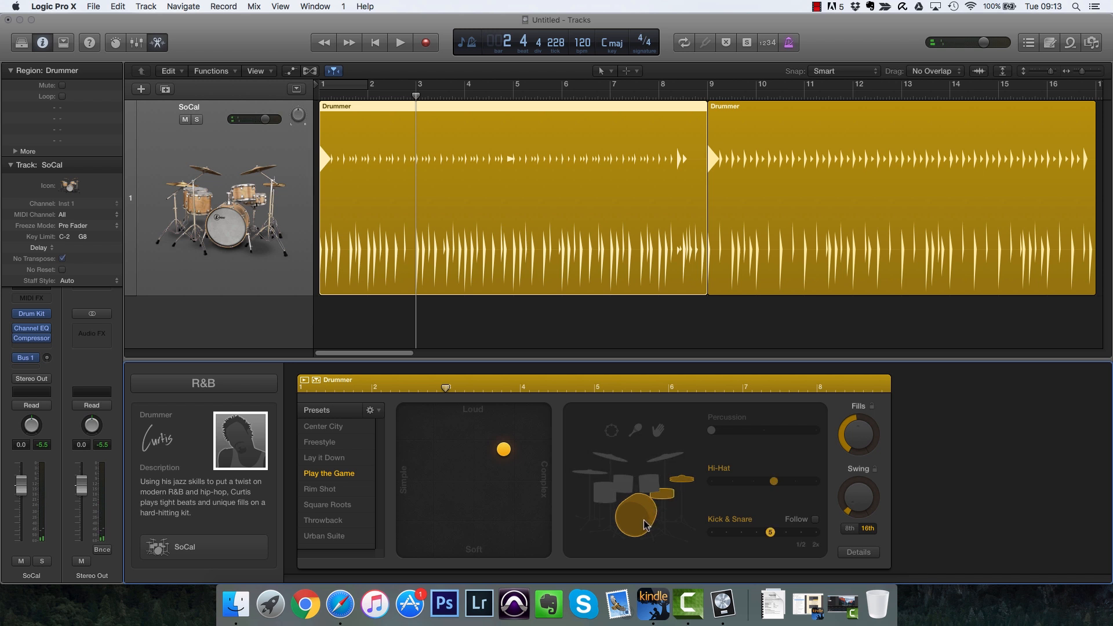
# Reposition the playhead in the Drummer editor's ruler, start playback from bar 2, stop it, and play the first region as a loop.
pyautogui.moveTo(446, 387); pyautogui.dragTo(330, 388)
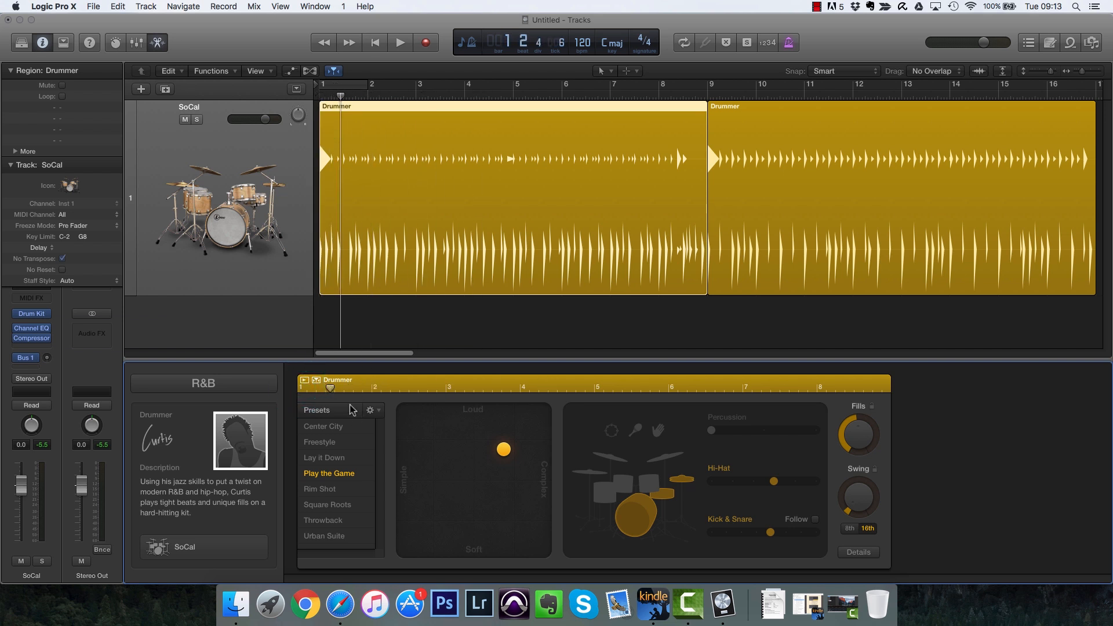
pyautogui.doubleClick(375, 387)
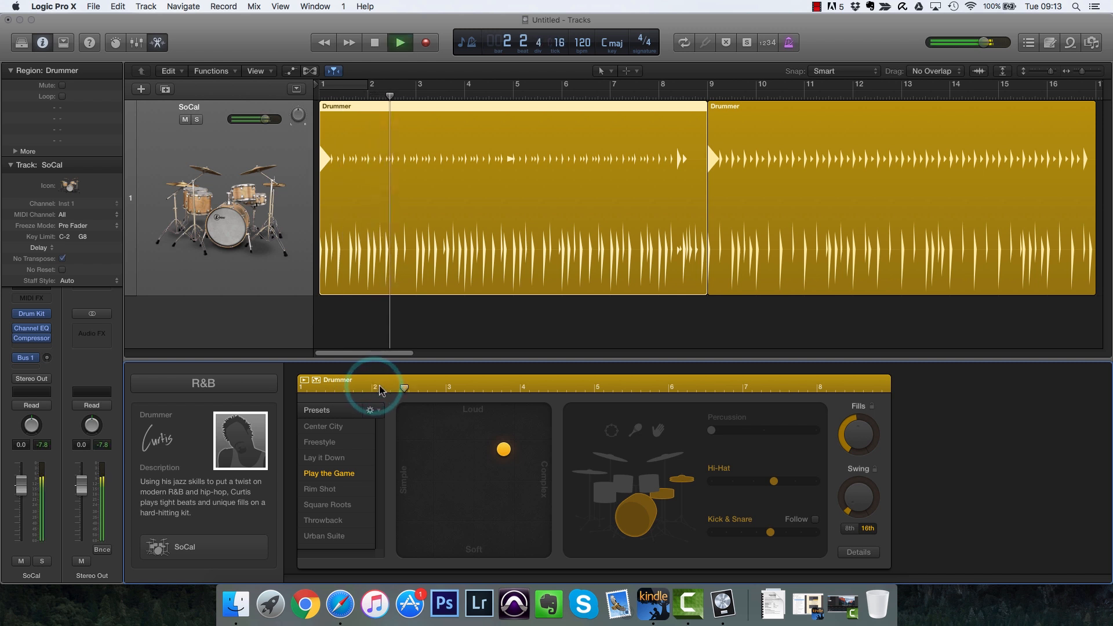
pyautogui.click(377, 390)
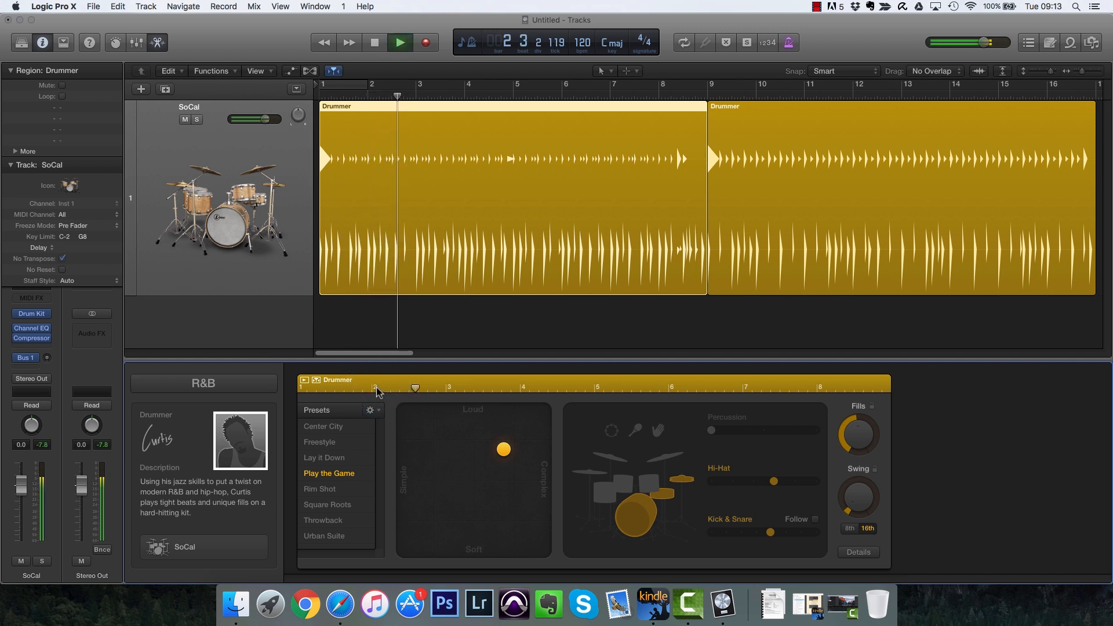
pyautogui.press('space')
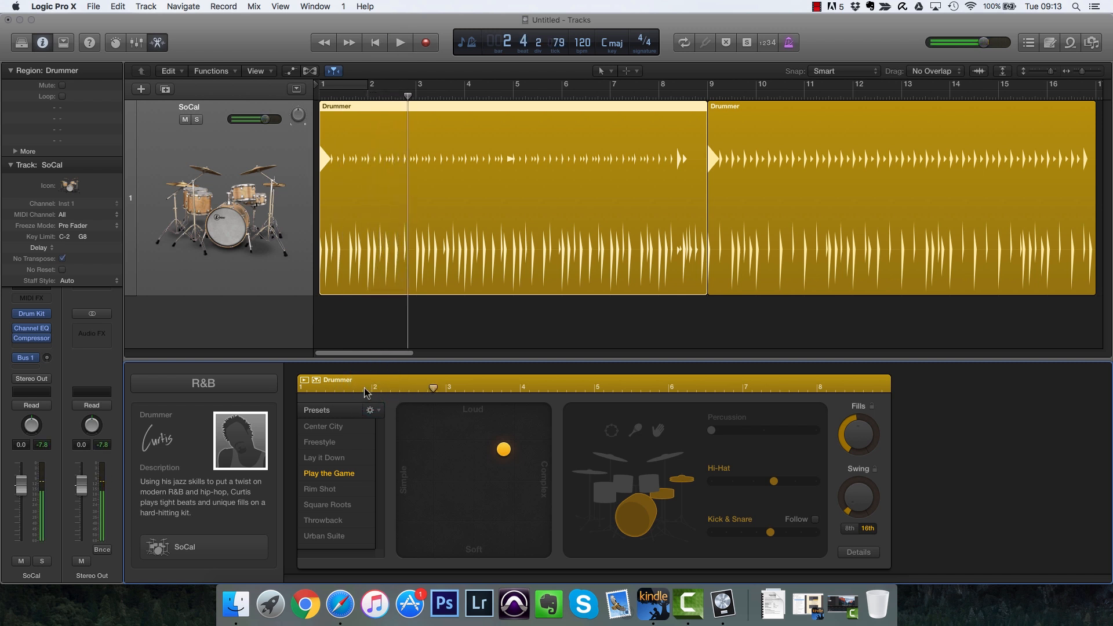
pyautogui.click(302, 383)
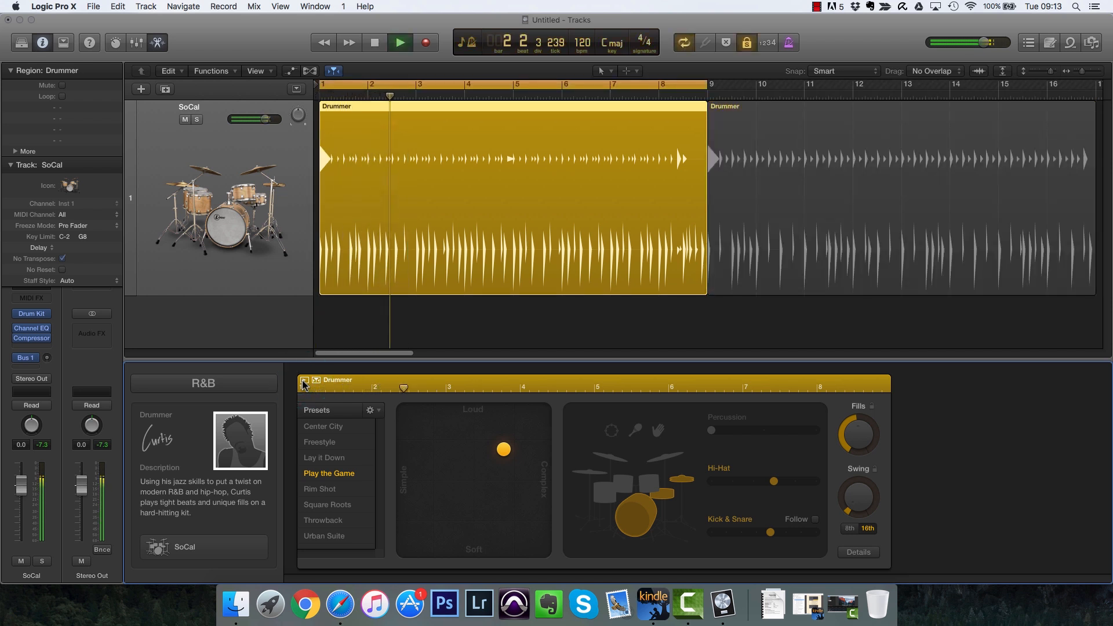
# Stop the loop preview of the first region, and preview the second region as a loop in the Drummer editor.
pyautogui.click(305, 383)
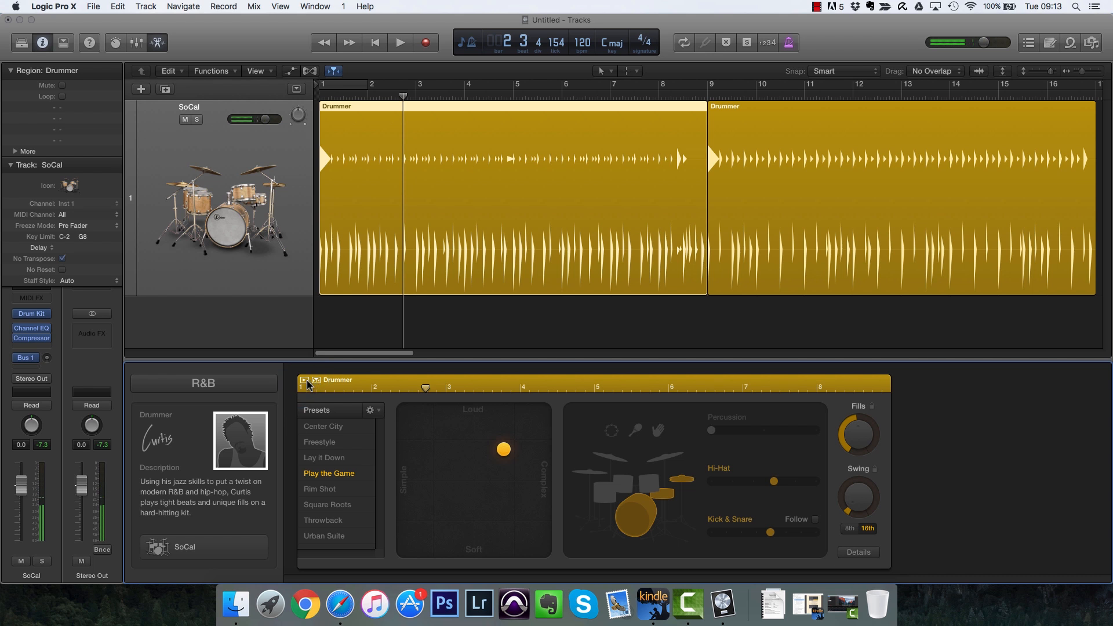
pyautogui.click(854, 201)
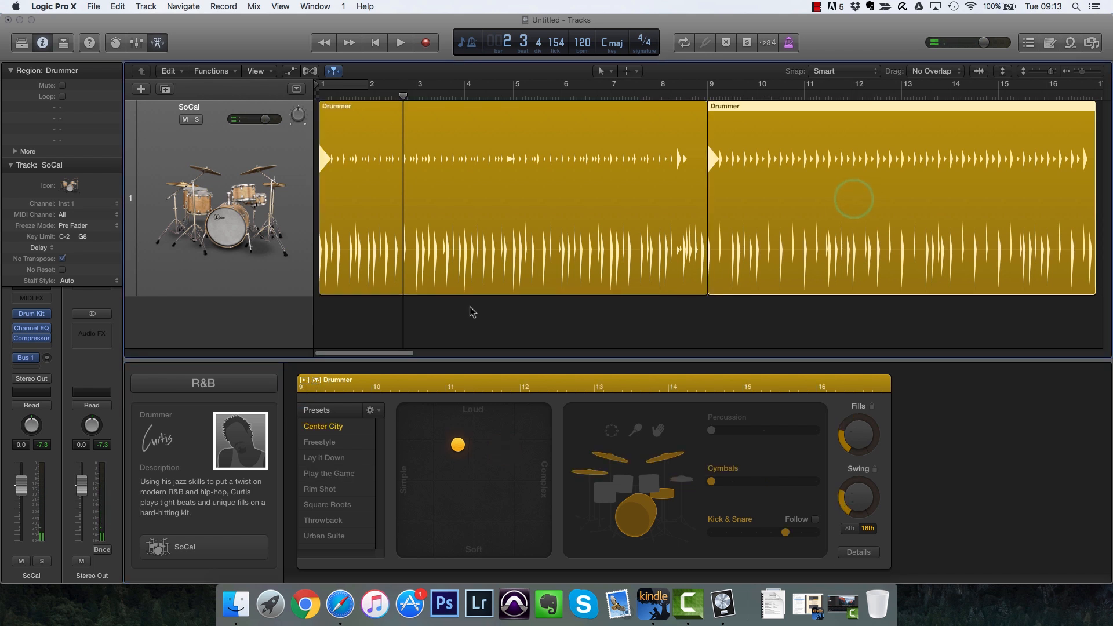
pyautogui.click(304, 382)
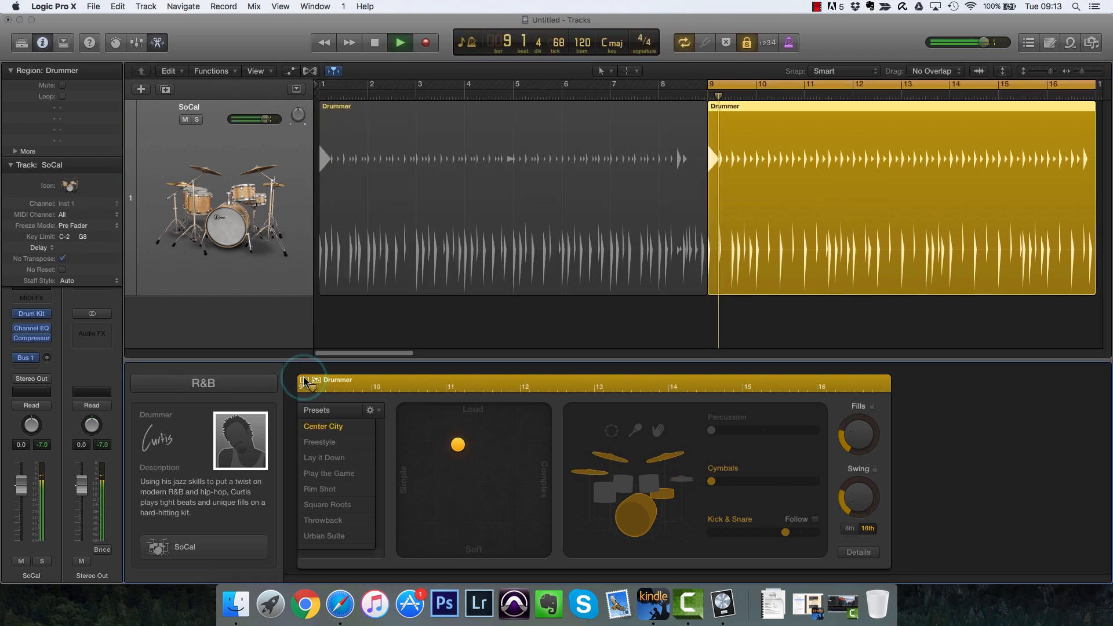
pyautogui.click(305, 382)
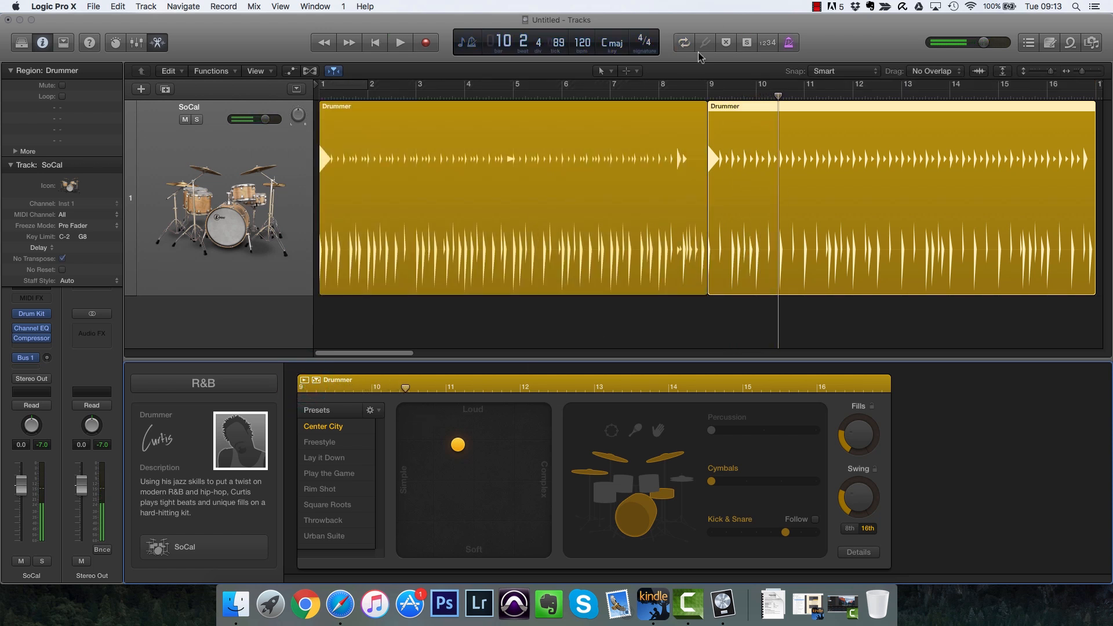
# Reposition the playhead between bars 7 and 8, and alternate the selection between the two regions to compare their editor settings.
pyautogui.click(634, 97)
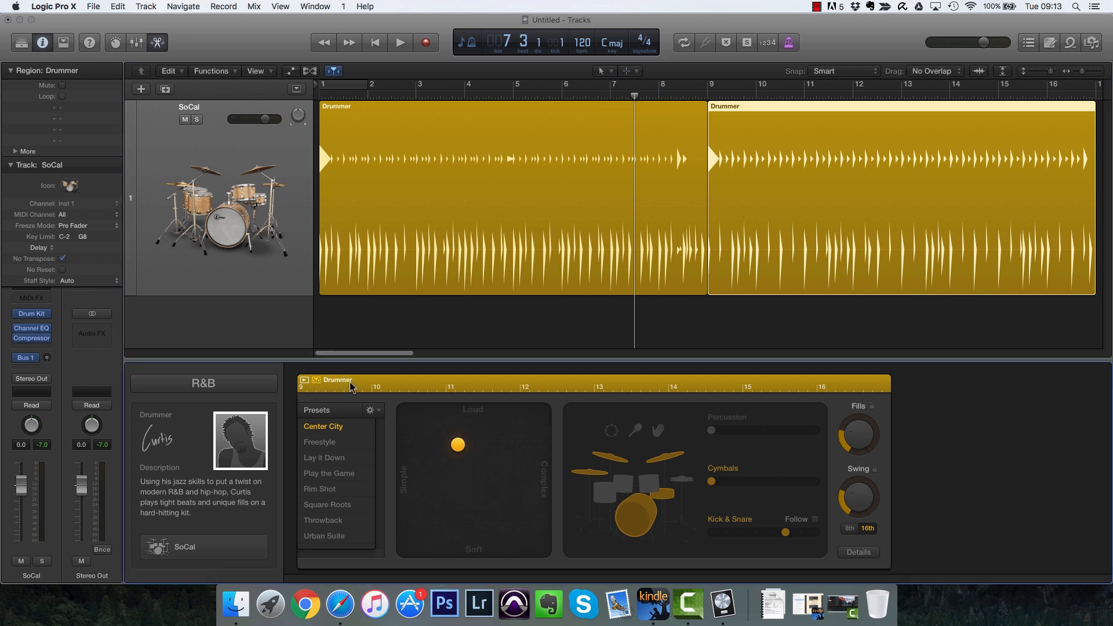
pyautogui.moveTo(638, 96)
pyautogui.mouseDown()
pyautogui.moveTo(556, 92)
pyautogui.moveTo(800, 83)
pyautogui.moveTo(586, 87)
pyautogui.moveTo(754, 86)
pyautogui.moveTo(705, 78)
pyautogui.moveTo(617, 87)
pyautogui.moveTo(745, 81)
pyautogui.moveTo(659, 87)
pyautogui.mouseUp()
pyautogui.click(604, 150)
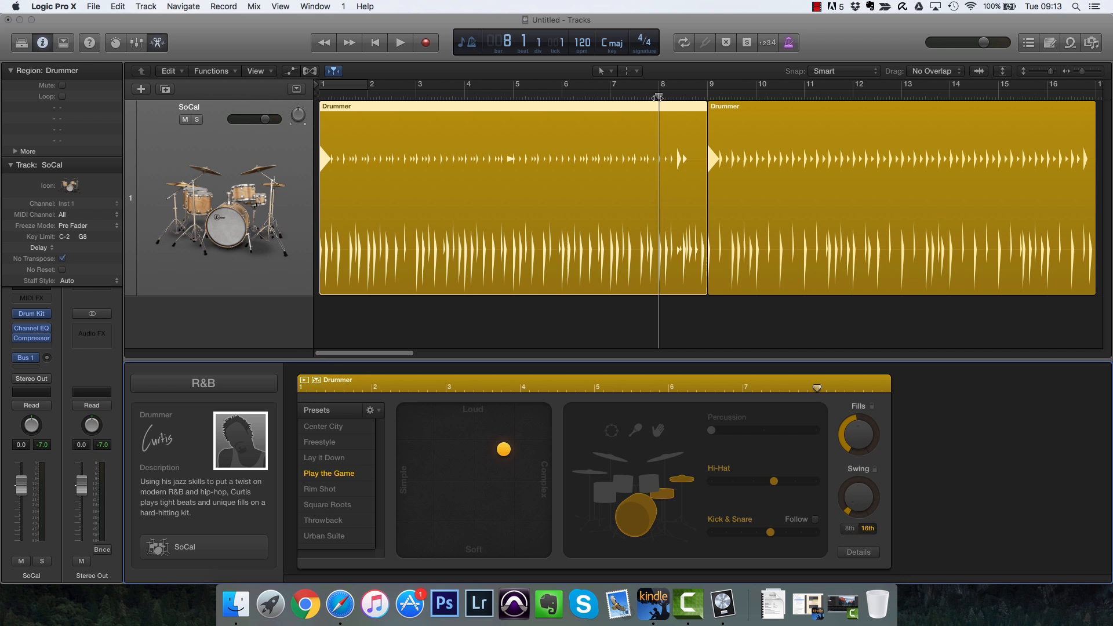
pyautogui.moveTo(659, 96); pyautogui.dragTo(634, 96)
pyautogui.click(753, 193)
pyautogui.click(654, 207)
pyautogui.click(771, 190)
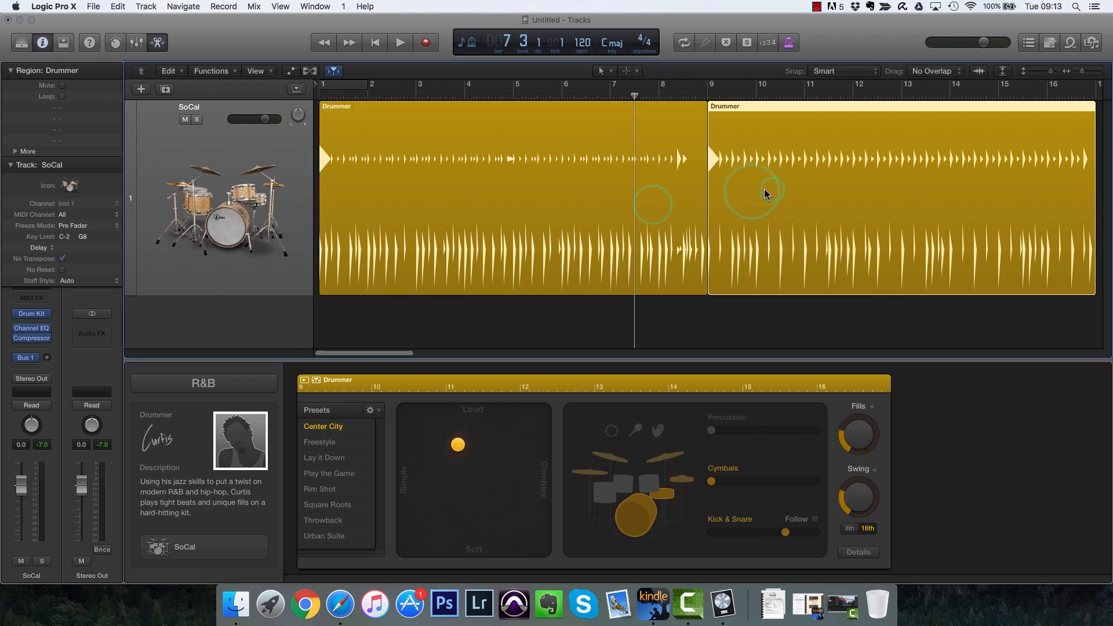
pyautogui.click(605, 192)
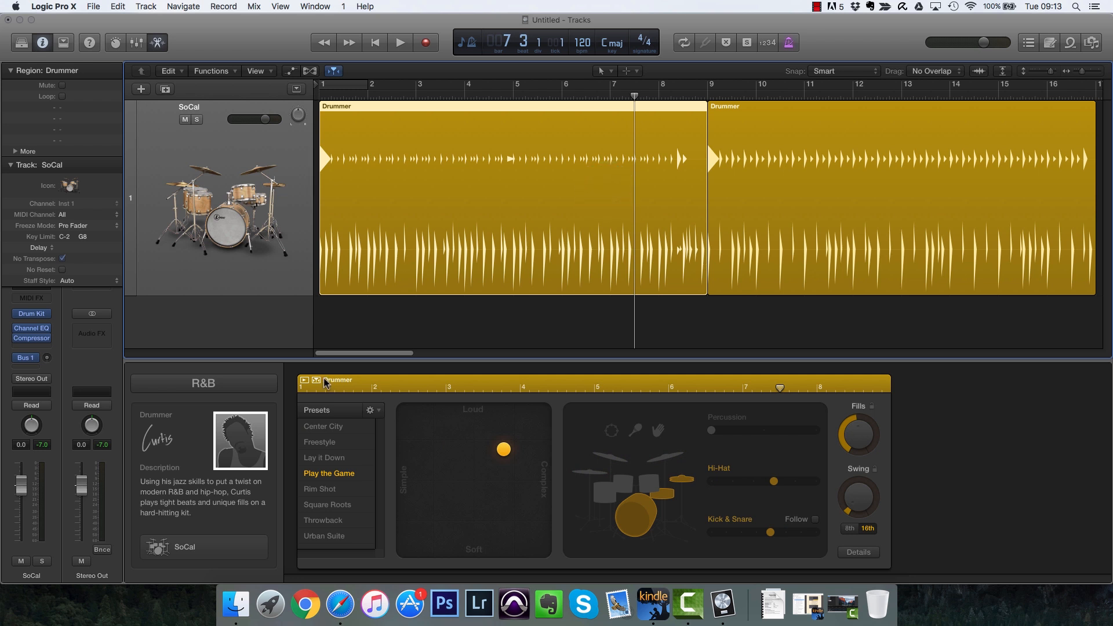
# Play from bar 7 beat 4 into the second region, and try Lay it Down there before applying Play the Game.
pyautogui.moveTo(635, 96); pyautogui.dragTo(659, 93)
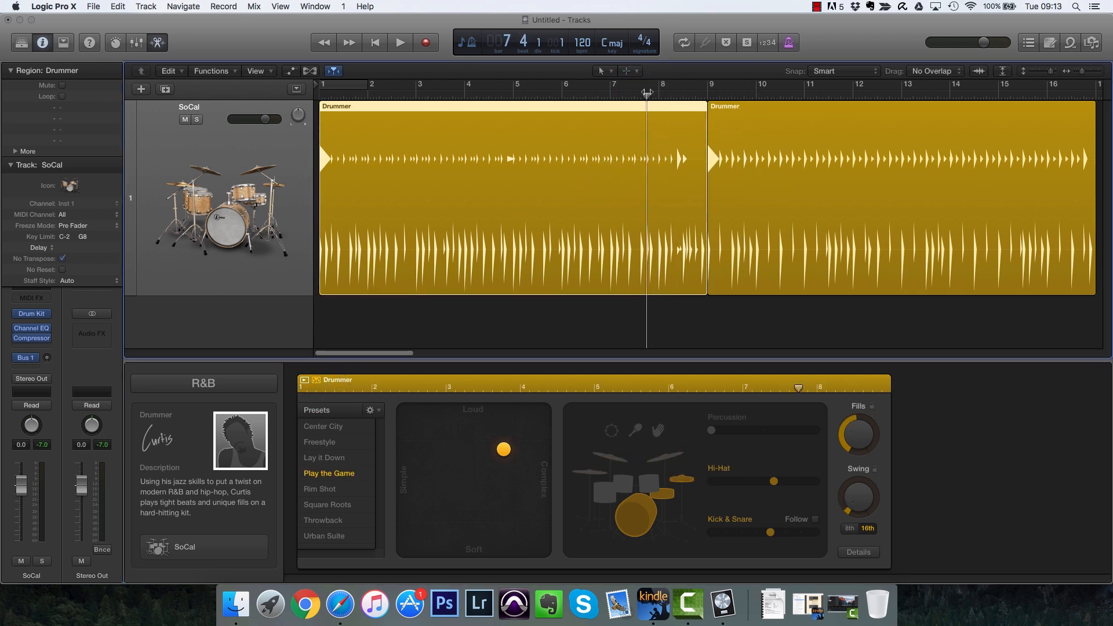
pyautogui.press('space')
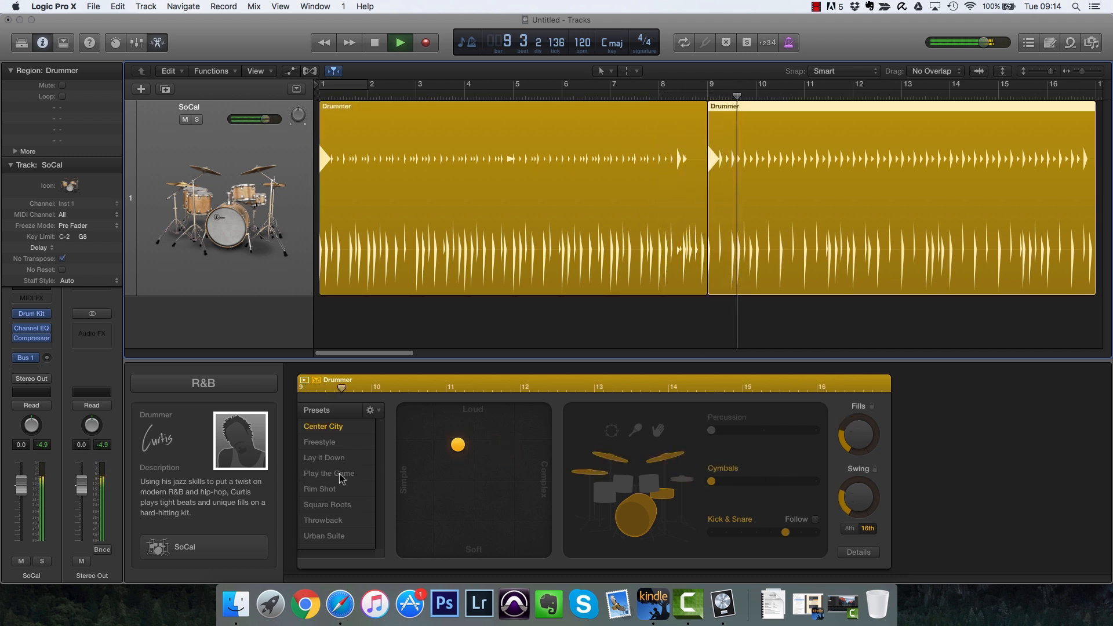
pyautogui.click(338, 459)
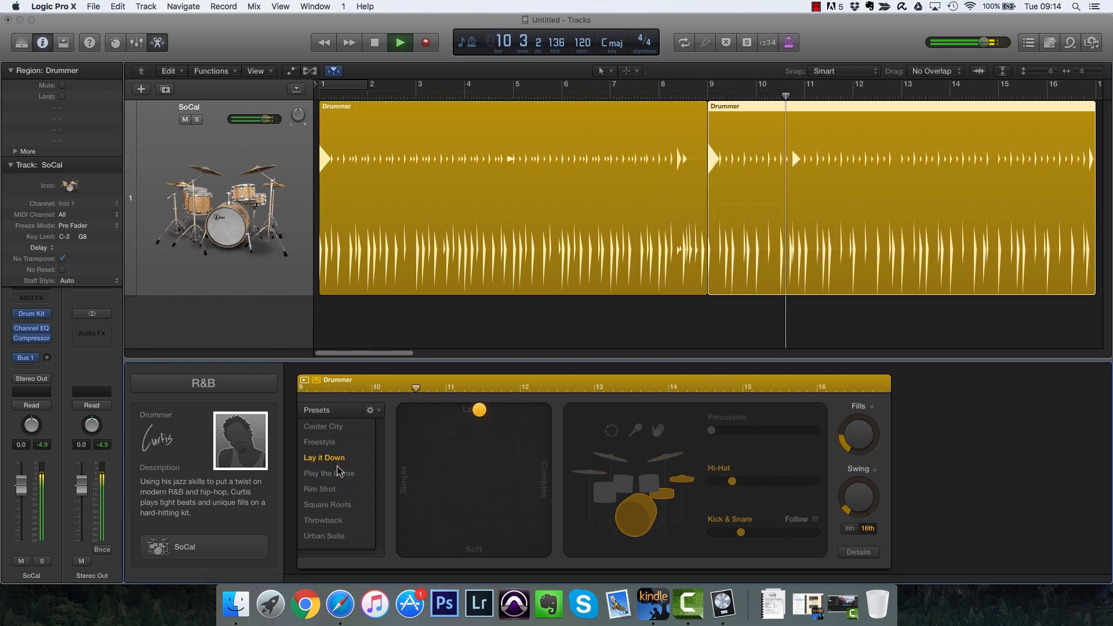
pyautogui.click(339, 473)
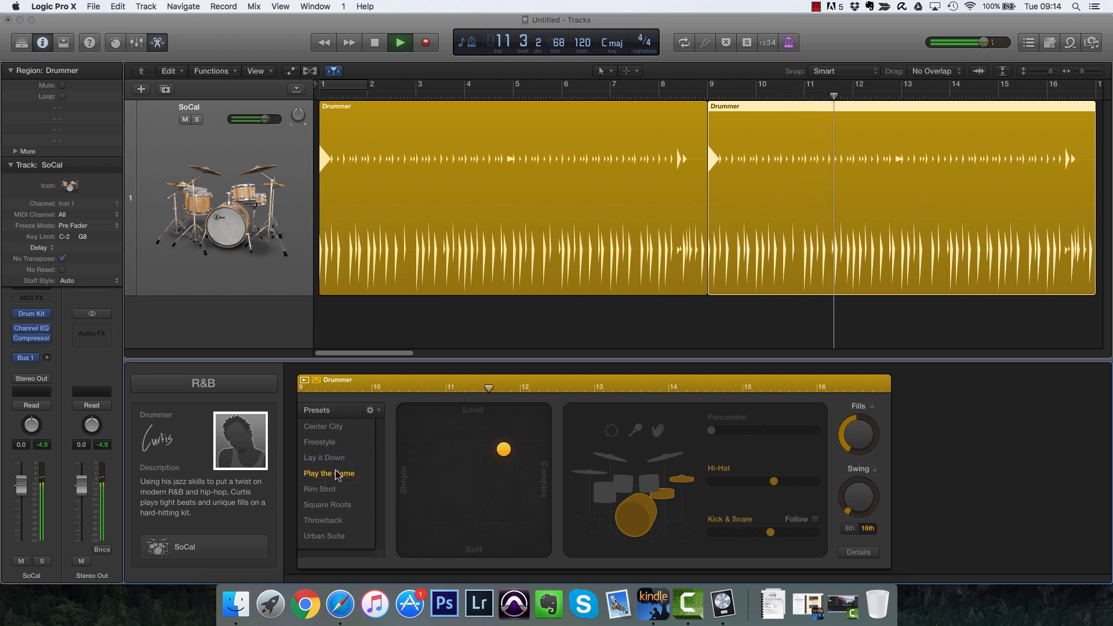
# Play from the project start, apply the Rim Shot preset to the first region, and stop playback.
pyautogui.press('Return')
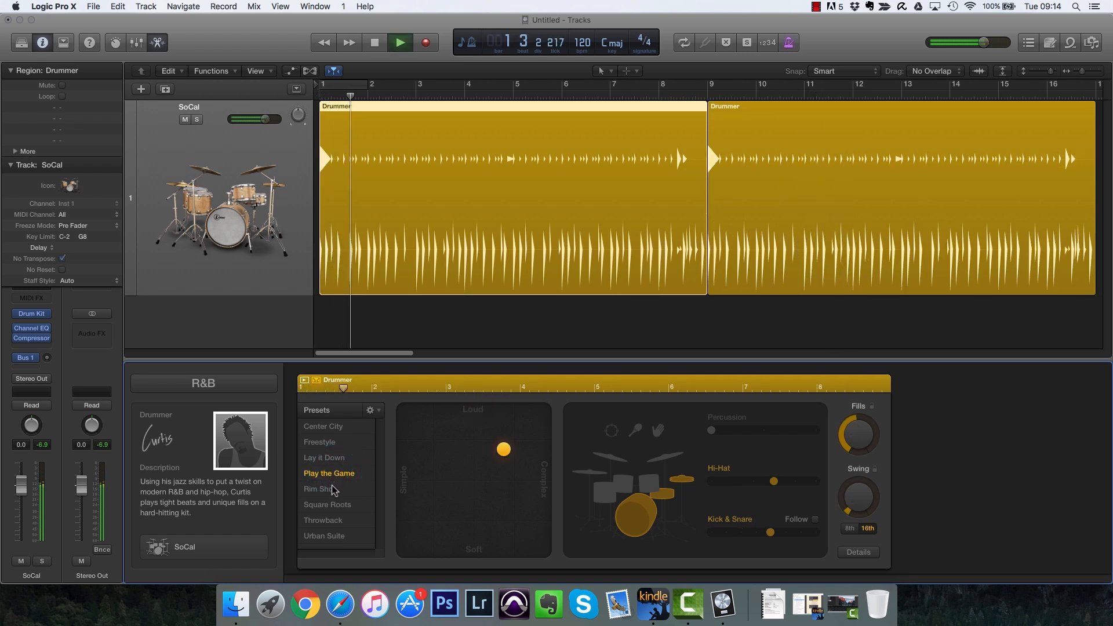
pyautogui.click(334, 489)
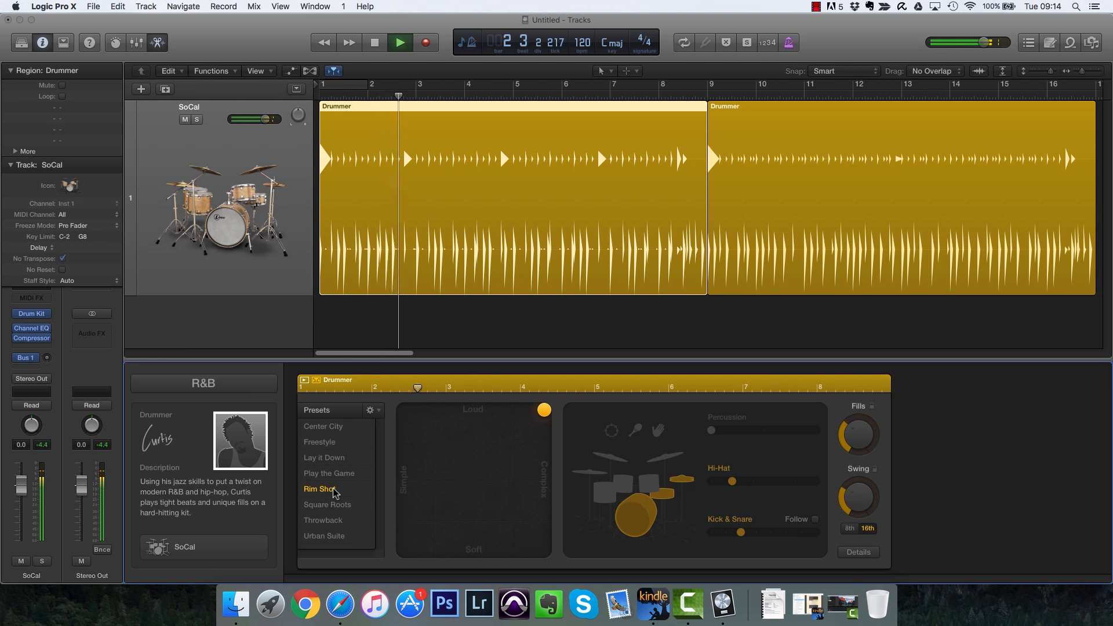
pyautogui.press('space')
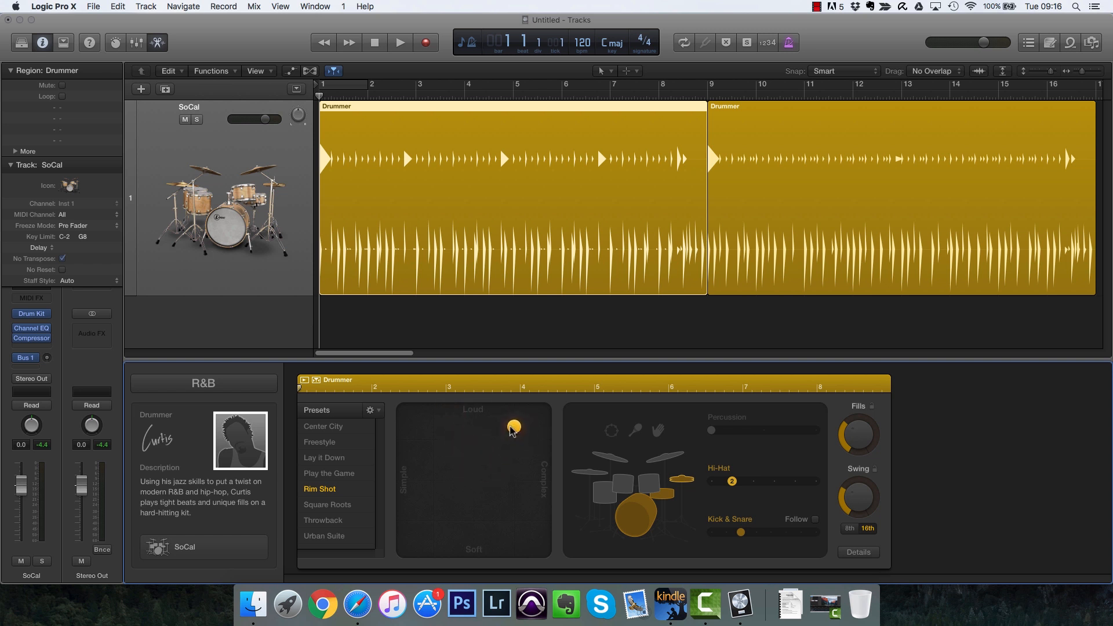
# Try several XY pad positions on the first region, and reposition the puck for both regions together near the pad's centre, slightly toward Loud.
pyautogui.moveTo(519, 429); pyautogui.dragTo(451, 484)
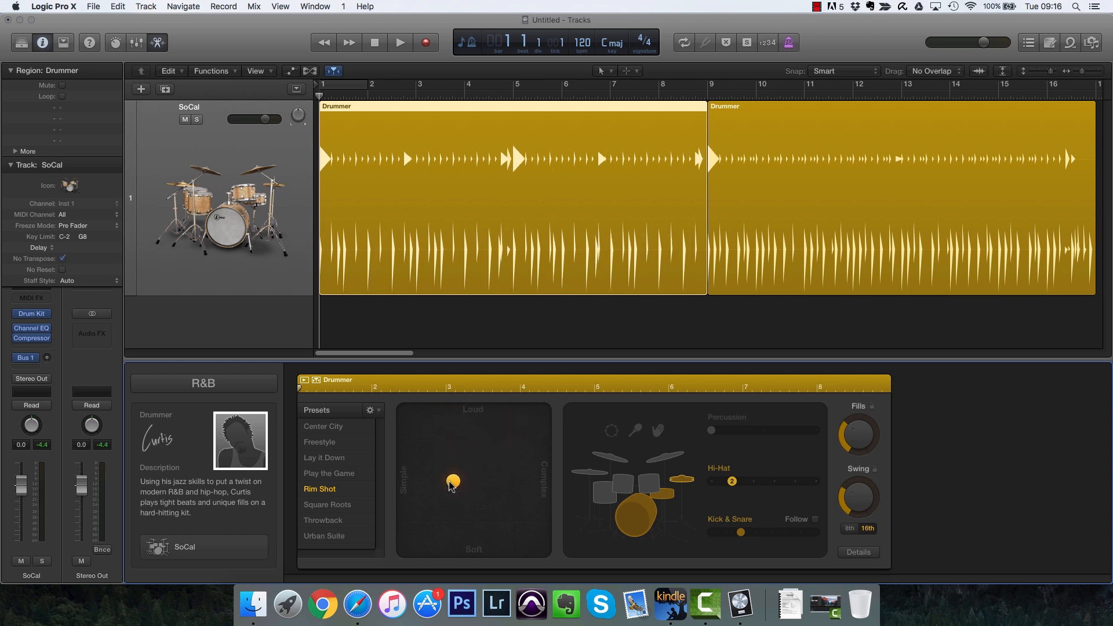
pyautogui.moveTo(447, 469); pyautogui.dragTo(429, 432)
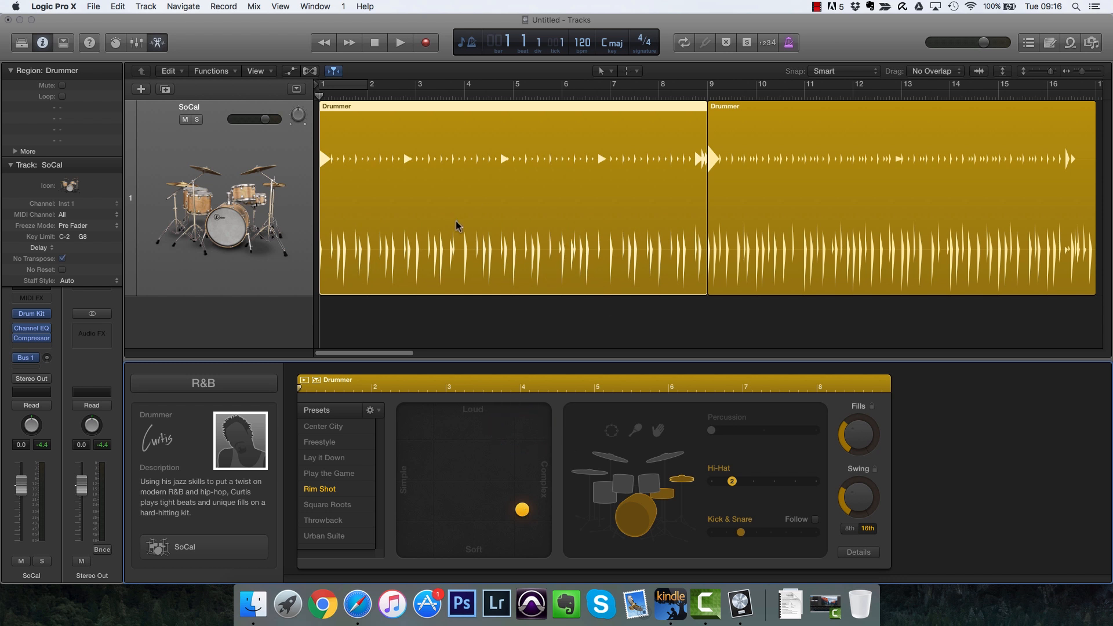
pyautogui.keyDown('shift'); pyautogui.click(748, 220); pyautogui.keyUp('shift')
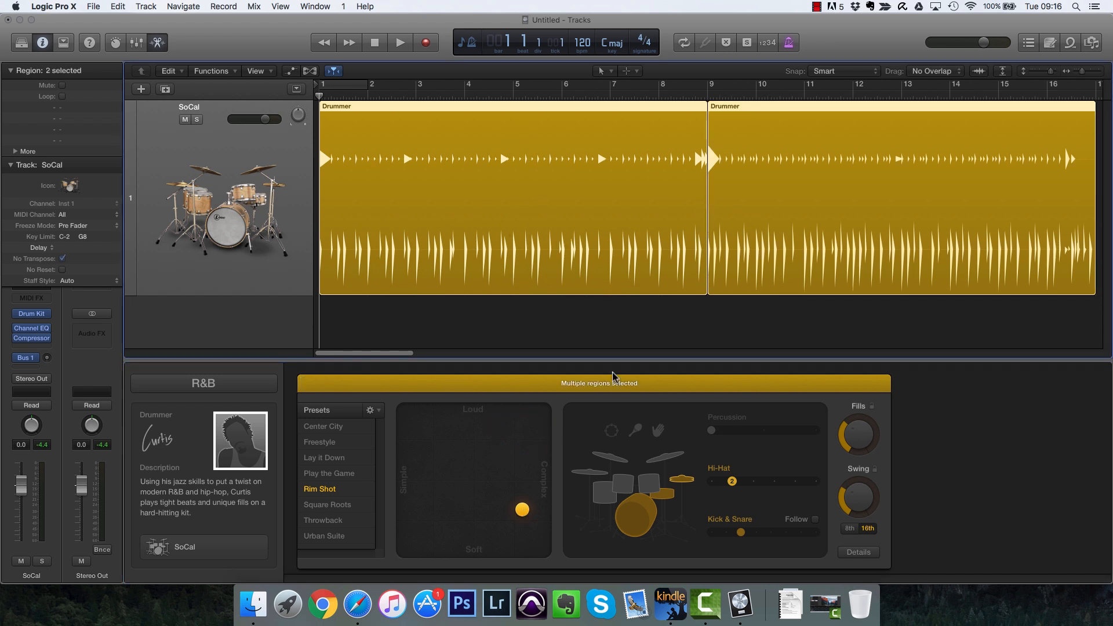
pyautogui.moveTo(496, 511); pyautogui.dragTo(453, 499)
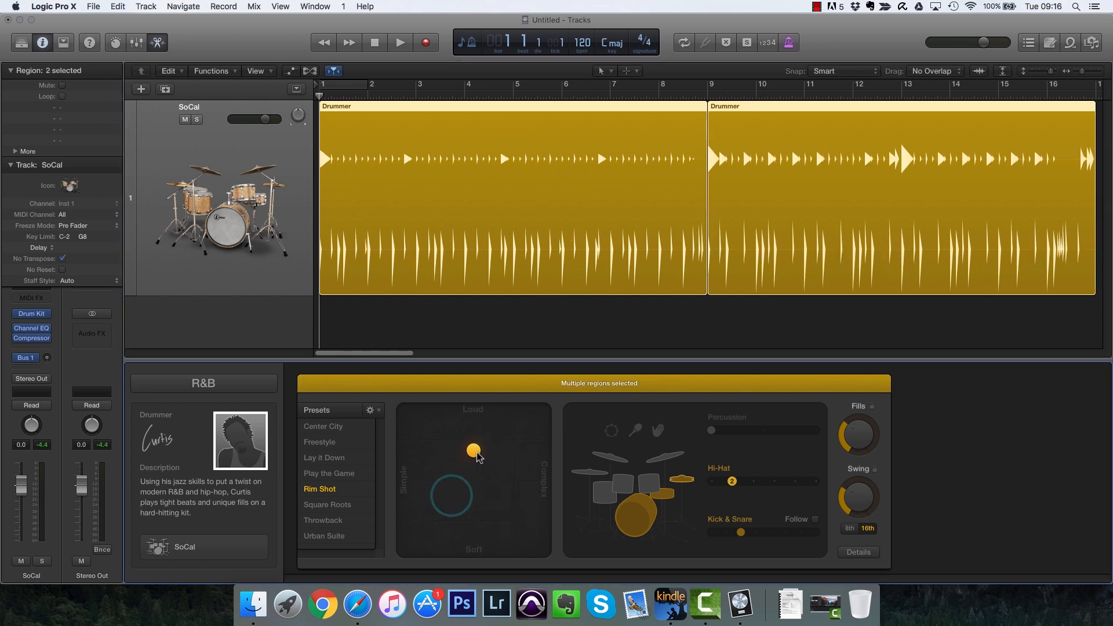
# Select only the first region and move its XY pad puck toward Loud and Complex.
pyautogui.click(544, 318)
pyautogui.click(529, 245)
pyautogui.moveTo(477, 451); pyautogui.dragTo(522, 428)
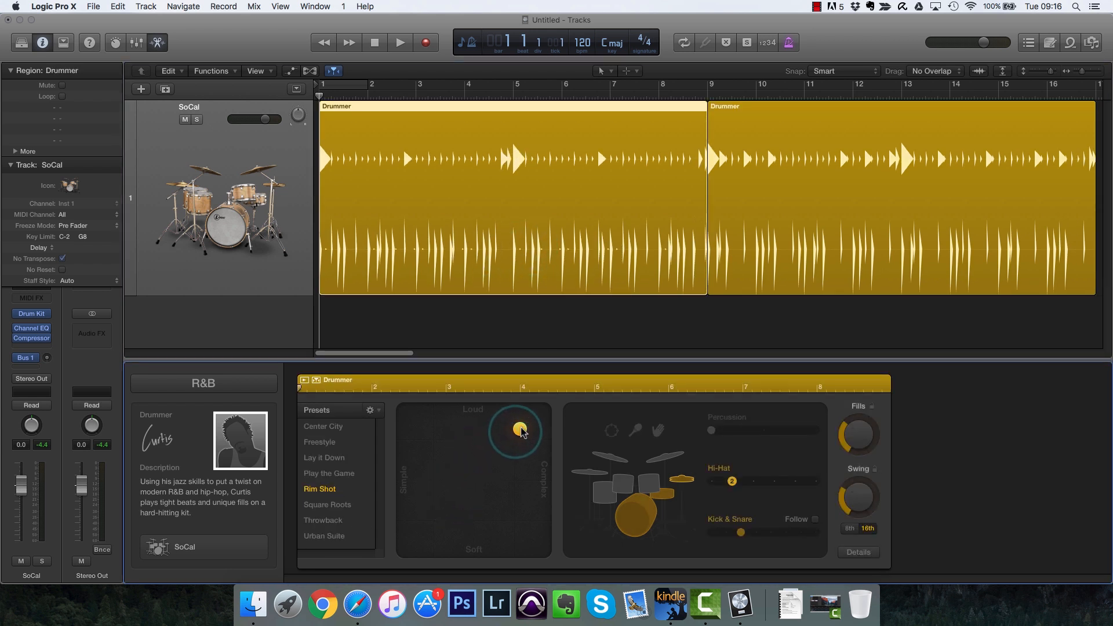
pyautogui.click(522, 428)
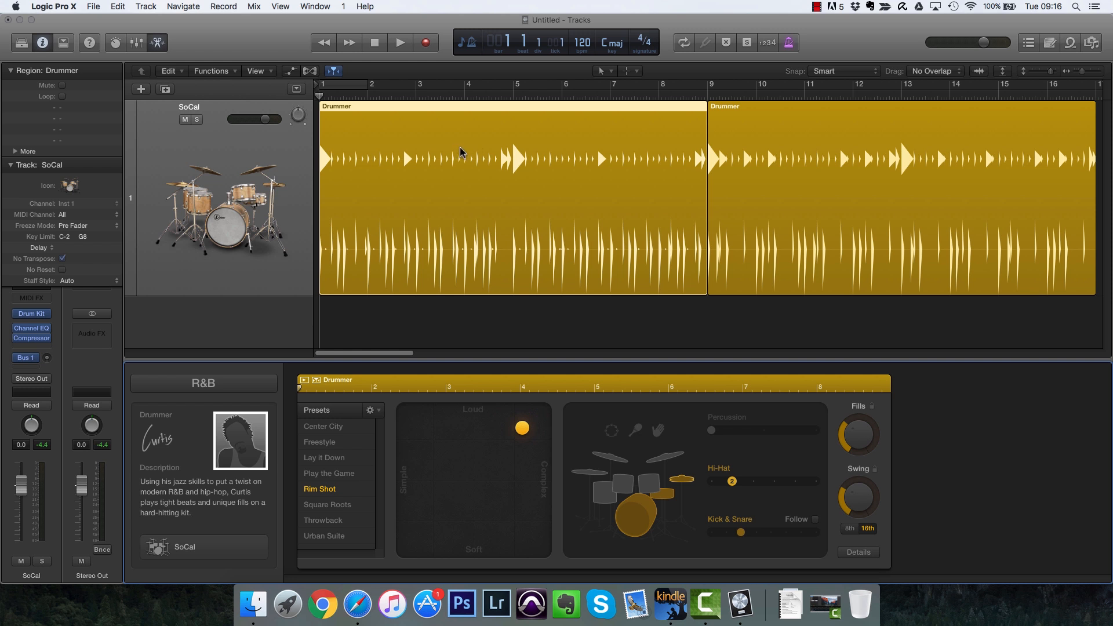
# Split the first region at bar 5 with the Scissors tool, and return to the Pointer tool.
pyautogui.press('t')
pyautogui.click(515, 214)
pyautogui.click(511, 136)
pyautogui.press('t')
pyautogui.press('t')
# Move the puck of the region at bar 5 toward Soft and Complex, and listen to the transition from bar 4.
pyautogui.moveTo(524, 430); pyautogui.dragTo(526, 529)
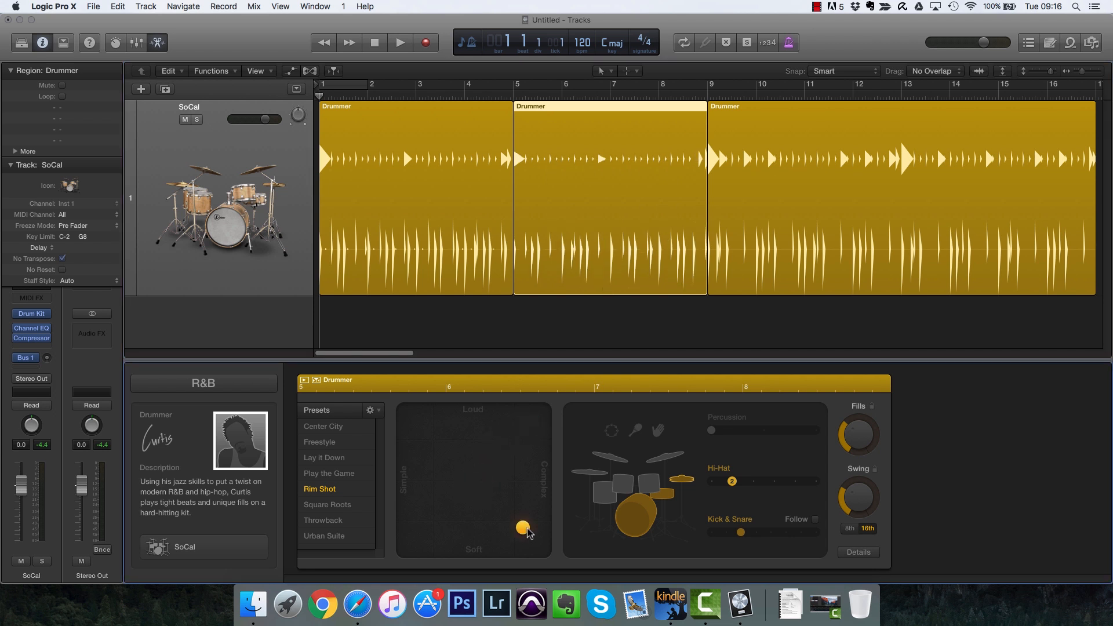
pyautogui.click(470, 95)
pyautogui.press('space')
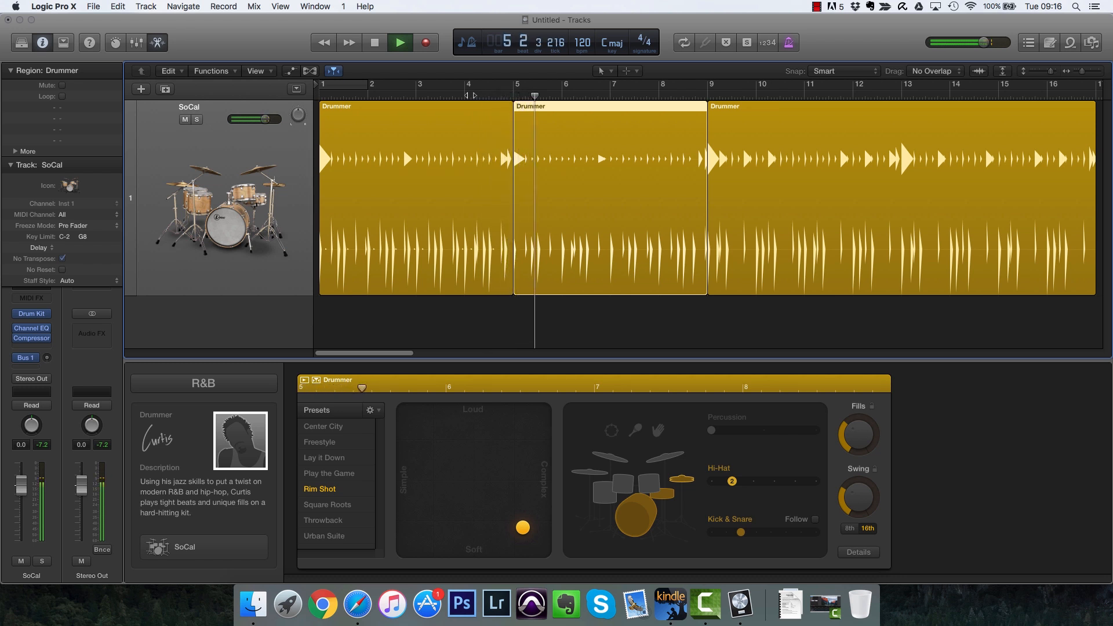
pyautogui.press('space')
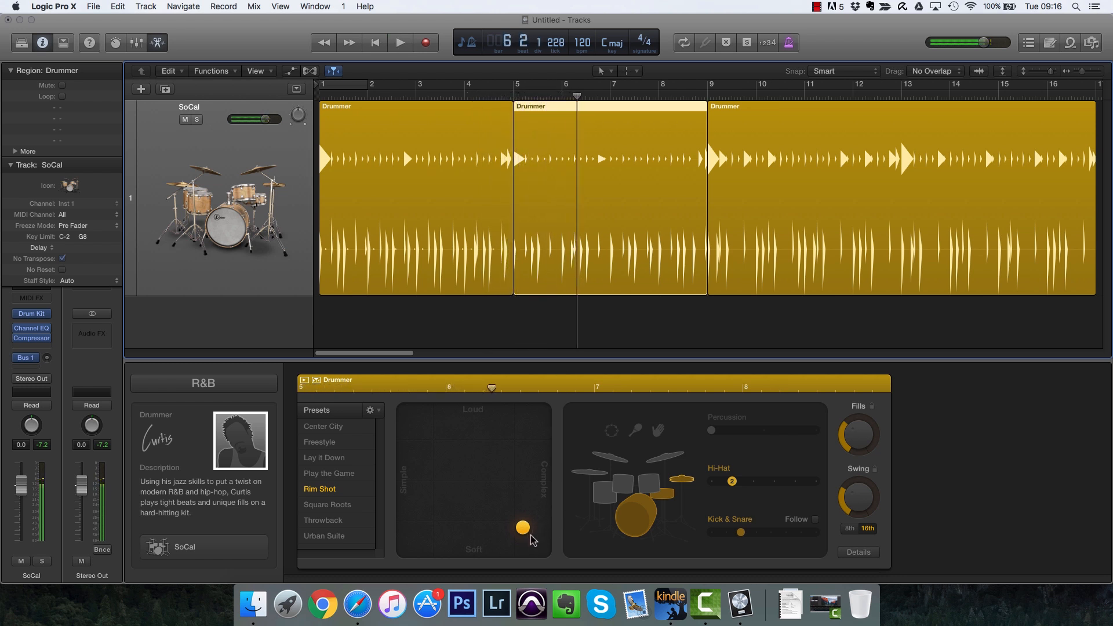
# Set the bar 5 region's puck to the Soft, Simple corner and the first region's to Loud, Complex, and listen to the transition twice.
pyautogui.moveTo(525, 532); pyautogui.dragTo(401, 561)
pyautogui.click(477, 222)
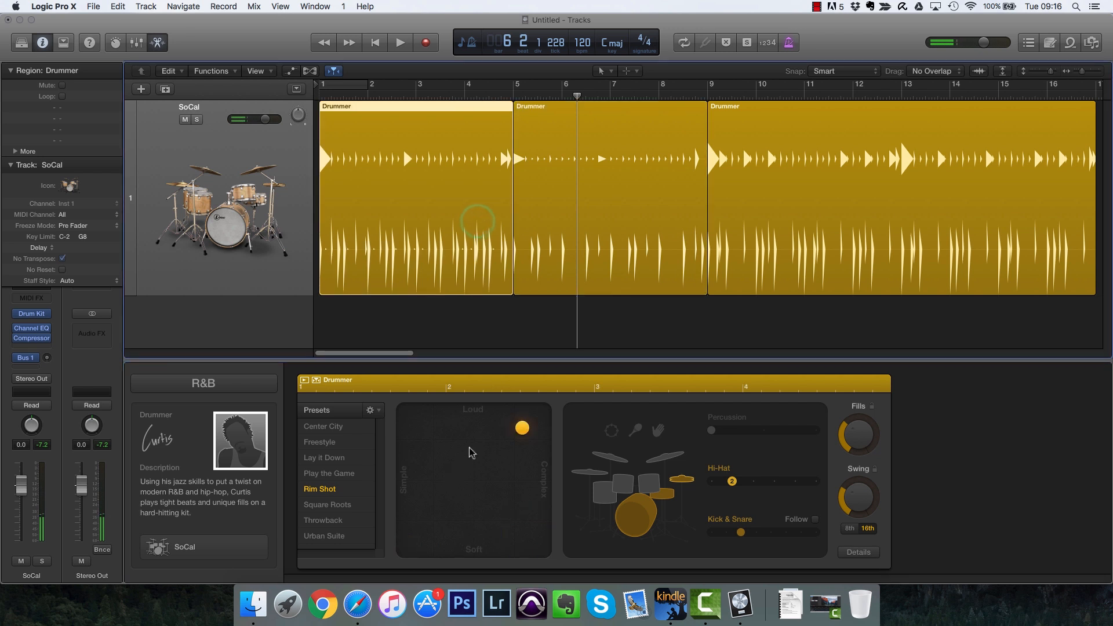
pyautogui.moveTo(529, 429); pyautogui.dragTo(590, 371)
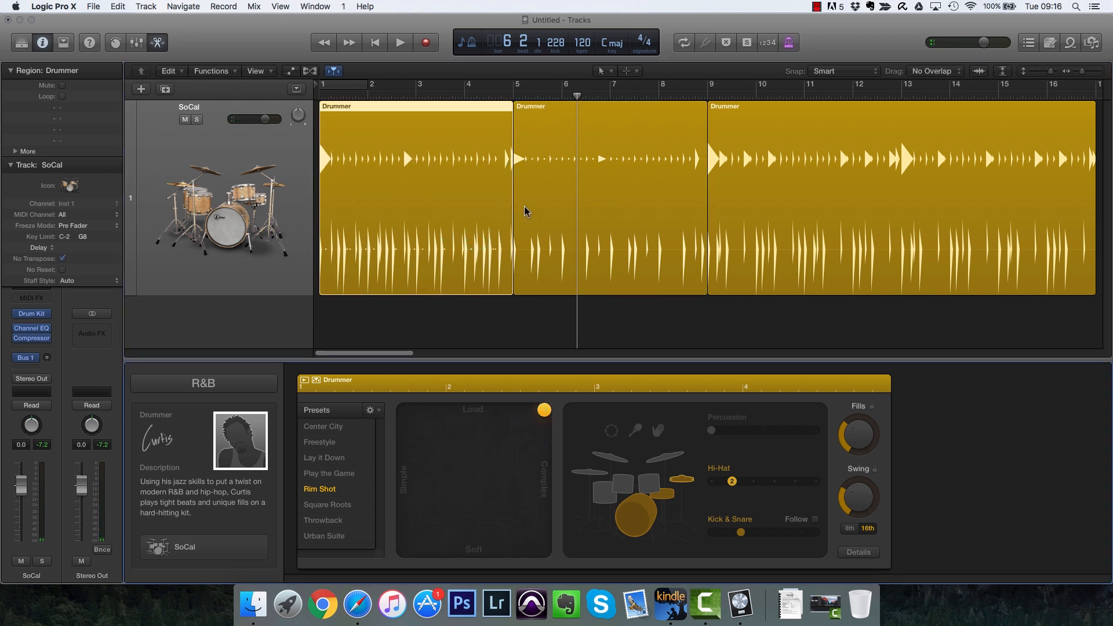
pyautogui.click(491, 94)
pyautogui.press('space')
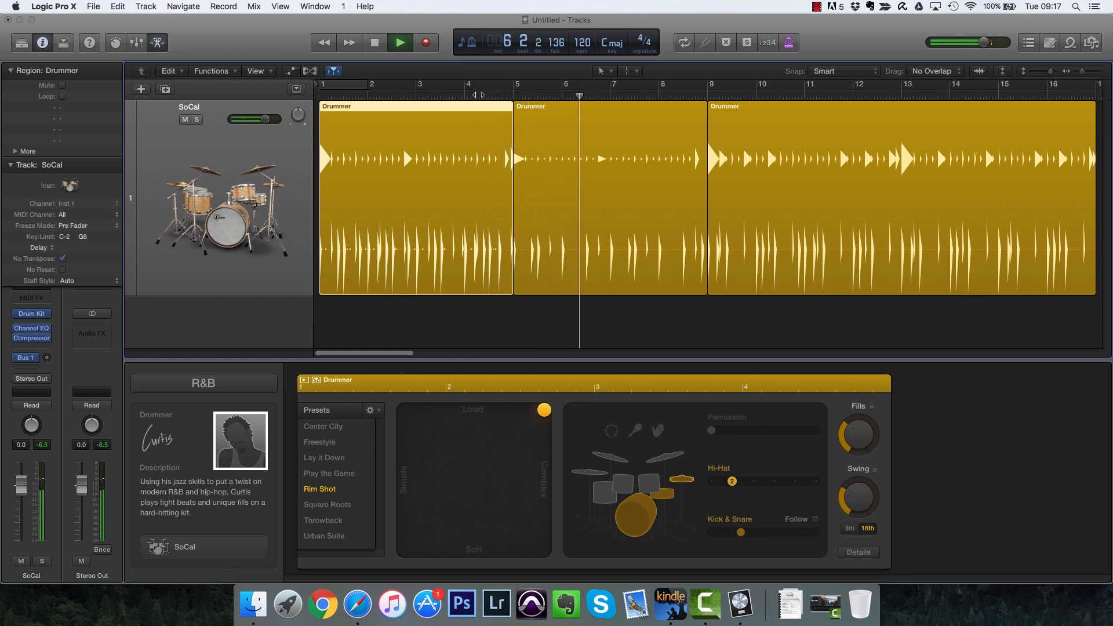
pyautogui.click(427, 94)
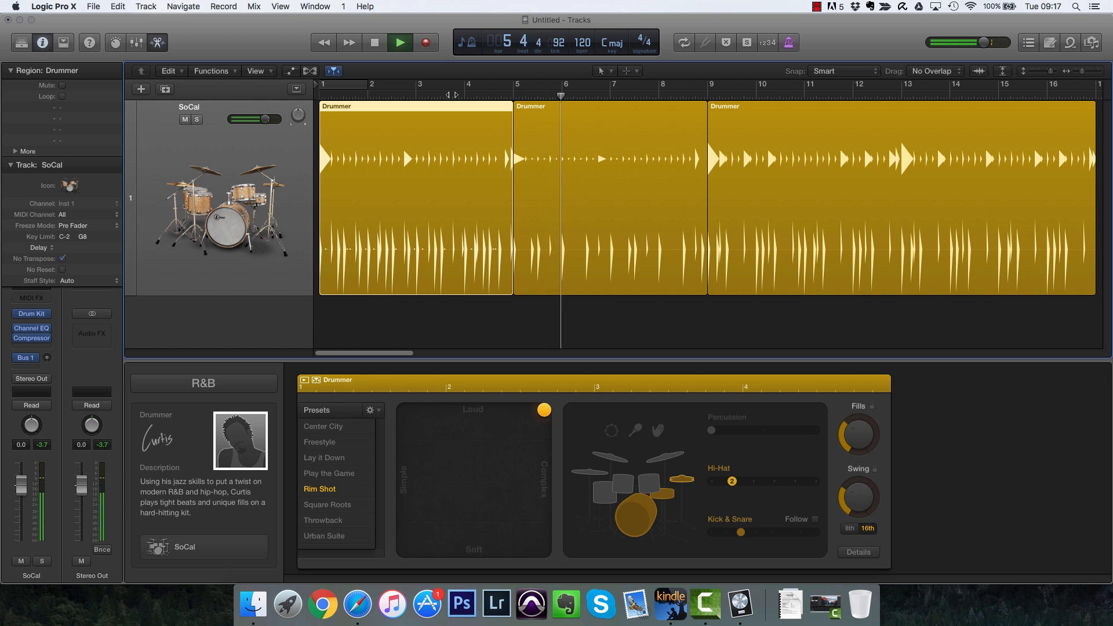
pyautogui.press('space')
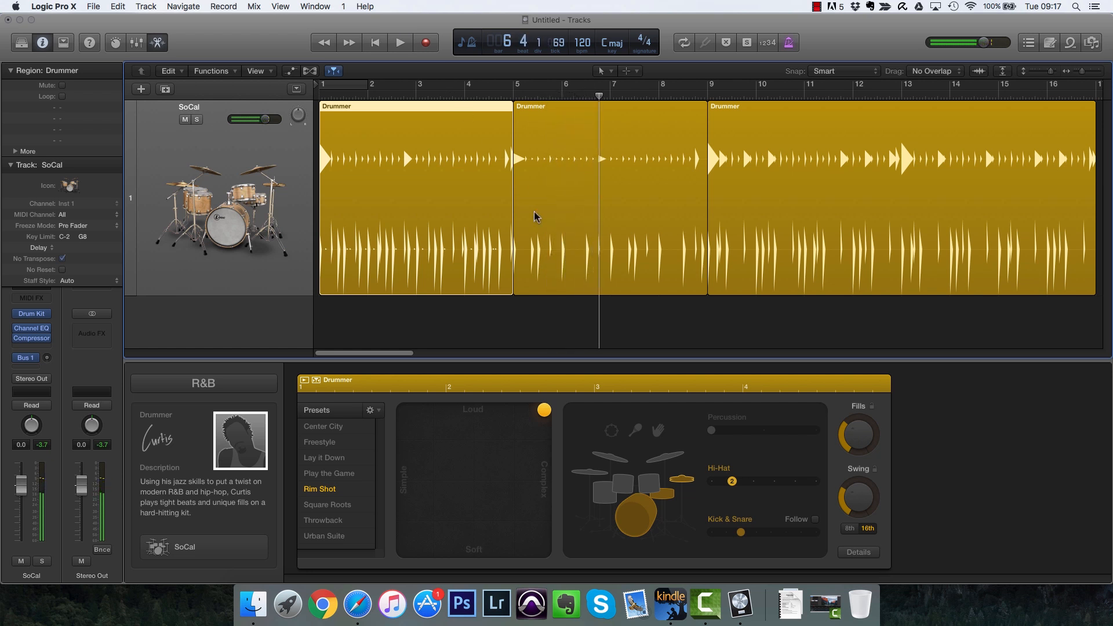
# Pull the first region's puck back from the Loud, Complex corner toward the middle of the XY pad.
pyautogui.click(567, 187)
pyautogui.click(495, 246)
pyautogui.click(542, 410)
pyautogui.moveTo(541, 410); pyautogui.dragTo(505, 449)
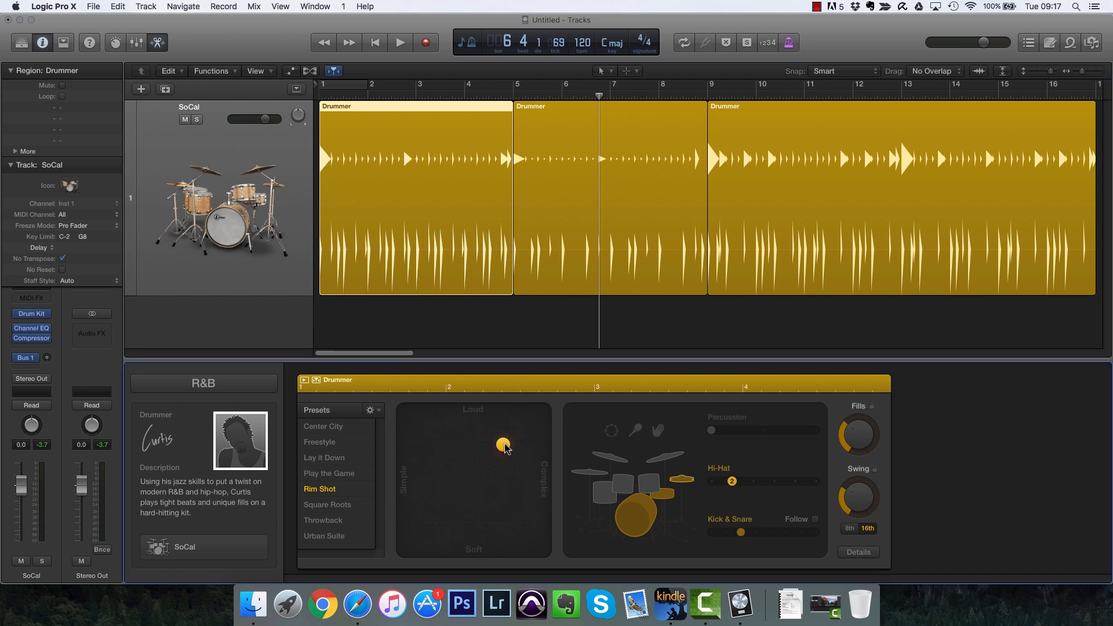
pyautogui.moveTo(506, 448)
pyautogui.mouseDown()
pyautogui.moveTo(493, 515)
pyautogui.moveTo(498, 456)
pyautogui.moveTo(459, 521)
pyautogui.moveTo(497, 464)
pyautogui.mouseUp()
# Alternate the selection between the first region and the one at bar 5 to compare their puck positions.
pyautogui.click(530, 255)
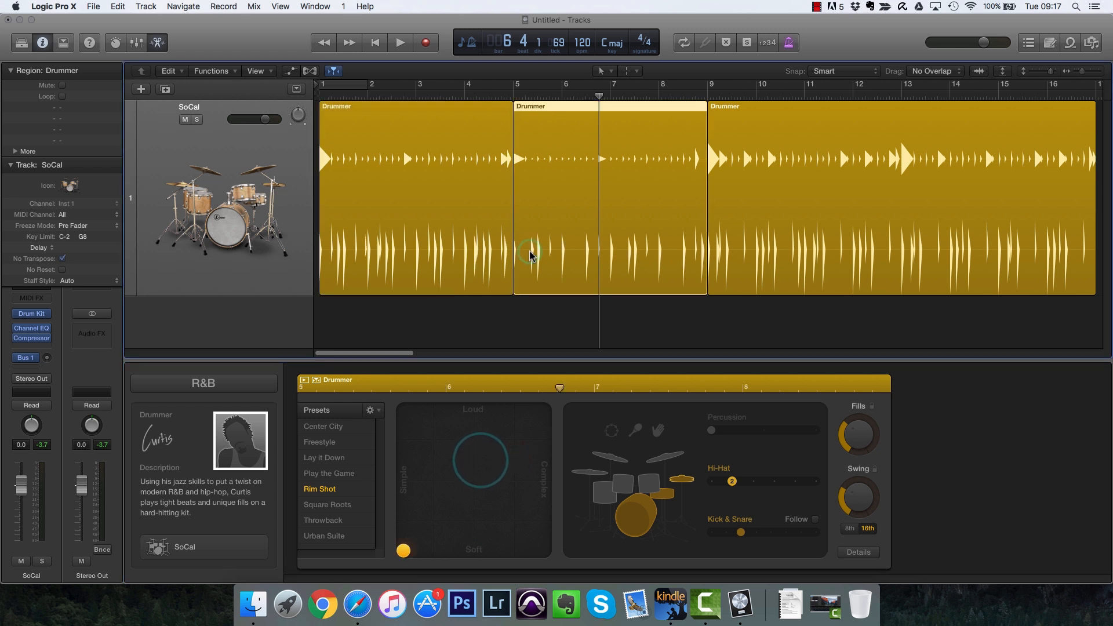
pyautogui.click(494, 252)
pyautogui.click(555, 242)
pyautogui.click(482, 204)
# Move the first region's puck to the Loud, Simple corner, play the transition into bar 5 twice, and select the region at bar 5.
pyautogui.click(480, 96)
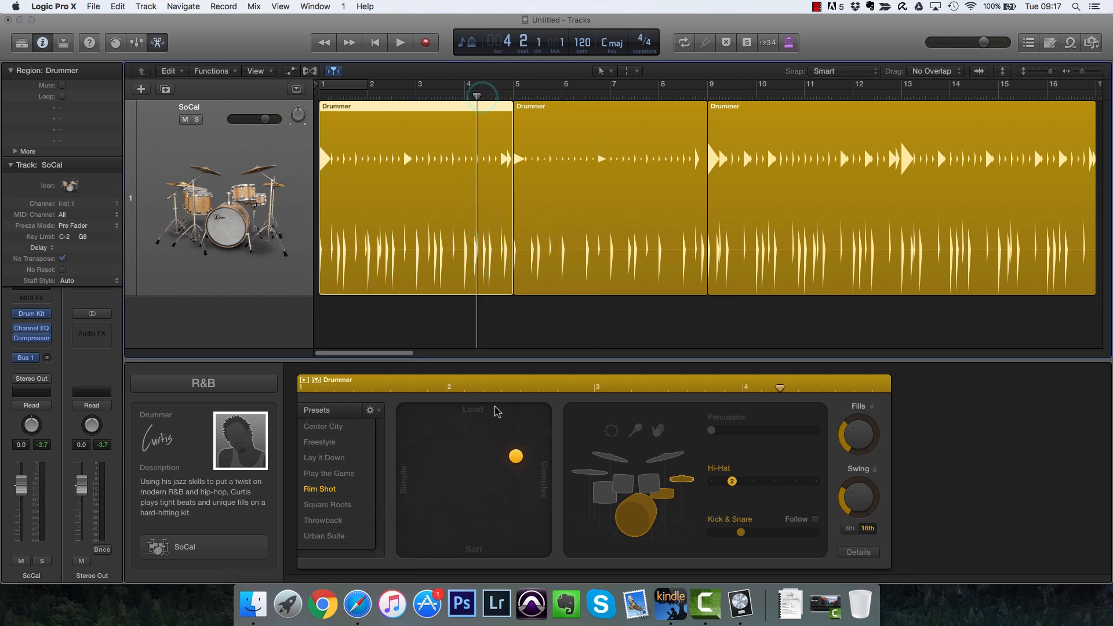
pyautogui.moveTo(516, 458); pyautogui.dragTo(539, 408)
pyautogui.click(562, 95)
pyautogui.moveTo(539, 413); pyautogui.dragTo(404, 409)
pyautogui.click(475, 95)
pyautogui.press('space')
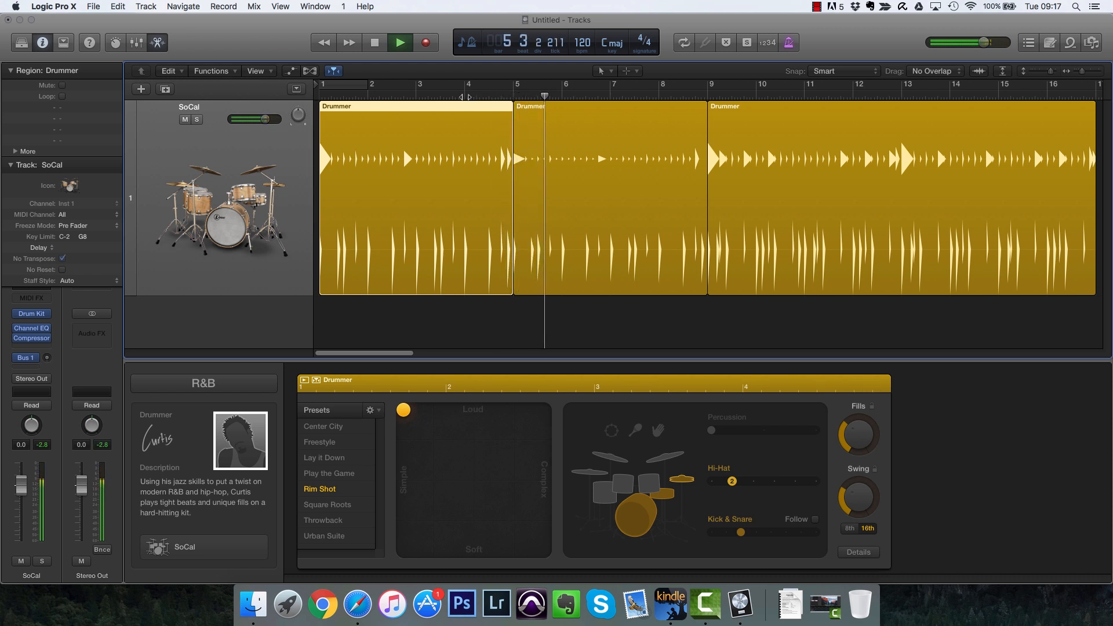
pyautogui.click(418, 94)
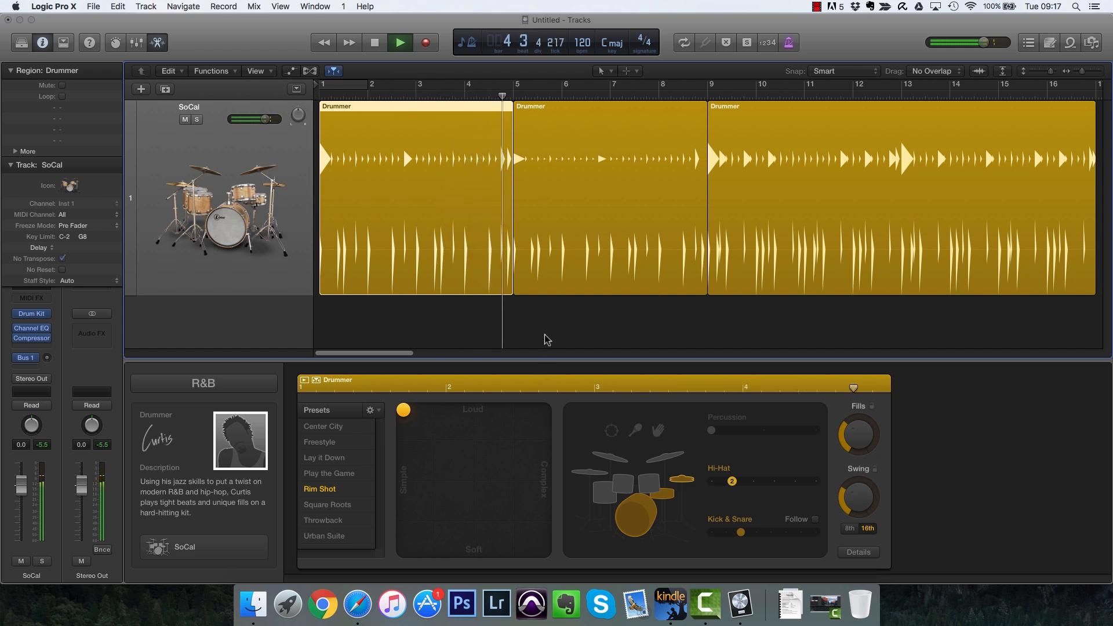
pyautogui.press('space')
pyautogui.click(578, 272)
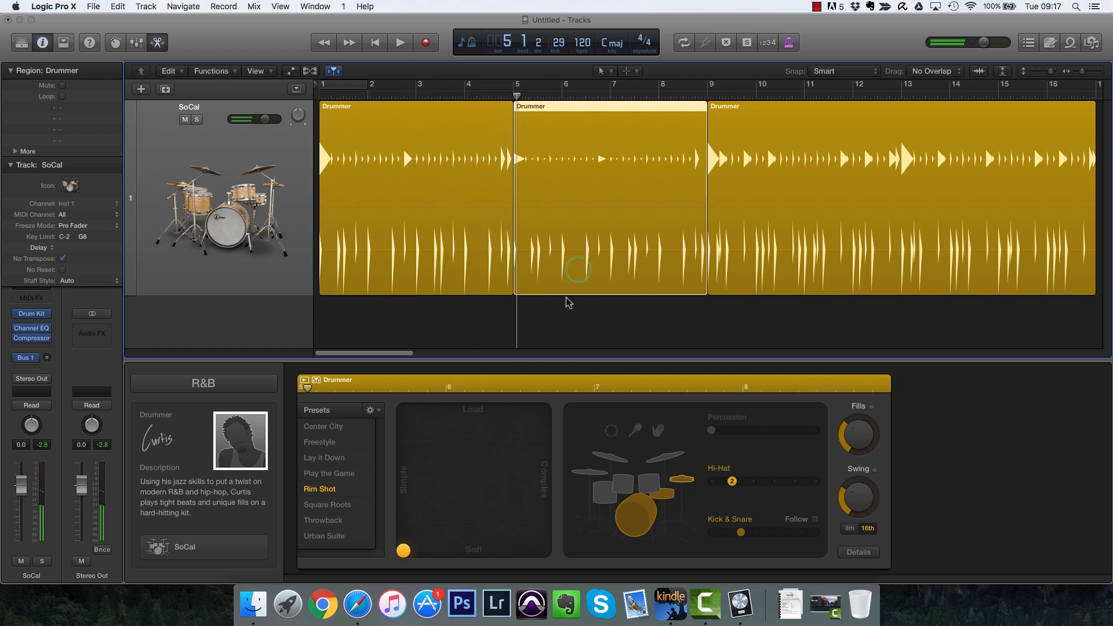
# Move the pucks of the bar 5 region and the first region into the Loud, Complex quadrant of the XY pad.
pyautogui.moveTo(406, 548); pyautogui.dragTo(504, 441)
pyautogui.click(466, 264)
pyautogui.moveTo(403, 410); pyautogui.dragTo(509, 448)
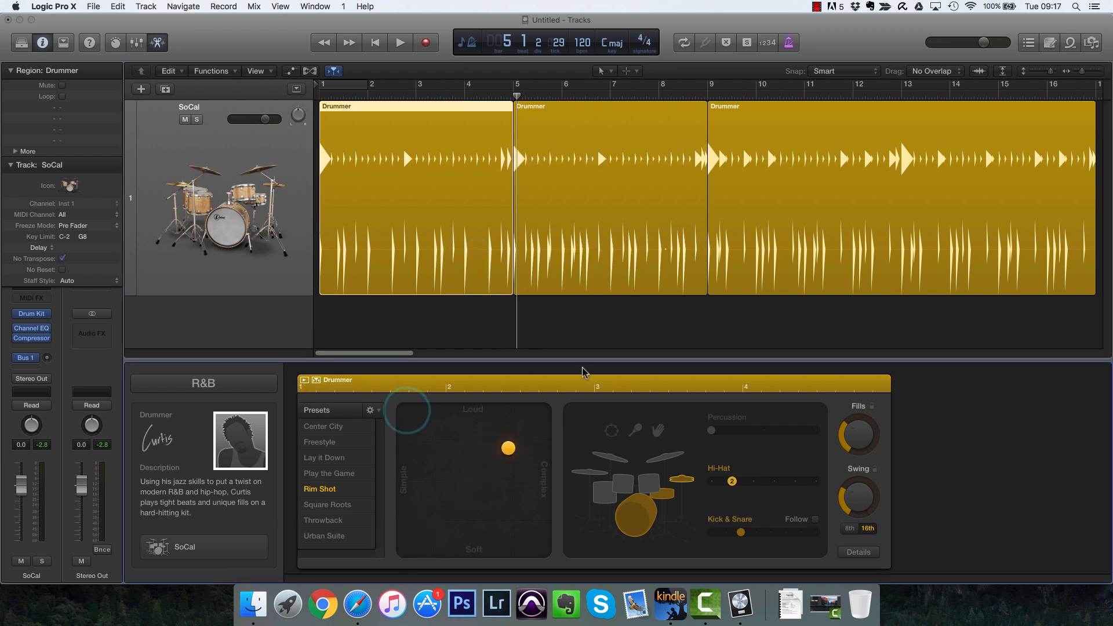
# Audition Hi-Hat variations 3 and 4 while playing the first region from the start, and return the Hi-Hat to variation 2.
pyautogui.press('Return')
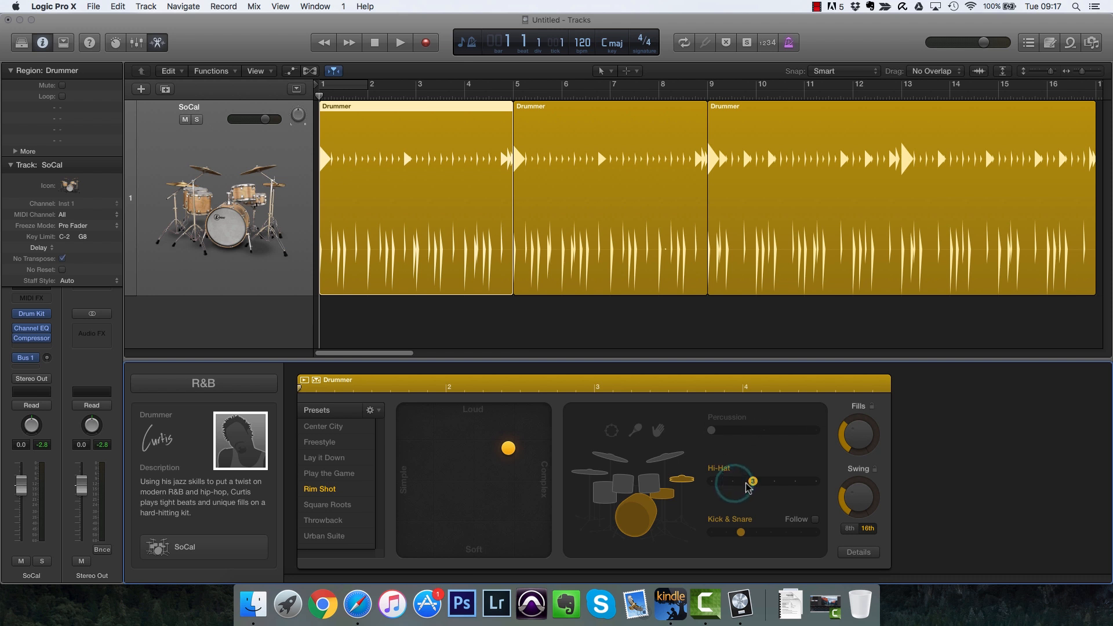
pyautogui.press('space')
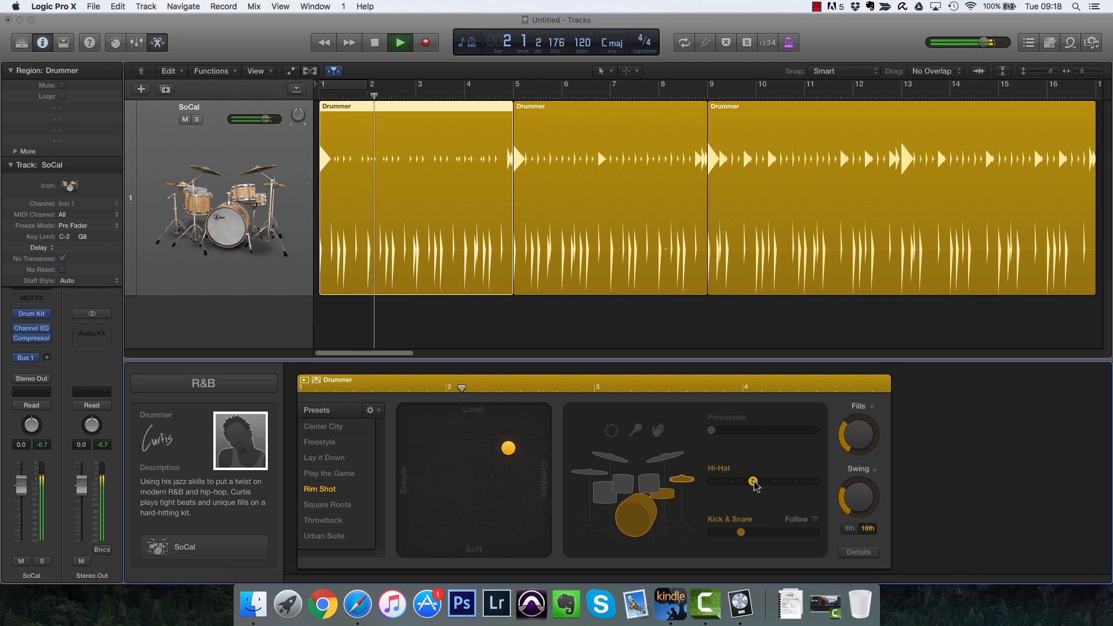
pyautogui.moveTo(756, 486); pyautogui.dragTo(777, 486)
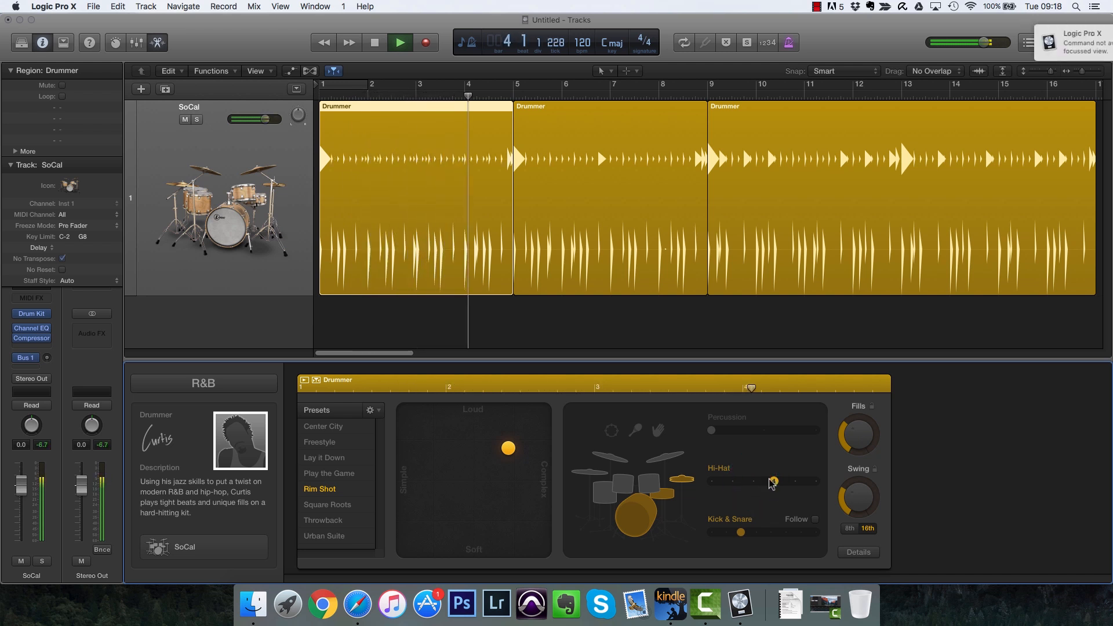
pyautogui.press('space')
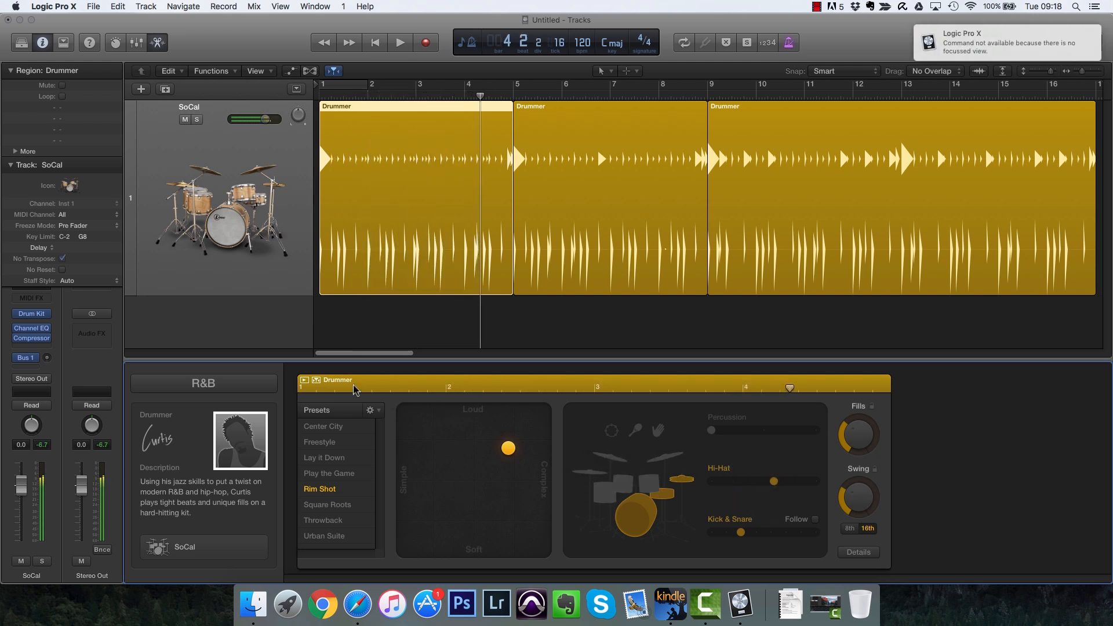
pyautogui.click(304, 383)
pyautogui.moveTo(775, 484); pyautogui.dragTo(735, 485)
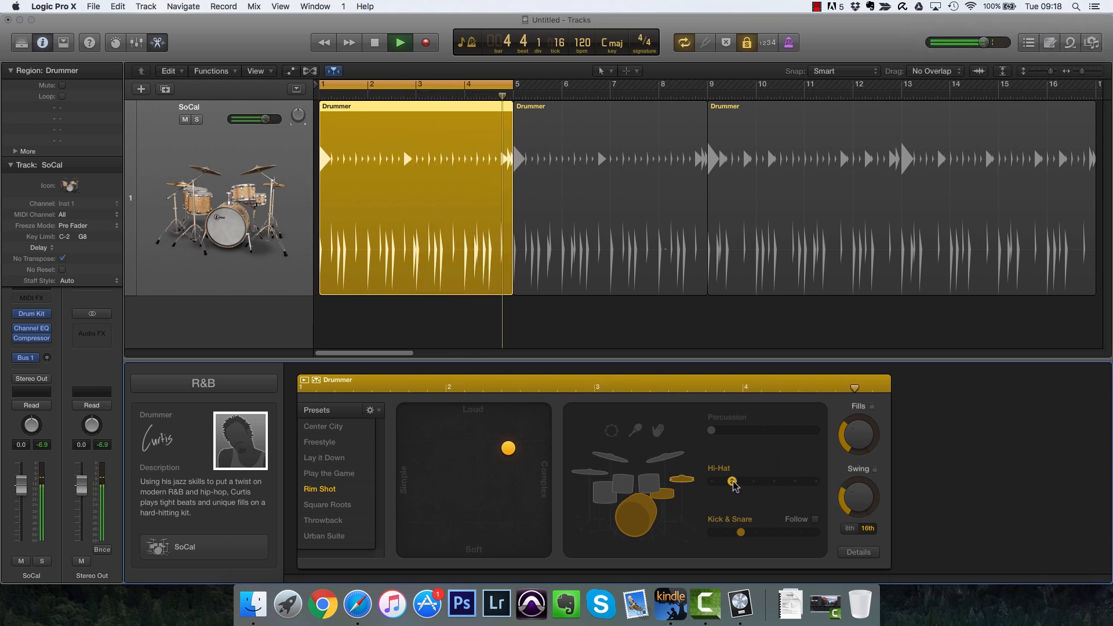
pyautogui.press('space')
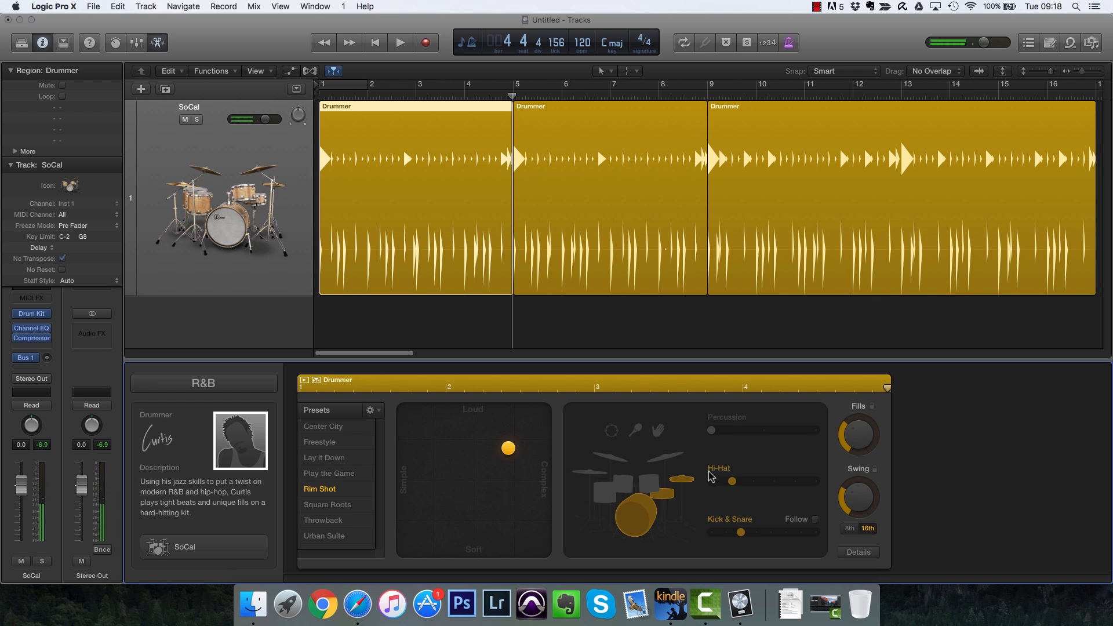
# Loop the first region and audition Kick & Snare variations 4, 5, 1 and 7.
pyautogui.click(305, 381)
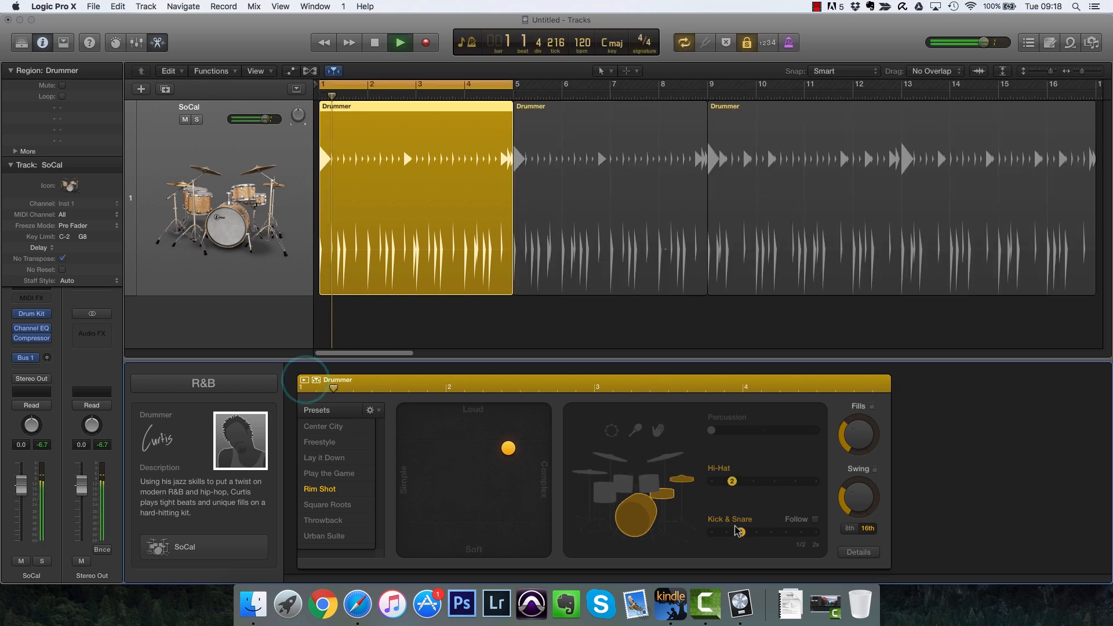
pyautogui.moveTo(741, 532); pyautogui.dragTo(757, 535)
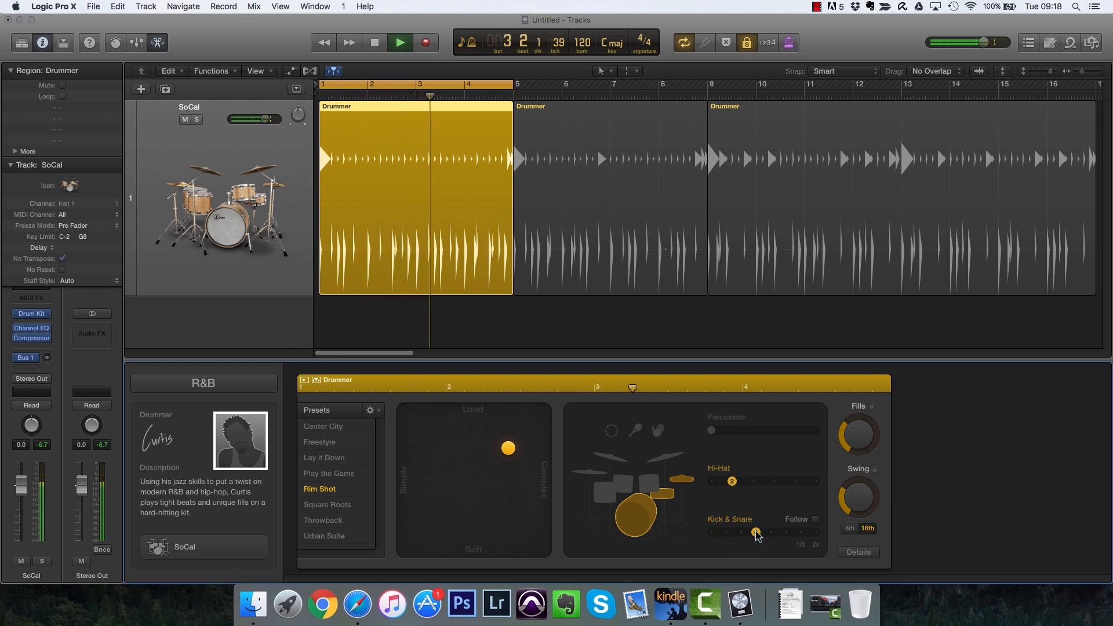
pyautogui.moveTo(757, 535); pyautogui.dragTo(771, 536)
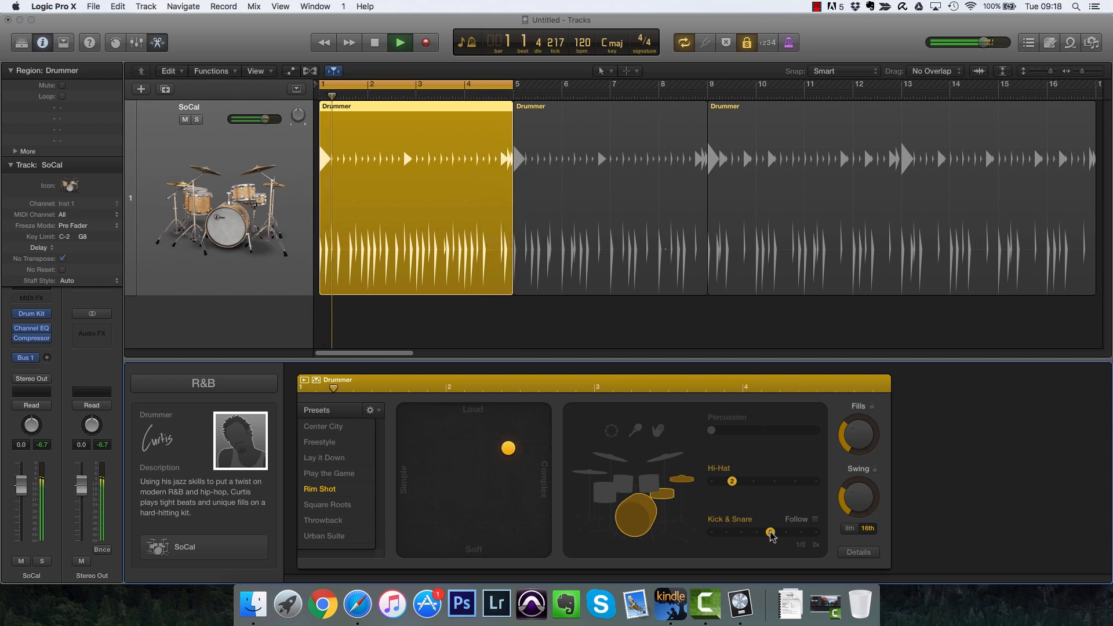
pyautogui.moveTo(771, 536); pyautogui.dragTo(703, 533)
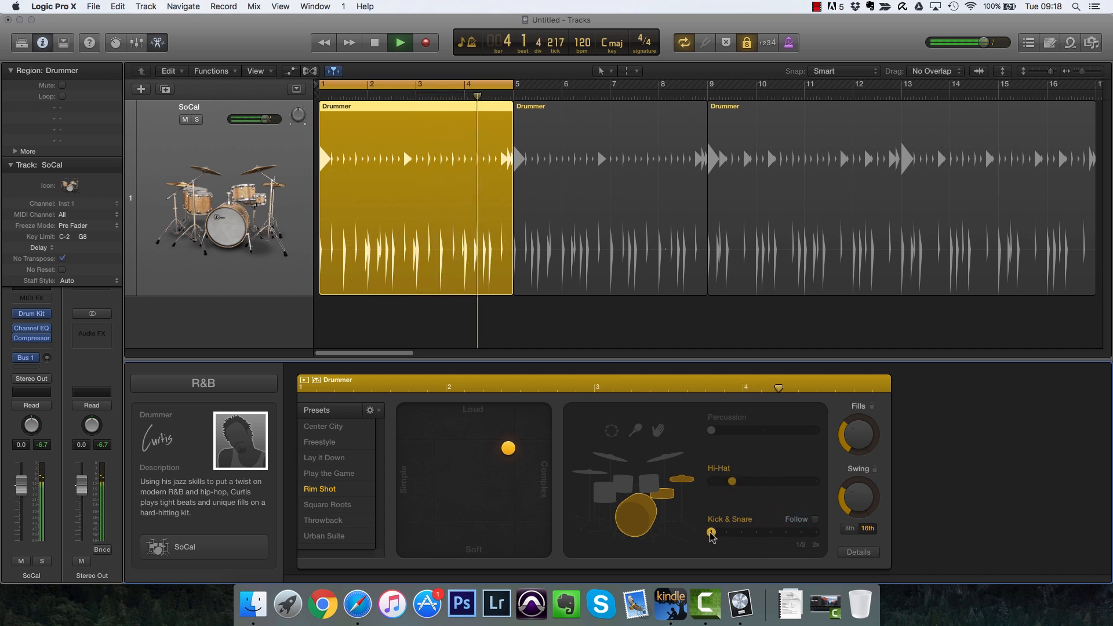
pyautogui.moveTo(712, 537); pyautogui.dragTo(805, 536)
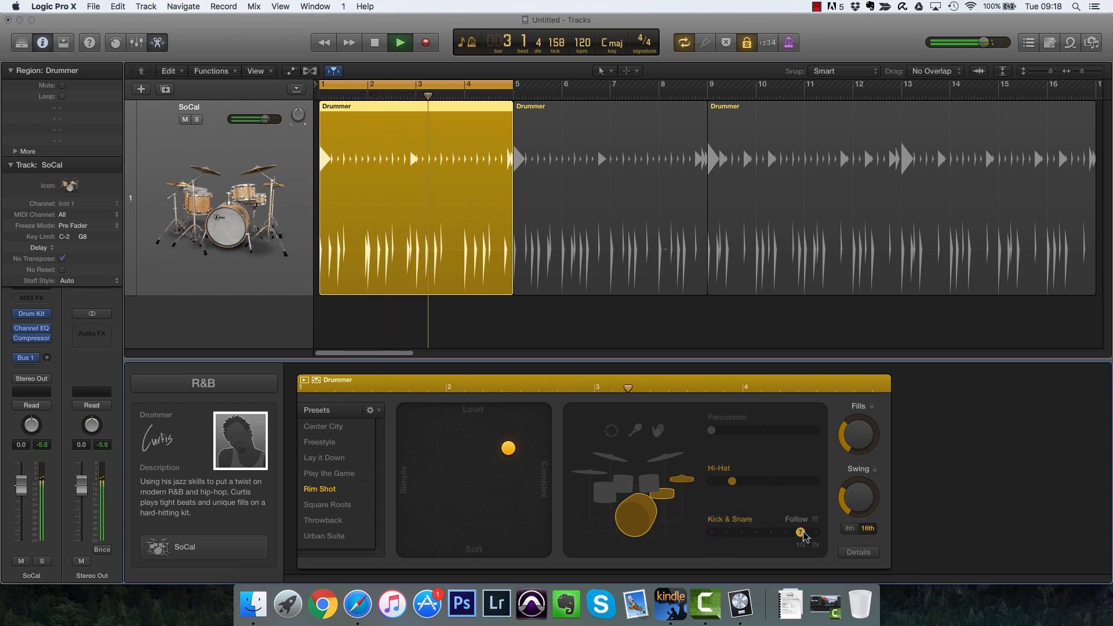
pyautogui.press('space')
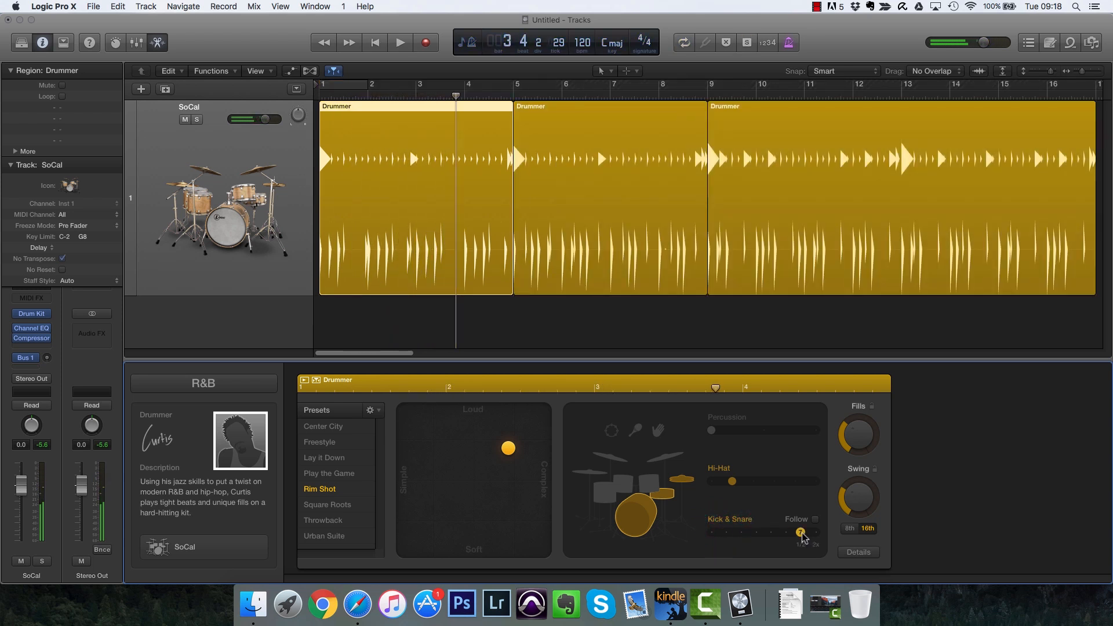
pyautogui.moveTo(820, 533)
pyautogui.mouseDown()
pyautogui.moveTo(802, 534)
pyautogui.moveTo(813, 534)
pyautogui.mouseUp()
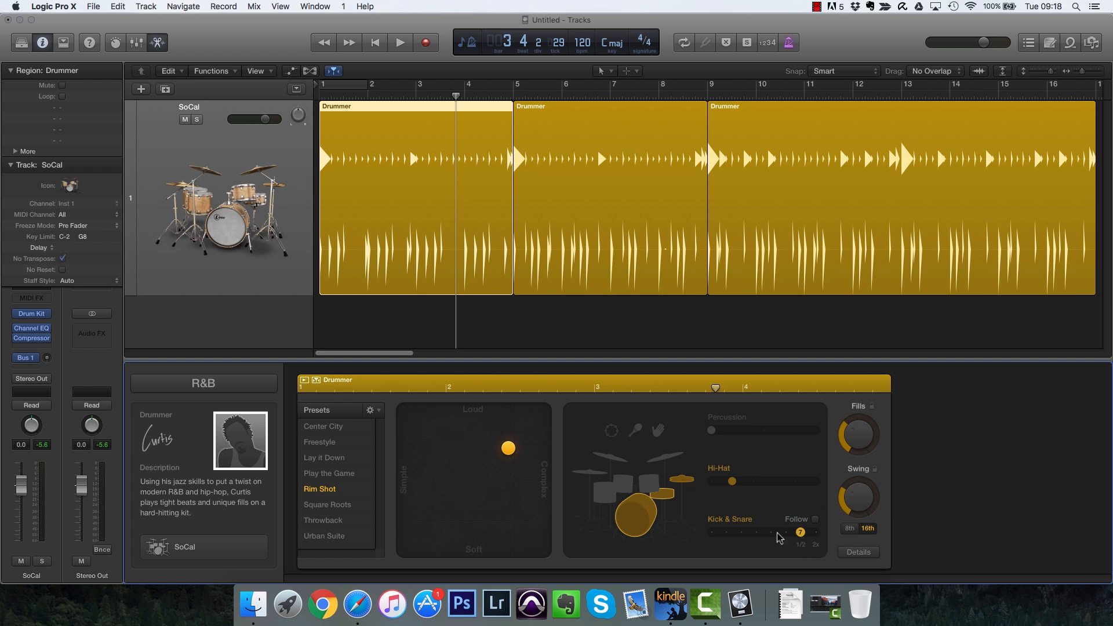
# Compare Kick & Snare variations 7, 8 and 6 during playback, and leave the first region on variation 8.
pyautogui.click(304, 381)
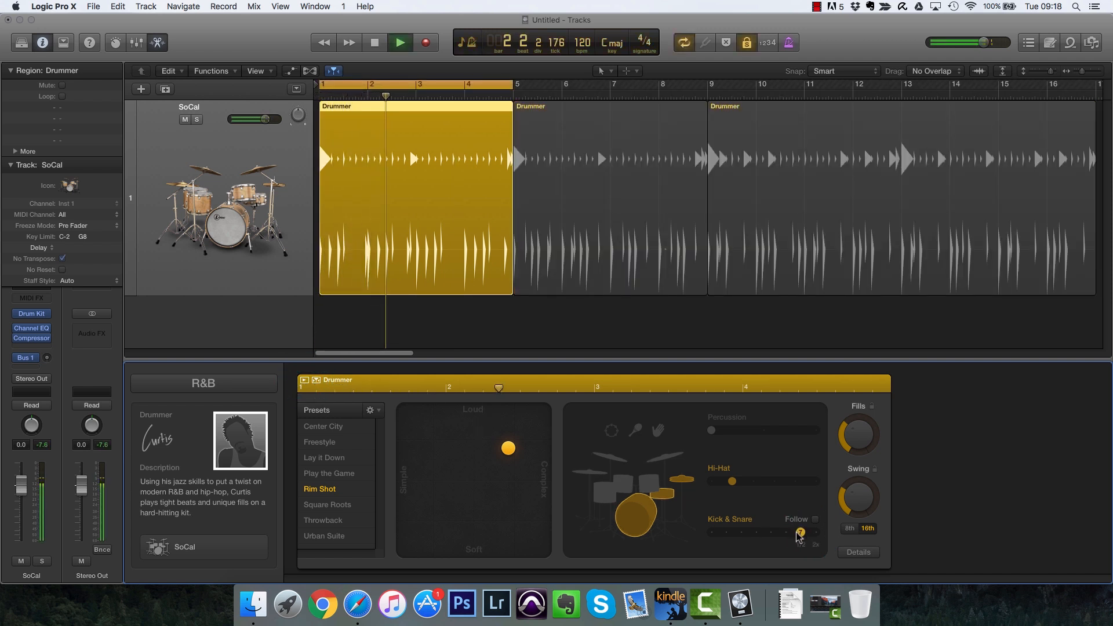
pyautogui.moveTo(801, 535); pyautogui.dragTo(816, 535)
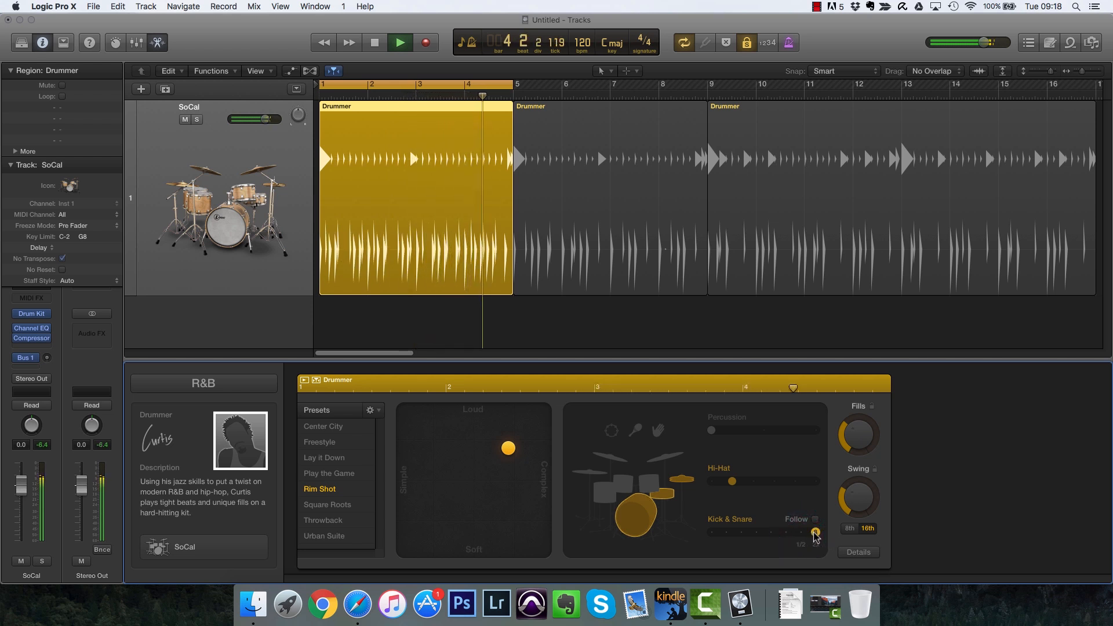
pyautogui.moveTo(799, 534); pyautogui.dragTo(786, 534)
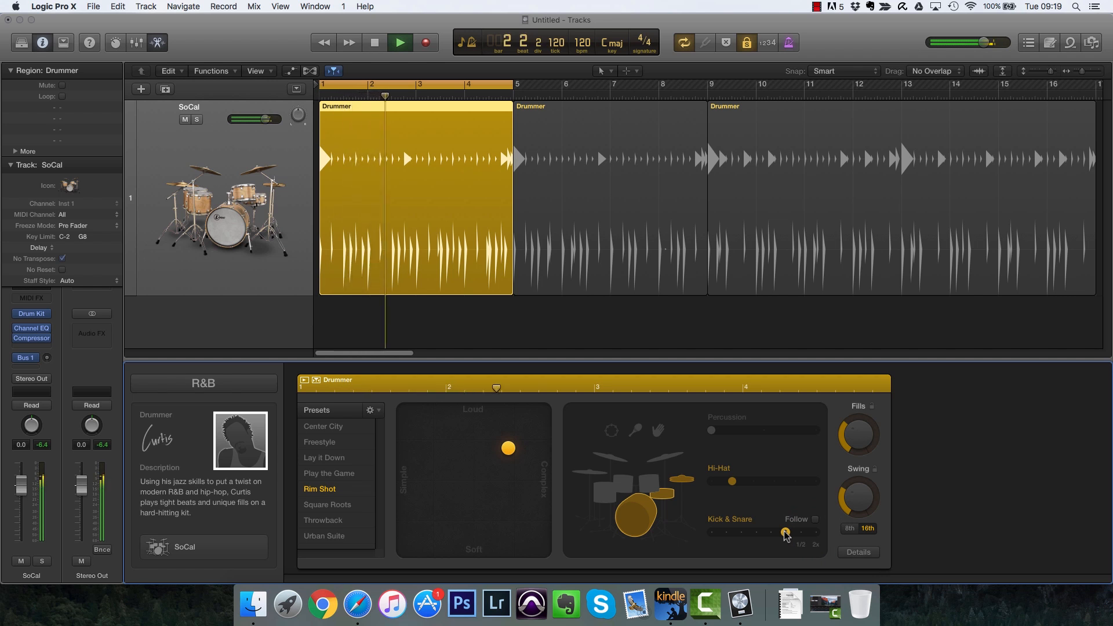
pyautogui.press('space')
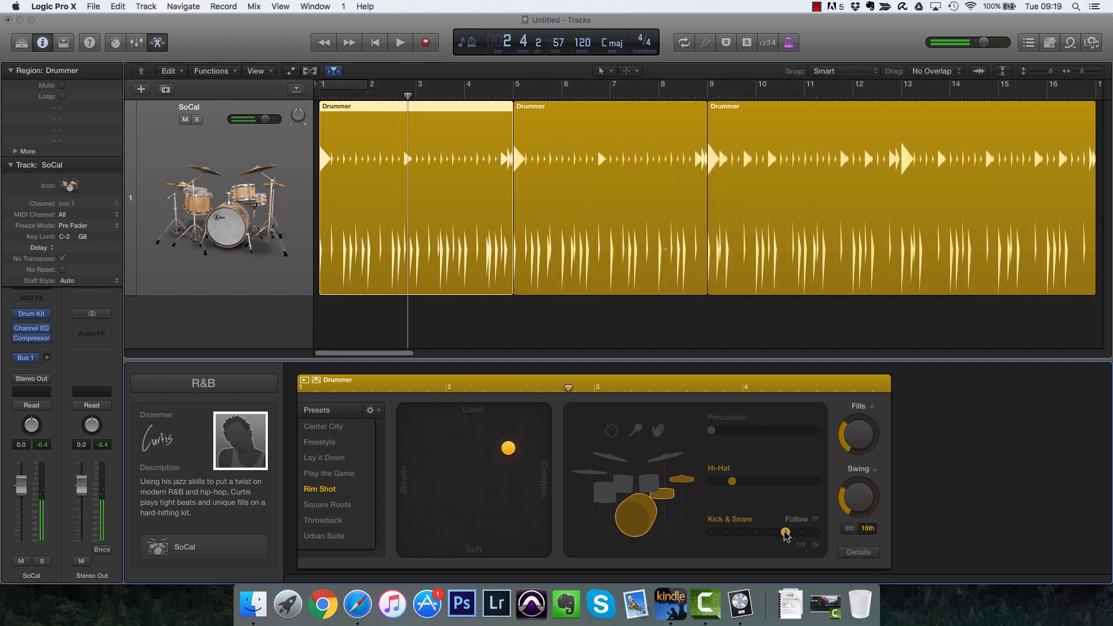
pyautogui.moveTo(787, 535); pyautogui.dragTo(802, 534)
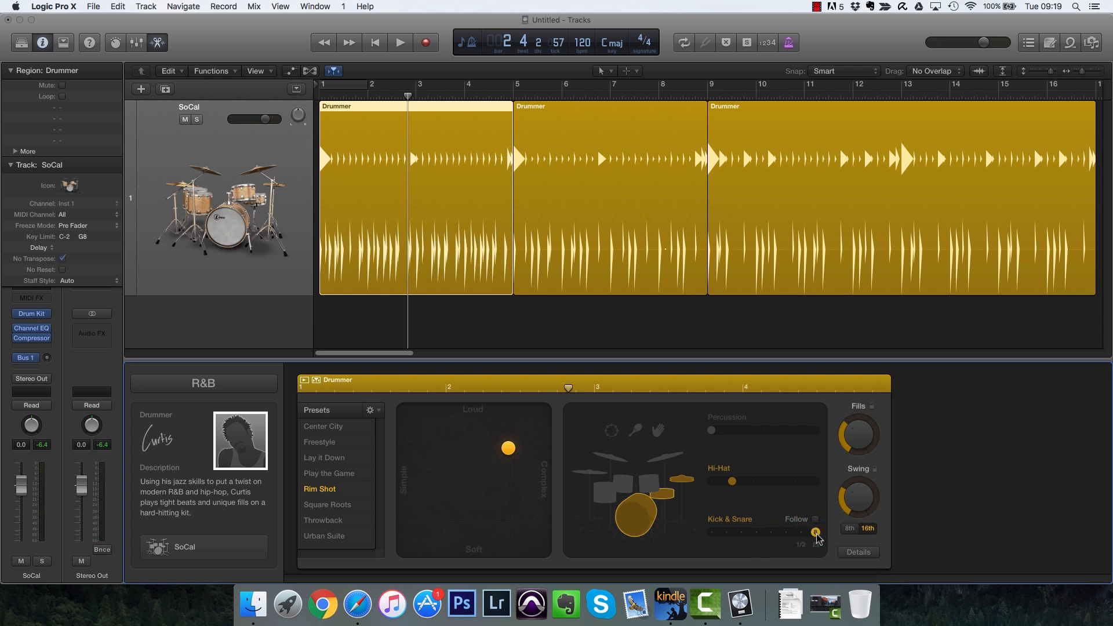
pyautogui.press('space')
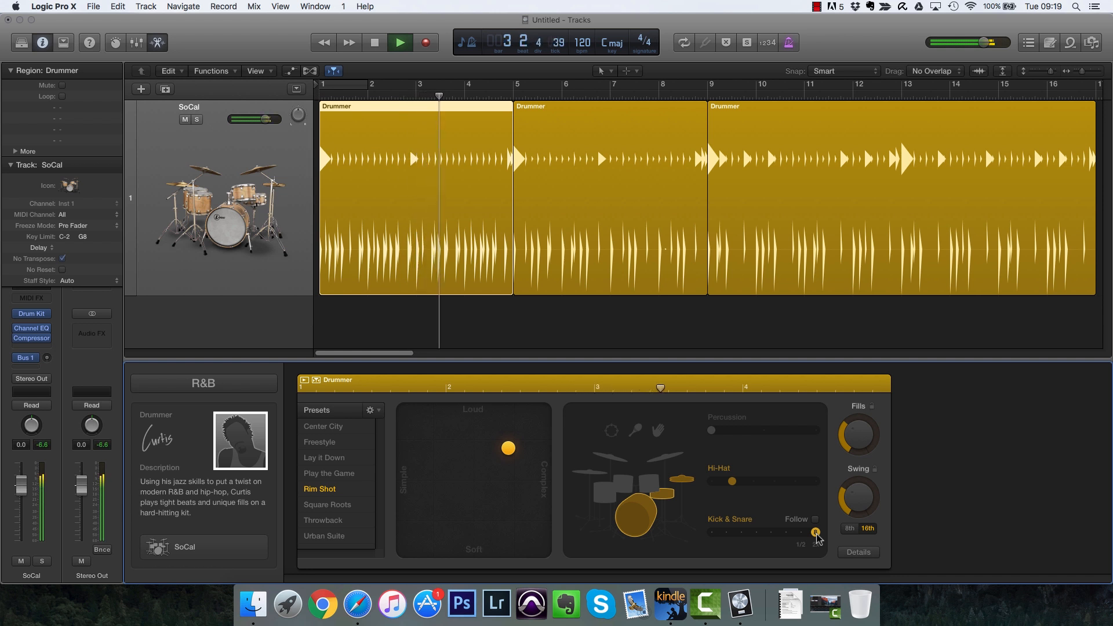
pyautogui.press('space')
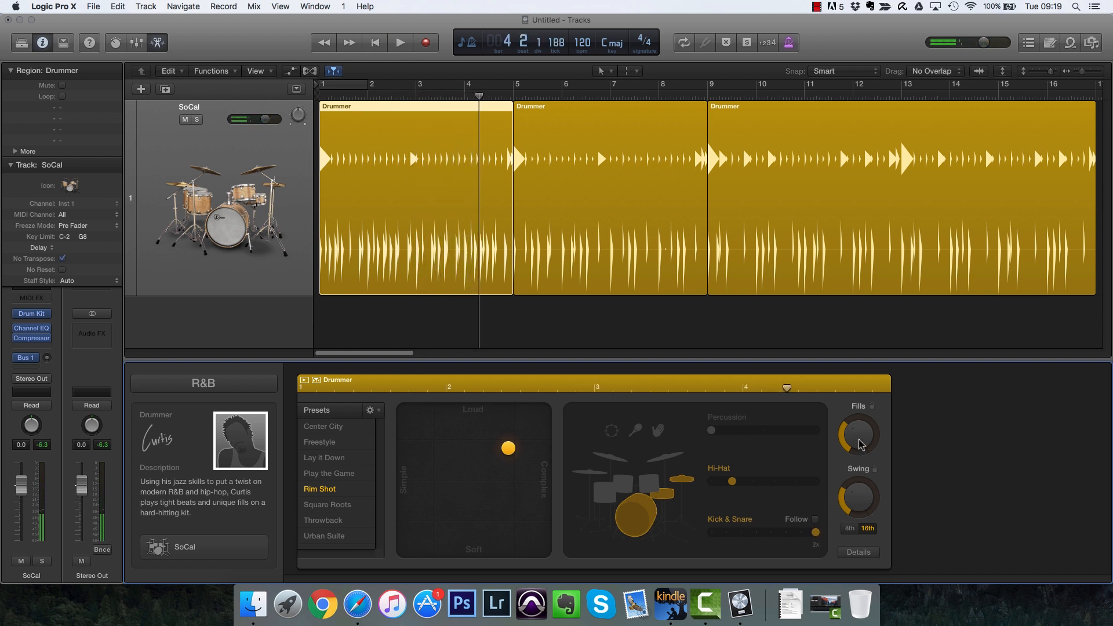
# Turn the first region's Fills down to the minimum and listen to the passage leading into bar 3.
pyautogui.moveTo(864, 429); pyautogui.dragTo(869, 405)
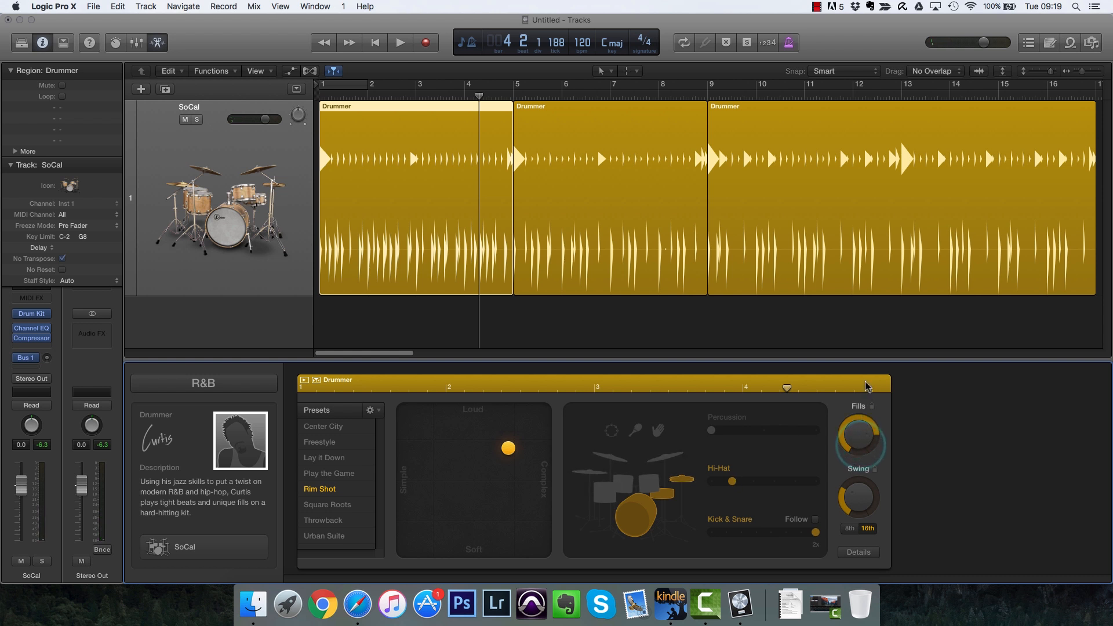
pyautogui.click(855, 428)
pyautogui.moveTo(865, 433); pyautogui.dragTo(862, 471)
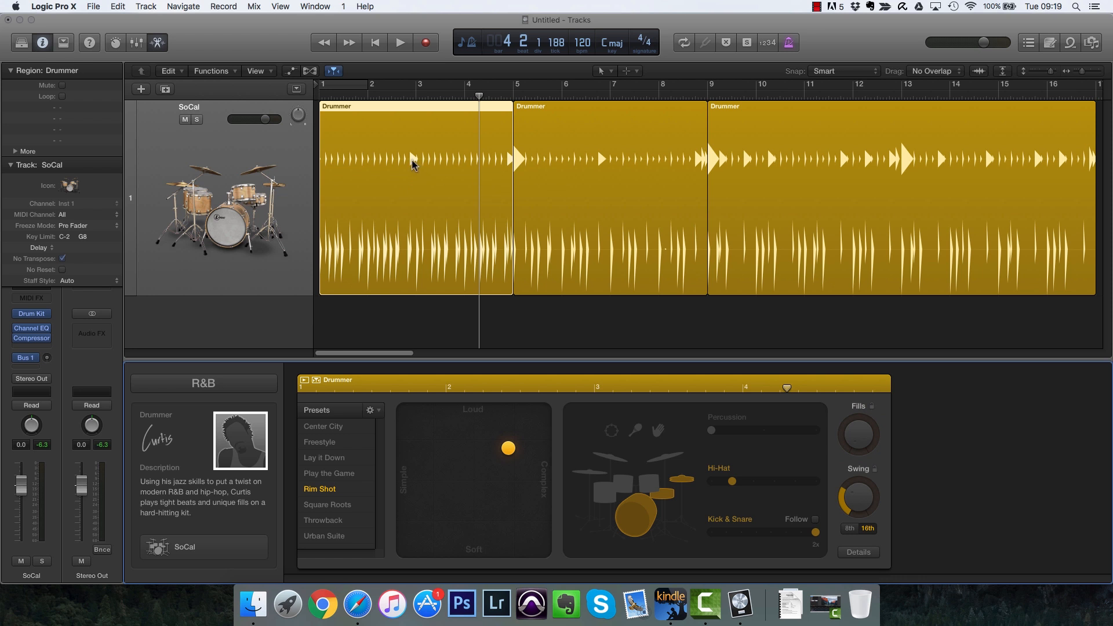
pyautogui.press('space')
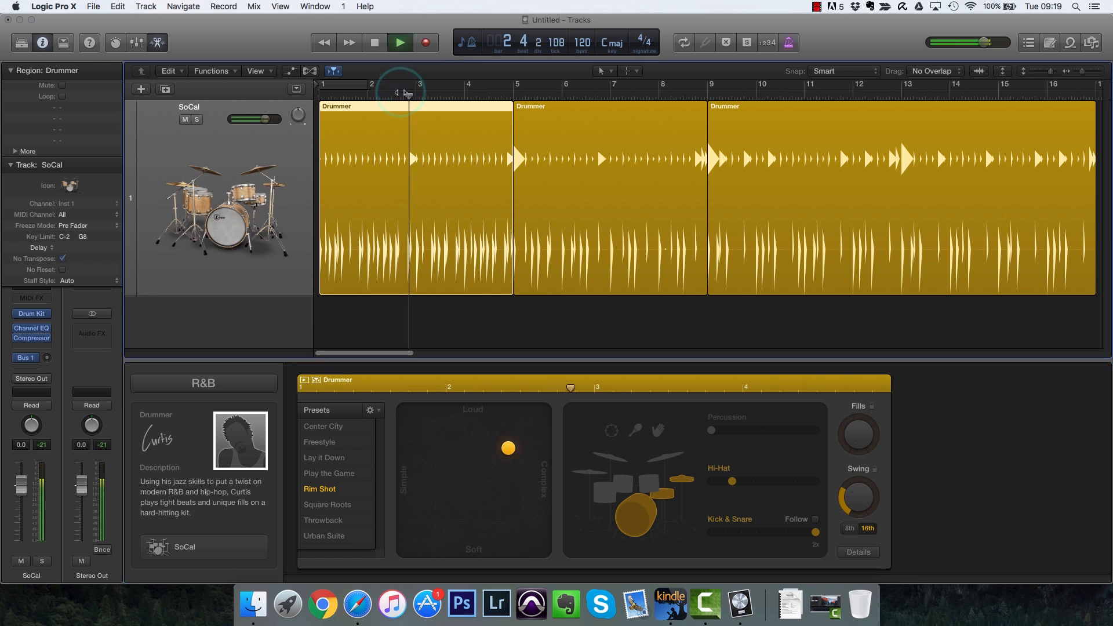
pyautogui.press('space')
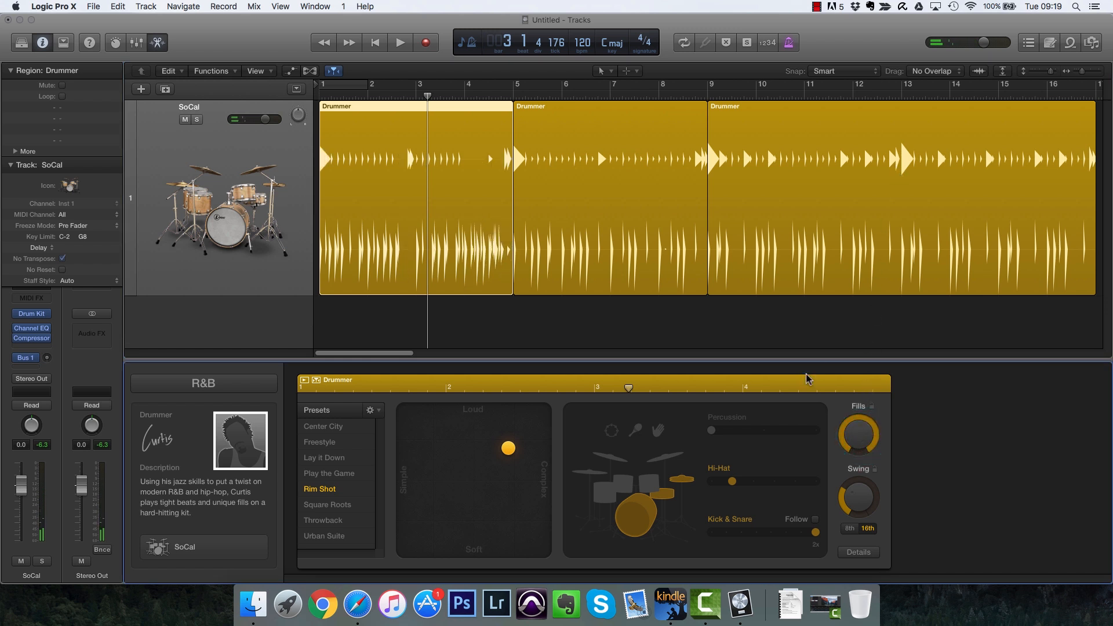
# Set Fills to the maximum, play the passage from bar 2 into bar 3, and lower Fills to slightly above the middle.
pyautogui.click(394, 98)
pyautogui.press('space')
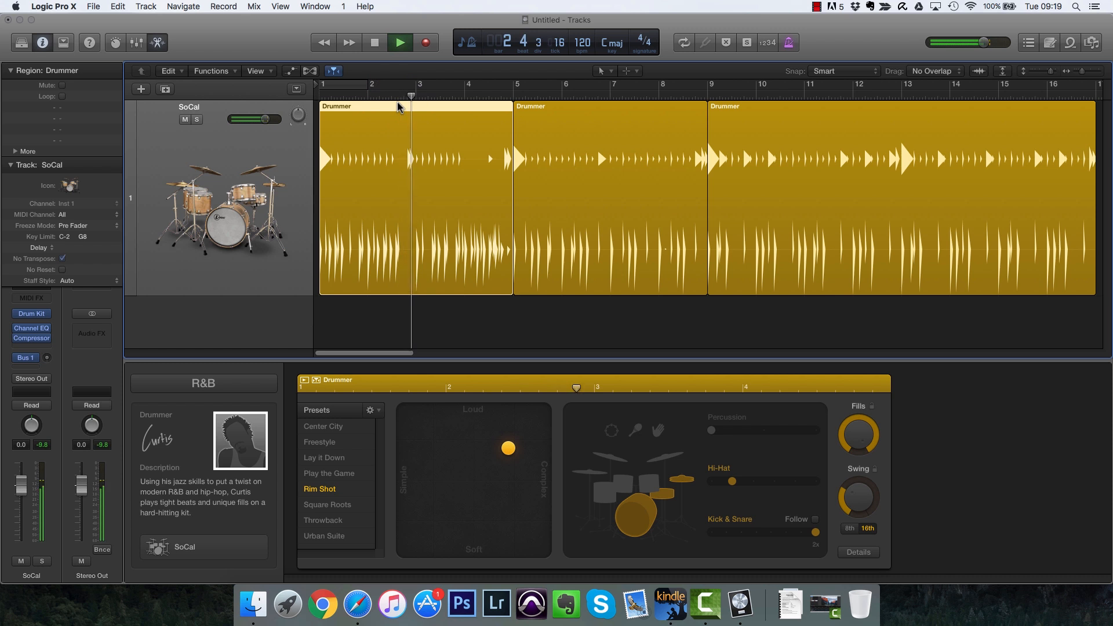
pyautogui.press('space')
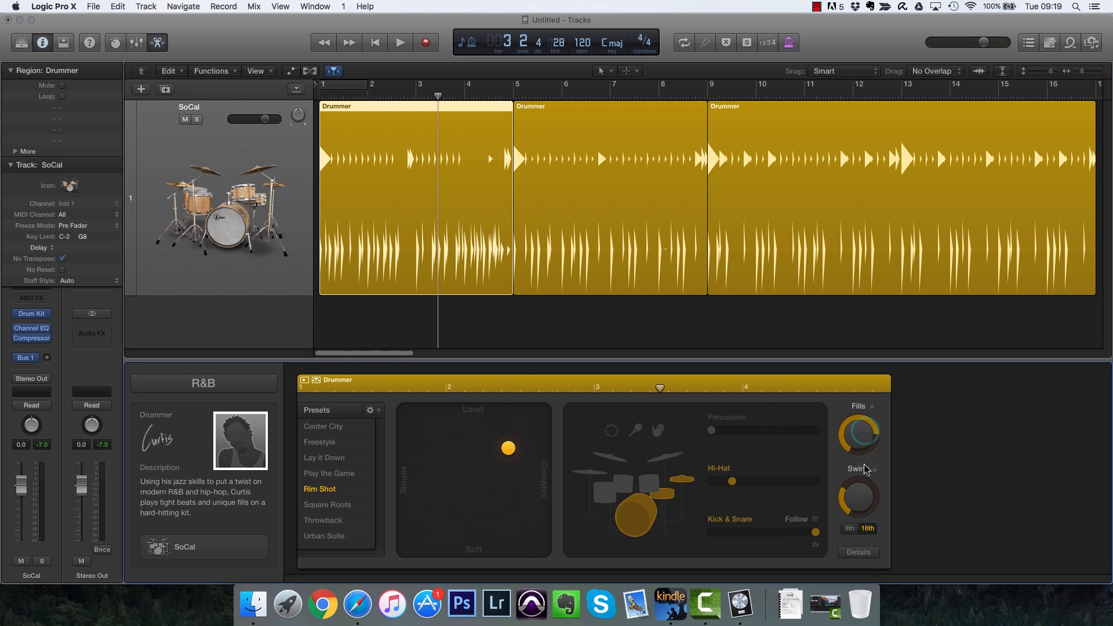
pyautogui.moveTo(864, 465); pyautogui.dragTo(858, 503)
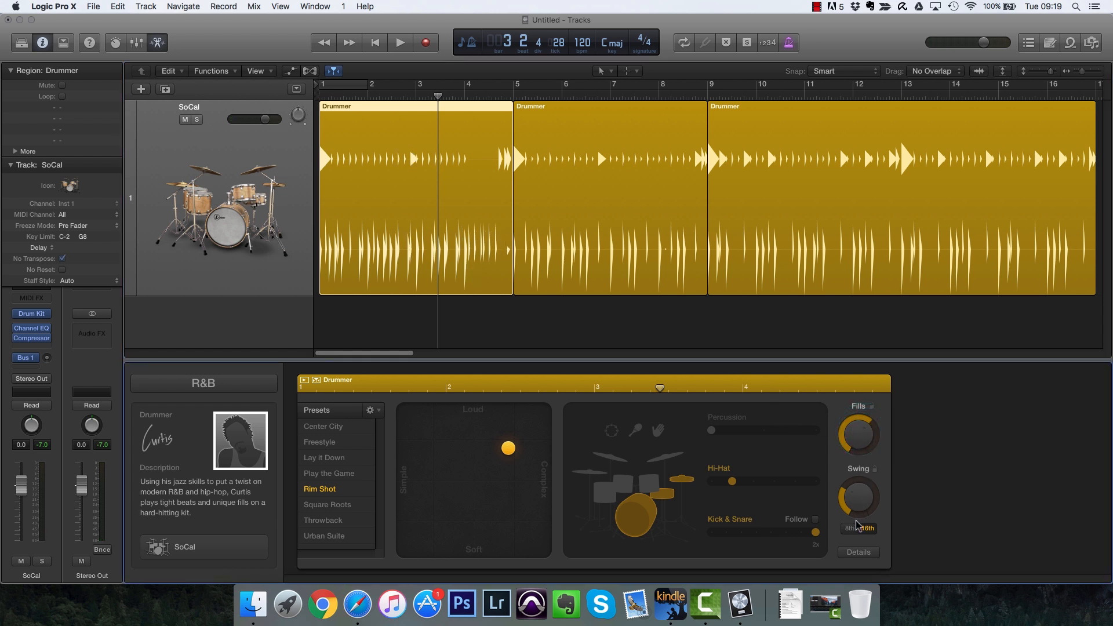
# Loop the first region, load the Play the Game preset, and compare 16th and 8th swing with the Swing amount turned up.
pyautogui.click(304, 380)
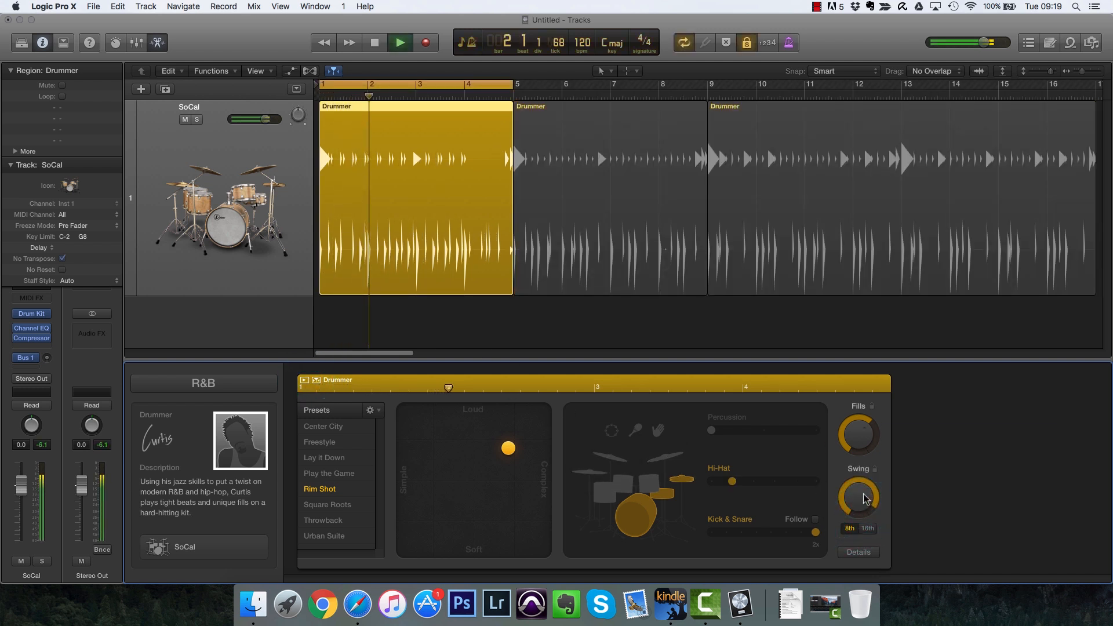
pyautogui.click(322, 474)
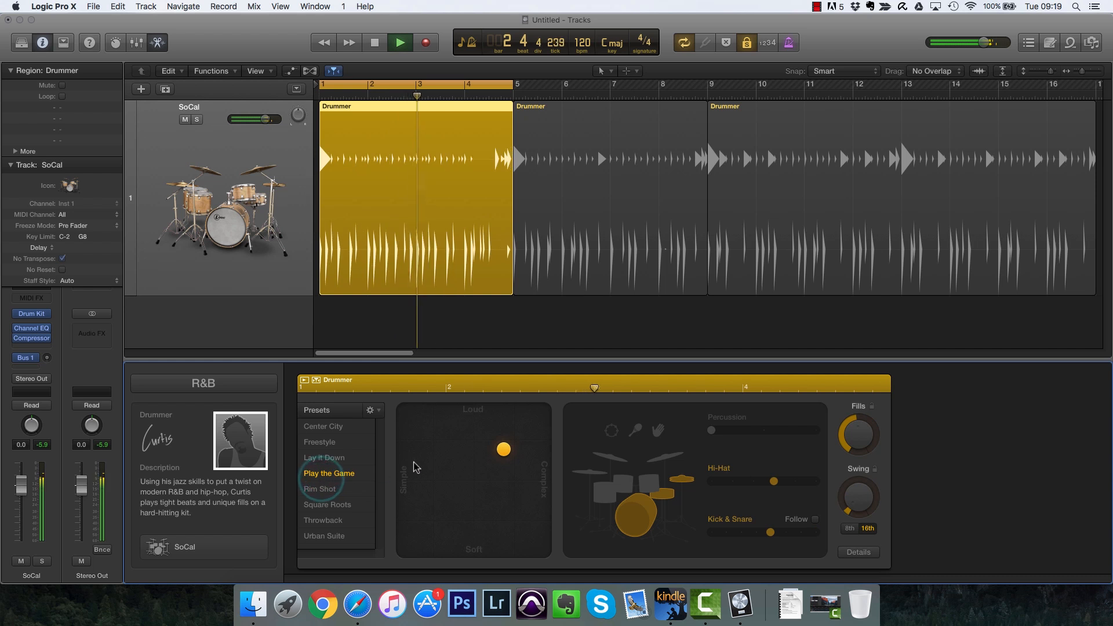
pyautogui.moveTo(870, 503); pyautogui.dragTo(872, 500)
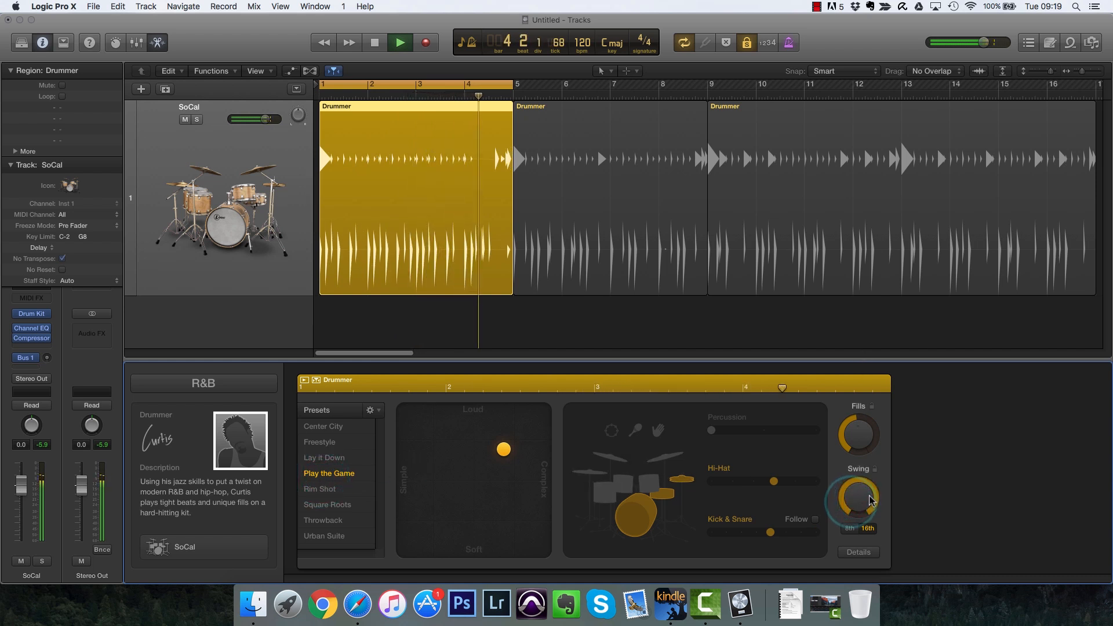
pyautogui.click(851, 529)
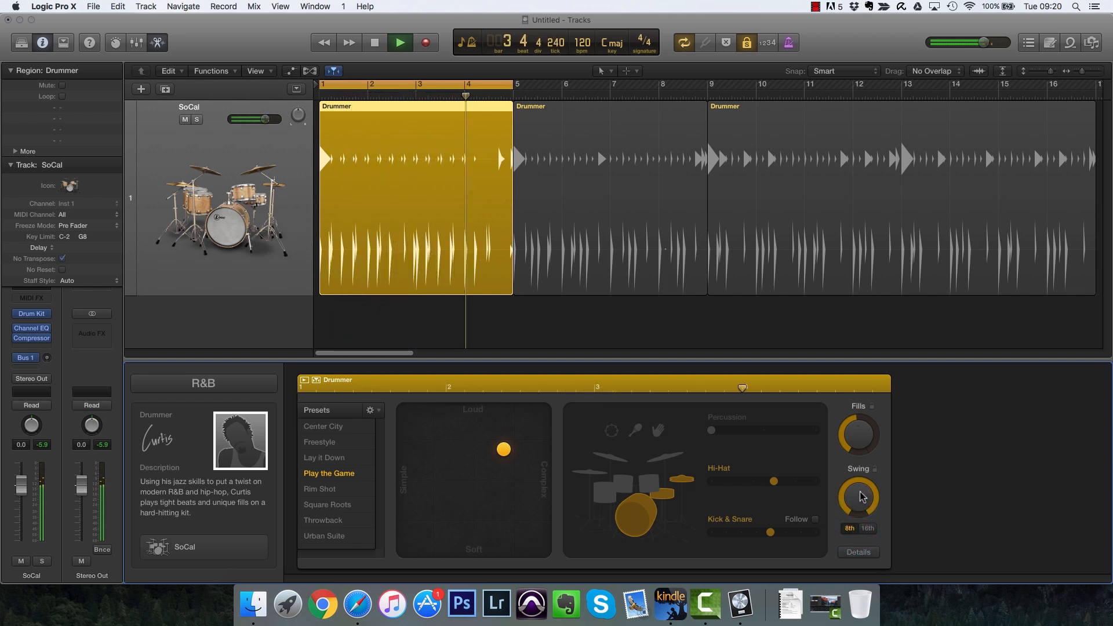
pyautogui.press('space')
# Reduce the Swing amount on the 16th setting and lock both Fills and Swing.
pyautogui.click(875, 468)
pyautogui.click(872, 406)
pyautogui.moveTo(869, 511); pyautogui.dragTo(877, 525)
pyautogui.click(875, 469)
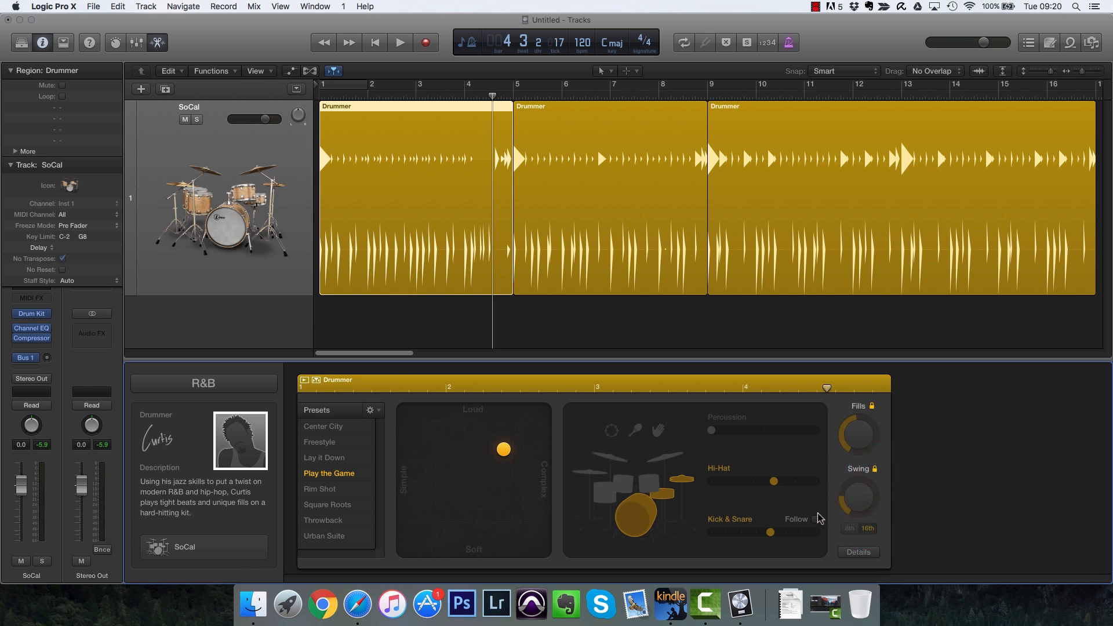
# Show the drummer's performance details and turn Feel all the way to Pull.
pyautogui.click(876, 553)
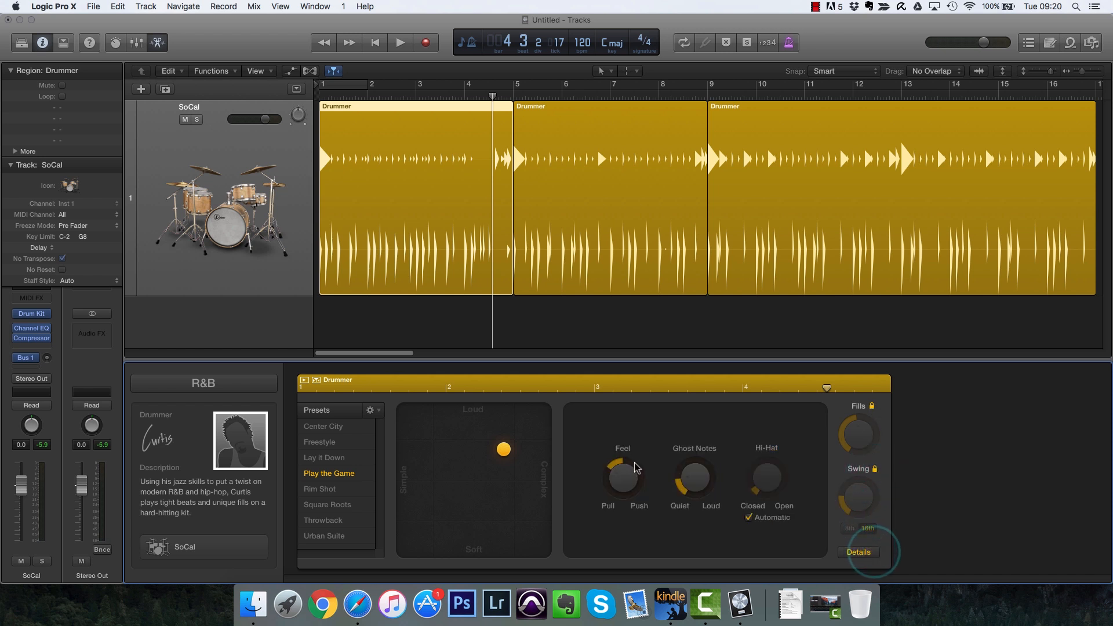
pyautogui.moveTo(632, 427)
pyautogui.mouseDown()
pyautogui.moveTo(617, 528)
pyautogui.moveTo(627, 415)
pyautogui.mouseUp()
pyautogui.click(625, 493)
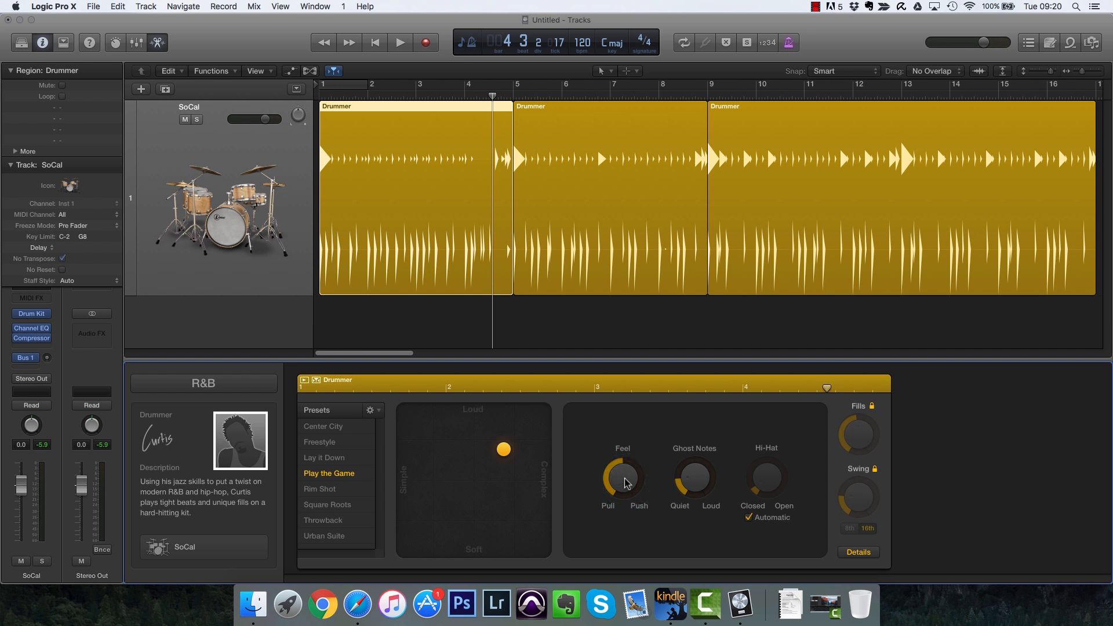
# Add the clean bass loop Bumping Disco Bass 02 on a new track at bar 1 and loop its region.
pyautogui.press('Return')
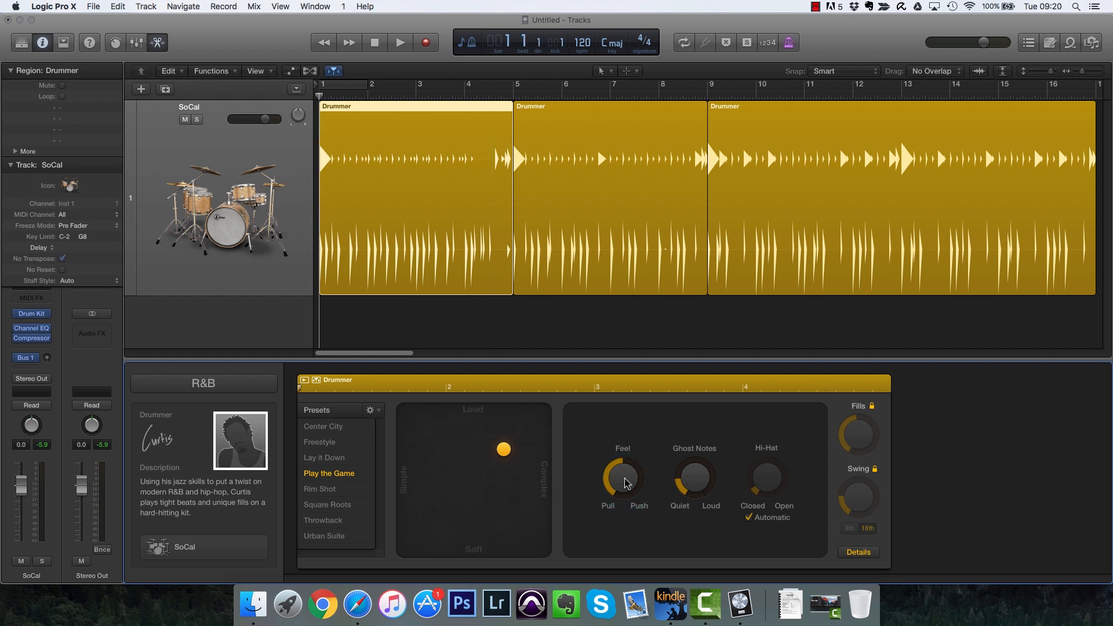
pyautogui.click(1071, 47)
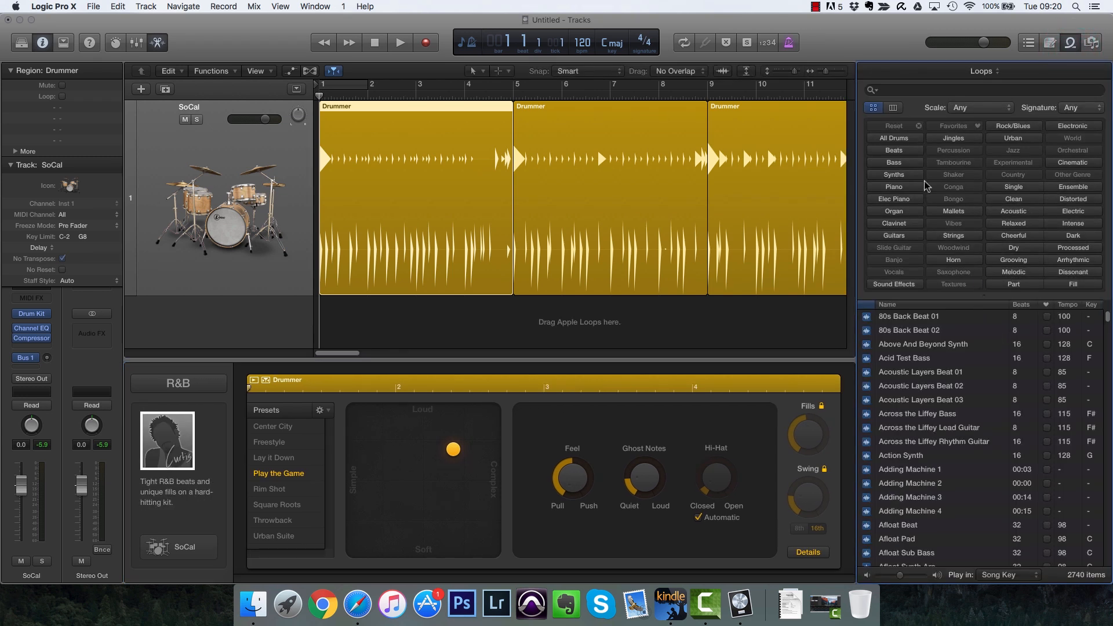
pyautogui.click(896, 163)
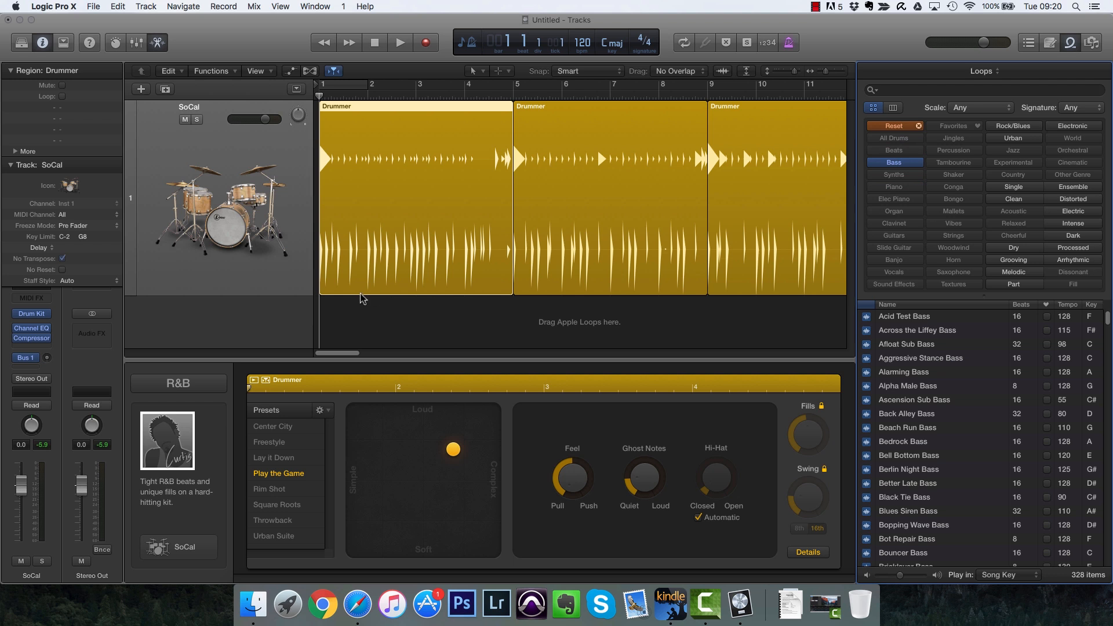
pyautogui.moveTo(912, 373); pyautogui.dragTo(311, 322)
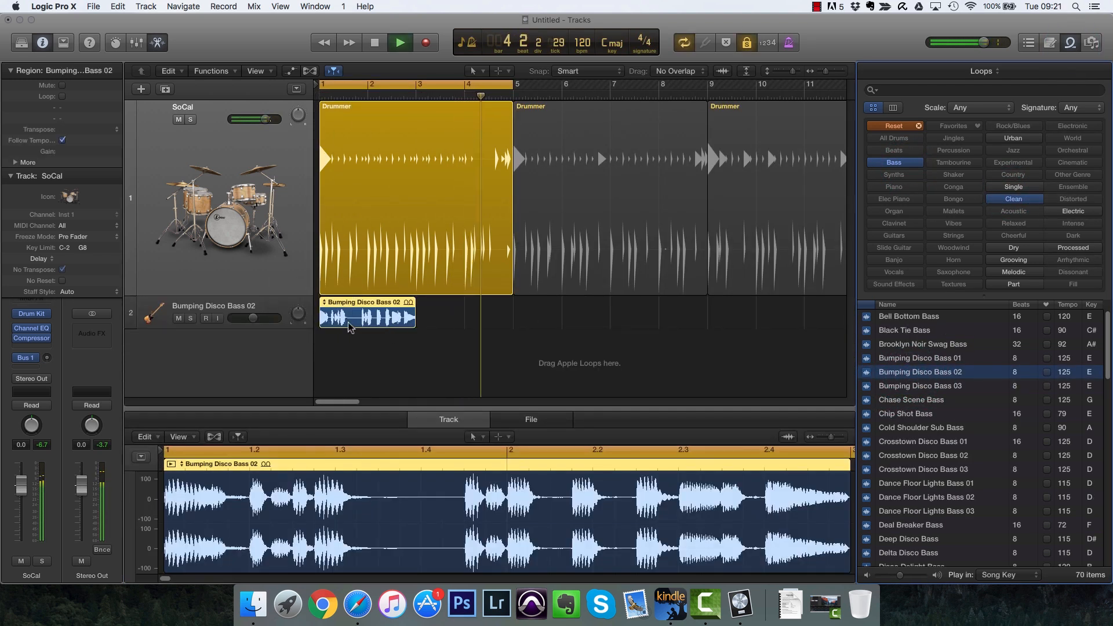
pyautogui.press('space')
pyautogui.press('l')
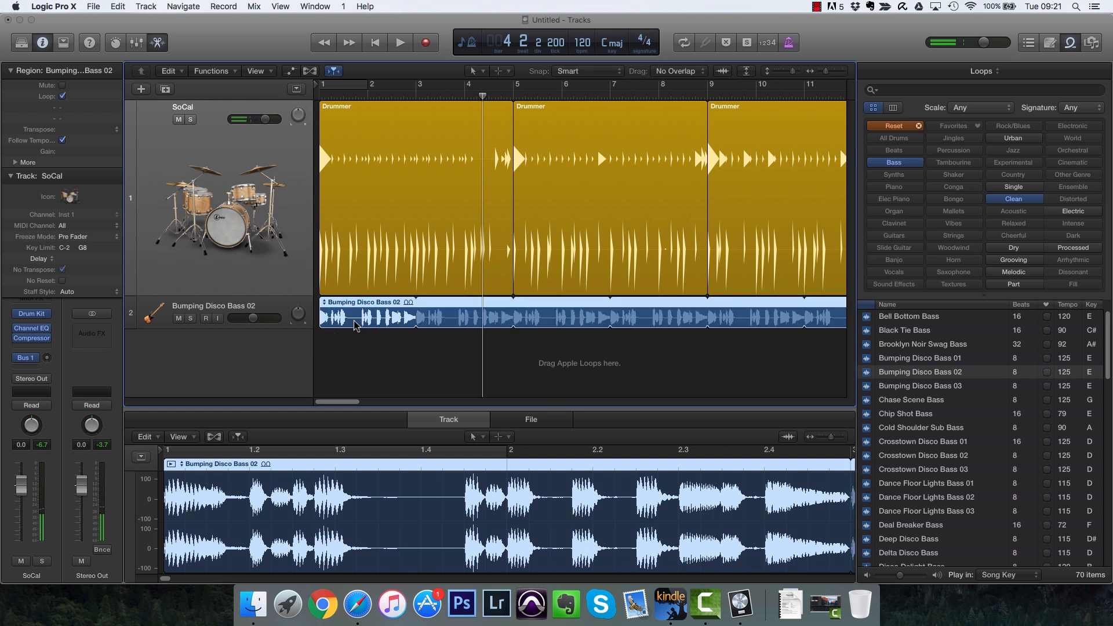
# Set the cycle range to the first Drummer region, play it with the bass, and turn Feel fully to Push.
pyautogui.doubleClick(385, 191)
pyautogui.press('super+u')
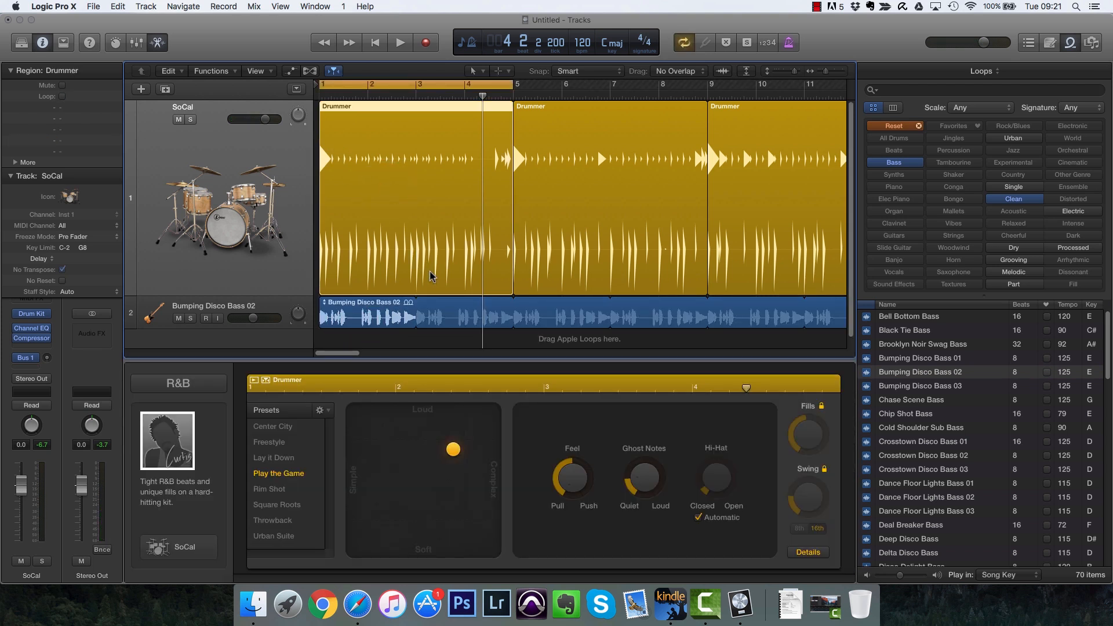
pyautogui.press('space')
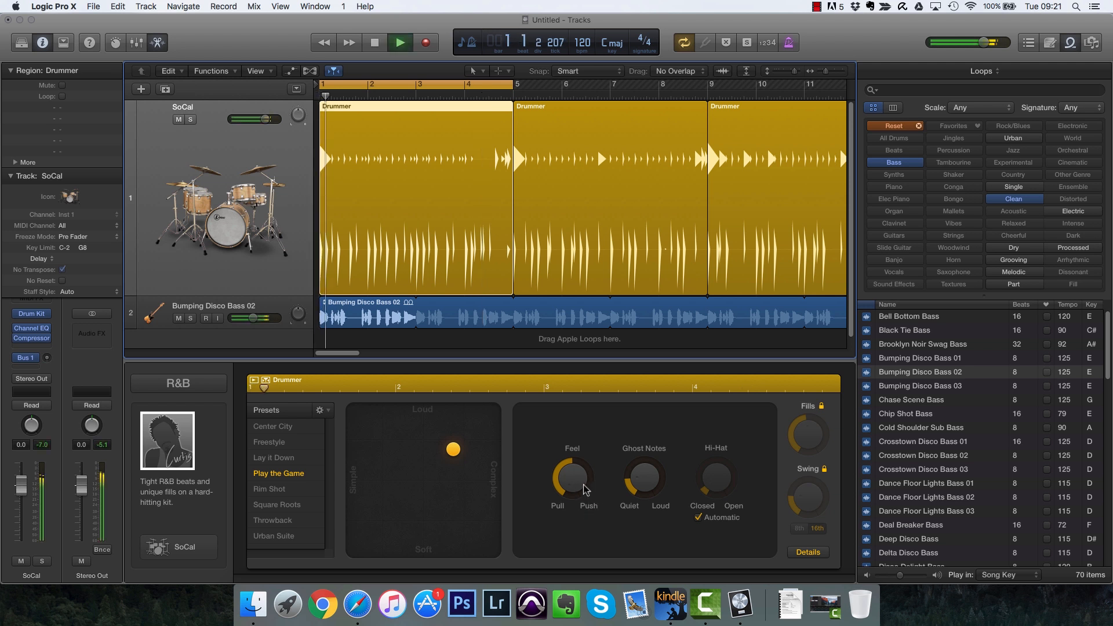
pyautogui.moveTo(576, 488); pyautogui.dragTo(577, 476)
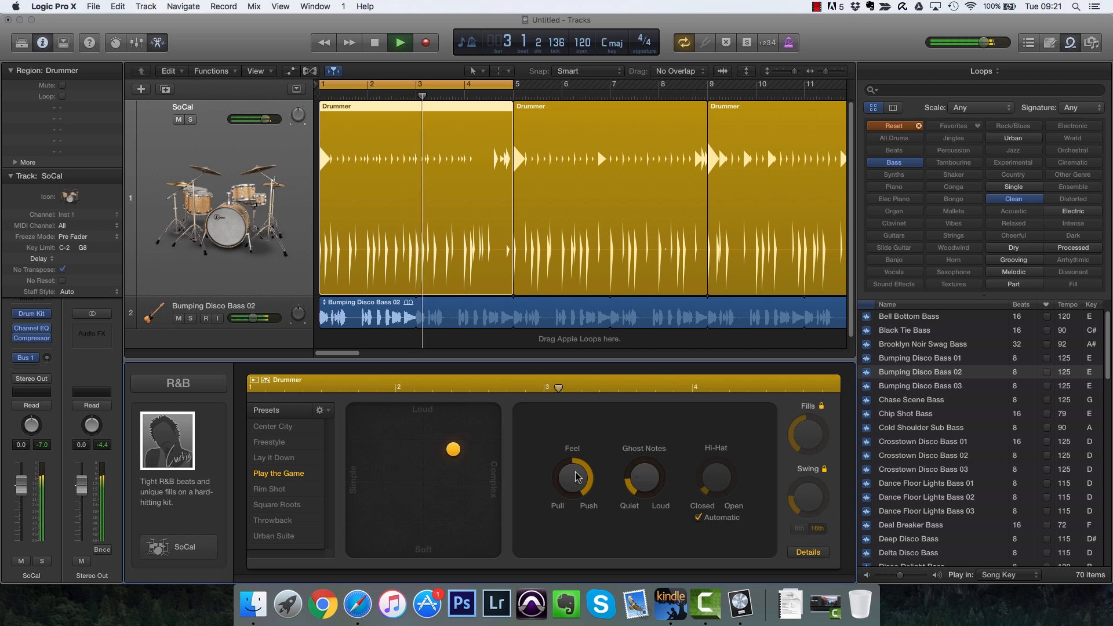
pyautogui.press('space')
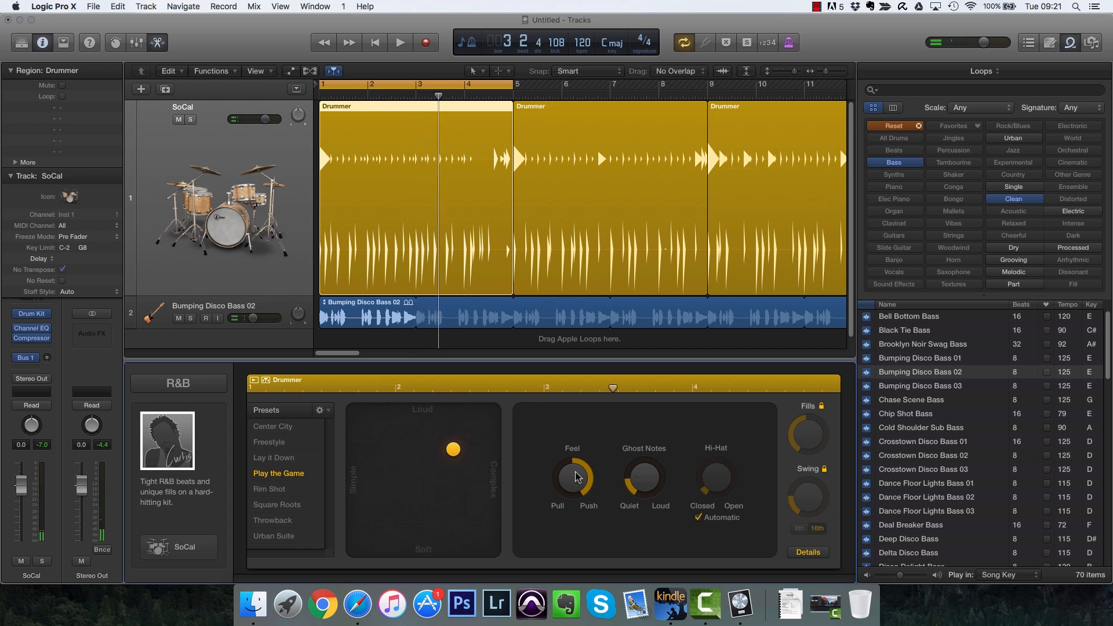
# Compare the full Push and full Pull feels by playing each from bar 1, and return Feel to the centre.
pyautogui.press('Return')
pyautogui.press('space')
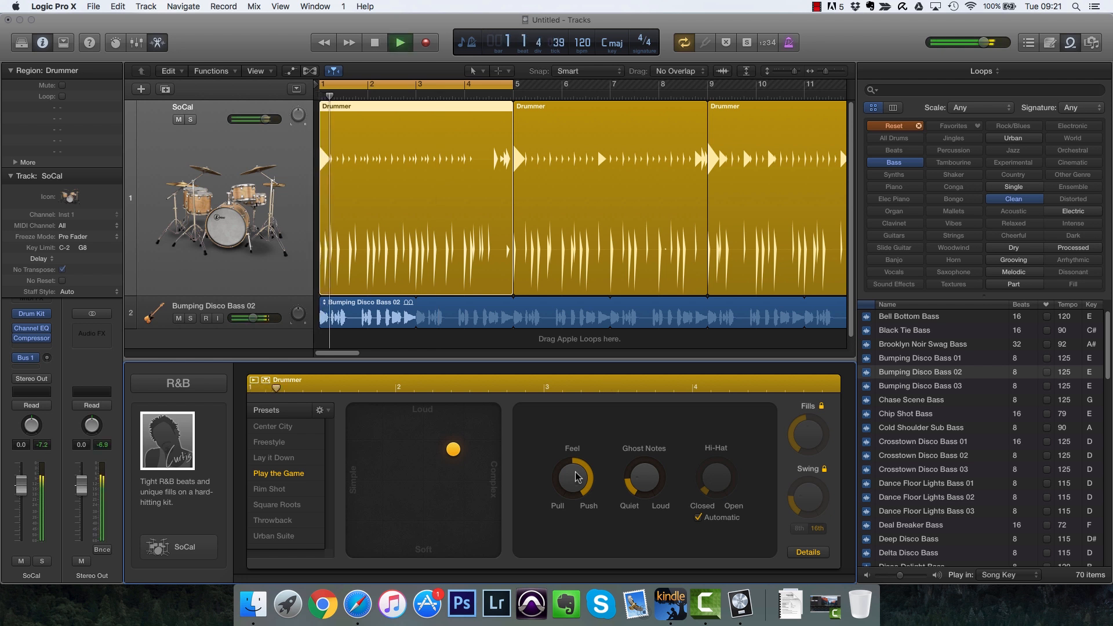
pyautogui.press('space')
pyautogui.moveTo(576, 477); pyautogui.dragTo(589, 510)
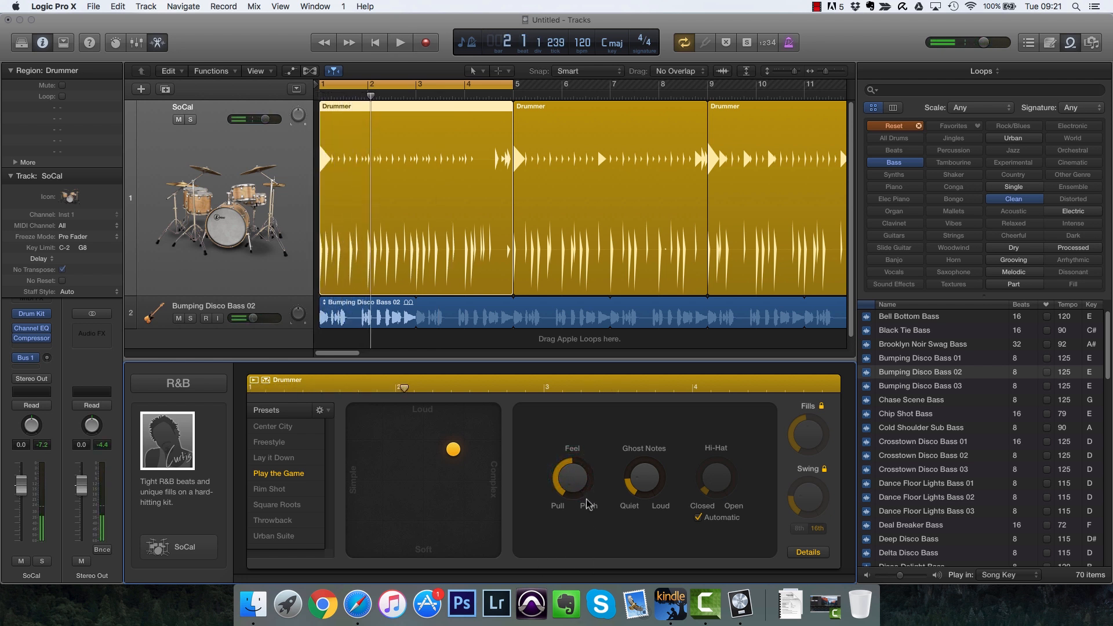
pyautogui.press('Return')
pyautogui.press('space')
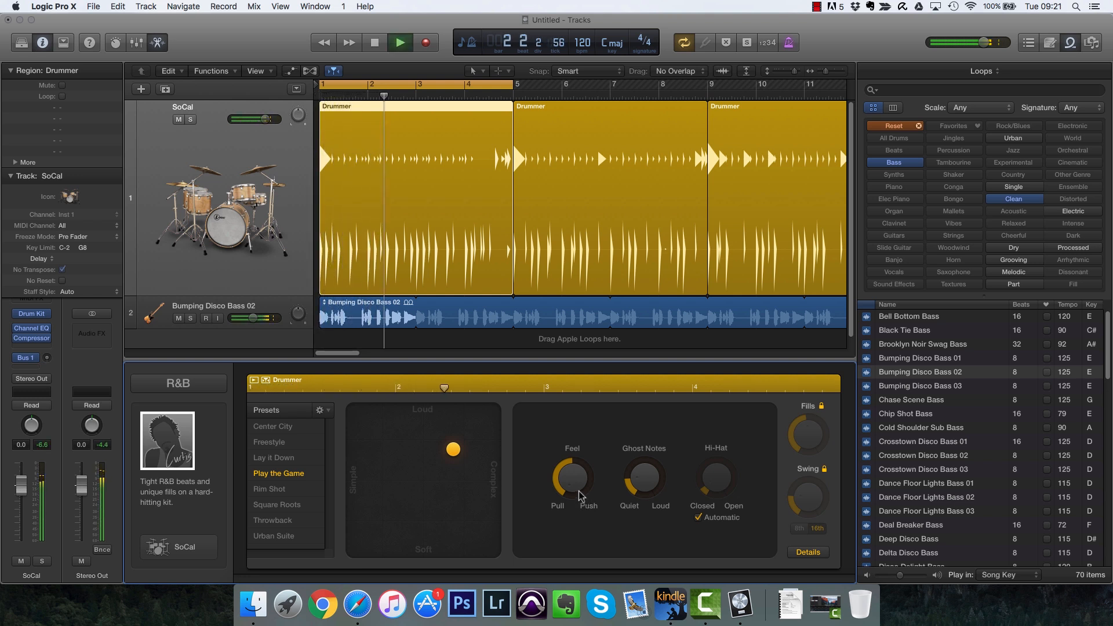
pyautogui.press('space')
pyautogui.moveTo(577, 486); pyautogui.dragTo(578, 417)
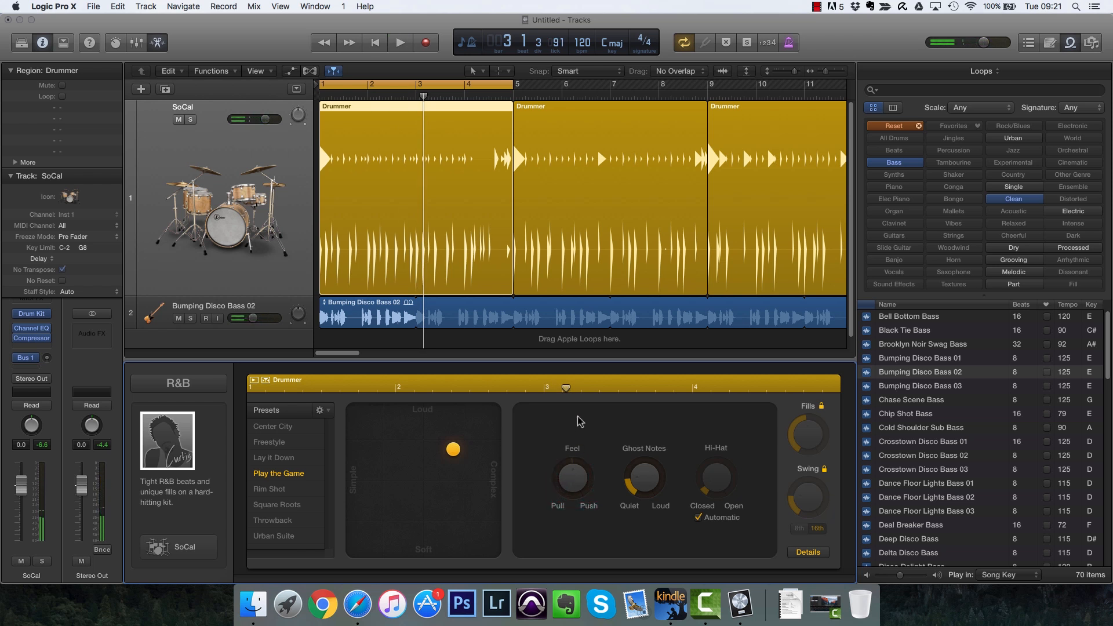
# Play with Feel centred, turn it towards Pull, and try the Rim Shot and Lay it Down presets, adjusting Feel on the latter.
pyautogui.press('Return')
pyautogui.press('space')
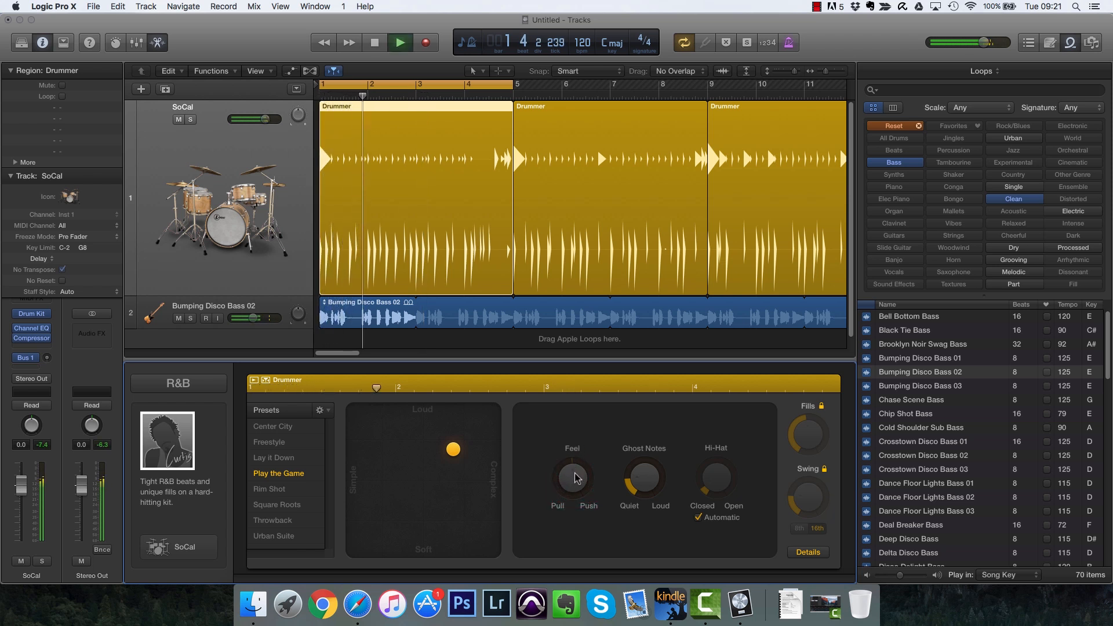
pyautogui.moveTo(576, 478); pyautogui.dragTo(576, 499)
pyautogui.click(297, 488)
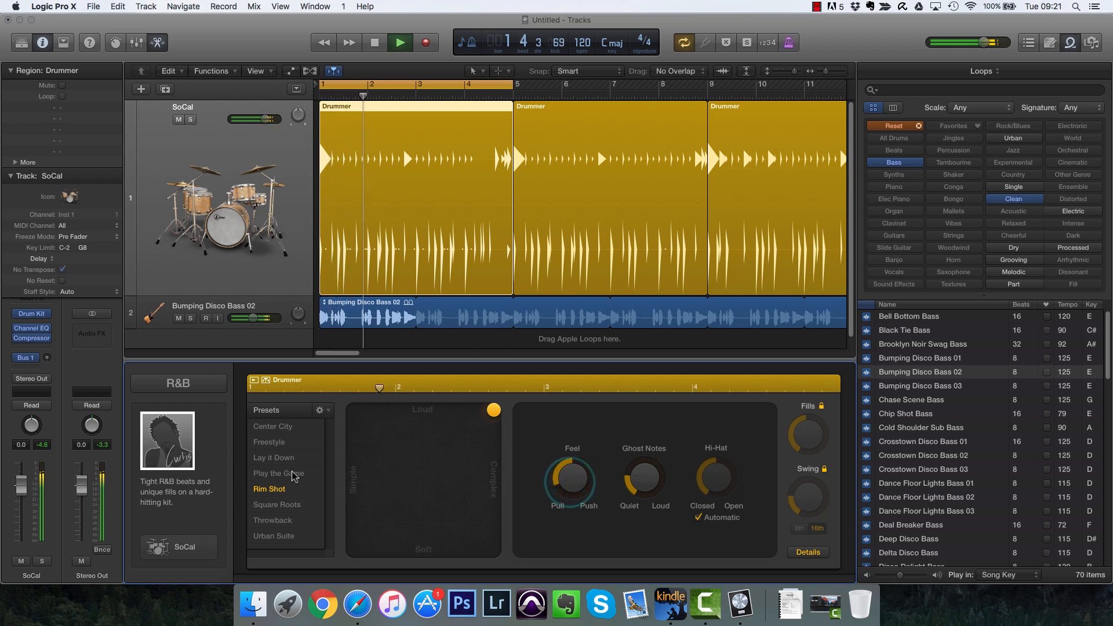
pyautogui.click(274, 457)
pyautogui.moveTo(576, 482); pyautogui.dragTo(575, 486)
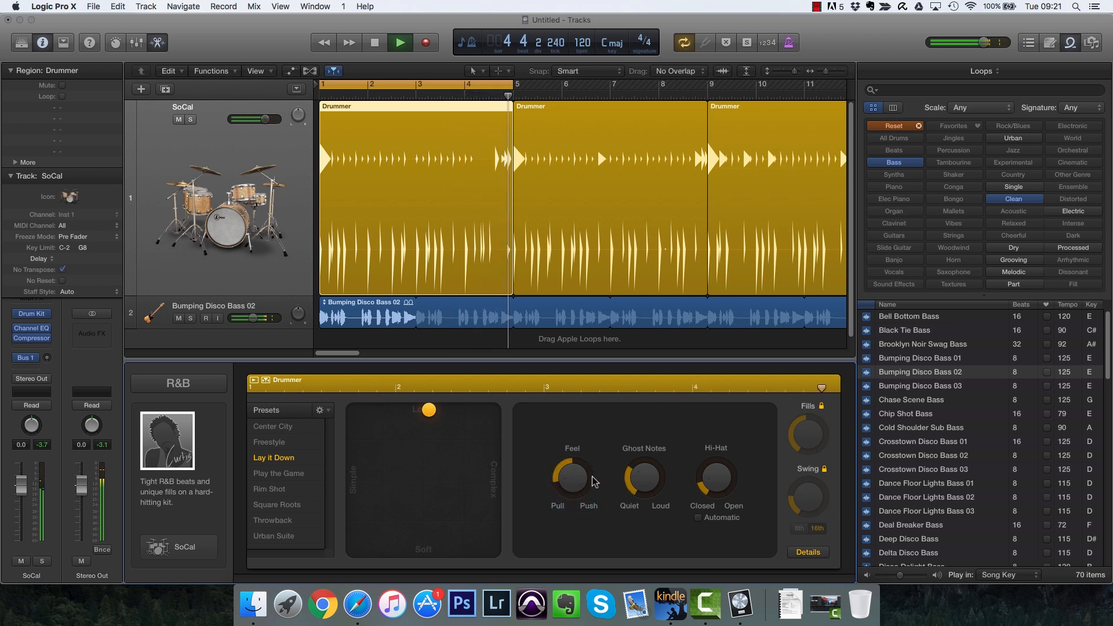
# Unlock Fills and lower it slightly, stop playback, and adjust Ghost Notes.
pyautogui.click(822, 407)
pyautogui.moveTo(818, 436); pyautogui.dragTo(818, 446)
pyautogui.press('space')
pyautogui.moveTo(652, 450); pyautogui.dragTo(650, 480)
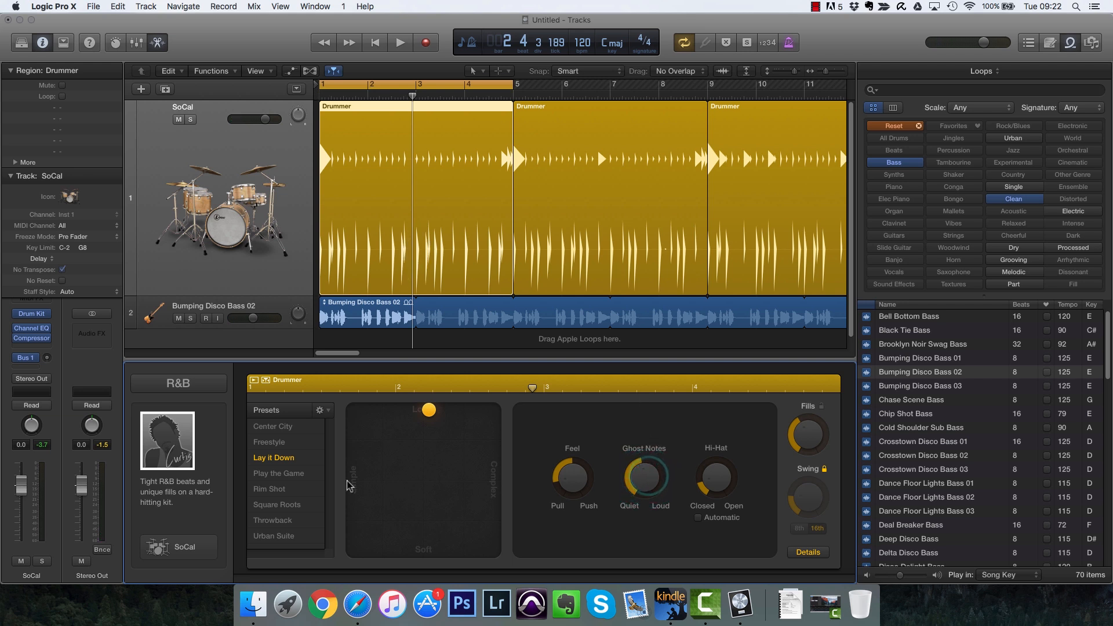
# Load the Rim Shot preset, zoom in on the first Drummer region, and start playback.
pyautogui.click(273, 489)
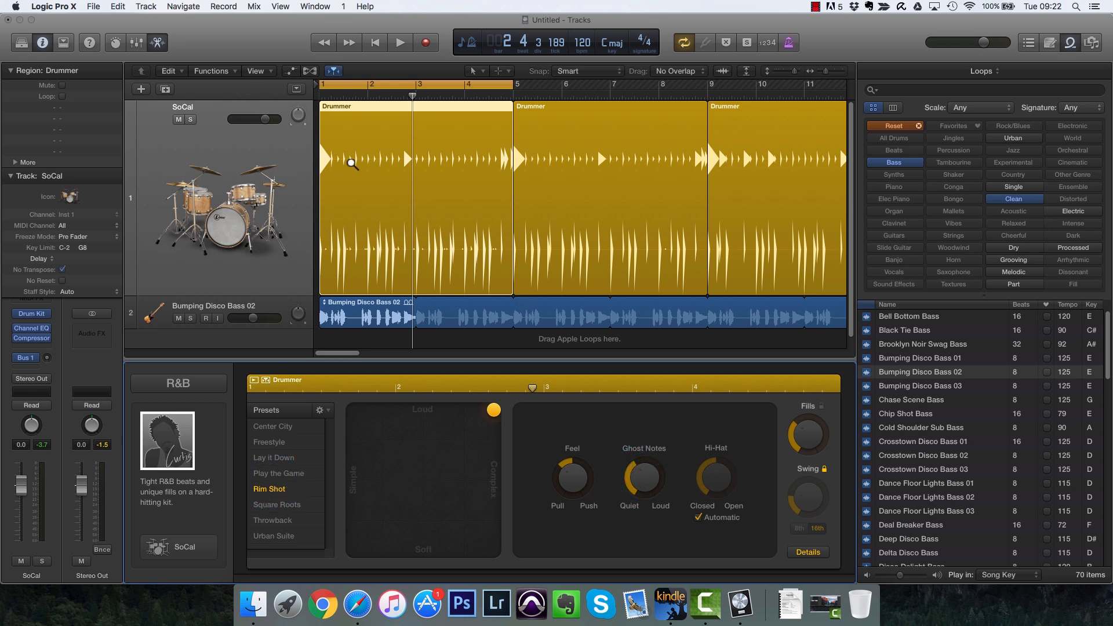
pyautogui.moveTo(317, 109); pyautogui.dragTo(514, 296)
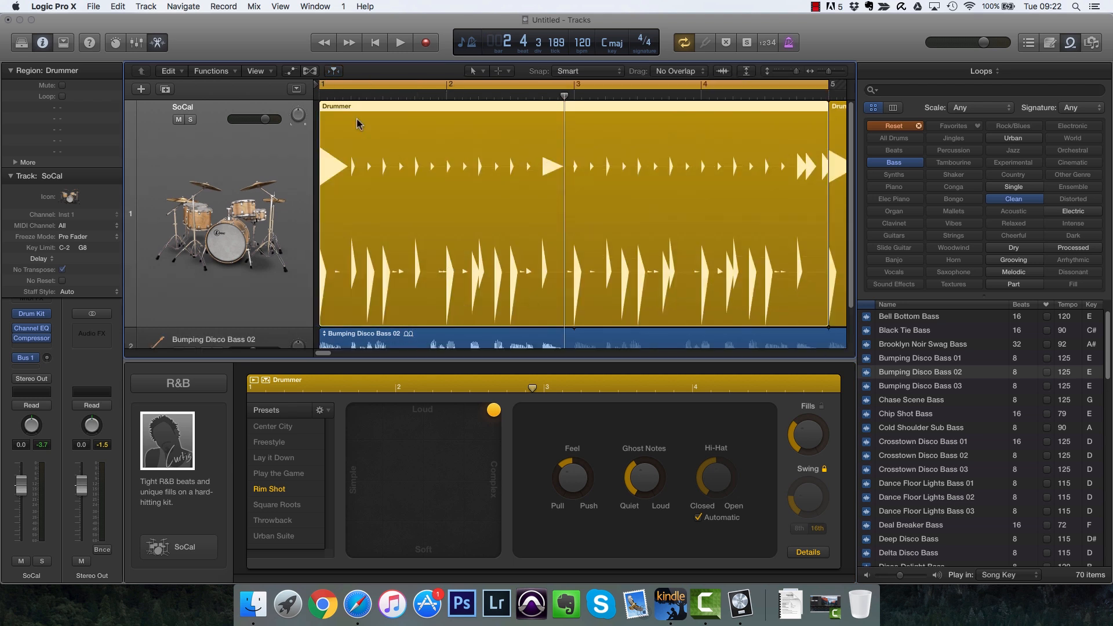
pyautogui.press('space')
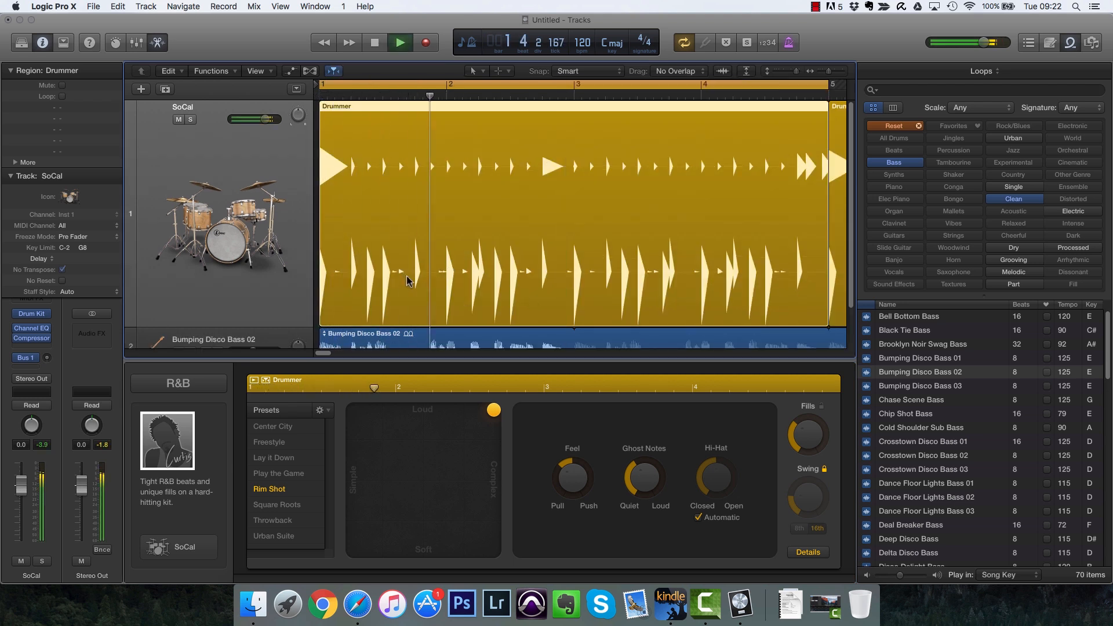
# Solo the SoCal drum track and play the region to listen to its ghost notes.
pyautogui.press('s')
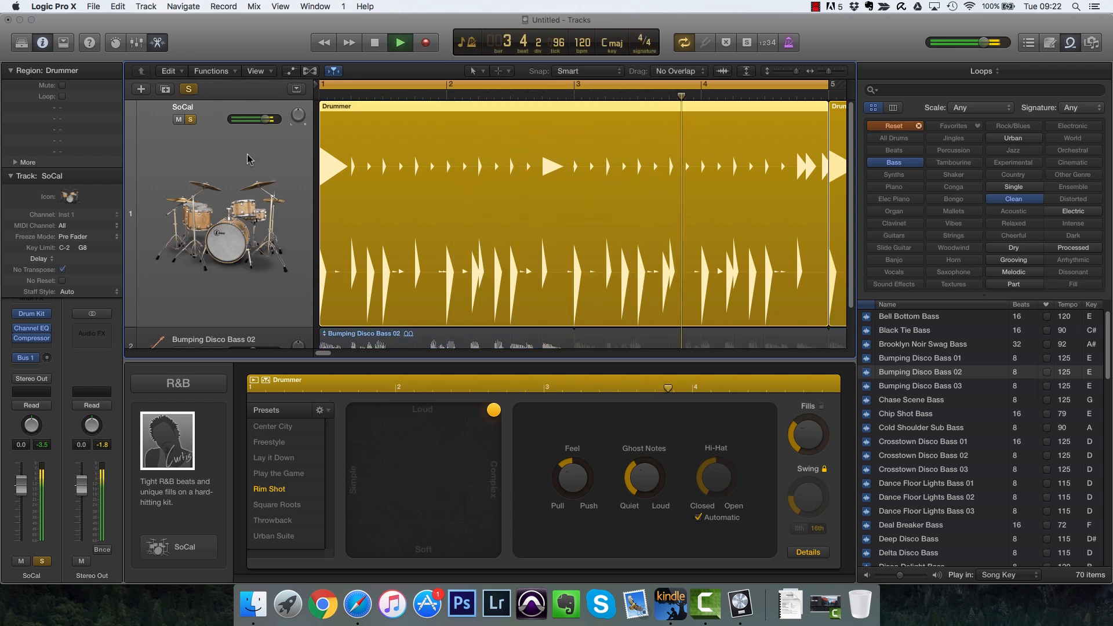
pyautogui.press('s')
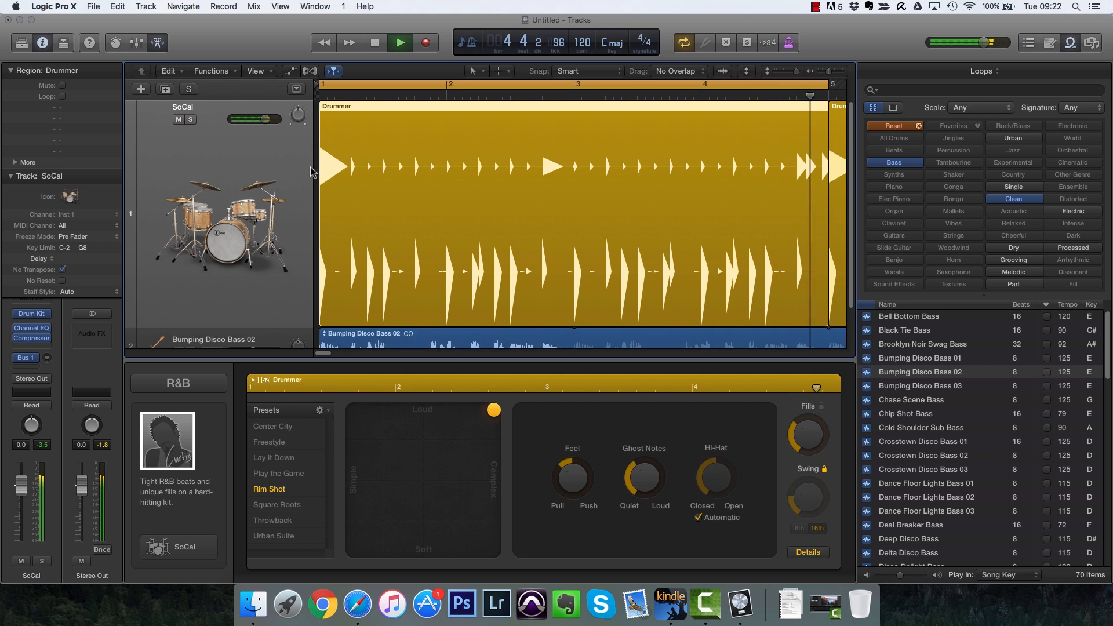
pyautogui.press('s')
pyautogui.press('space')
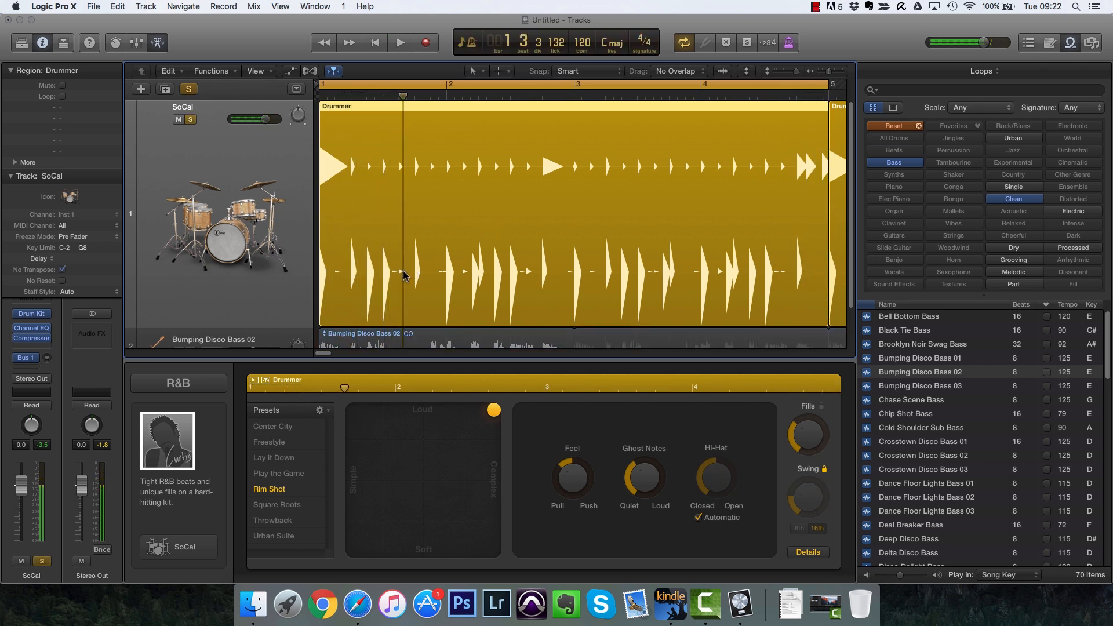
pyautogui.press('space')
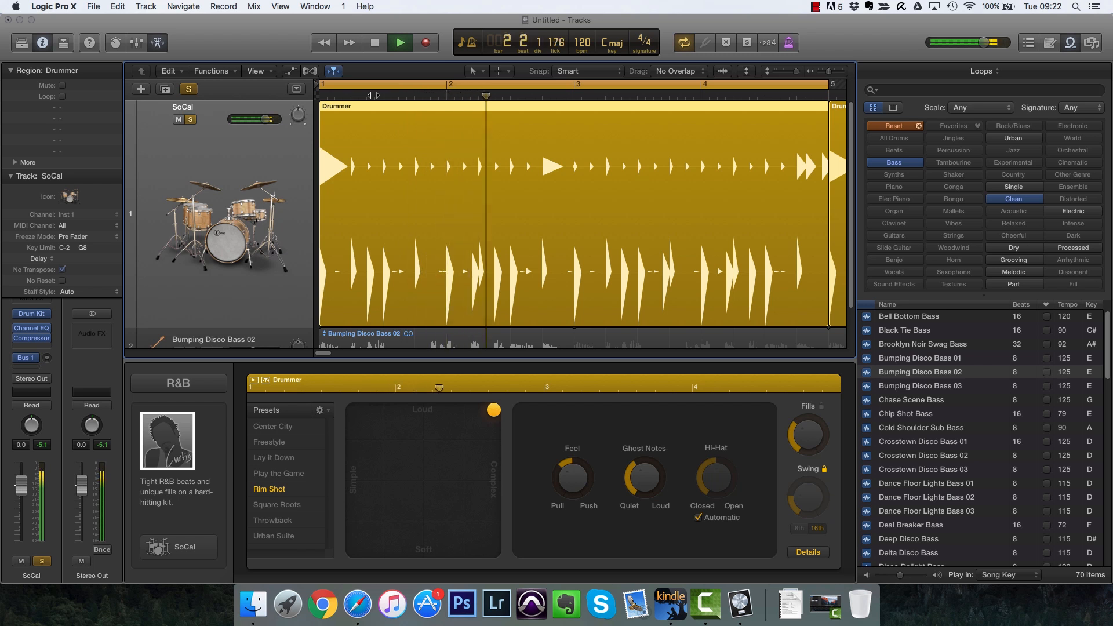
pyautogui.press('space')
# Play with Ghost Notes fully at Loud, lower it towards Quiet while listening, and settle slightly below the middle.
pyautogui.moveTo(645, 491); pyautogui.dragTo(650, 394)
pyautogui.press('space')
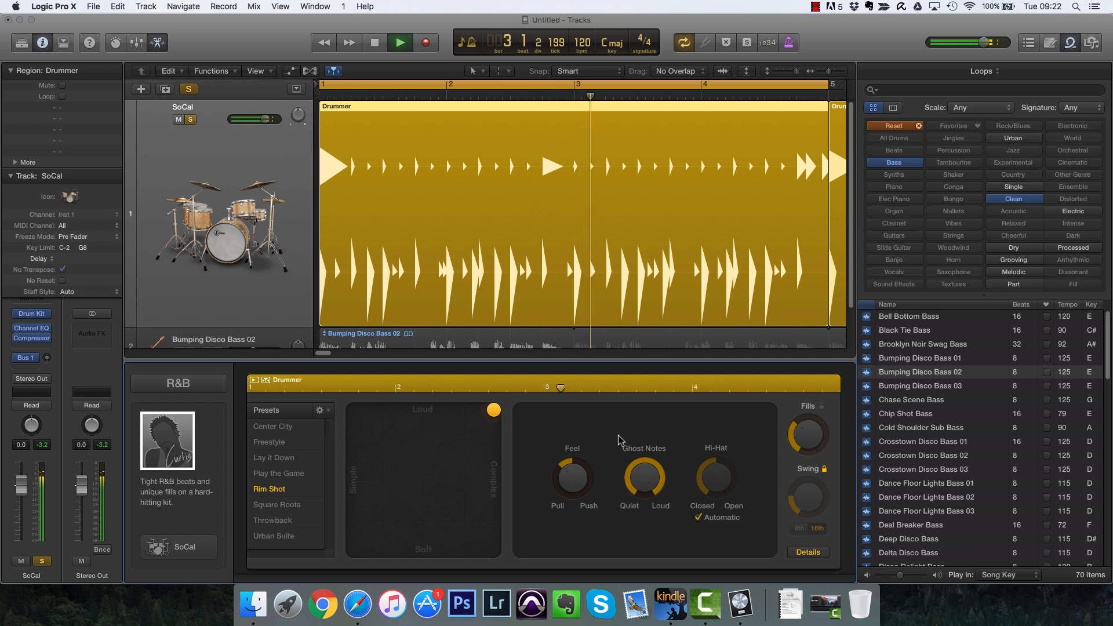
pyautogui.press('space')
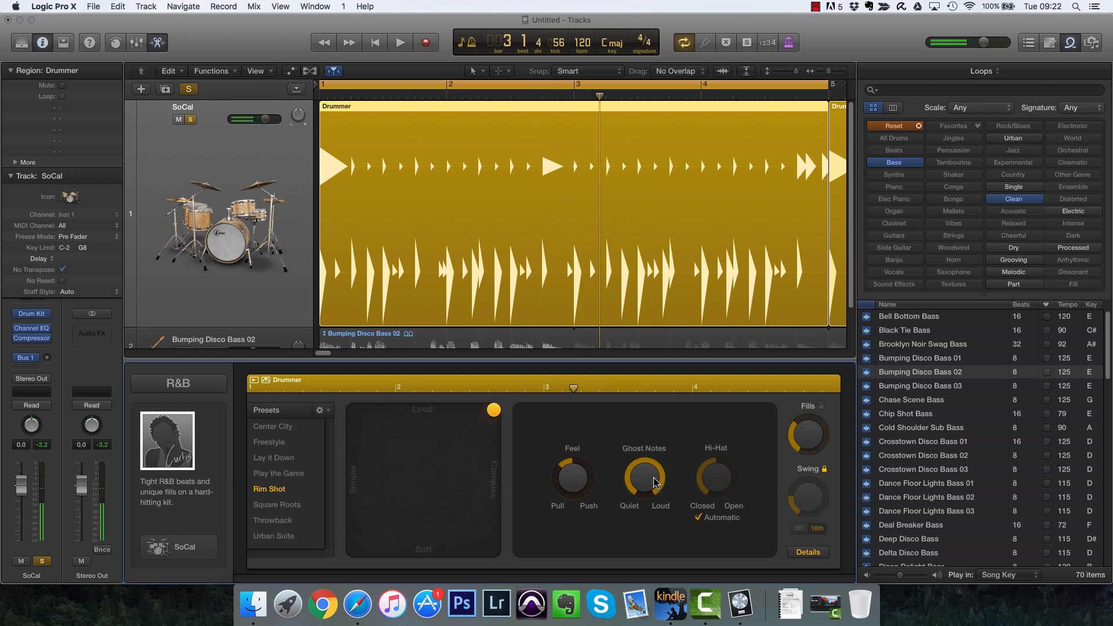
pyautogui.moveTo(647, 478); pyautogui.dragTo(647, 501)
pyautogui.press('space')
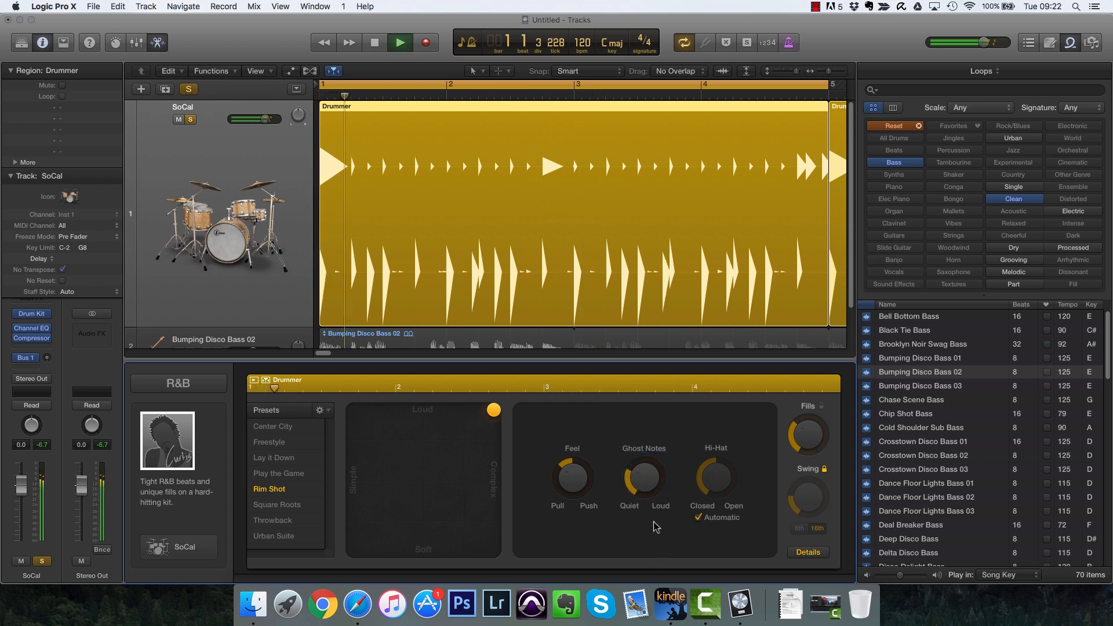
pyautogui.click(646, 478)
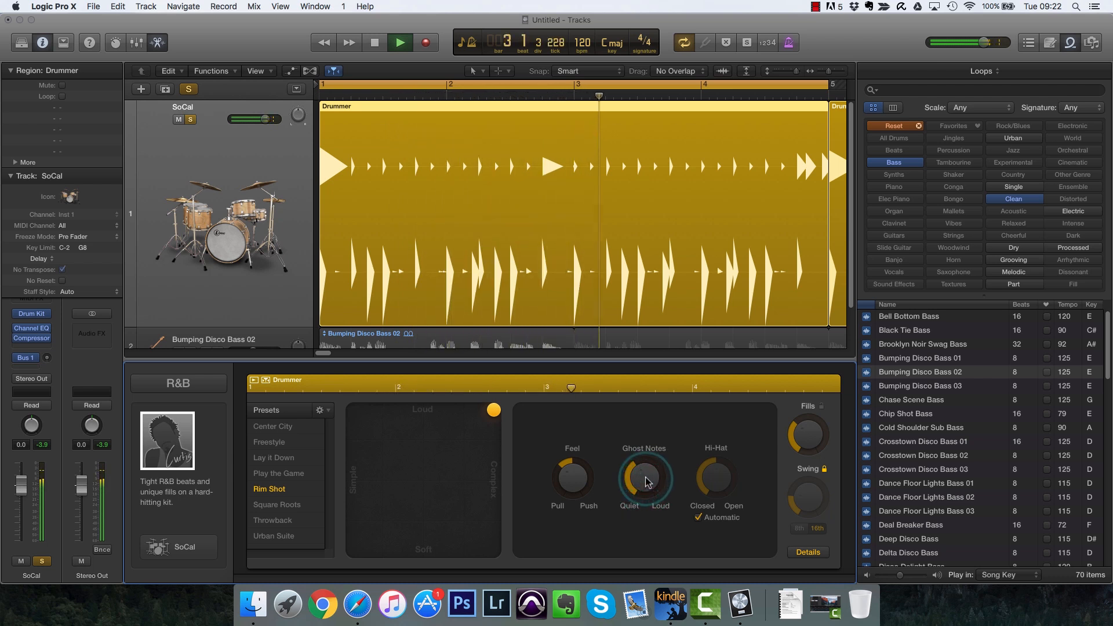
pyautogui.press('space')
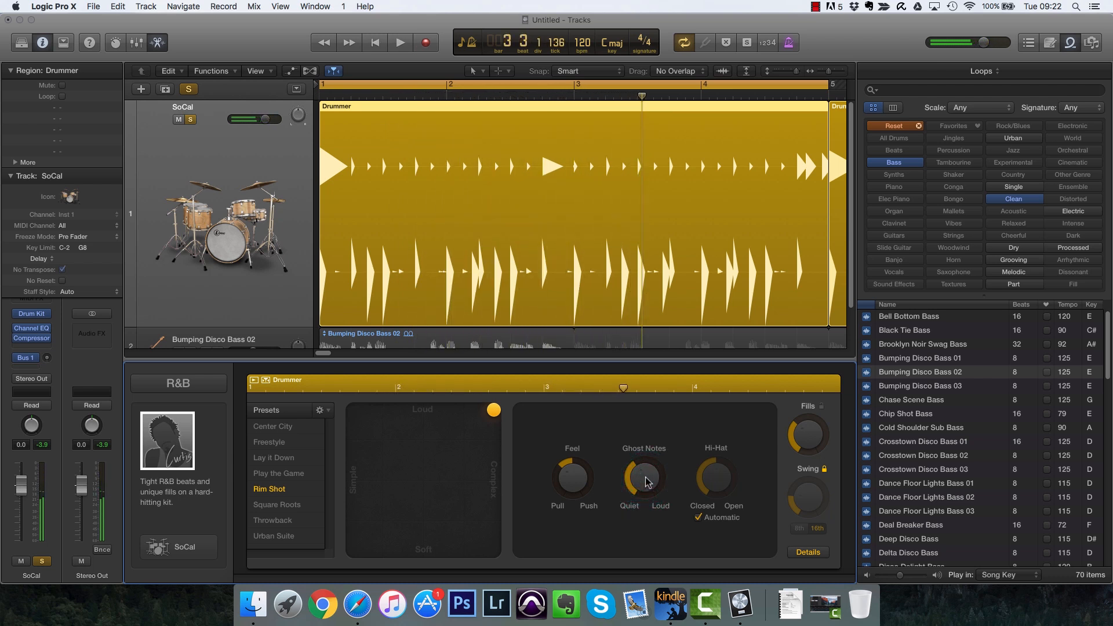
# Turn off the automatic Hi-Hat setting and play the region with the hi-hat fully closed.
pyautogui.click(699, 519)
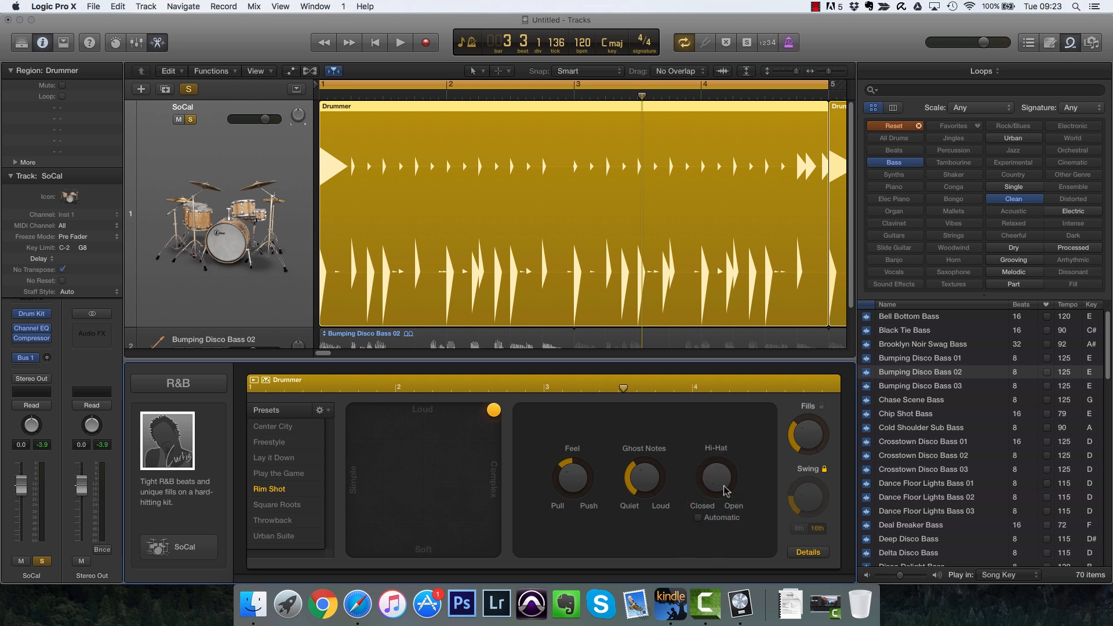
pyautogui.press('space')
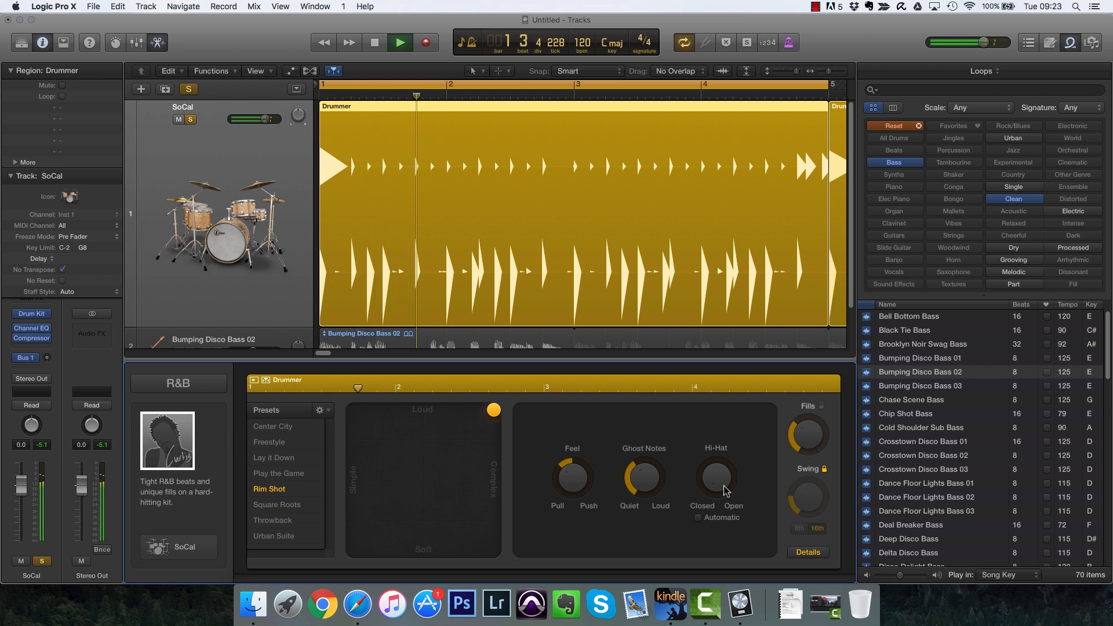
pyautogui.press('space')
# Play the region with Hi-Hat fully open, lower it close to Closed, and turn it back fully to Open.
pyautogui.moveTo(722, 486); pyautogui.dragTo(724, 477)
pyautogui.press('space')
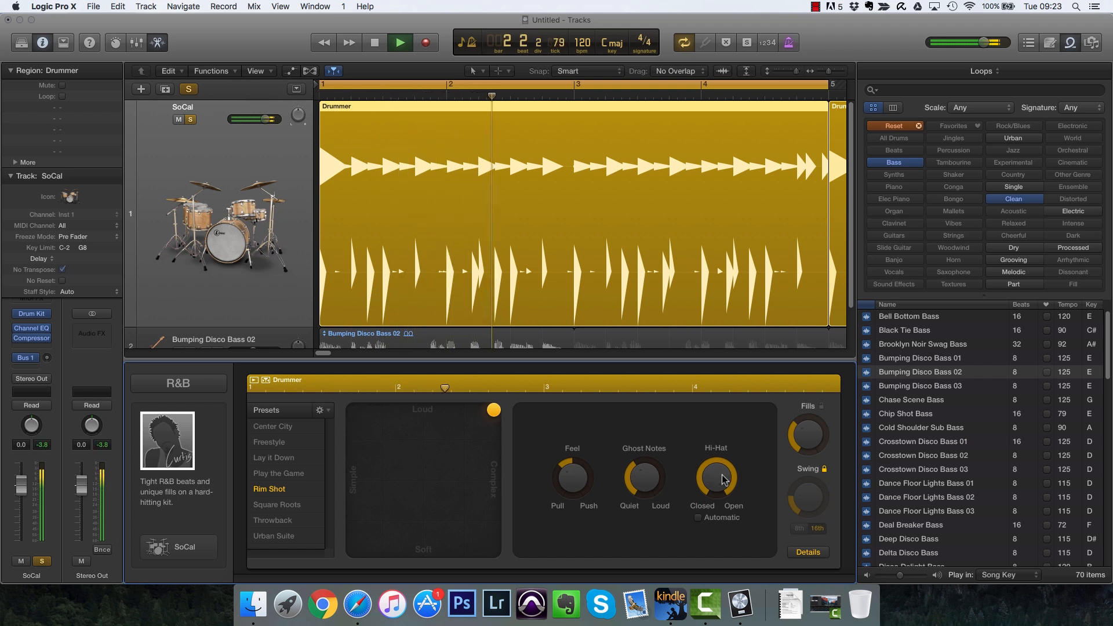
pyautogui.press('space')
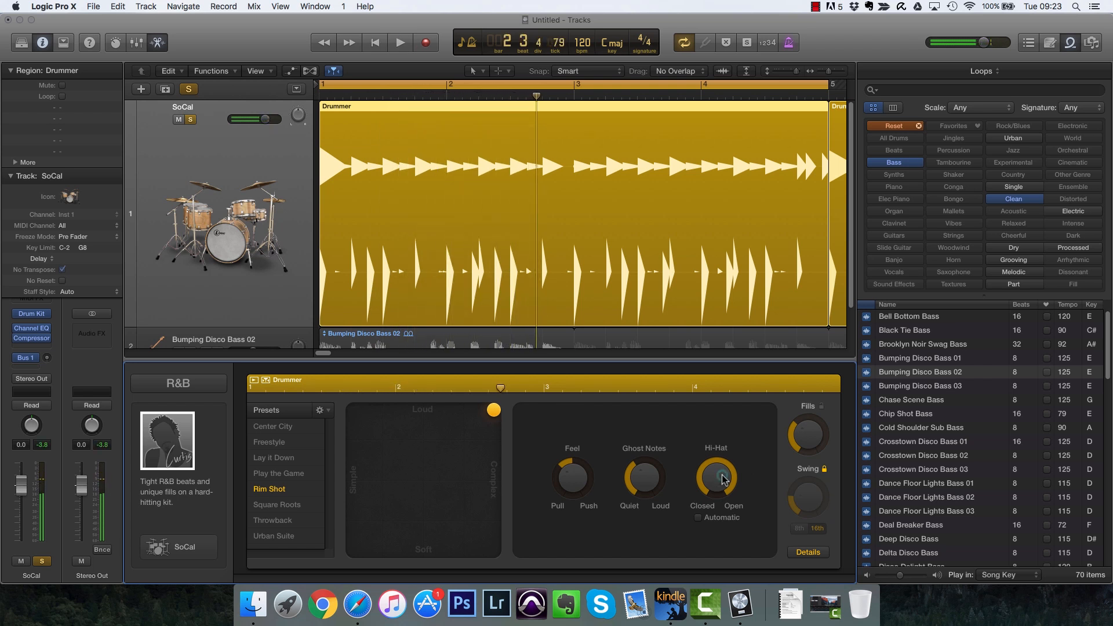
pyautogui.moveTo(723, 475); pyautogui.dragTo(722, 485)
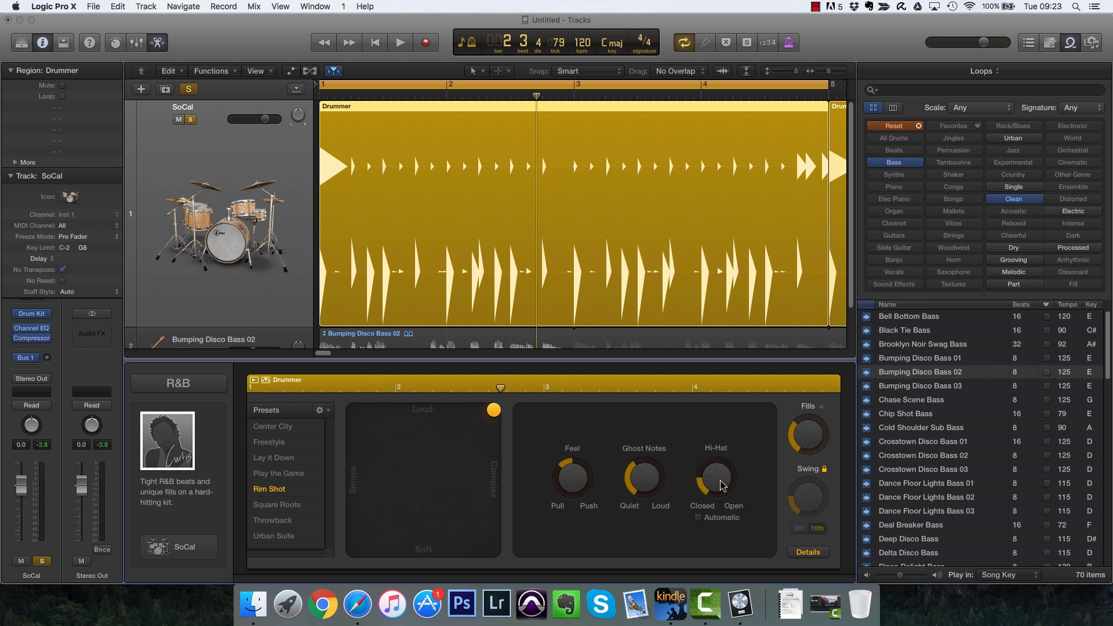
pyautogui.moveTo(722, 485); pyautogui.dragTo(728, 368)
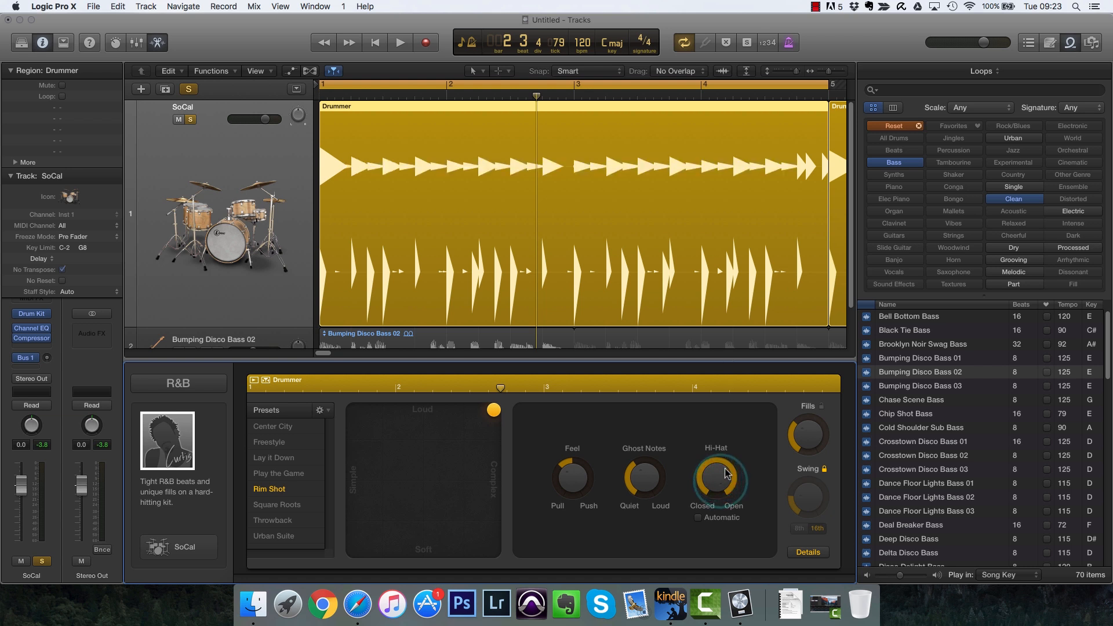
# Set Hi-Hat fully to Closed, unsolo the SoCal track, and play with the bass while trying Hi-Hat fully Open and about midway.
pyautogui.moveTo(725, 474); pyautogui.dragTo(719, 590)
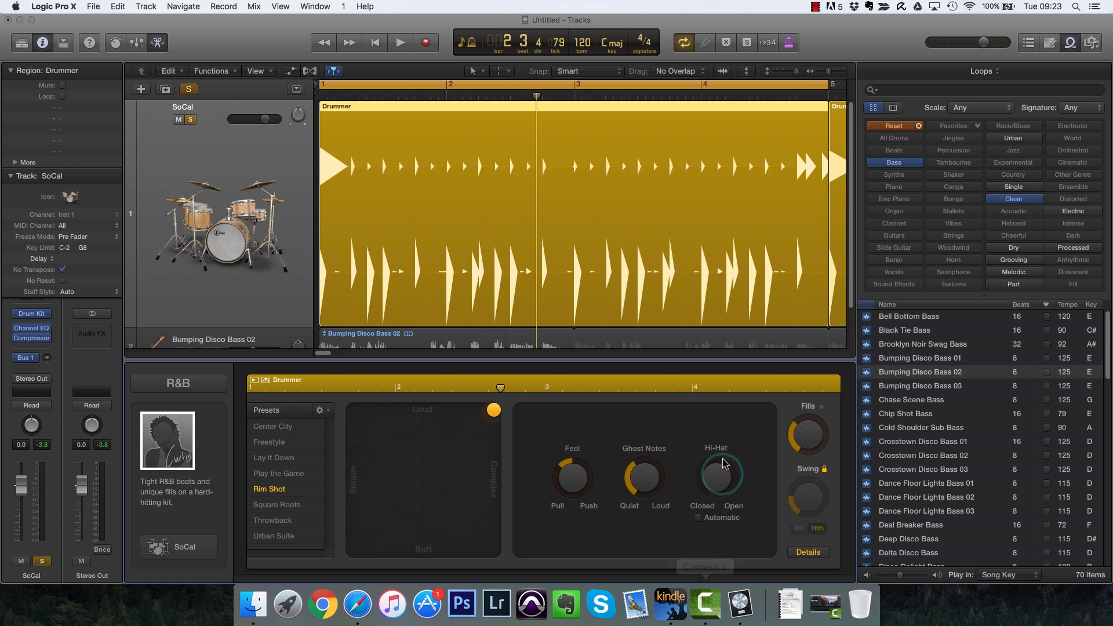
pyautogui.press('space')
pyautogui.press('s')
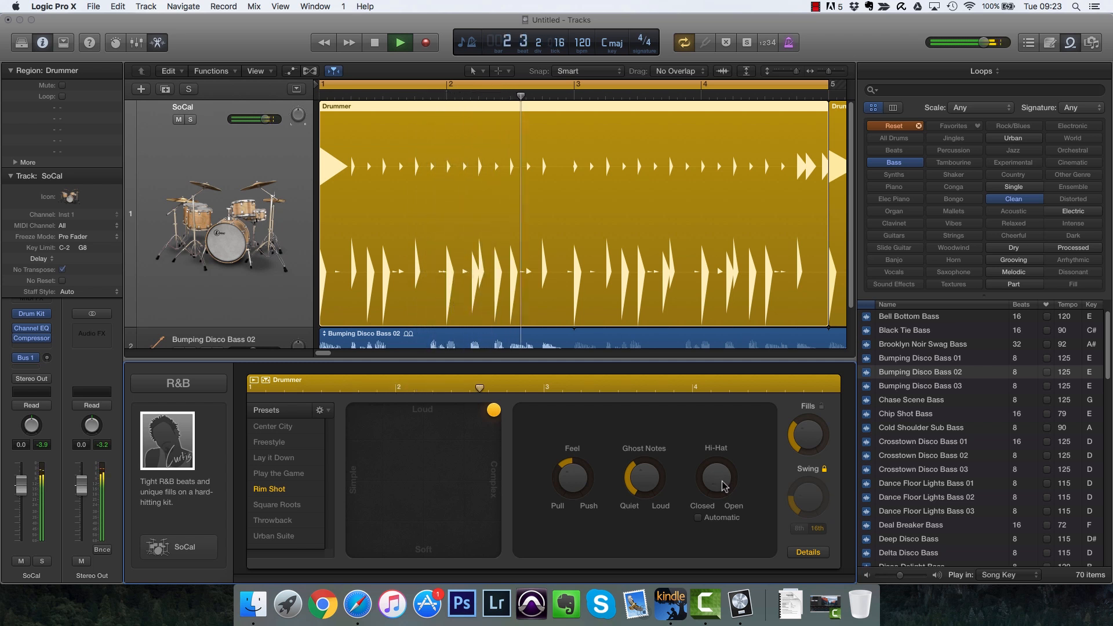
pyautogui.moveTo(722, 485); pyautogui.dragTo(729, 462)
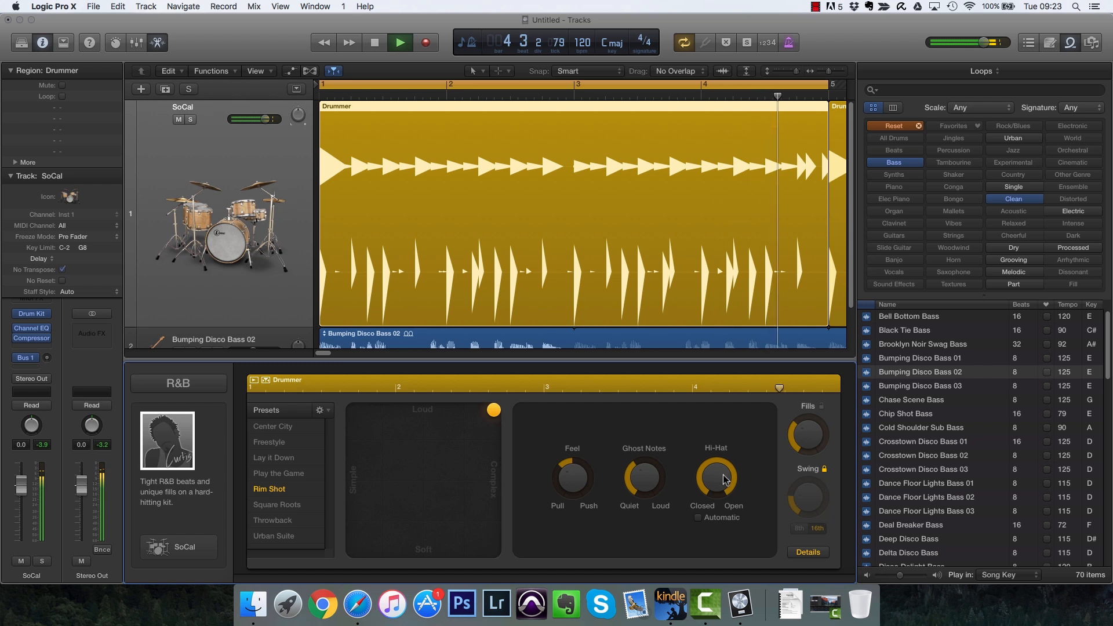
pyautogui.press('space')
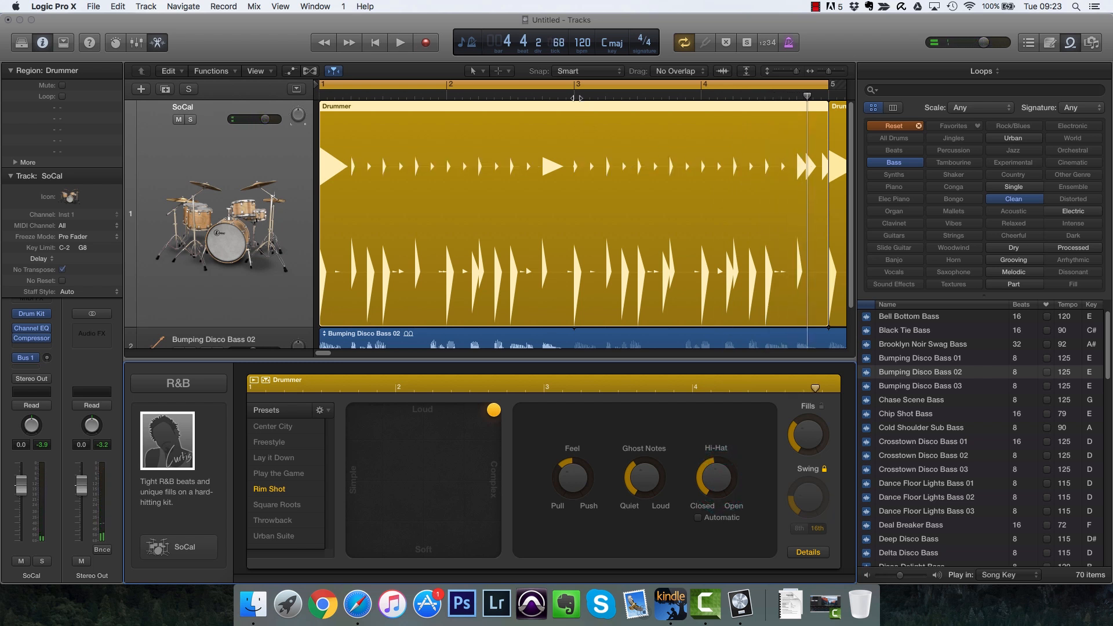
# Split the four-bar Drummer region at bar 3 with the Scissors Tool.
pyautogui.press('t')
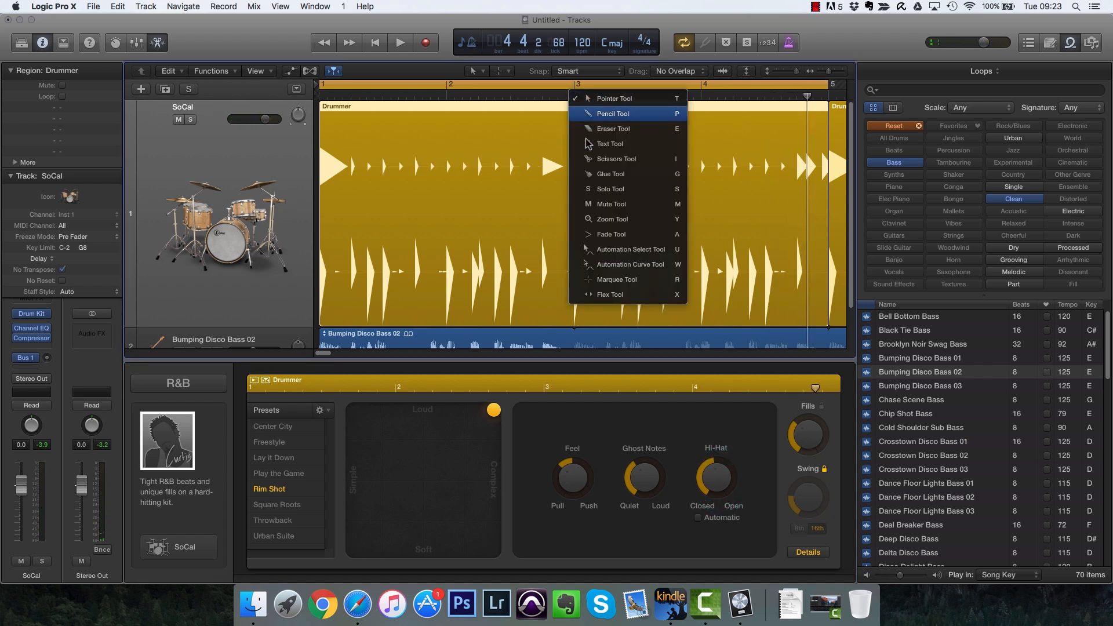
pyautogui.click(607, 160)
pyautogui.click(574, 153)
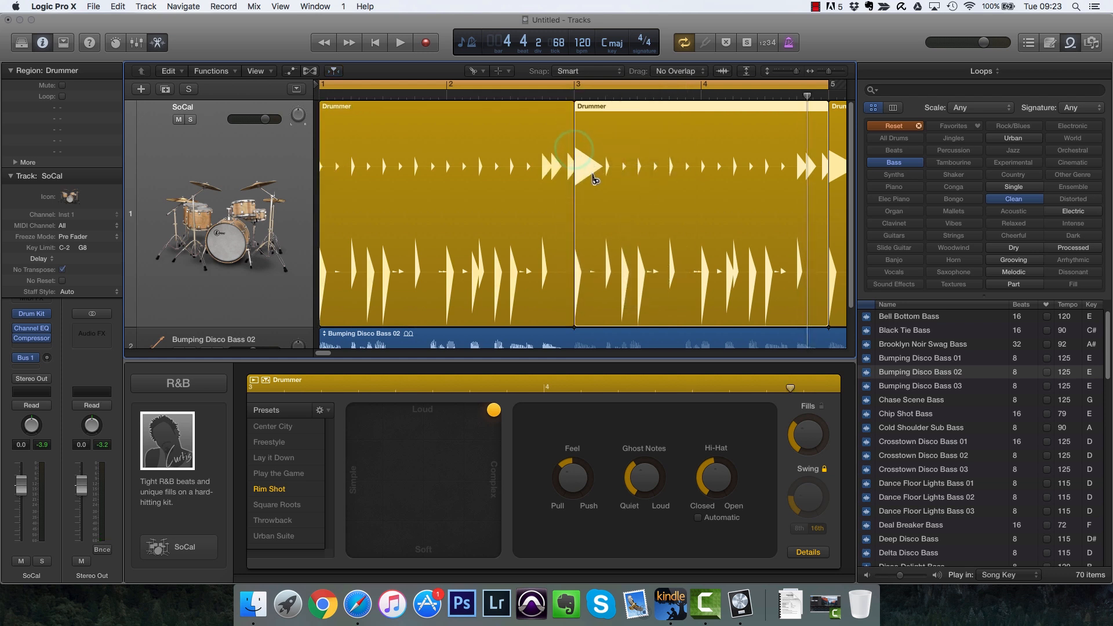
# Set the second region's Hi-Hat fully Open and the first region's close to Closed, and play both regions with the bass.
pyautogui.press('t')
pyautogui.click(604, 189)
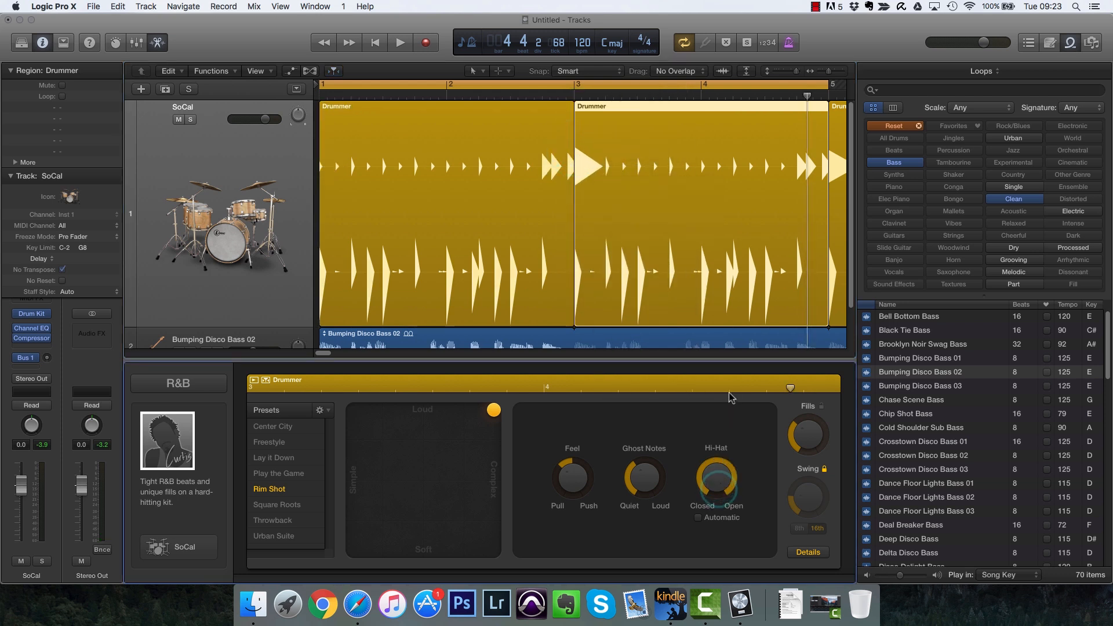
pyautogui.click(513, 244)
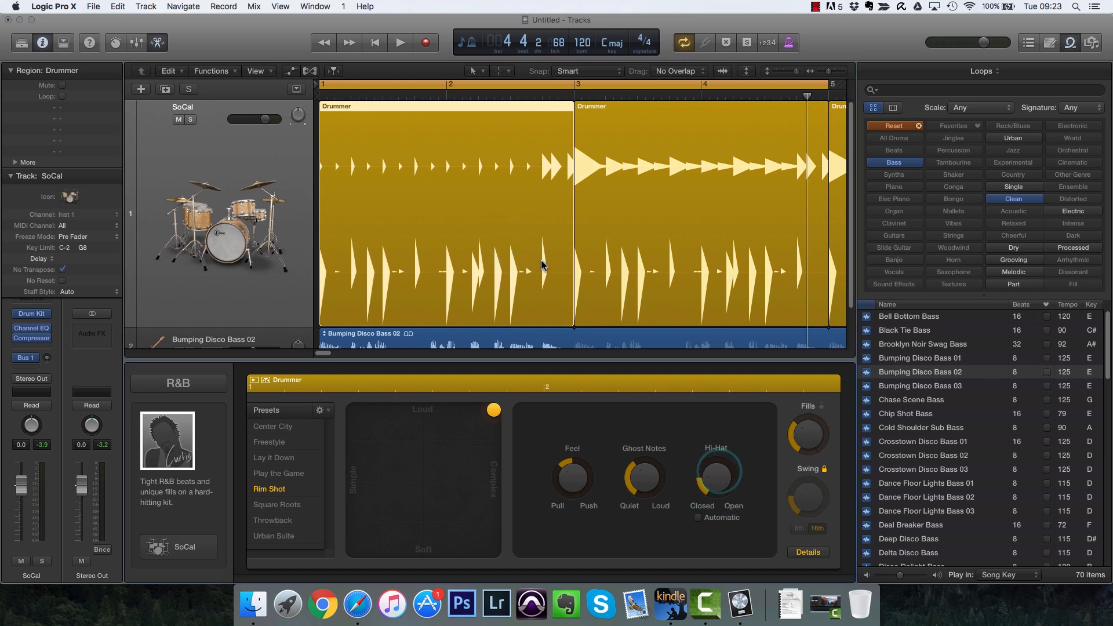
pyautogui.press('space')
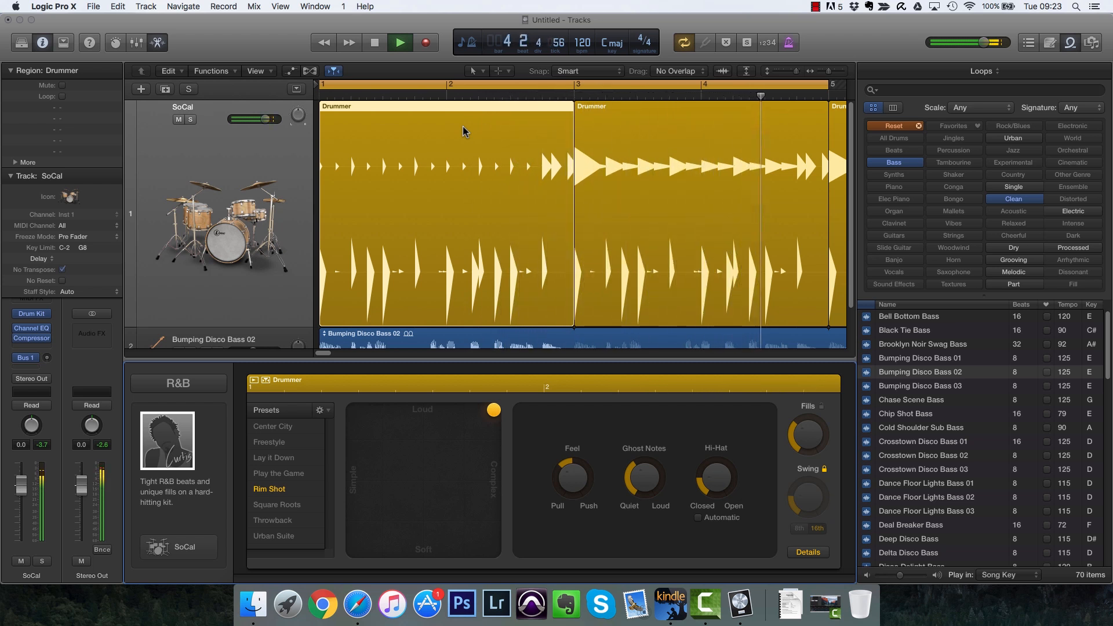
pyautogui.press('space')
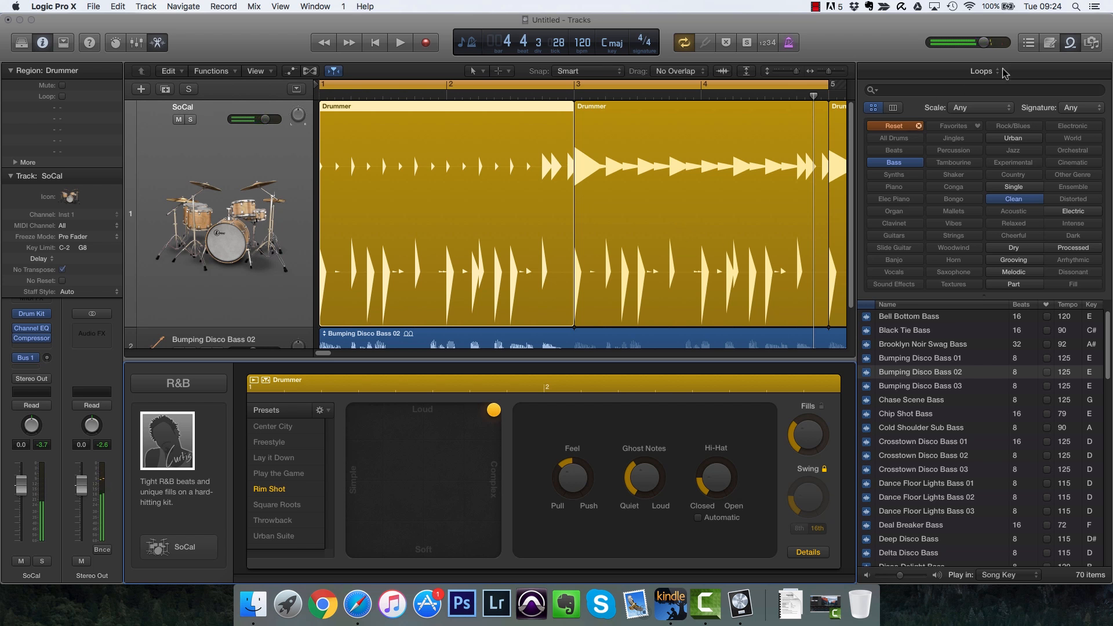
# Hide the Loops browser and the Drummer details, and make the first region's Kick & Snare follow Bumping Disco Bass 02.
pyautogui.click(1069, 43)
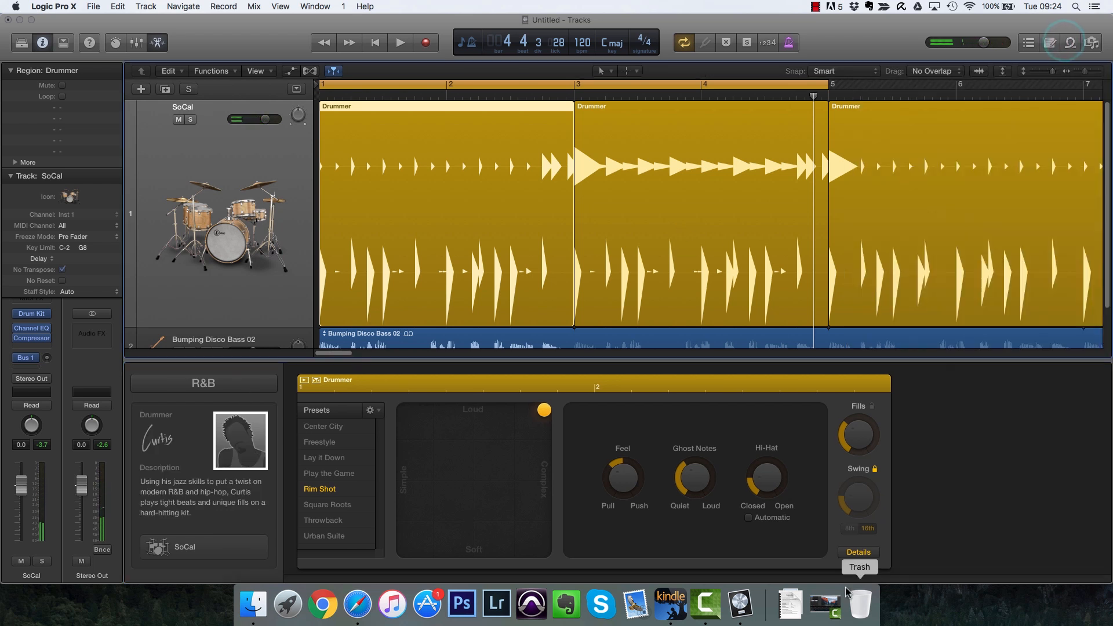
pyautogui.click(860, 553)
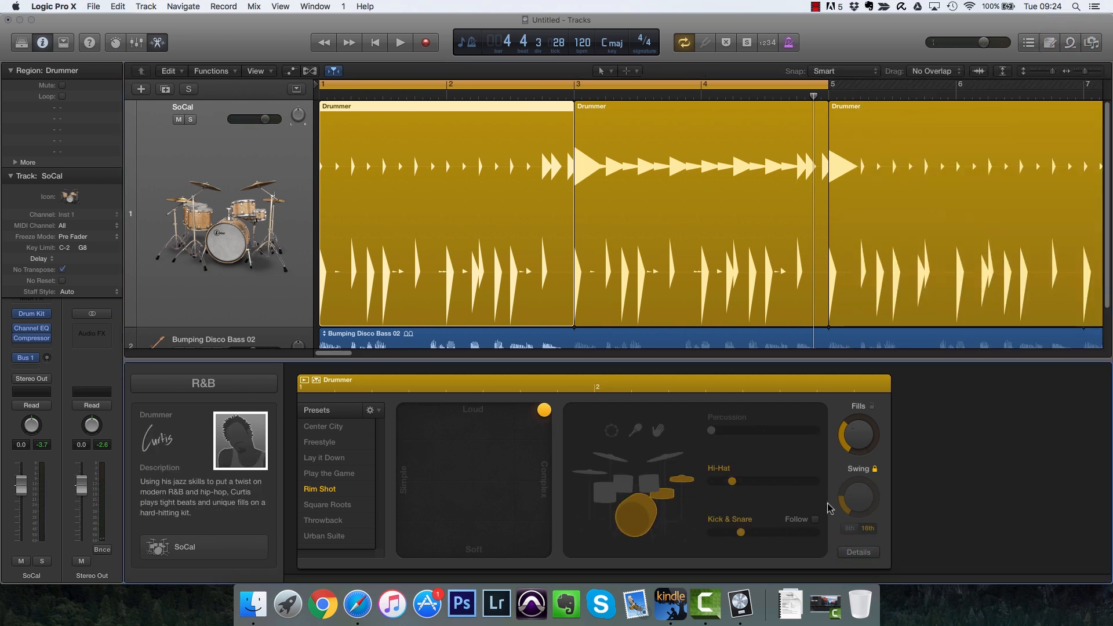
pyautogui.scroll(-3, 868, 280)
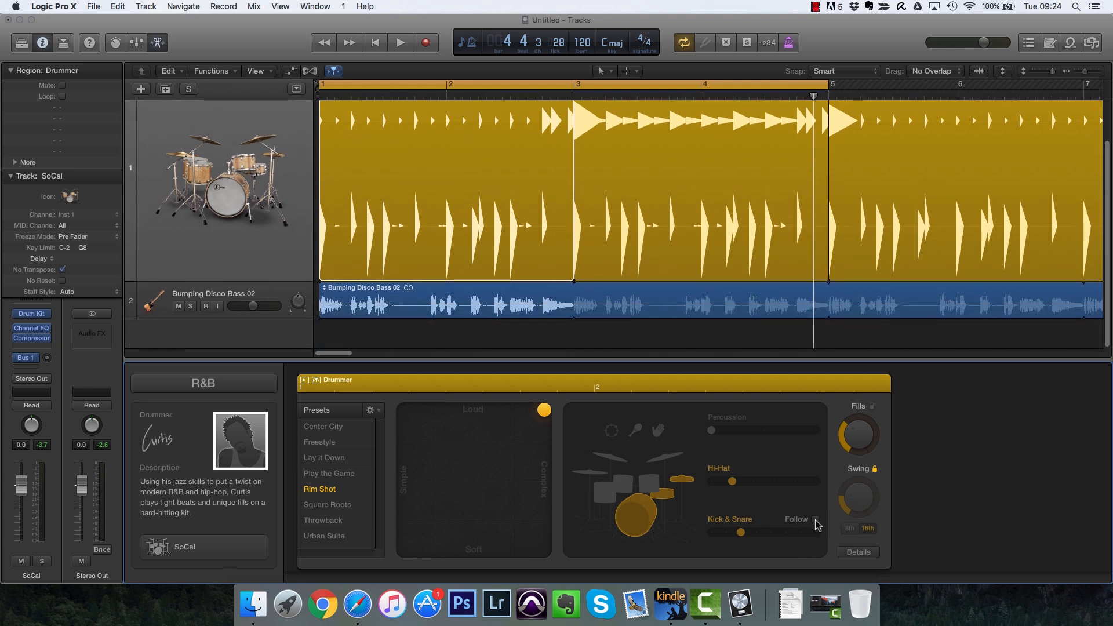
pyautogui.click(803, 533)
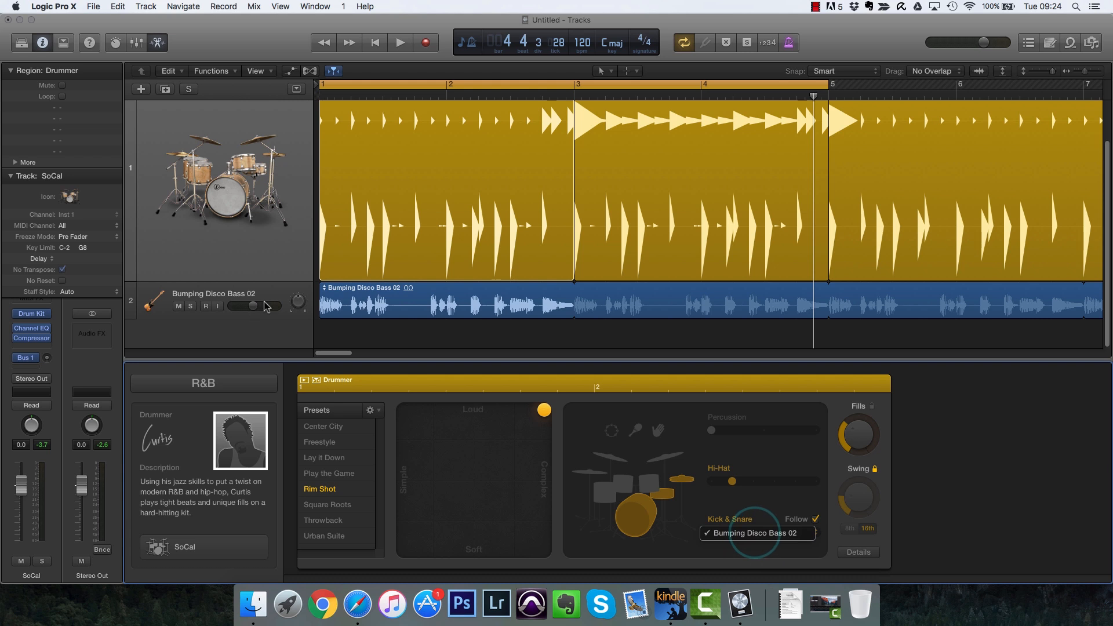
pyautogui.click(738, 535)
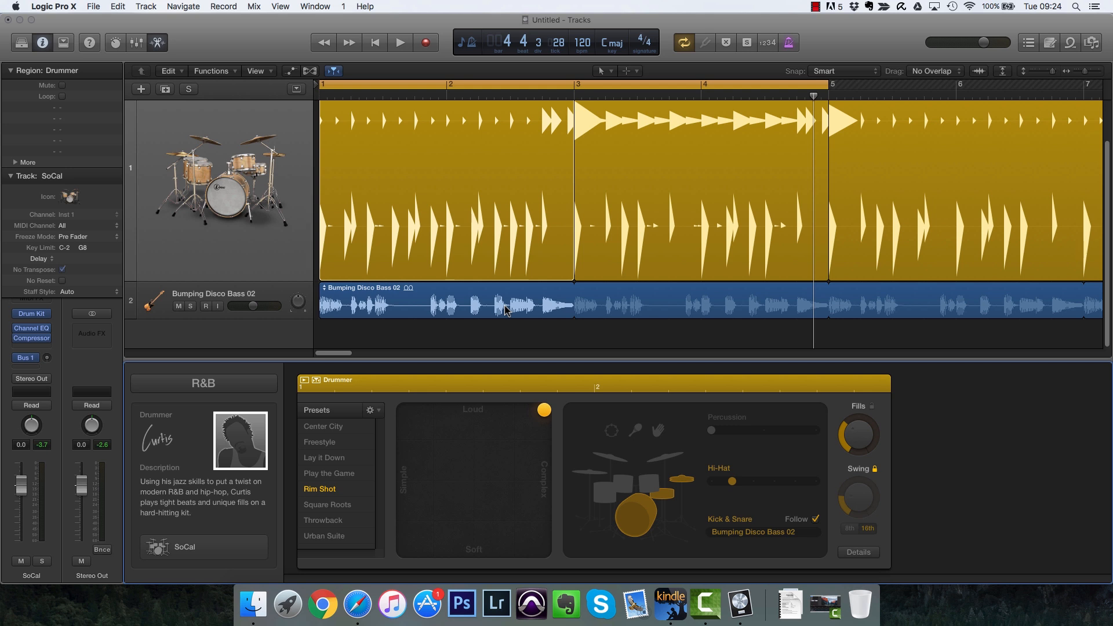
# Play the two Drummer regions with the bass to compare the kick and snare patterns with and without Follow.
pyautogui.press('space')
pyautogui.press('space')
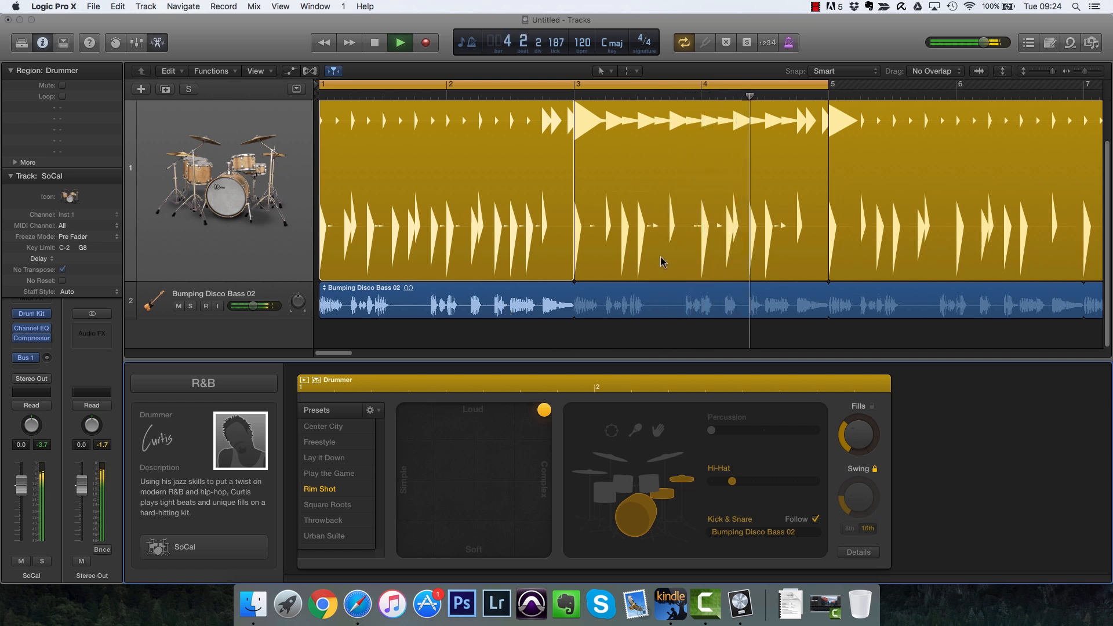
pyautogui.scroll(3, 666, 242)
pyautogui.press('space')
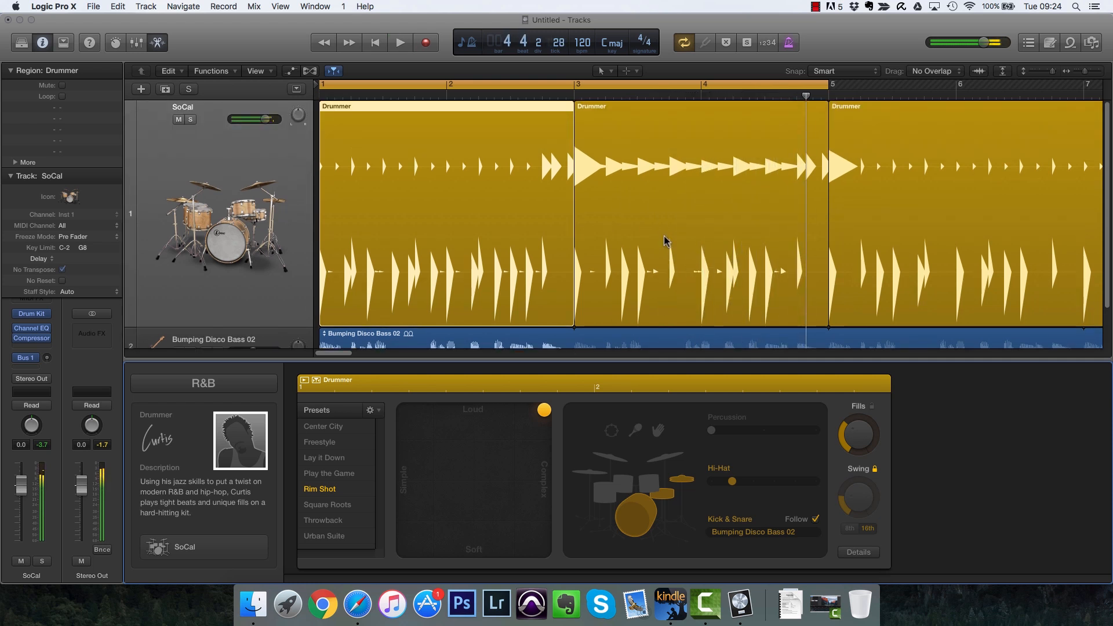
pyautogui.click(627, 247)
pyautogui.click(496, 243)
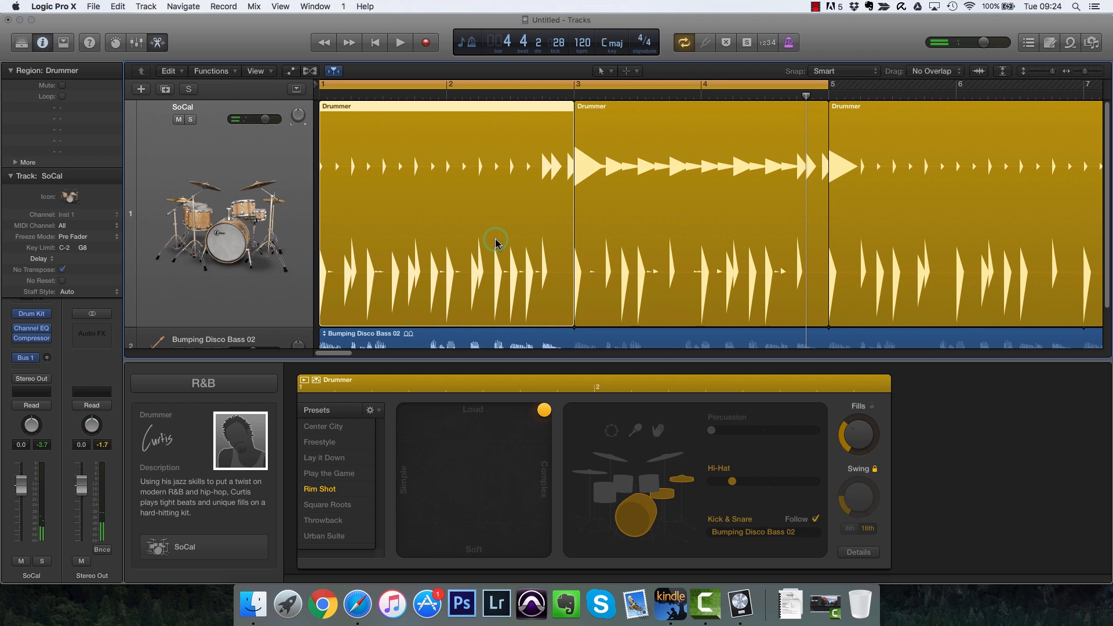
pyautogui.scroll(-2, 495, 247)
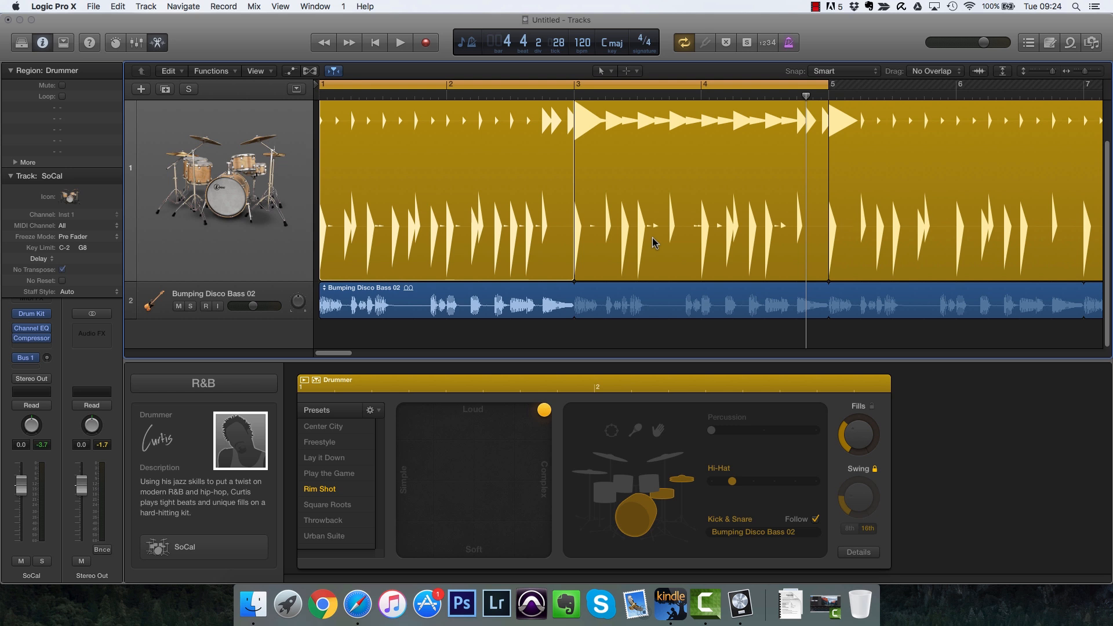
pyautogui.press('space')
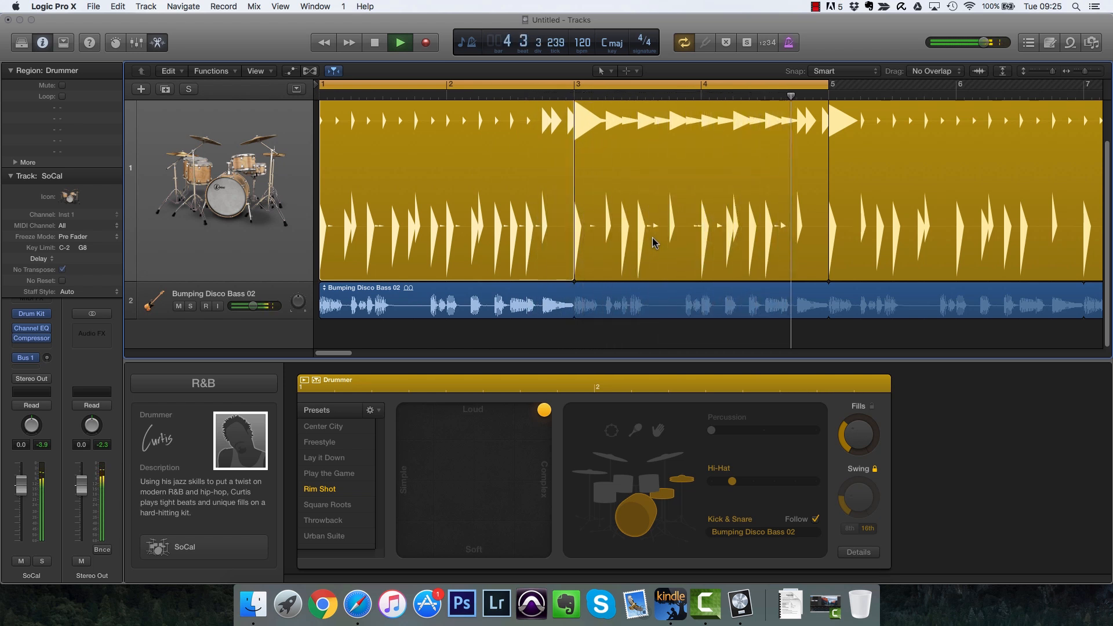
pyautogui.press('space')
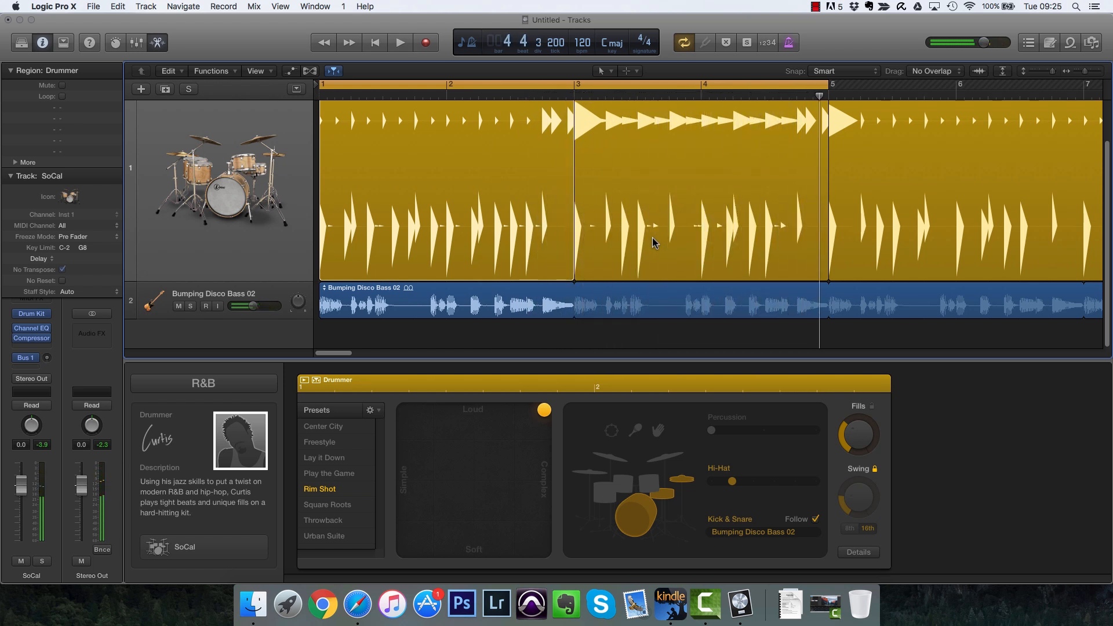
pyautogui.click(815, 520)
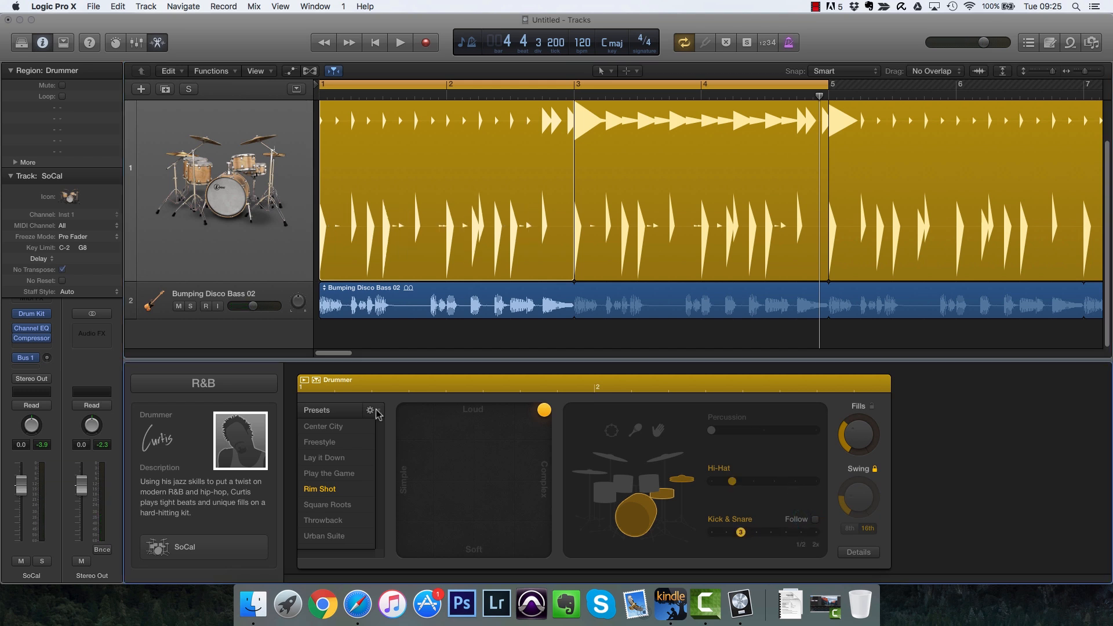
pyautogui.click(378, 413)
pyautogui.click(383, 411)
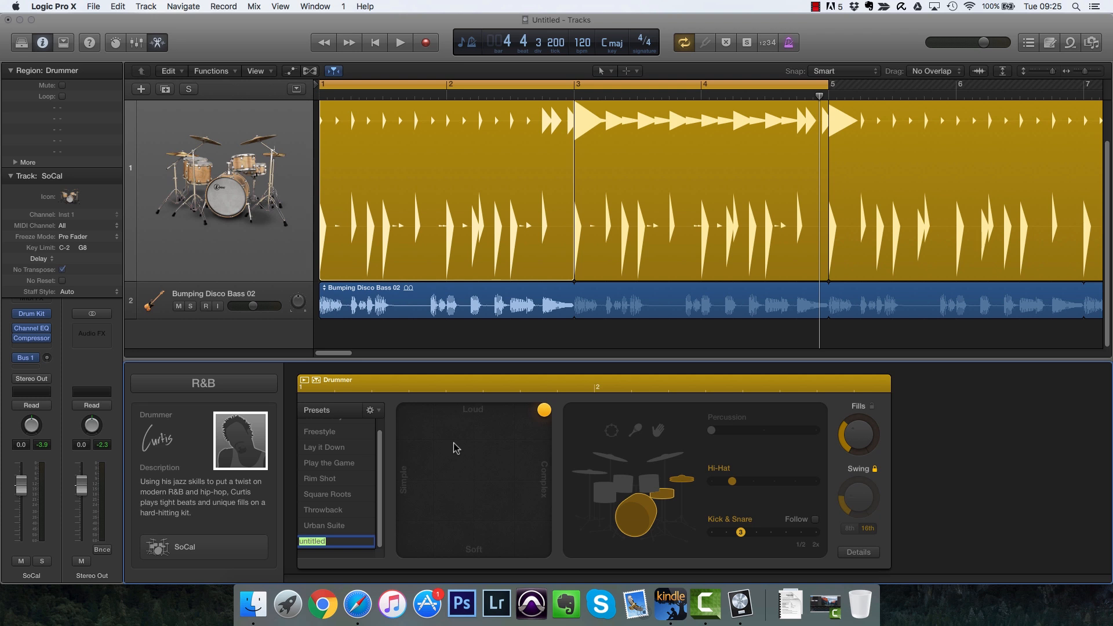
pyautogui.click(462, 239)
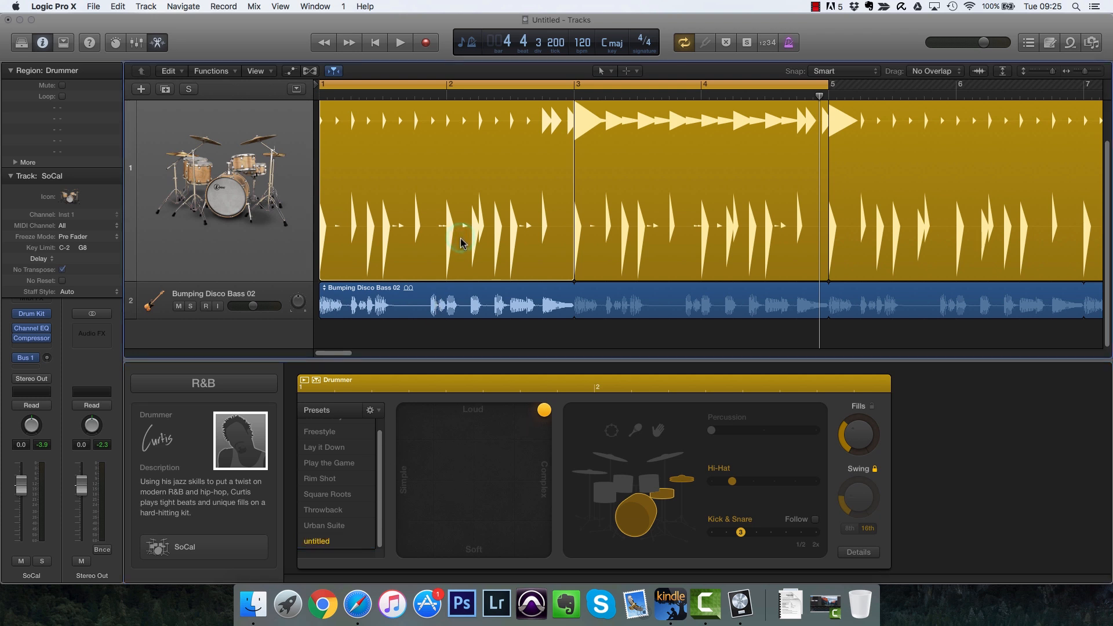
pyautogui.click(371, 410)
pyautogui.click(397, 431)
# Save a new Drummer preset, turn on Kick & Snare Follow for the first region, and name the preset Grooving With Bass.
pyautogui.click(371, 410)
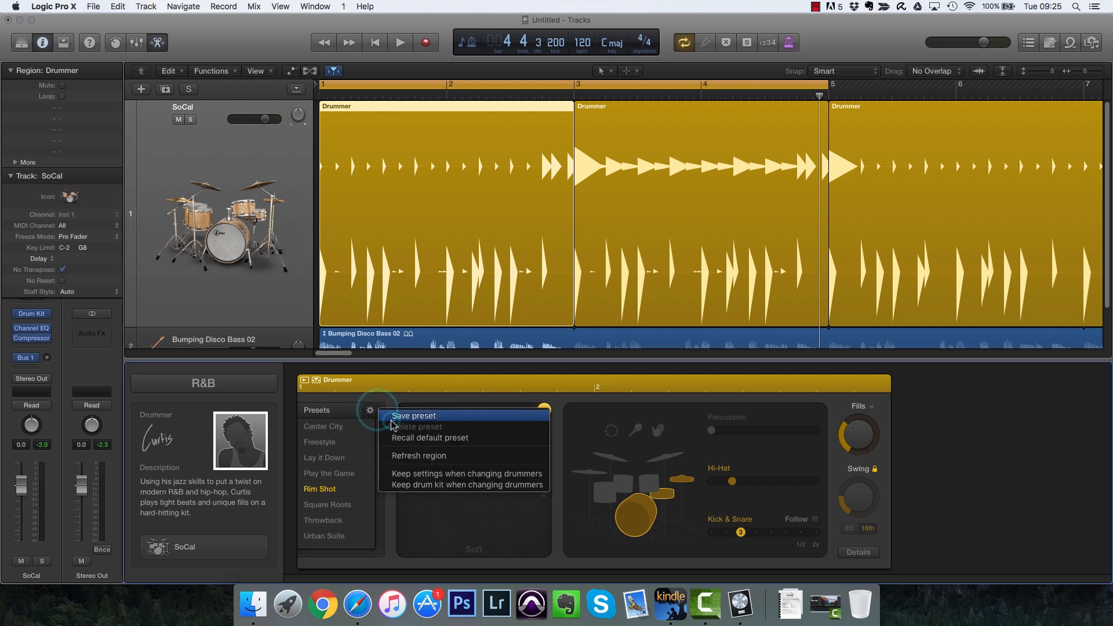
pyautogui.click(388, 416)
pyautogui.click(485, 247)
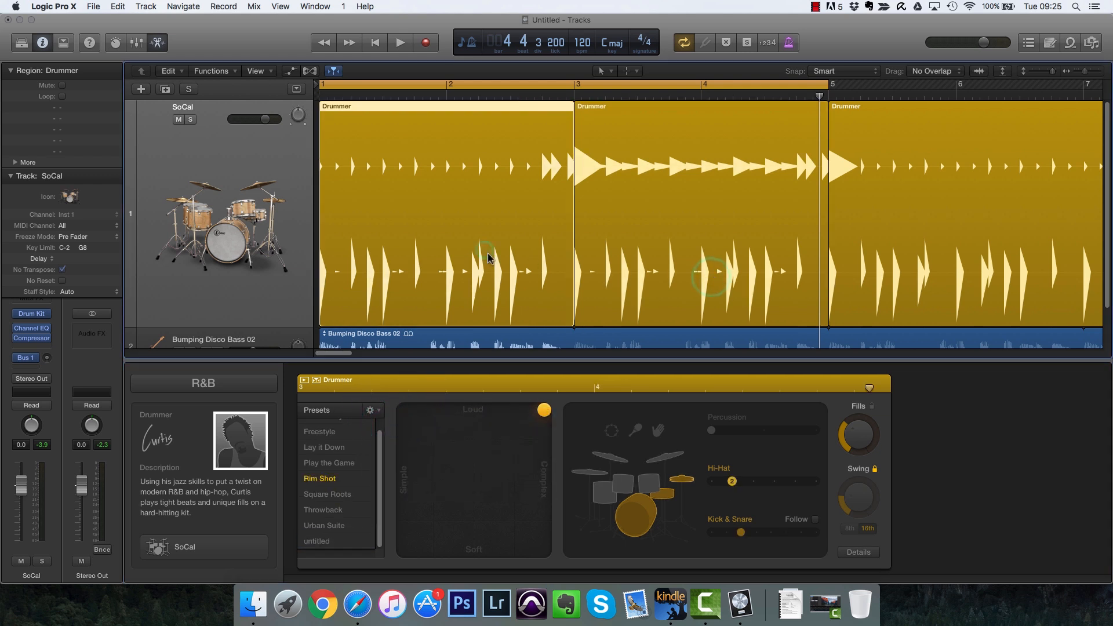
pyautogui.click(815, 519)
pyautogui.doubleClick(332, 542)
pyautogui.write('Gro')
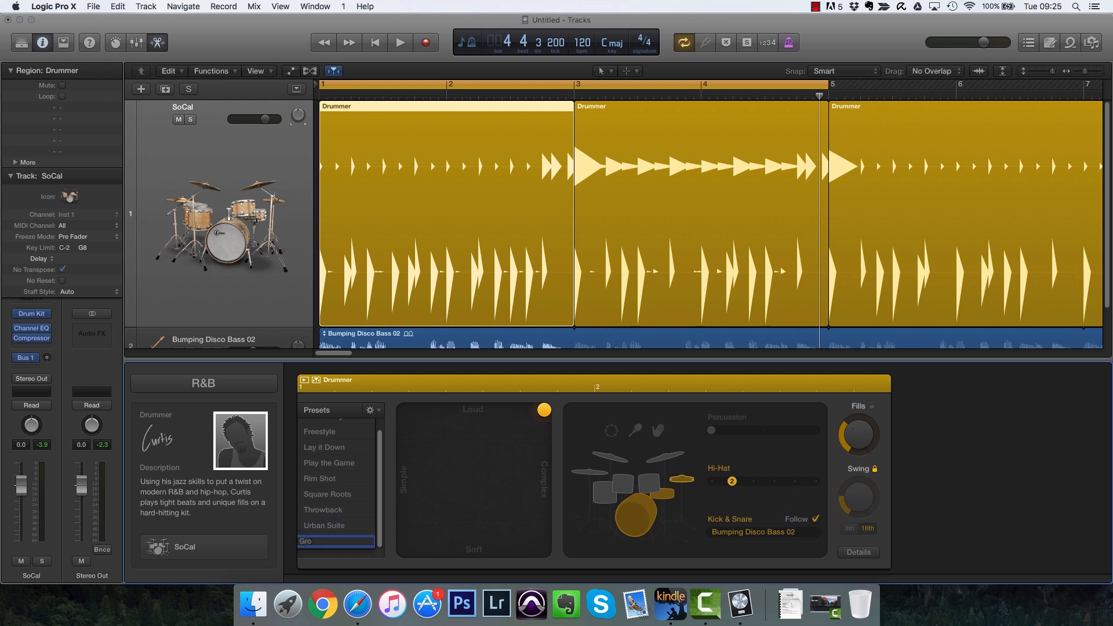
pyautogui.write('oving With Bass')
pyautogui.press('Return')
# Close and reopen the editor repeatedly from the first Drummer region and the bass region, finishing with the Drummer region's editor open.
pyautogui.doubleClick(383, 256)
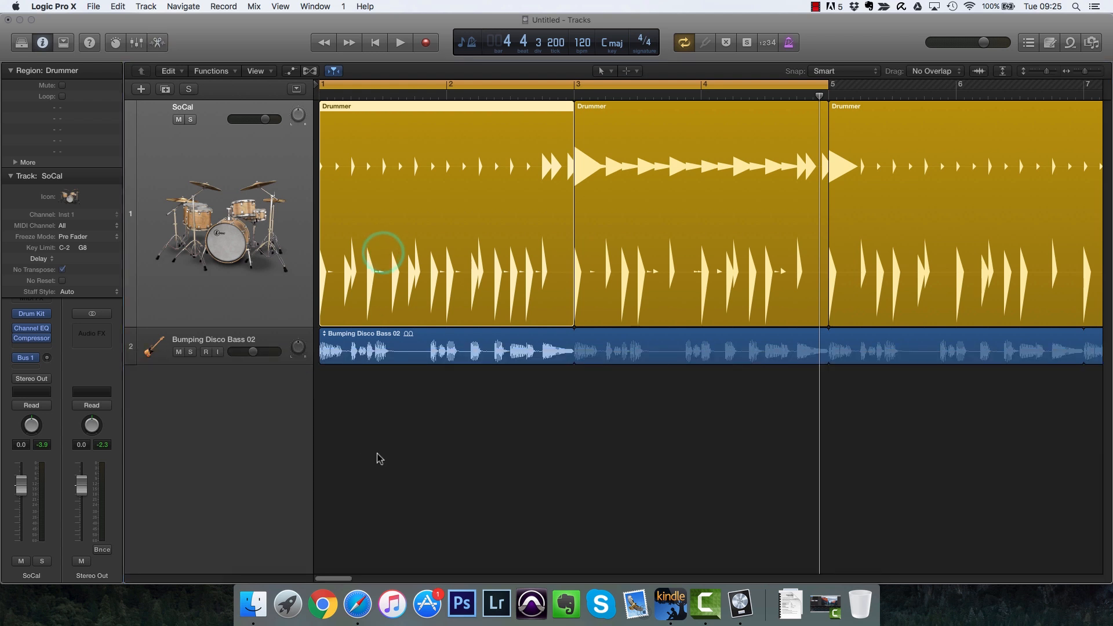
pyautogui.doubleClick(377, 270)
pyautogui.scroll(-1, 358, 491)
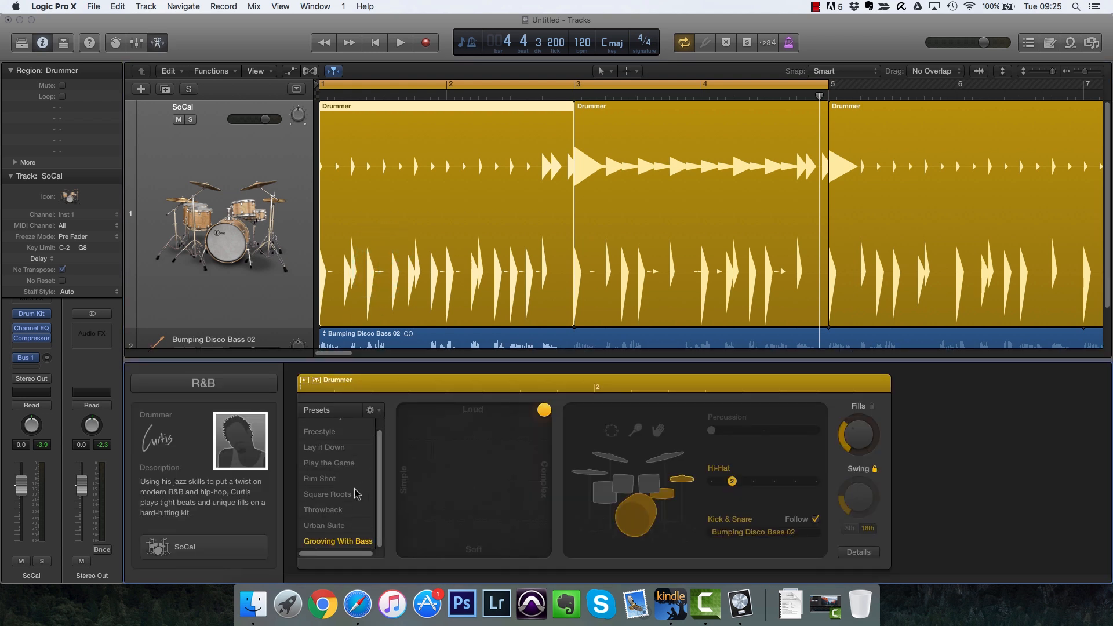
pyautogui.doubleClick(408, 263)
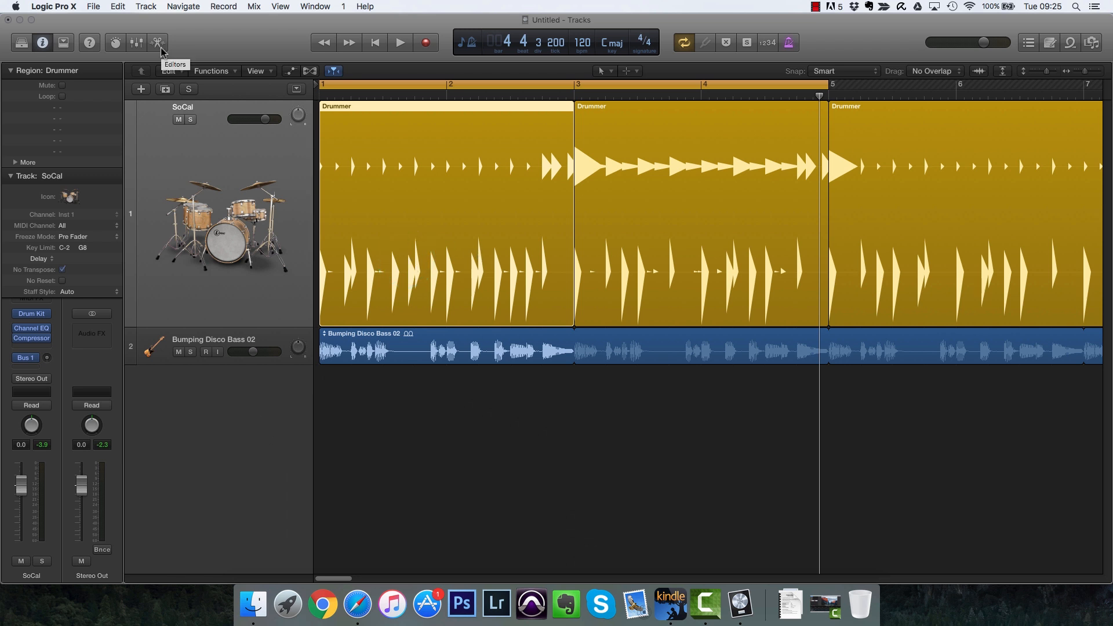
pyautogui.doubleClick(383, 356)
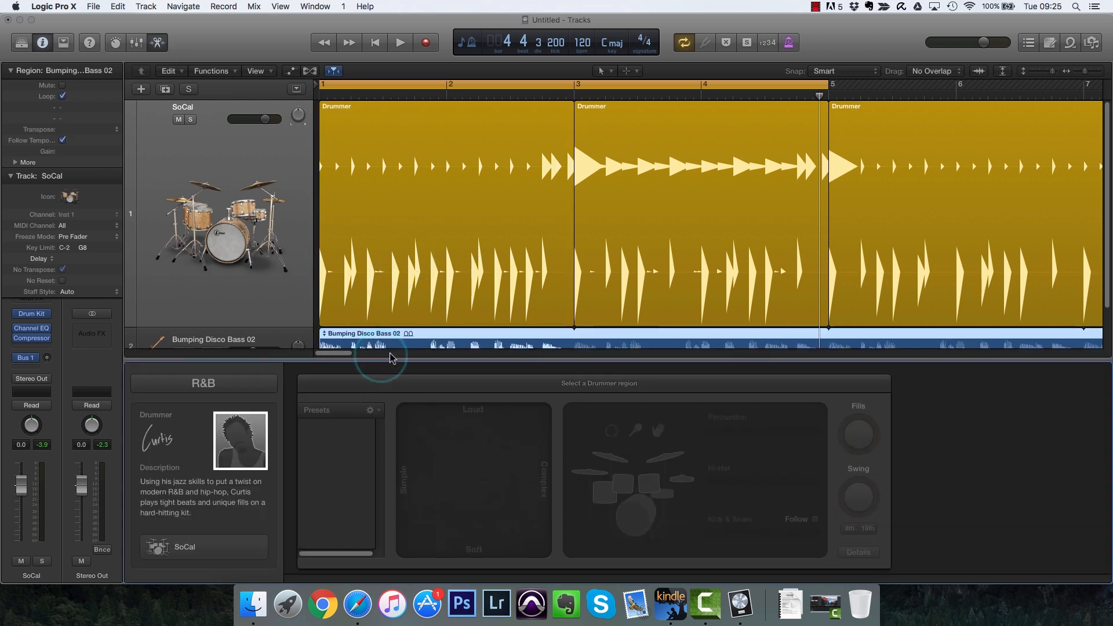
pyautogui.doubleClick(387, 355)
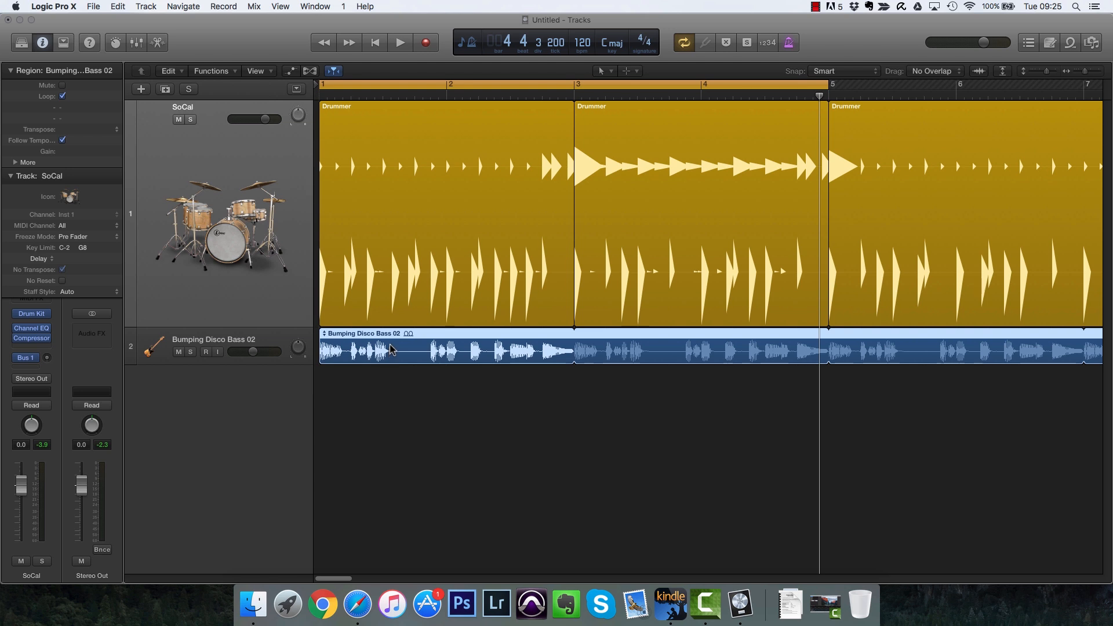
pyautogui.doubleClick(377, 292)
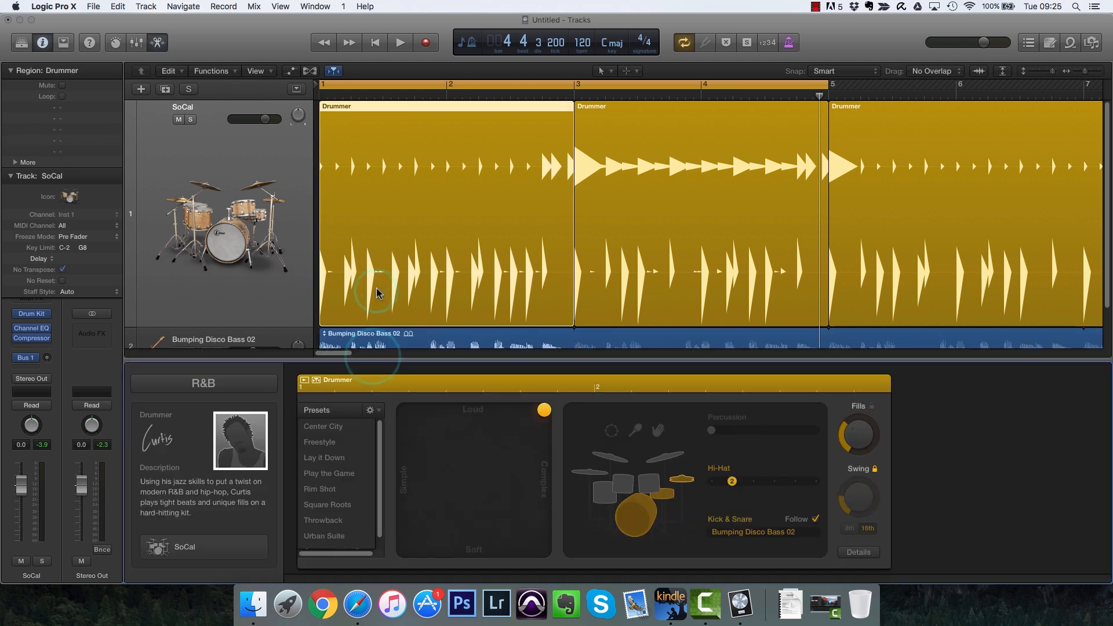
pyautogui.doubleClick(391, 298)
pyautogui.doubleClick(380, 352)
pyautogui.doubleClick(381, 352)
pyautogui.click(399, 298)
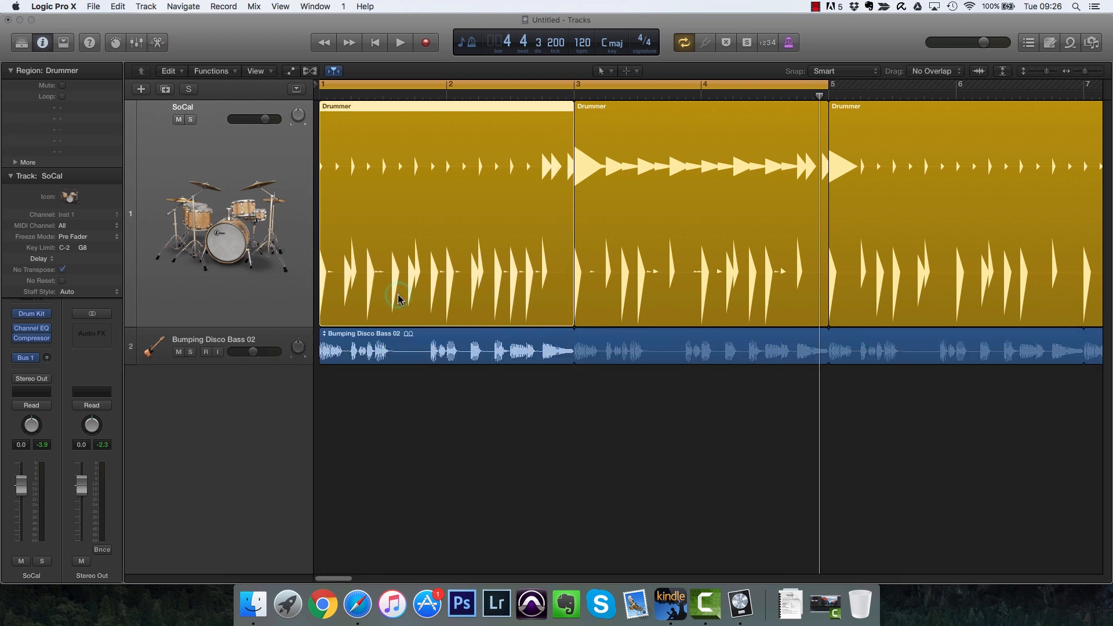
pyautogui.doubleClick(399, 298)
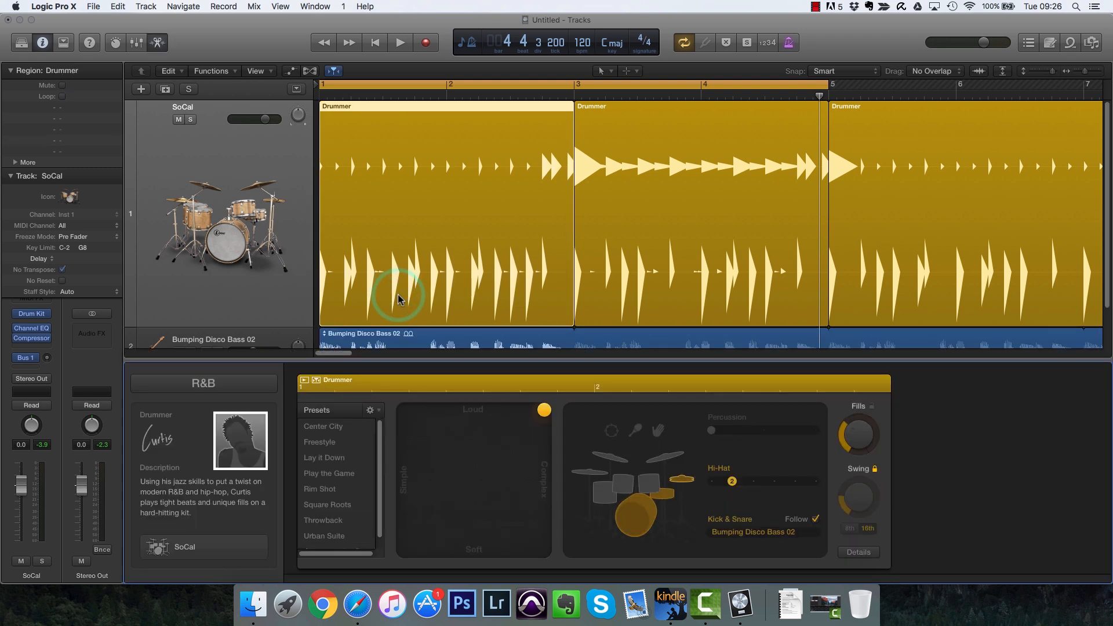
pyautogui.click(157, 44)
pyautogui.click(158, 44)
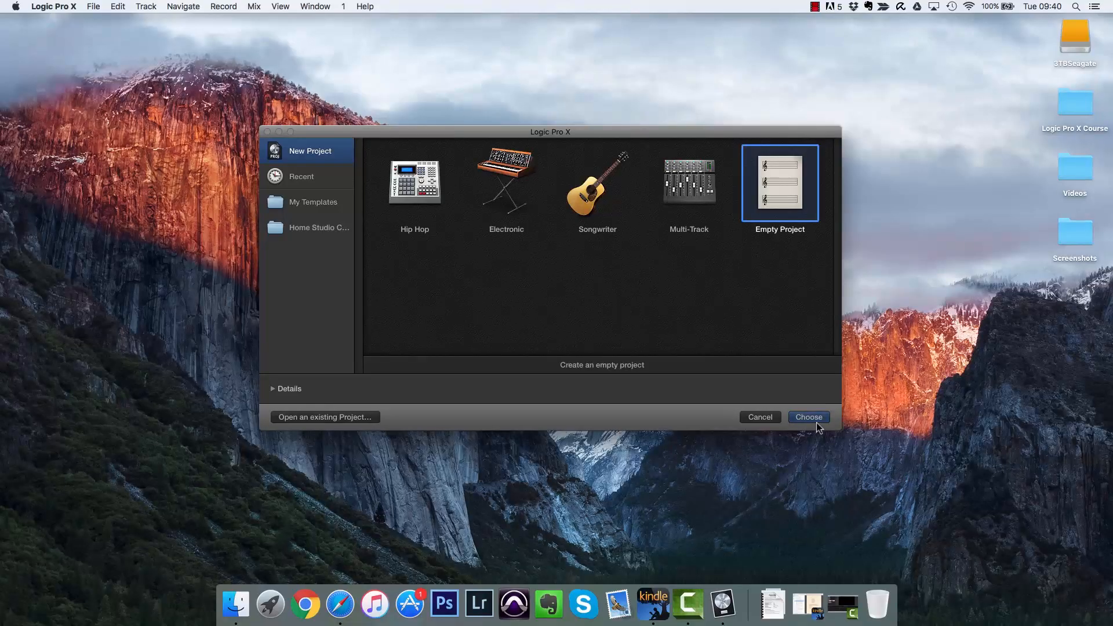
# Create an empty project with one Drummer track in the Rock genre.
pyautogui.click(809, 415)
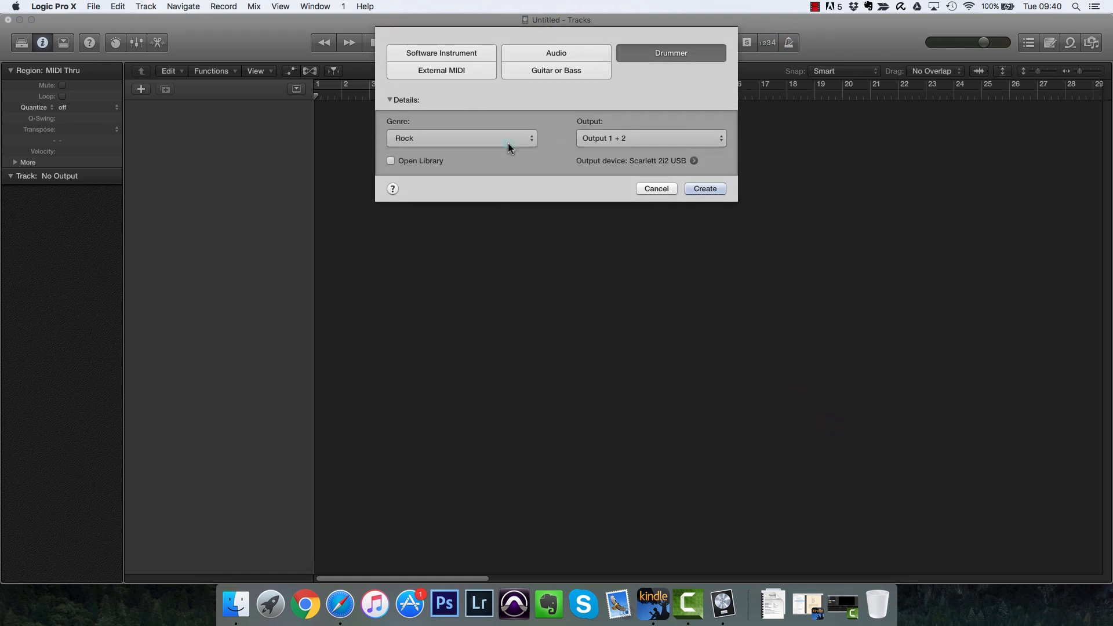
pyautogui.click(505, 141)
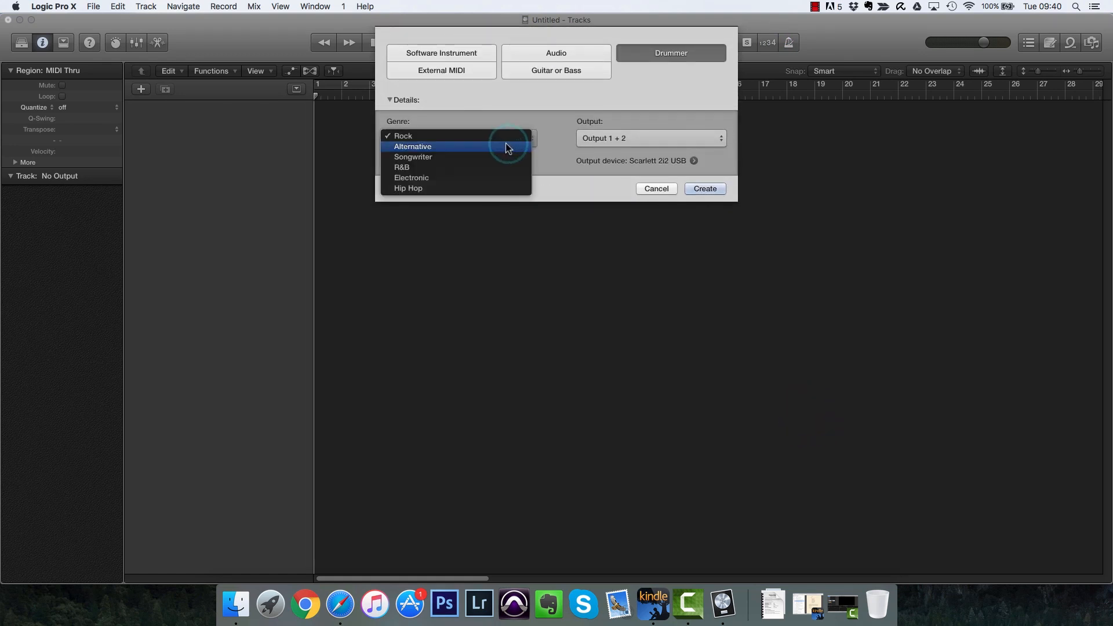
pyautogui.click(457, 138)
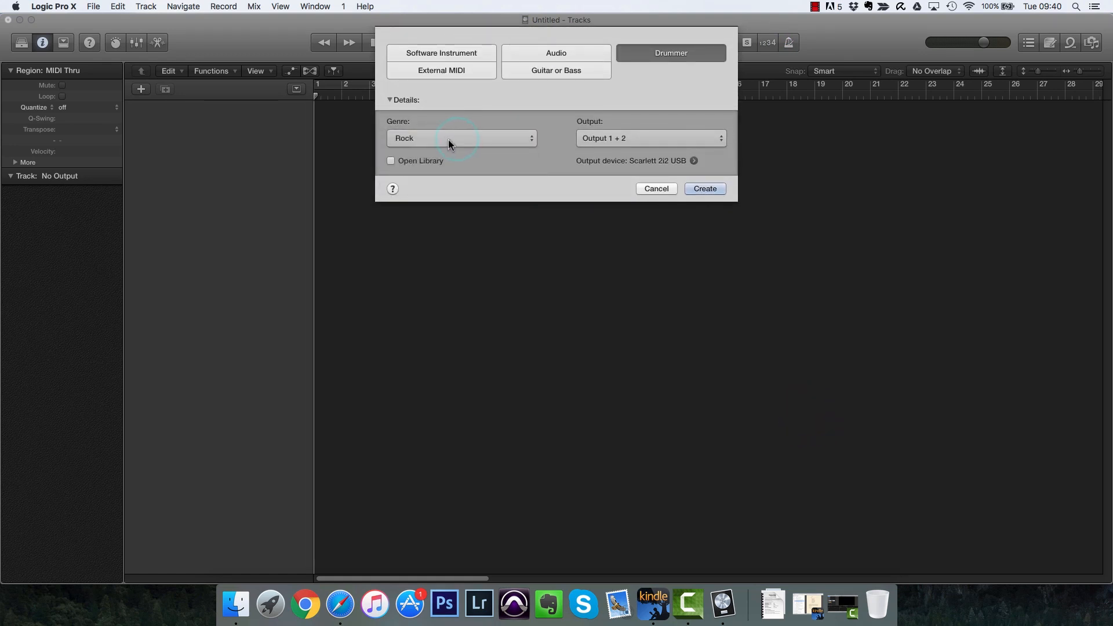
pyautogui.click(701, 189)
pyautogui.click(182, 380)
pyautogui.click(166, 384)
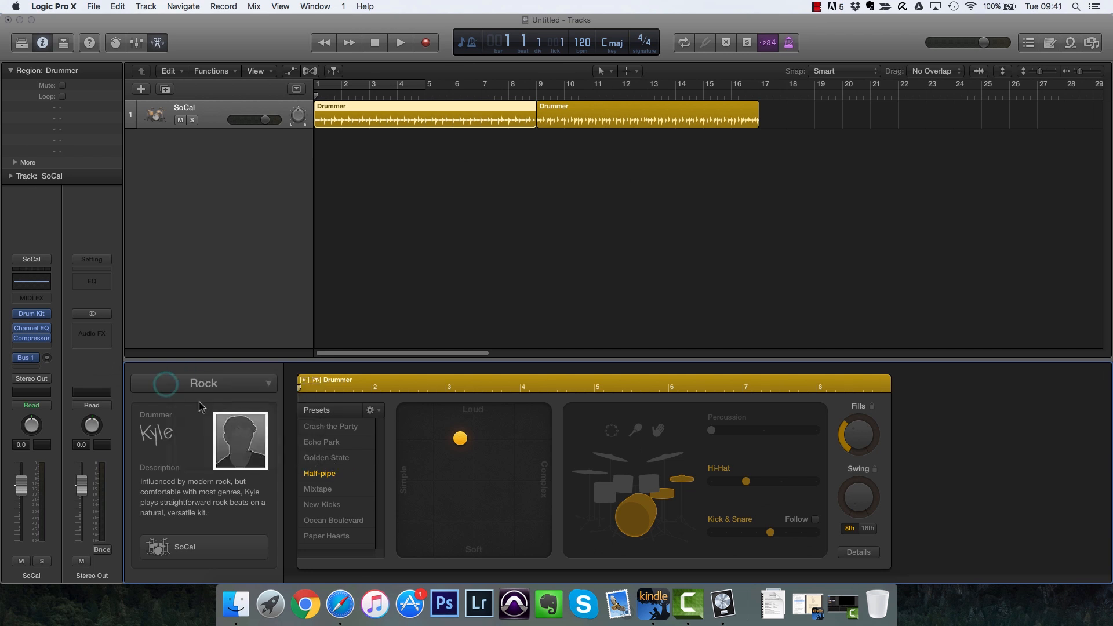
# Apply the Mixtape preset to the first Drummer region and play it briefly.
pyautogui.click(324, 490)
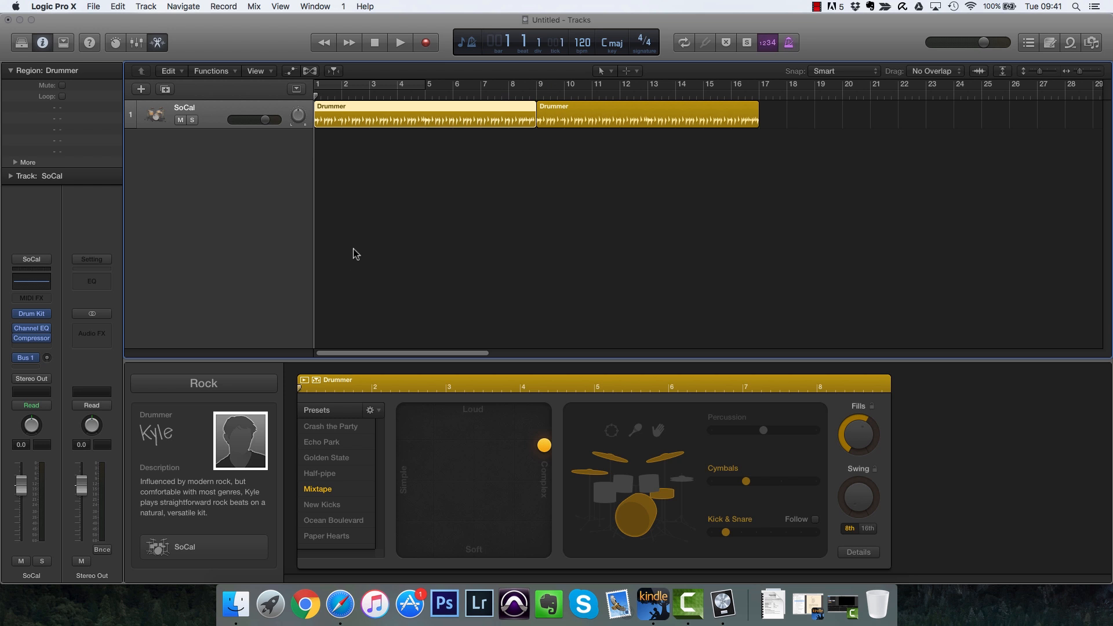
pyautogui.press('space')
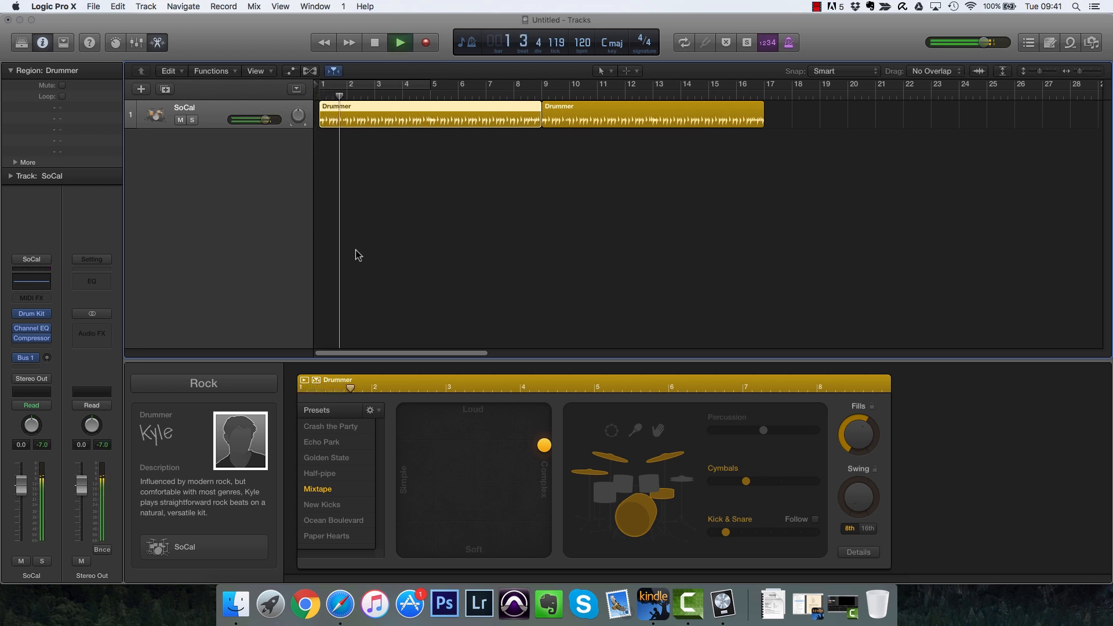
pyautogui.press('space')
# Shorten the first Drummer region to end at bar 5 and split it at bar 4.
pyautogui.click(539, 107)
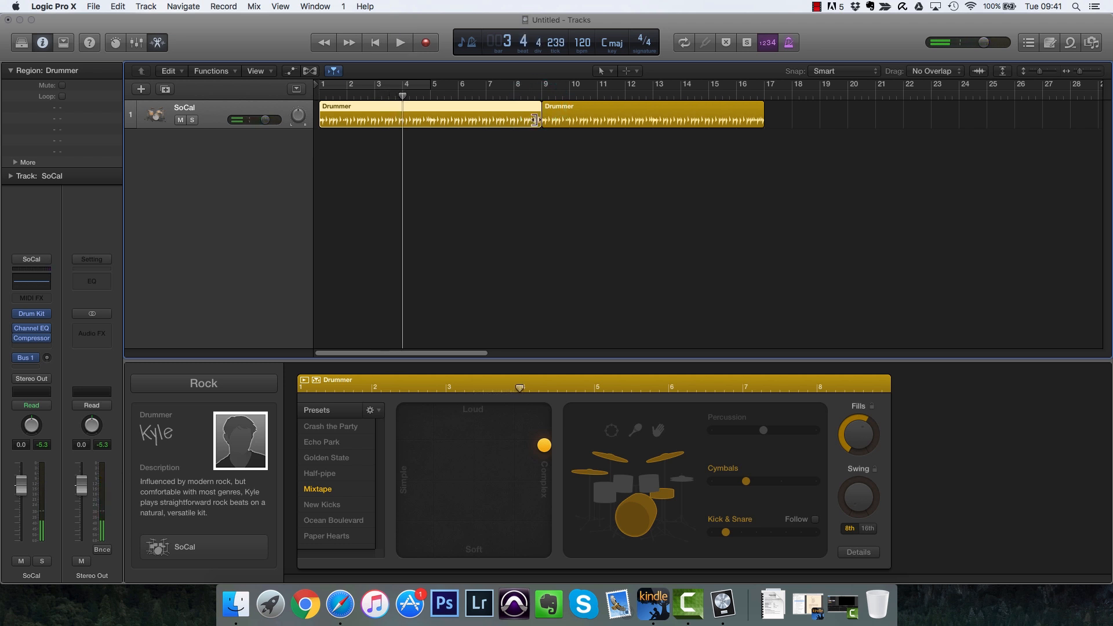
pyautogui.moveTo(537, 121); pyautogui.dragTo(423, 124)
pyautogui.press('t')
pyautogui.press('t')
pyautogui.press('t')
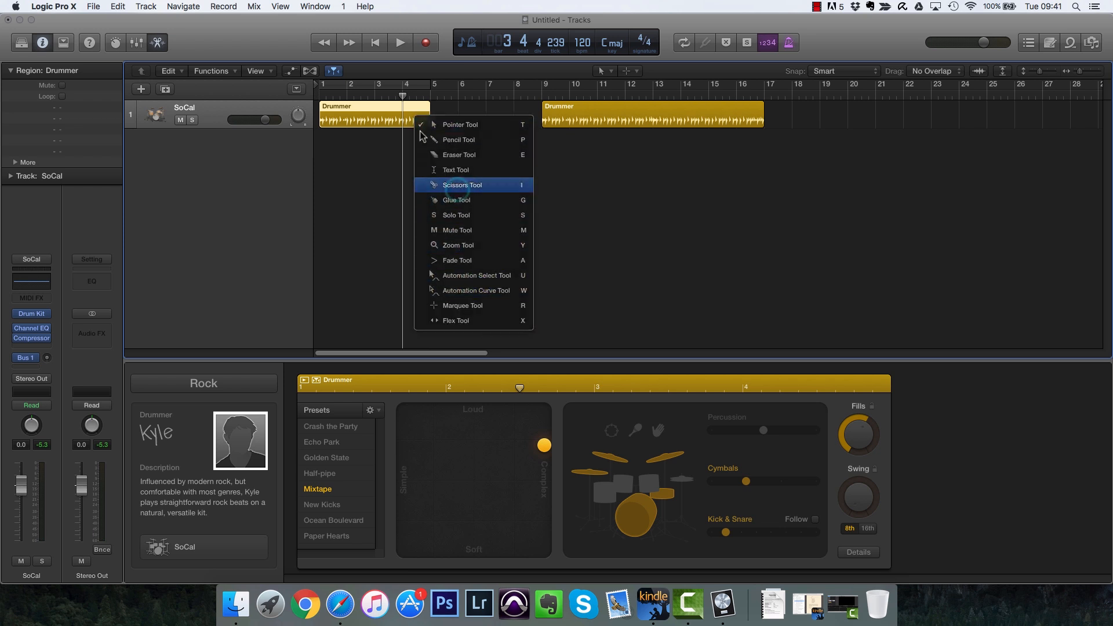
pyautogui.click(459, 186)
pyautogui.click(404, 122)
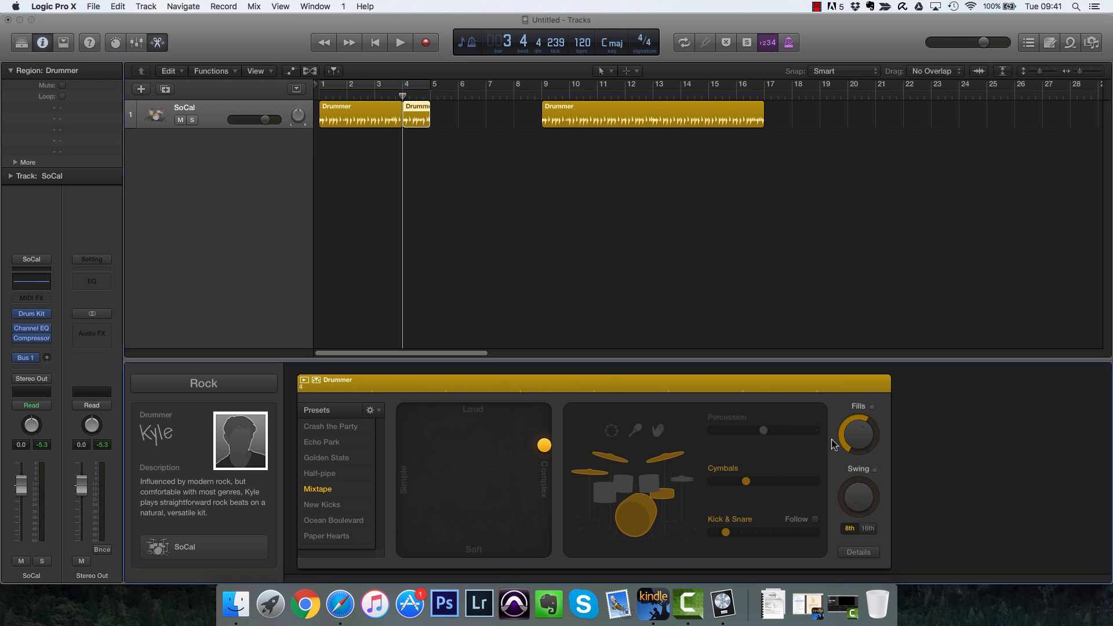
# Raise the fills to maximum on the one-bar region at bar 4 and make its playing slightly louder.
pyautogui.moveTo(854, 442); pyautogui.dragTo(862, 311)
pyautogui.click(395, 94)
pyautogui.moveTo(541, 444); pyautogui.dragTo(544, 434)
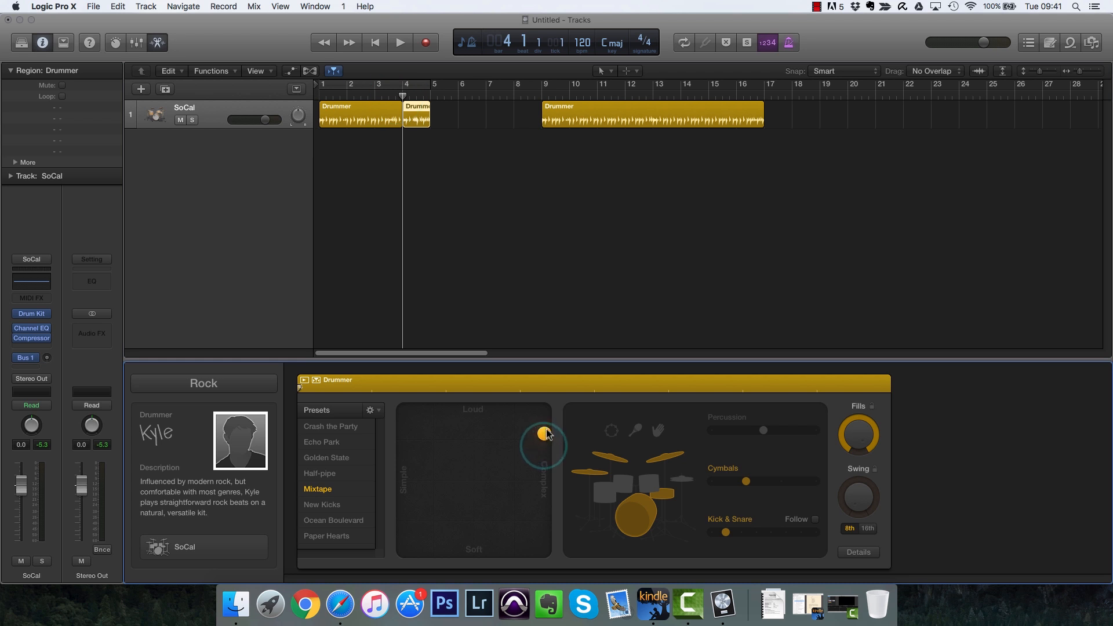
# Make the first Drummer region softer and play the transition into the one-bar fill region.
pyautogui.click(394, 120)
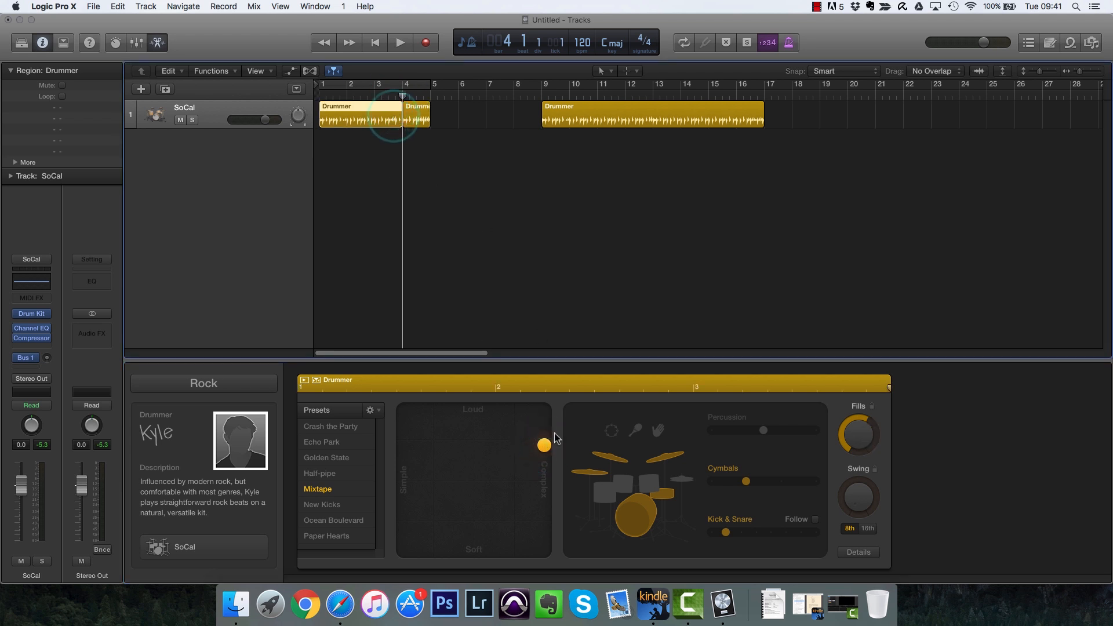
pyautogui.moveTo(544, 444); pyautogui.dragTo(545, 466)
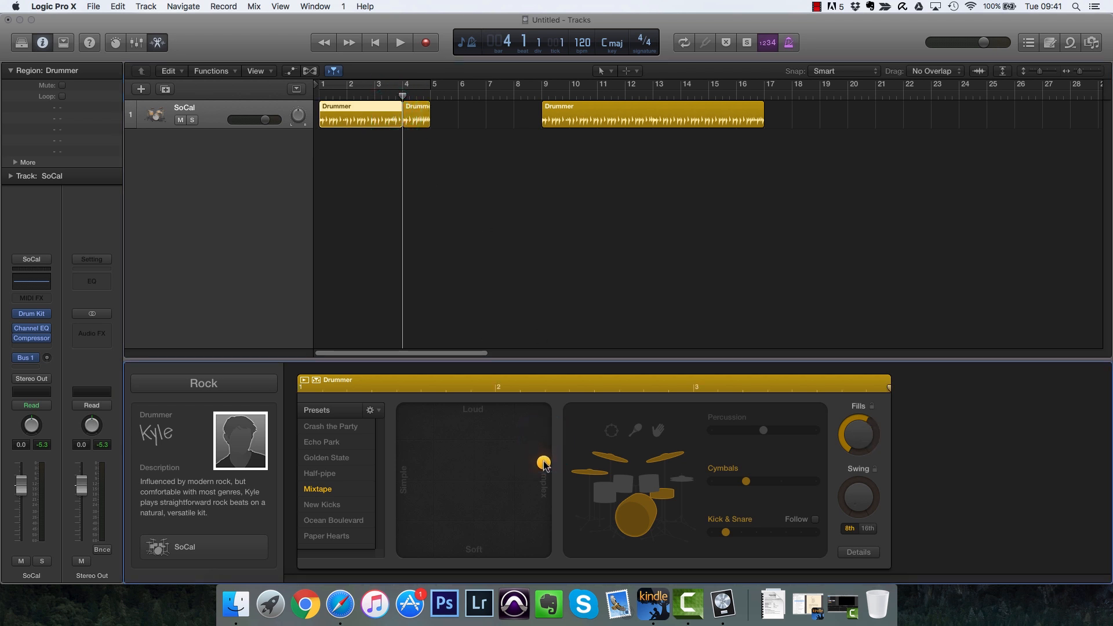
pyautogui.click(371, 88)
pyautogui.press('space')
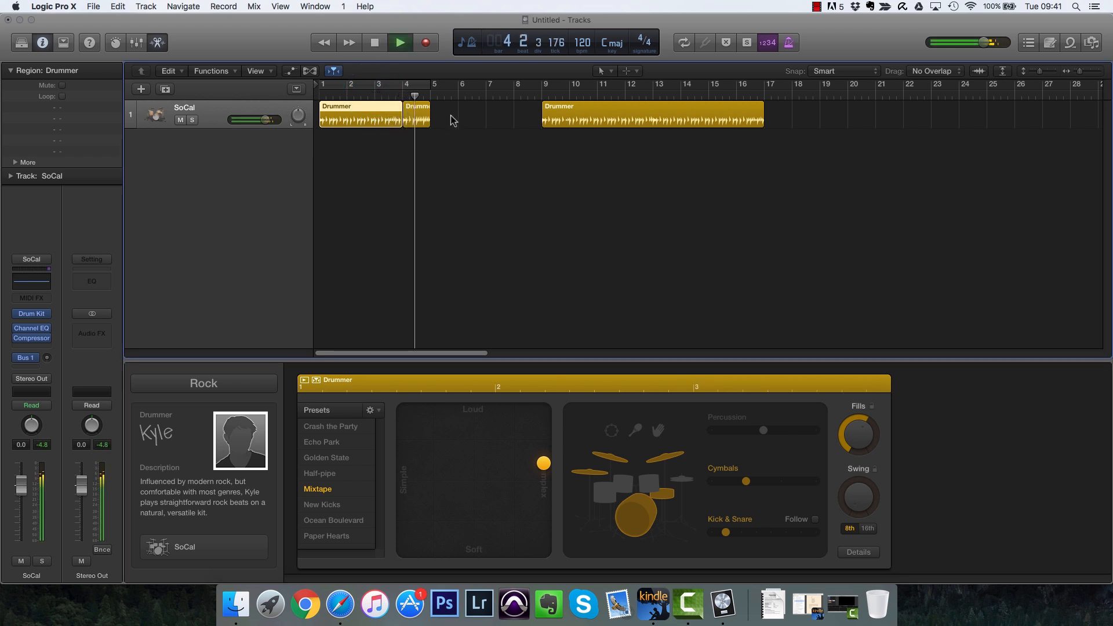
pyautogui.press('space')
# Move the eight-bar Drummer region to bar 5 and give it the New Kicks preset with a simpler, softer feel.
pyautogui.moveTo(566, 121); pyautogui.dragTo(456, 124)
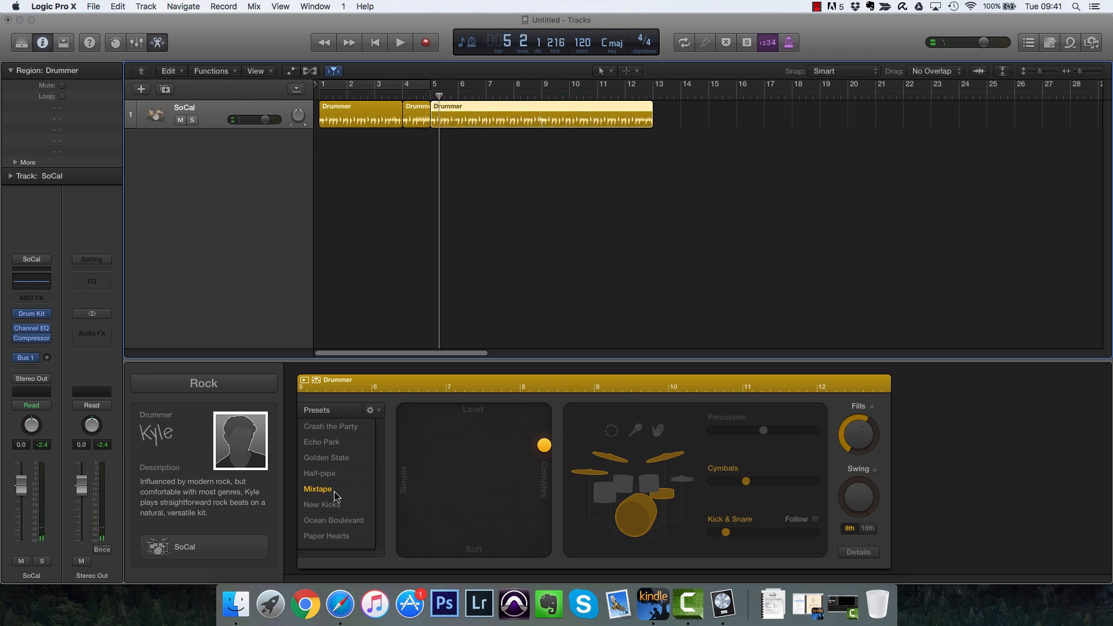
pyautogui.click(325, 506)
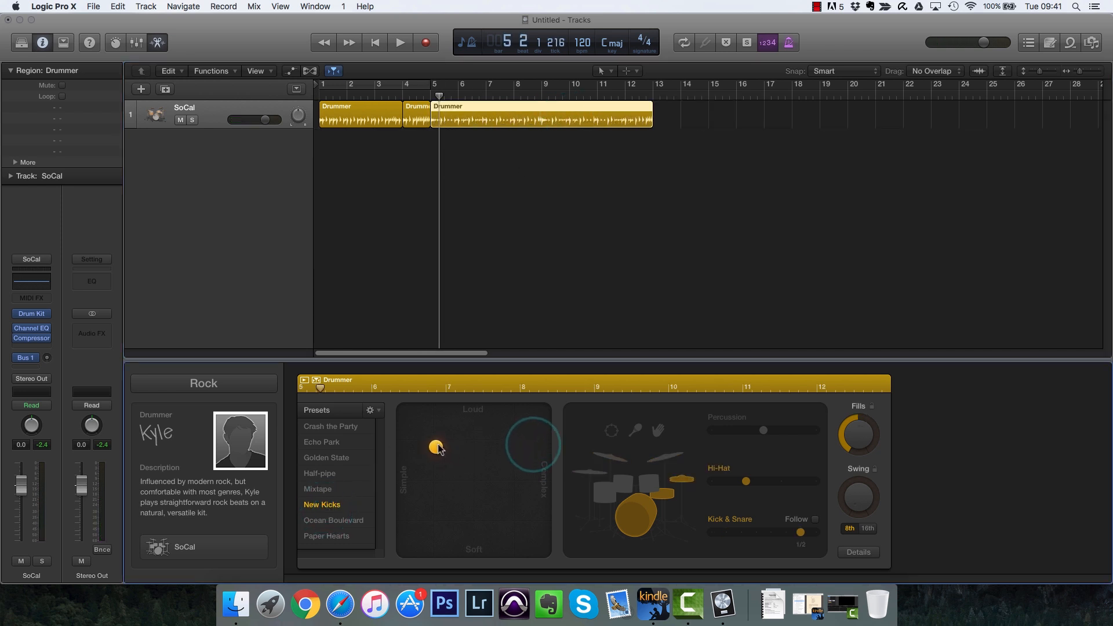
pyautogui.moveTo(436, 449); pyautogui.dragTo(430, 463)
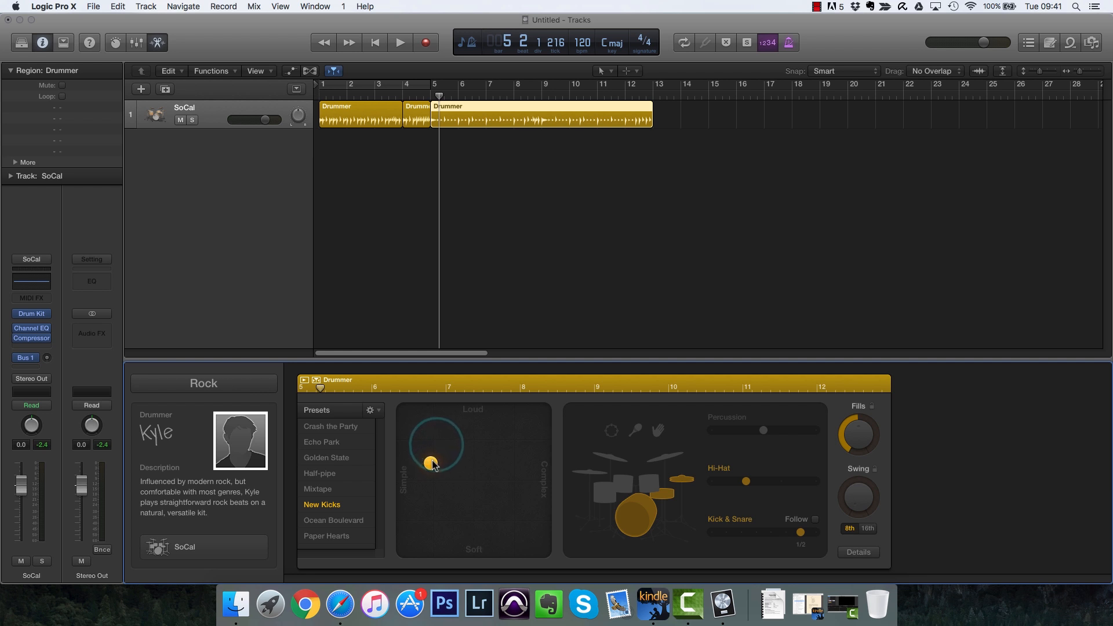
# Play the fill into the bar 5 region while making that region louder and its Kick & Snare pattern simpler.
pyautogui.press('space')
pyautogui.doubleClick(417, 94)
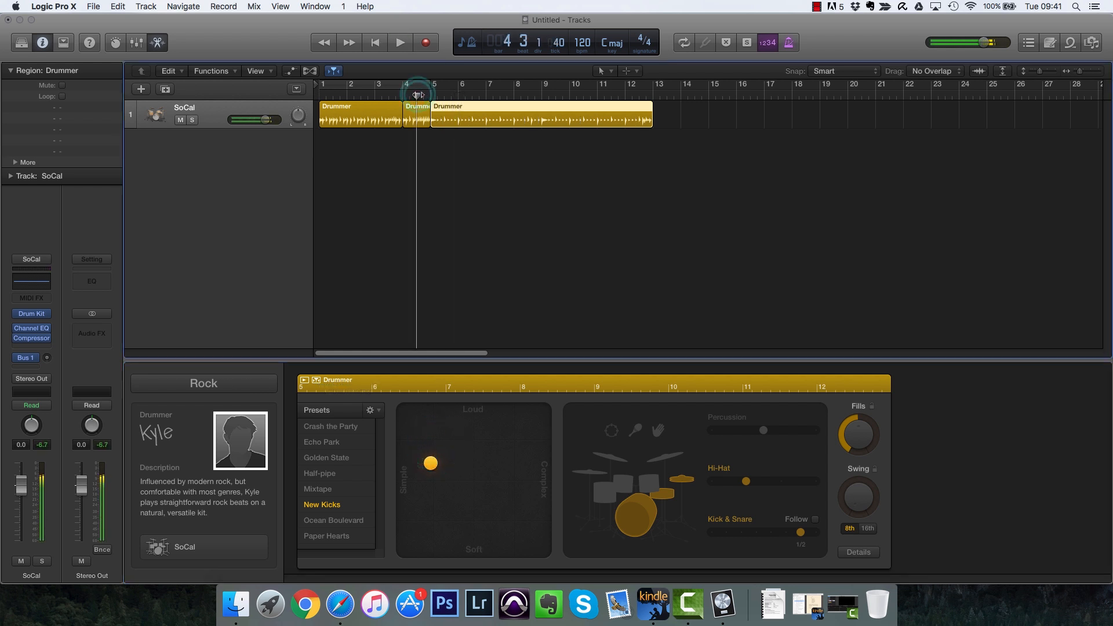
pyautogui.press('space')
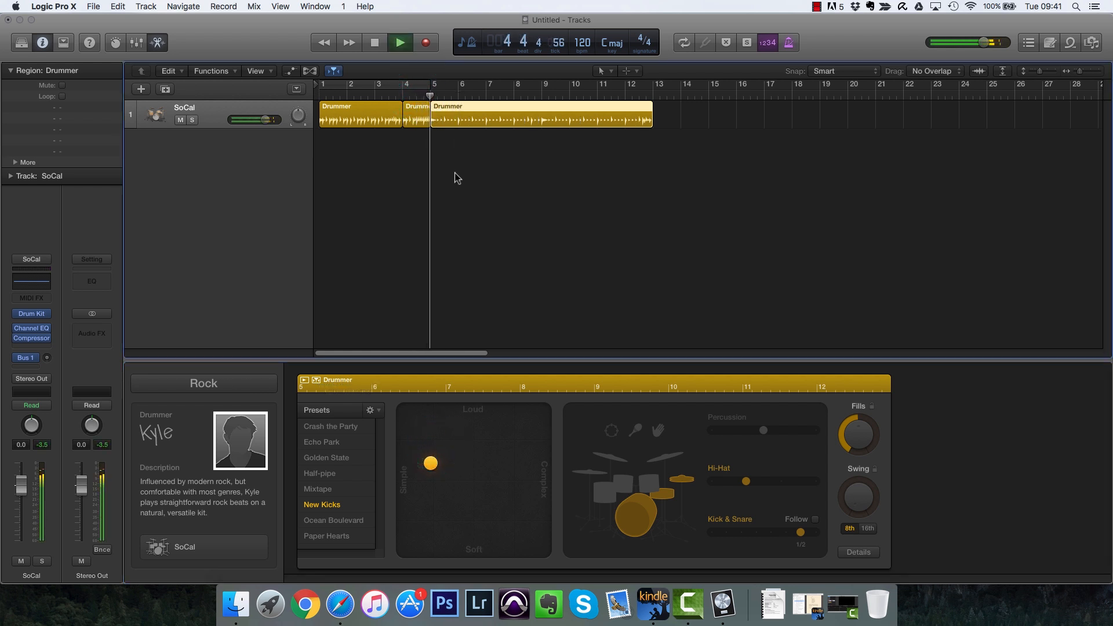
pyautogui.moveTo(433, 462); pyautogui.dragTo(435, 451)
pyautogui.moveTo(801, 533); pyautogui.dragTo(770, 533)
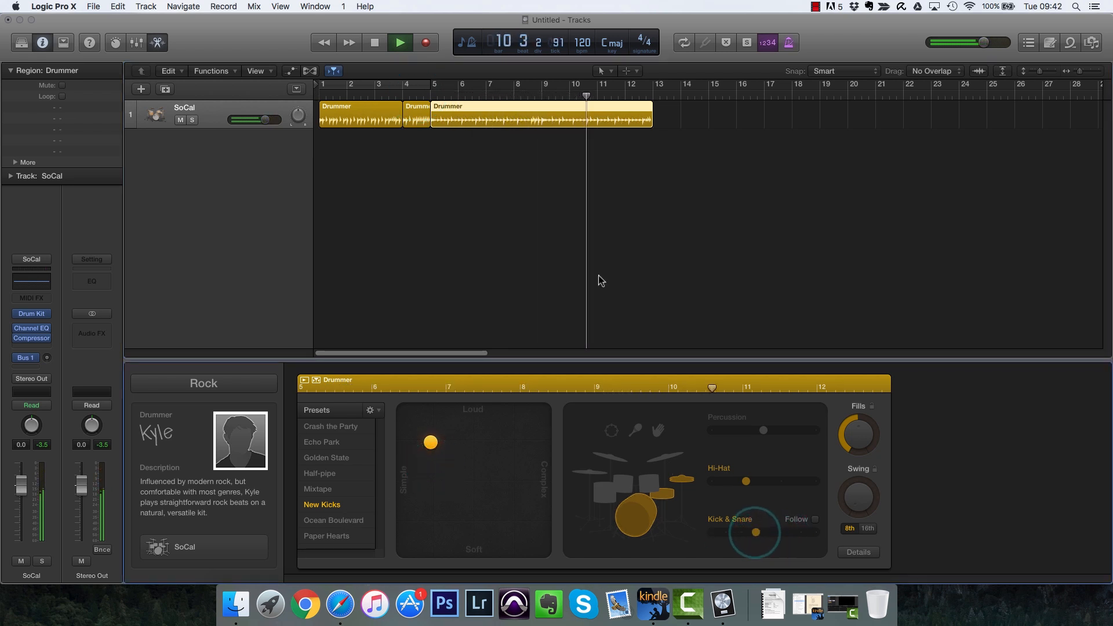
# Apply the Golden State preset to the bar 5 region, make it slightly louder, and audition it.
pyautogui.click(327, 457)
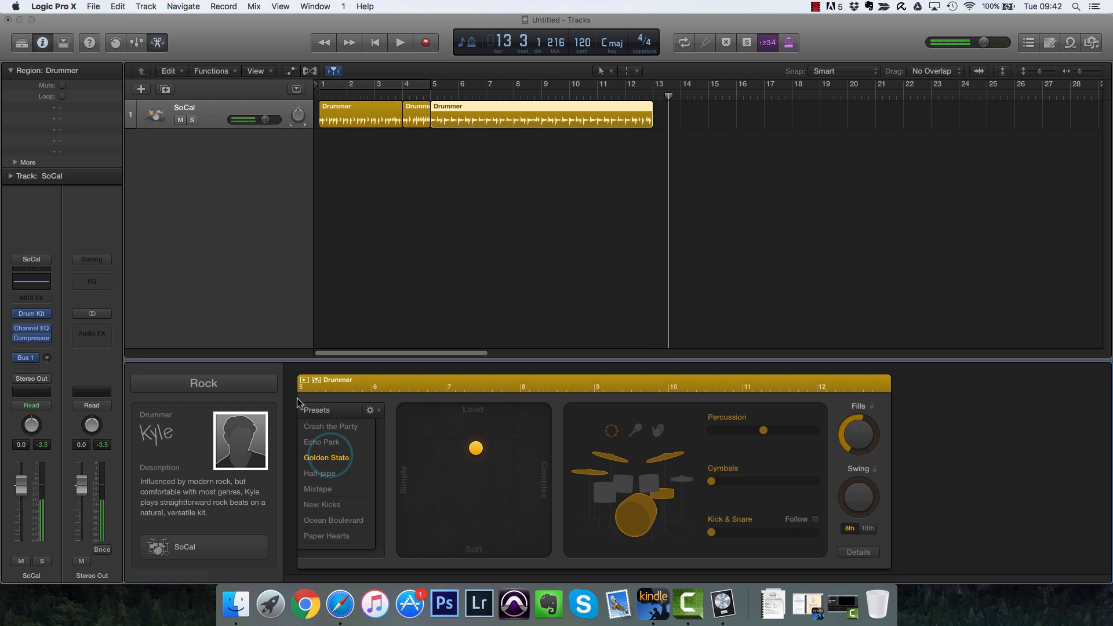
pyautogui.click(305, 380)
pyautogui.moveTo(475, 448); pyautogui.dragTo(475, 440)
pyautogui.press('space')
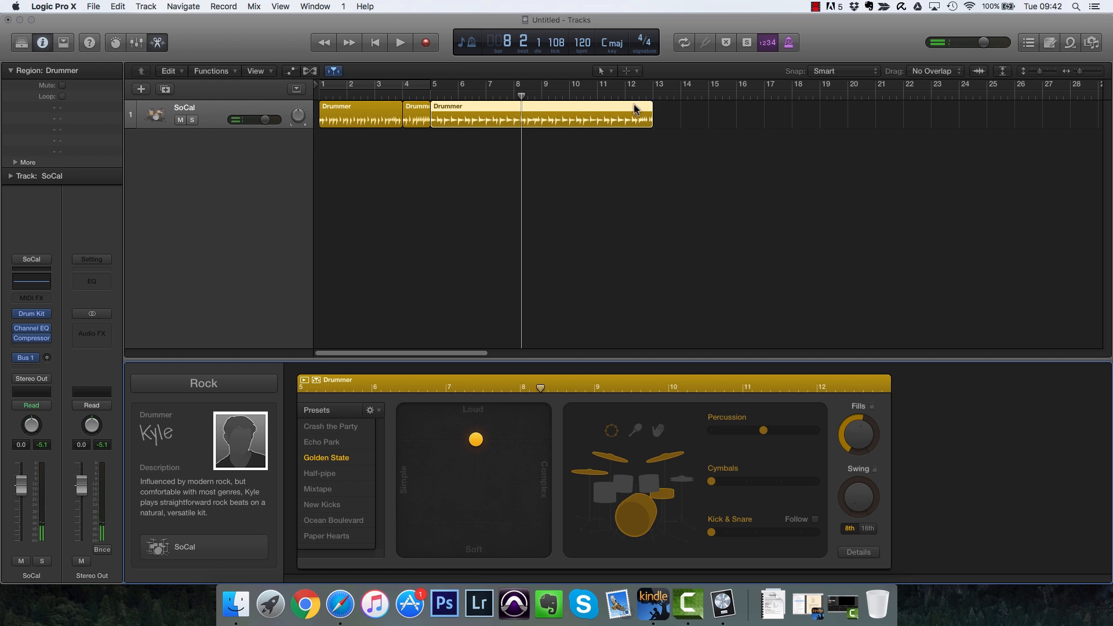
# Create a new Drummer region at bar 13, directly after the existing regions.
pyautogui.click(652, 93)
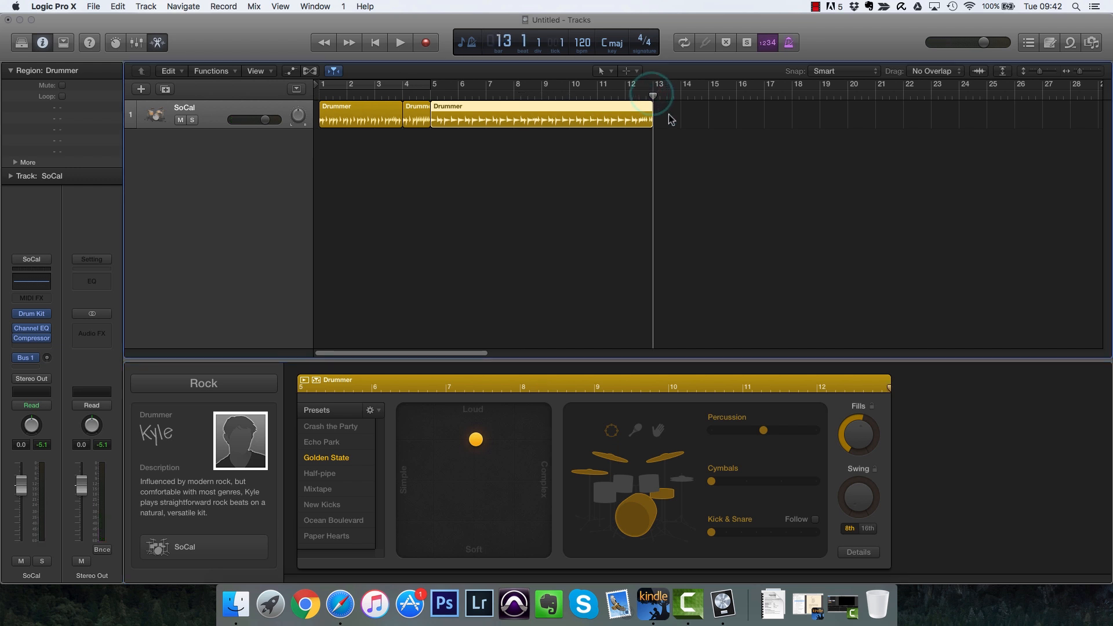
pyautogui.click(664, 113)
pyautogui.click(618, 109)
pyautogui.rightClick(676, 118)
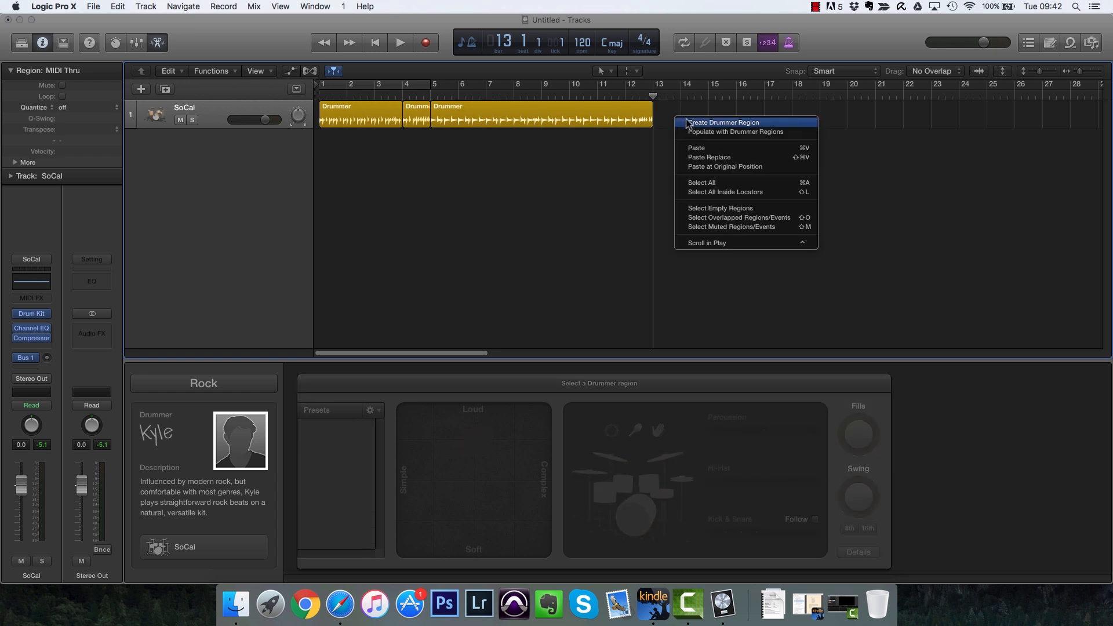
pyautogui.click(689, 123)
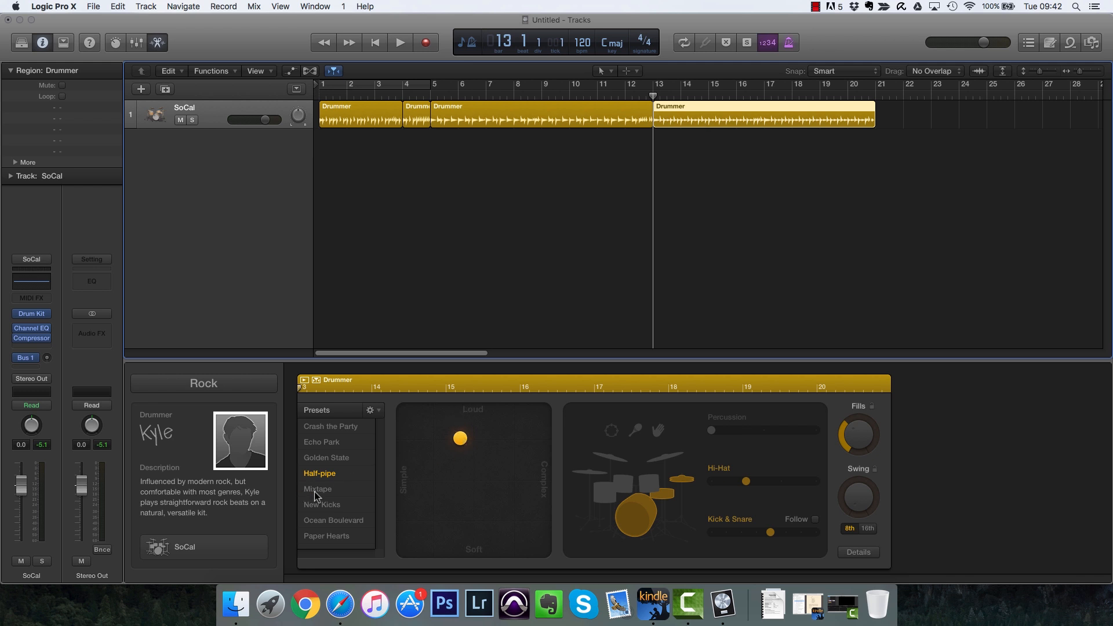
# Apply the Paper Hearts preset to the bar 13 region, make its pattern simpler, and start playing it.
pyautogui.click(325, 534)
pyautogui.moveTo(500, 460); pyautogui.dragTo(432, 521)
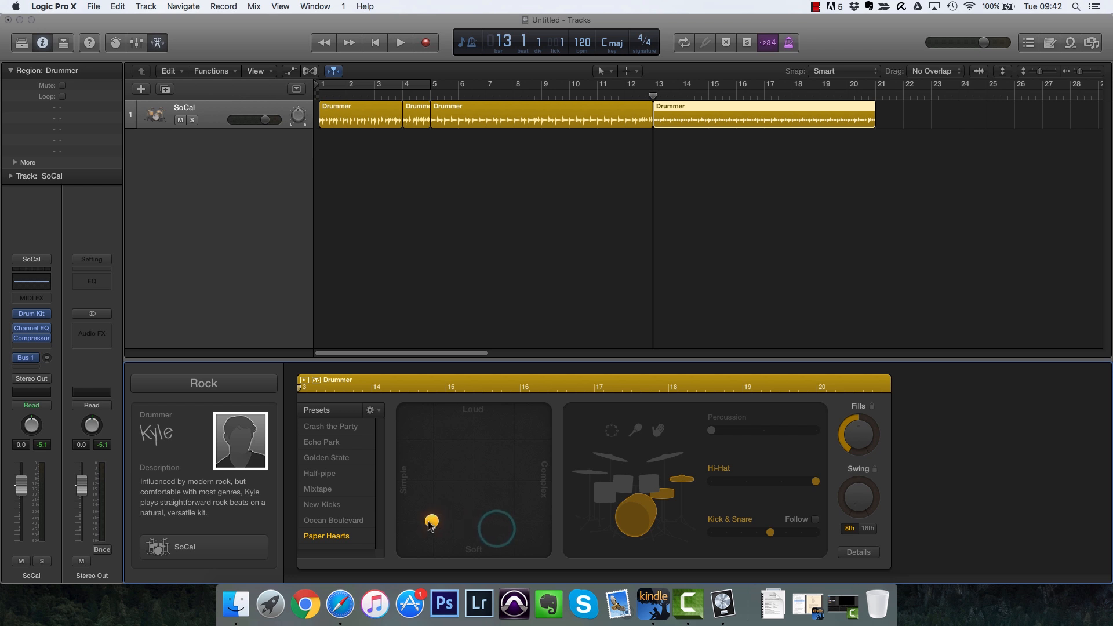
pyautogui.press('space')
# Set the bar 13 region's Hi-Hat to variation 3 and reduce its fills to a low amount.
pyautogui.moveTo(816, 481); pyautogui.dragTo(785, 486)
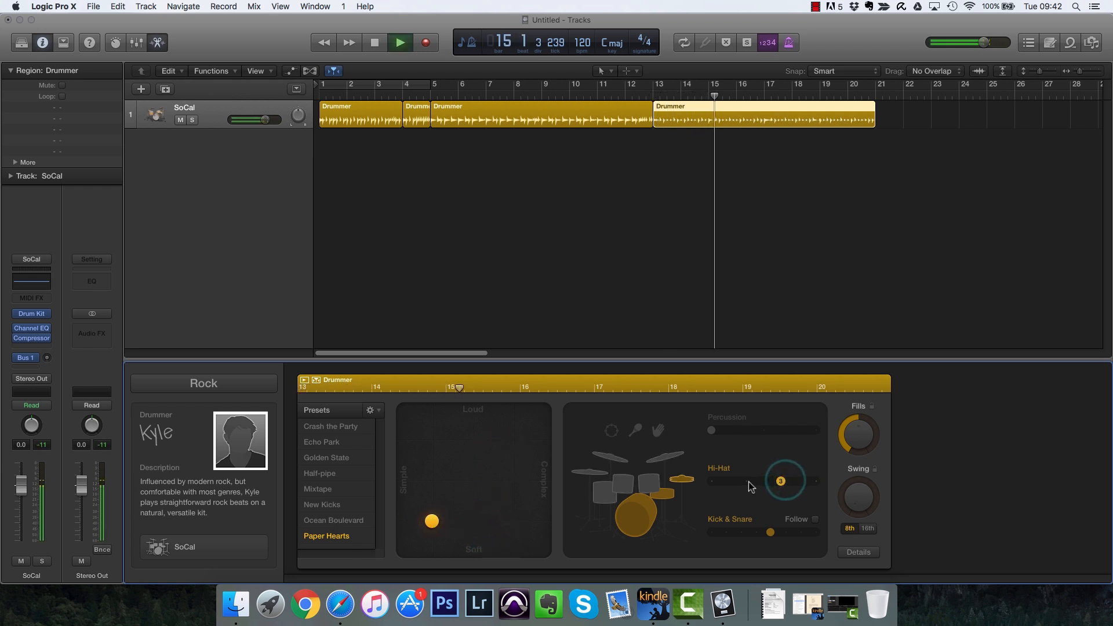
pyautogui.moveTo(852, 445); pyautogui.dragTo(847, 547)
# In the bar 13 region's details, shift the feel toward Pull and make the ghost notes quieter.
pyautogui.click(848, 549)
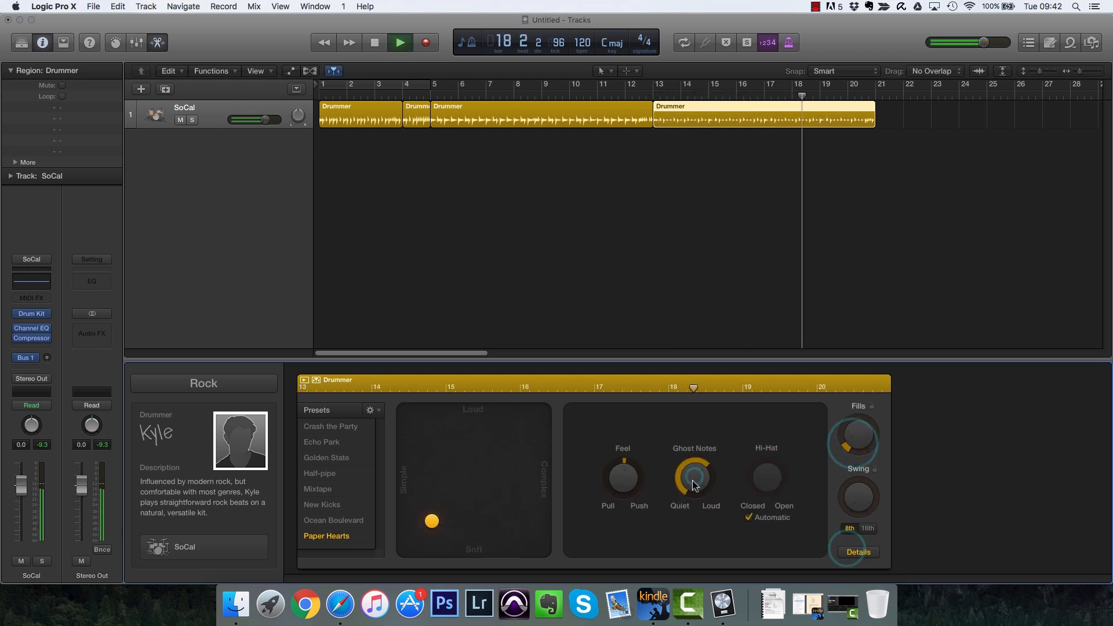
pyautogui.press('space')
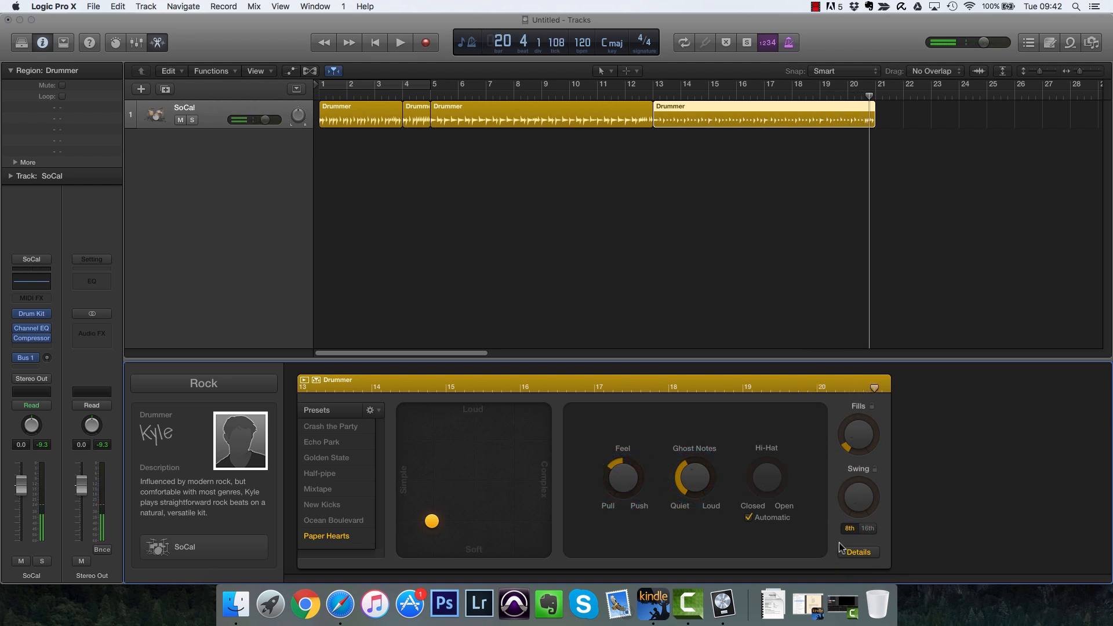
pyautogui.click(847, 551)
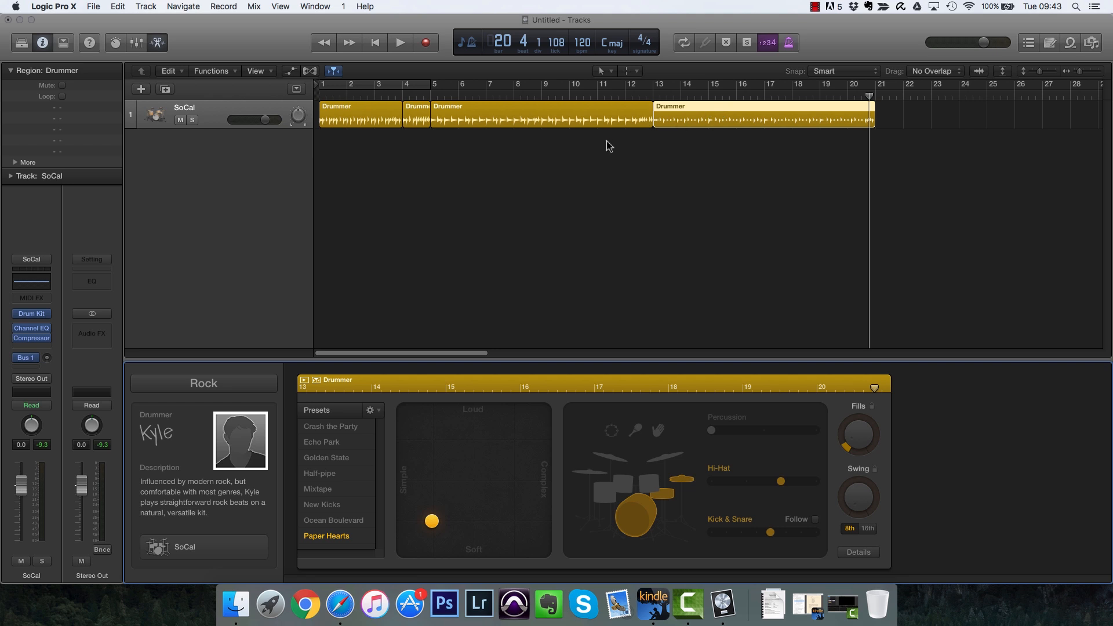
# Filter the Apple Loops to Bass and Clean and audition several, finishing with Black Tie Bass.
pyautogui.click(1067, 44)
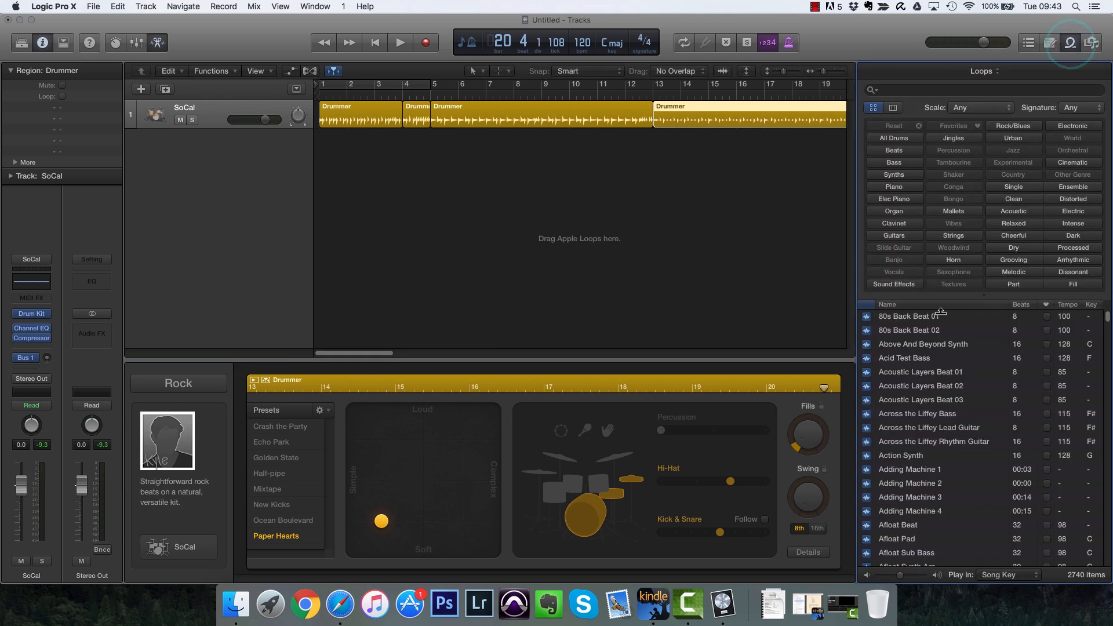
pyautogui.click(894, 162)
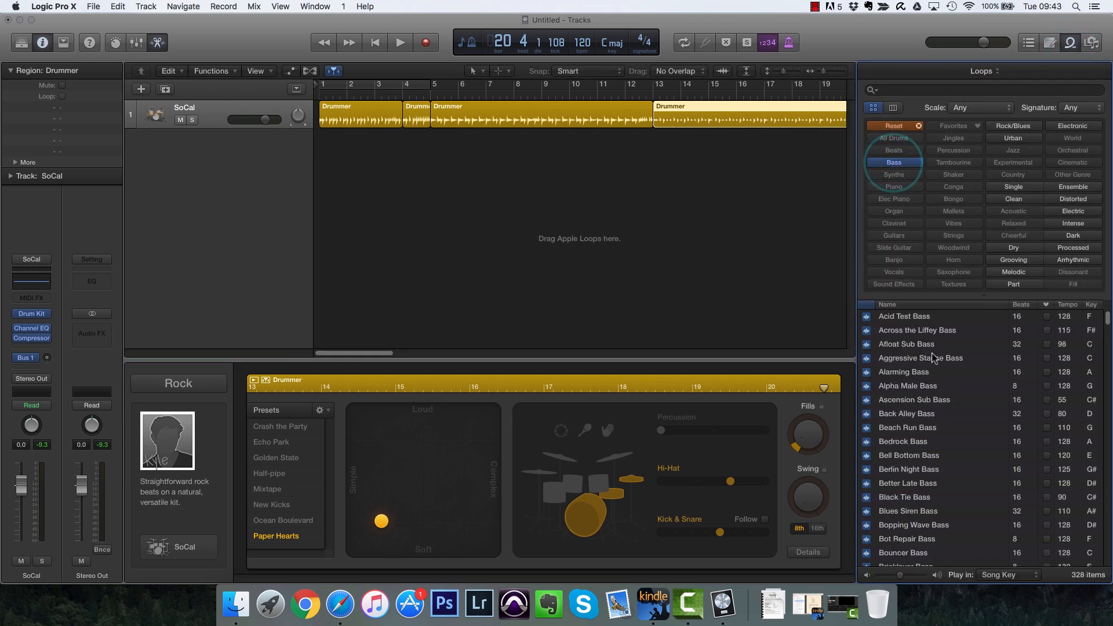
pyautogui.click(1009, 196)
pyautogui.click(903, 360)
pyautogui.click(901, 399)
pyautogui.click(903, 330)
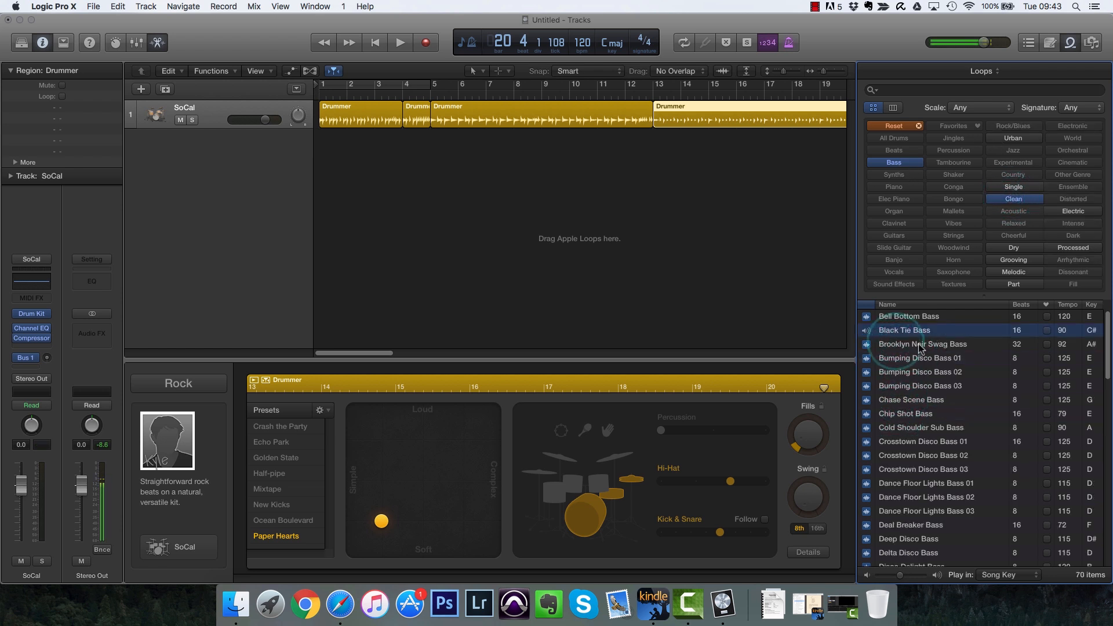
# Place the Black Tie Bass loop on a new track at bar 5 and set the key signature to C♯ major.
pyautogui.moveTo(902, 329); pyautogui.dragTo(447, 226)
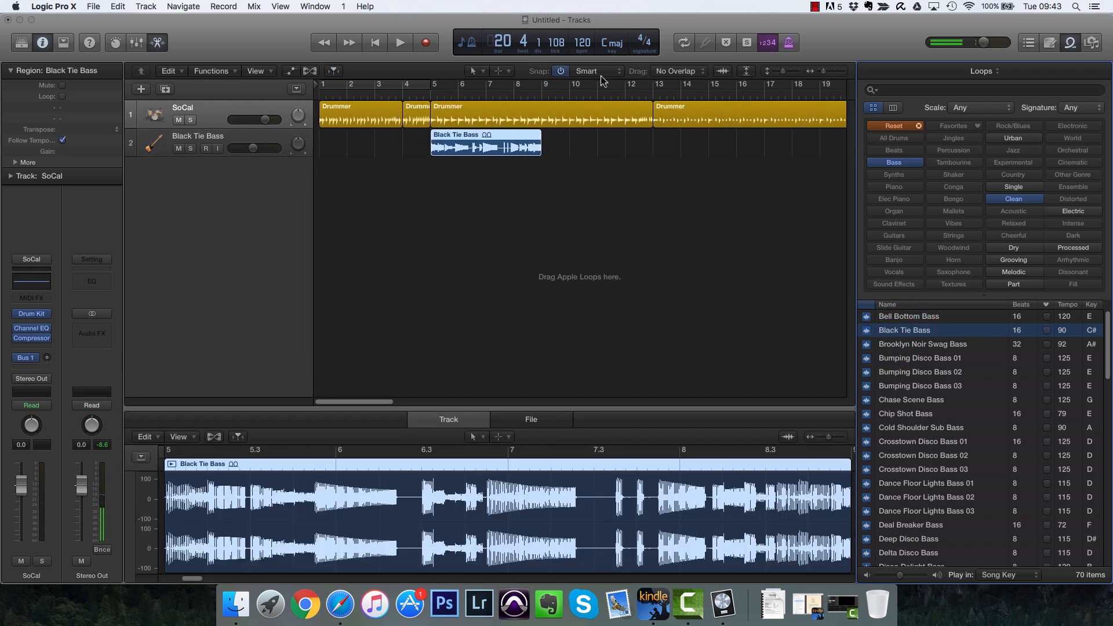
pyautogui.click(617, 50)
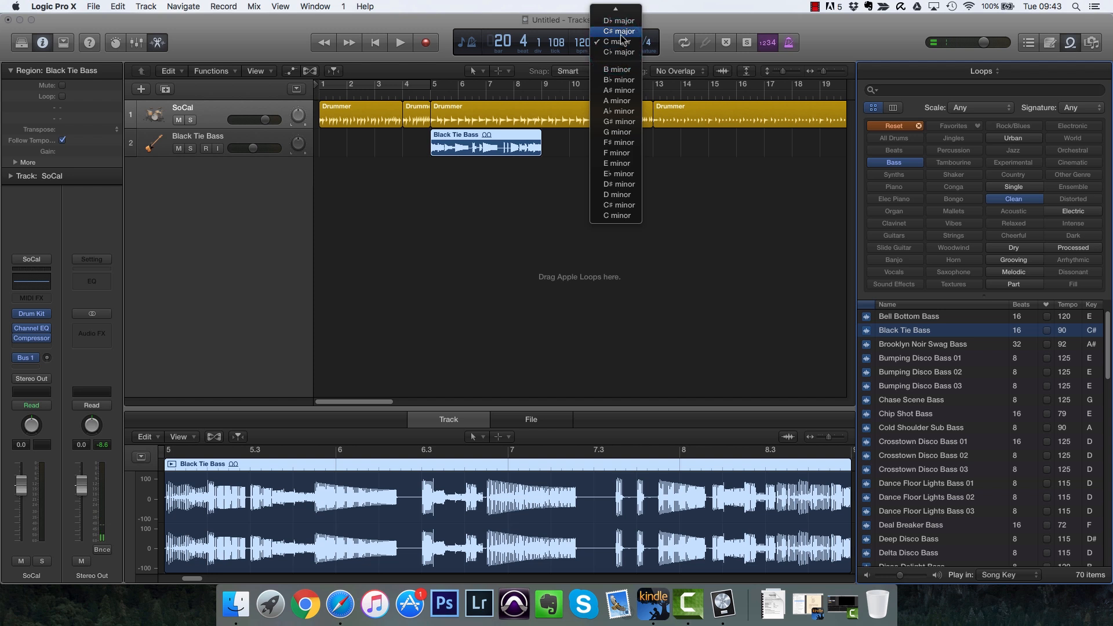
pyautogui.click(619, 42)
# Set the cycle range to the Black Tie Bass region and play it together with the drums.
pyautogui.press('space')
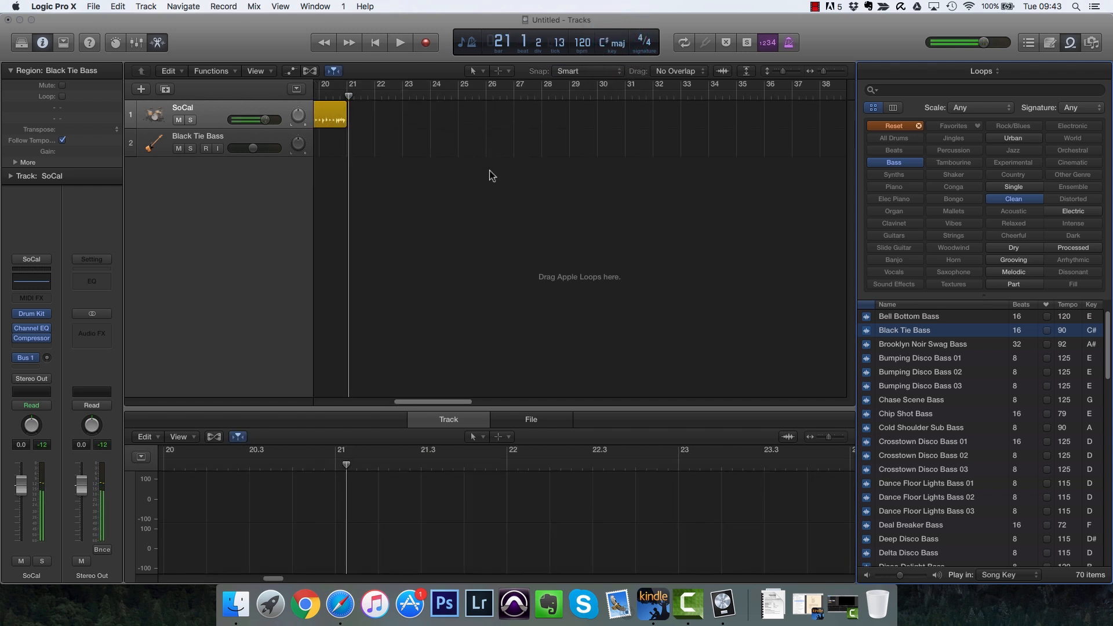
pyautogui.hscroll(-12, 493, 175)
pyautogui.press('u')
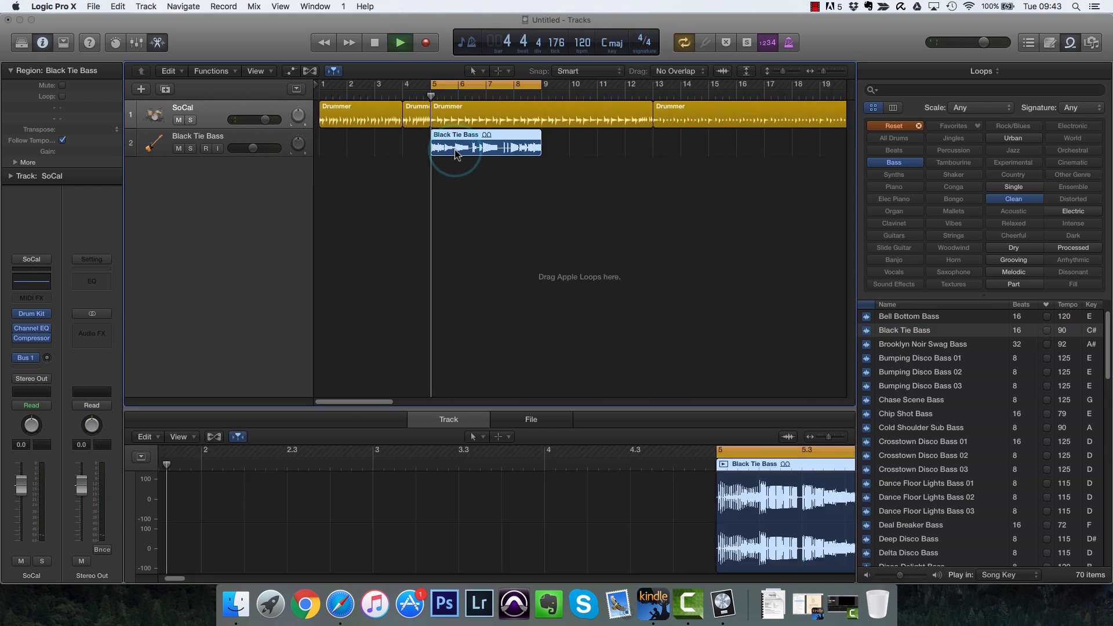
pyautogui.press('space')
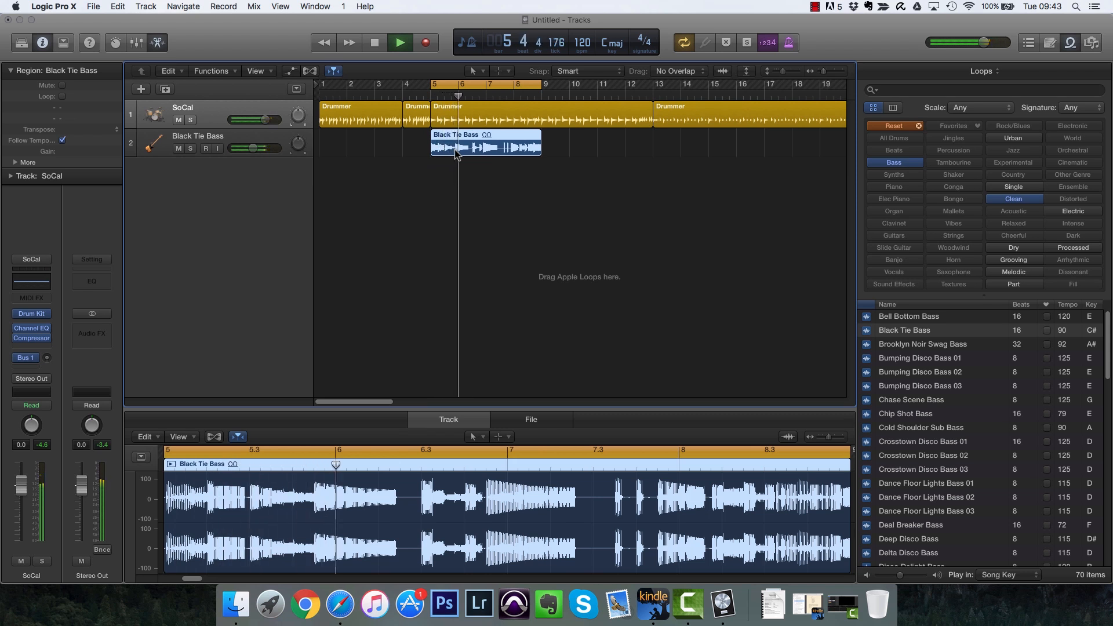
pyautogui.press('space')
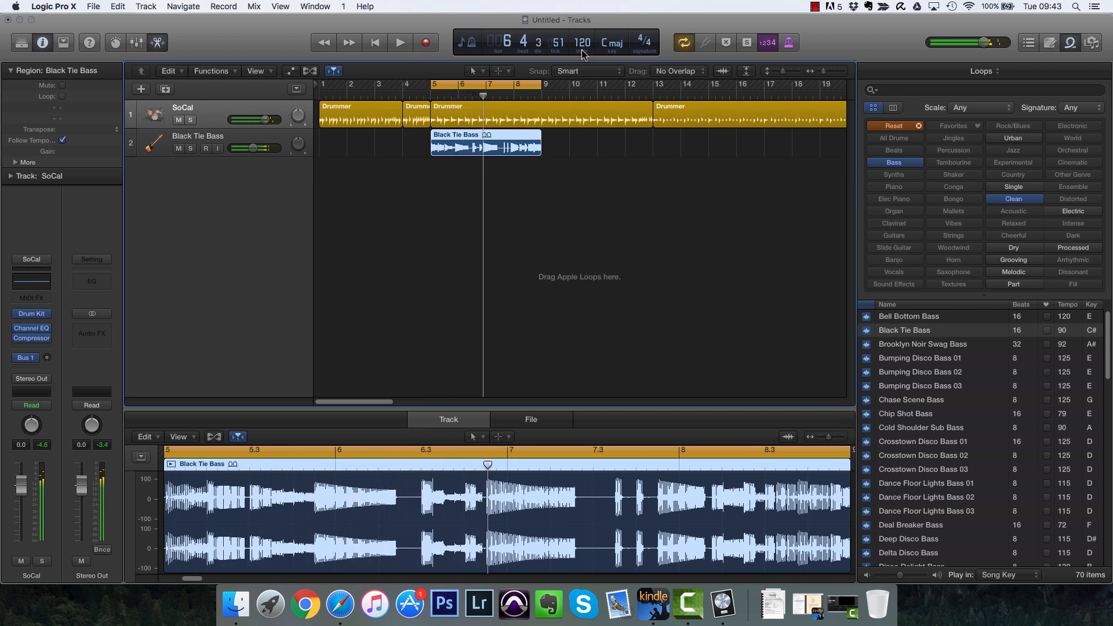
# Try the project tempo at 100 BPM and at 90 BPM, playing the cycled section each time.
pyautogui.write('10')
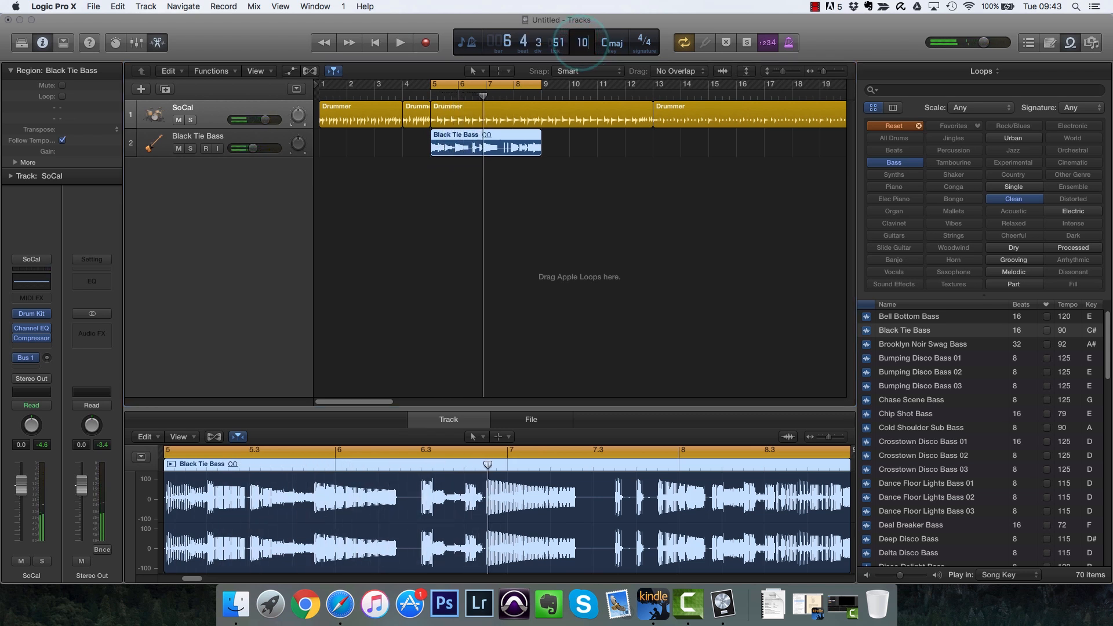
pyautogui.press('space')
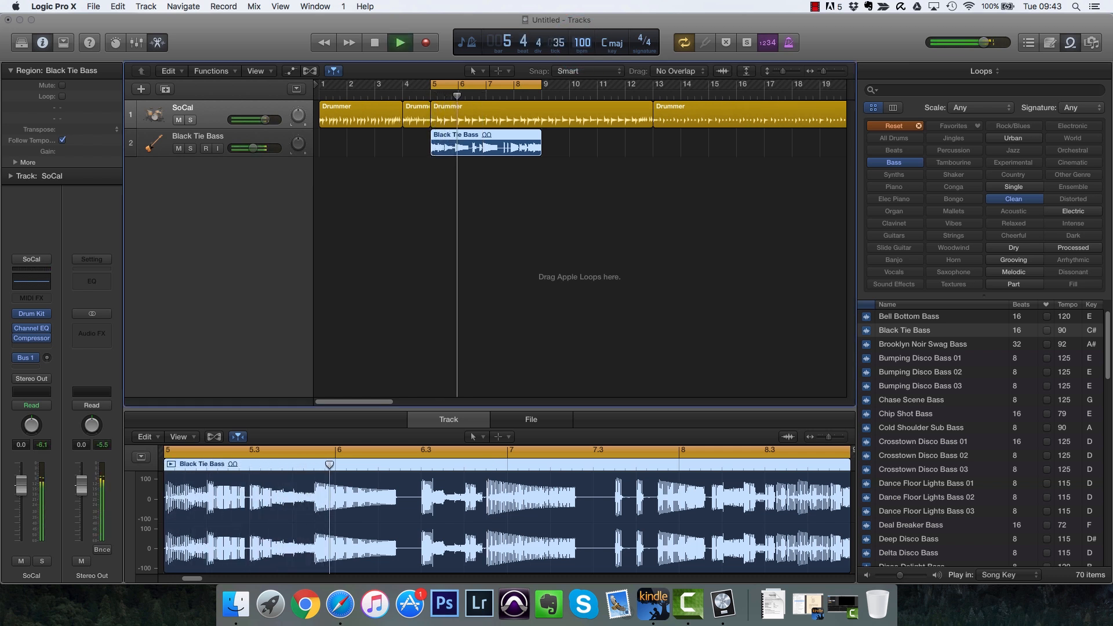
pyautogui.press('space')
pyautogui.doubleClick(584, 45)
pyautogui.write('90')
pyautogui.press('Return')
pyautogui.press('space')
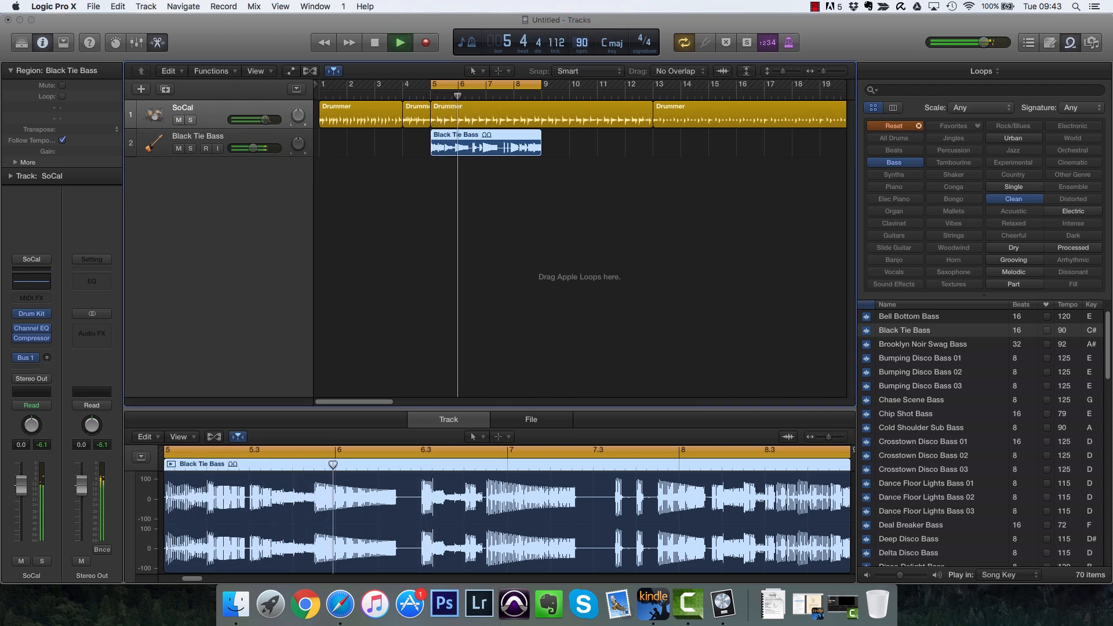
# Set the project tempo to 120 BPM and loop the Black Tie Bass region up to bar 13 during playback.
pyautogui.press('space')
pyautogui.write('120')
pyautogui.press('Return')
pyautogui.press('space')
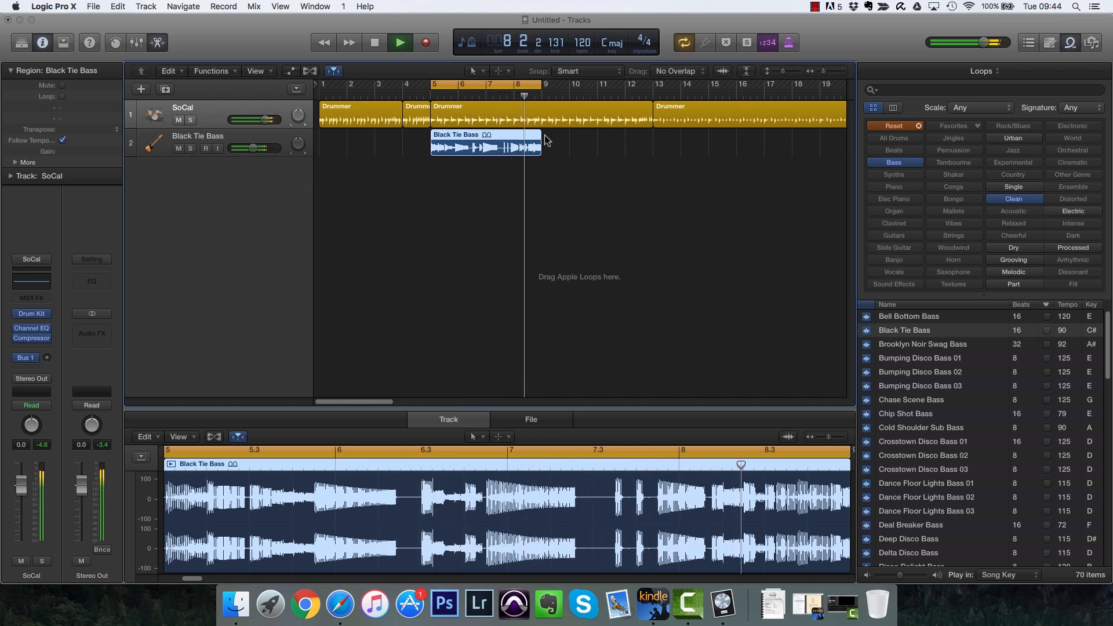
pyautogui.moveTo(545, 136); pyautogui.dragTo(652, 139)
pyautogui.press('space')
# Filter the Apple Loops to Elec Piano only and sort the list by key.
pyautogui.click(912, 128)
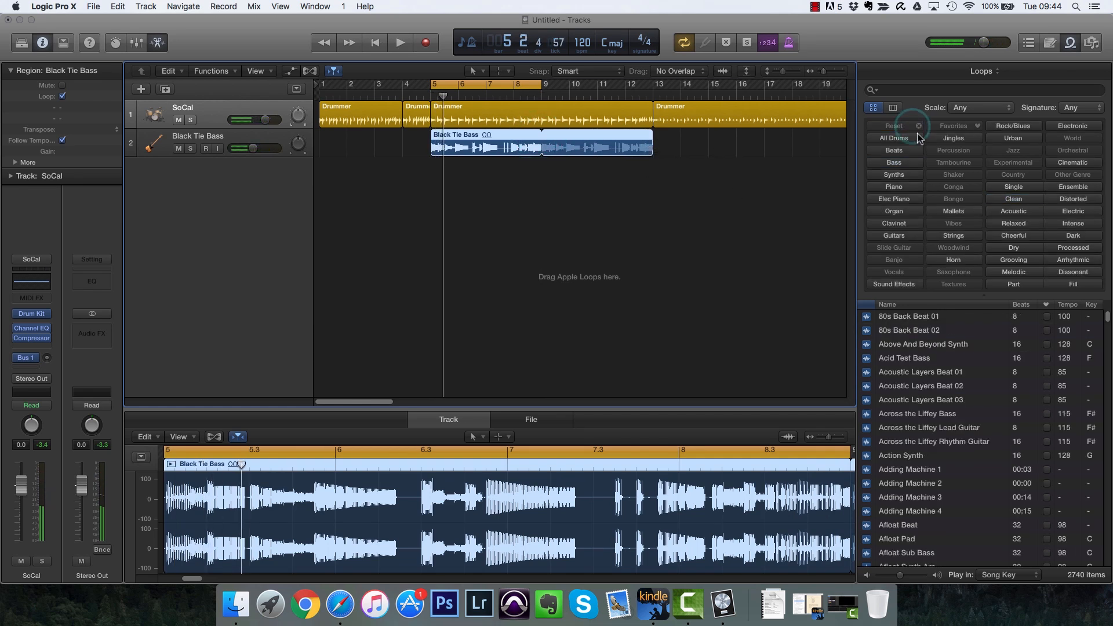
pyautogui.click(895, 199)
pyautogui.click(895, 200)
pyautogui.click(895, 199)
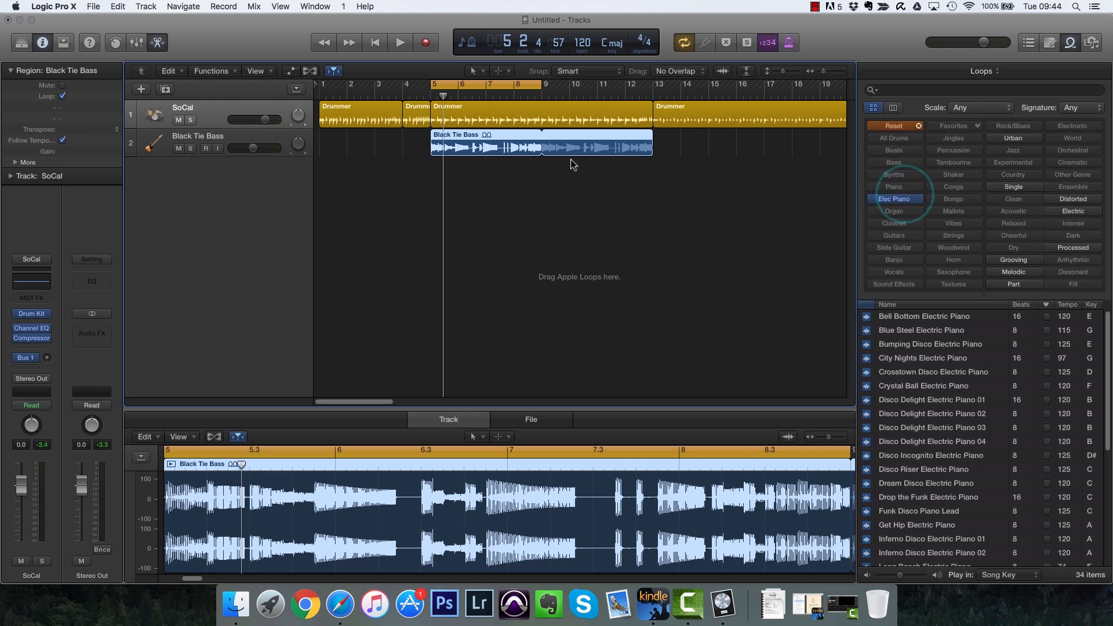
pyautogui.press('space')
pyautogui.click(895, 344)
pyautogui.click(899, 371)
pyautogui.click(1095, 306)
pyautogui.scroll(-5, 1089, 351)
pyautogui.scroll(5, 1086, 356)
# Audition several electric piano loops against the playing project, finishing with Crosstown Disco Electric Piano.
pyautogui.click(948, 402)
pyautogui.press('Up')
pyautogui.press('Up')
pyautogui.press('Up')
pyautogui.press('Up')
pyautogui.press('Up')
pyautogui.press('Up')
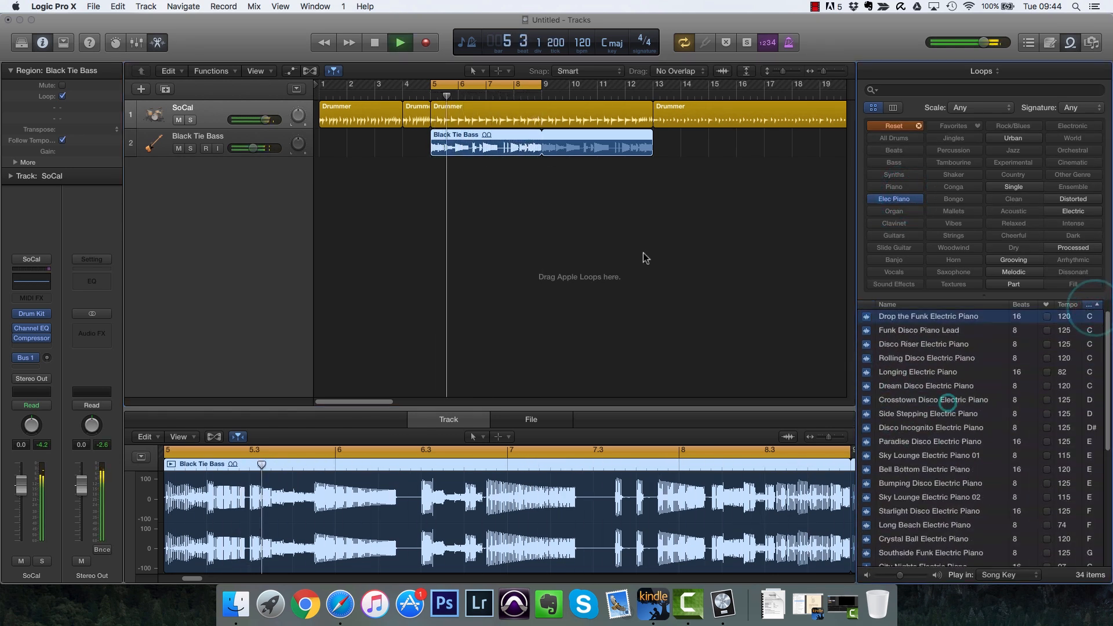
pyautogui.click(898, 385)
pyautogui.click(896, 345)
pyautogui.click(904, 400)
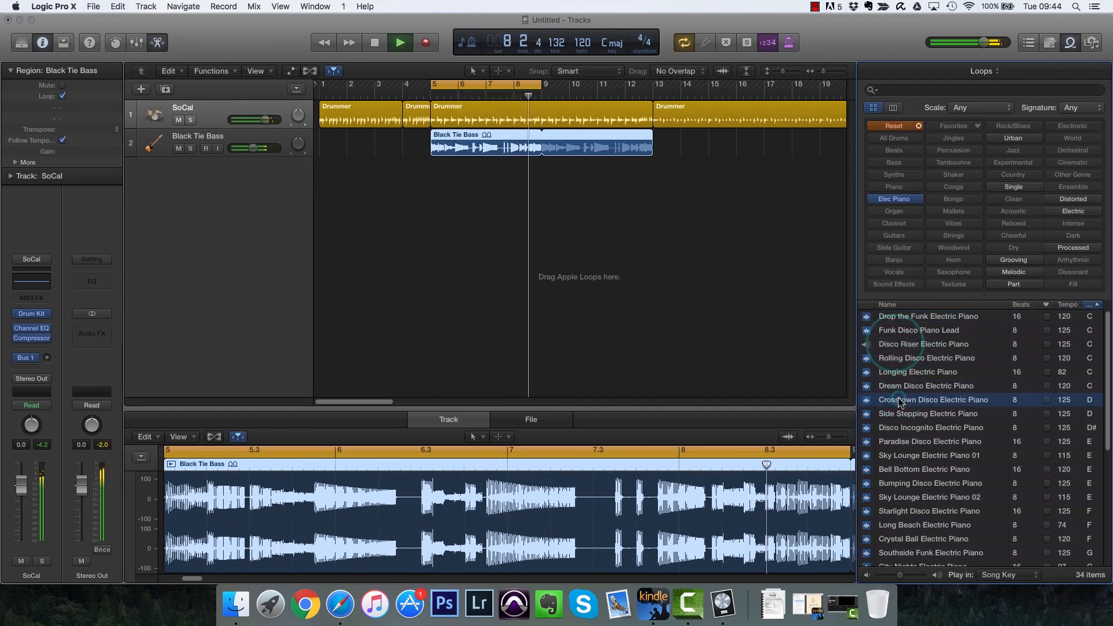
# Fill bars 5 to 13 of a new track with looped Crosstown Disco Electric Piano and lower its volume slightly.
pyautogui.moveTo(902, 401); pyautogui.dragTo(653, 168)
pyautogui.click(250, 176)
pyautogui.press('space')
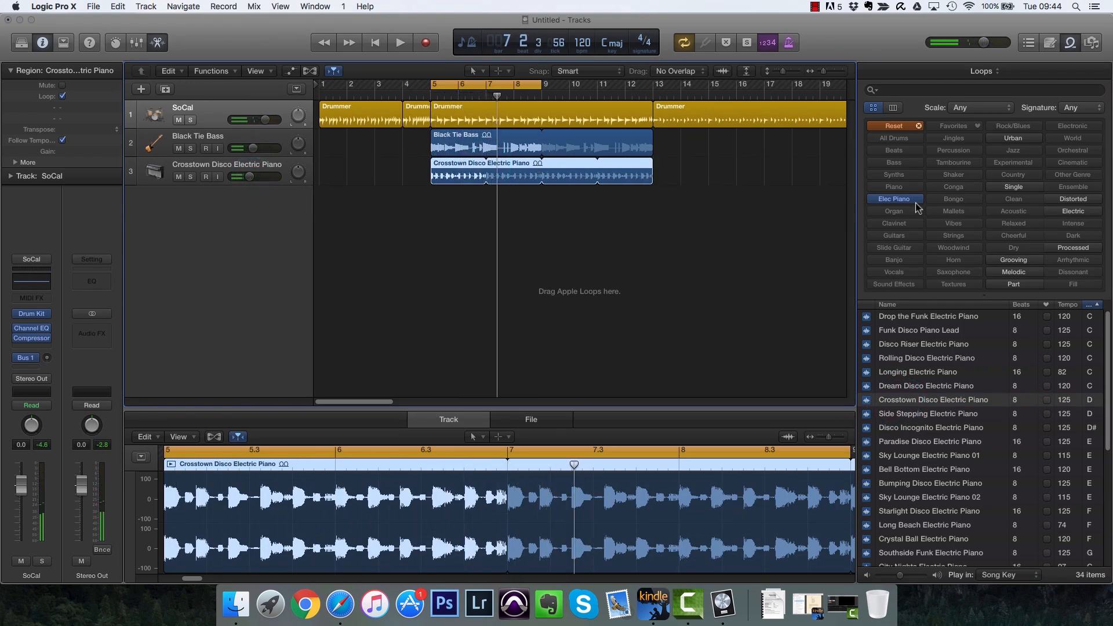
# Audition Apple Loops filtered to Bass and place Syncopated Disco Bass on the bass track, looped from bar 13 to bar 21.
pyautogui.click(918, 128)
pyautogui.click(896, 162)
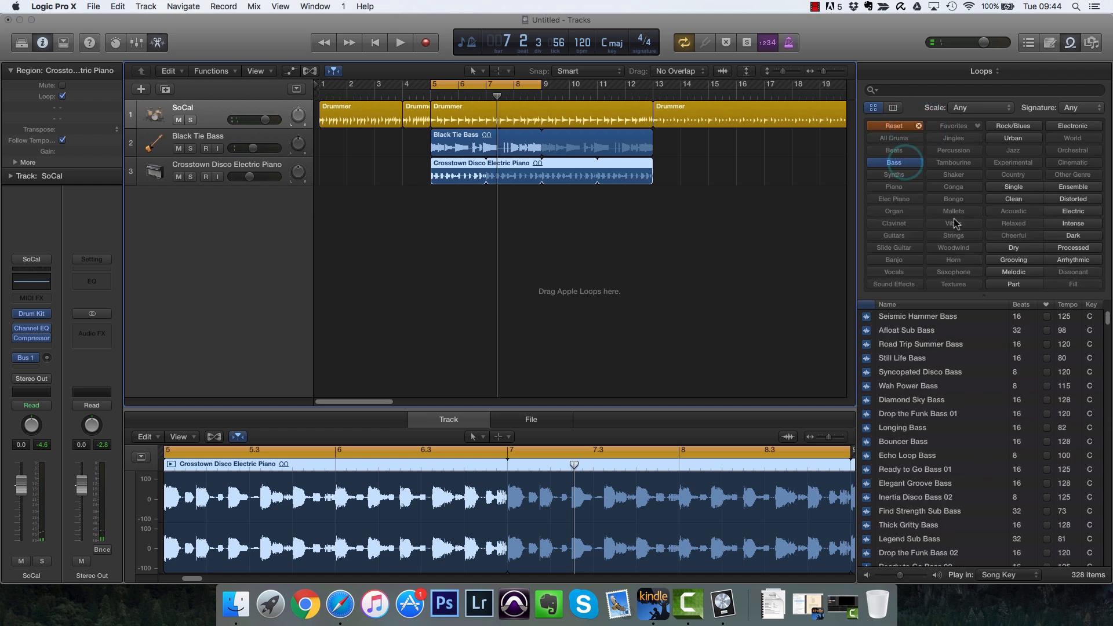
pyautogui.click(913, 344)
pyautogui.click(900, 359)
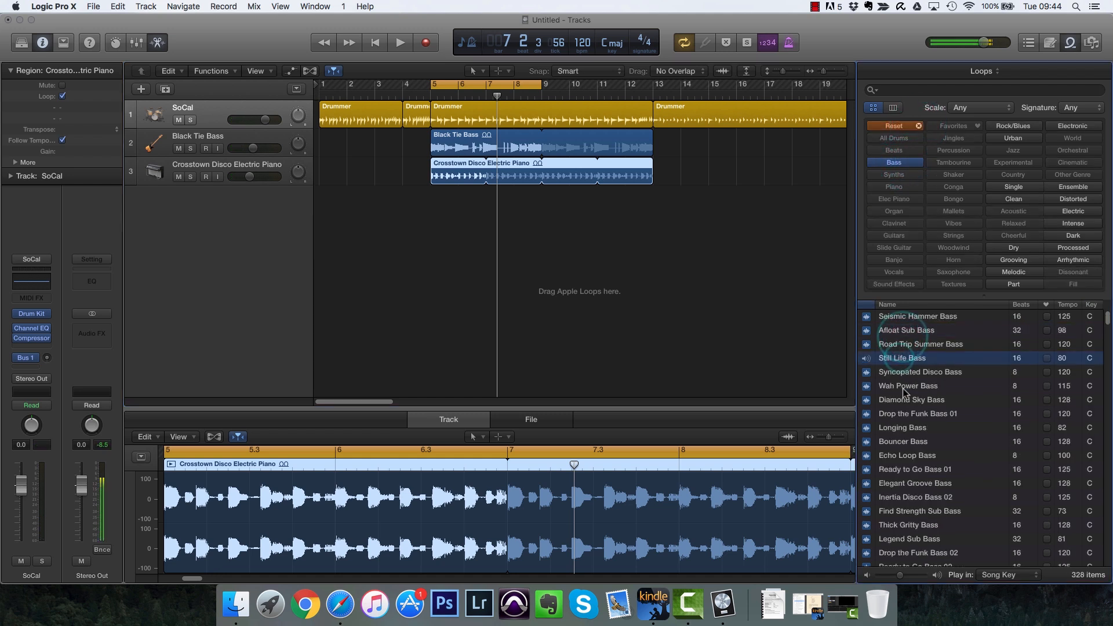
pyautogui.click(900, 373)
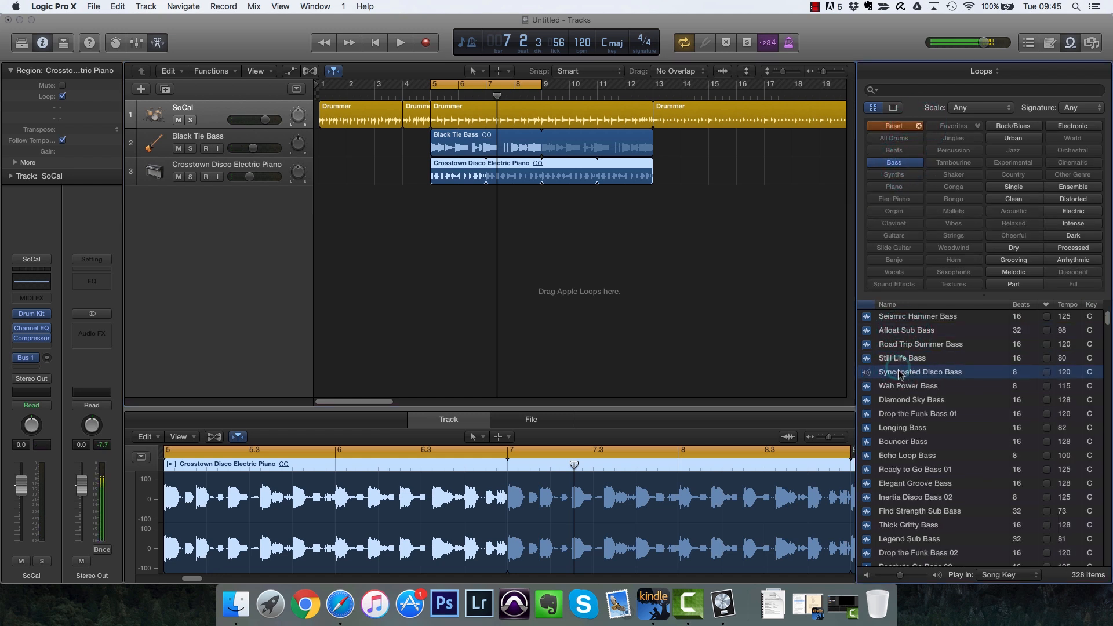
pyautogui.moveTo(896, 374); pyautogui.dragTo(661, 146)
pyautogui.moveTo(715, 134); pyautogui.dragTo(806, 138)
# Filter the Apple Loops to Elec Piano and place Side Stepping Electric Piano on the piano track, looped from bar 13 to bar 21.
pyautogui.click(920, 126)
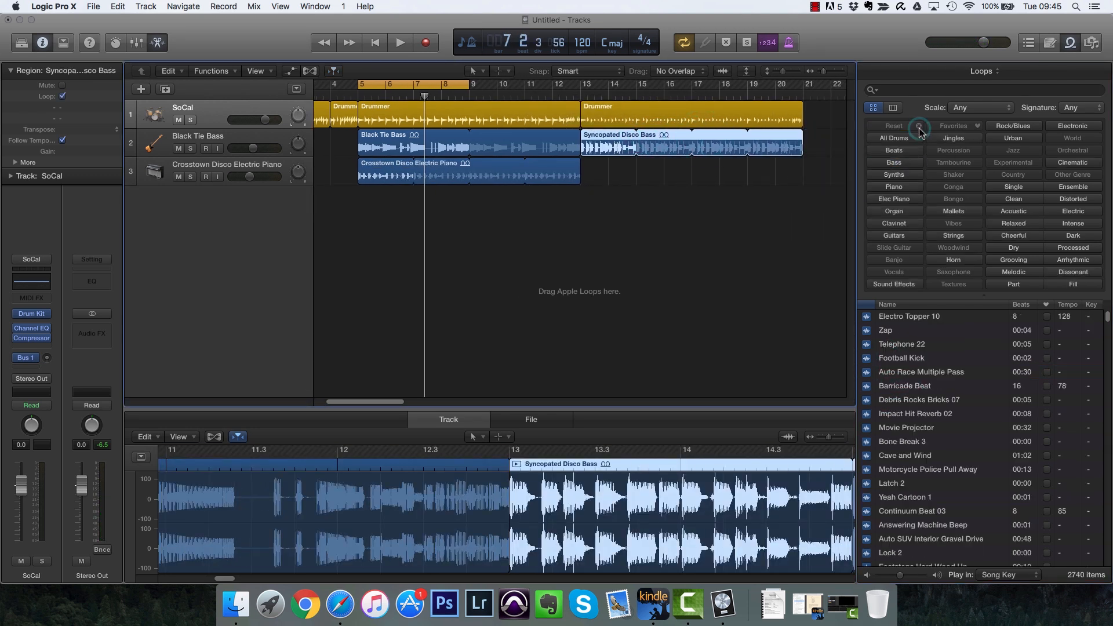
pyautogui.click(903, 201)
pyautogui.moveTo(912, 414); pyautogui.dragTo(805, 165)
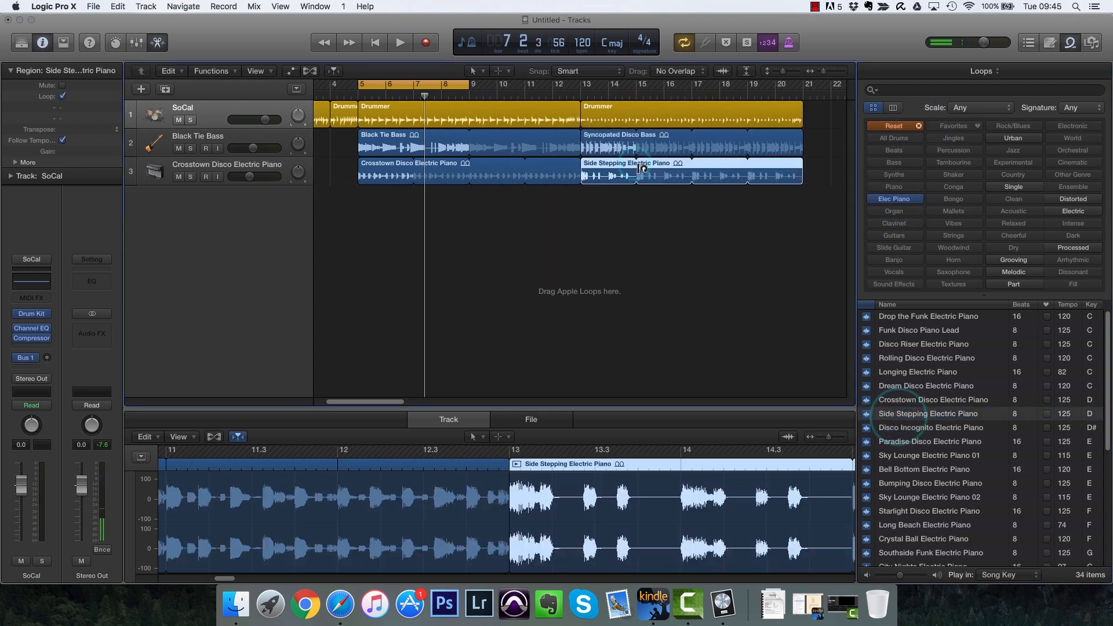
# Play the section from bar 13 as a cycle and lower the electric piano track's volume.
pyautogui.press('u')
pyautogui.press('space')
pyautogui.moveTo(249, 177); pyautogui.dragTo(244, 177)
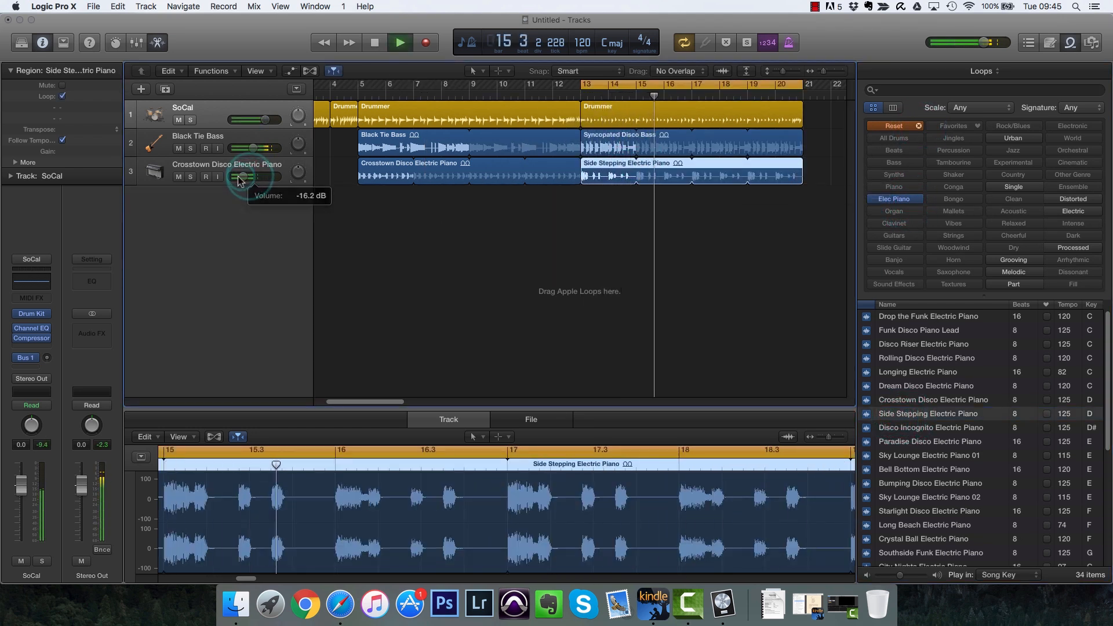
pyautogui.press('space')
# Turn off the cycle range and hide the Apple Loops browser.
pyautogui.click(620, 83)
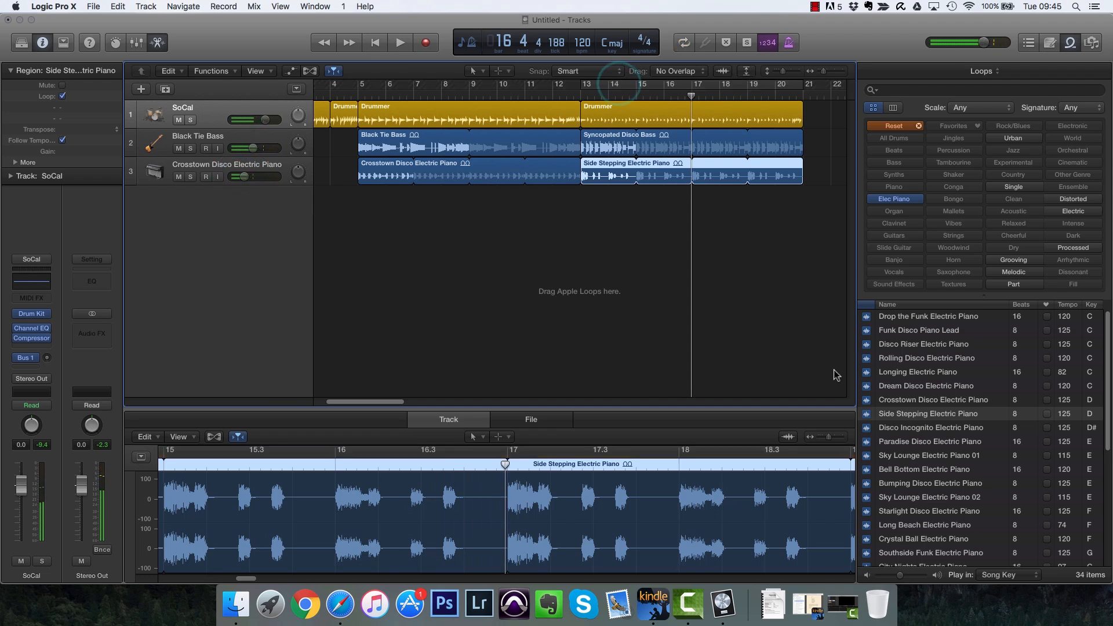
pyautogui.click(1070, 42)
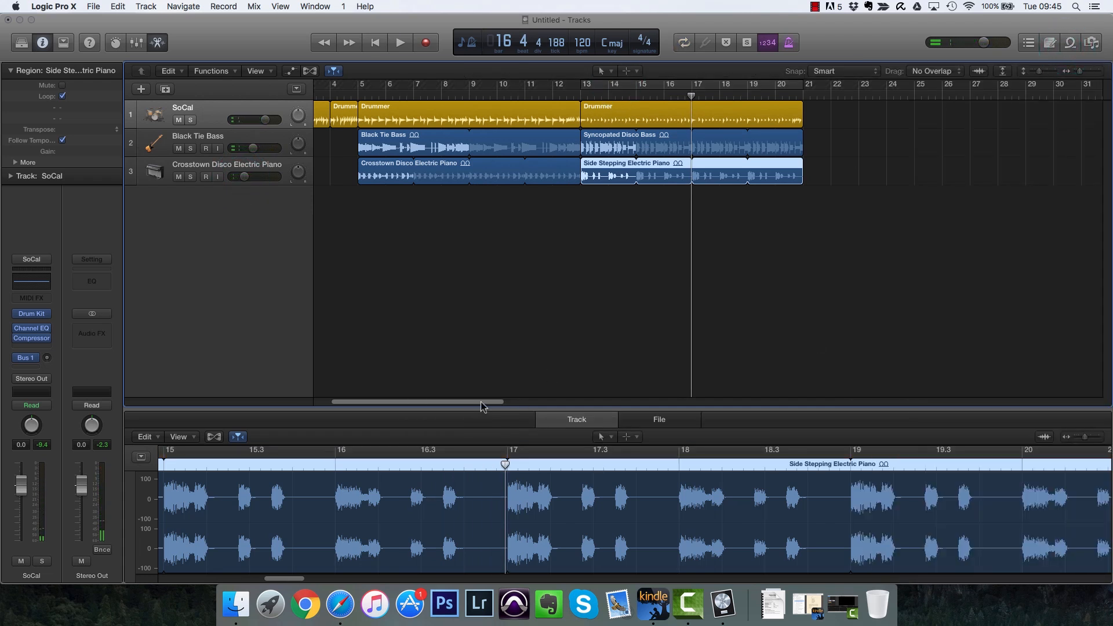
pyautogui.hscroll(-3, 481, 405)
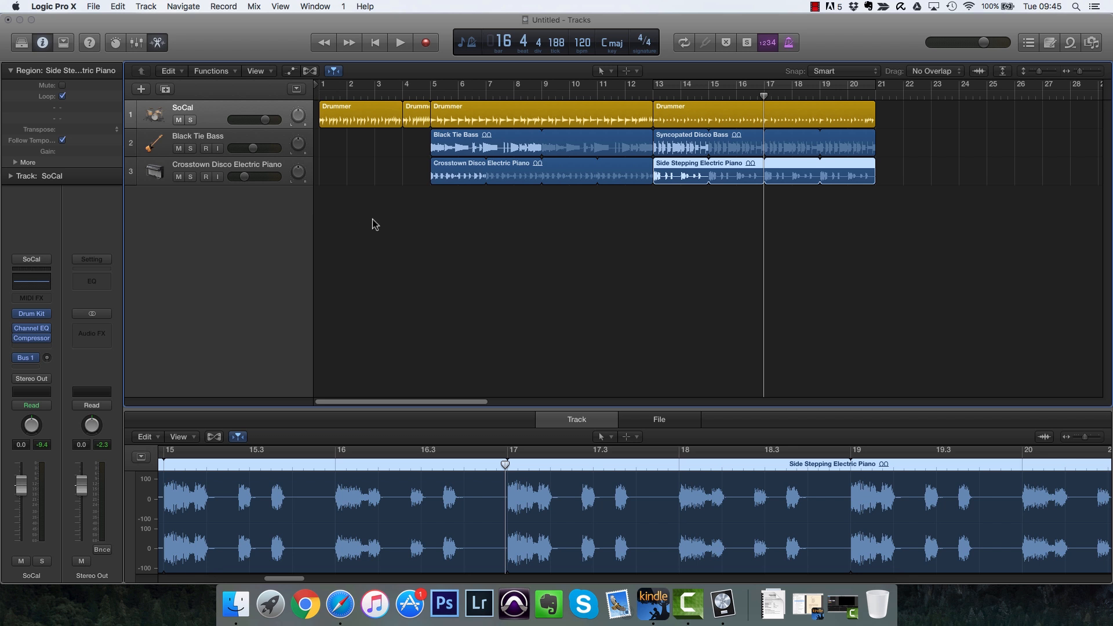
# Configure the global tracks so that only the Arrangement track is shown.
pyautogui.click(296, 90)
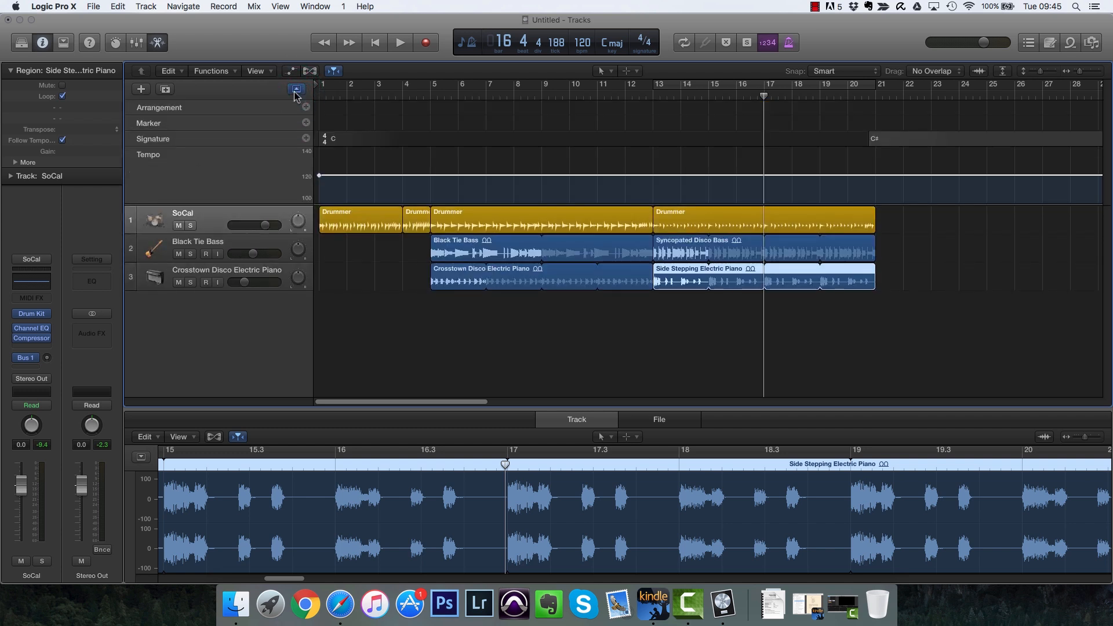
pyautogui.click(296, 91)
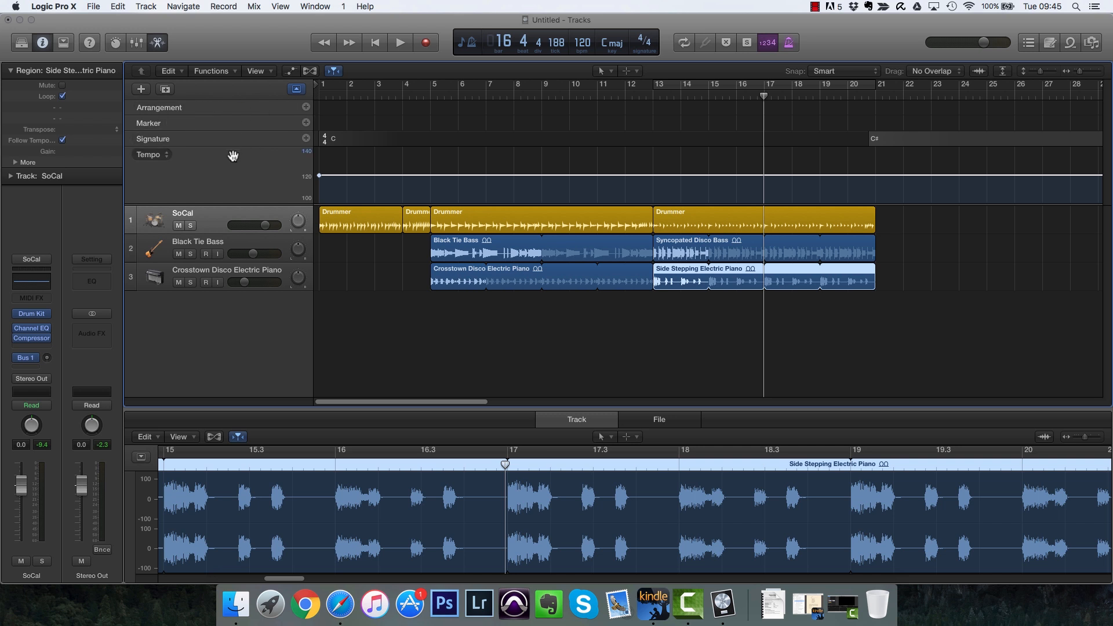
pyautogui.rightClick(252, 98)
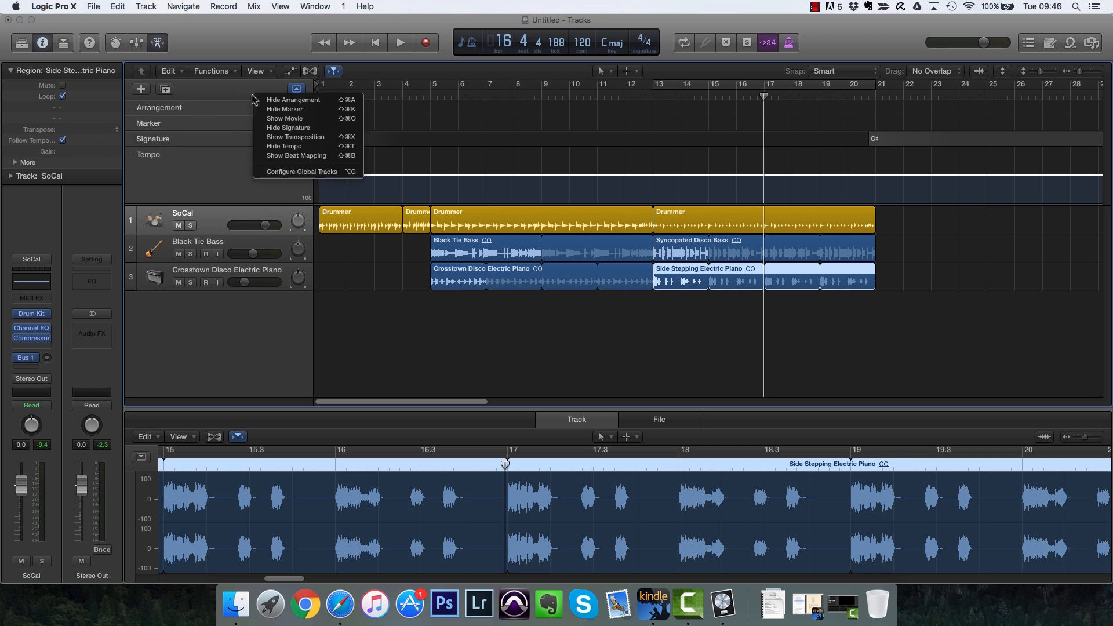
pyautogui.click(291, 173)
pyautogui.click(414, 201)
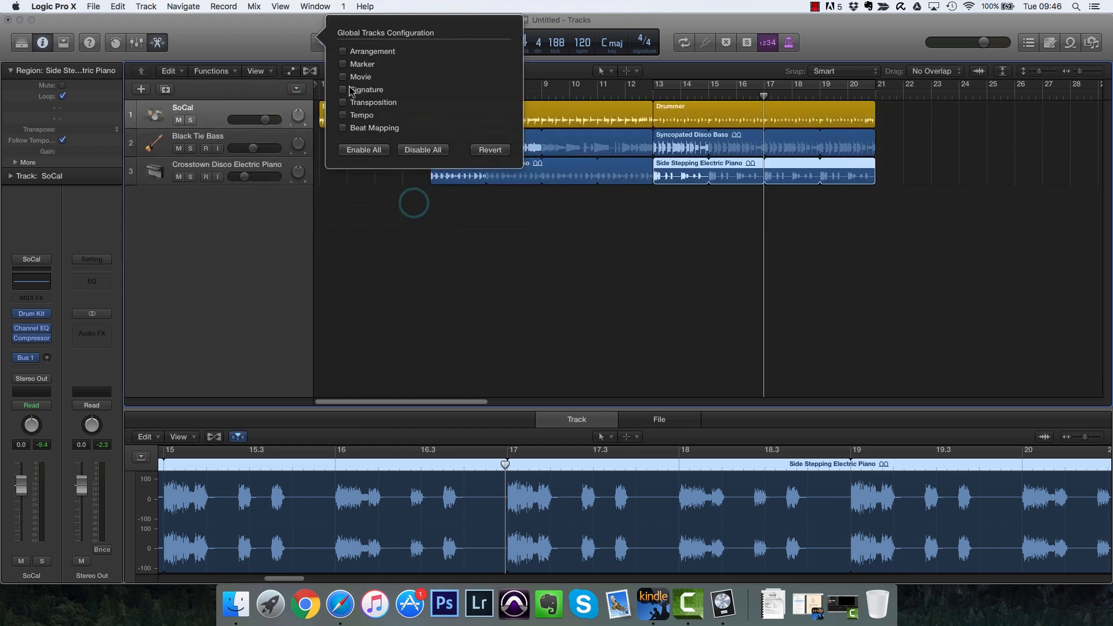
pyautogui.click(344, 52)
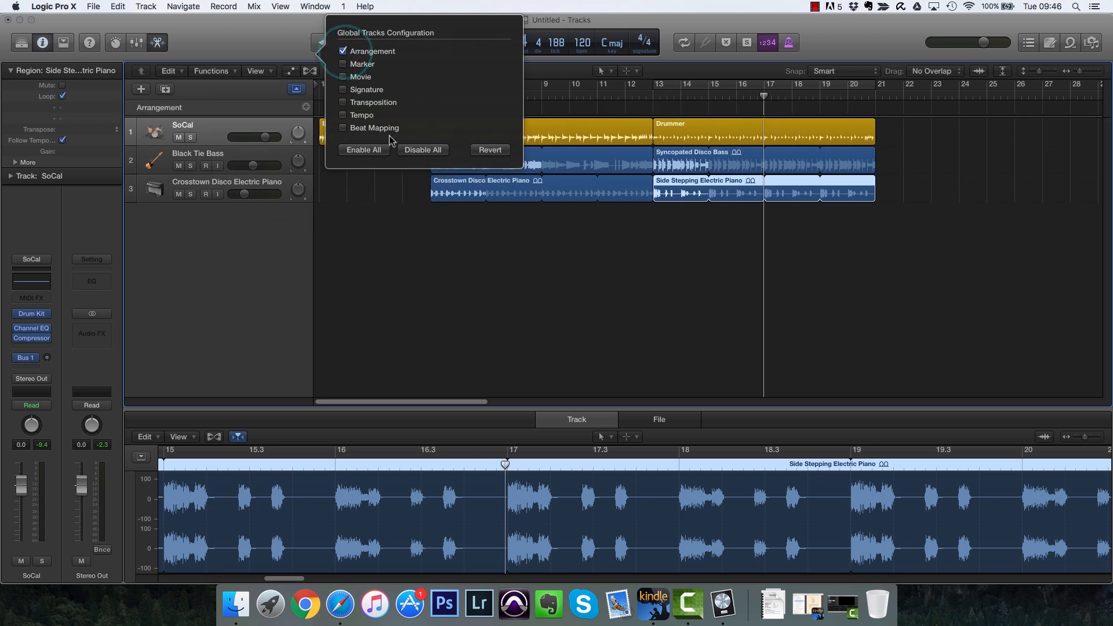
pyautogui.click(260, 94)
pyautogui.click(297, 89)
pyautogui.click(298, 89)
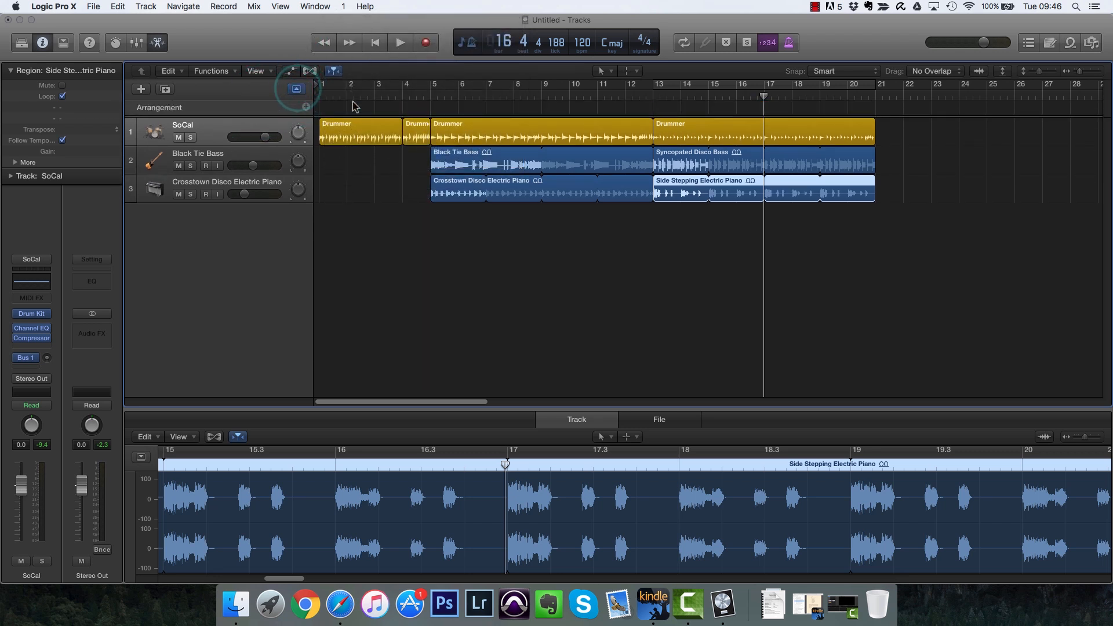
# Add an Intro arrangement marker at the project start and shorten it to end at bar 5.
pyautogui.press('Return')
pyautogui.click(306, 107)
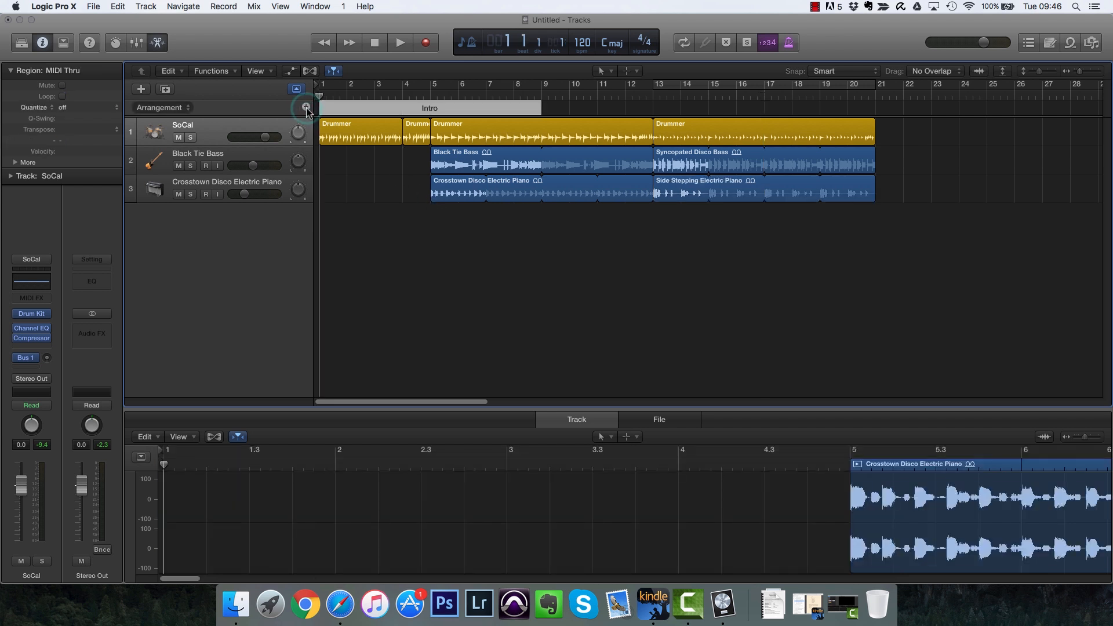
pyautogui.moveTo(536, 105)
pyautogui.mouseDown()
pyautogui.moveTo(503, 145)
pyautogui.moveTo(455, 152)
pyautogui.mouseUp()
# Add an arrangement marker over bars 5 to 13 and change its type to Chorus.
pyautogui.click(306, 107)
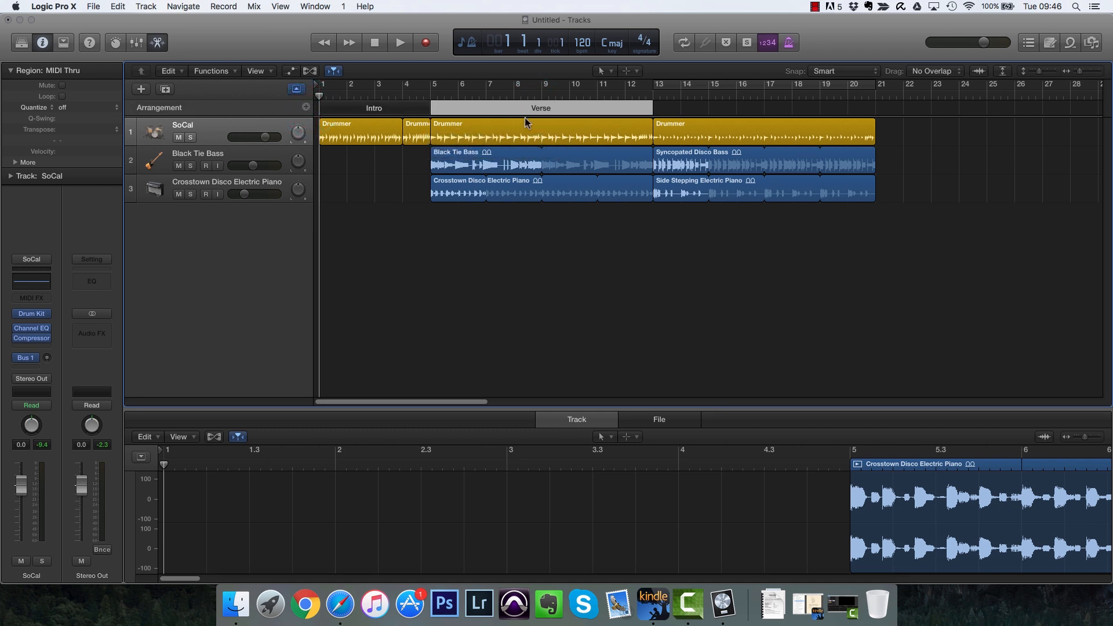
pyautogui.click(550, 111)
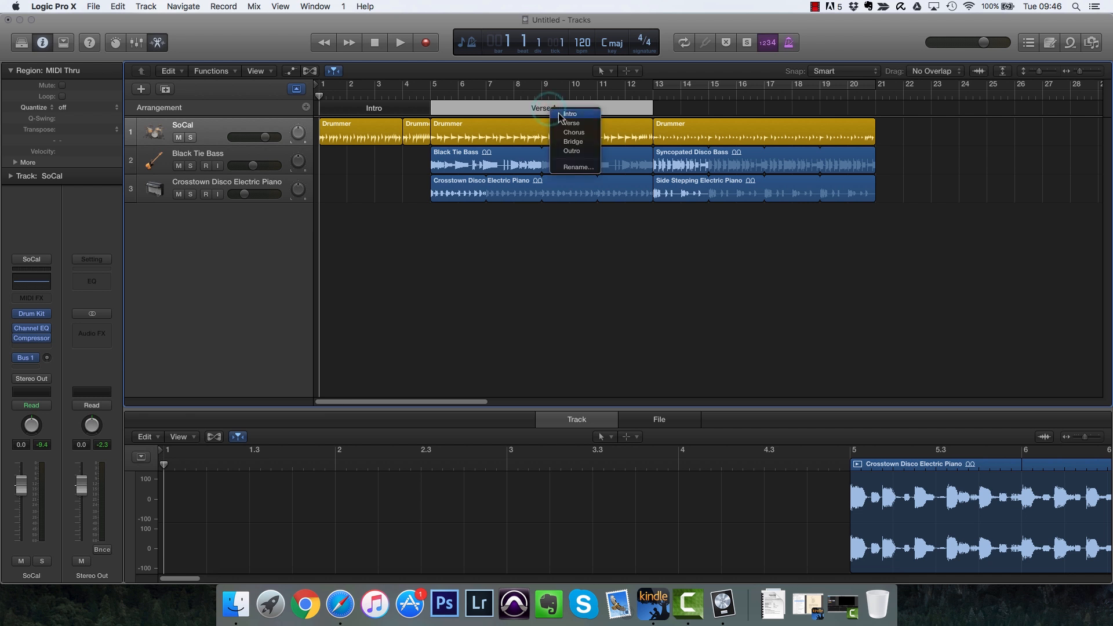
pyautogui.click(567, 128)
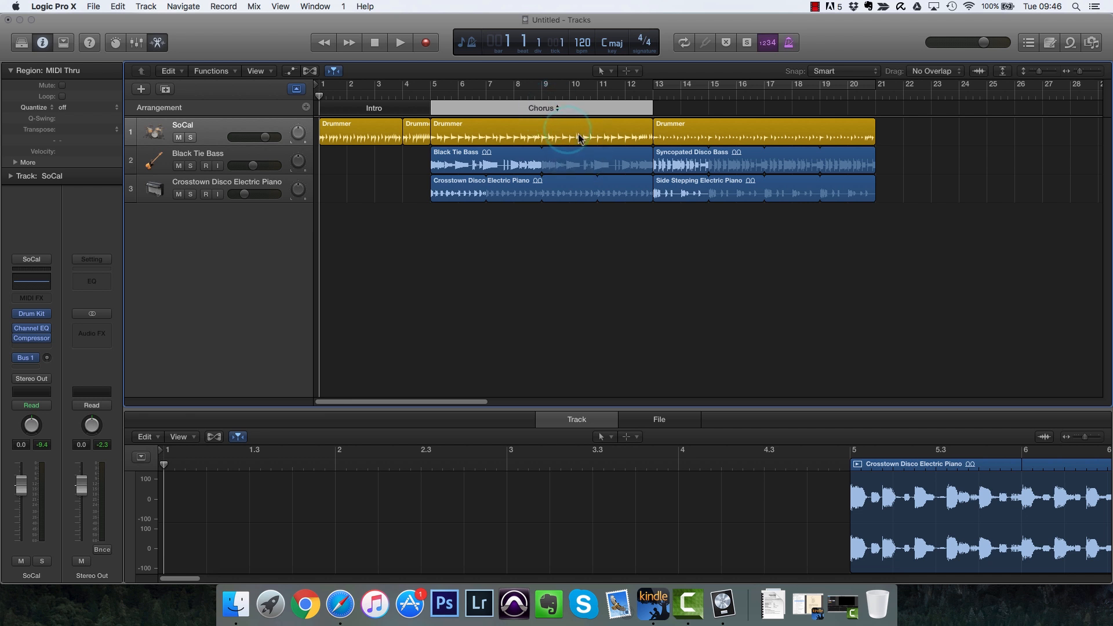
# Add a Verse arrangement marker over bars 13 to 21 and hide the editor pane.
pyautogui.click(306, 108)
pyautogui.click(764, 108)
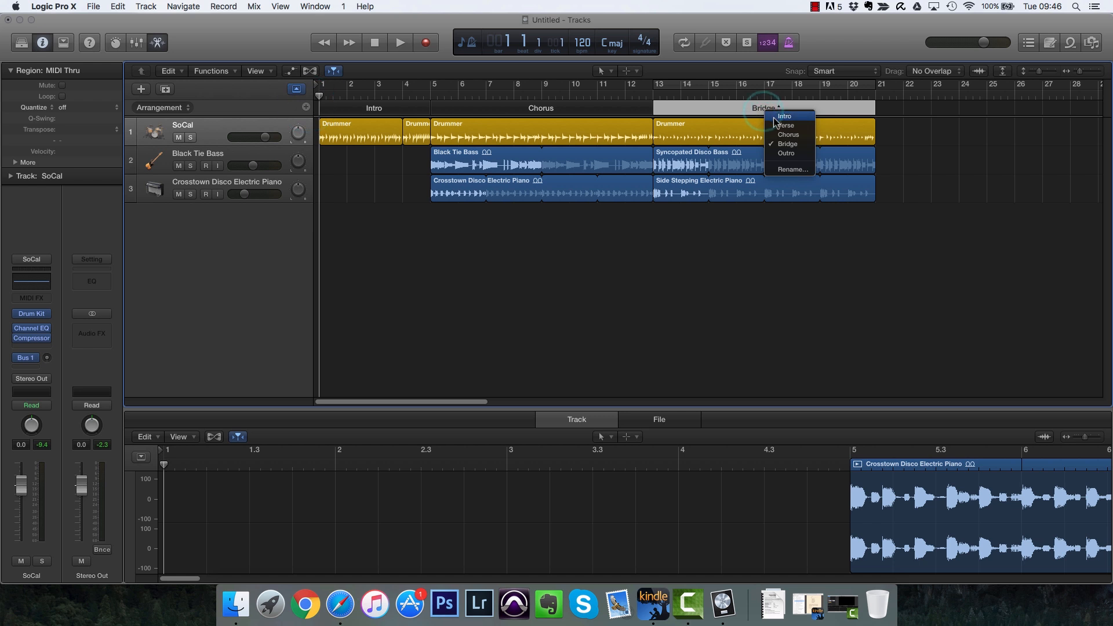
pyautogui.click(773, 123)
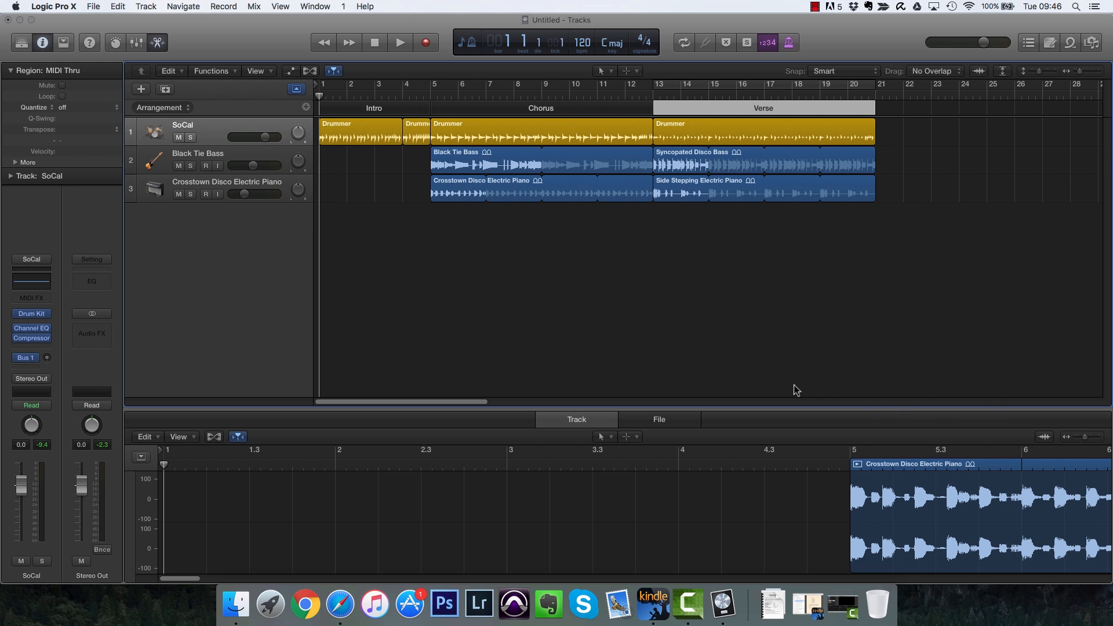
pyautogui.press('e')
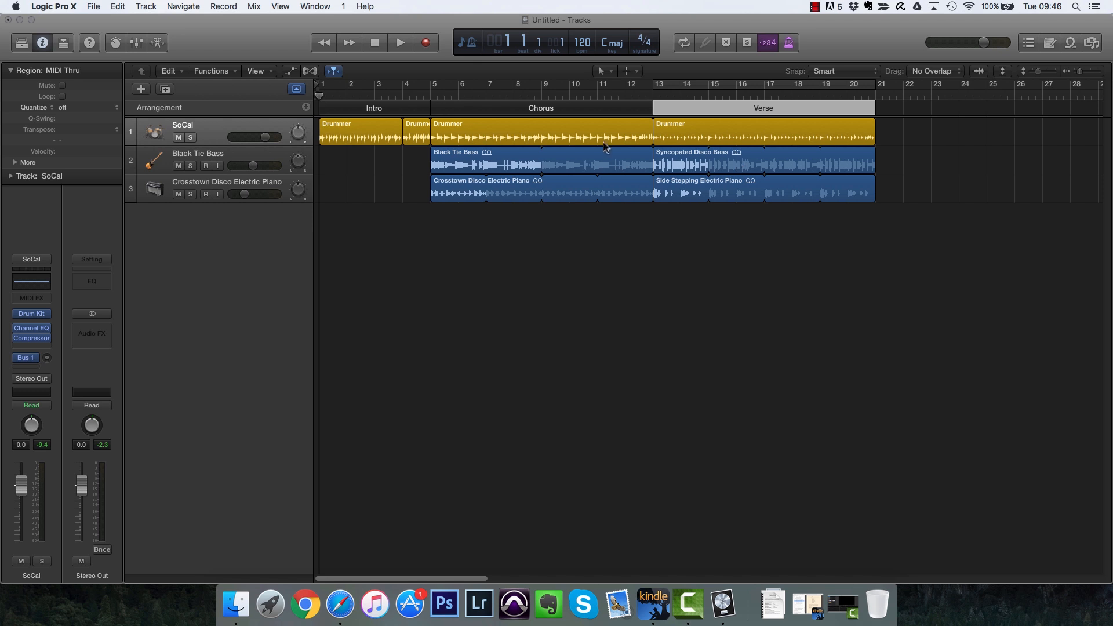
# Copy the Chorus section with all its regions to bar 21, directly after the Verse.
pyautogui.click(519, 108)
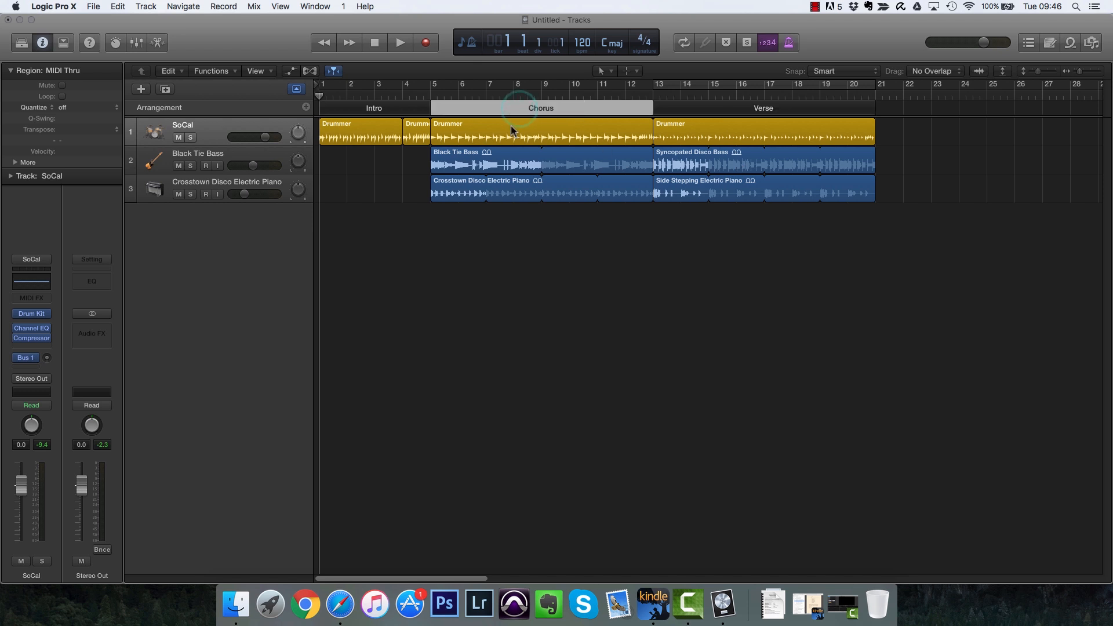
pyautogui.click(670, 110)
pyautogui.click(502, 106)
pyautogui.moveTo(491, 108); pyautogui.dragTo(876, 116)
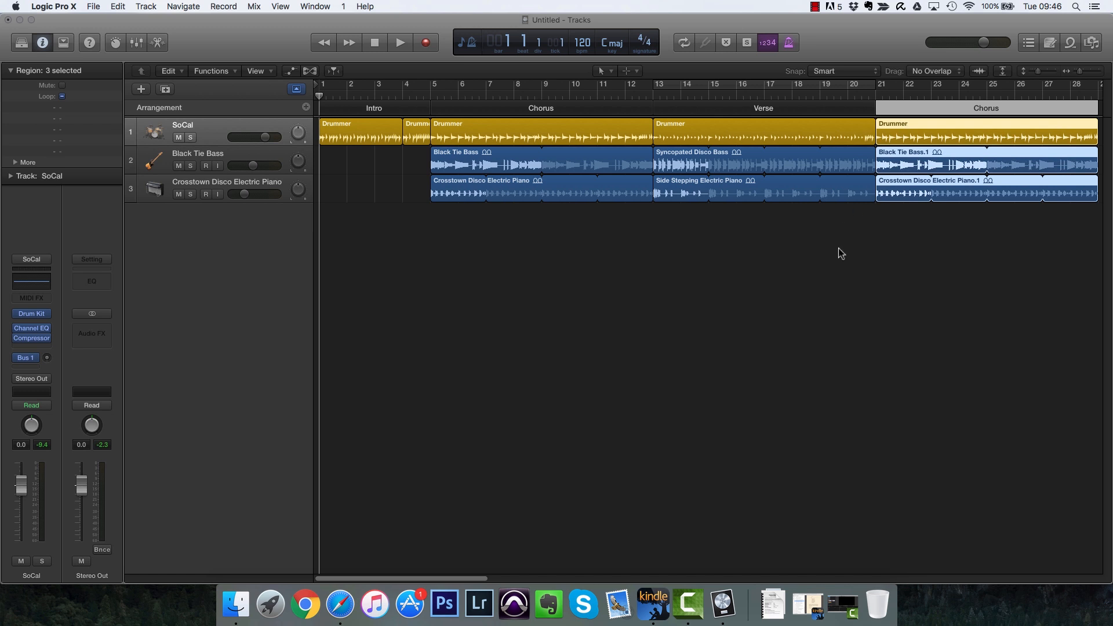
# Move the copied Chorus section ahead of the Verse at bar 13, and return the Verse to bar 13.
pyautogui.moveTo(921, 107); pyautogui.dragTo(653, 120)
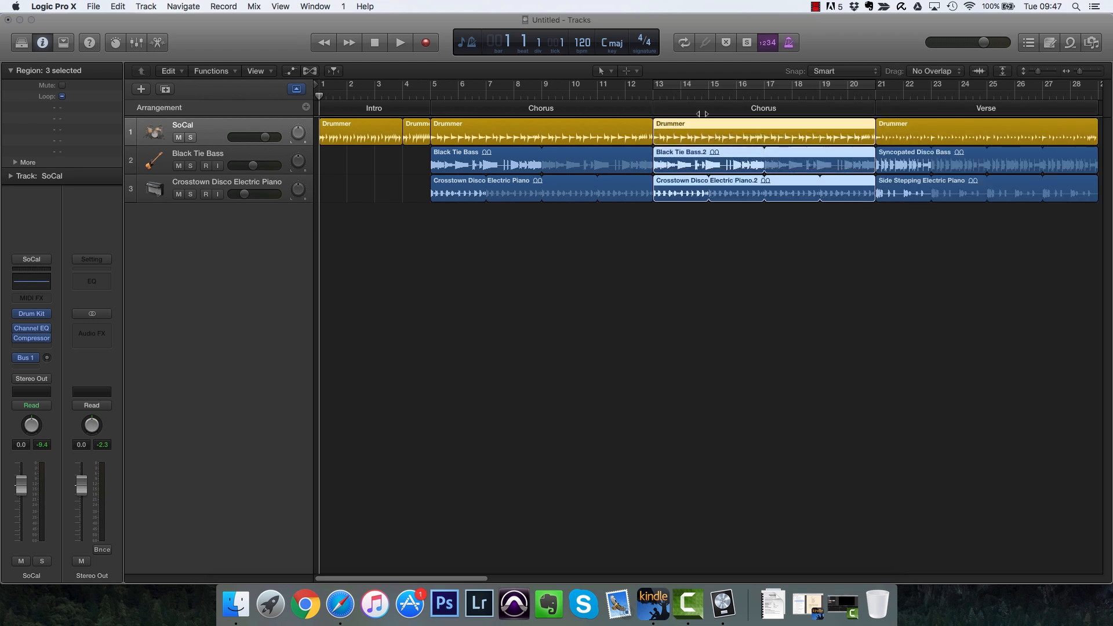
pyautogui.moveTo(940, 108); pyautogui.dragTo(658, 118)
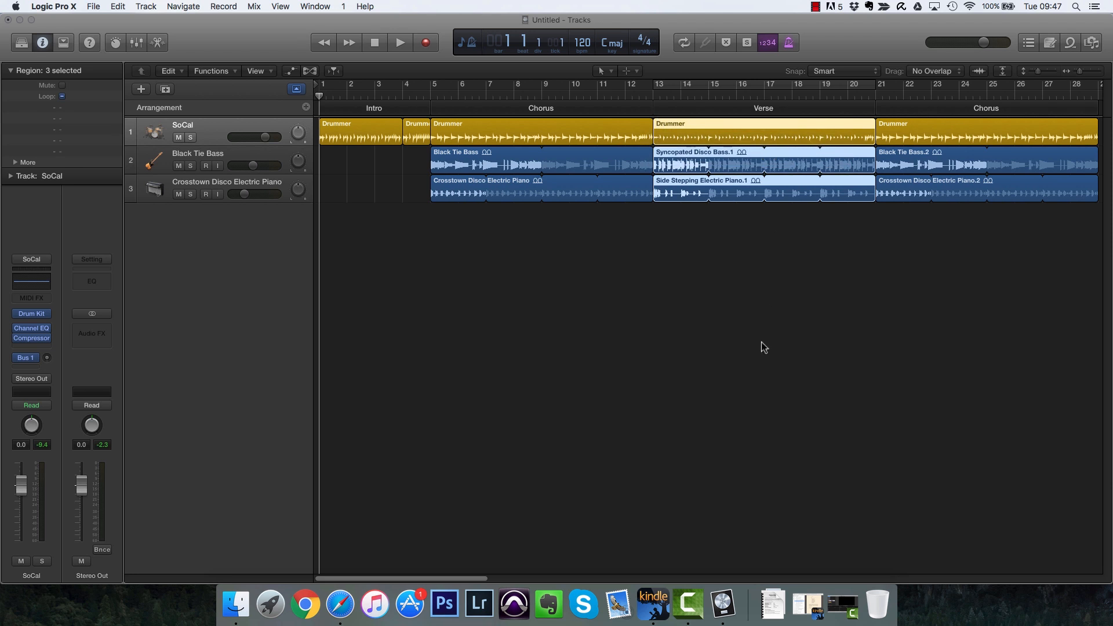
# Copy the Verse section with all its regions to bar 29, directly after the second Chorus.
pyautogui.hscroll(5, 800, 319)
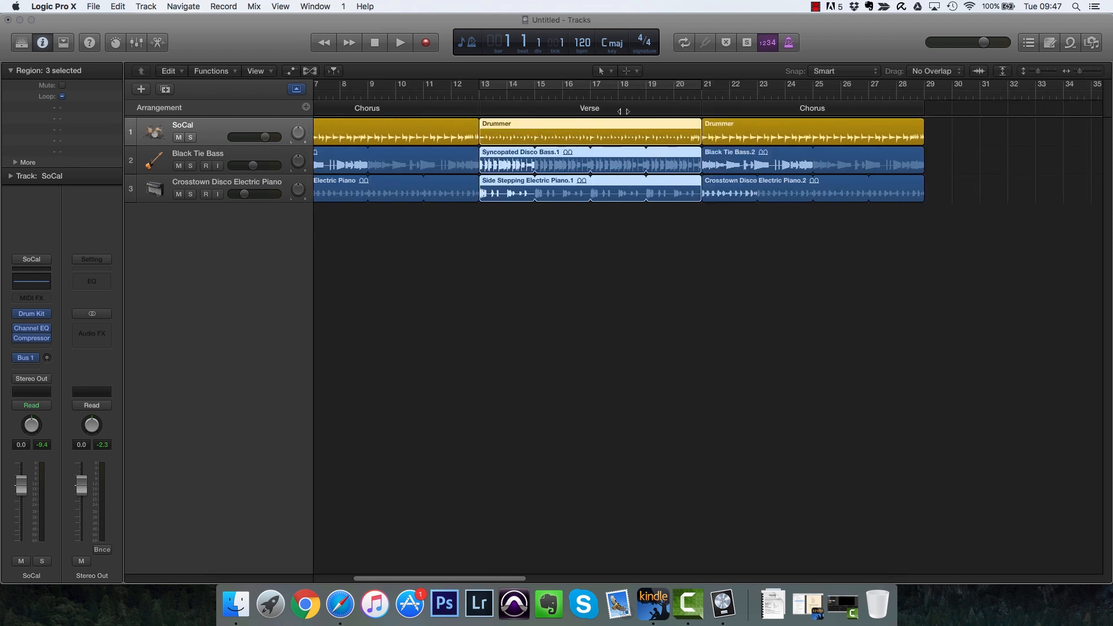
pyautogui.moveTo(621, 110); pyautogui.dragTo(928, 109)
pyautogui.hscroll(10, 893, 174)
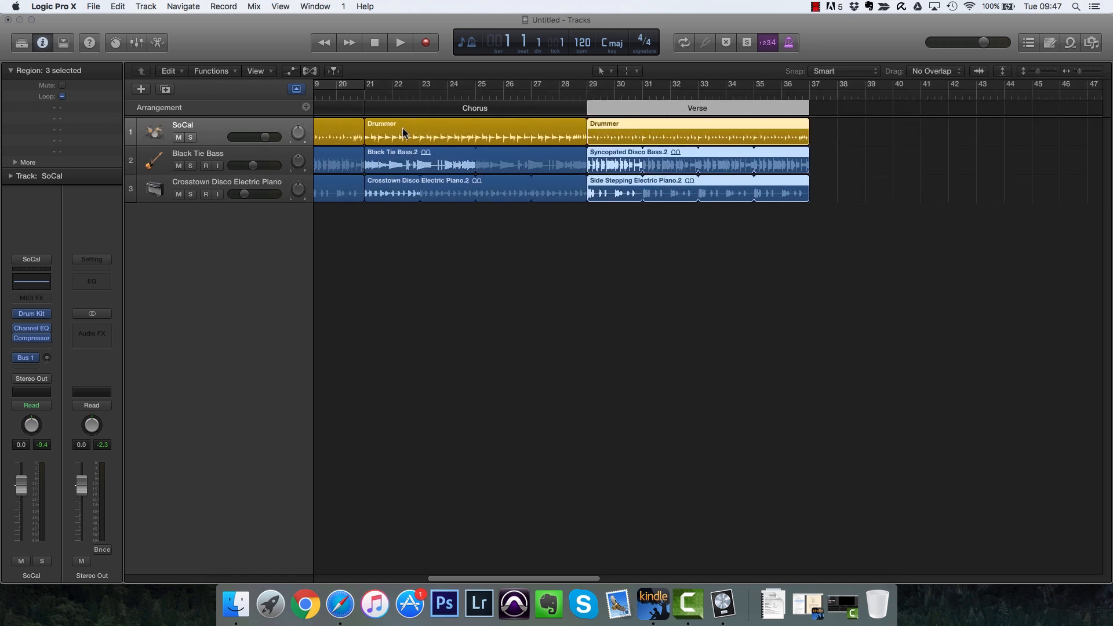
# Add an arrangement marker at bar 37 and change its type to Bridge.
pyautogui.click(305, 107)
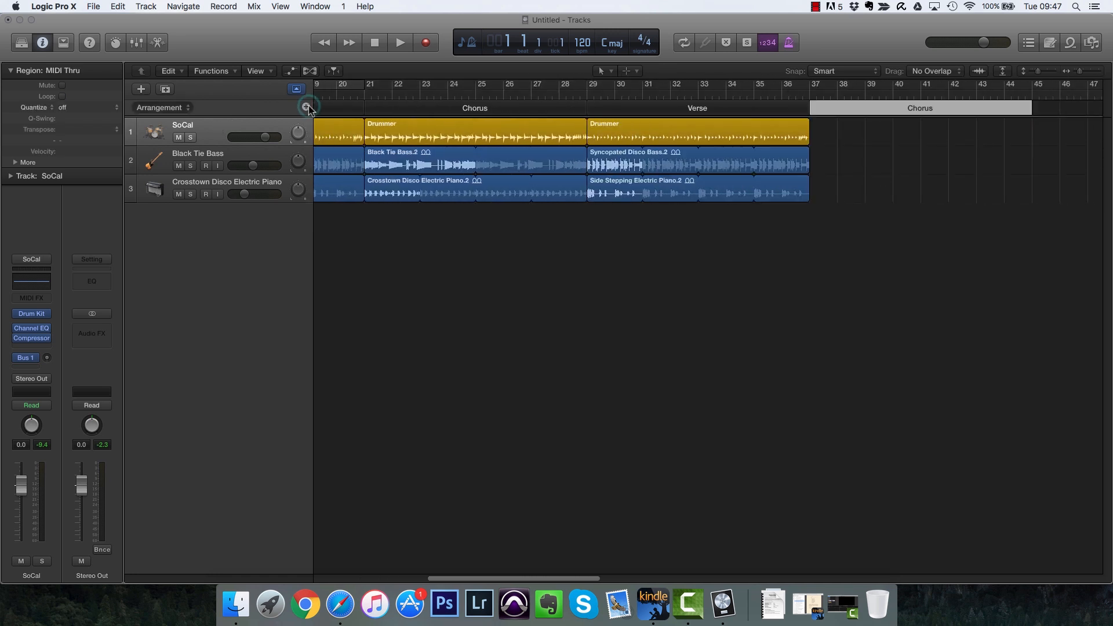
pyautogui.click(936, 109)
pyautogui.click(946, 133)
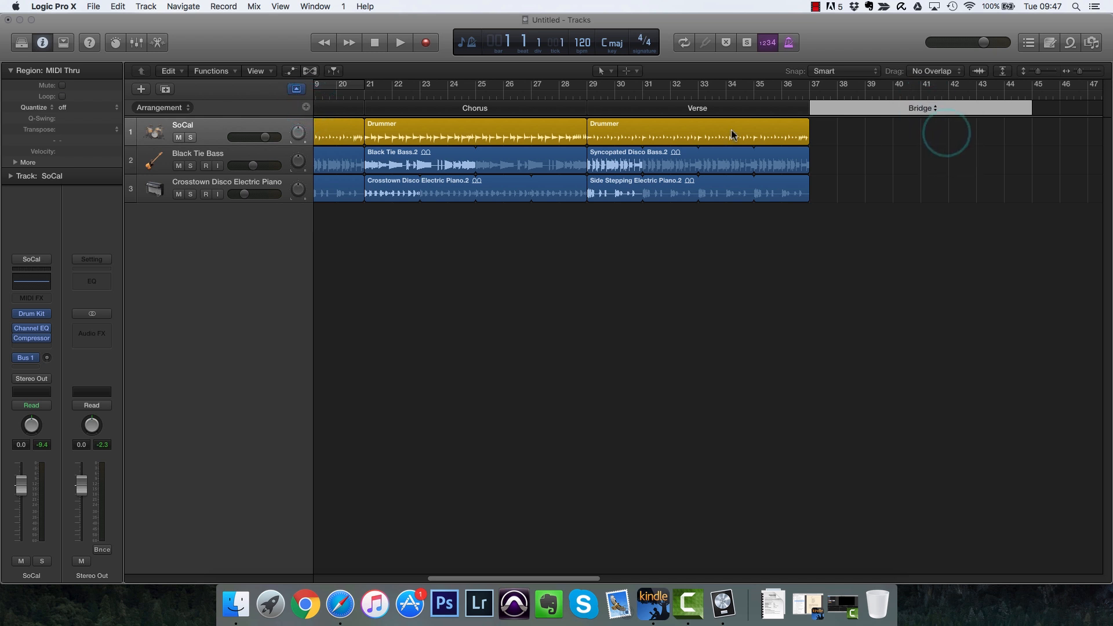
# Shorten the Bridge marker to end at bar 41 and copy the Chorus section with its regions to bar 41.
pyautogui.moveTo(433, 112)
pyautogui.mouseDown()
pyautogui.moveTo(1048, 114)
pyautogui.moveTo(895, 120)
pyautogui.moveTo(921, 119)
pyautogui.mouseUp()
pyautogui.moveTo(1060, 141); pyautogui.dragTo(1038, 140)
pyautogui.moveTo(921, 108)
pyautogui.mouseDown()
pyautogui.moveTo(1033, 110)
pyautogui.moveTo(851, 115)
pyautogui.moveTo(729, 137)
pyautogui.mouseUp()
pyautogui.click(1052, 110)
# Add an Outro arrangement marker at bar 49, after the last Chorus, and shorten it to end at bar 53.
pyautogui.hscroll(10, 928, 112)
pyautogui.click(306, 107)
pyautogui.click(944, 110)
pyautogui.click(977, 155)
pyautogui.moveTo(1059, 108); pyautogui.dragTo(951, 112)
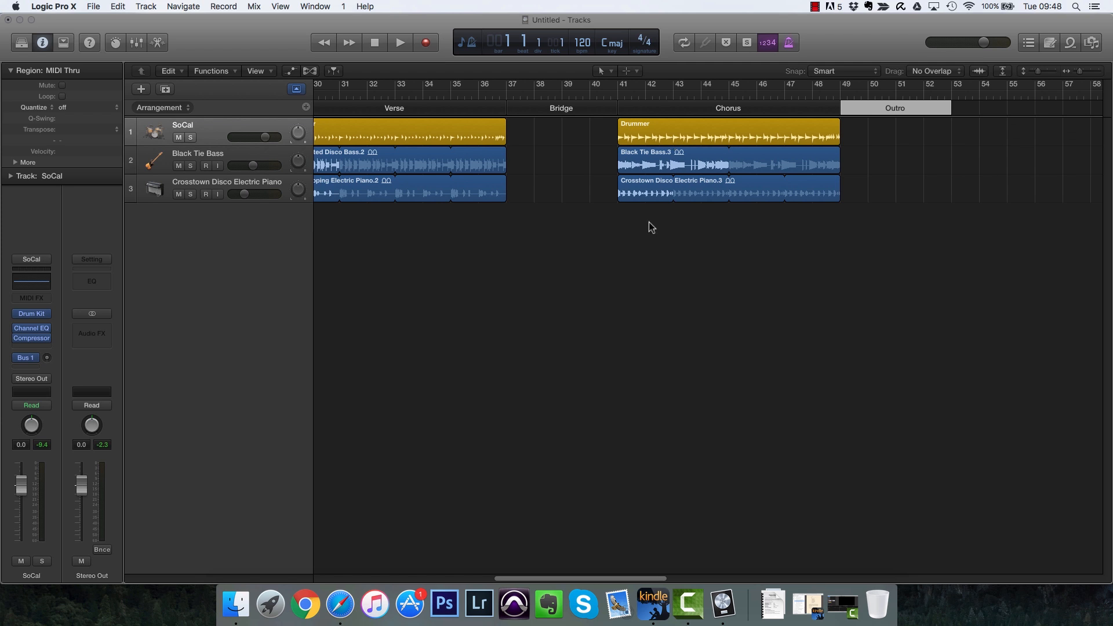
# Delete the regions of the Verse section at bar 29, followed by its arrangement marker.
pyautogui.hscroll(3, 713, 307)
pyautogui.hscroll(-10, 712, 312)
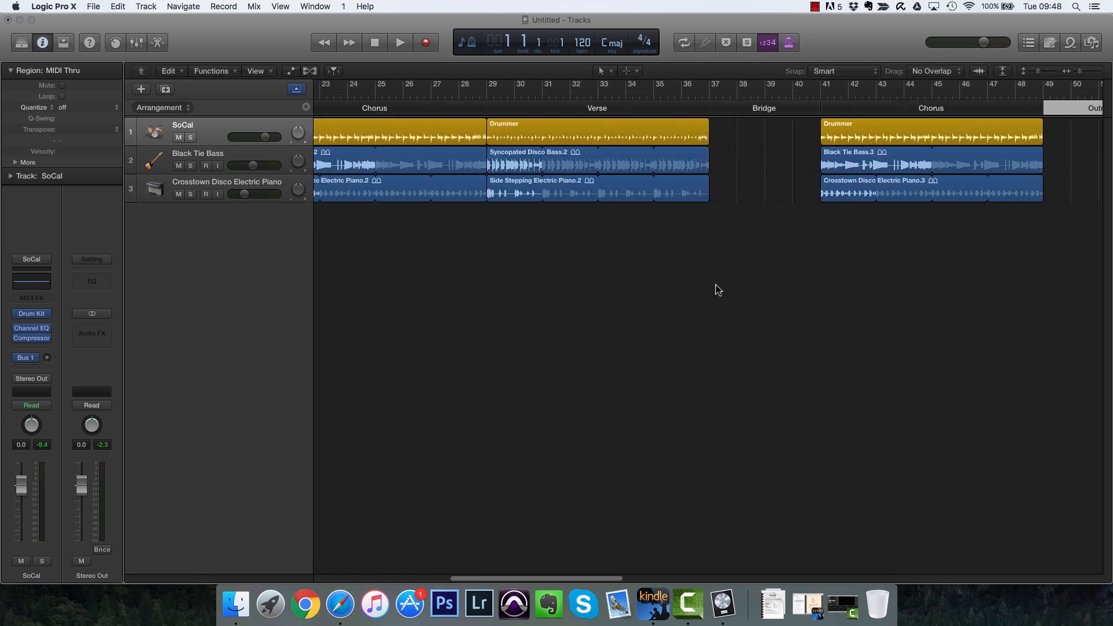
pyautogui.hscroll(2, 715, 284)
pyautogui.click(603, 109)
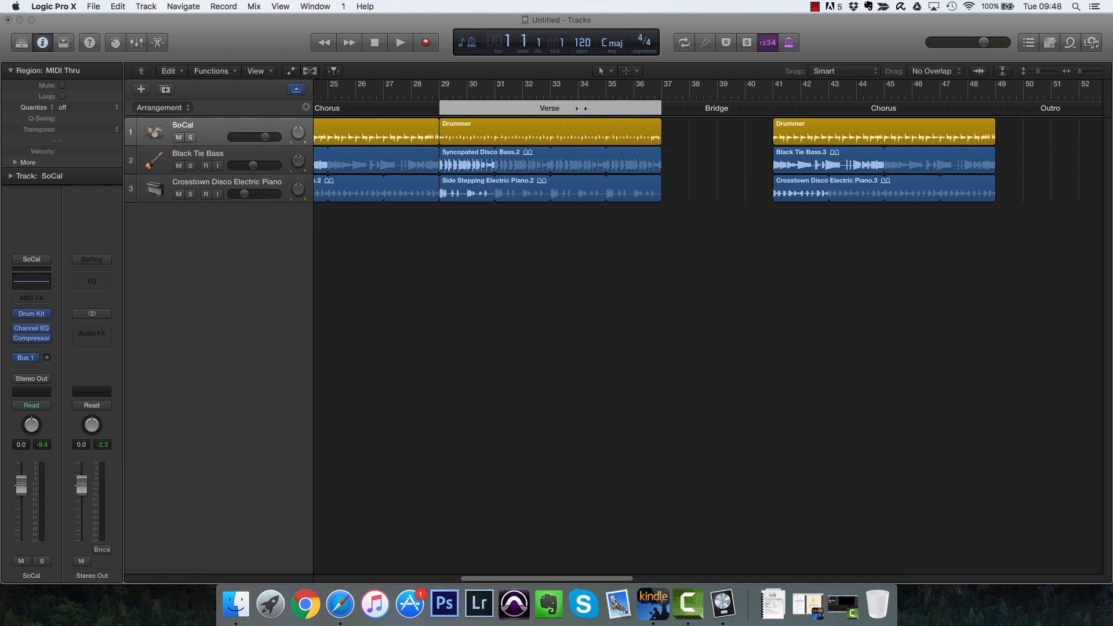
pyautogui.press('BackSpace')
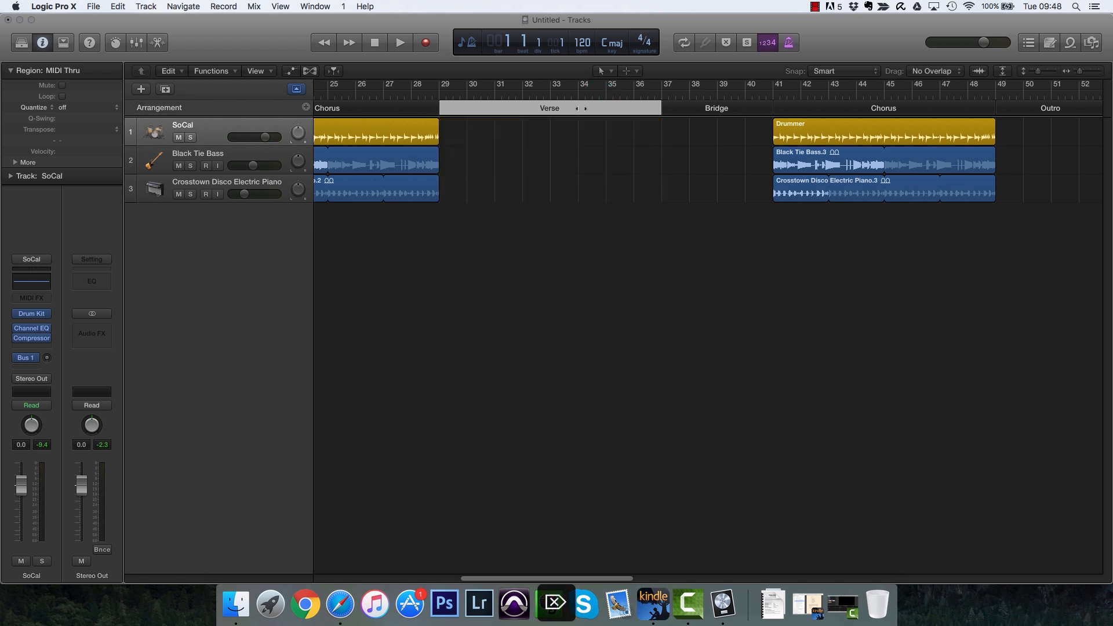
pyautogui.press('BackSpace')
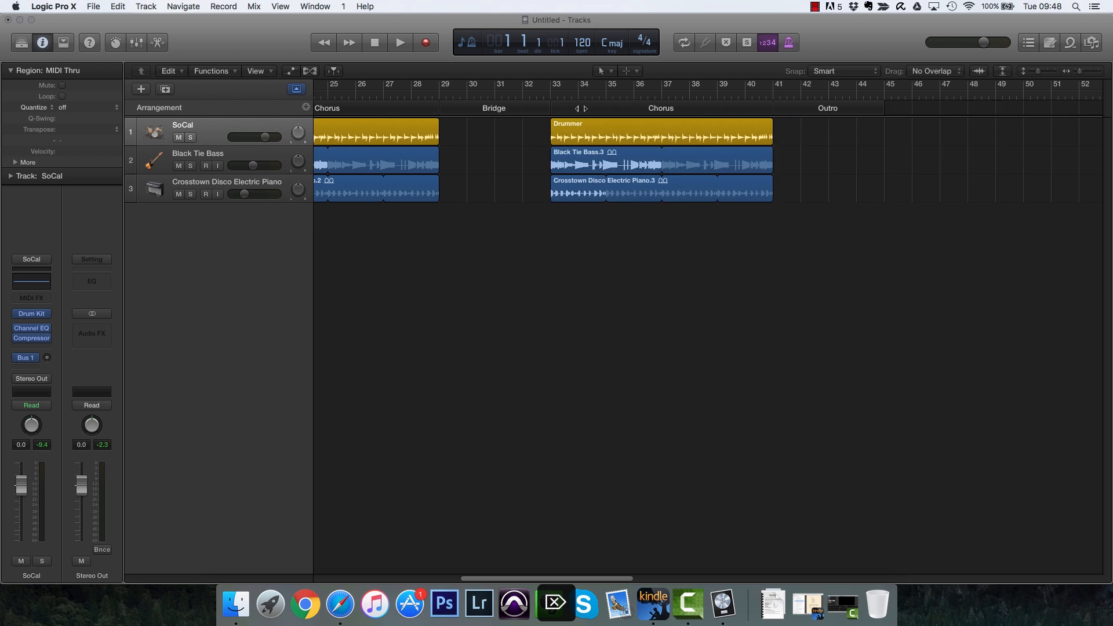
# Undo the deletion of the second Verse's marker and regions.
pyautogui.press('super+z')
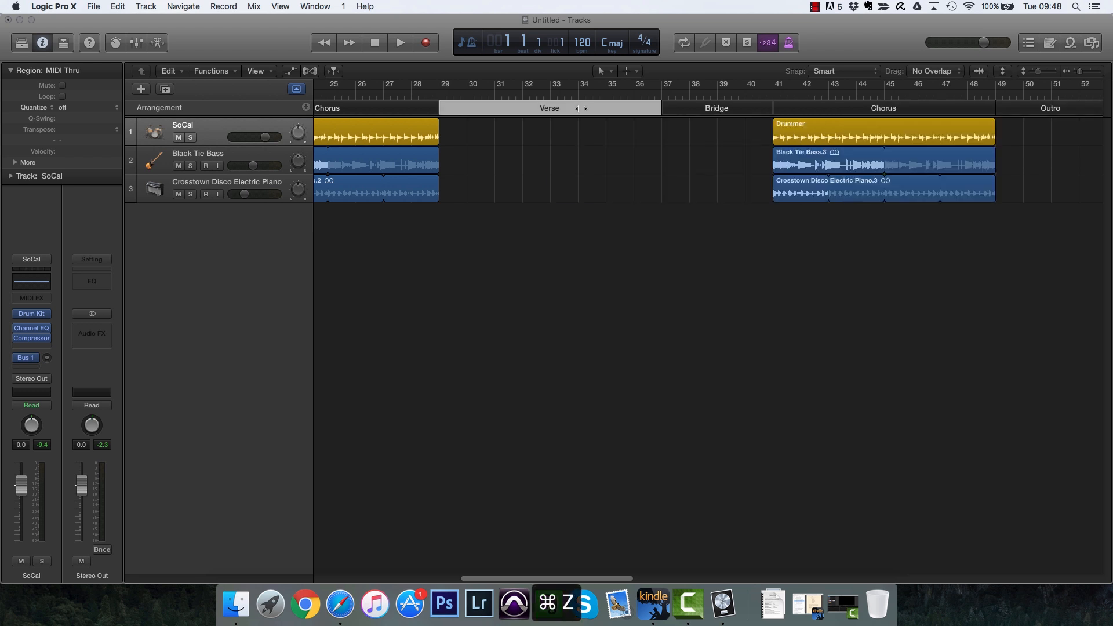
pyautogui.press('super+z')
pyautogui.moveTo(699, 111)
pyautogui.mouseDown()
pyautogui.moveTo(988, 110)
pyautogui.moveTo(653, 128)
pyautogui.mouseUp()
pyautogui.click(919, 110)
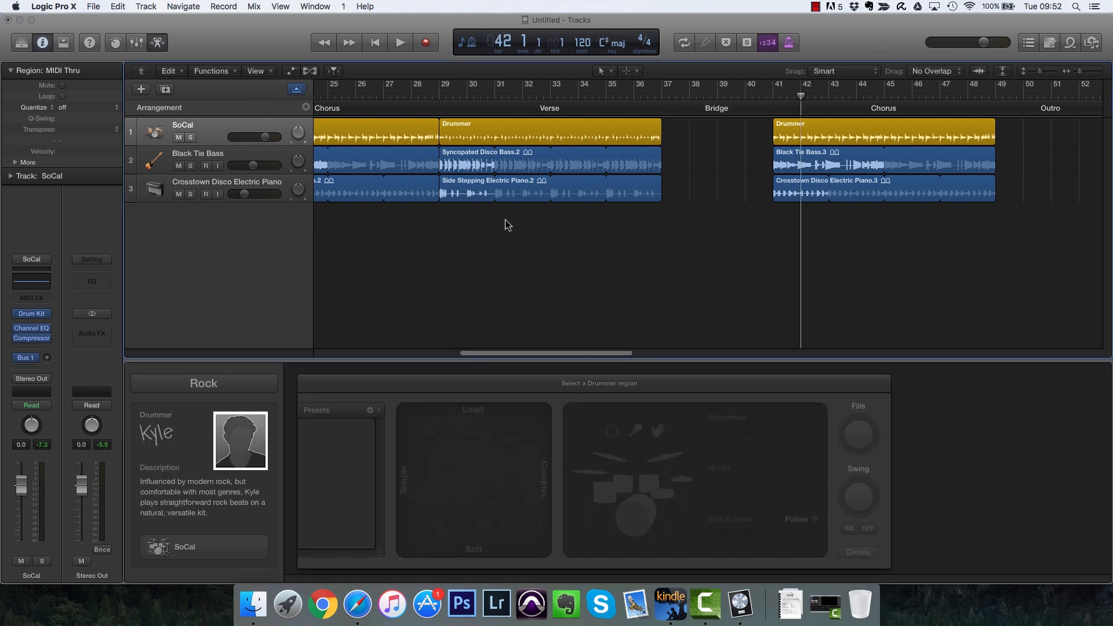
# Create a drummer region in the empty Bridge section of the SoCal track and set the cycle range to bars 37–41.
pyautogui.click(716, 133)
pyautogui.moveTo(694, 135); pyautogui.dragTo(663, 135)
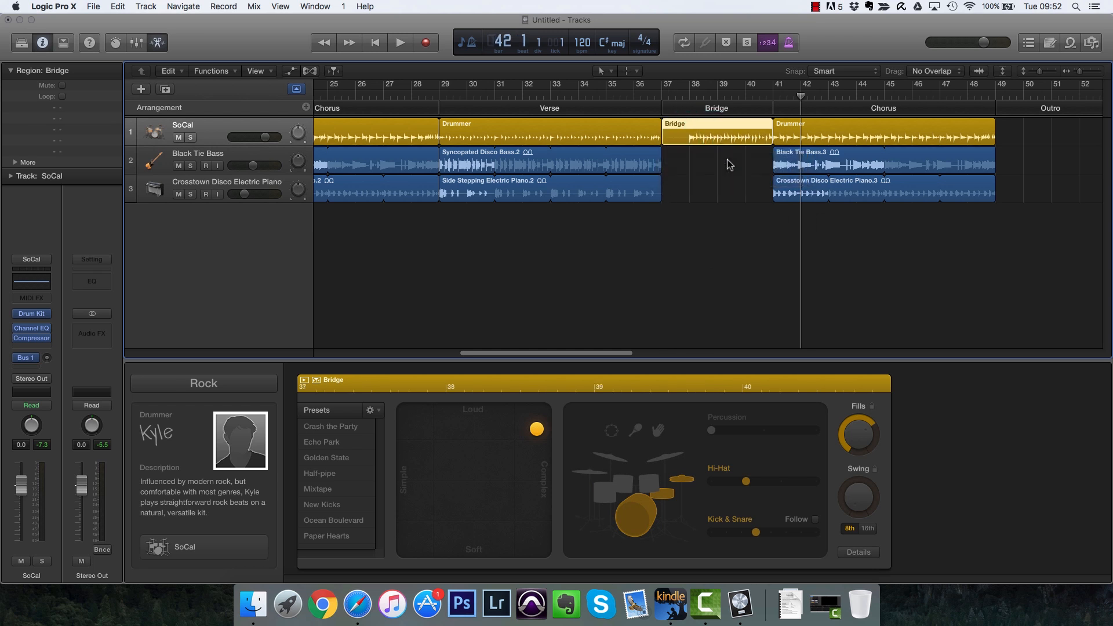
pyautogui.click(661, 95)
pyautogui.moveTo(662, 95); pyautogui.dragTo(769, 87)
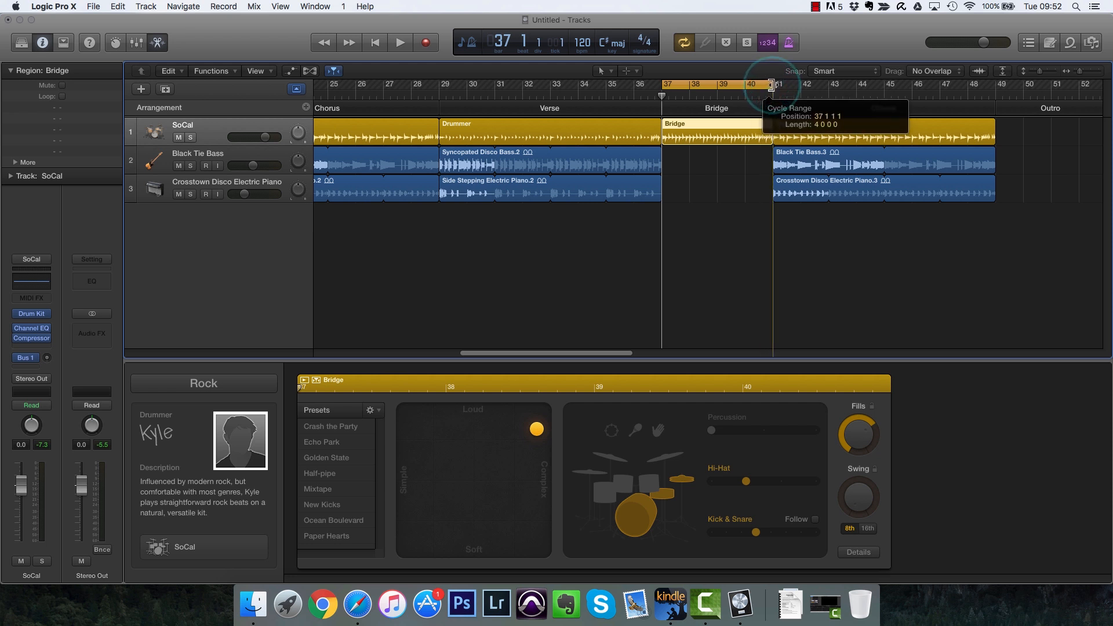
pyautogui.moveTo(771, 86); pyautogui.dragTo(771, 85)
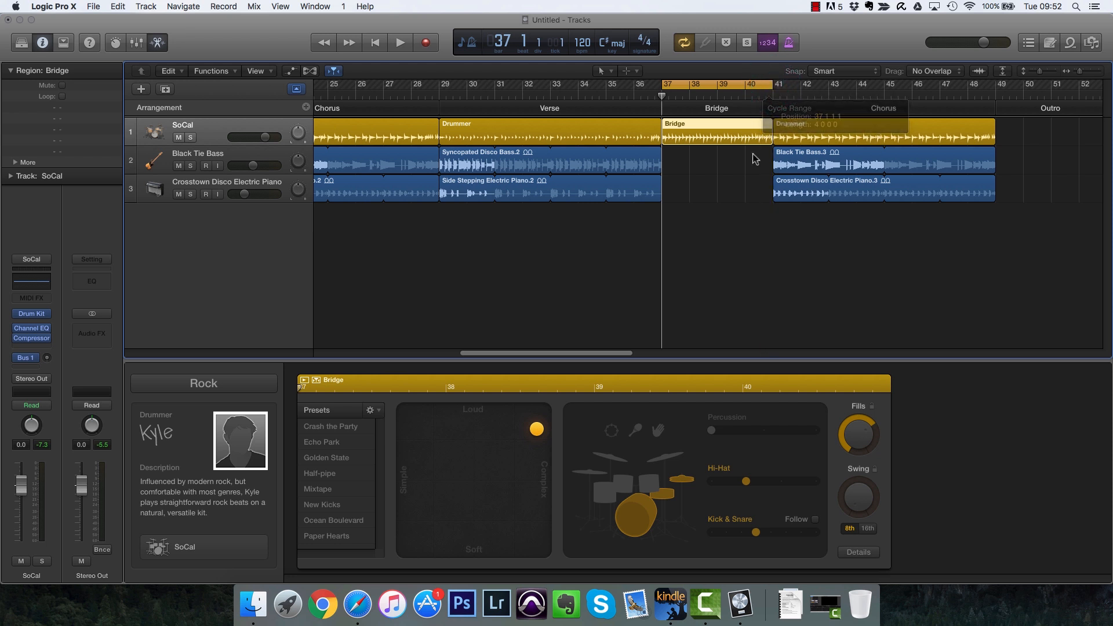
pyautogui.click(638, 137)
pyautogui.click(672, 139)
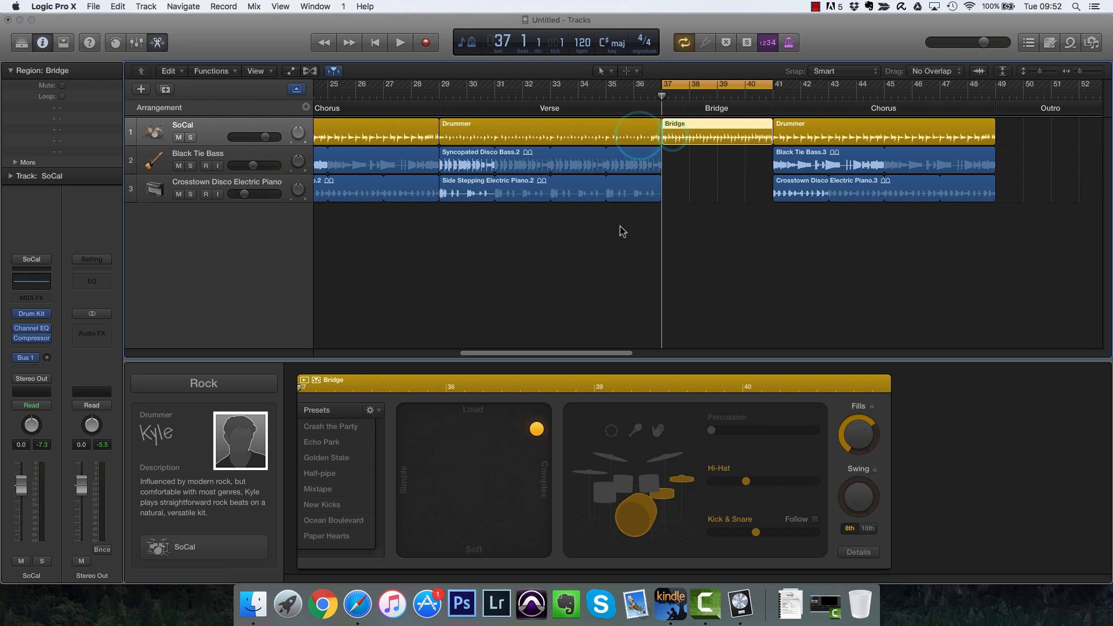
# Give the Bridge drummer region the Golden State preset with a half-time kick and snare, toms and shaker.
pyautogui.click(332, 460)
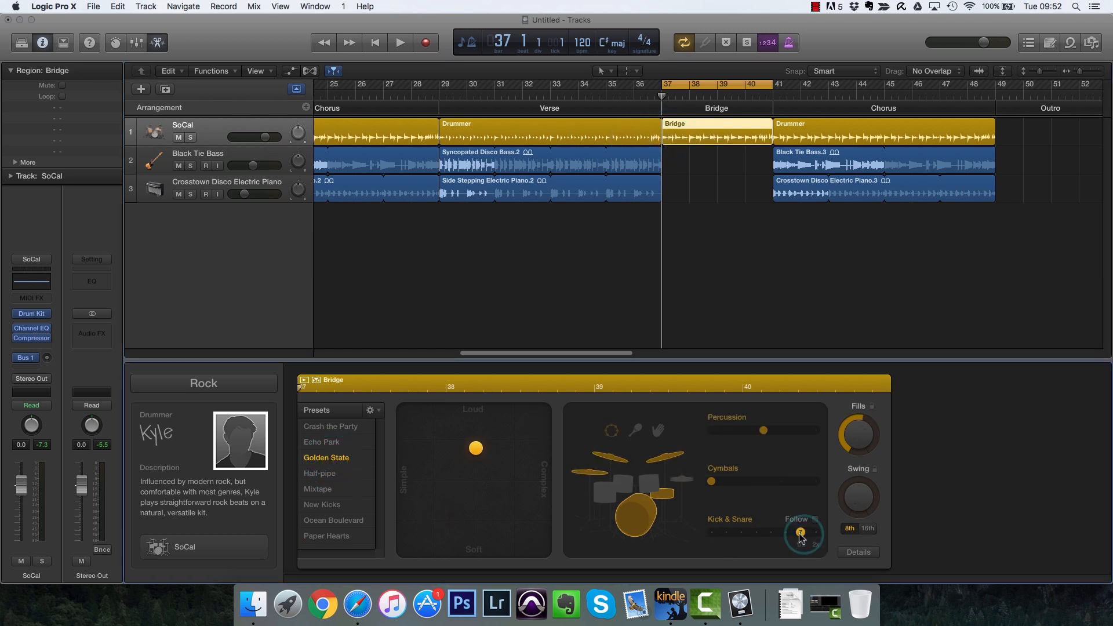
pyautogui.click(655, 483)
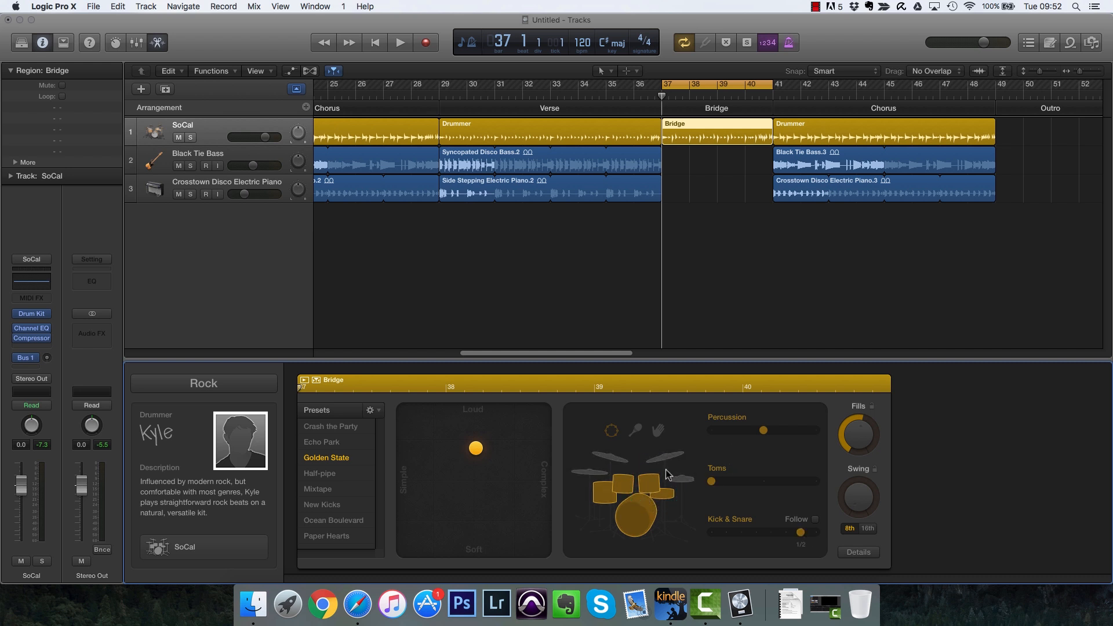
pyautogui.click(604, 459)
pyautogui.click(625, 476)
pyautogui.click(639, 430)
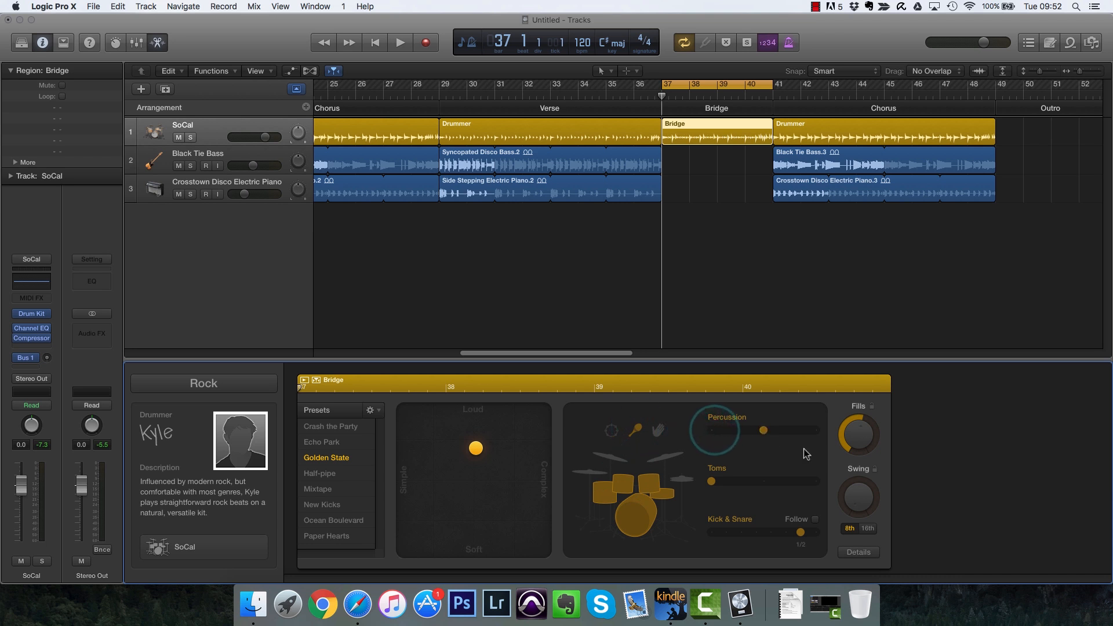
# Shift the Feel of the Bridge drummer region toward Pull in its detail settings and return to the kit view.
pyautogui.click(853, 553)
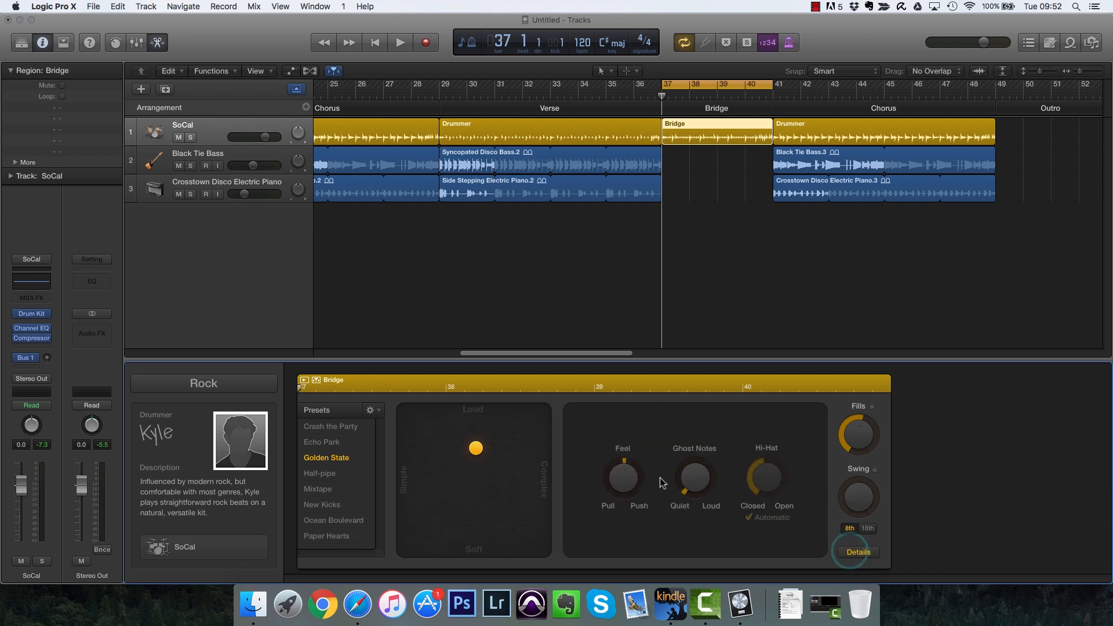
pyautogui.moveTo(625, 477); pyautogui.dragTo(626, 527)
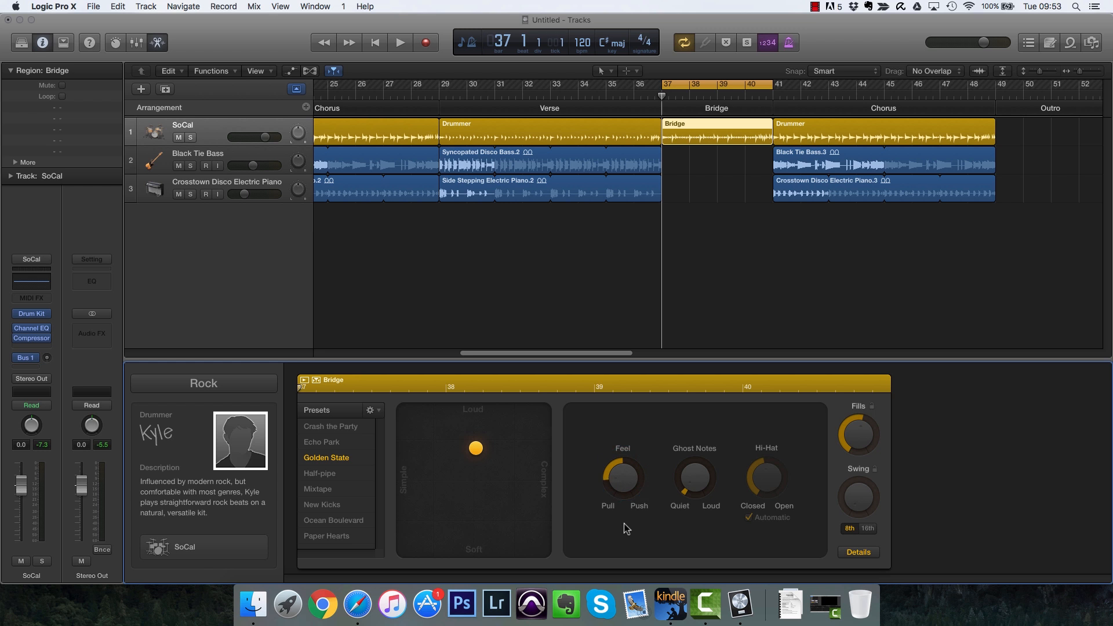
pyautogui.click(870, 554)
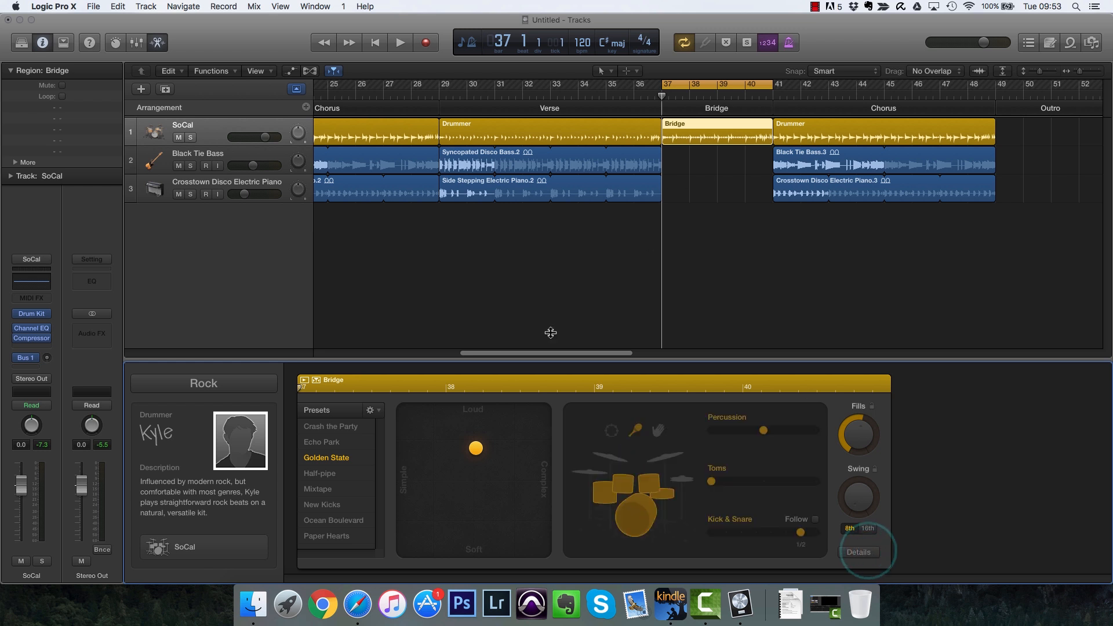
# Audition the Bridge region in solo while making its performance softer and more complex and setting Toms to pattern 3.
pyautogui.click(305, 380)
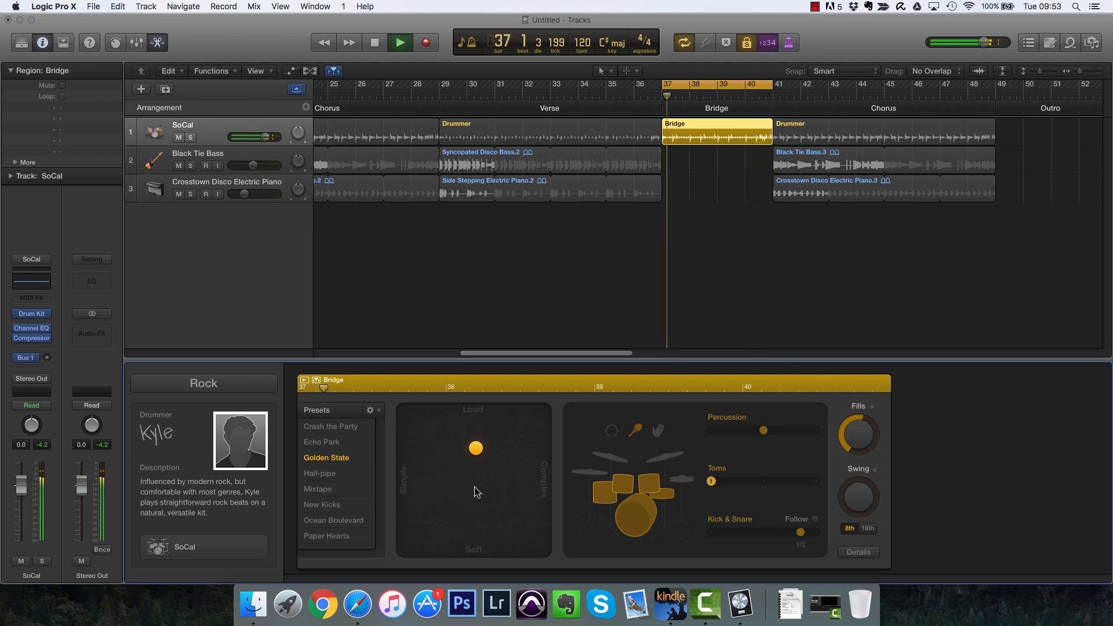
pyautogui.moveTo(474, 450); pyautogui.dragTo(535, 540)
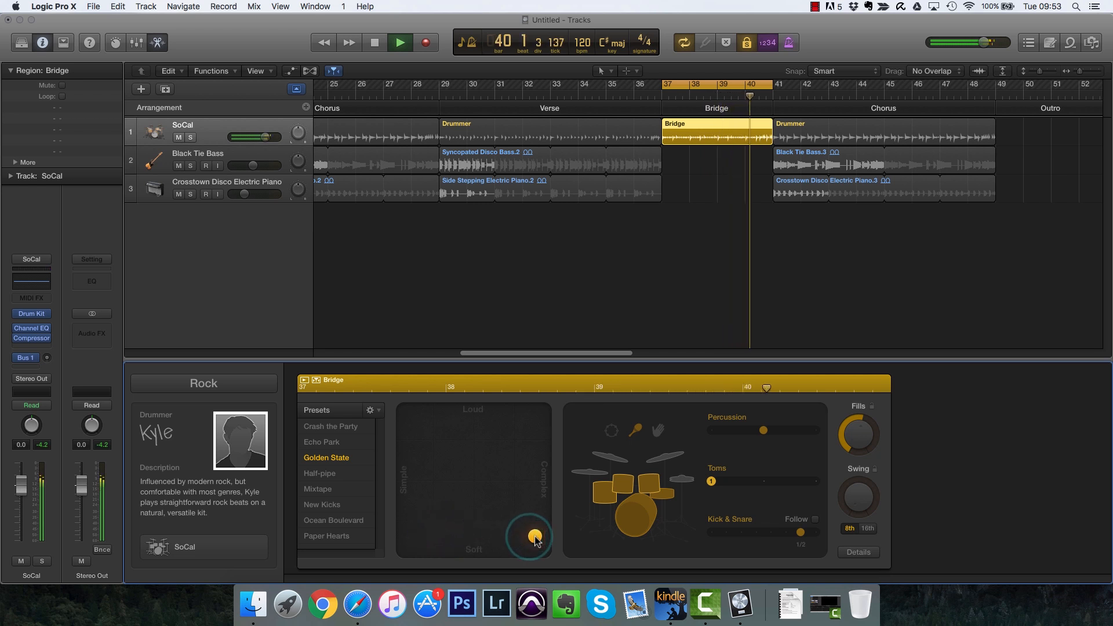
pyautogui.moveTo(712, 481); pyautogui.dragTo(766, 486)
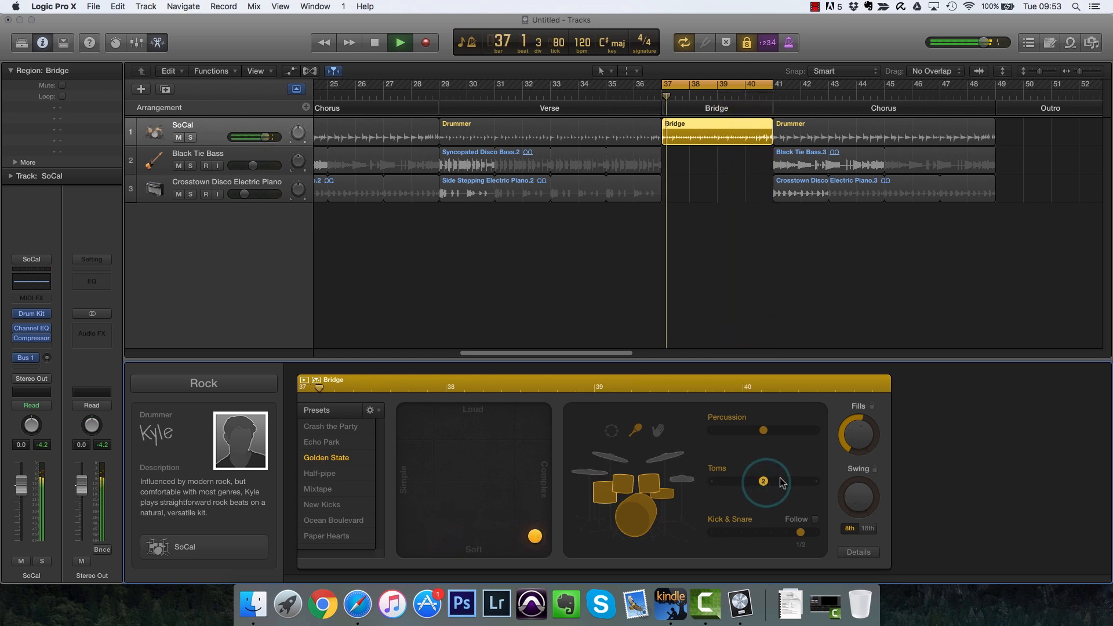
pyautogui.click(815, 482)
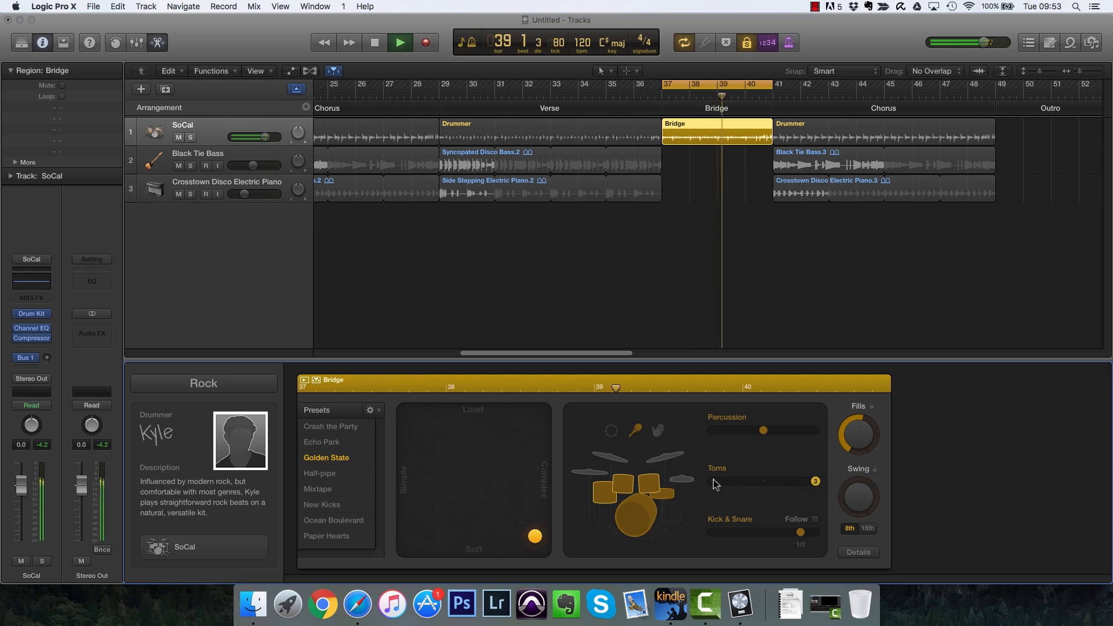
pyautogui.press('space')
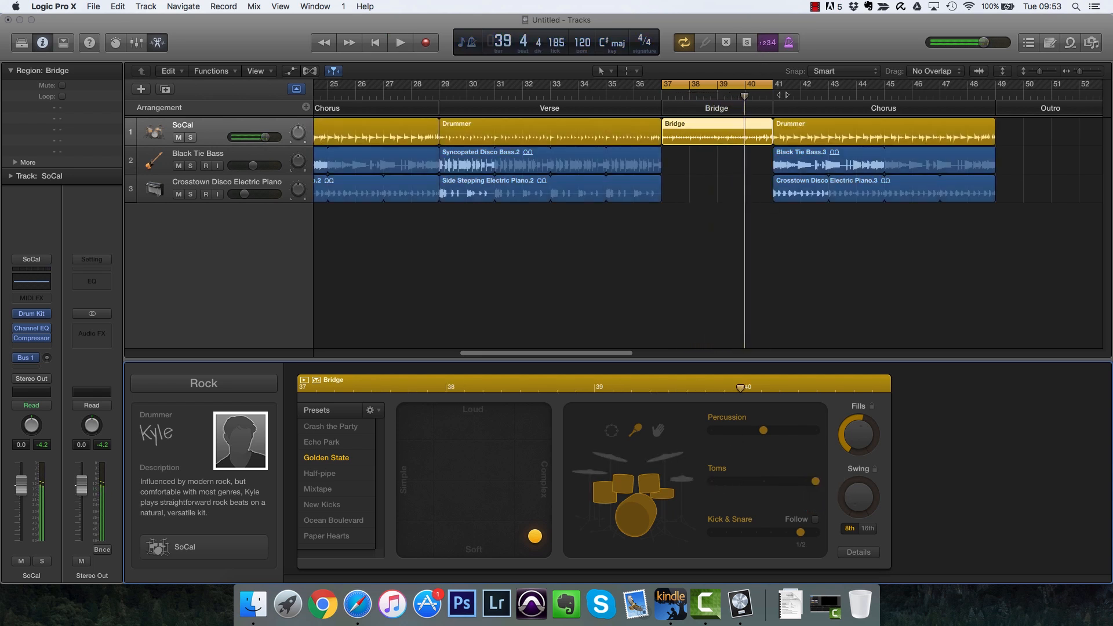
# Extend the Bridge arrangement section to bar 45 and shift the following Chorus section and its regions four bars later.
pyautogui.moveTo(773, 108)
pyautogui.mouseDown()
pyautogui.moveTo(842, 109)
pyautogui.moveTo(774, 108)
pyautogui.mouseUp()
pyautogui.moveTo(774, 109); pyautogui.dragTo(891, 108)
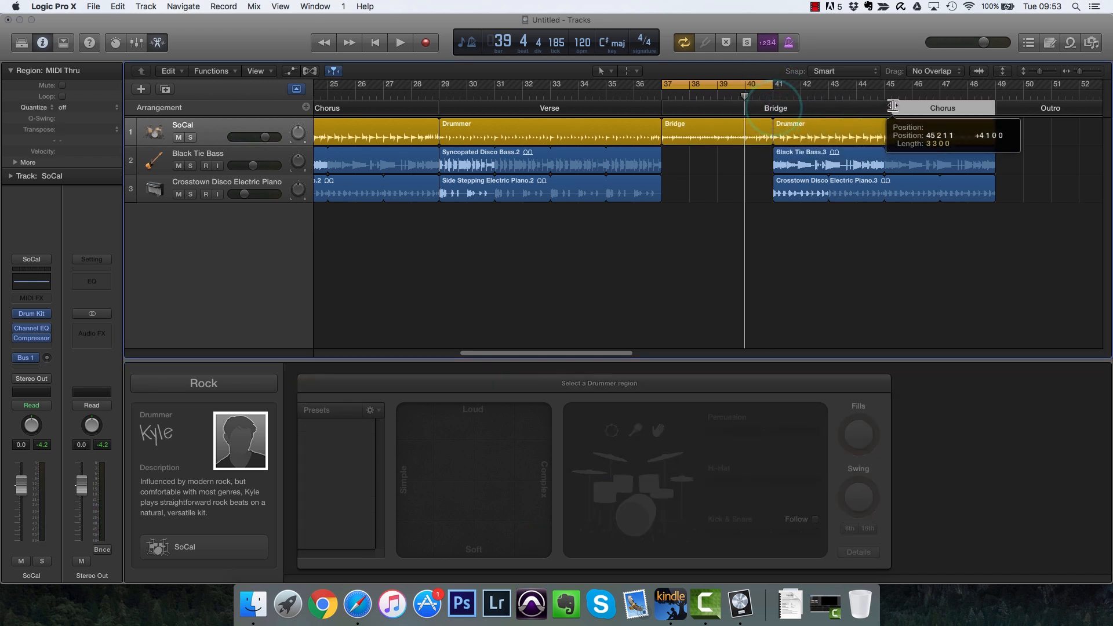
pyautogui.moveTo(996, 109); pyautogui.dragTo(1053, 109)
pyautogui.click(996, 231)
pyautogui.moveTo(875, 257); pyautogui.dragTo(754, 130)
pyautogui.moveTo(804, 136); pyautogui.dragTo(915, 136)
# Lengthen the Bridge drummer region to bar 45 and split it at bar 41.
pyautogui.click(724, 185)
pyautogui.moveTo(711, 143); pyautogui.dragTo(824, 142)
pyautogui.click(713, 95)
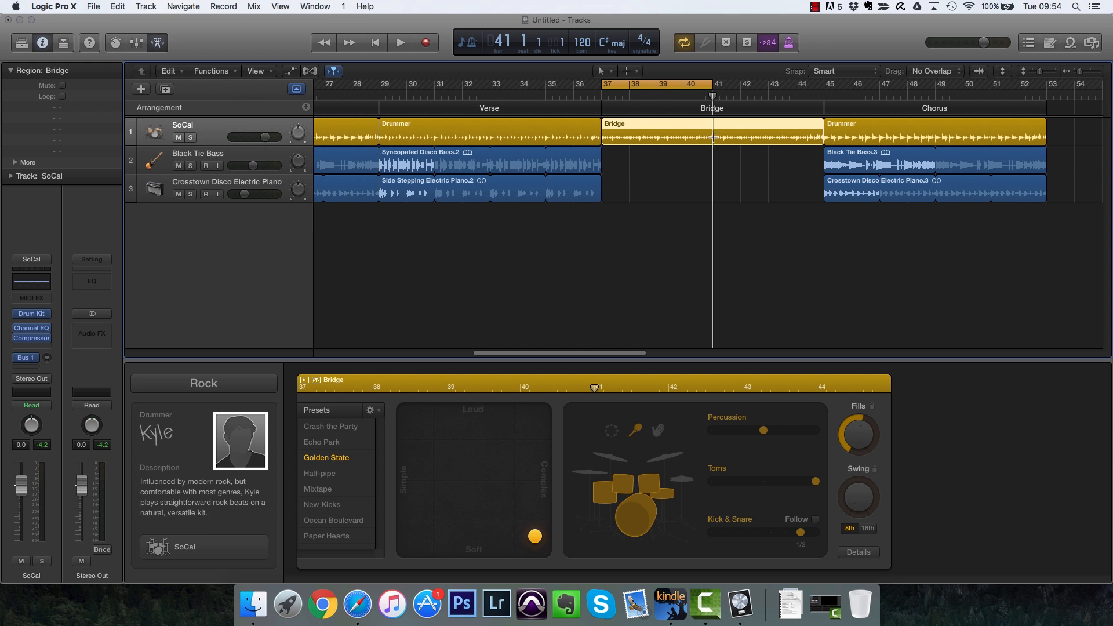
pyautogui.click(713, 137)
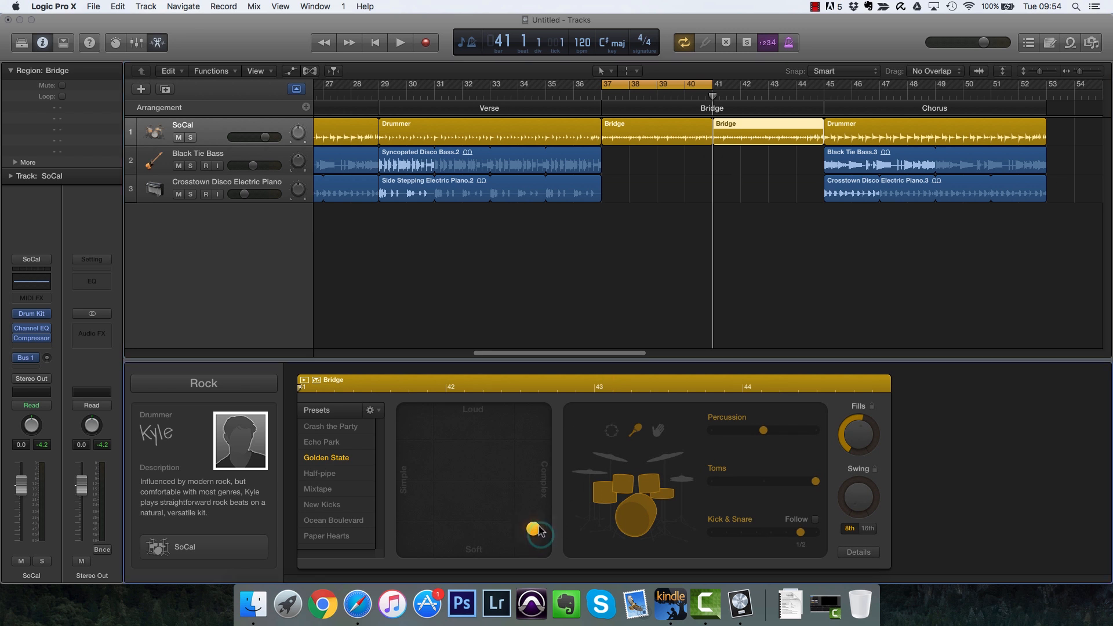
# Make the second Bridge drummer region louder, turn off its automatic hi-hat and set the hi-hat toward Open.
pyautogui.click(858, 553)
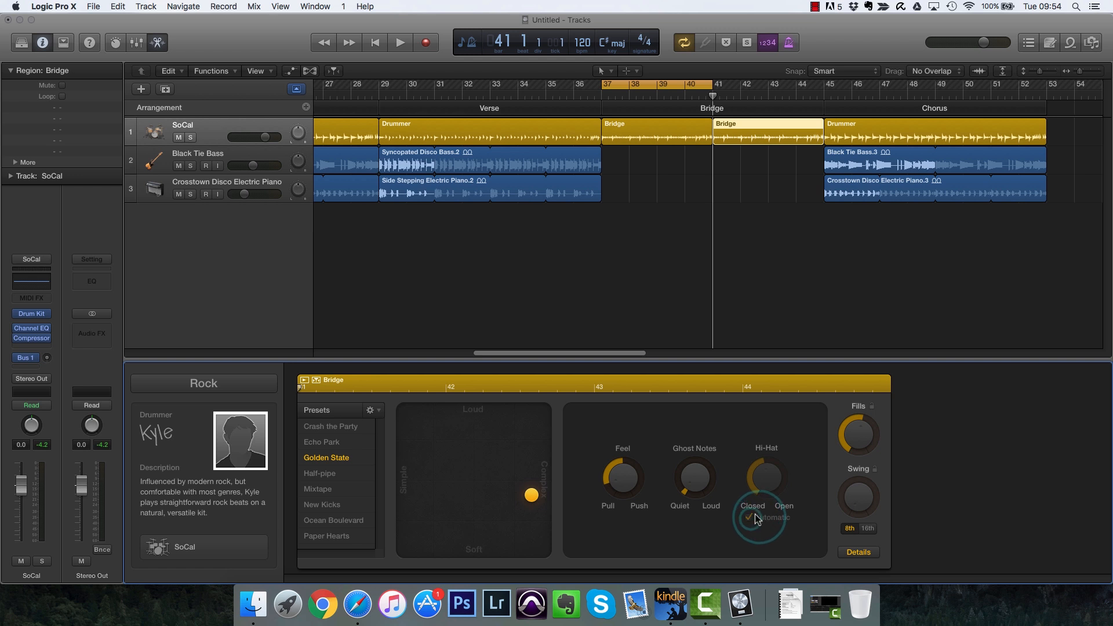
pyautogui.click(859, 552)
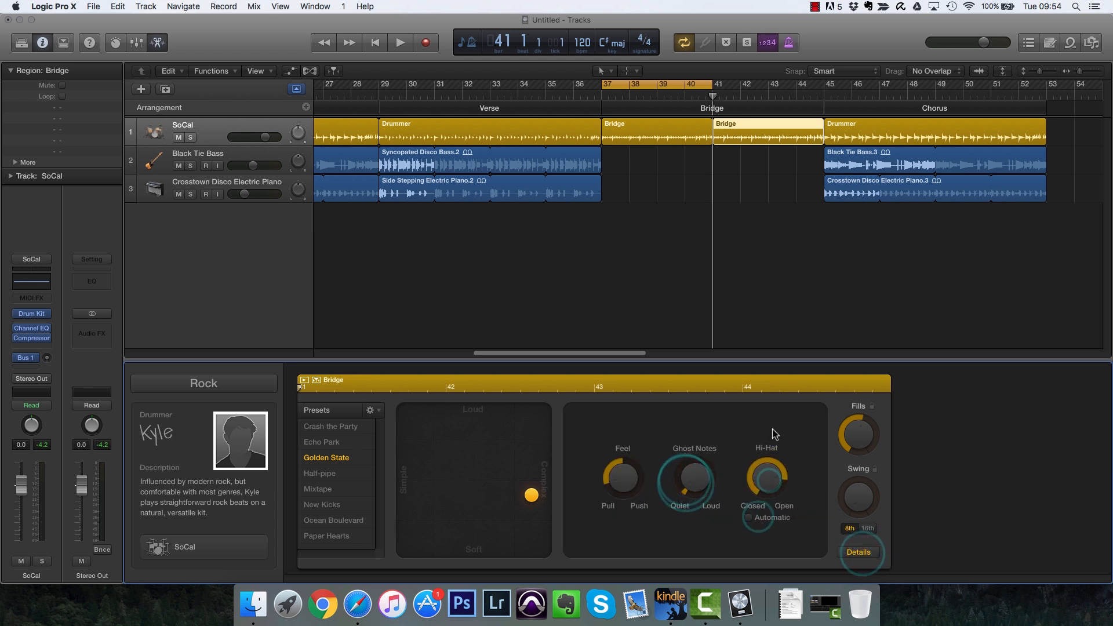
# Set the name of the arrangement marker over bars 37–45 back to Bridge.
pyautogui.click(693, 106)
pyautogui.doubleClick(689, 96)
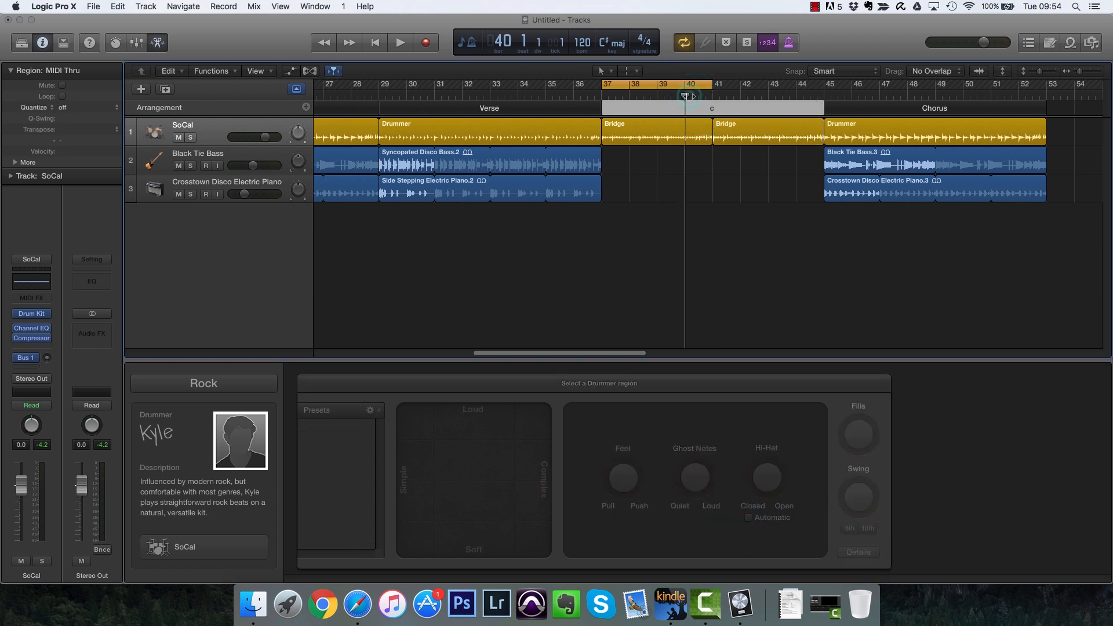
pyautogui.click(712, 110)
pyautogui.click(714, 109)
pyautogui.click(713, 109)
pyautogui.click(737, 142)
pyautogui.click(714, 111)
pyautogui.click(688, 111)
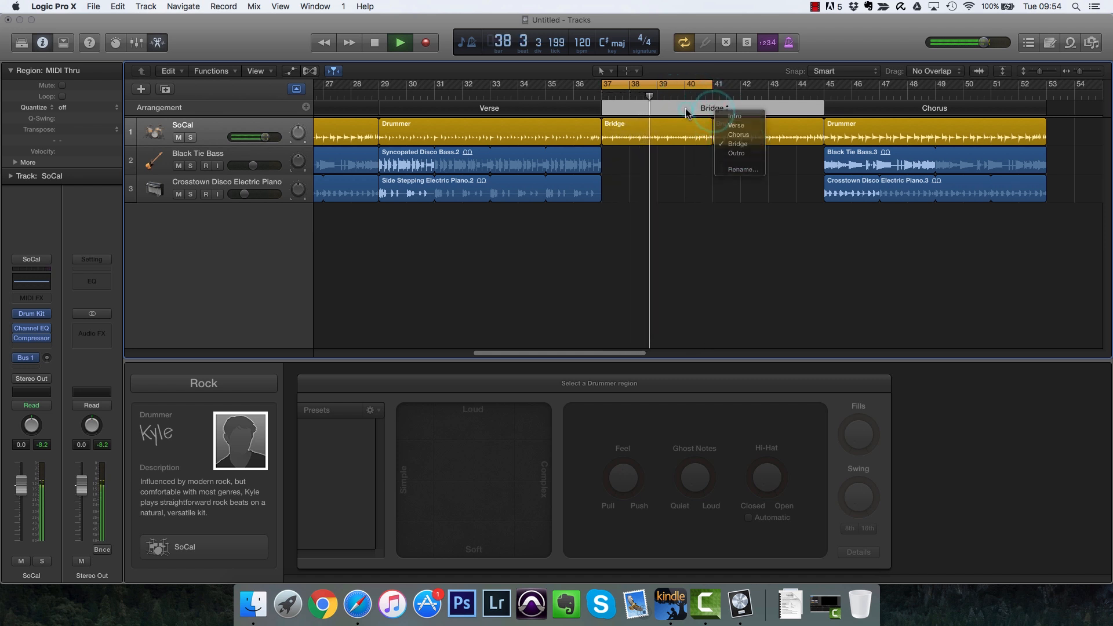
# Turn off cycle mode and audition the drums from the first Bridge region into the second.
pyautogui.click(696, 86)
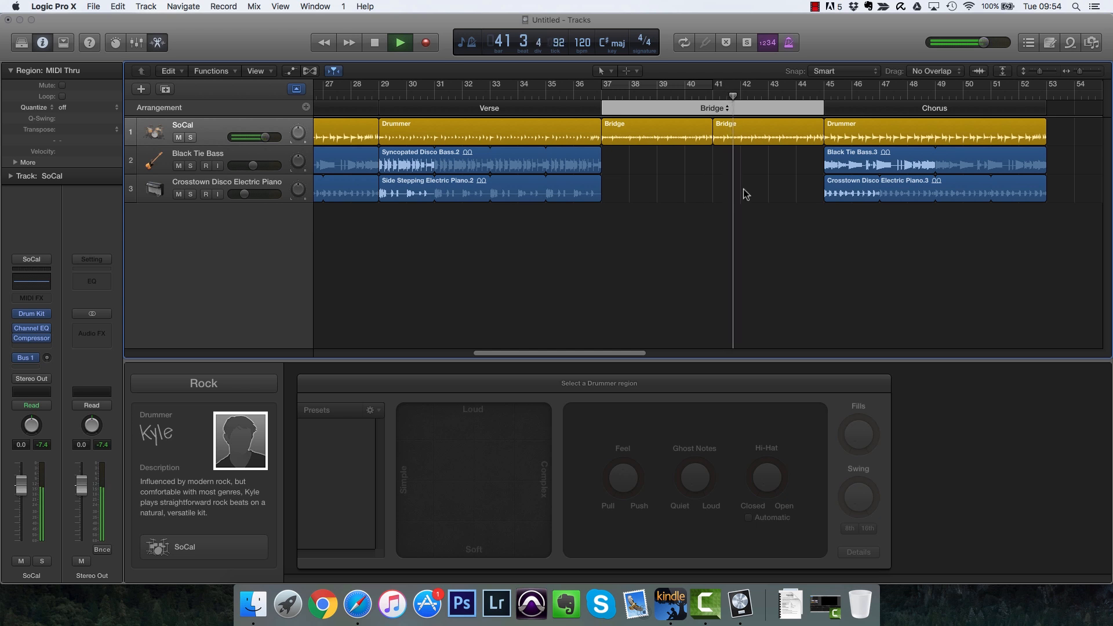
pyautogui.press('space')
# Switch the second Bridge drummer region to toms, raise its loudness and fills, and audition it from around bar 40.
pyautogui.click(739, 142)
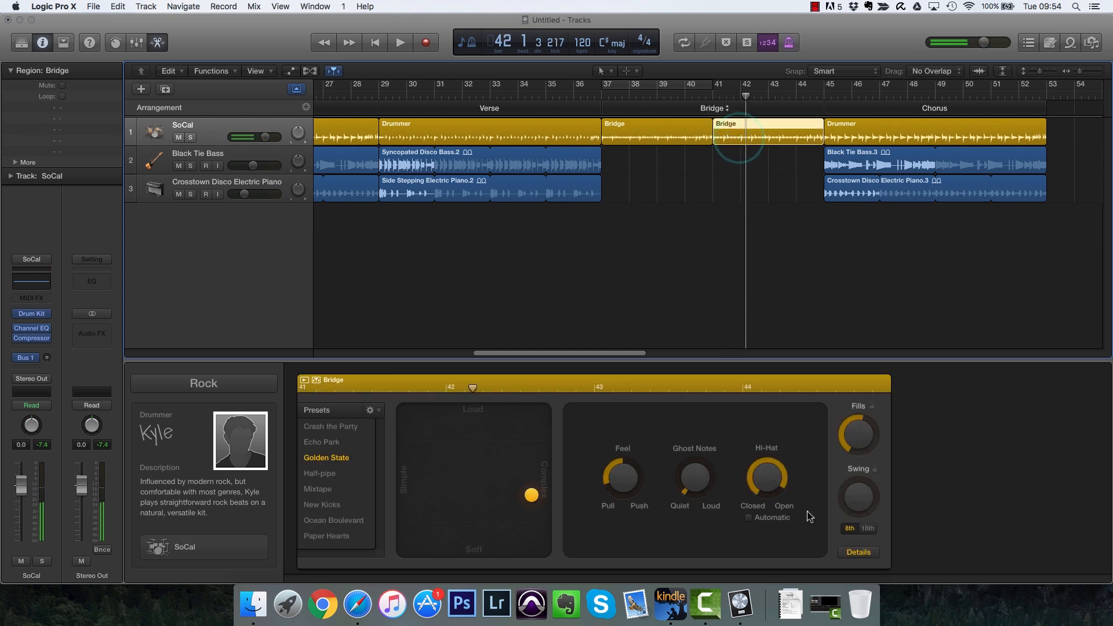
pyautogui.click(859, 553)
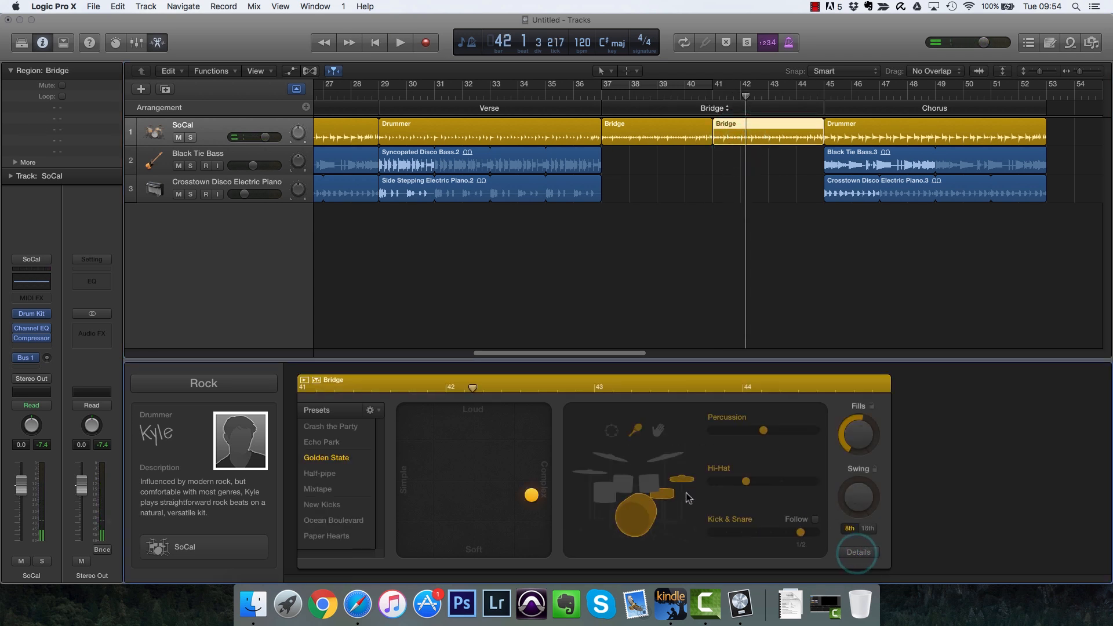
pyautogui.moveTo(531, 494); pyautogui.dragTo(529, 467)
pyautogui.press('space')
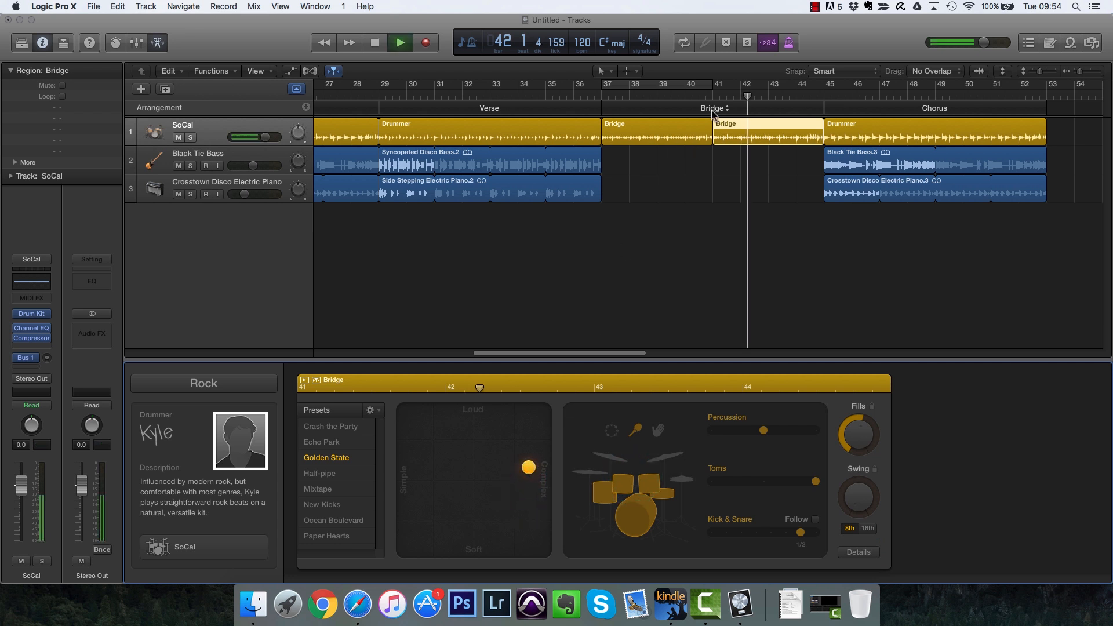
pyautogui.click(699, 97)
pyautogui.press('space')
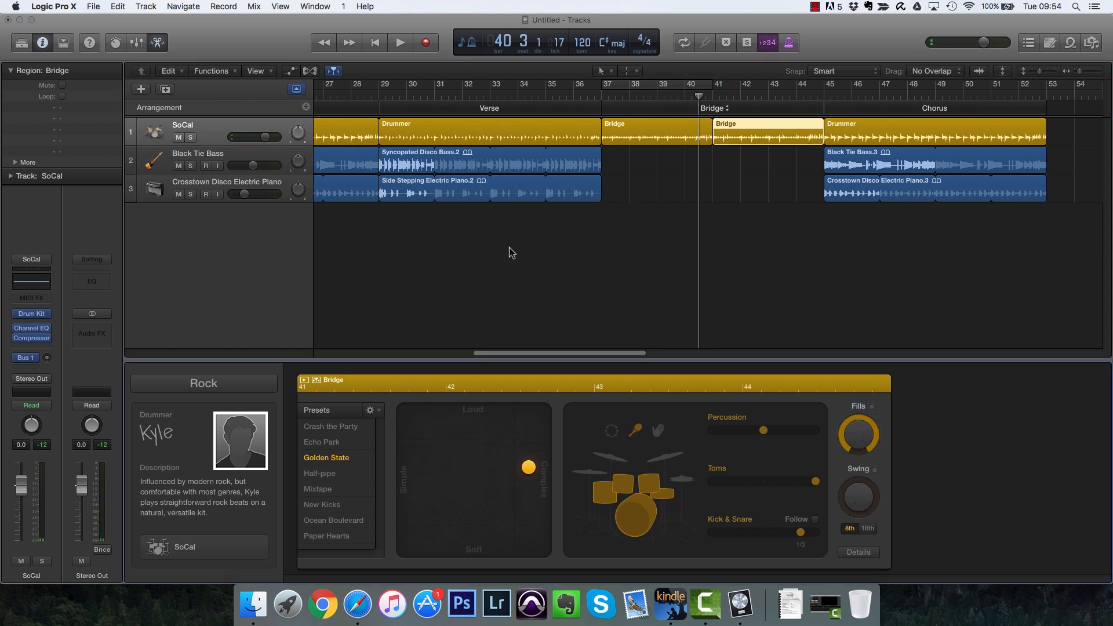
# Add the Paradise Disco Electric Piano loop to the electric piano track at bar 37 and repeat it until bar 45.
pyautogui.click(1070, 43)
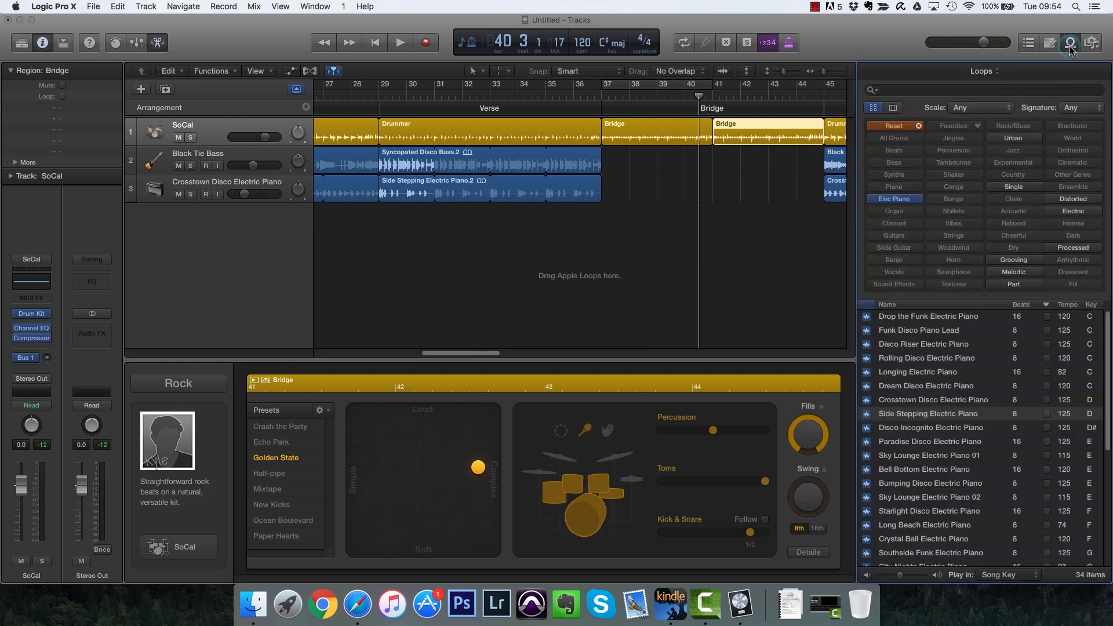
pyautogui.click(909, 444)
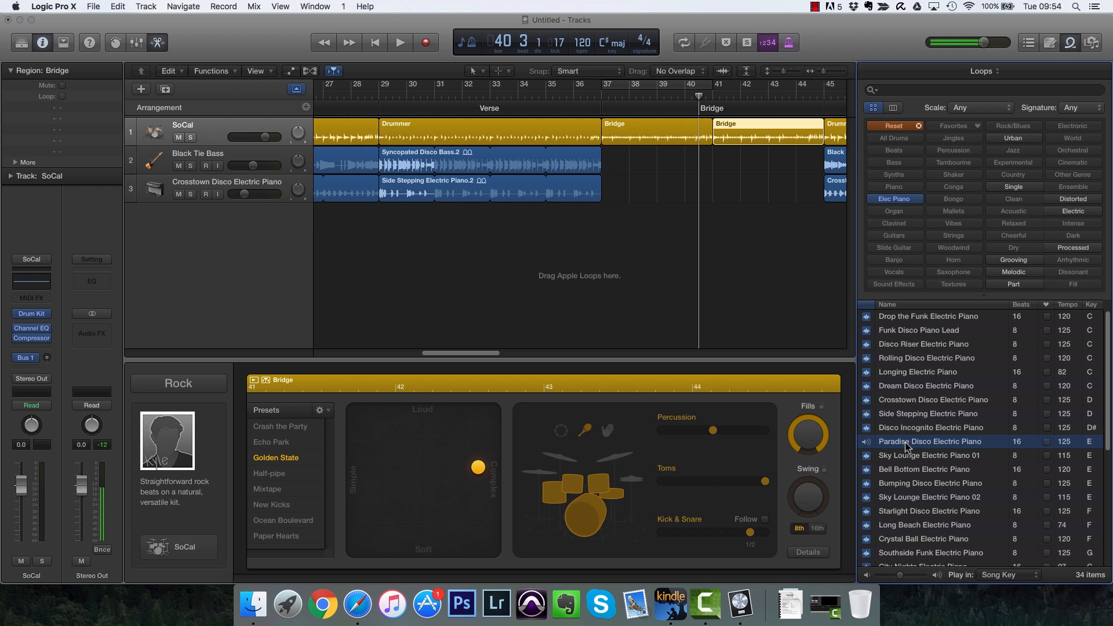
pyautogui.moveTo(907, 447); pyautogui.dragTo(607, 190)
pyautogui.moveTo(711, 179); pyautogui.dragTo(826, 184)
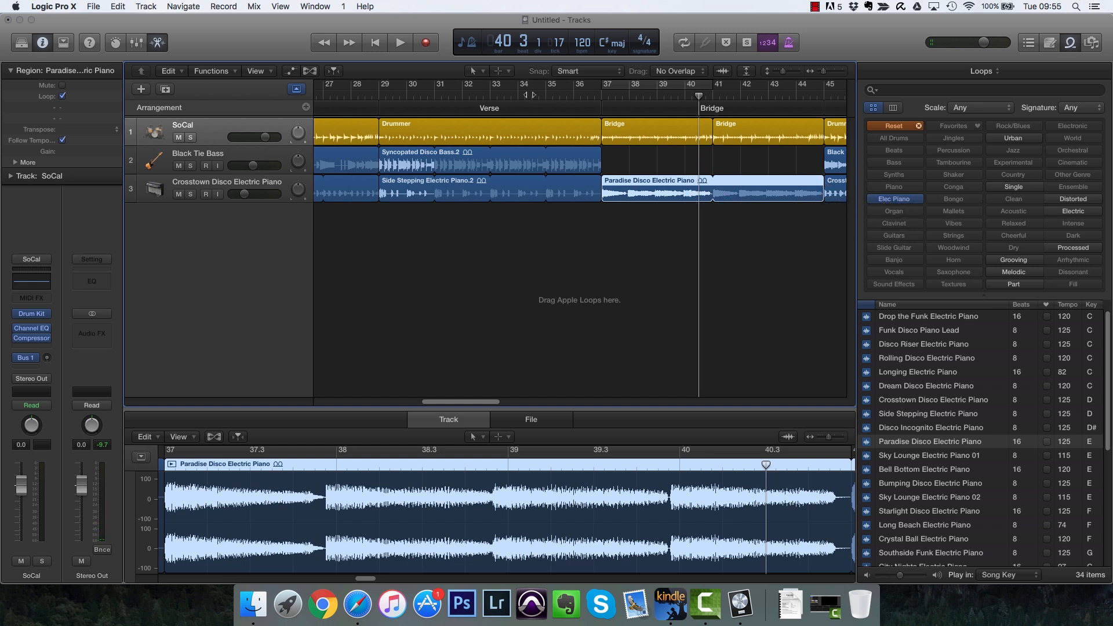
# Play the arrangement from bar 34 through the Bridge and close the loop browser.
pyautogui.doubleClick(528, 95)
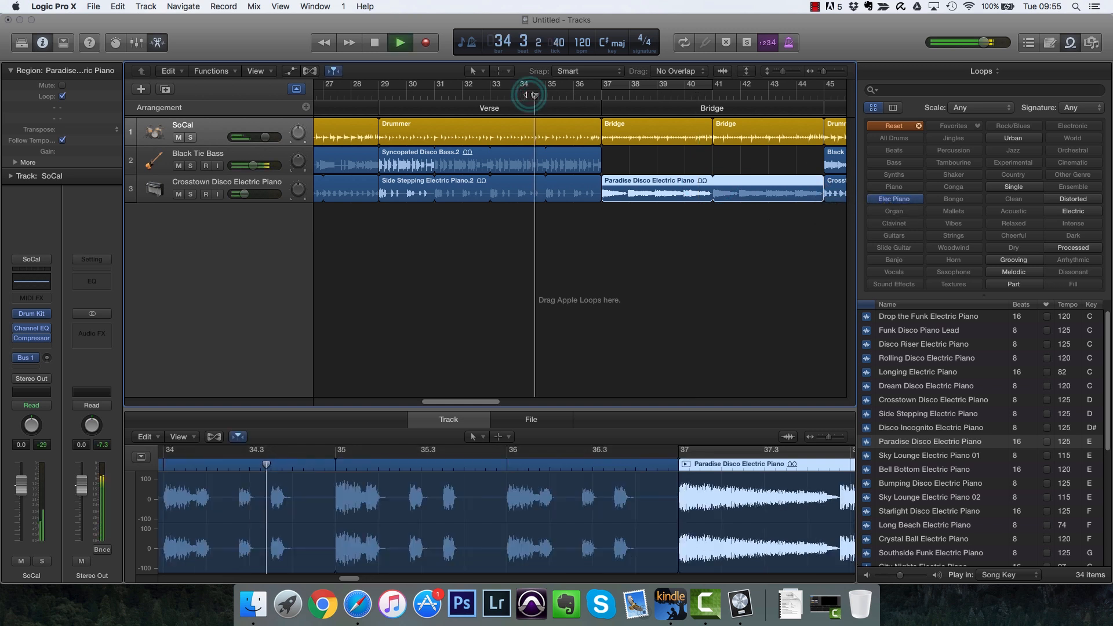
pyautogui.click(1072, 45)
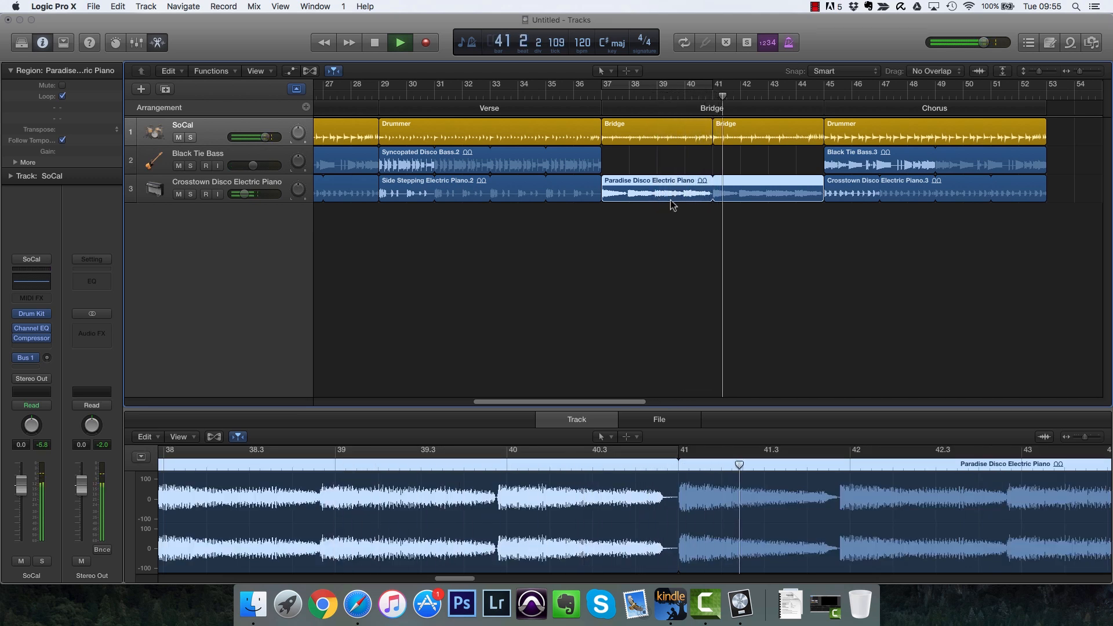
pyautogui.press('space')
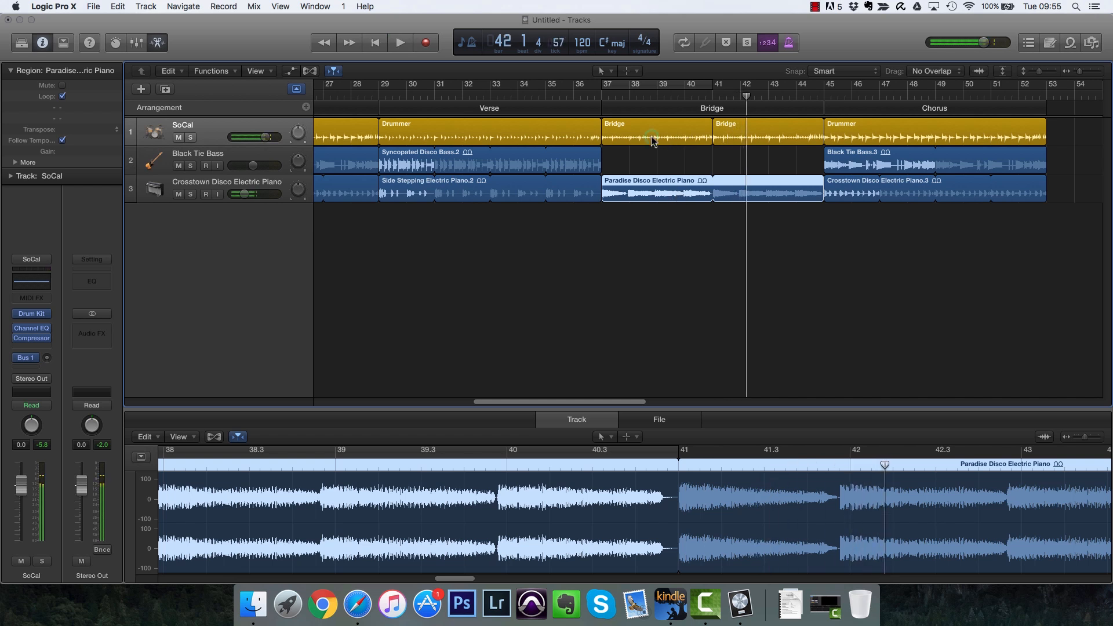
# Select both Bridge drummer regions together for shared drummer editing.
pyautogui.click(654, 142)
pyautogui.click(658, 200)
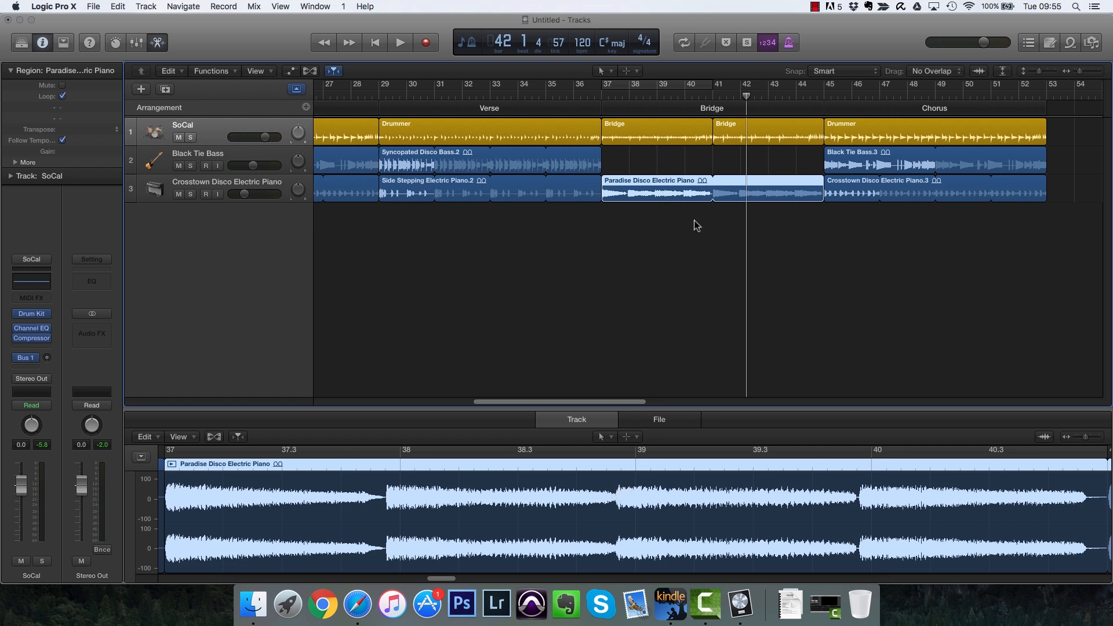
pyautogui.click(654, 232)
pyautogui.moveTo(639, 230); pyautogui.dragTo(739, 134)
pyautogui.click(666, 161)
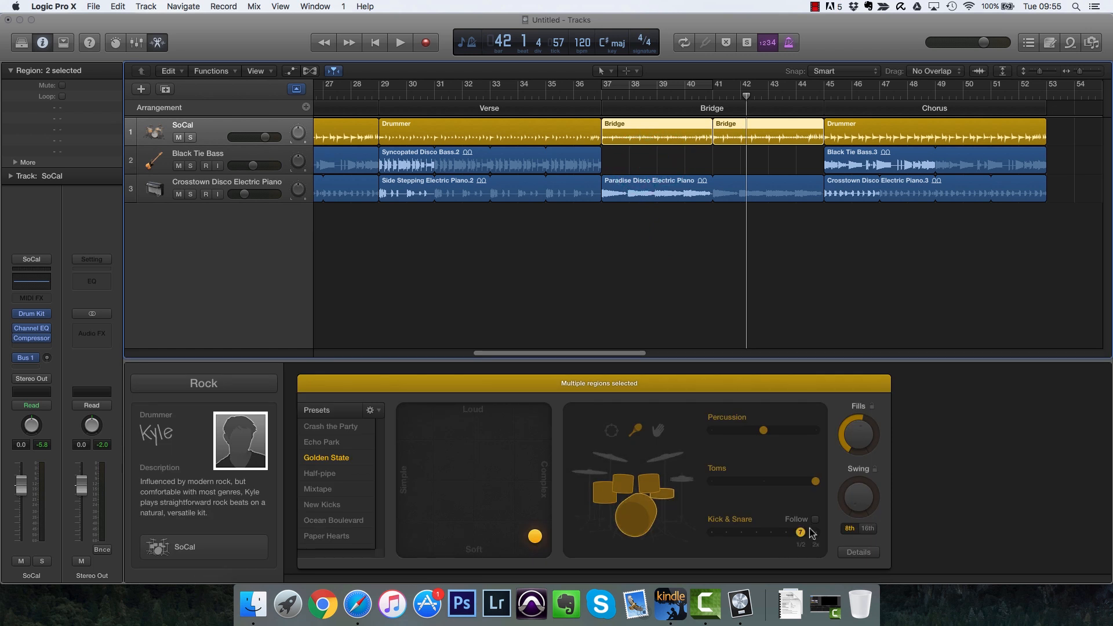
# Turn on Follow for kick and snare in both Bridge drummer regions and shift their feel slightly towards Pull during playback.
pyautogui.click(801, 533)
pyautogui.click(795, 529)
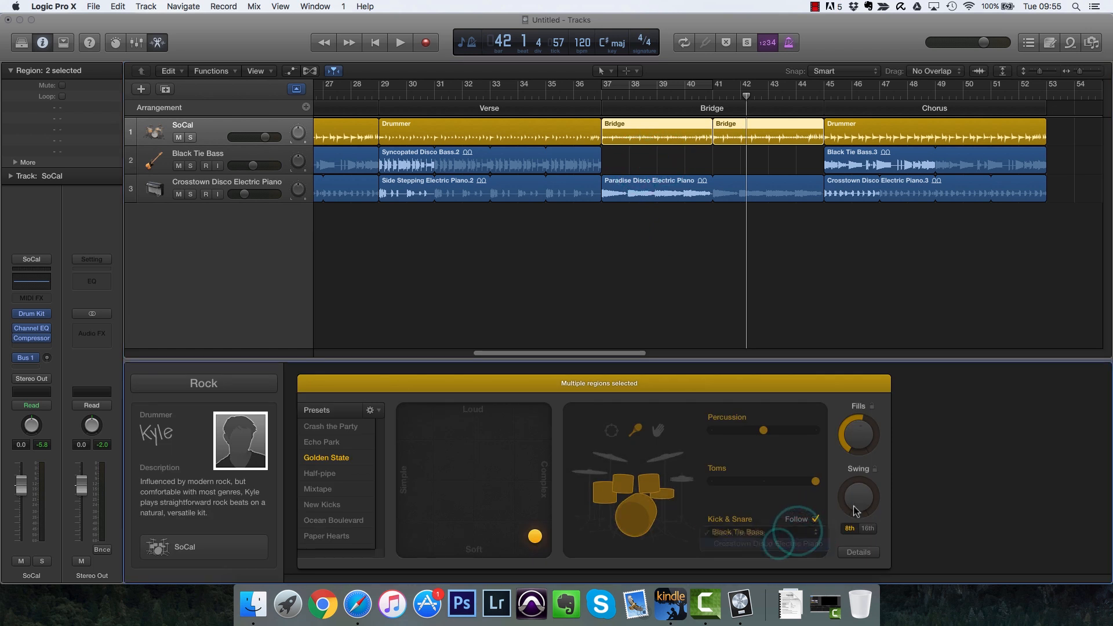
pyautogui.click(859, 552)
pyautogui.moveTo(630, 485); pyautogui.dragTo(636, 425)
pyautogui.doubleClick(584, 100)
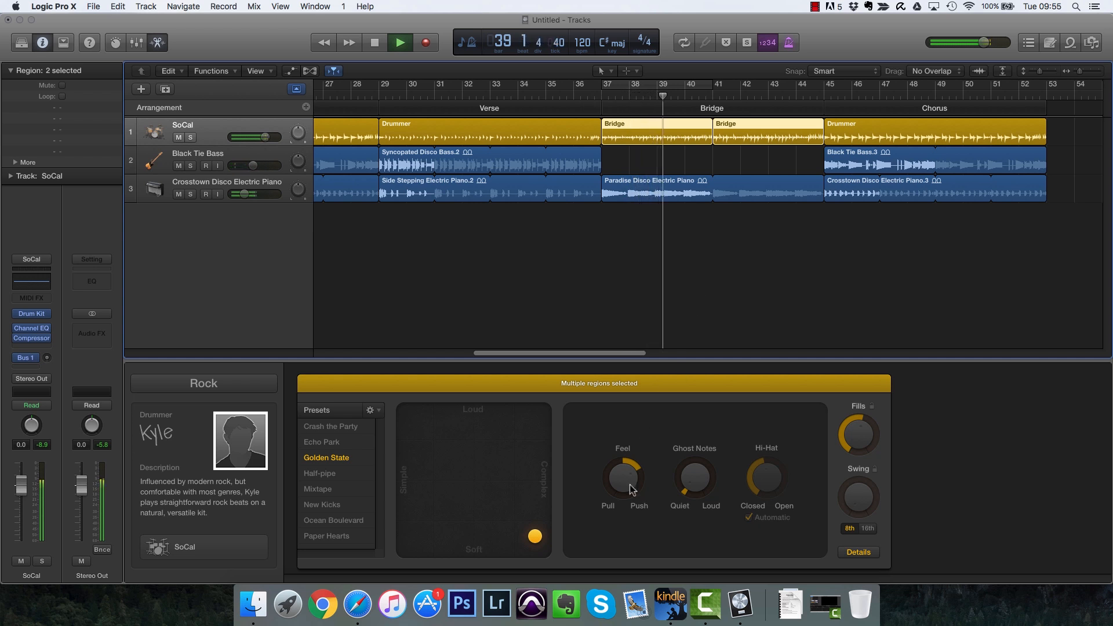
pyautogui.moveTo(628, 492); pyautogui.dragTo(625, 492)
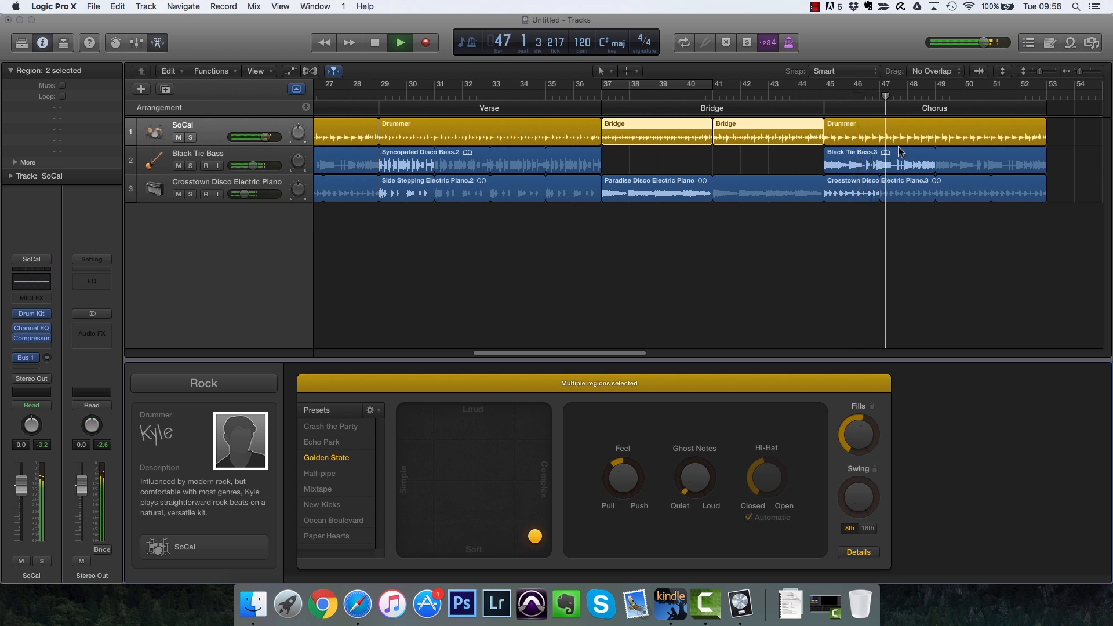
# Select the last Chorus drummer region, return to its main drummer settings and stop playback.
pyautogui.click(868, 137)
pyautogui.click(859, 552)
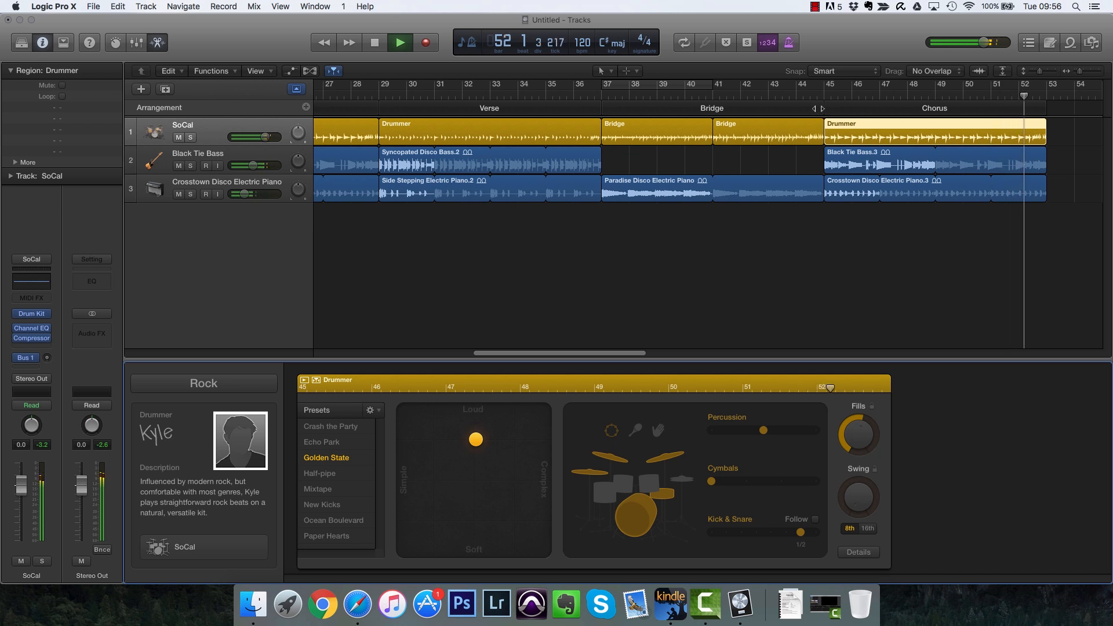
pyautogui.press('space')
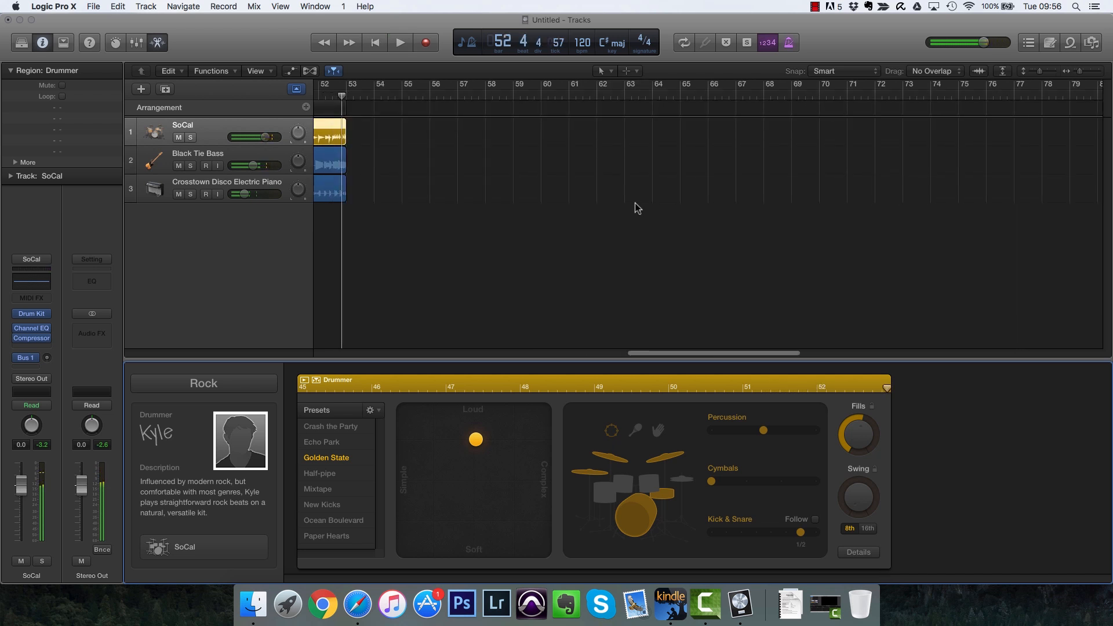
# Add an eight-bar arrangement marker after the last Chorus at bar 53 and name it Outro.
pyautogui.hscroll(-5, 635, 203)
pyautogui.hscroll(-8, 654, 207)
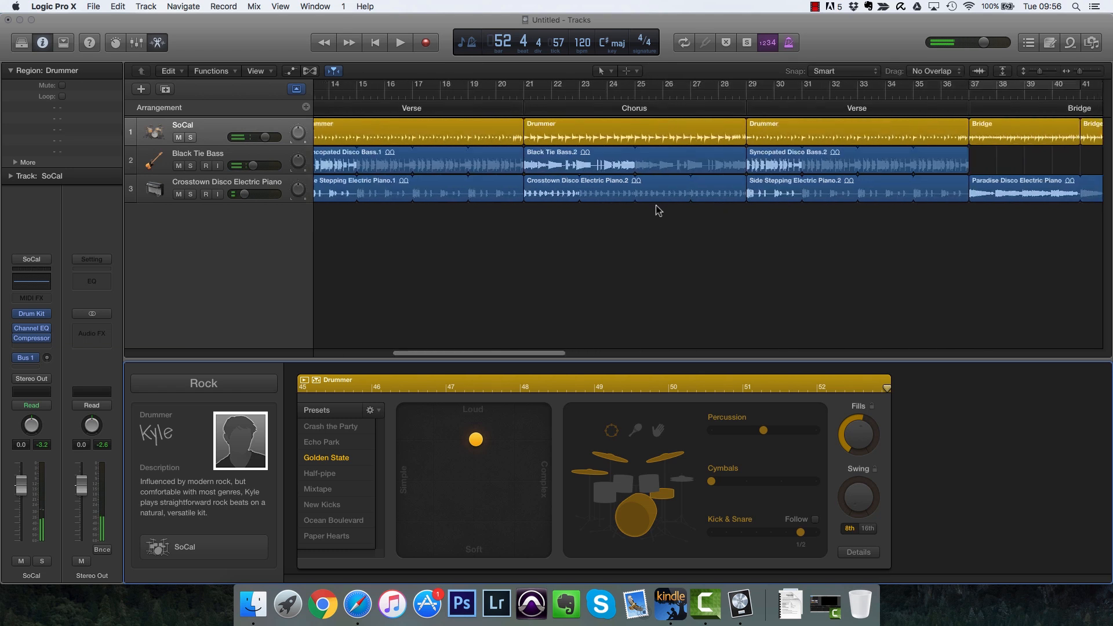
pyautogui.hscroll(8, 701, 260)
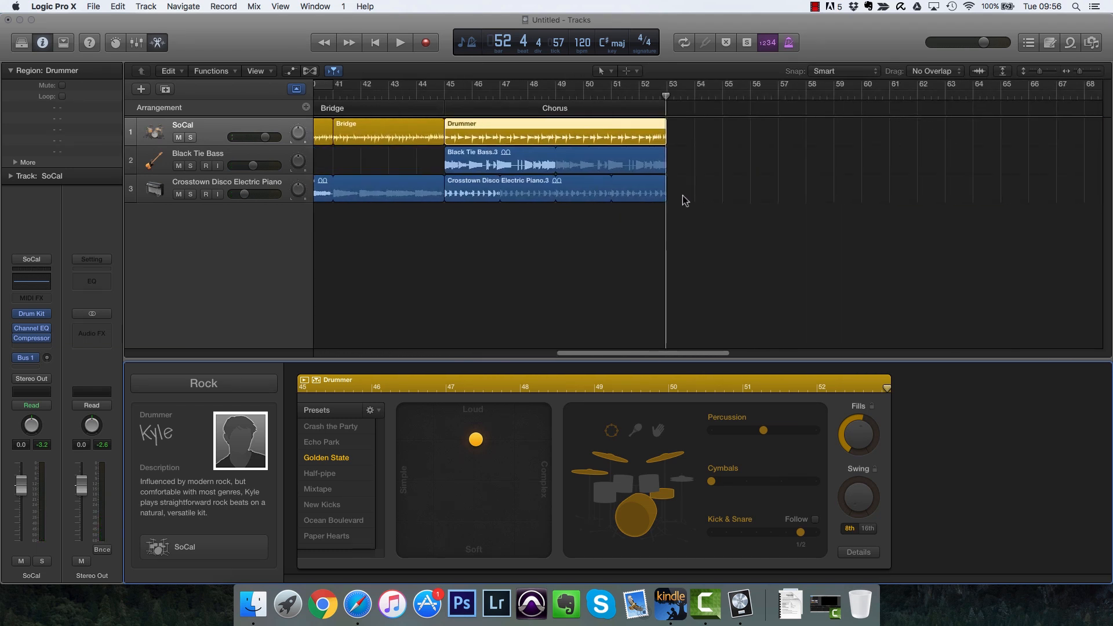
pyautogui.click(307, 107)
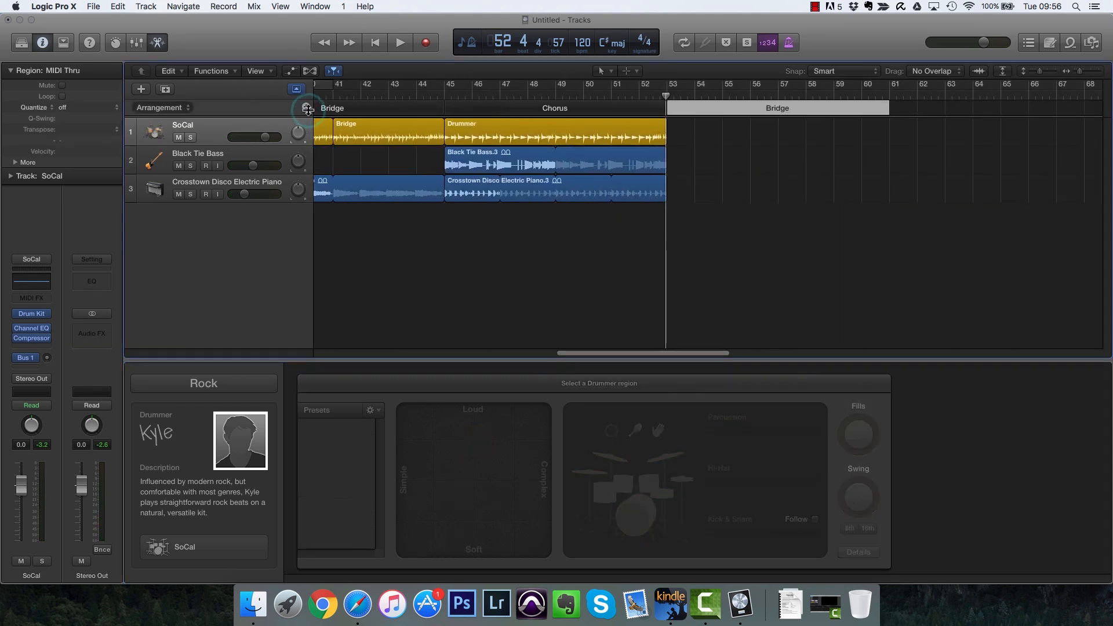
pyautogui.click(769, 111)
pyautogui.click(805, 150)
pyautogui.click(705, 191)
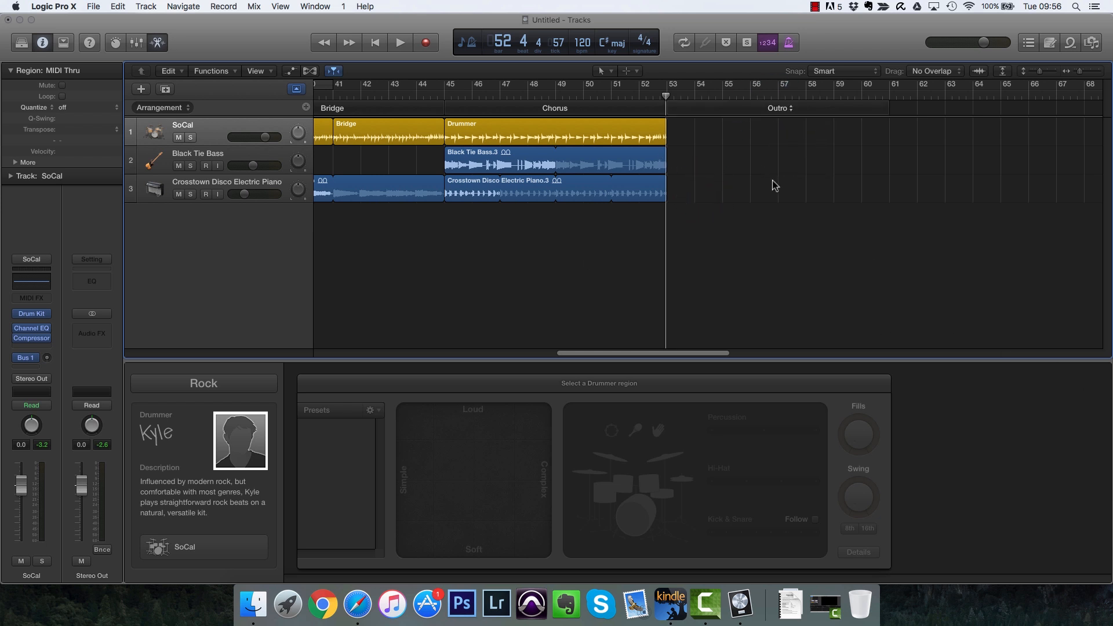
# Extend the last Chorus drummer, bass and electric piano loops slightly past bar 53 and audition the ending.
pyautogui.press('super+Right')
pyautogui.press('super+Right')
pyautogui.press('super+Right')
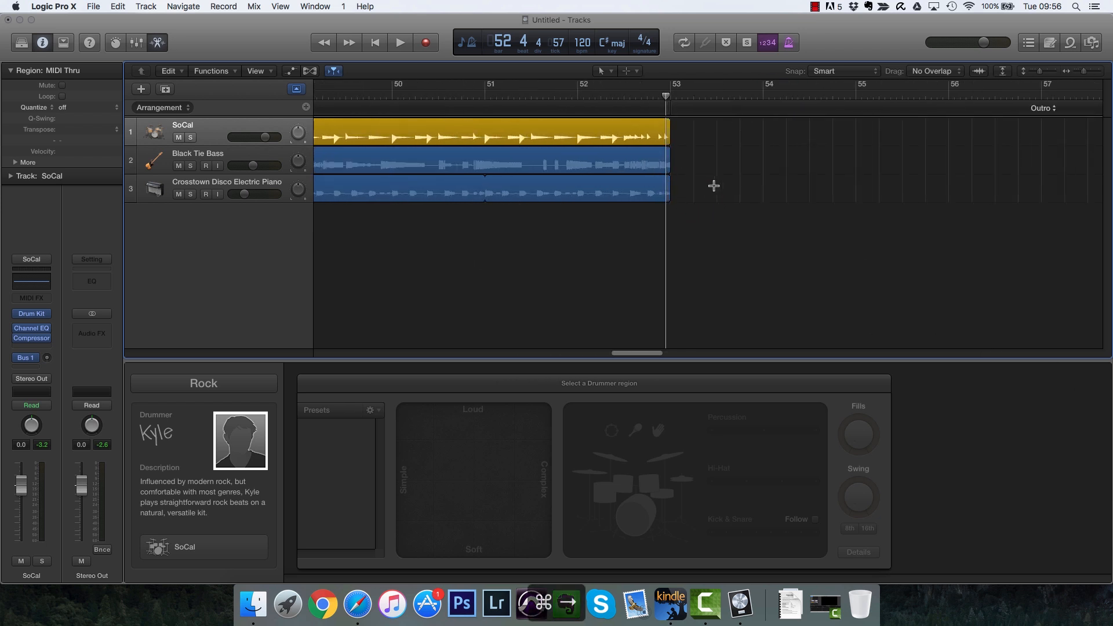
pyautogui.moveTo(671, 129); pyautogui.dragTo(691, 181)
pyautogui.moveTo(707, 154); pyautogui.dragTo(690, 154)
pyautogui.press('space')
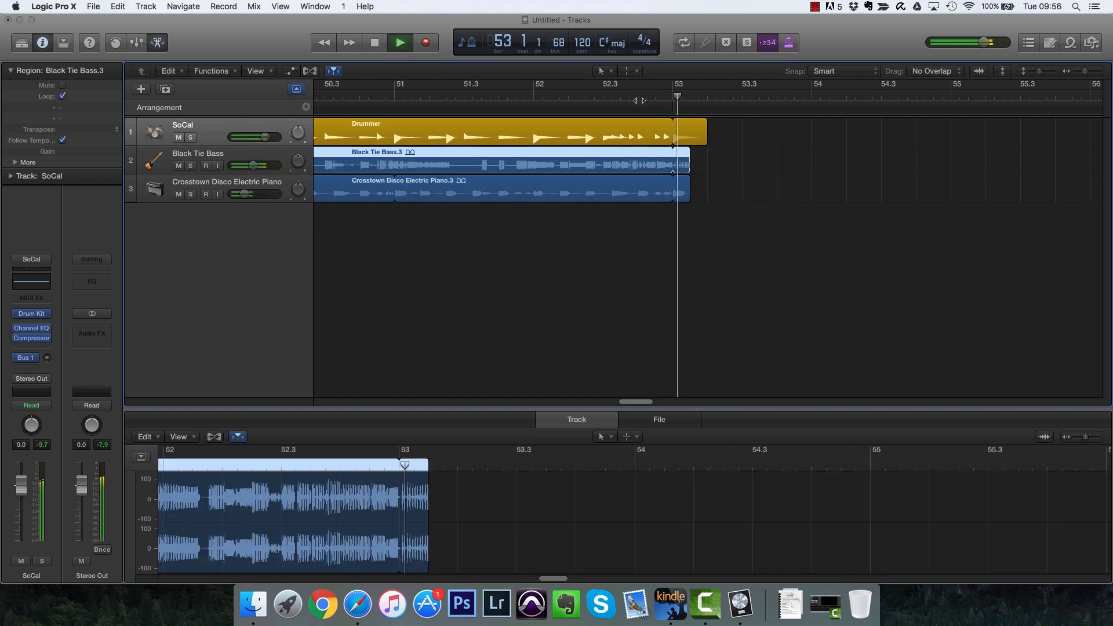
pyautogui.press('space')
# Trim the drummer loop's end to less than one beat past bar 53 and audition the ending from about bar 51.
pyautogui.moveTo(702, 122); pyautogui.dragTo(702, 122)
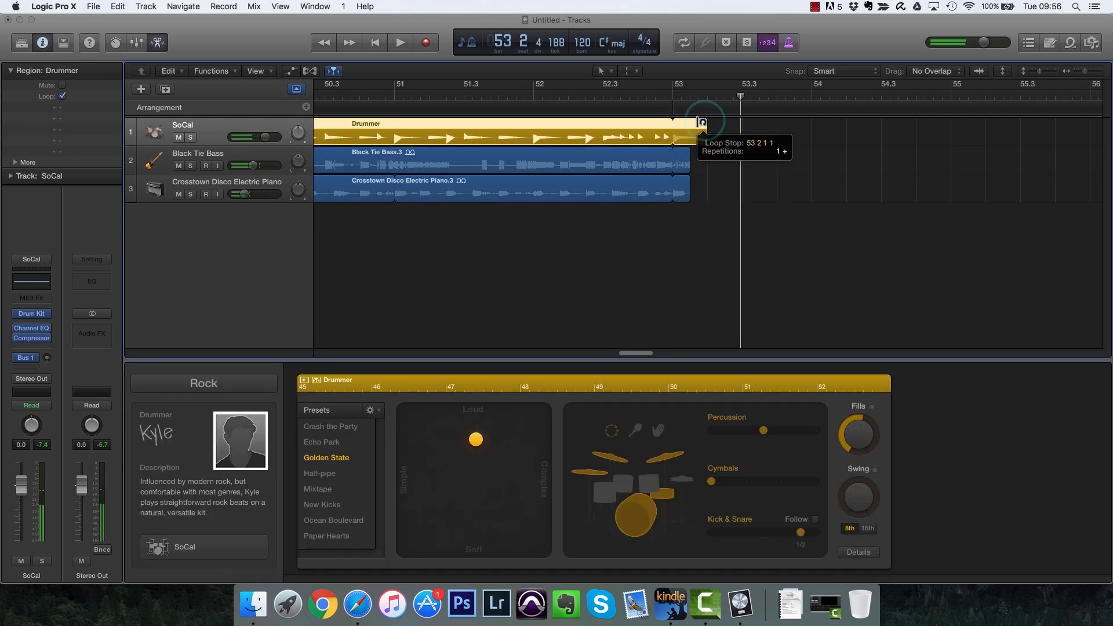
pyautogui.click(594, 94)
pyautogui.press('space')
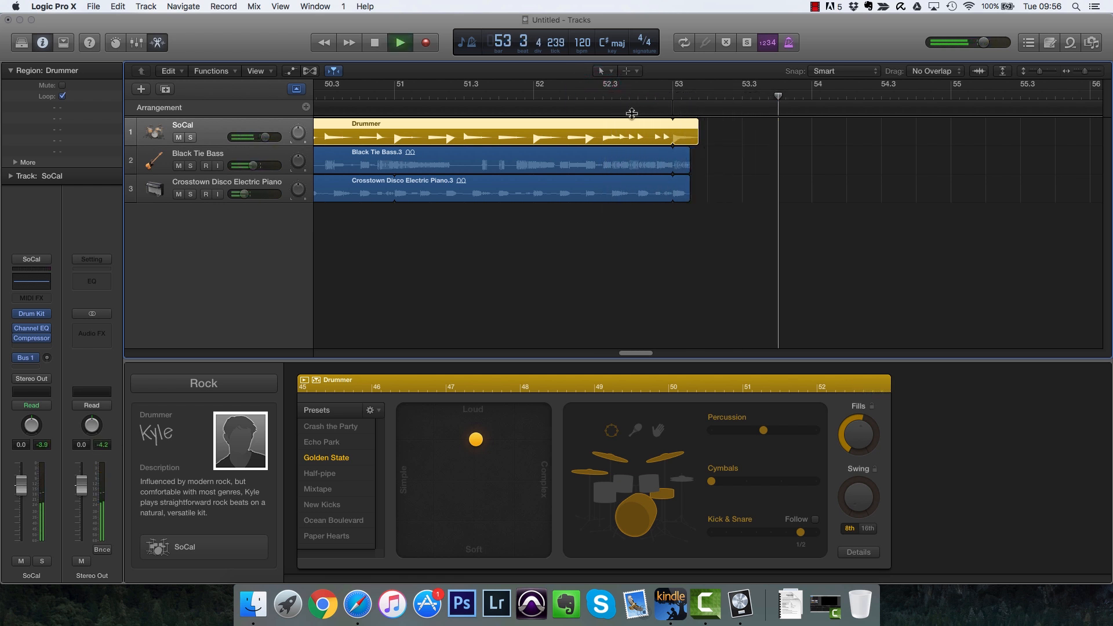
pyautogui.press('space')
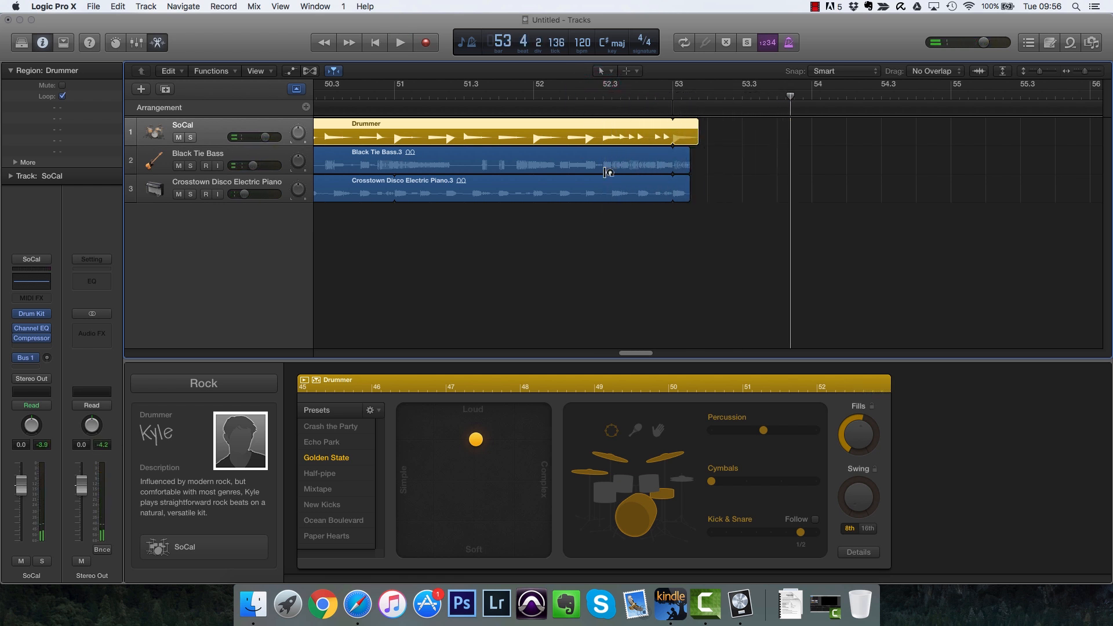
pyautogui.click(366, 95)
pyautogui.press('space')
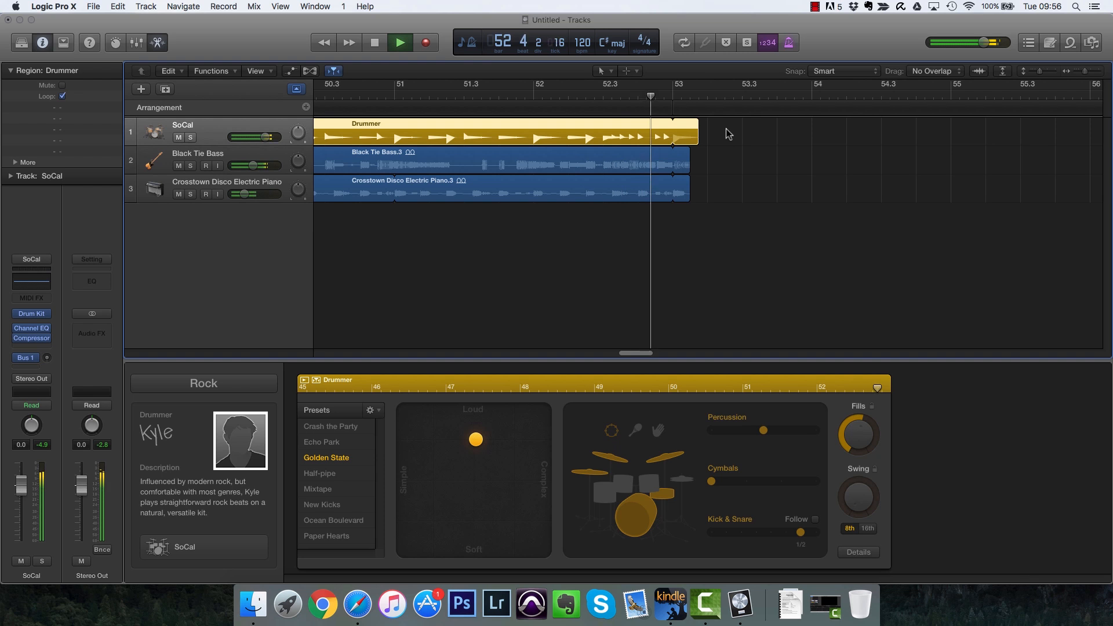
pyautogui.press('space')
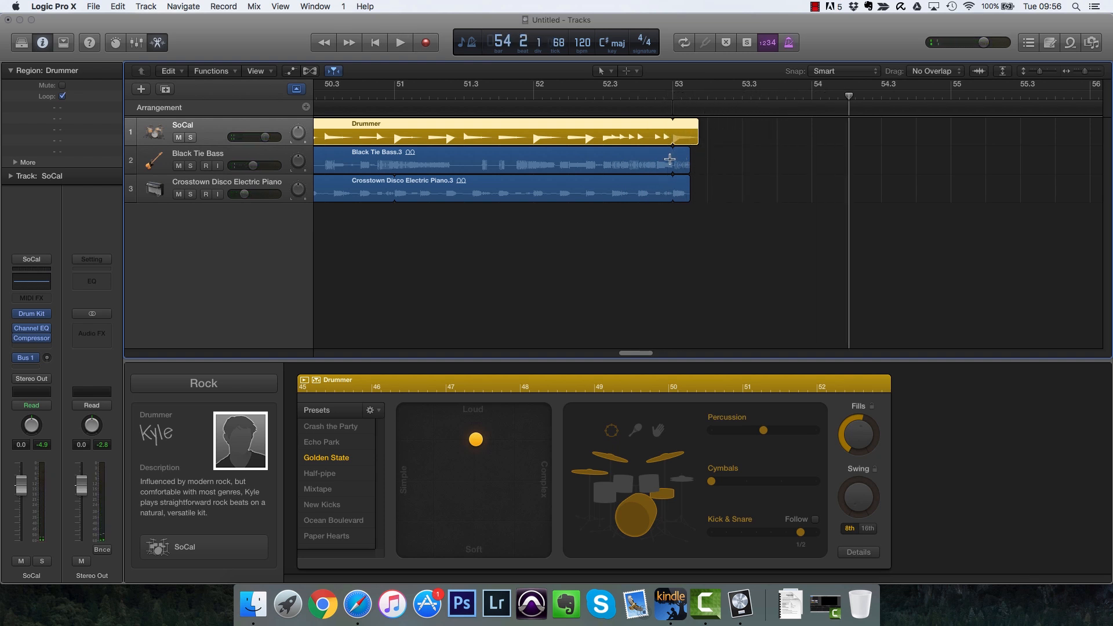
# Split the last Black Tie Bass loop at bar 53, fade out the short end piece and audition it.
pyautogui.doubleClick(673, 159)
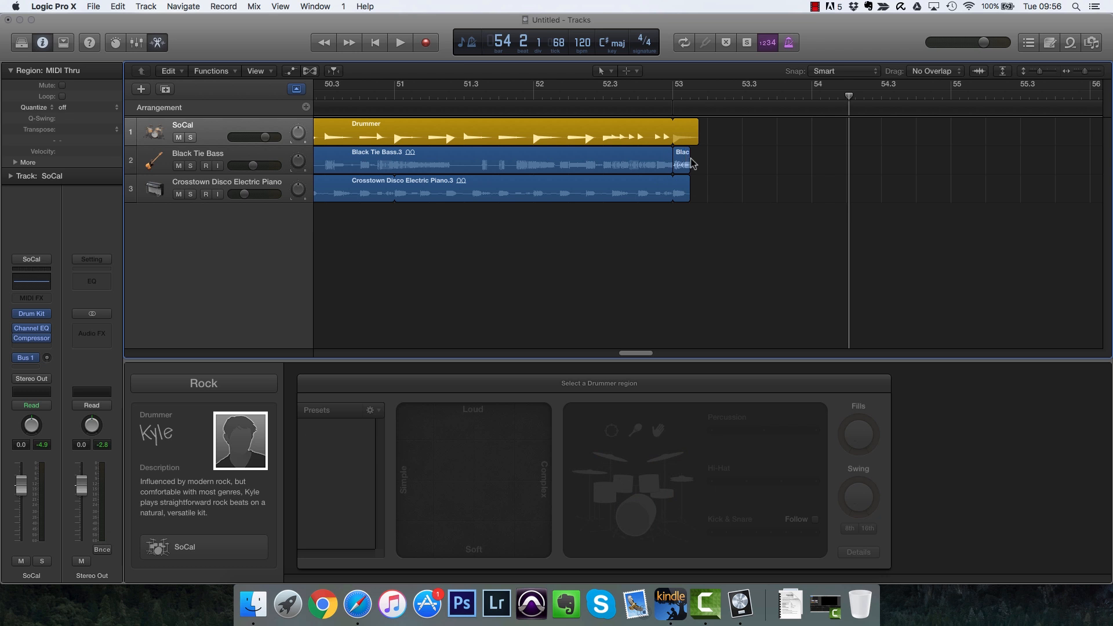
pyautogui.press('t')
pyautogui.press('i')
pyautogui.click(689, 161)
pyautogui.press('t')
pyautogui.click(741, 311)
pyautogui.moveTo(702, 168); pyautogui.dragTo(679, 168)
pyautogui.press('space')
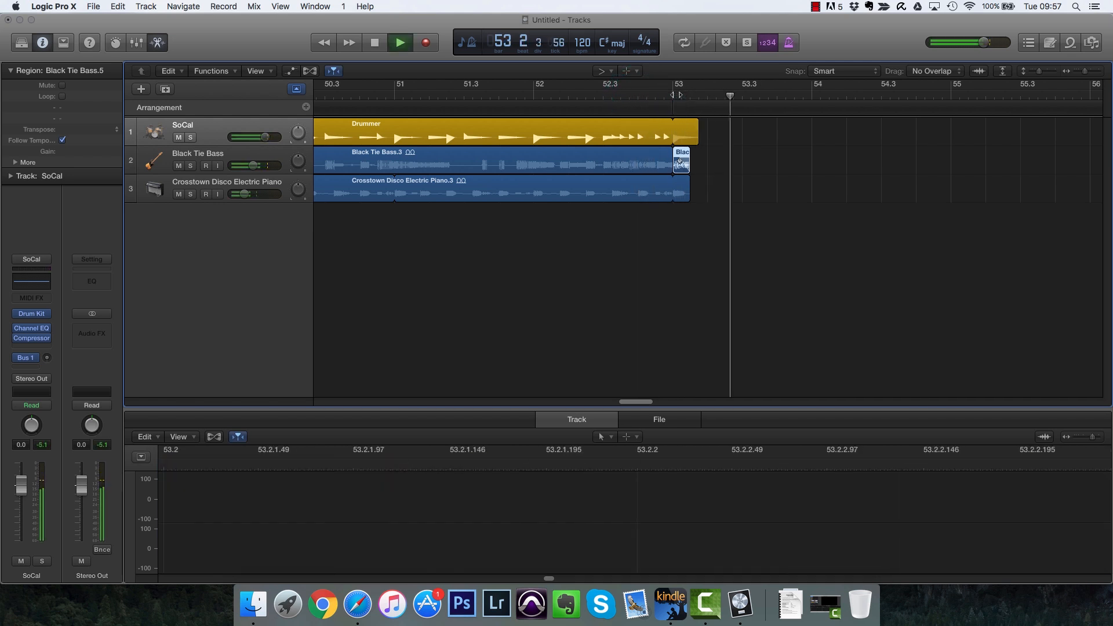
pyautogui.press('space')
# Close the audio editor and shorten the Outro marker to end just after bar 53.
pyautogui.press('e')
pyautogui.press('super+Left')
pyautogui.press('super+Left')
pyautogui.press('super+Left')
pyautogui.press('super+Left')
pyautogui.moveTo(882, 108); pyautogui.dragTo(682, 108)
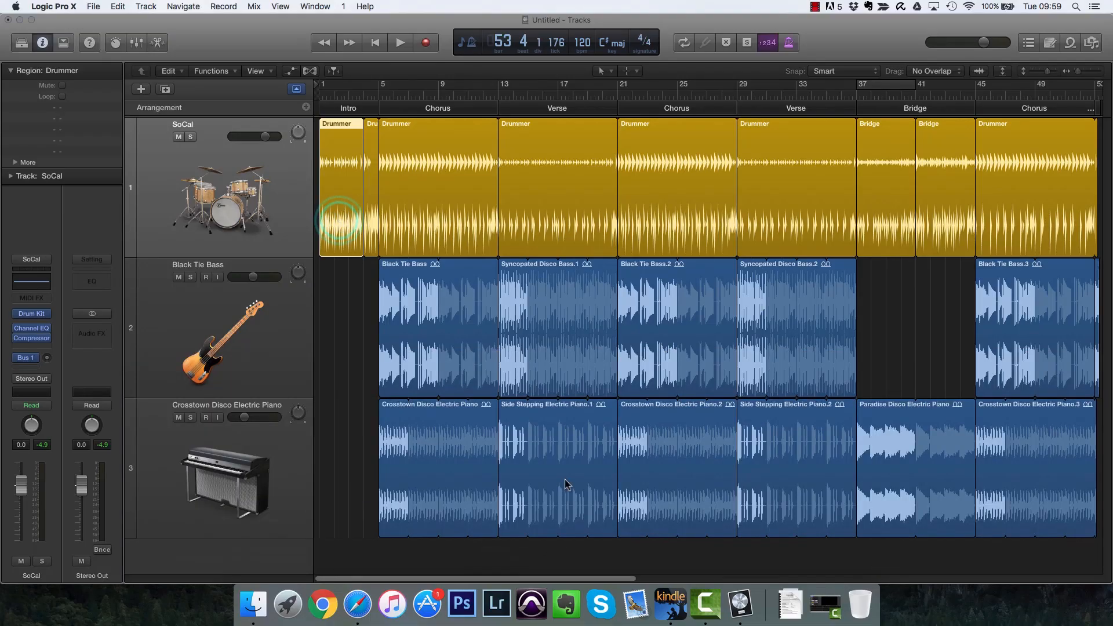
# Open the Intro drummer region's SoCal kit in Drum Kit Designer and audition its kick, snare and crash cymbals.
pyautogui.doubleClick(355, 243)
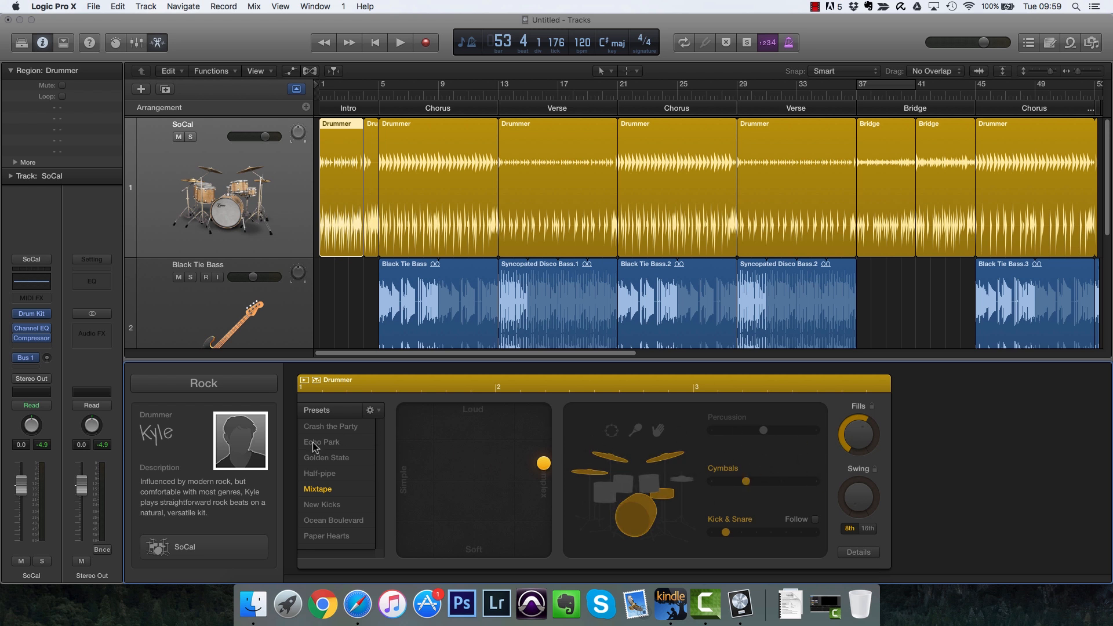
pyautogui.click(161, 548)
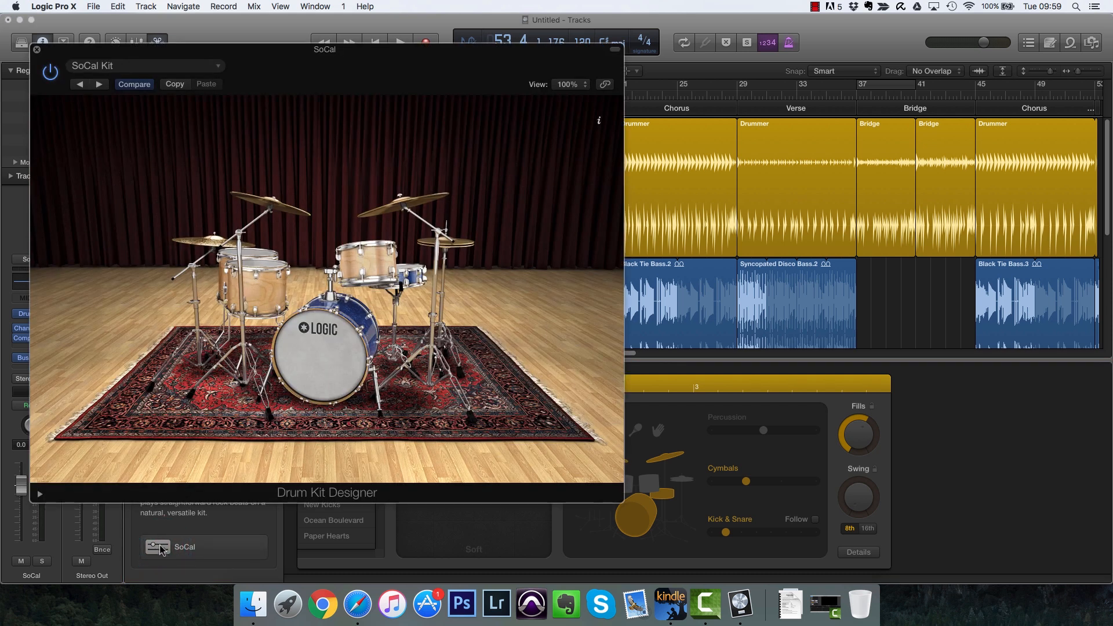
pyautogui.click(311, 334)
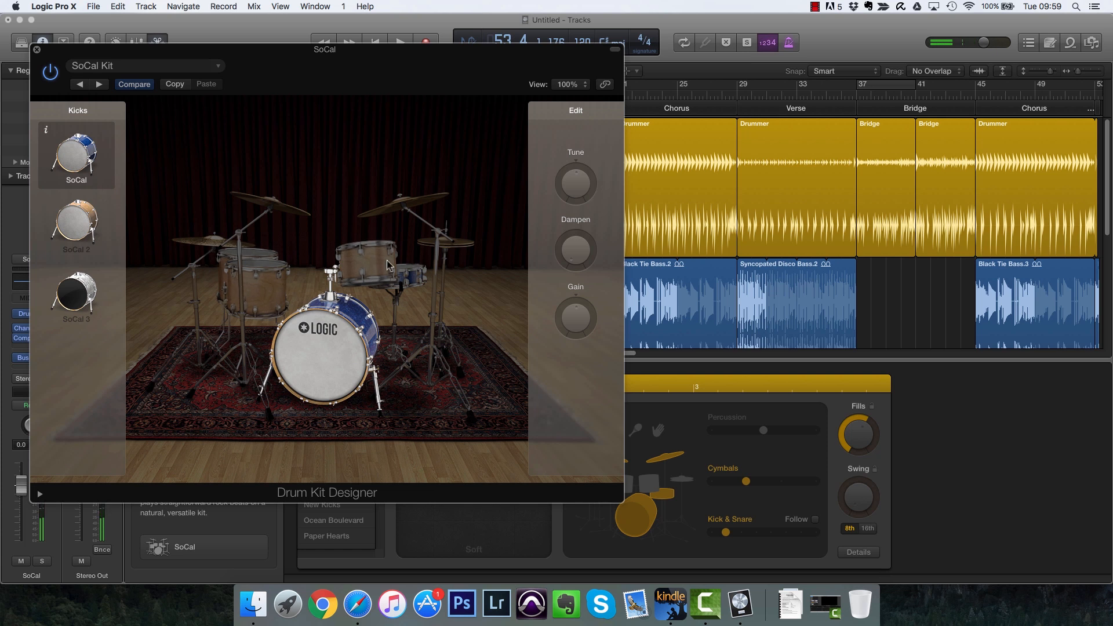
pyautogui.click(419, 276)
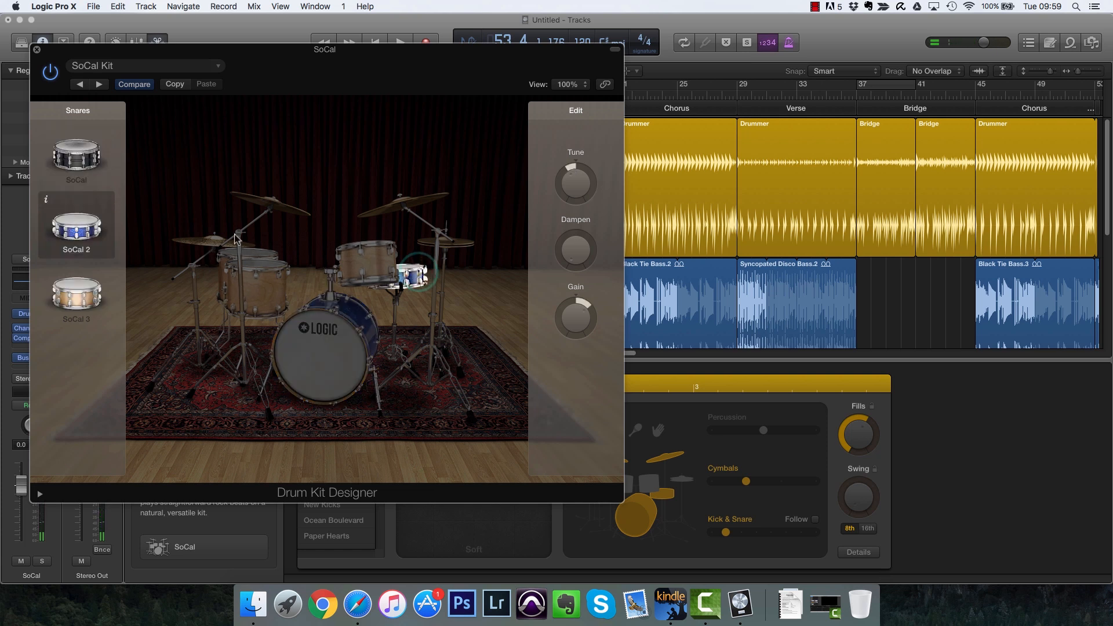
pyautogui.click(278, 210)
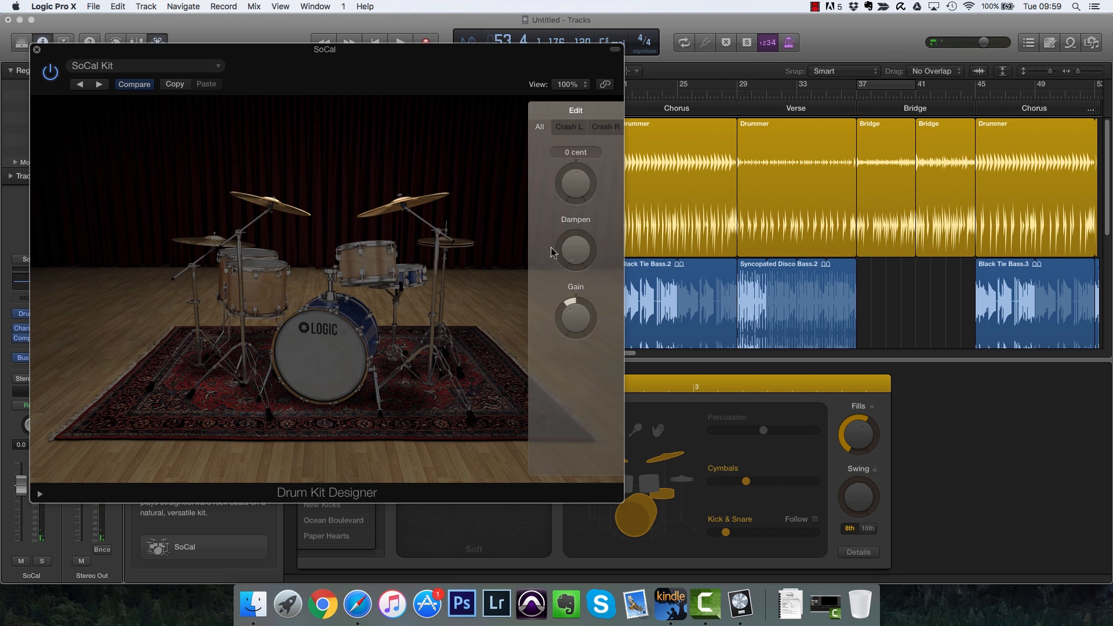
# Audition the SoCal kick drum at very low and high tunings and set its tuning to -133 cent.
pyautogui.click(324, 354)
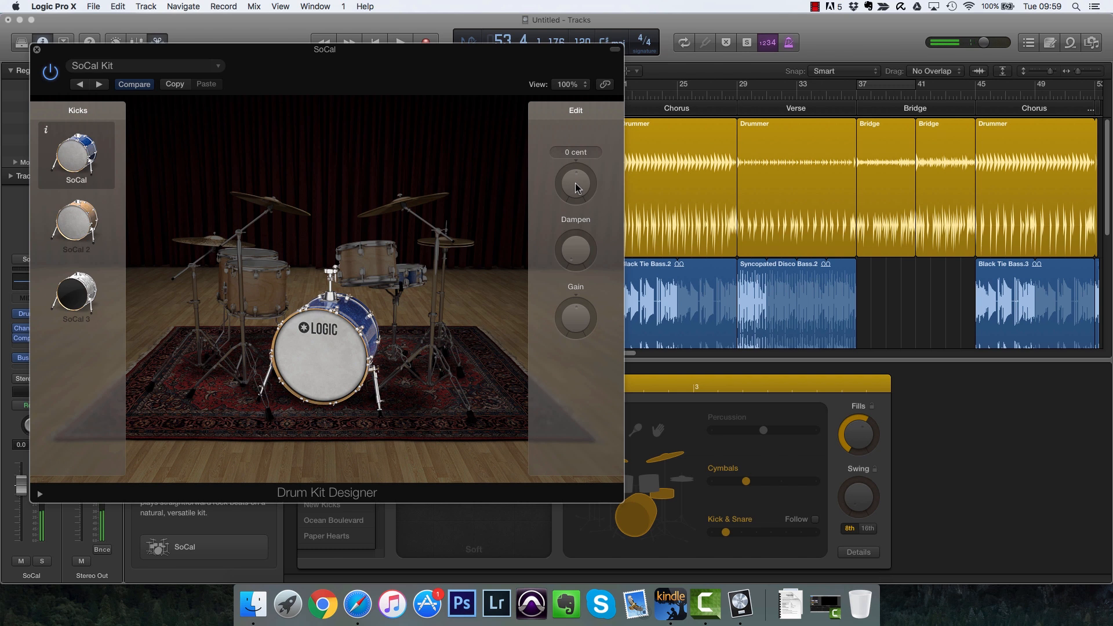
pyautogui.moveTo(578, 181); pyautogui.dragTo(567, 152)
pyautogui.moveTo(578, 184); pyautogui.dragTo(562, 296)
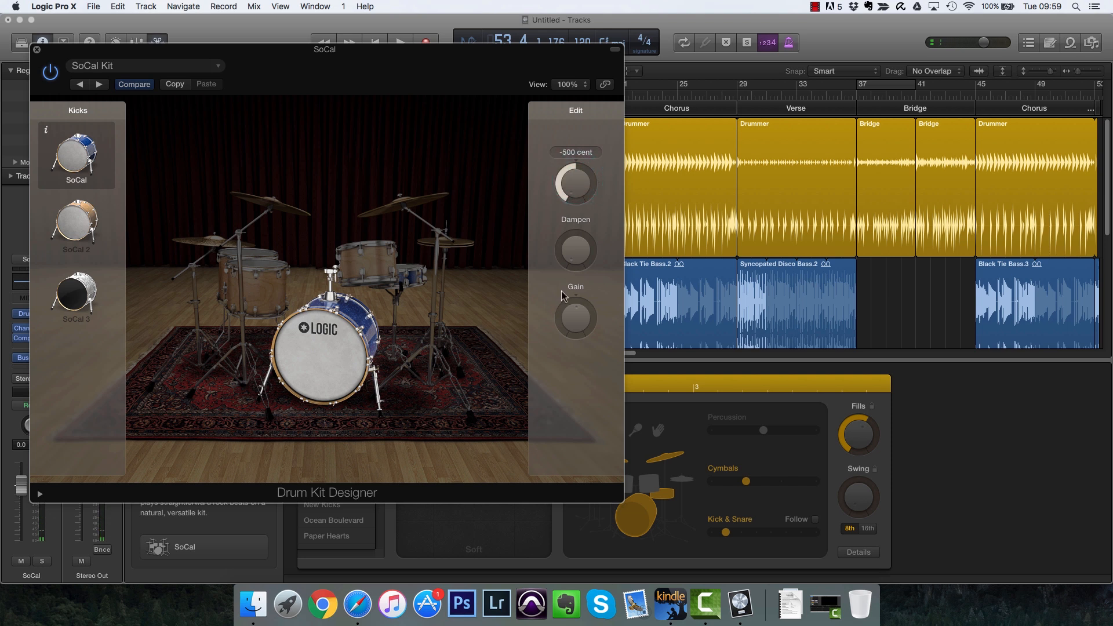
pyautogui.click(352, 367)
pyautogui.click(344, 368)
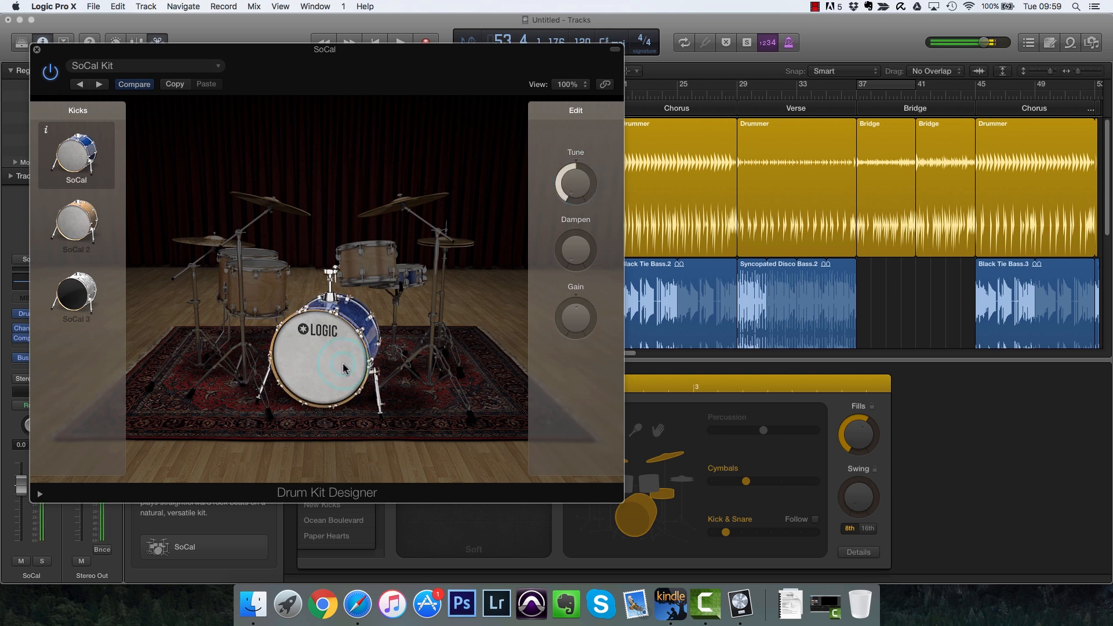
pyautogui.moveTo(578, 183); pyautogui.dragTo(577, 51)
pyautogui.click(328, 343)
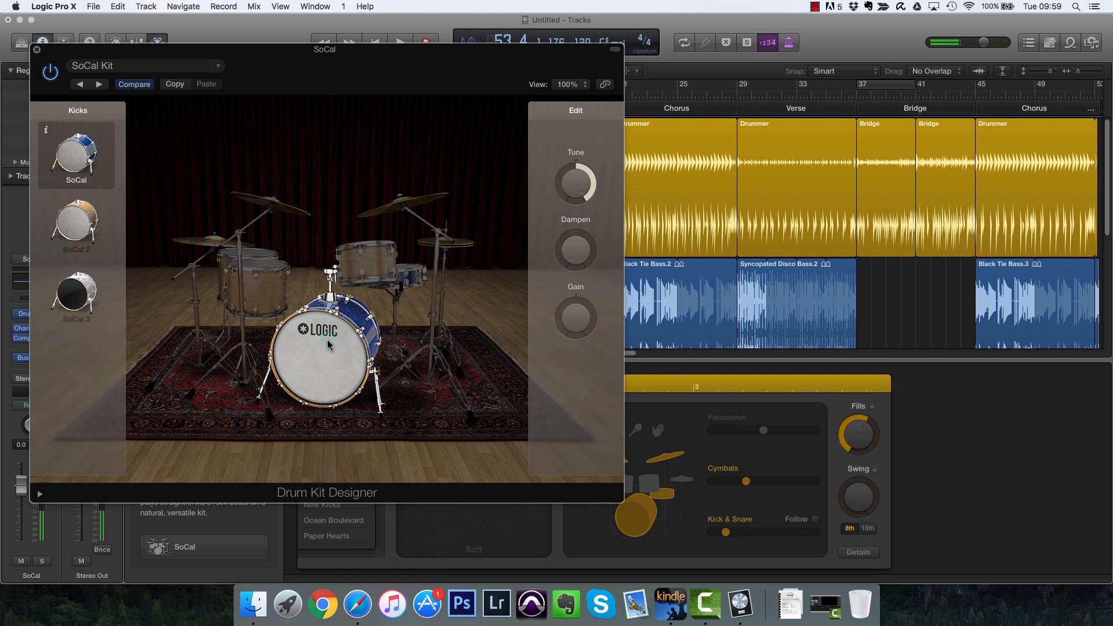
pyautogui.moveTo(577, 187); pyautogui.dragTo(571, 244)
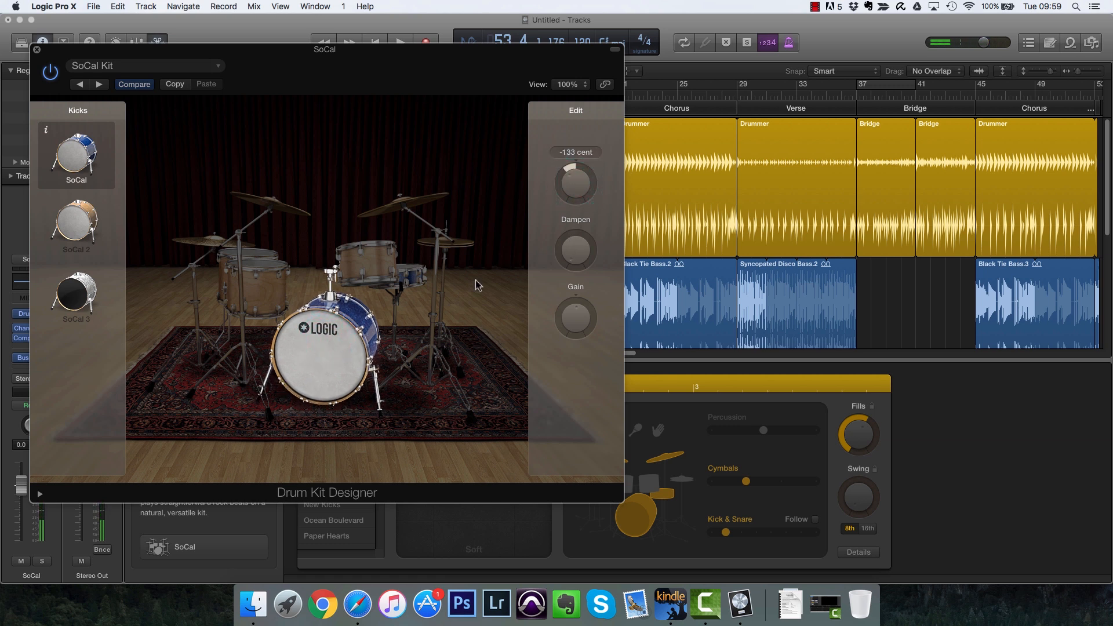
pyautogui.click(355, 336)
# Audition the kick drum at full and 0 % dampening and set its Dampen to about half.
pyautogui.moveTo(576, 250); pyautogui.dragTo(578, 257)
pyautogui.click(357, 350)
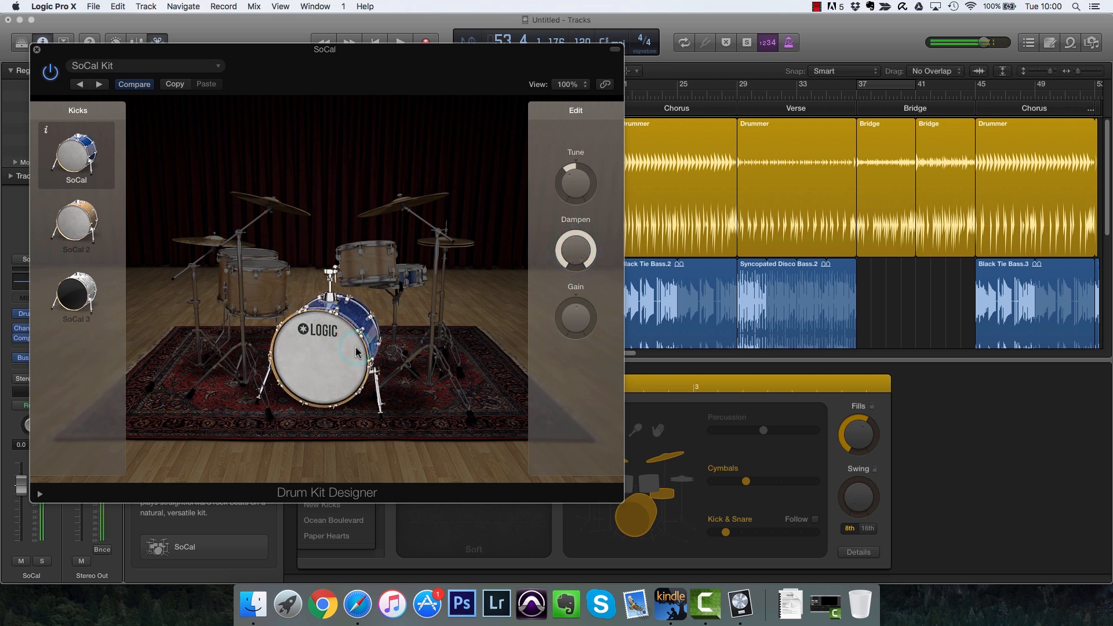
pyautogui.click(560, 247)
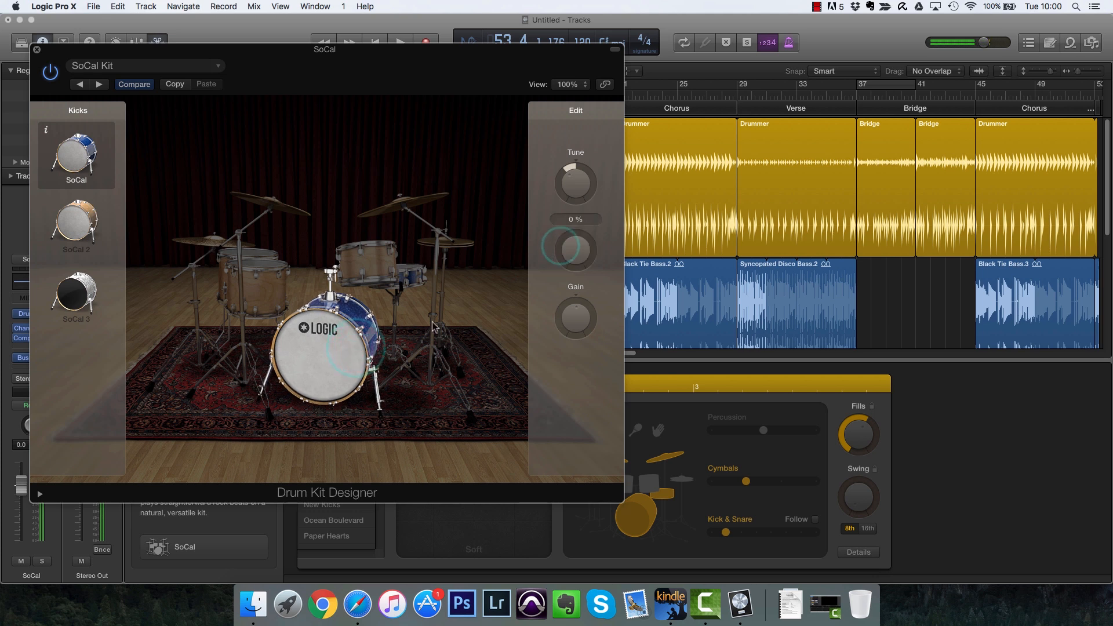
pyautogui.click(348, 329)
pyautogui.click(357, 341)
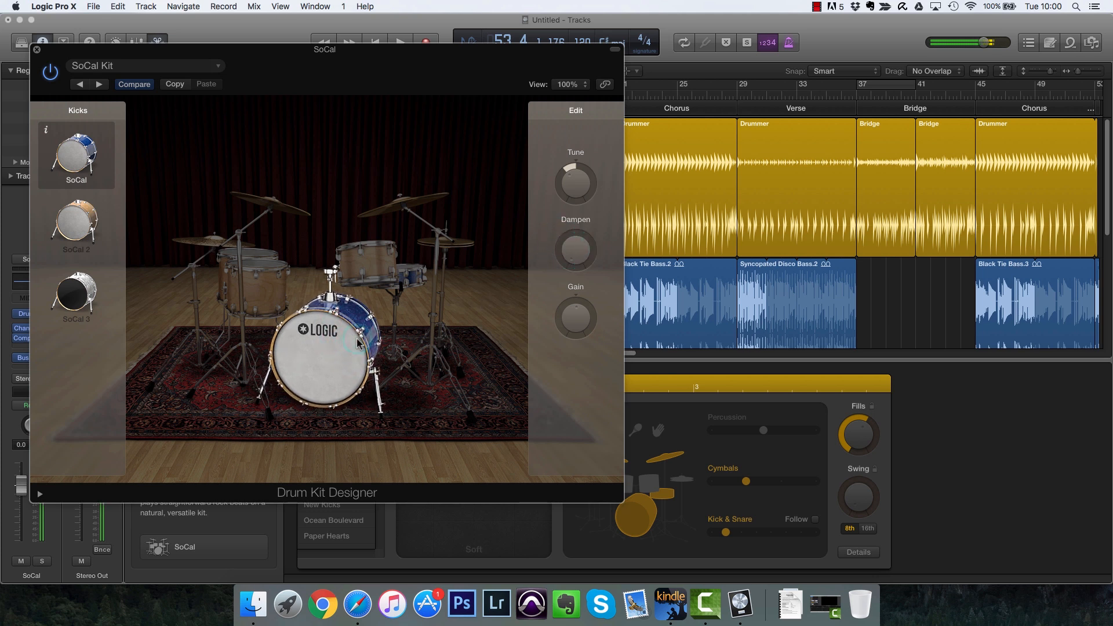
pyautogui.moveTo(580, 238)
pyautogui.mouseDown()
pyautogui.moveTo(581, 199)
pyautogui.moveTo(581, 220)
pyautogui.mouseUp()
pyautogui.click(347, 348)
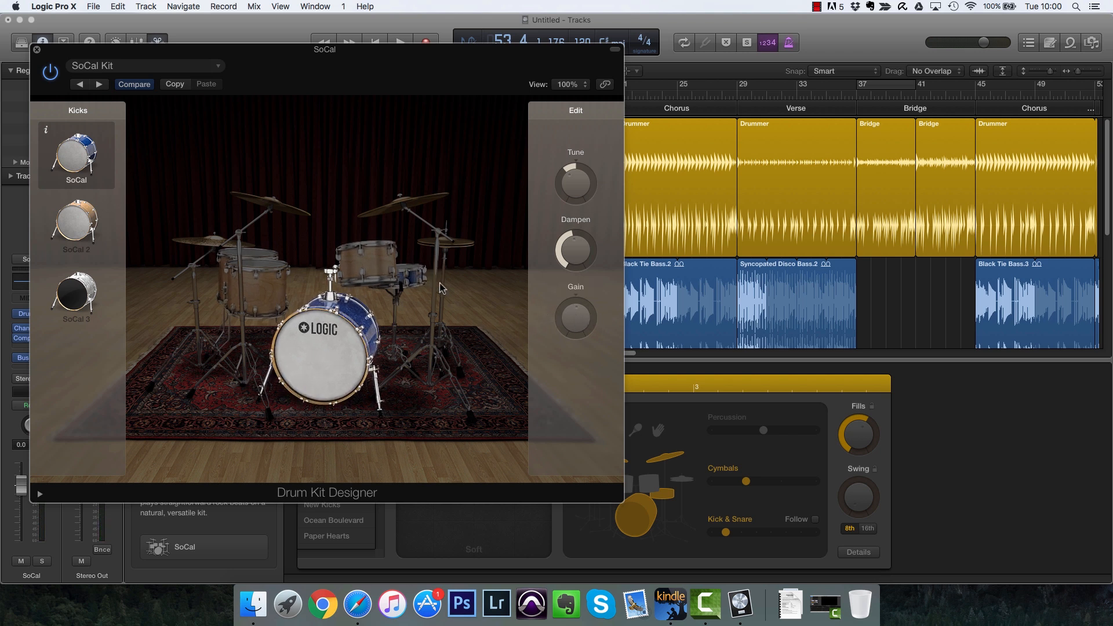
# Adjust the shared gain of the crash cymbals and show the separate settings for Crash L and Crash R.
pyautogui.click(423, 208)
pyautogui.click(577, 329)
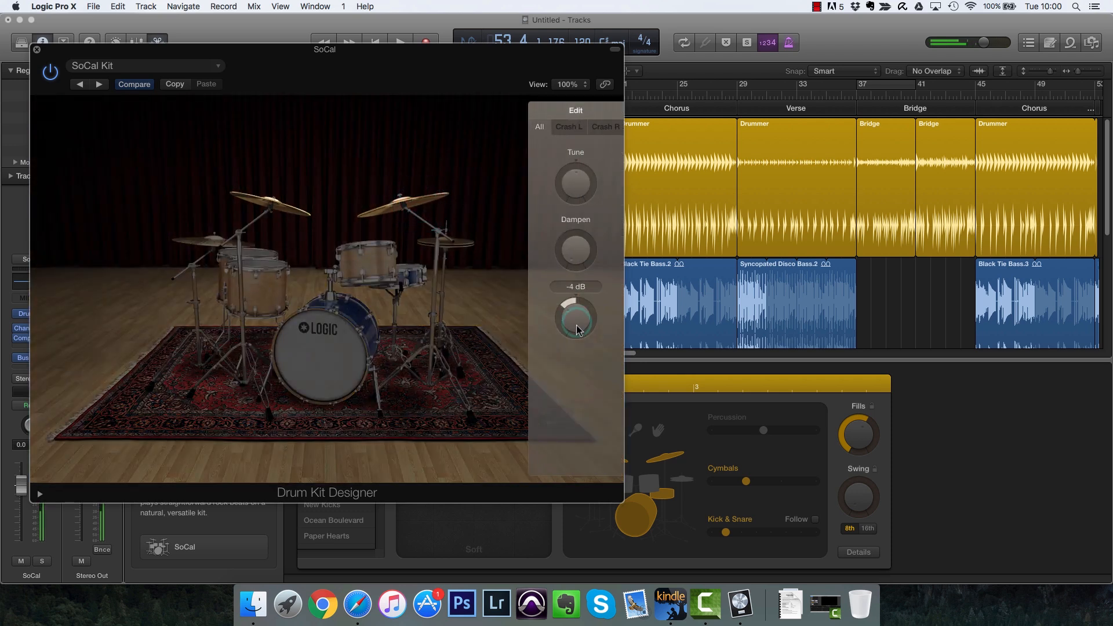
pyautogui.moveTo(578, 334); pyautogui.dragTo(579, 338)
pyautogui.click(574, 129)
pyautogui.click(597, 127)
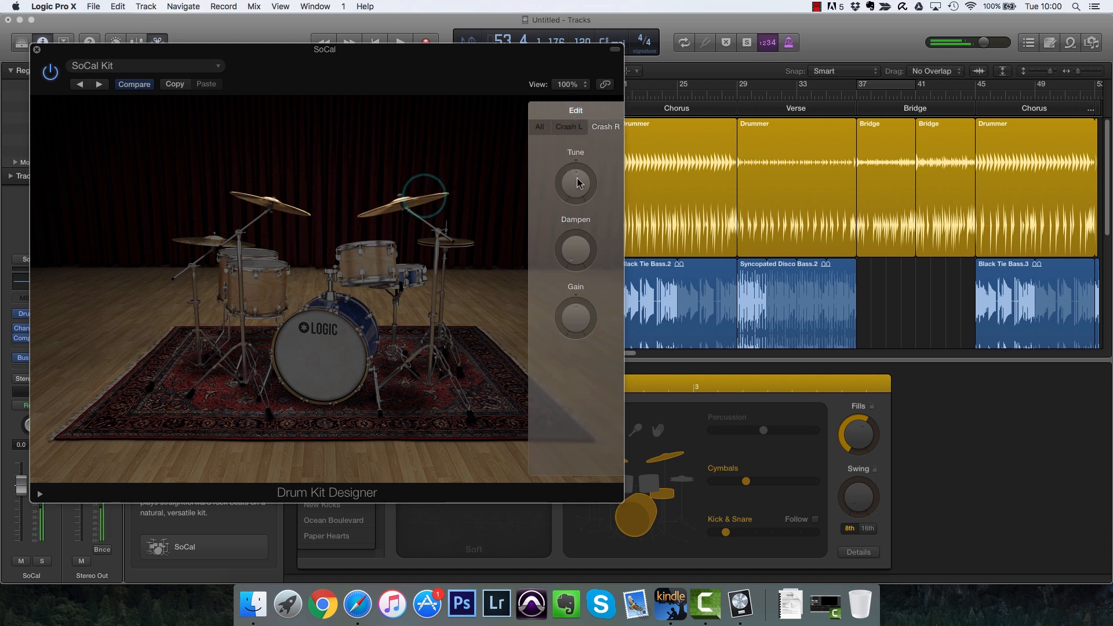
# Audition the right crash cymbal at -118 cent tuning, set its Tune to +104 cent, raise its Dampen and return to the shared crash settings.
pyautogui.click(278, 200)
pyautogui.moveTo(578, 185)
pyautogui.mouseDown()
pyautogui.moveTo(572, 233)
pyautogui.moveTo(562, 181)
pyautogui.mouseUp()
pyautogui.click(380, 199)
pyautogui.click(400, 201)
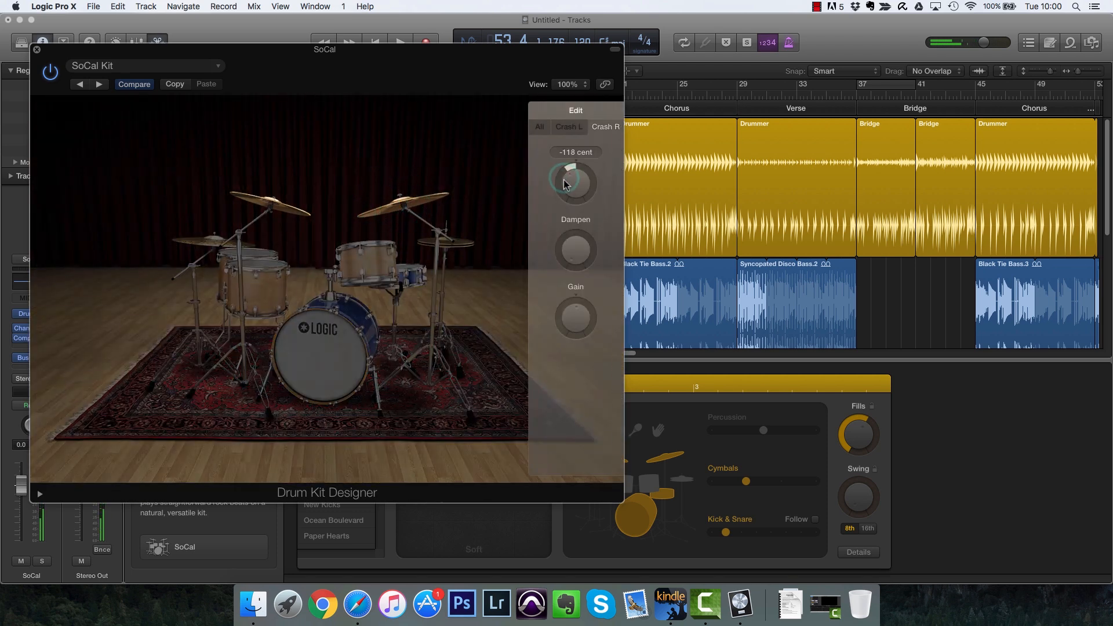
pyautogui.moveTo(570, 238); pyautogui.dragTo(571, 265)
pyautogui.click(413, 204)
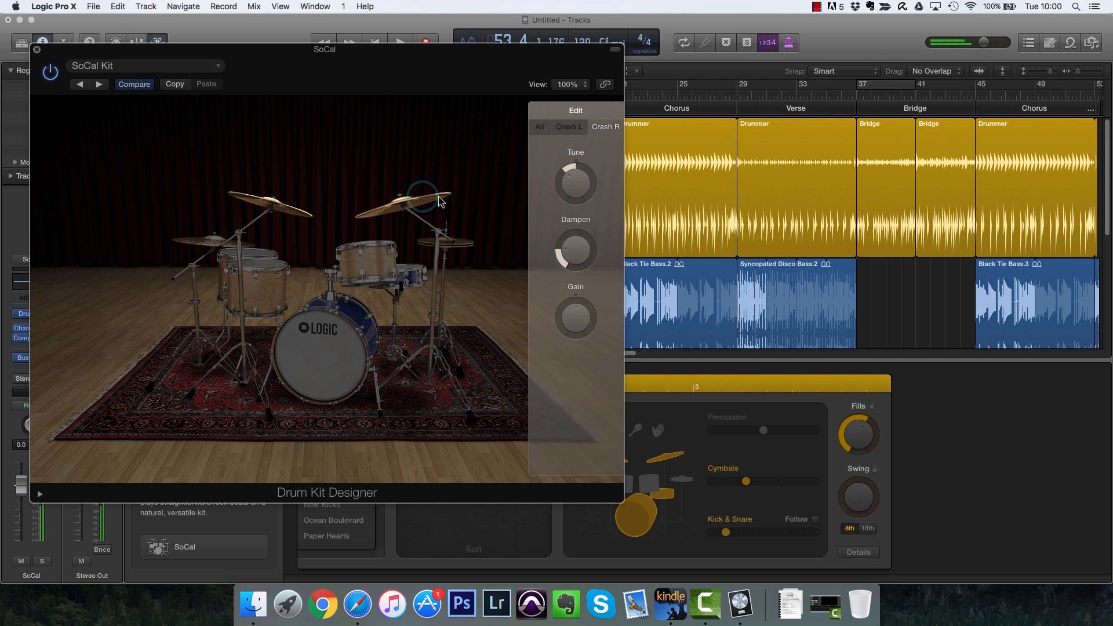
pyautogui.moveTo(584, 213); pyautogui.dragTo(582, 200)
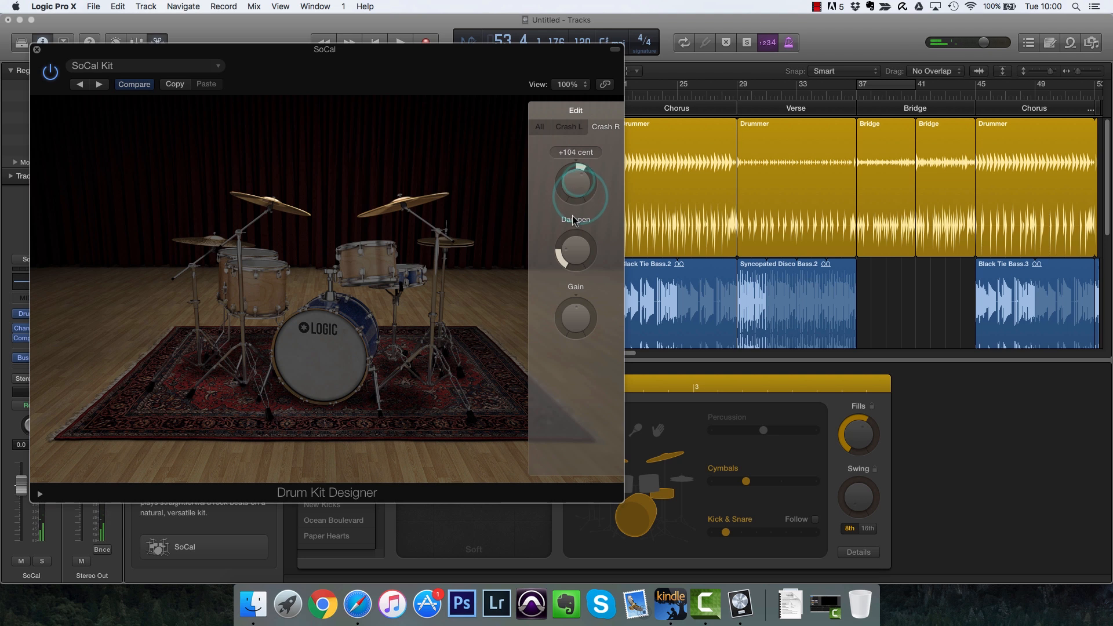
pyautogui.click(540, 125)
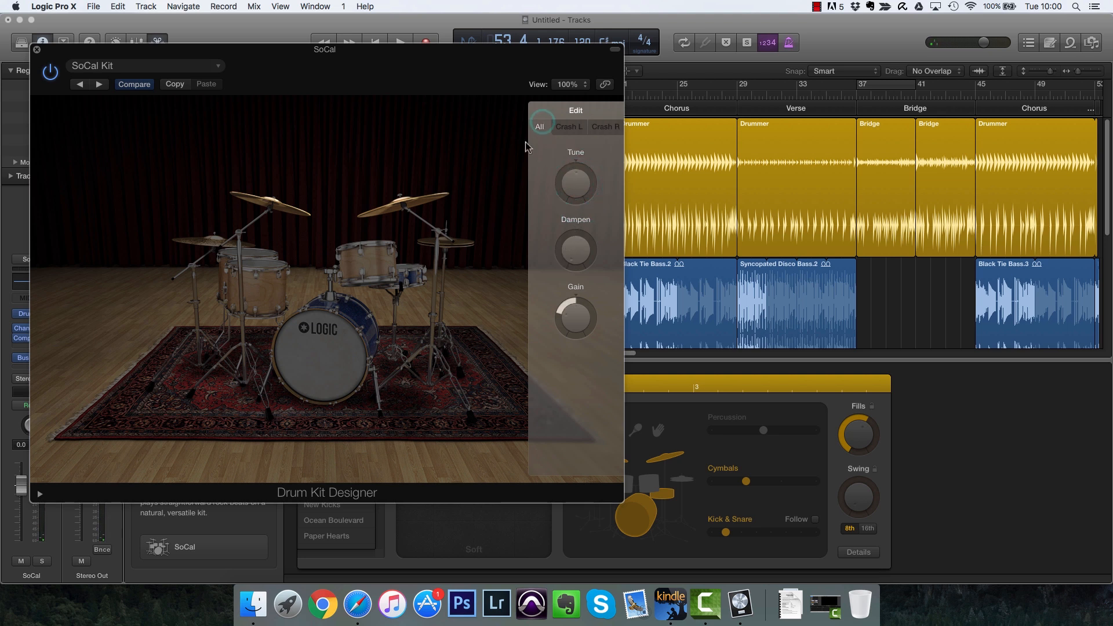
# Audition the toms at different tunings, set their shared Tune to +13 cent and check the separate Low, Mid and High tom settings.
pyautogui.click(362, 265)
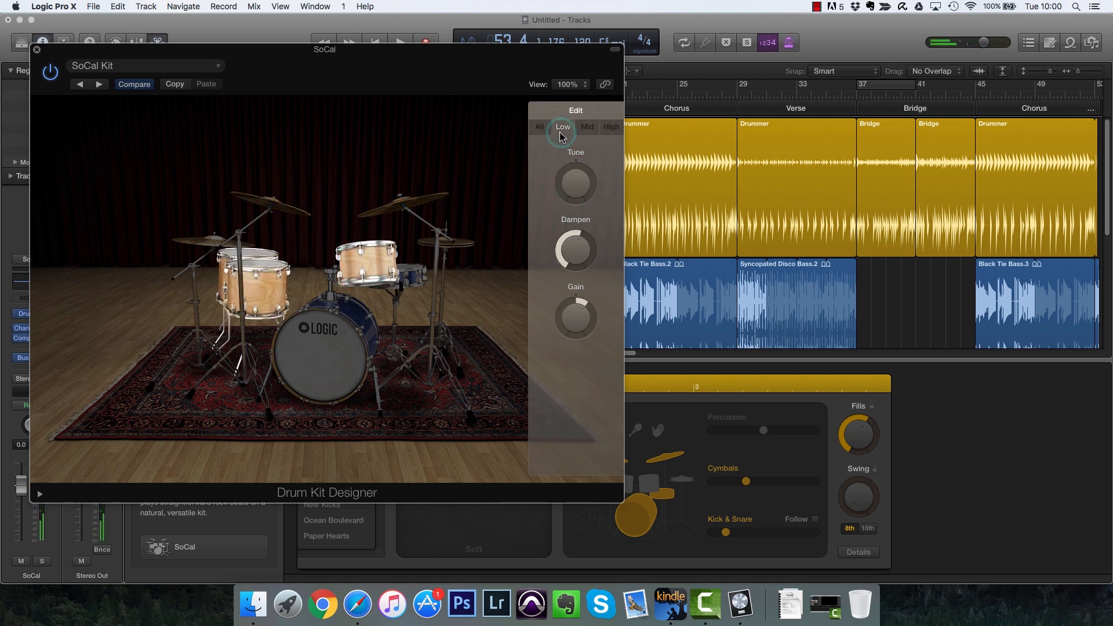
pyautogui.moveTo(578, 183); pyautogui.dragTo(582, 173)
pyautogui.click(253, 253)
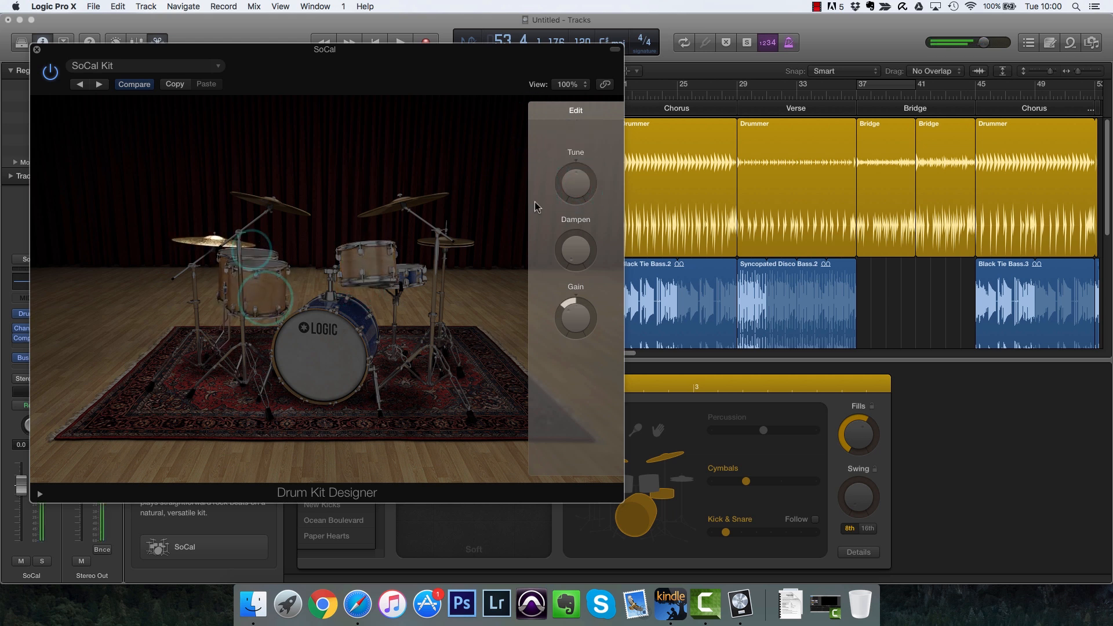
pyautogui.click(399, 258)
pyautogui.click(379, 267)
pyautogui.moveTo(573, 187); pyautogui.dragTo(564, 225)
pyautogui.click(366, 272)
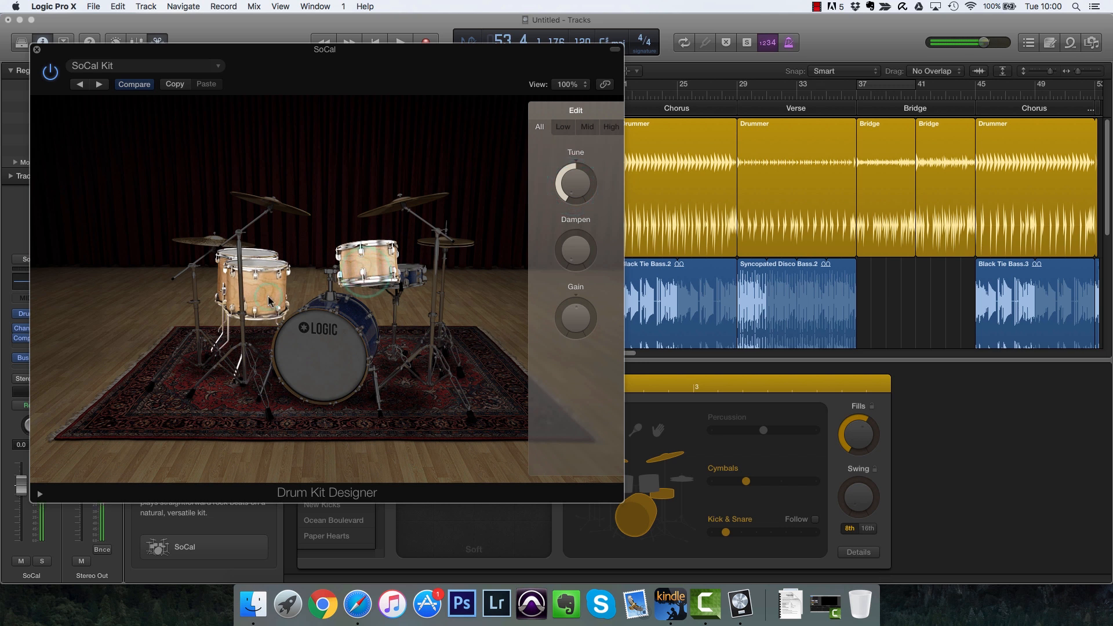
pyautogui.moveTo(575, 187); pyautogui.dragTo(577, 166)
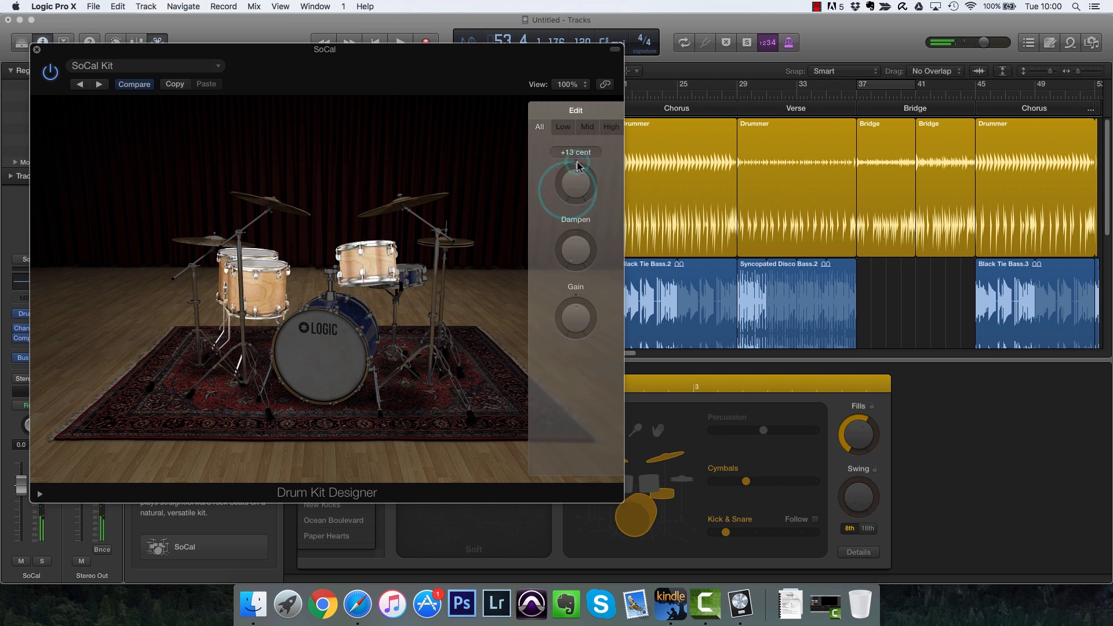
pyautogui.click(585, 127)
pyautogui.click(605, 130)
pyautogui.click(583, 131)
pyautogui.click(563, 132)
# Show the specifications of the SoCal kick drum and close Drum Kit Designer.
pyautogui.click(333, 325)
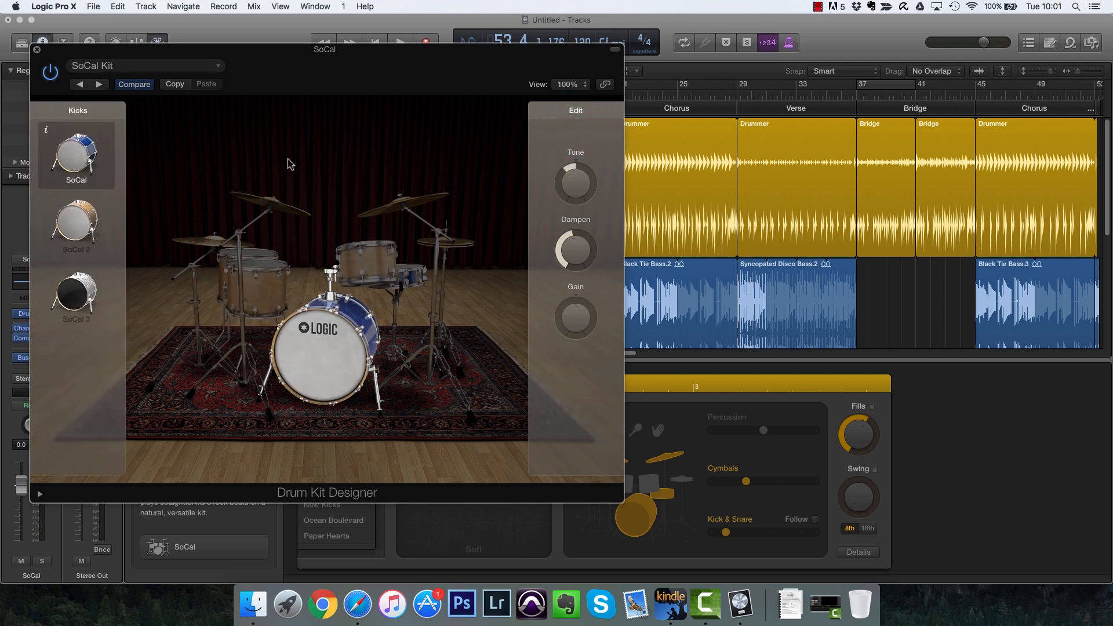
pyautogui.click(46, 129)
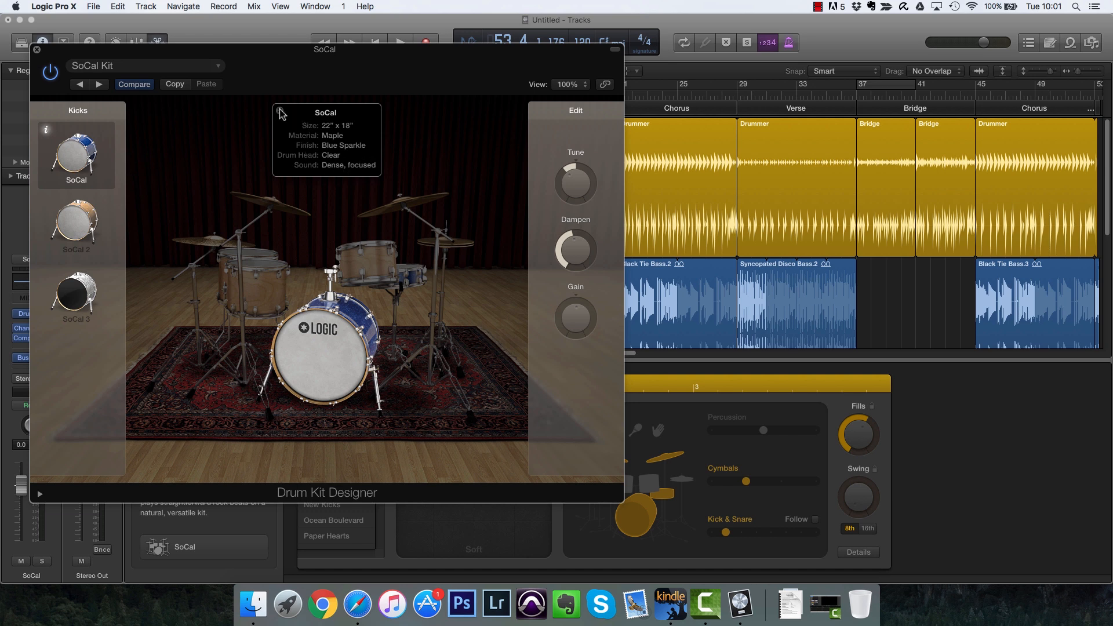
pyautogui.click(37, 50)
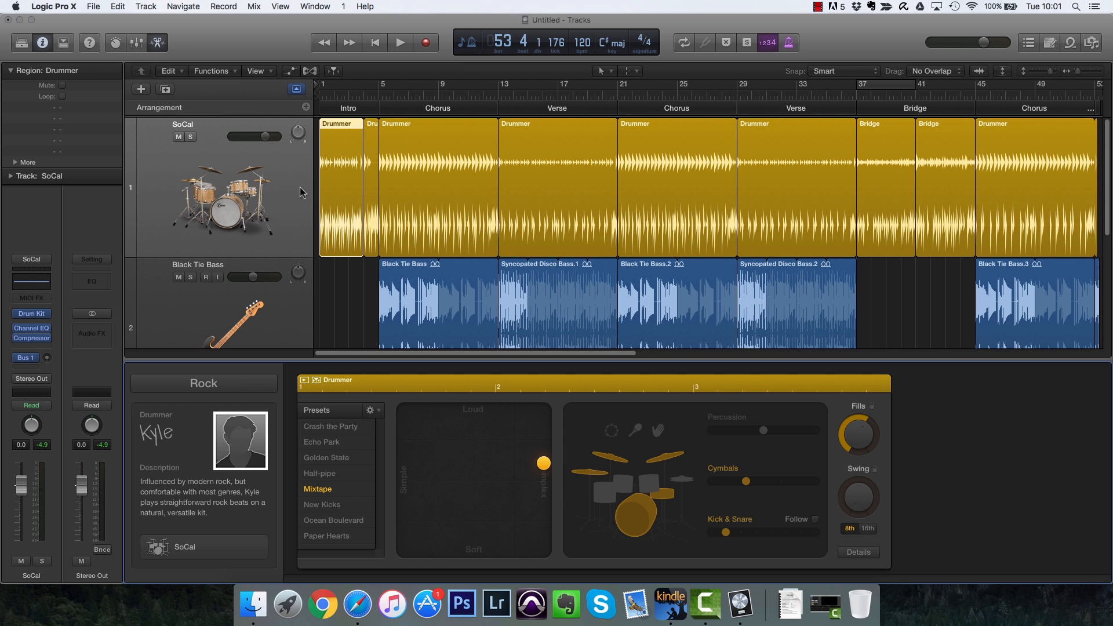
# Show the Smart Controls of the SoCal track, check their EQ view and return to the mix, compression and effects controls.
pyautogui.click(423, 197)
pyautogui.click(346, 191)
pyautogui.click(434, 181)
pyautogui.click(333, 191)
pyautogui.click(116, 42)
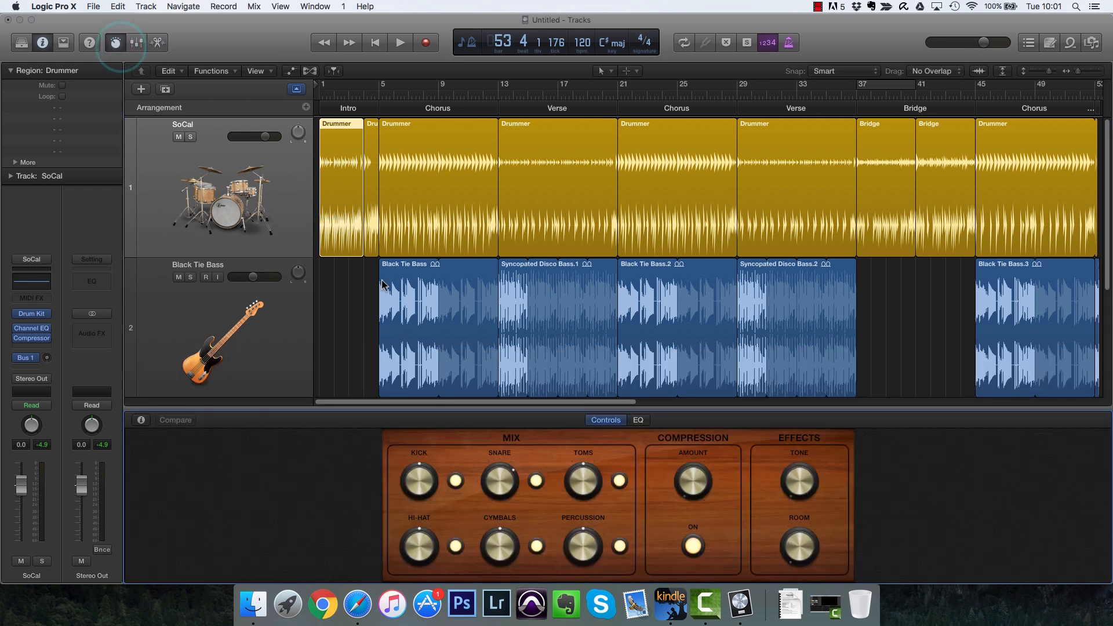
pyautogui.click(638, 423)
pyautogui.click(603, 420)
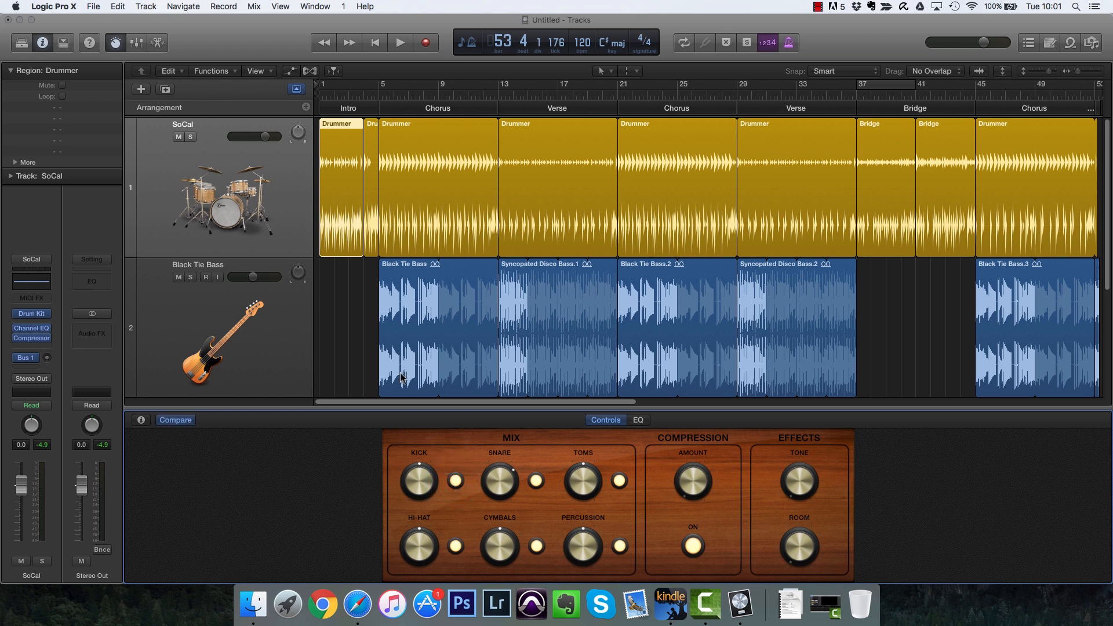
# Loop the Intro drummer region in playback and audition the Cymbals level, switching the cymbals off and on.
pyautogui.press('u')
pyautogui.press('space')
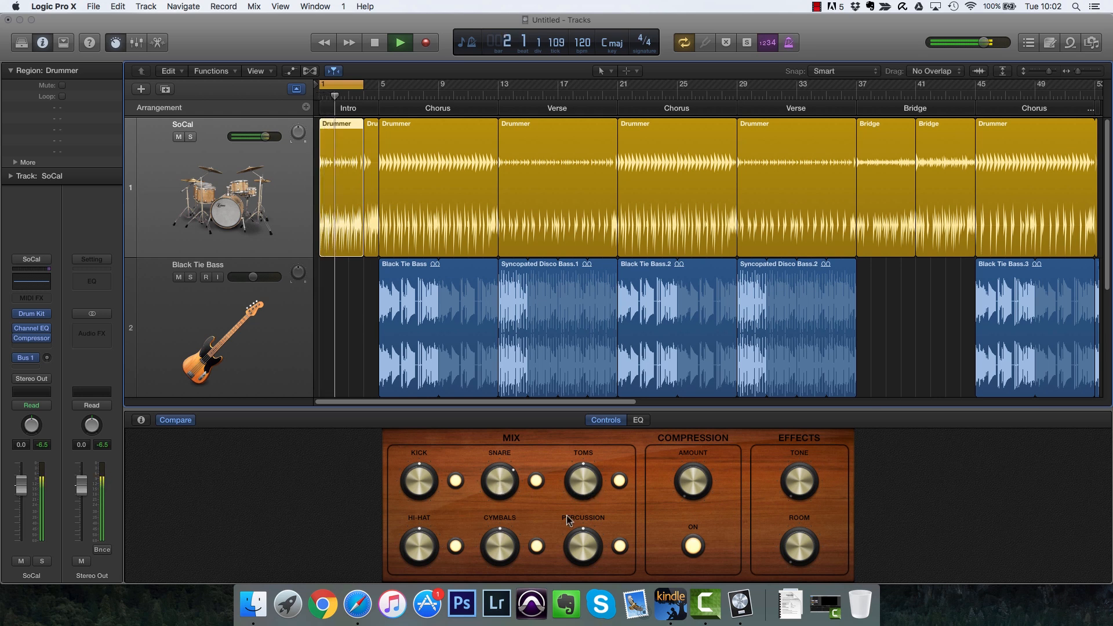
pyautogui.moveTo(501, 591); pyautogui.dragTo(499, 607)
pyautogui.click(531, 547)
pyautogui.moveTo(506, 545); pyautogui.dragTo(507, 552)
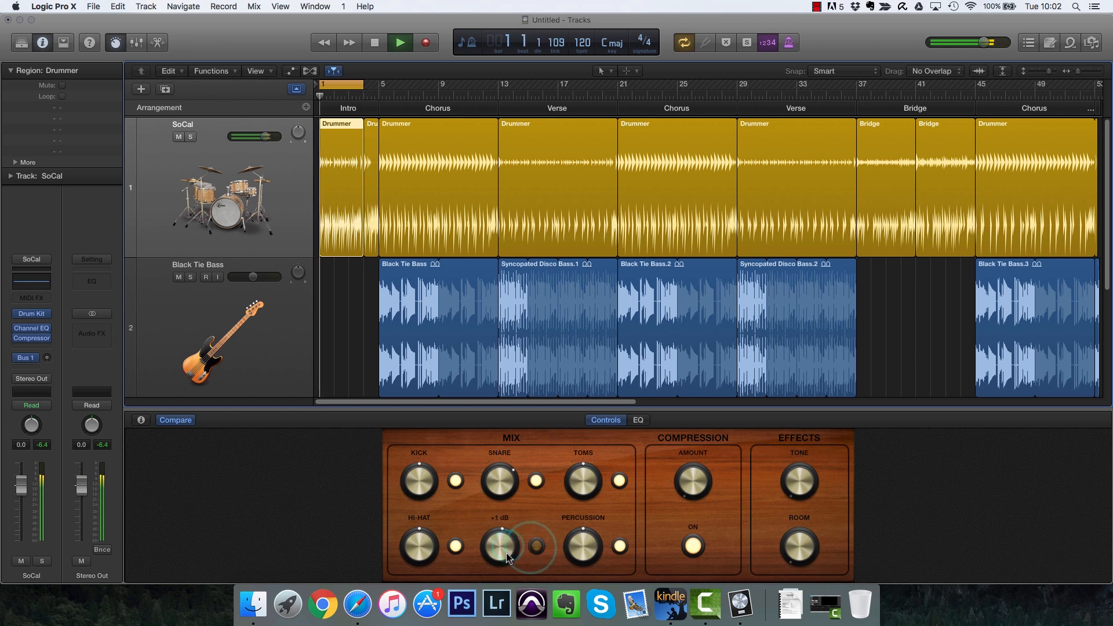
pyautogui.click(535, 548)
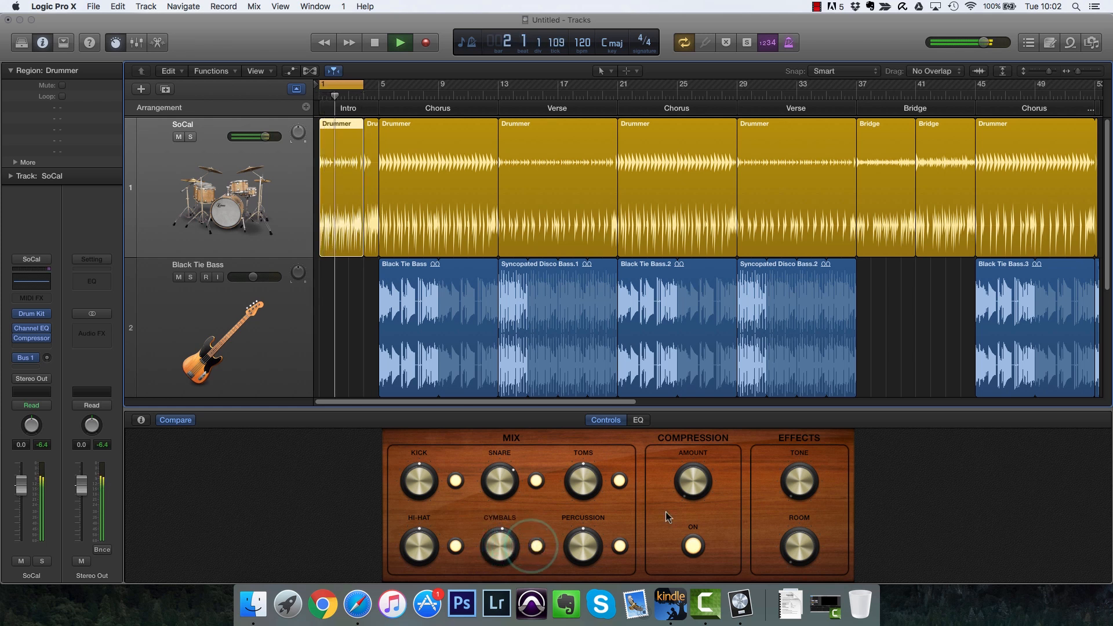
# Compare the looped drums with the compression switched off and on, leave it on and stop playback.
pyautogui.click(693, 548)
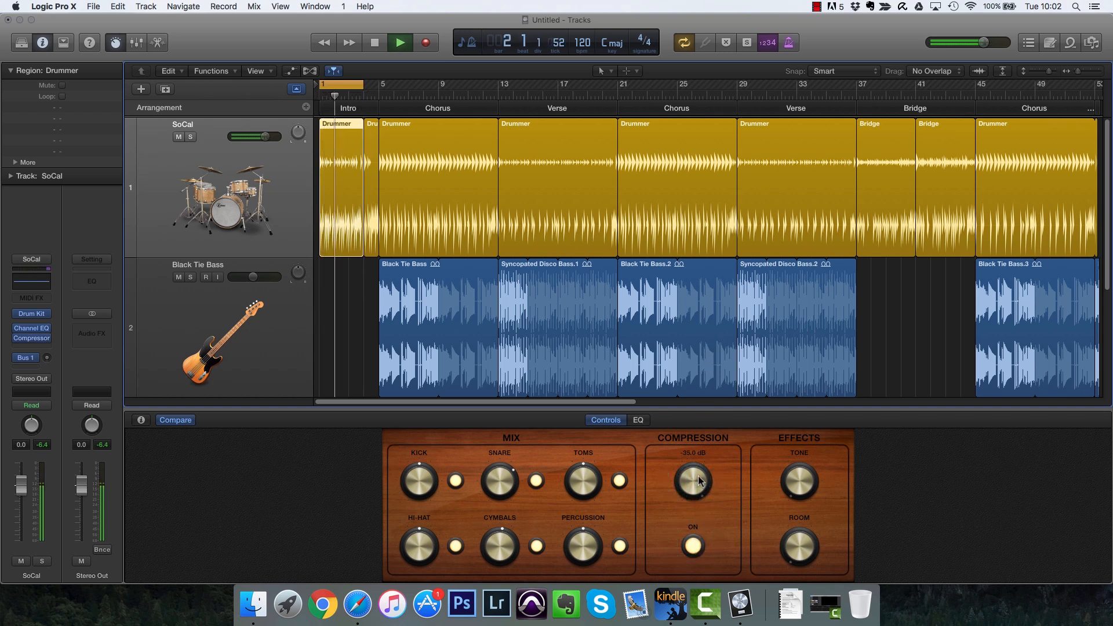
pyautogui.click(693, 548)
pyautogui.click(692, 549)
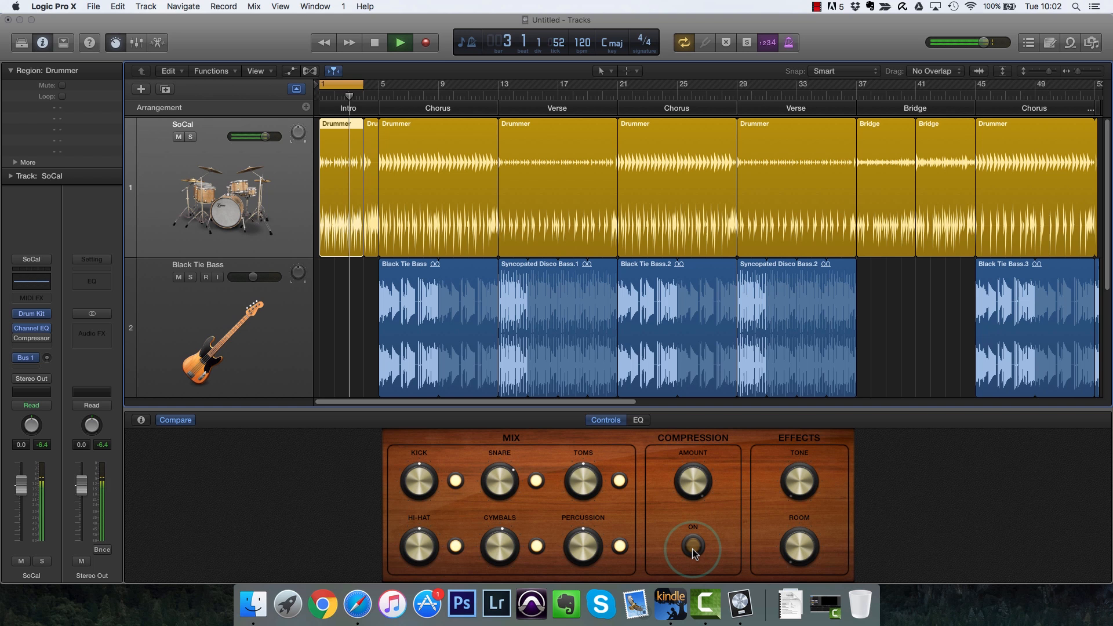
pyautogui.press('space')
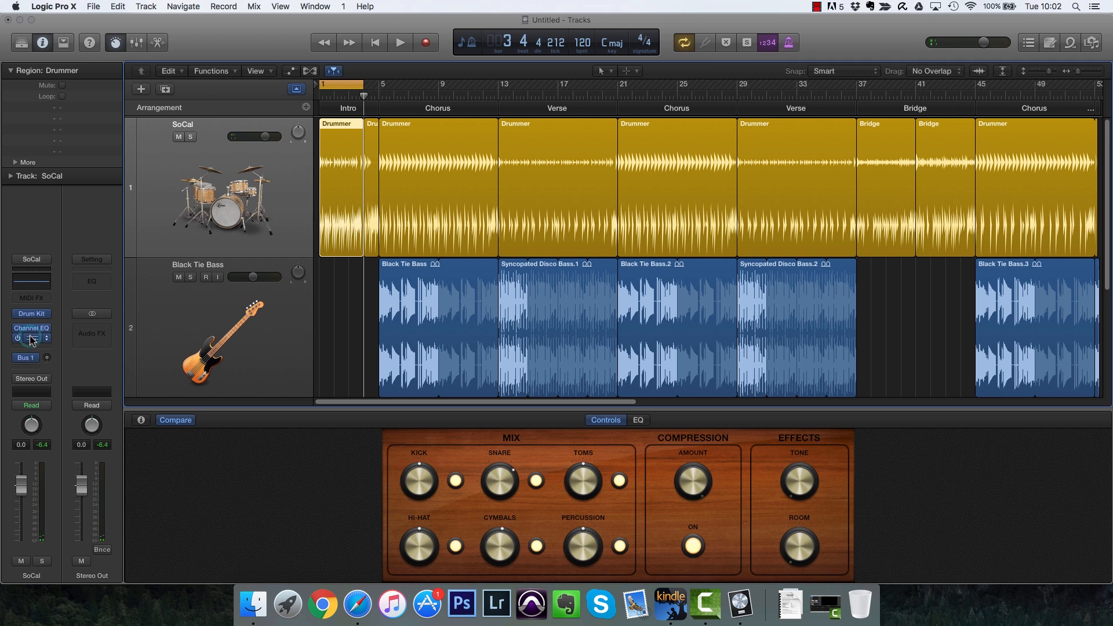
# Inspect the SoCal track's Compressor plug-in, close it and lower the Compression Amount in Smart Controls.
pyautogui.click(31, 339)
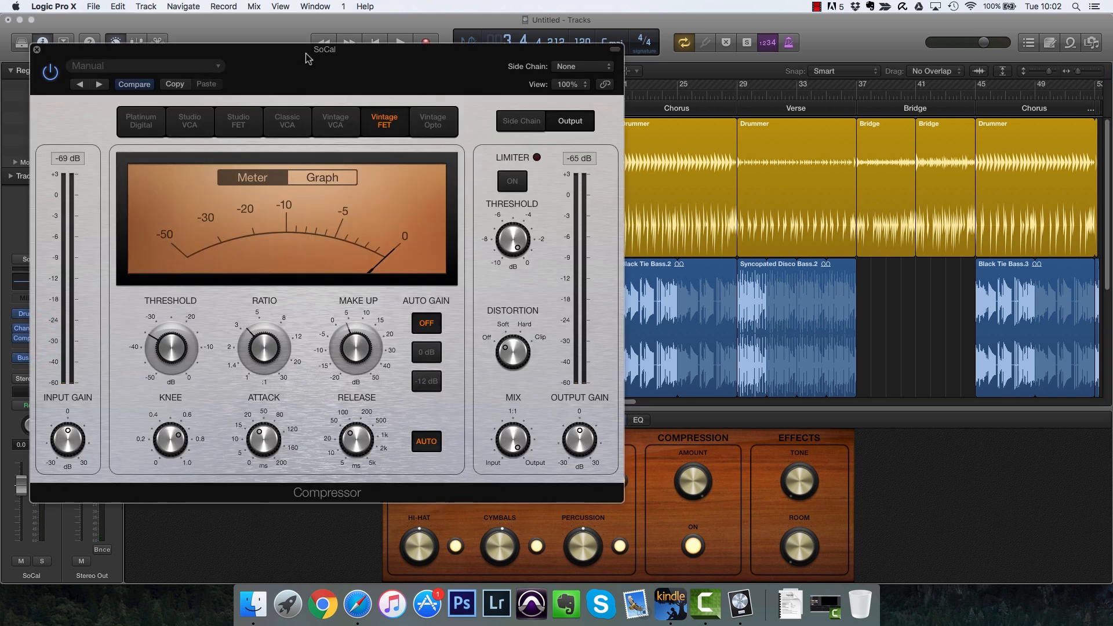
pyautogui.moveTo(307, 58); pyautogui.dragTo(458, 66)
pyautogui.click(188, 58)
pyautogui.click(686, 470)
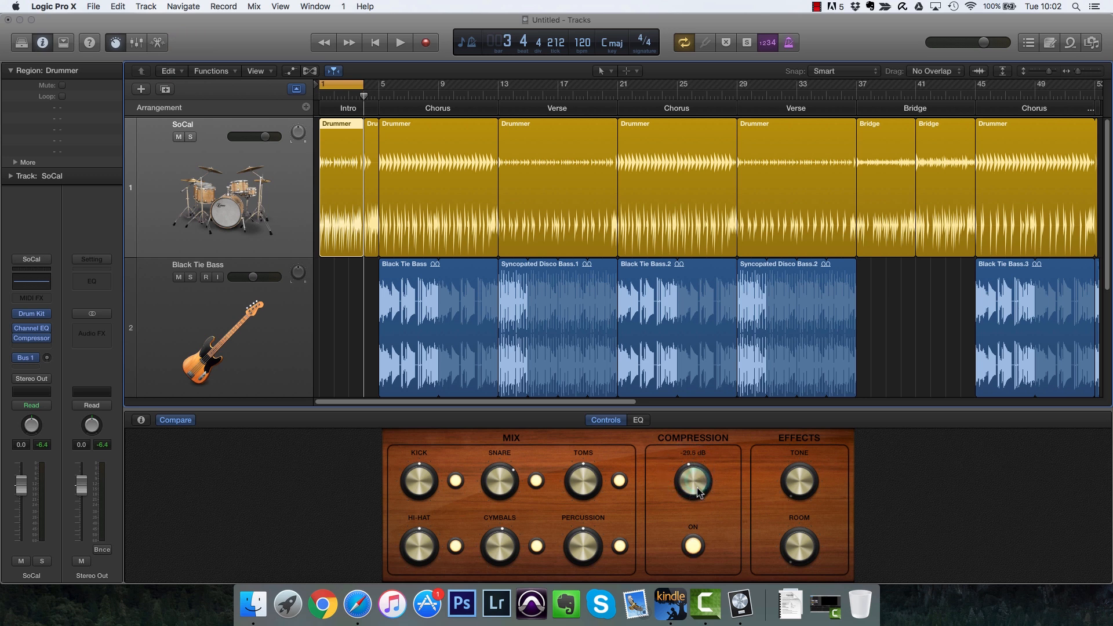
pyautogui.moveTo(685, 500); pyautogui.dragTo(810, 421)
# Audition the Tone effect, set it to +5.5 dB while watching the Channel EQ curve, and raise the Room effect to about half.
pyautogui.press('space')
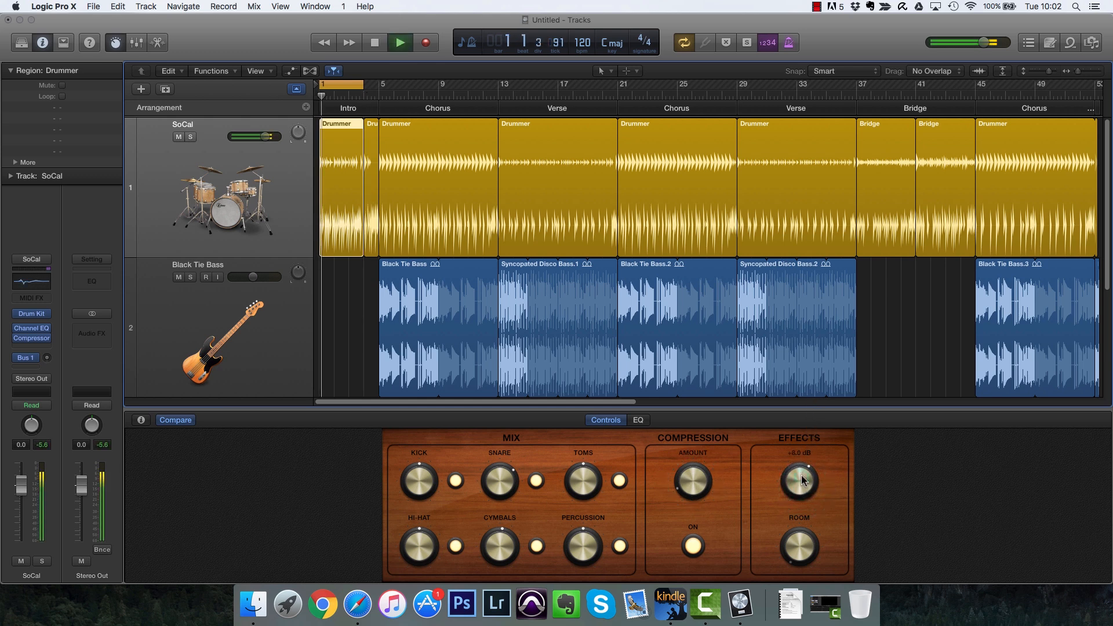
pyautogui.moveTo(806, 443); pyautogui.dragTo(798, 480)
pyautogui.press('space')
pyautogui.click(33, 284)
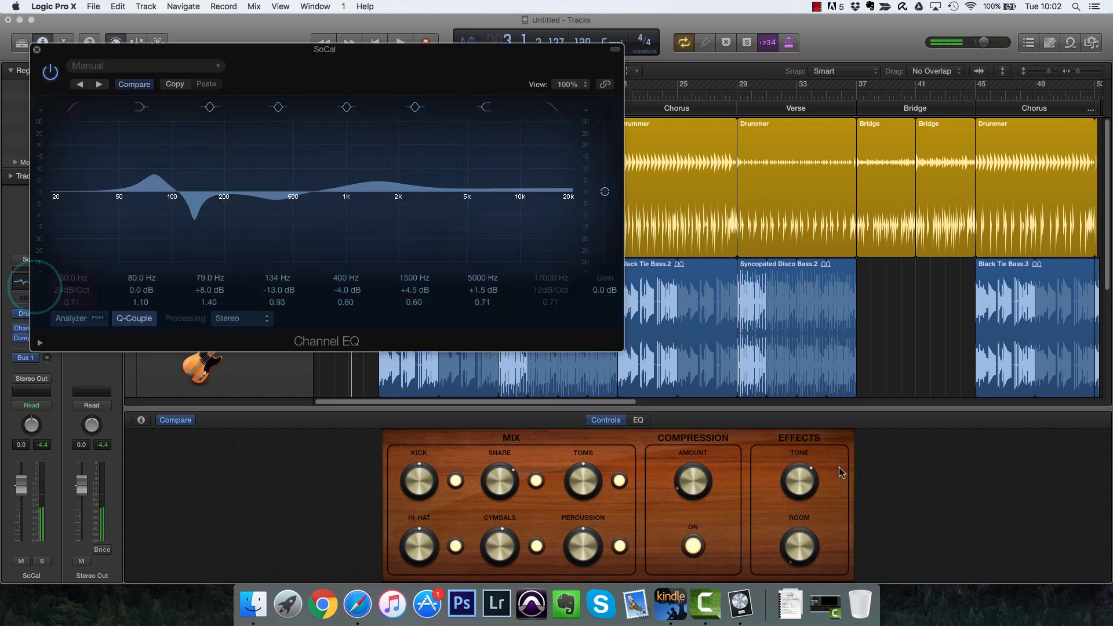
pyautogui.moveTo(808, 484); pyautogui.dragTo(807, 439)
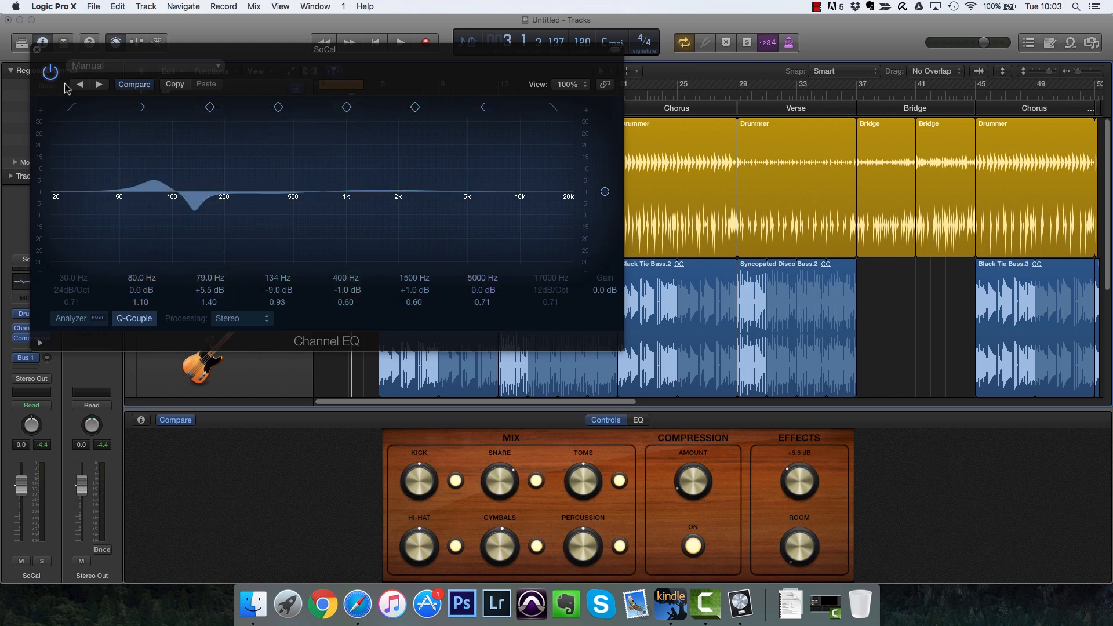
pyautogui.click(37, 50)
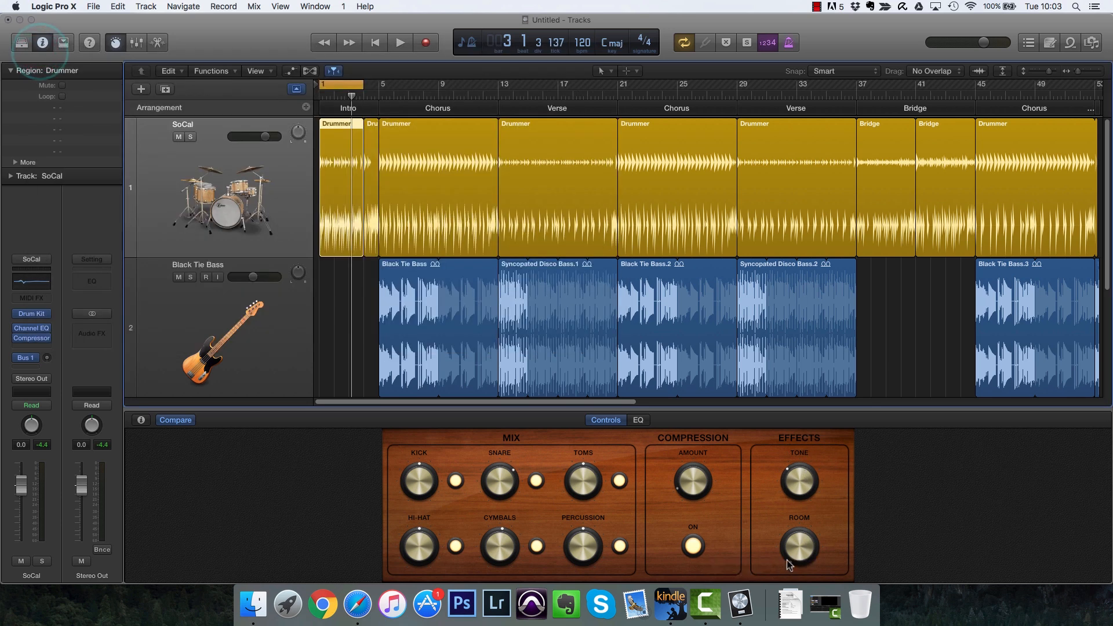
pyautogui.moveTo(799, 518); pyautogui.dragTo(800, 477)
# Try to rename the Small Room reverb channel as Drum in the mixer.
pyautogui.click(137, 43)
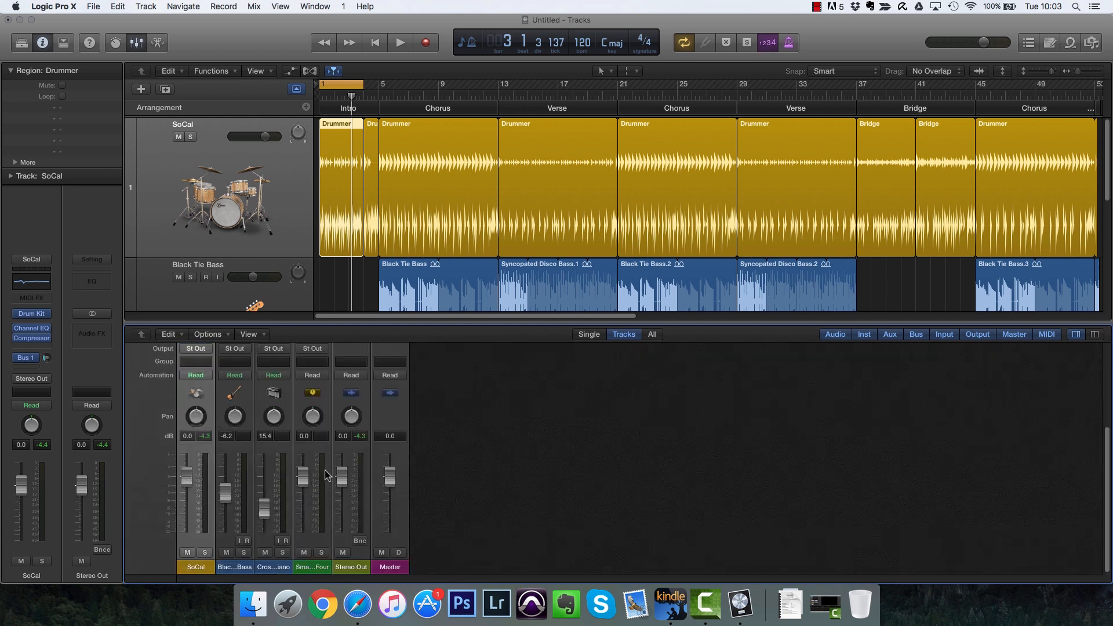
pyautogui.doubleClick(324, 567)
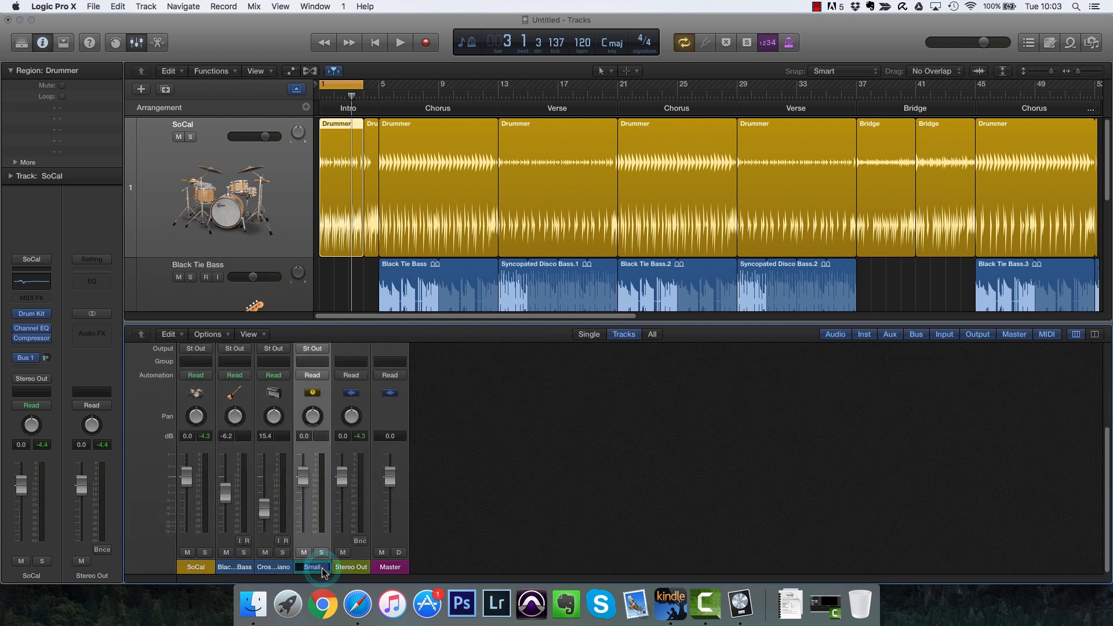
pyautogui.write('Drum')
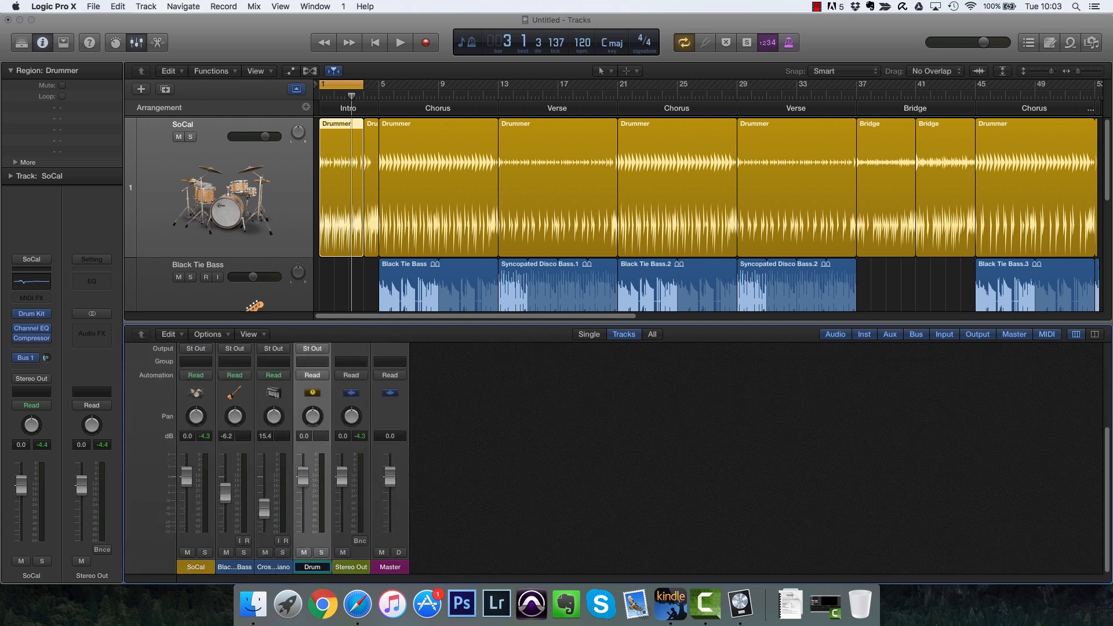
pyautogui.click(450, 544)
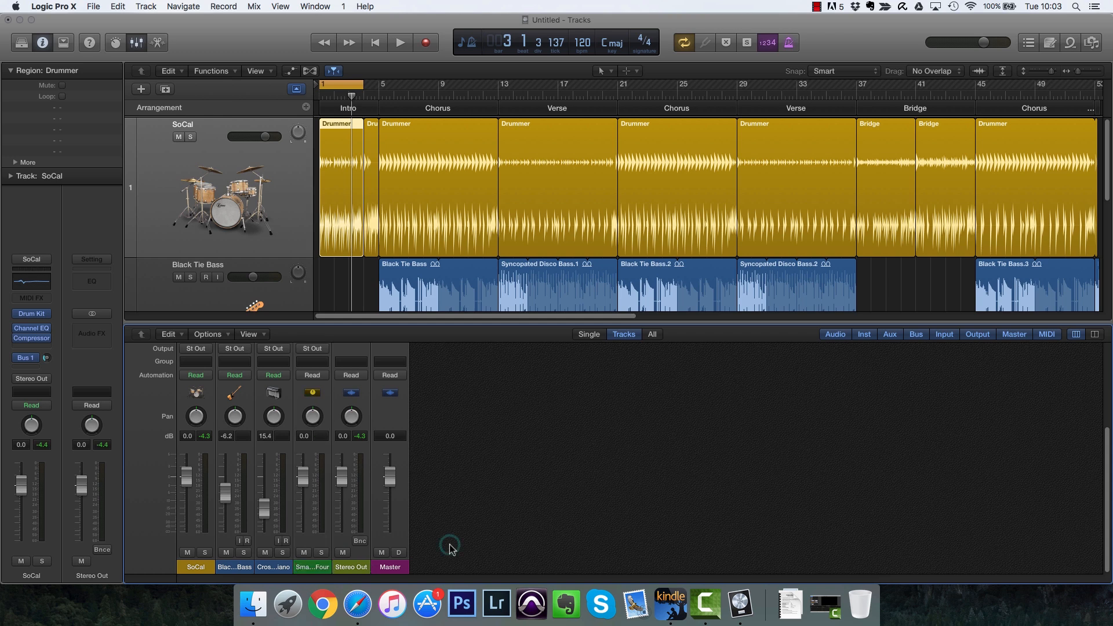
# Inspect the Space Designer reverb with the 0.6s Drum Booth Four preset on the Bus 1 channel and close the mixer.
pyautogui.scroll(5, 401, 490)
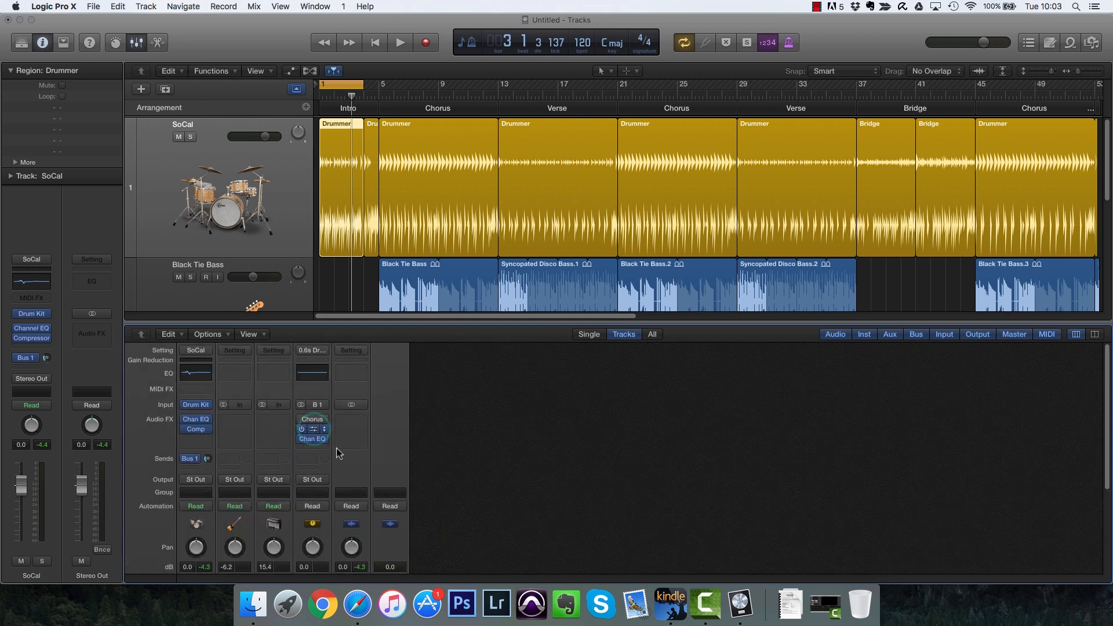
pyautogui.click(313, 429)
pyautogui.moveTo(339, 55); pyautogui.dragTo(517, 94)
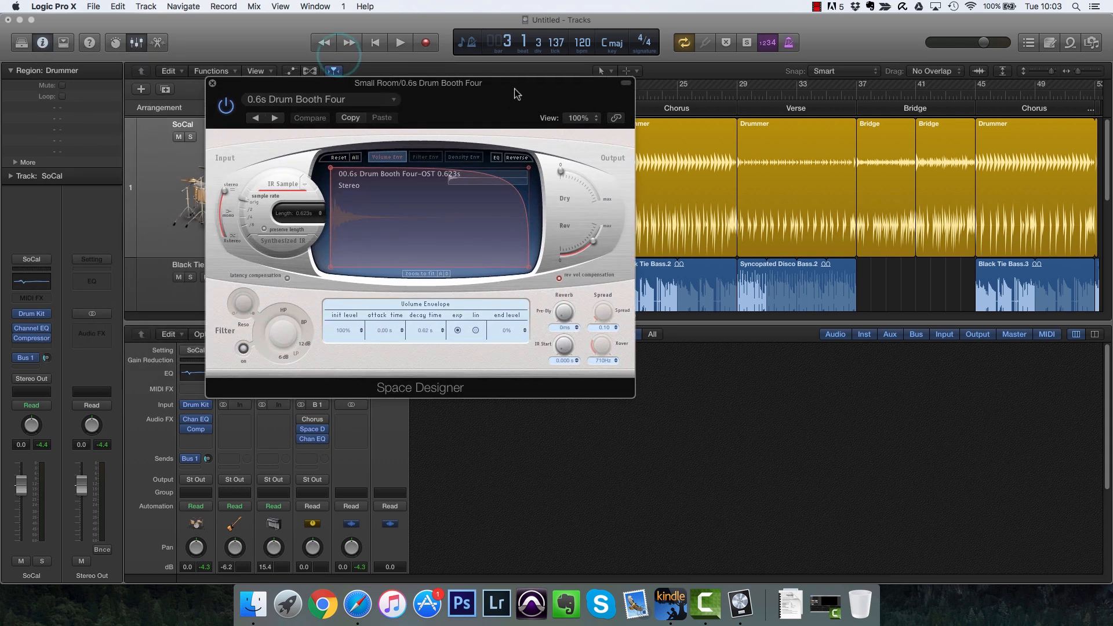
pyautogui.click(212, 84)
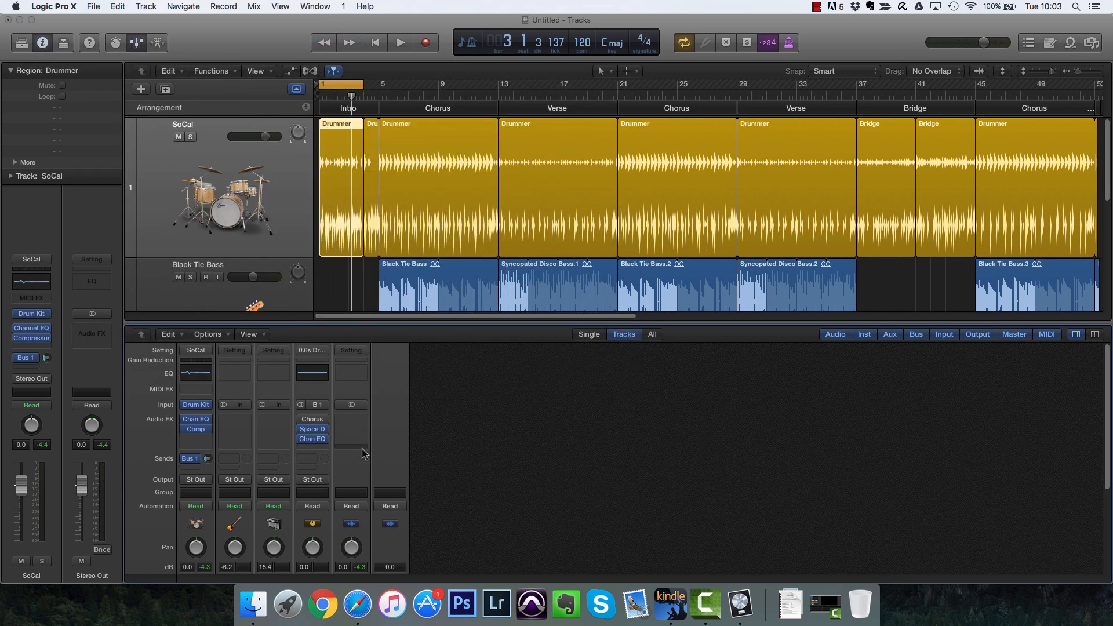
pyautogui.press('x')
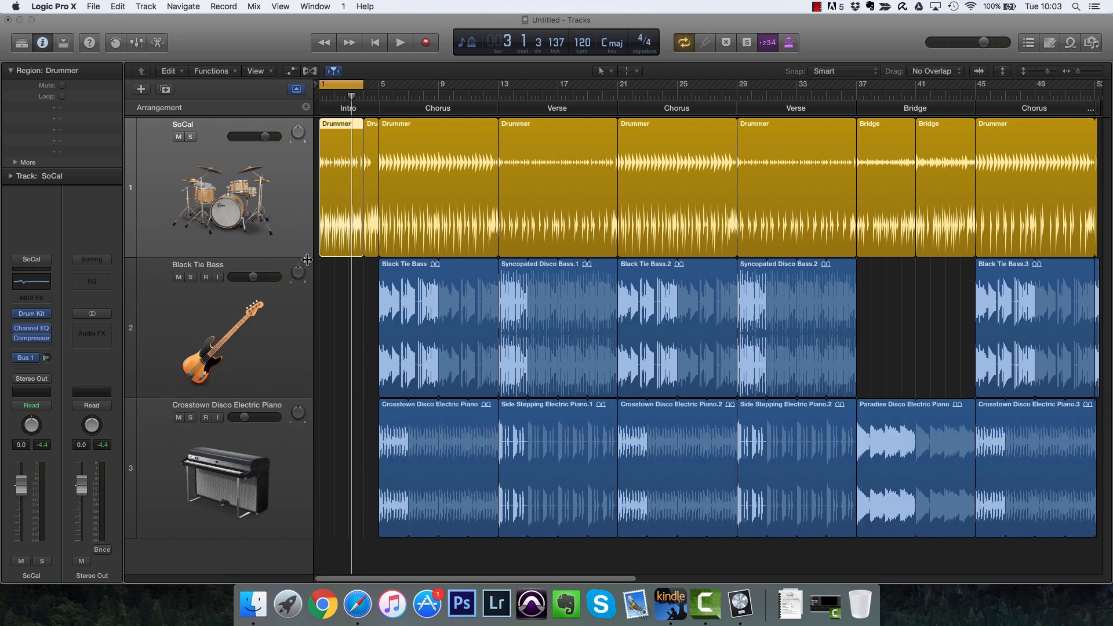
# Play the Intro loop with Smart Controls shown and fine-tune the Room effect and Compression Amount, leaving Room at about half.
pyautogui.click(115, 43)
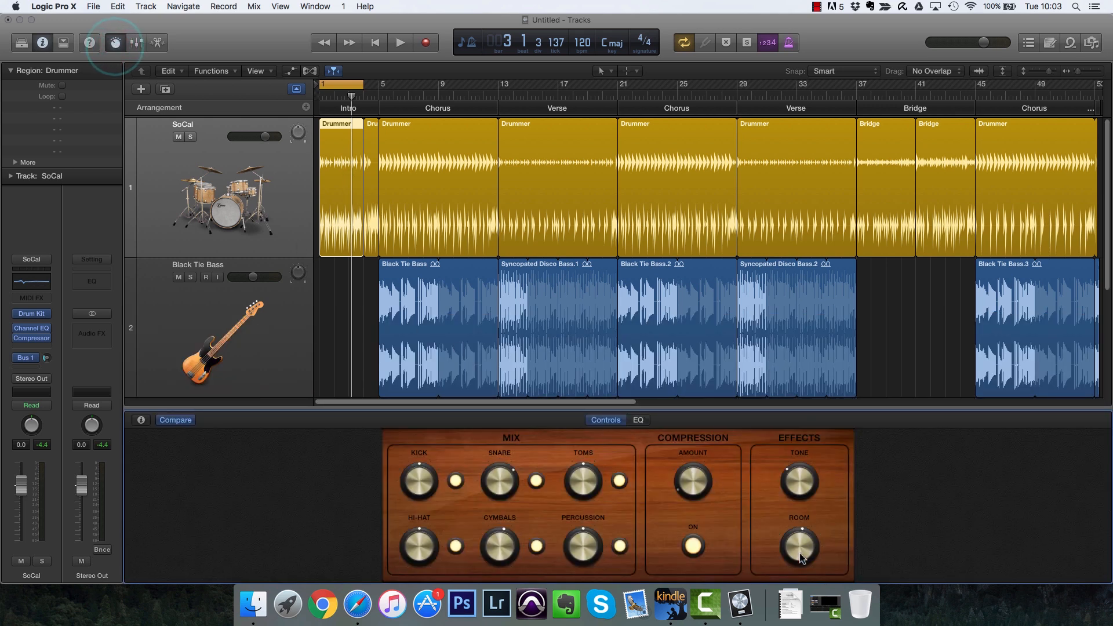
pyautogui.press('space')
pyautogui.moveTo(802, 536); pyautogui.dragTo(803, 484)
pyautogui.moveTo(693, 488); pyautogui.dragTo(694, 479)
pyautogui.moveTo(790, 544); pyautogui.dragTo(793, 551)
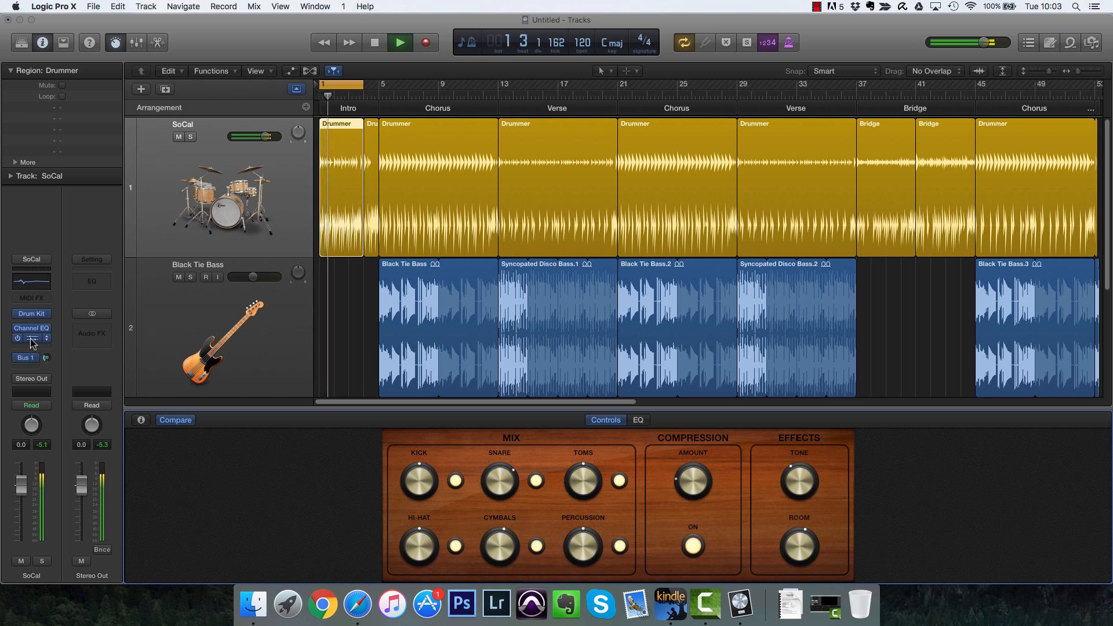
# Bypass the SoCal channel's Channel EQ, Compressor and Bus 1 send and play the looped Intro to hear the unprocessed kit.
pyautogui.click(32, 343)
pyautogui.click(32, 343)
pyautogui.click(31, 334)
pyautogui.click(30, 331)
pyautogui.keyDown('alt'); pyautogui.click(30, 330); pyautogui.keyUp('alt')
pyautogui.keyDown('alt'); pyautogui.click(31, 339); pyautogui.keyUp('alt')
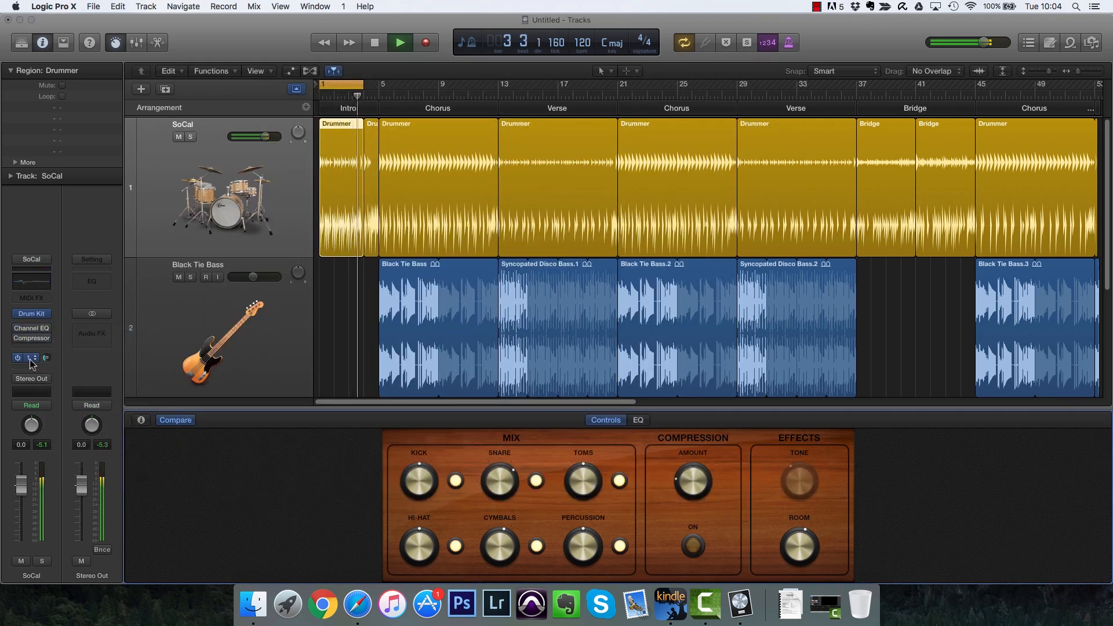
pyautogui.keyDown('alt'); pyautogui.click(29, 359); pyautogui.keyUp('alt')
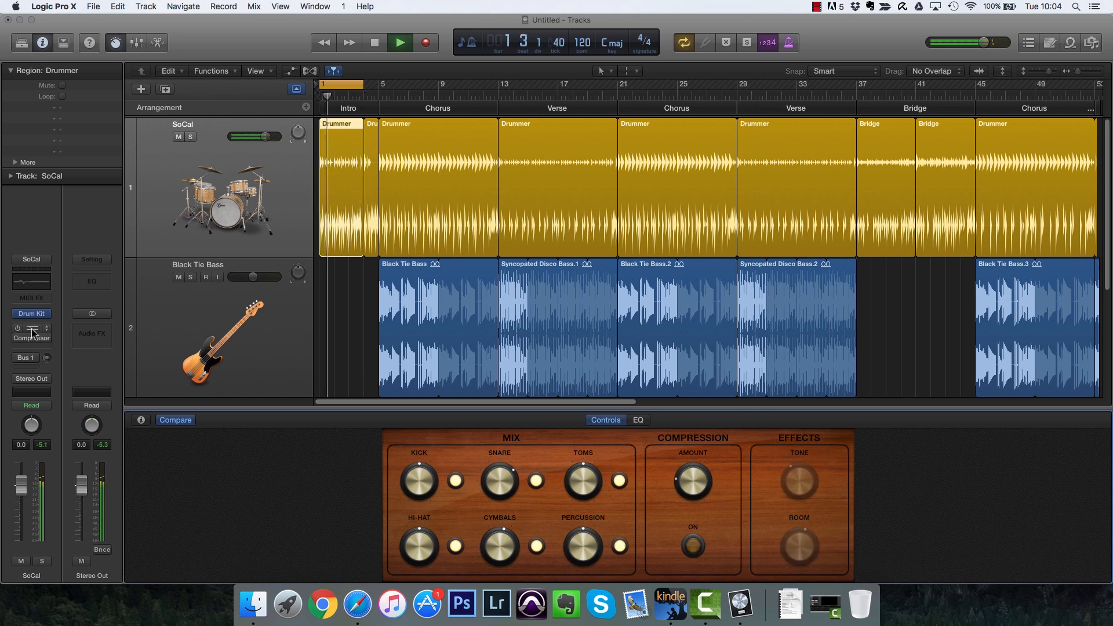
pyautogui.press('space')
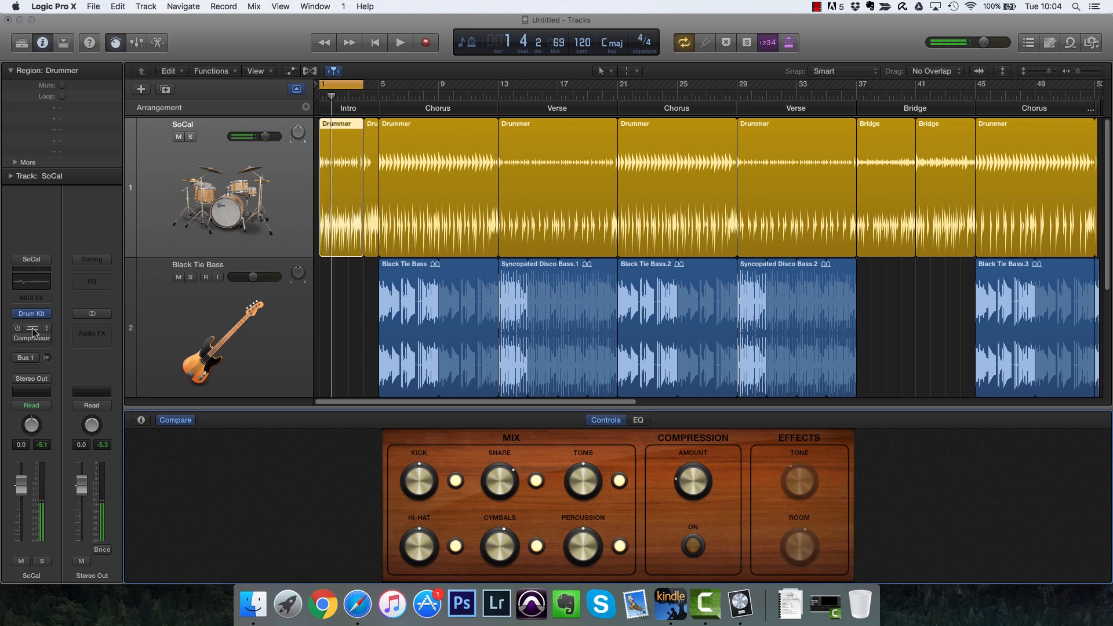
pyautogui.press('space')
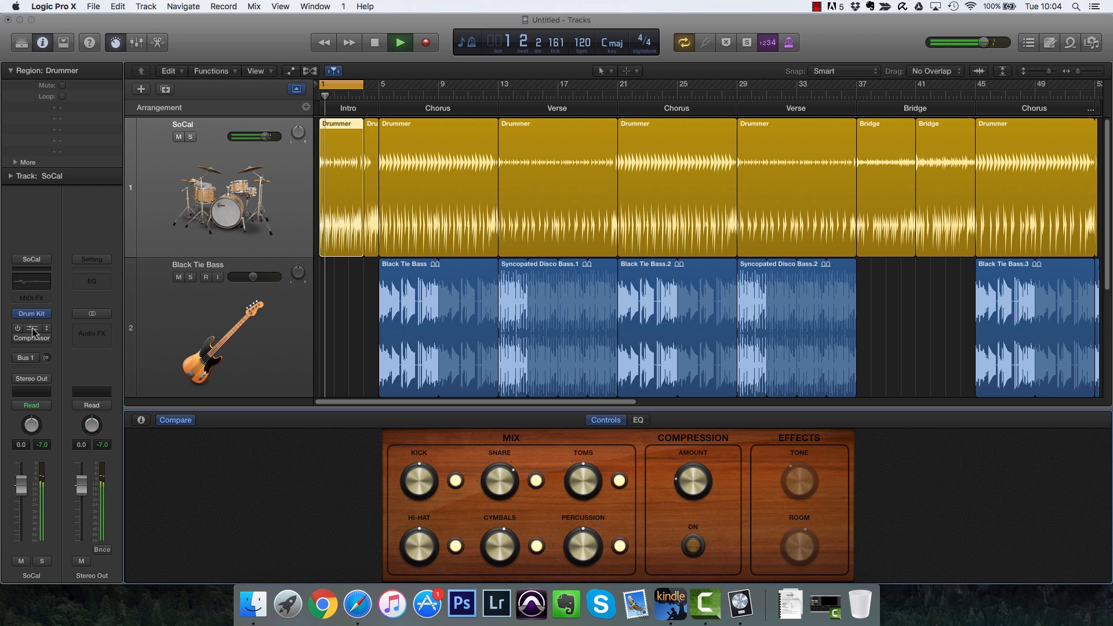
pyautogui.press('space')
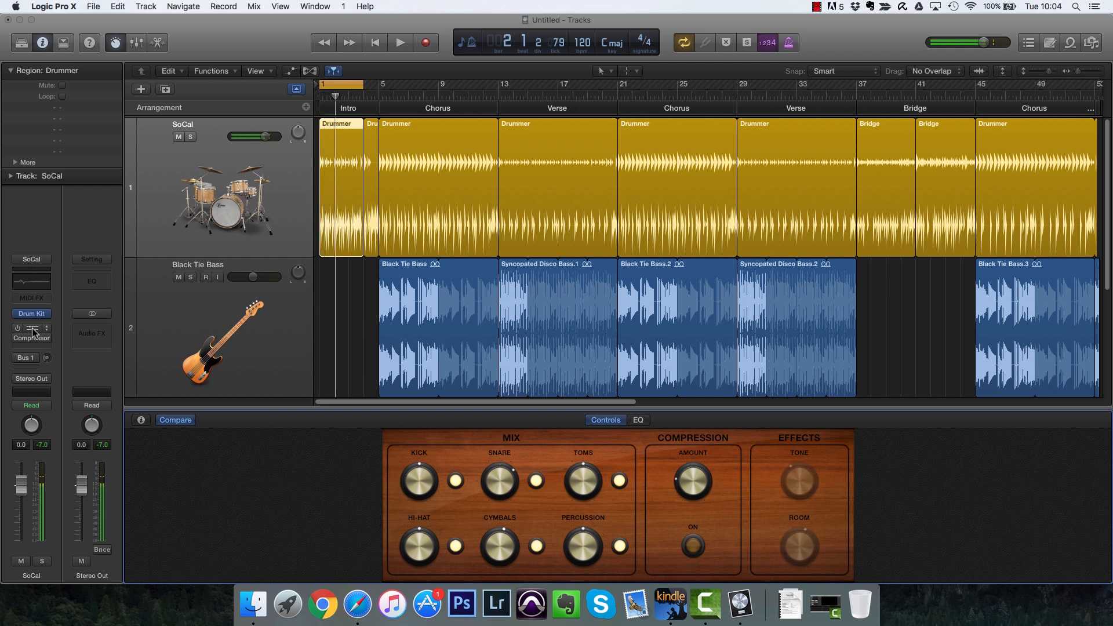
# Re-enable the SoCal channel's Channel EQ, Compressor and Bus 1 send, and set Room to -12.9 dB while playing the Intro.
pyautogui.click(33, 332)
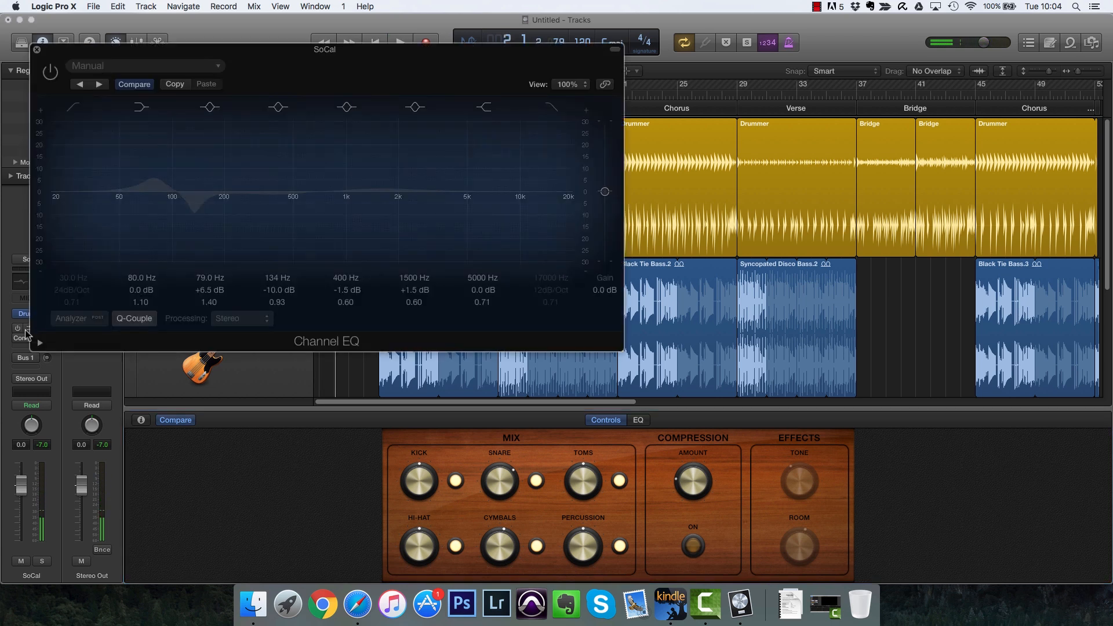
pyautogui.click(25, 329)
pyautogui.click(25, 330)
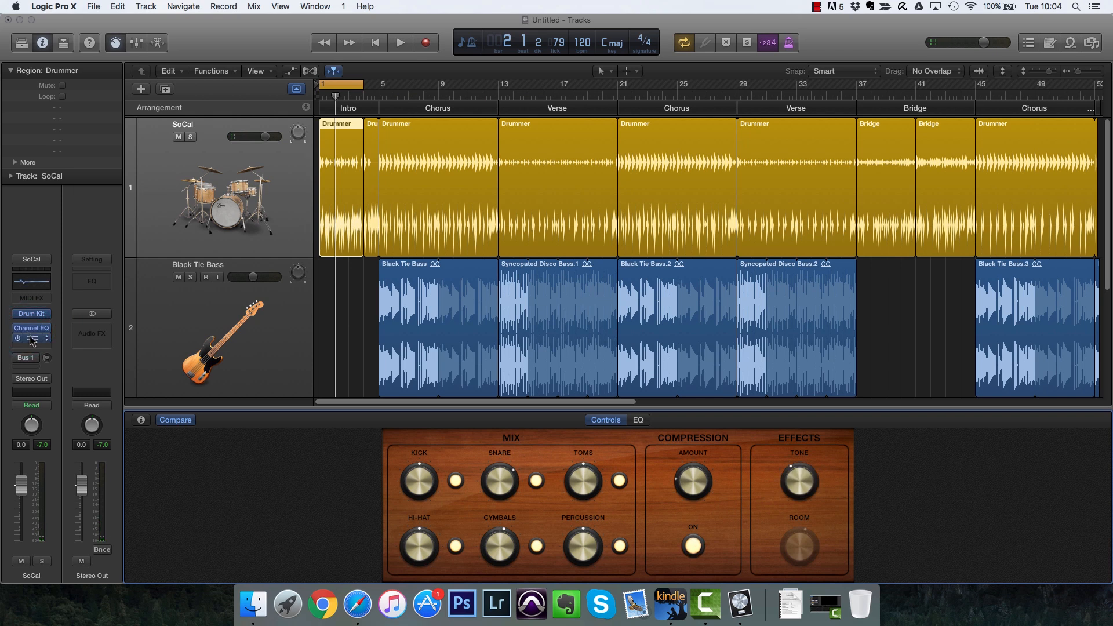
pyautogui.click(32, 359)
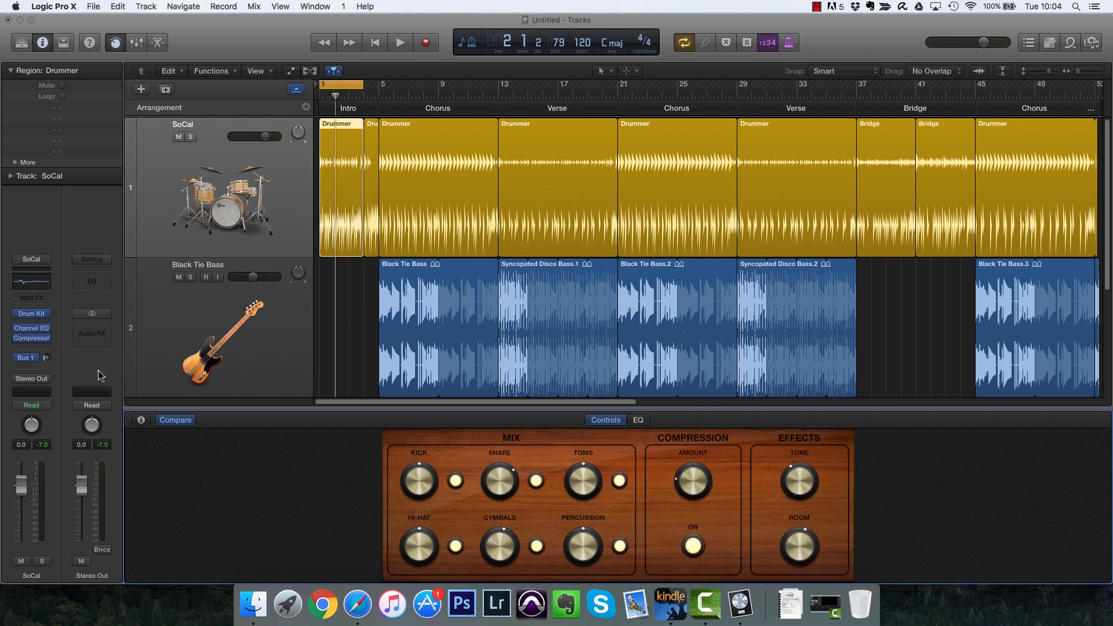
pyautogui.press('space')
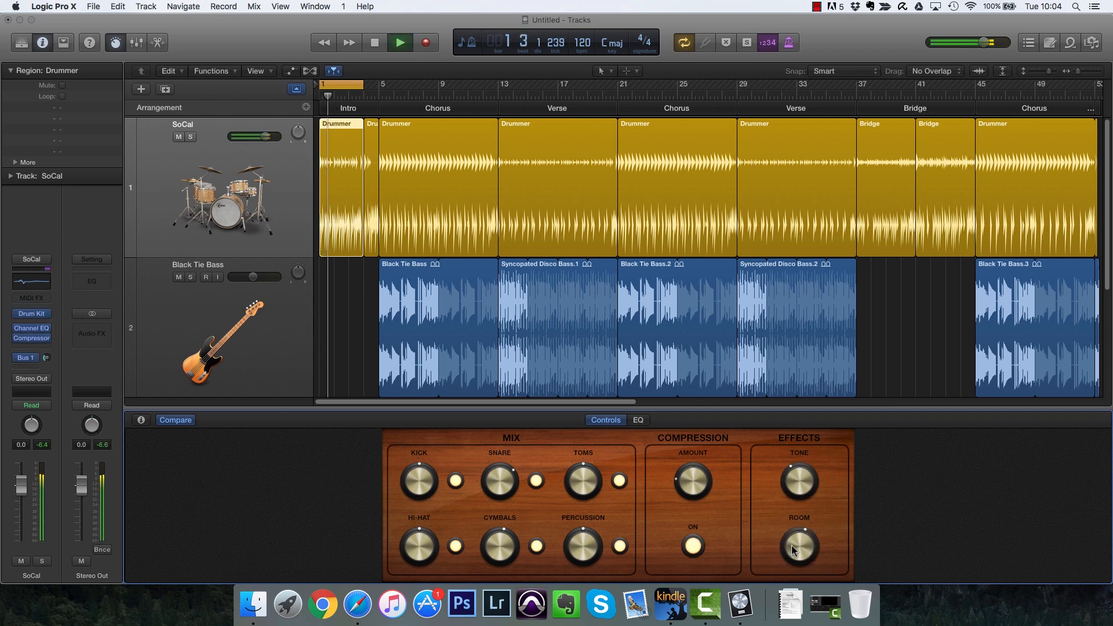
pyautogui.moveTo(802, 549); pyautogui.dragTo(802, 547)
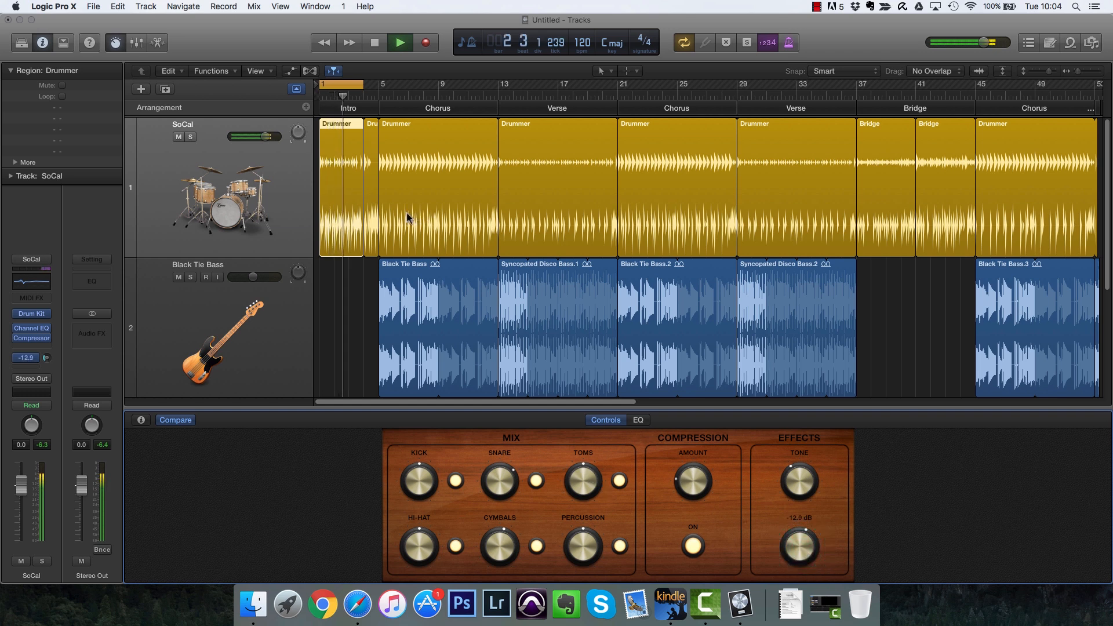
pyautogui.press('space')
# Turn off cycle mode and play the arrangement from bar 8 in the first Chorus.
pyautogui.click(383, 95)
pyautogui.click(399, 95)
pyautogui.click(421, 95)
pyautogui.click(386, 156)
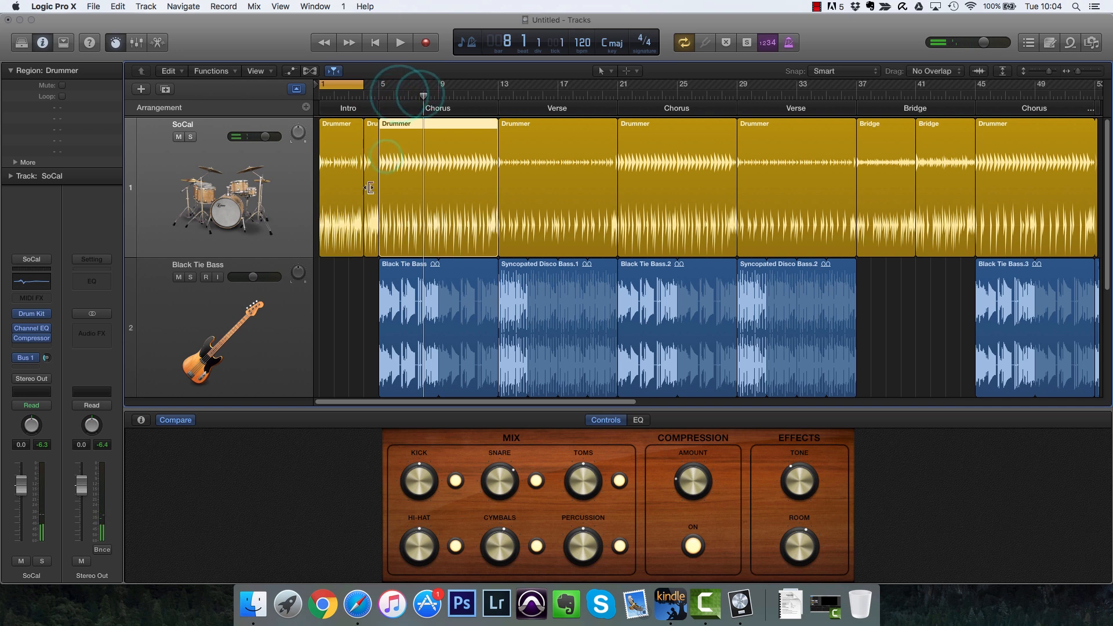
pyautogui.click(368, 196)
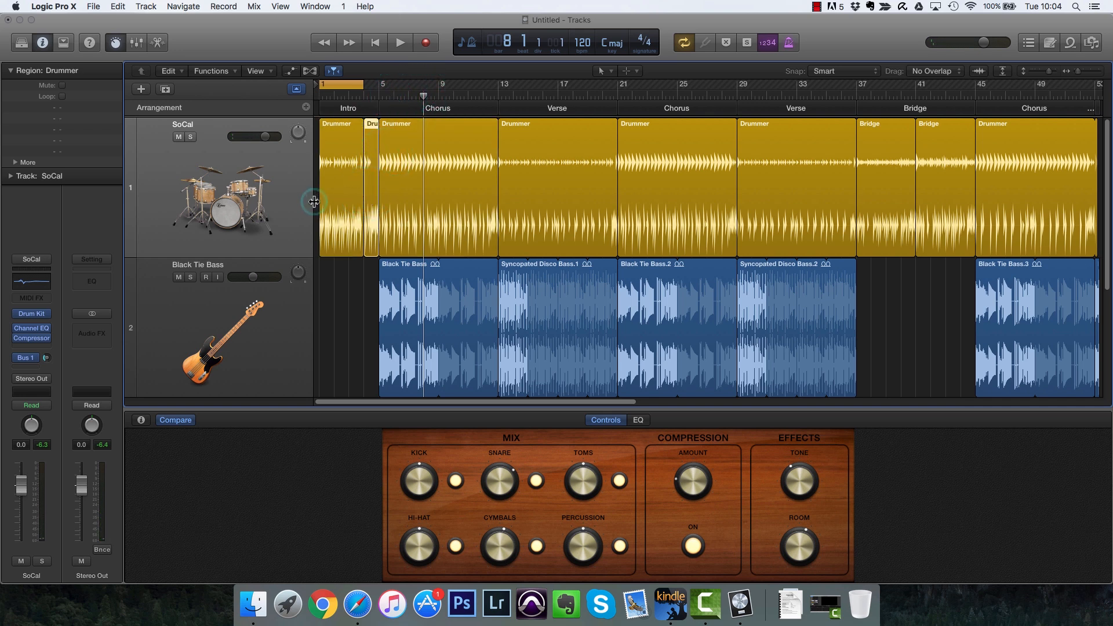
pyautogui.click(332, 200)
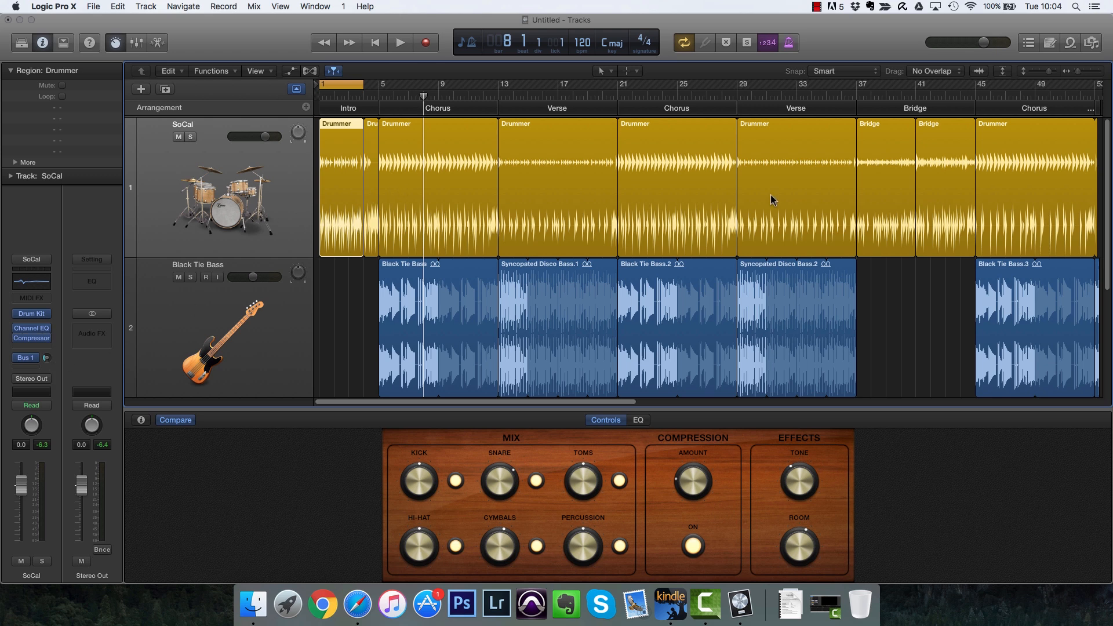
pyautogui.click(347, 85)
pyautogui.press('space')
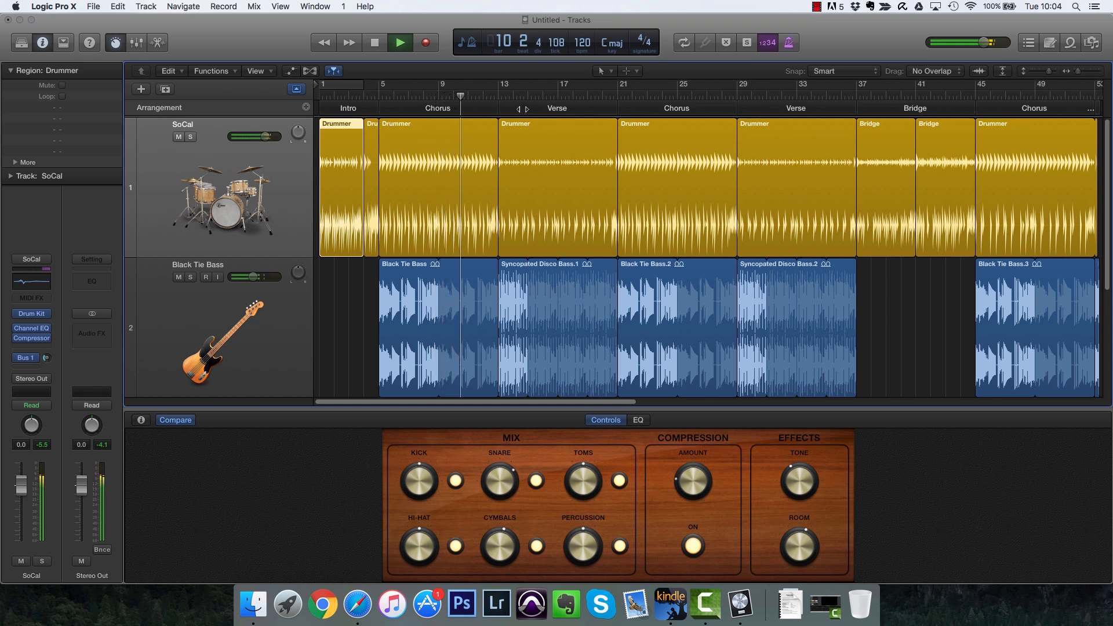
# Play the first Verse from bar 13 and raise the SoCal track's volume to 1.0 dB.
pyautogui.doubleClick(523, 108)
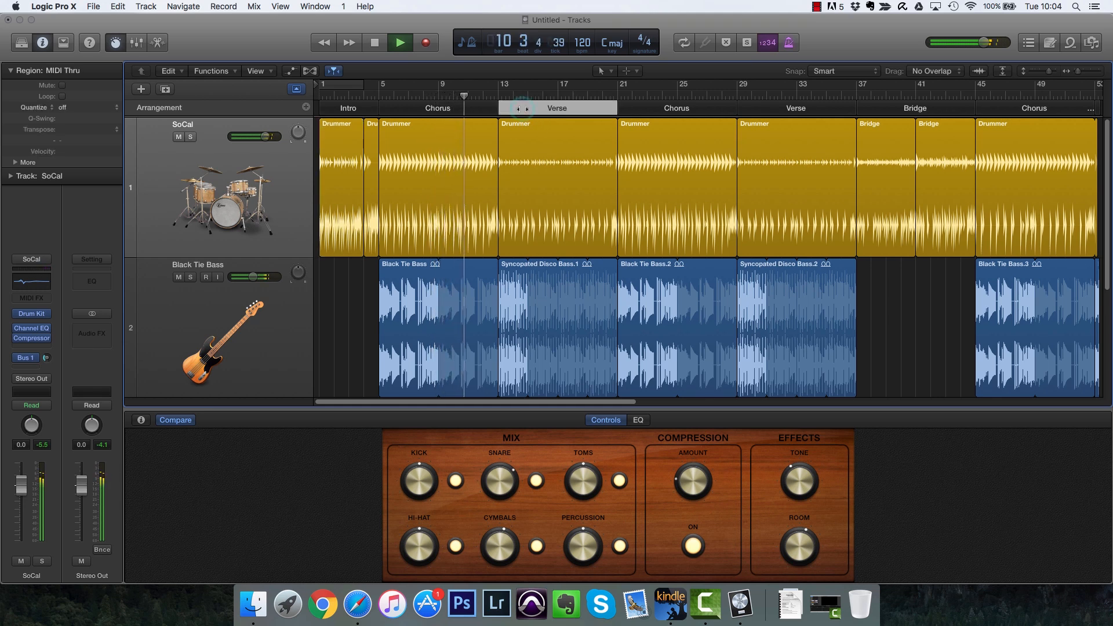
pyautogui.click(500, 94)
pyautogui.press('space')
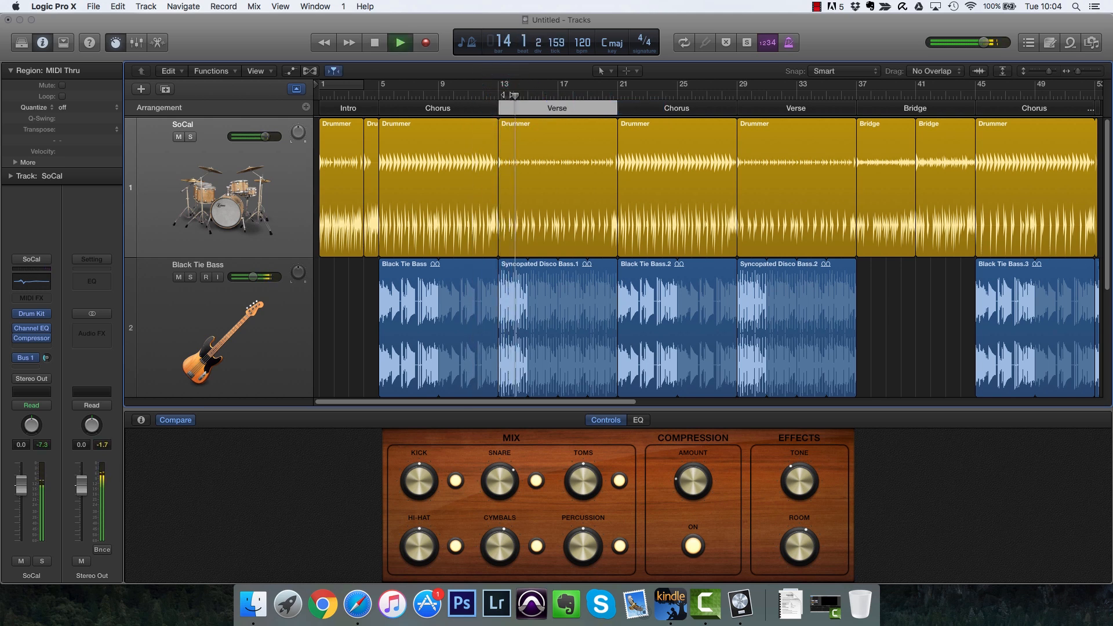
pyautogui.moveTo(247, 142); pyautogui.dragTo(275, 142)
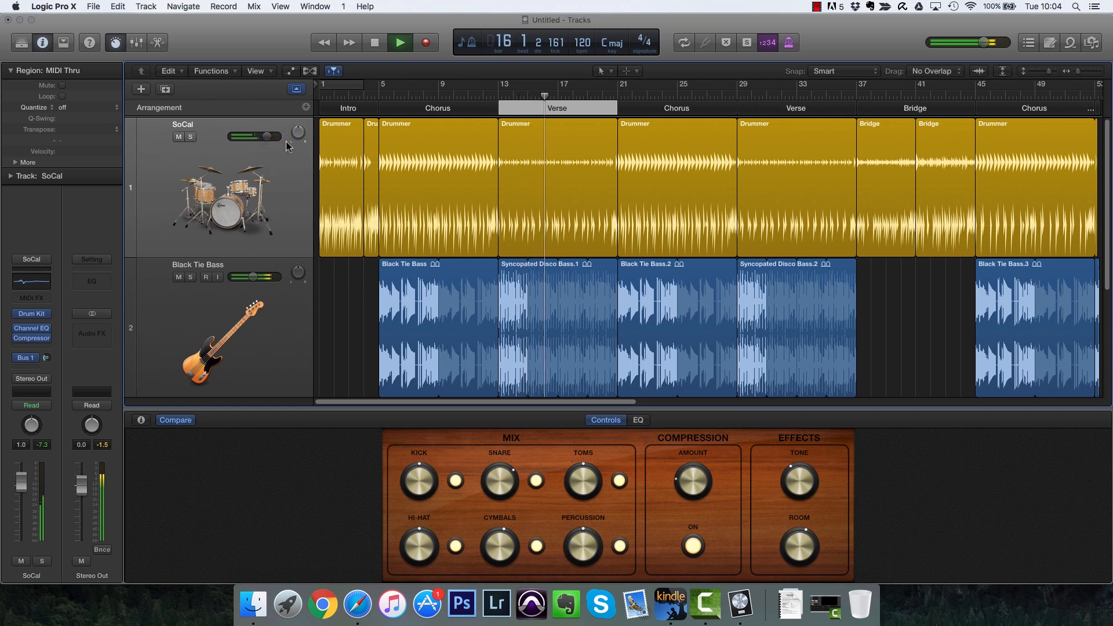
pyautogui.press('space')
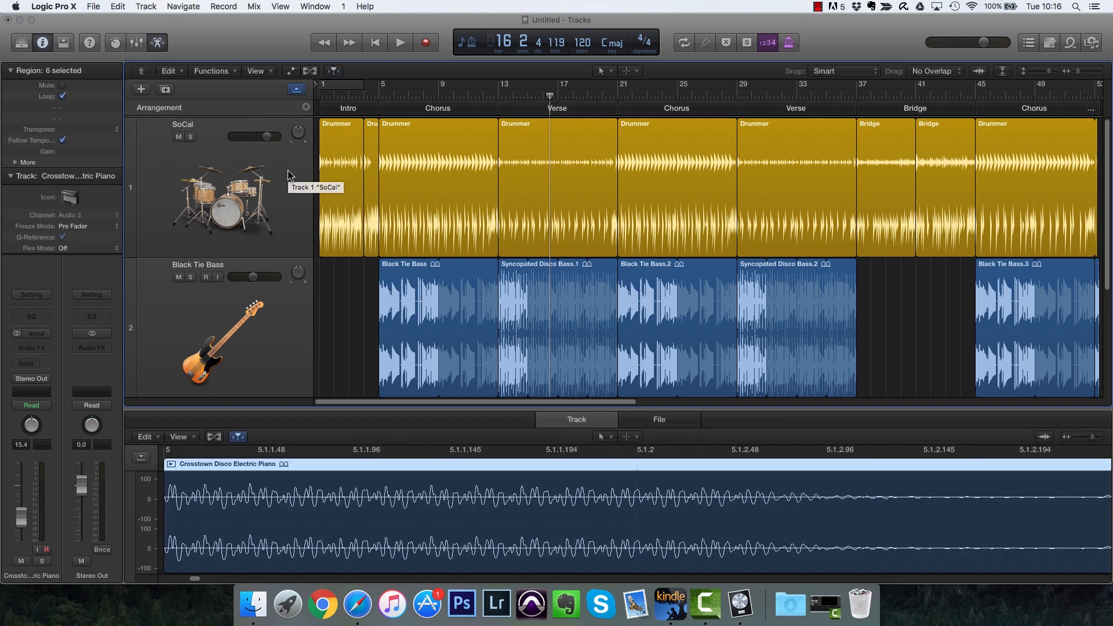
# Load the SoCal+ patch from the Producer Kits category of the Library onto the SoCal drum track.
pyautogui.click(288, 174)
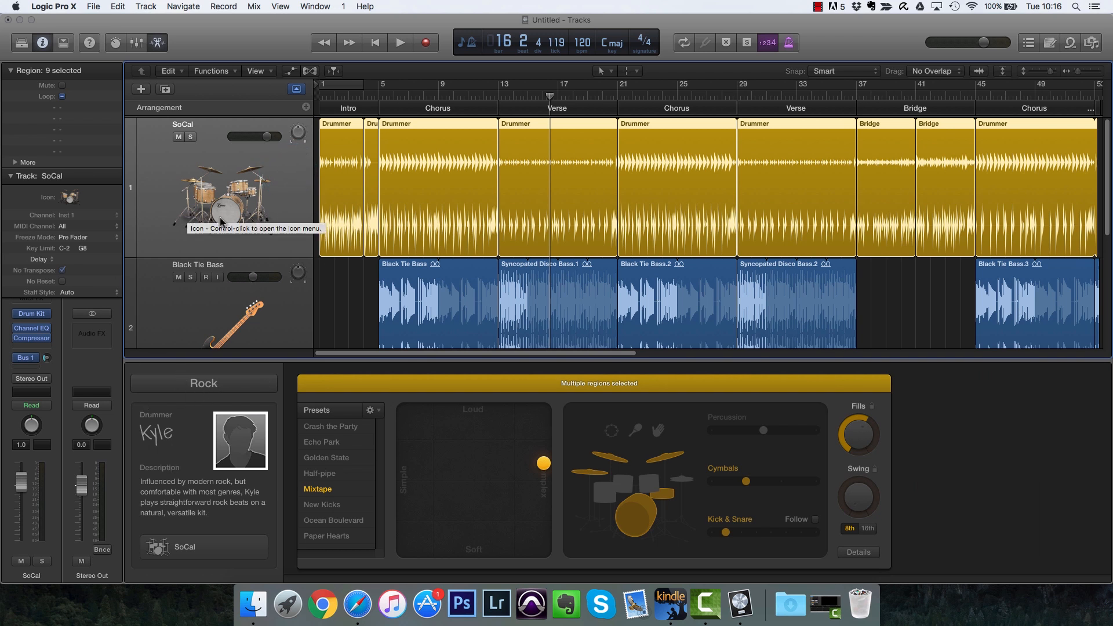
pyautogui.click(21, 43)
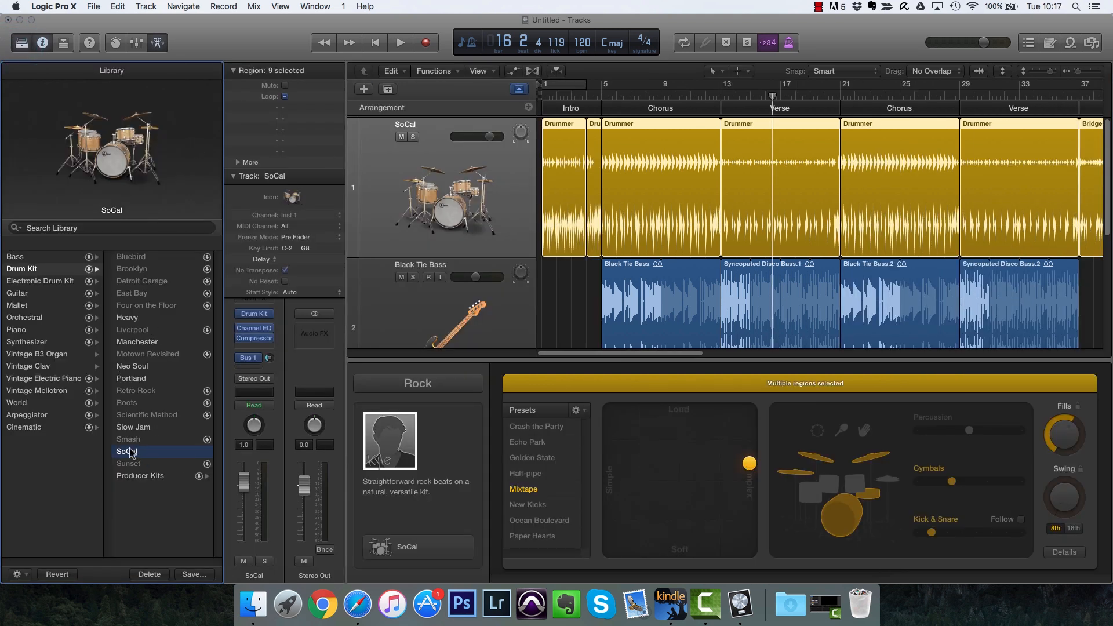
pyautogui.click(143, 477)
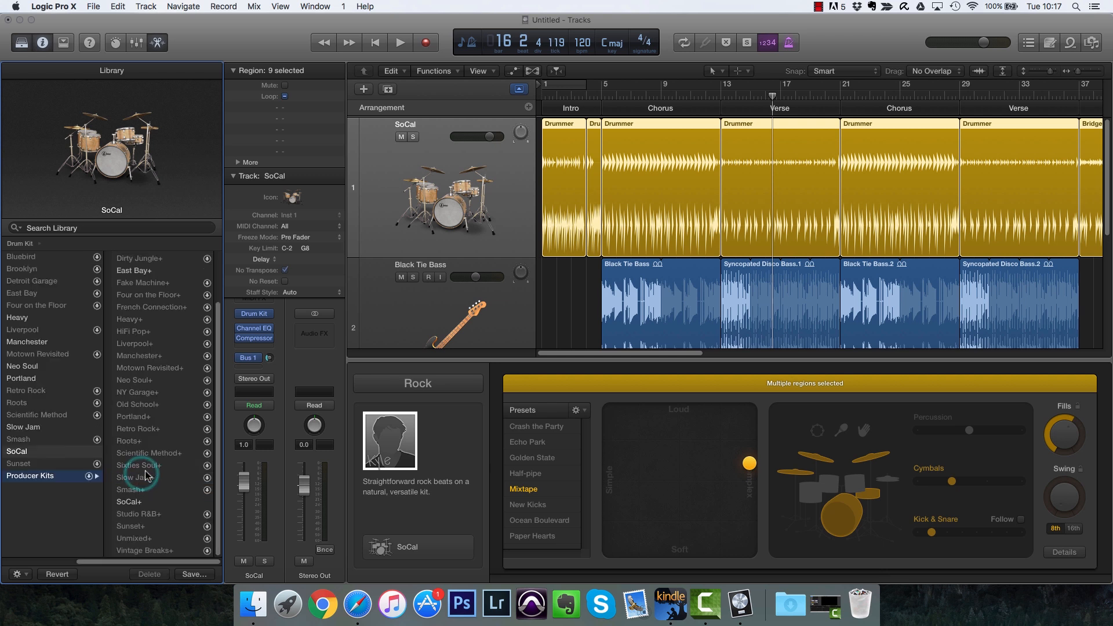
pyautogui.click(129, 503)
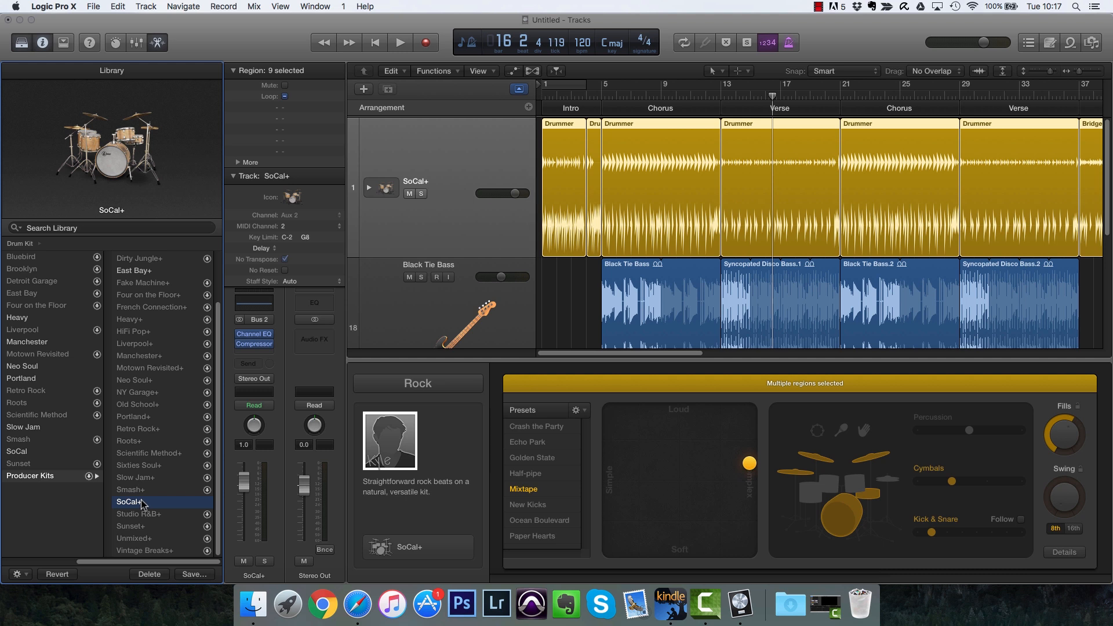
pyautogui.click(23, 43)
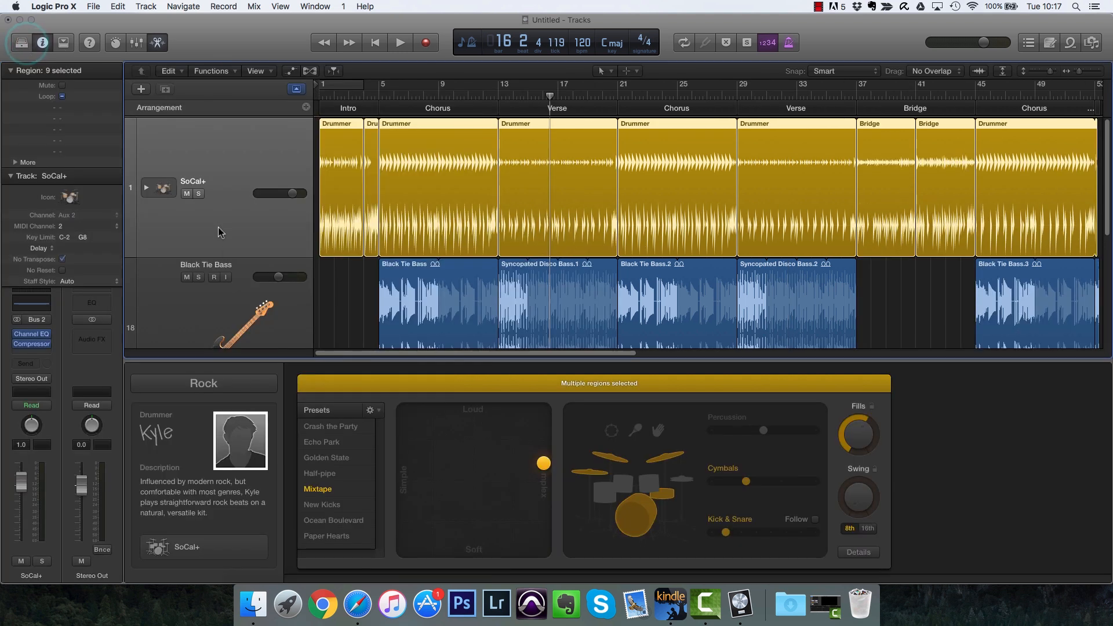
# Hide the Drummer Editor and expand the SoCal+ track stack to view its individual kit-piece tracks.
pyautogui.click(158, 42)
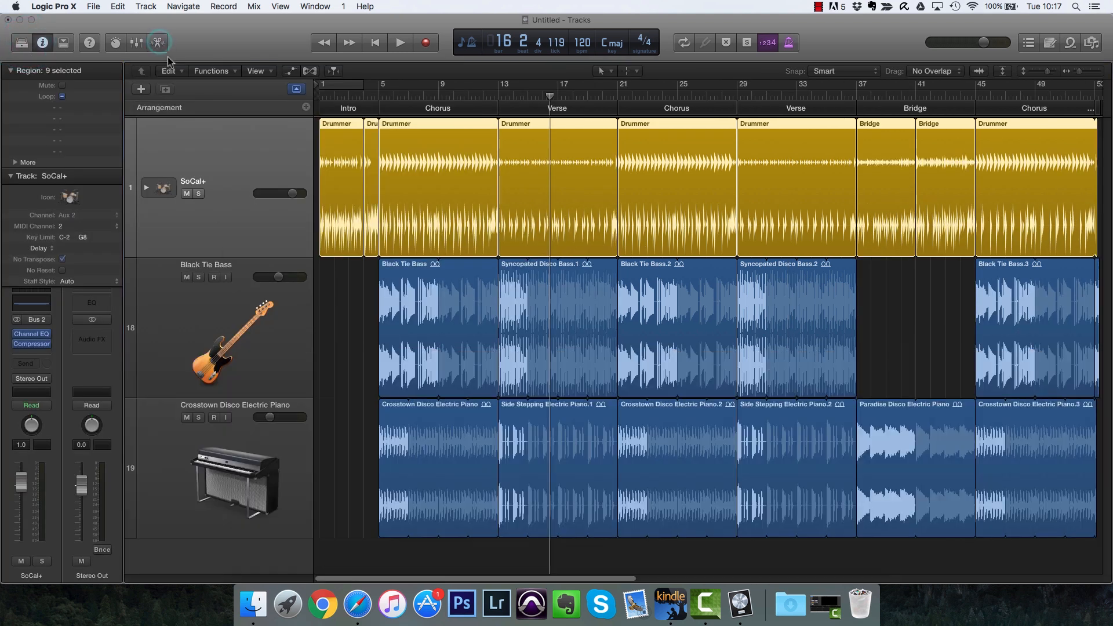
pyautogui.click(146, 189)
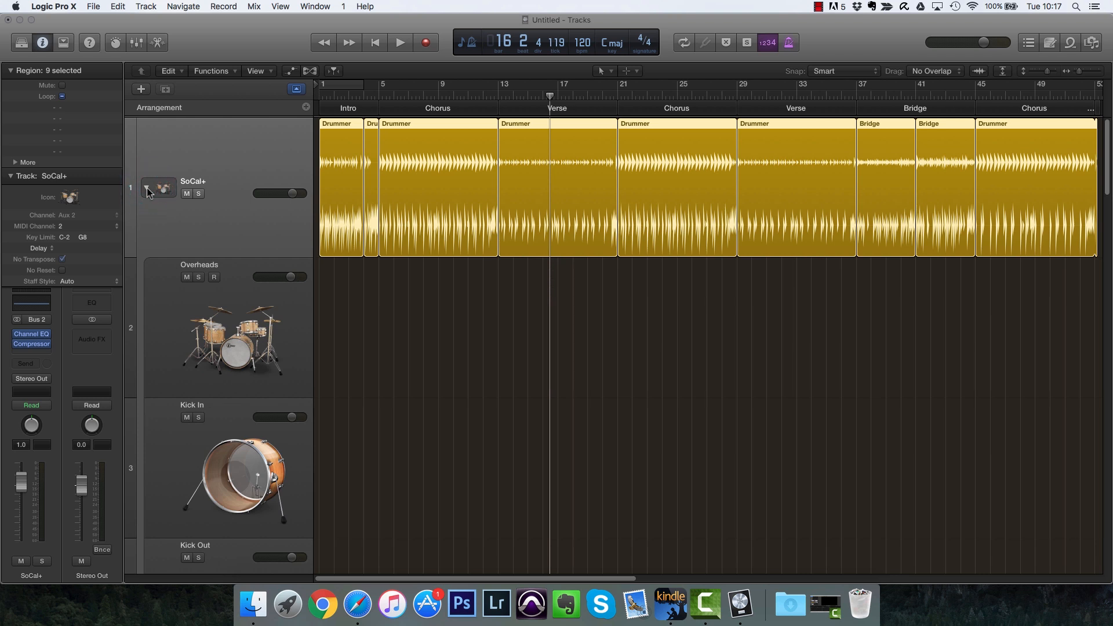
pyautogui.scroll(-5, 391, 284)
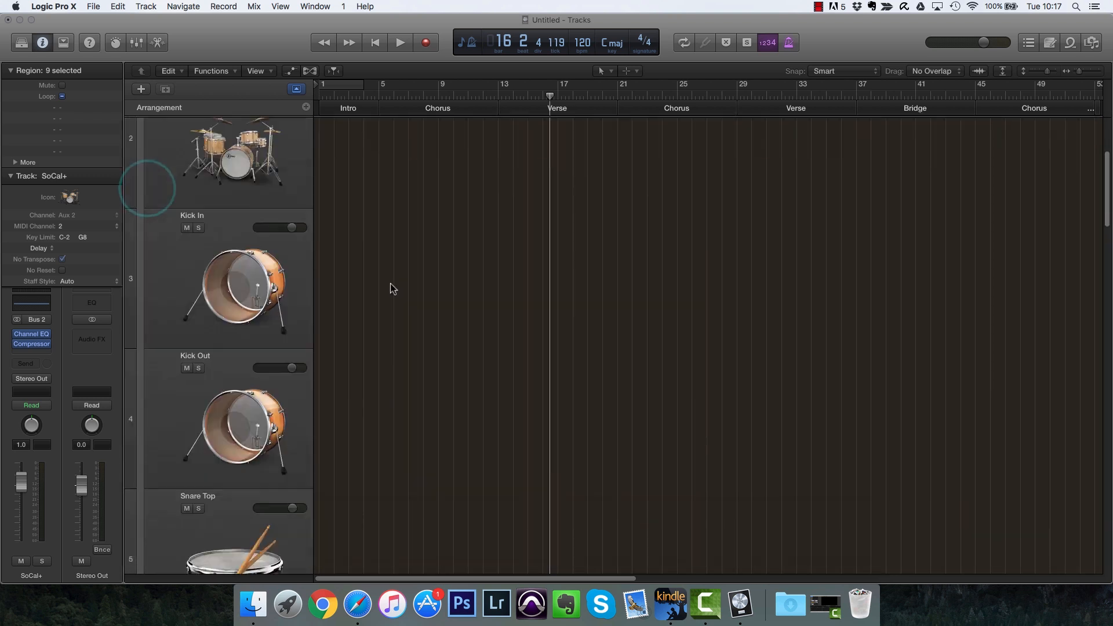
pyautogui.scroll(-5, 391, 284)
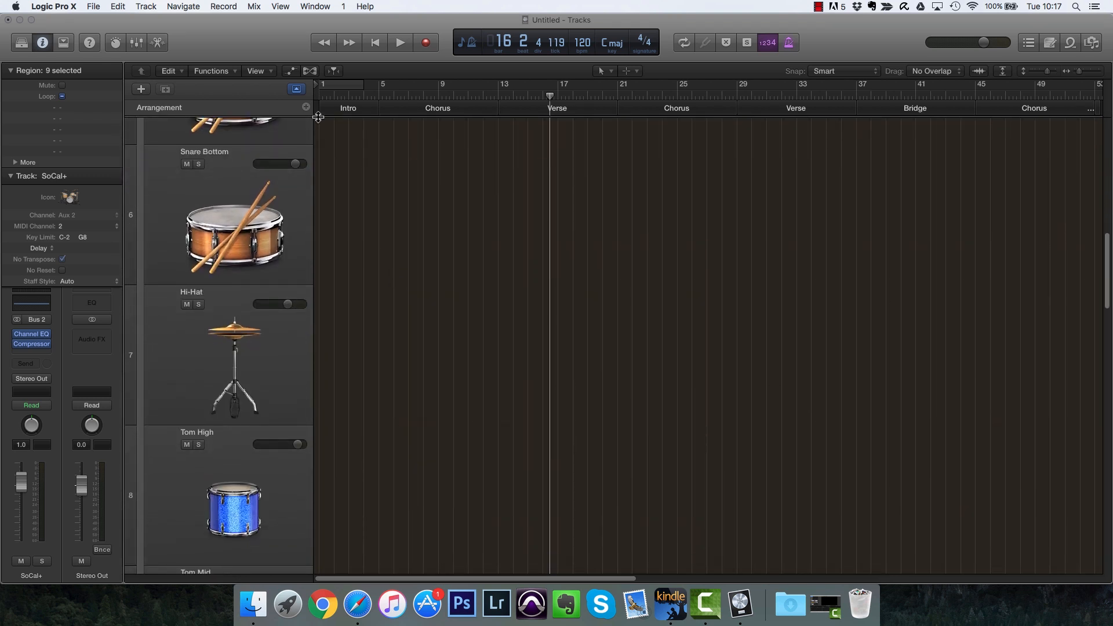
# Audition kit pieces by soloing Snare Bottom and Hi-Hat during playback, leaving the Hi-Hat track soloed and selected.
pyautogui.click(199, 165)
pyautogui.press('space')
pyautogui.press('space')
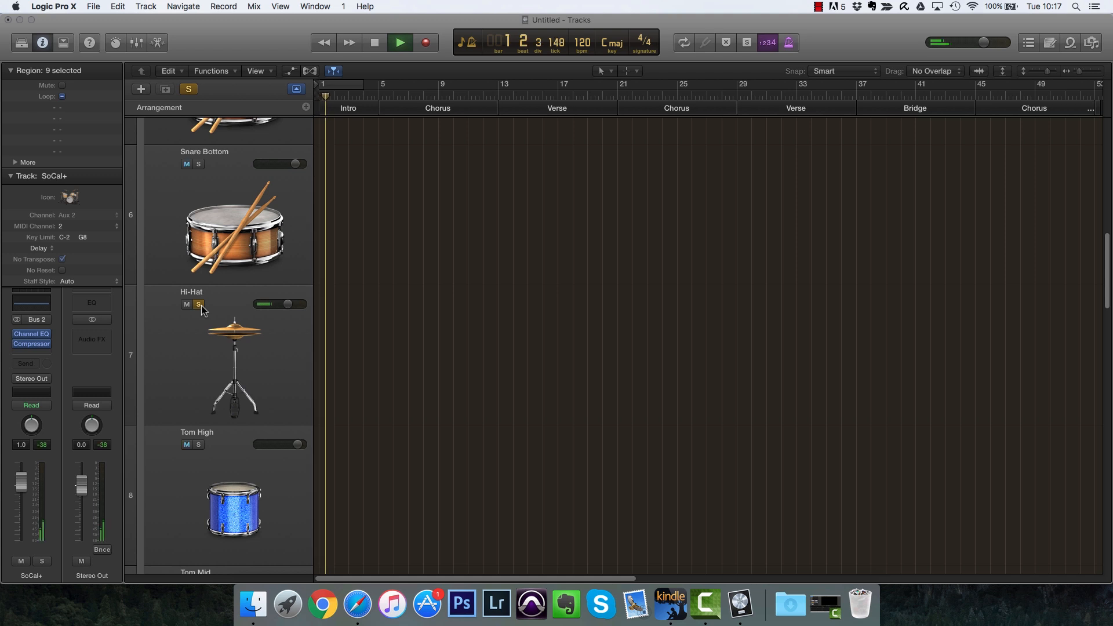
pyautogui.click(209, 310)
pyautogui.press('space')
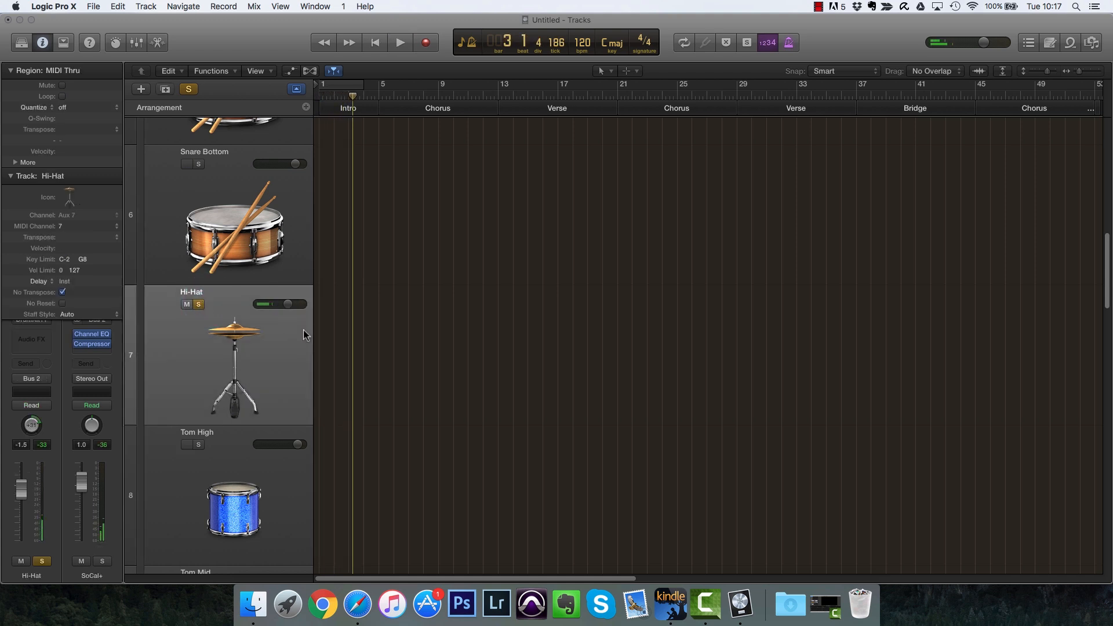
# Show the mixer and insert a Channel EQ on the Hi-Hat channel.
pyautogui.press('x')
pyautogui.scroll(-5, 324, 485)
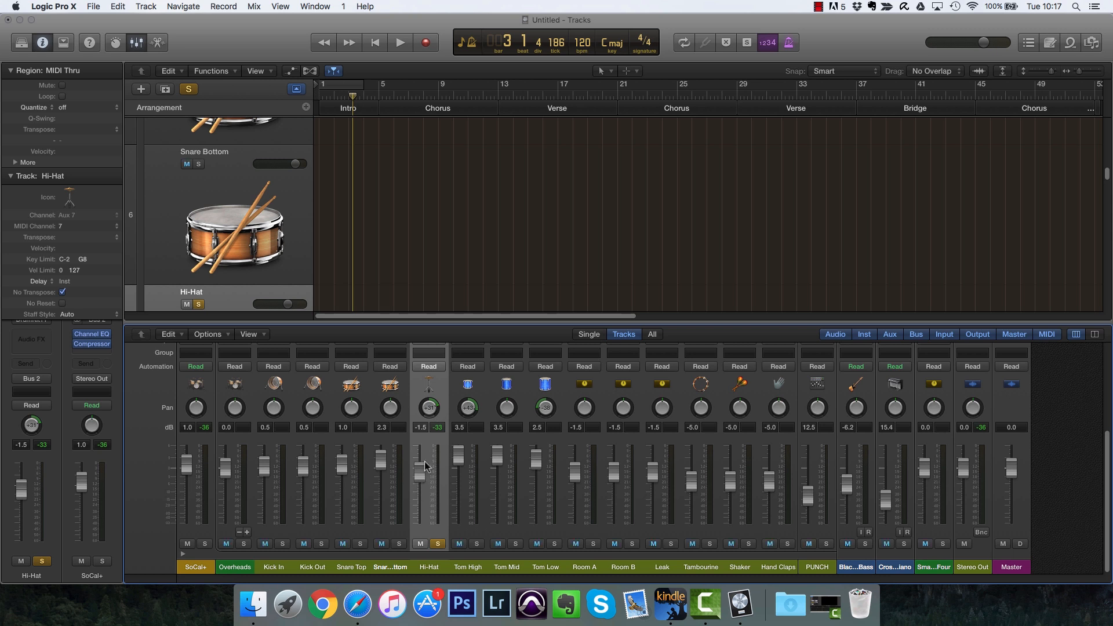
pyautogui.scroll(5, 441, 411)
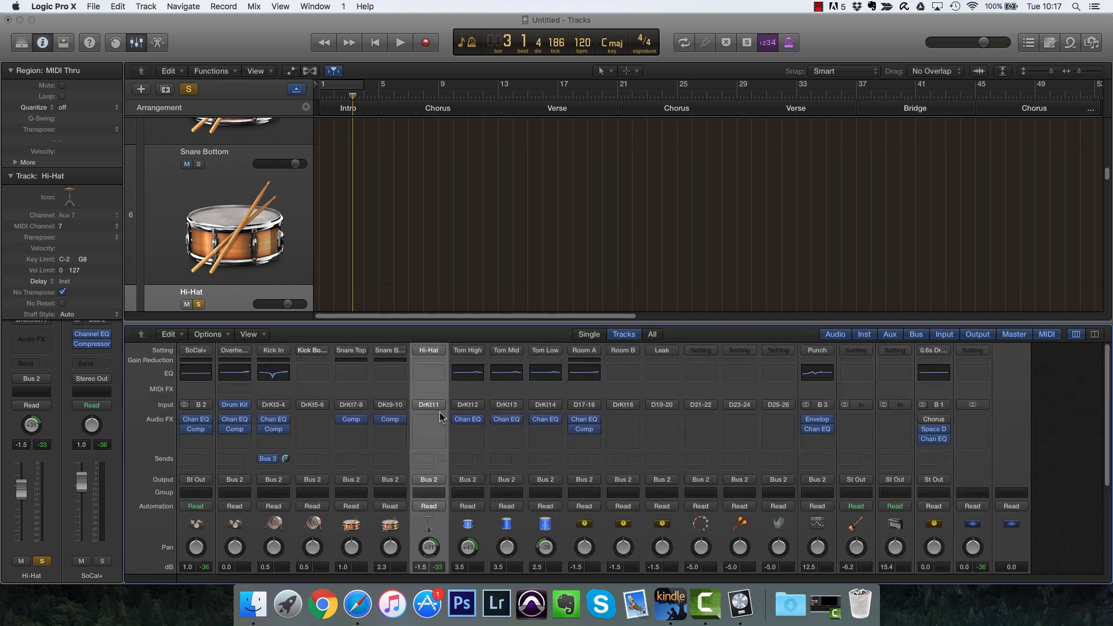
pyautogui.click(431, 380)
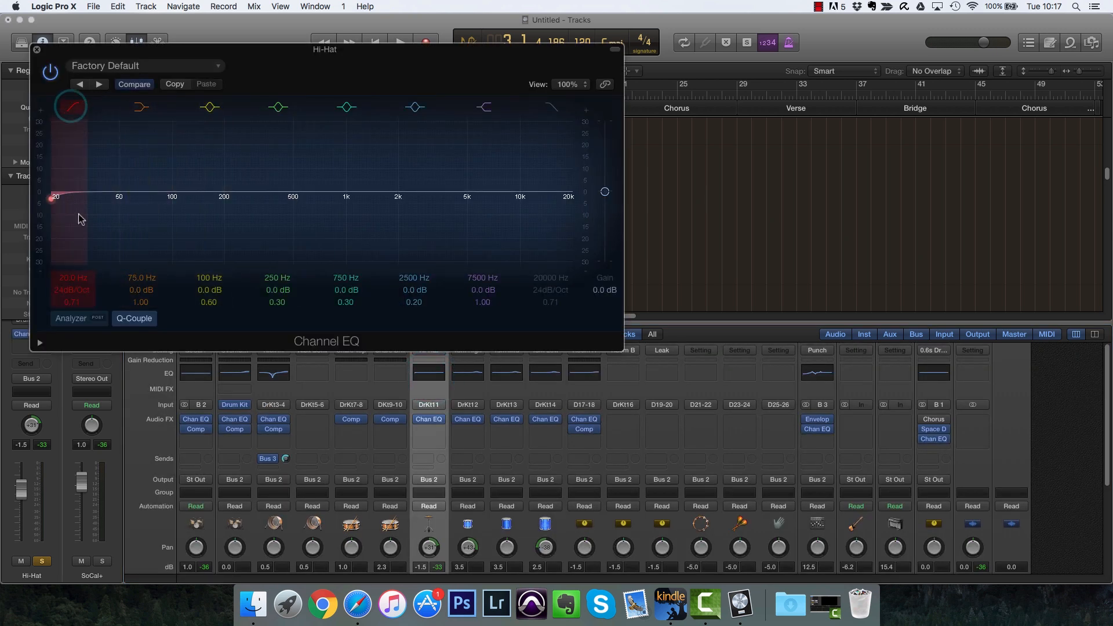
# Shape the Hi-Hat's Channel EQ with a 240 Hz low cut and a +11.0 dB high shelf at 5400 Hz during playback.
pyautogui.press('space')
pyautogui.moveTo(54, 198); pyautogui.dragTo(239, 197)
pyautogui.moveTo(499, 189); pyautogui.dragTo(472, 166)
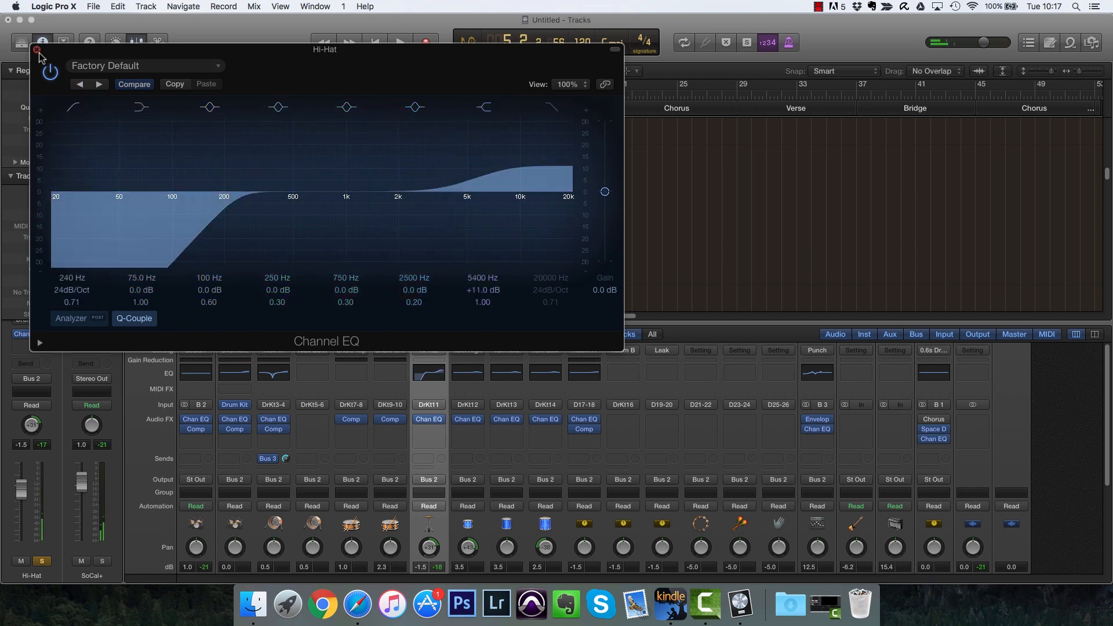
pyautogui.click(37, 50)
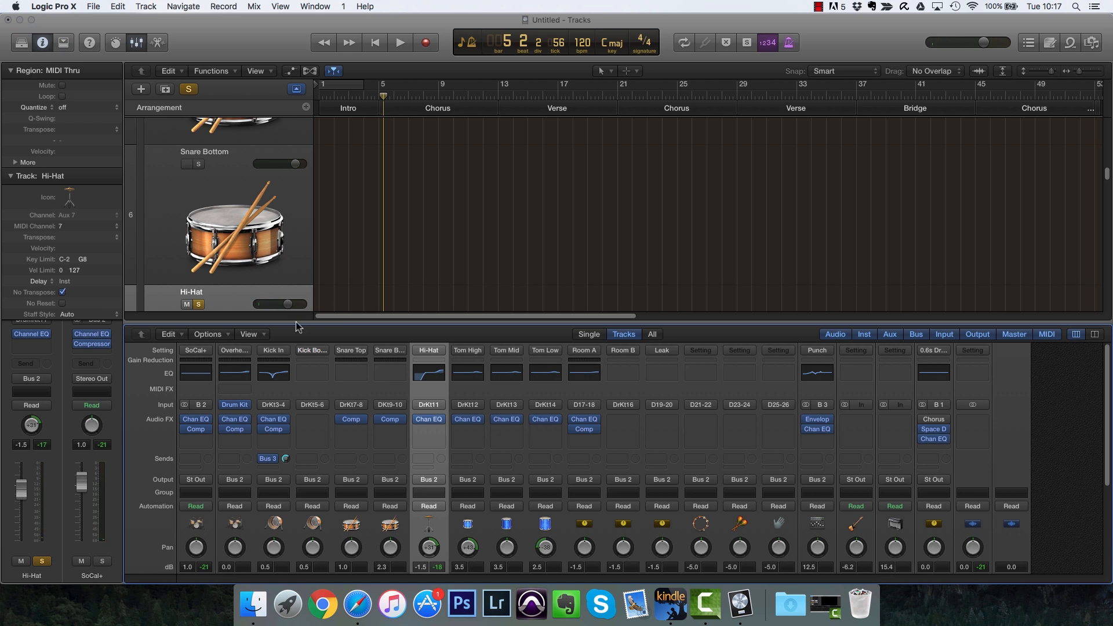
pyautogui.scroll(10, 441, 246)
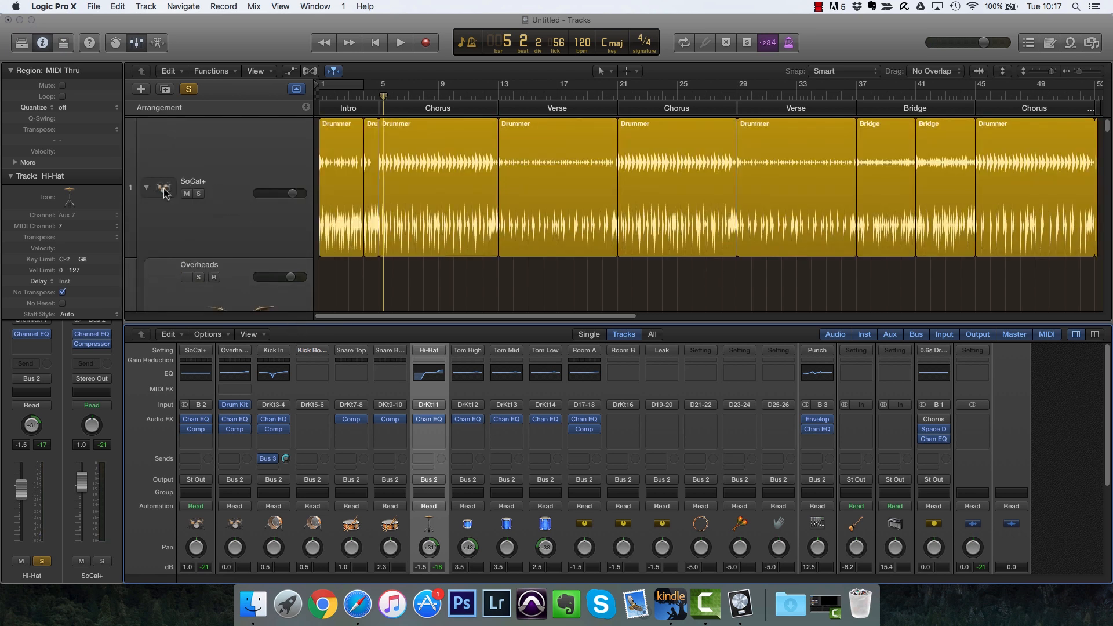
# Collapse the SoCal+ track stack and open the Drummer Editor for its regions in place of the mixer.
pyautogui.scroll(-3, 424, 467)
pyautogui.scroll(-10, 465, 233)
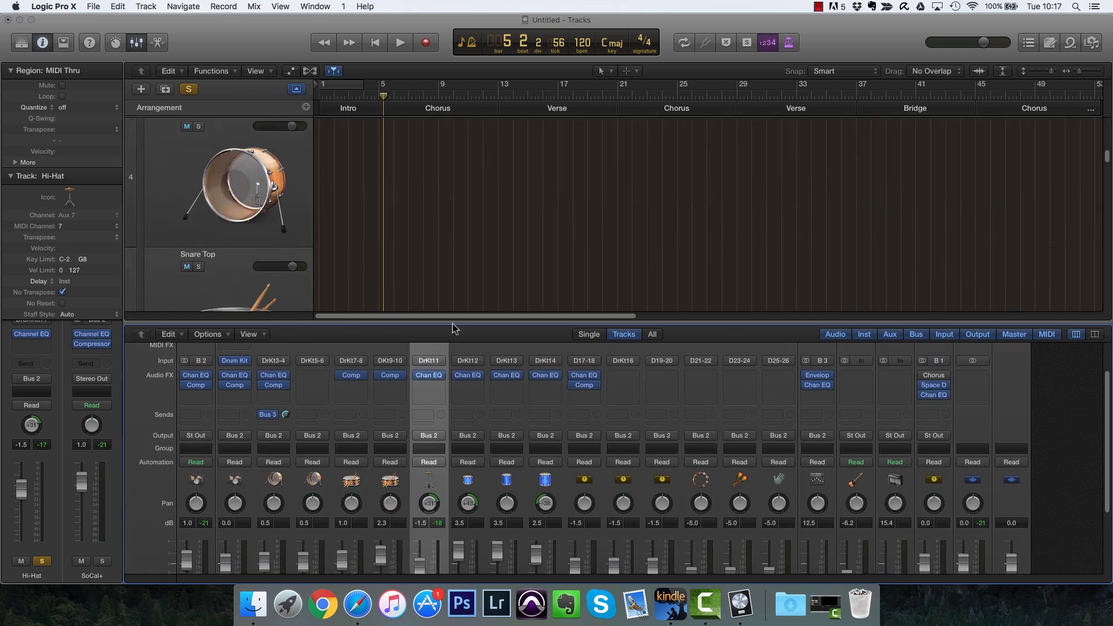
pyautogui.scroll(-5, 443, 383)
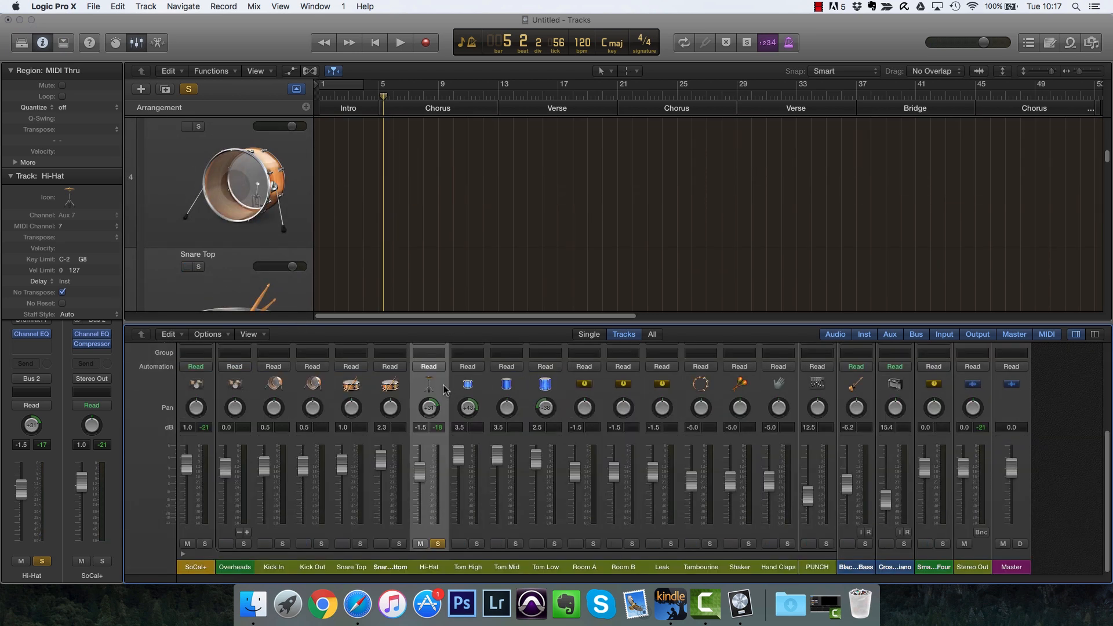
pyautogui.click(182, 555)
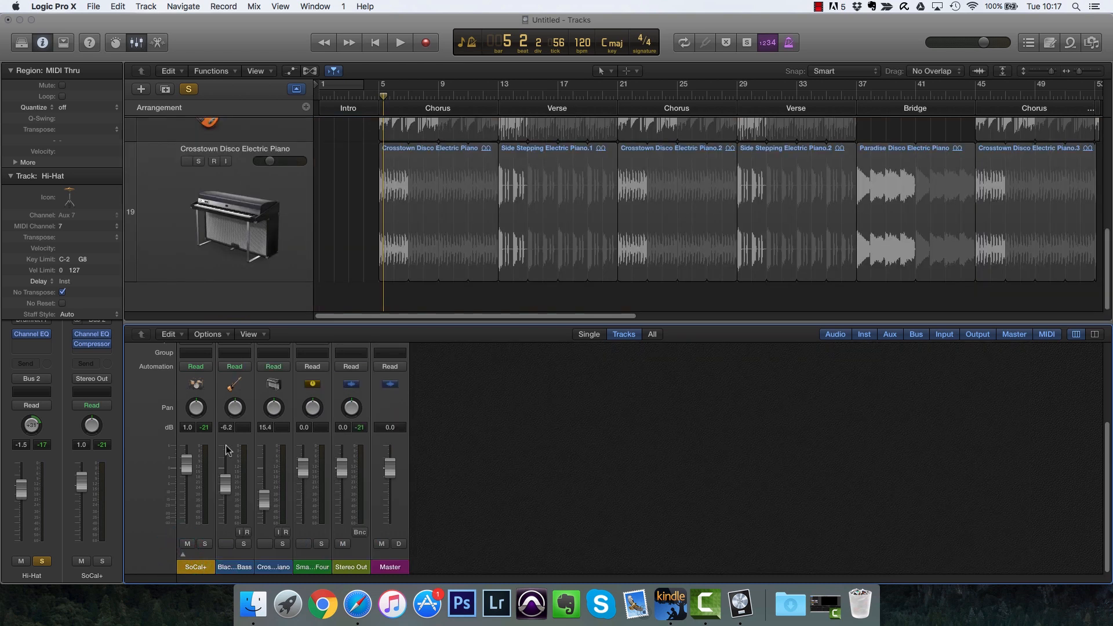
pyautogui.press('x')
pyautogui.click(269, 160)
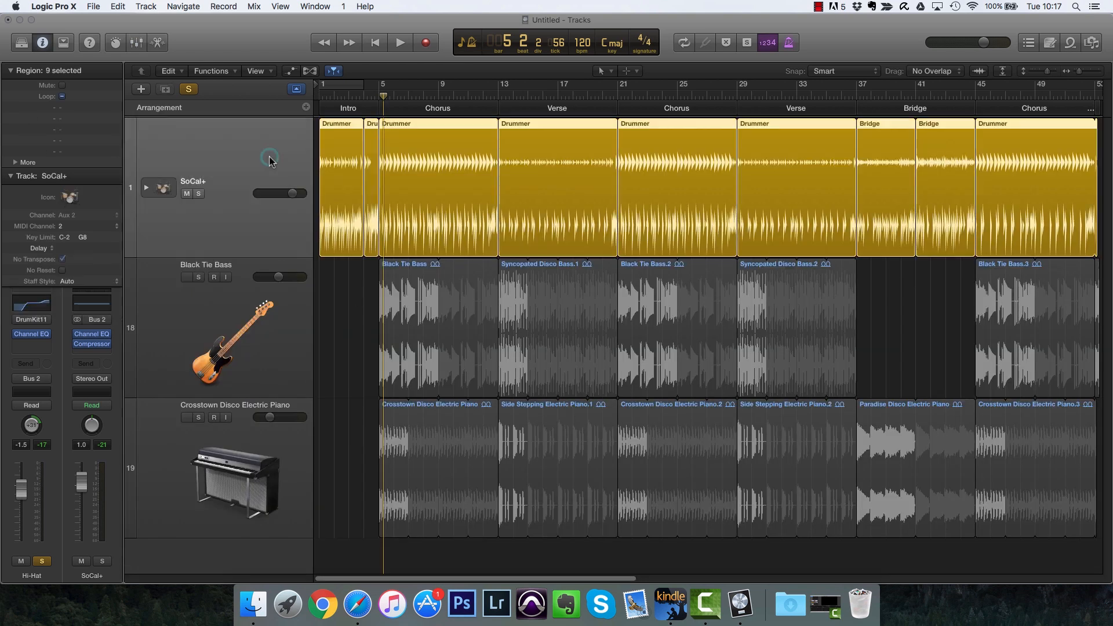
pyautogui.doubleClick(329, 197)
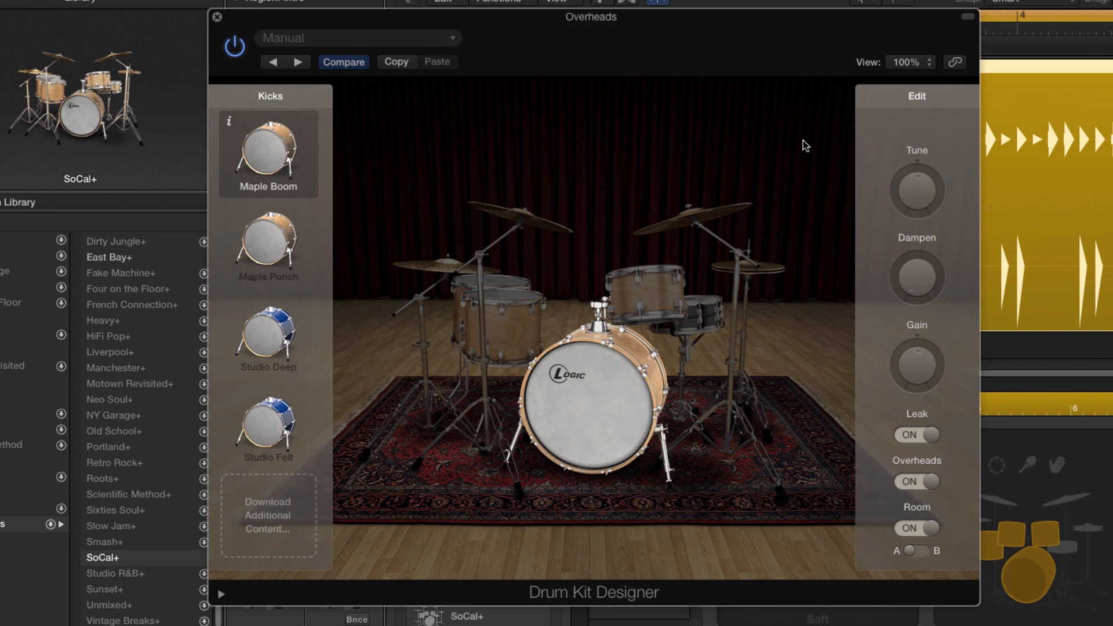
# Review the details of the Maple Boom, Maple Punch and Studio Deep kicks, and choose Studio Felt for the kit.
pyautogui.click(234, 123)
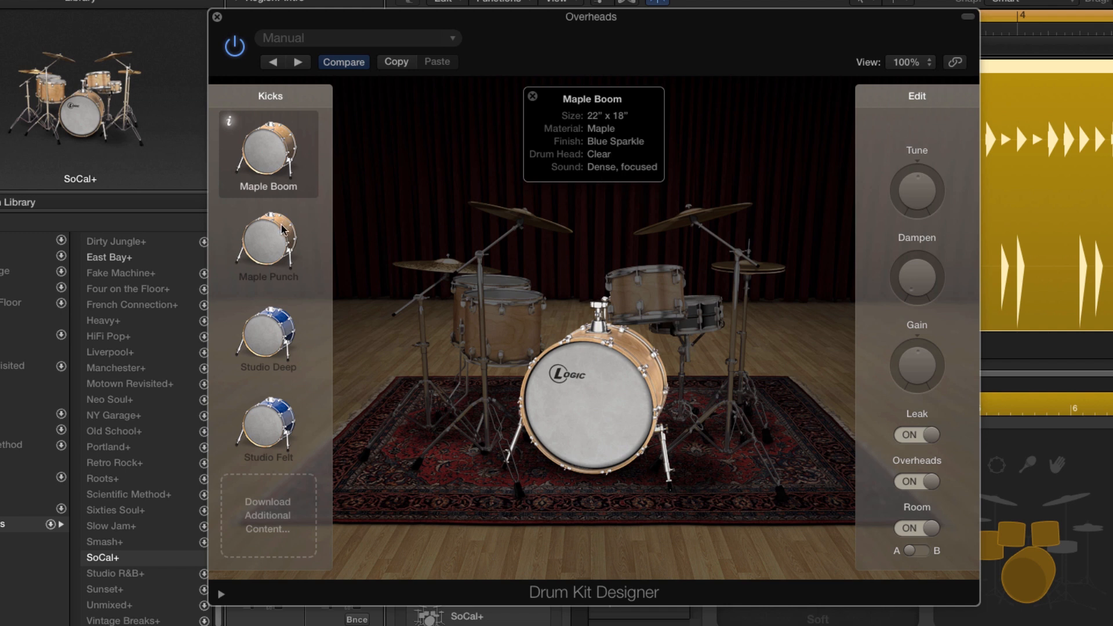
pyautogui.click(278, 239)
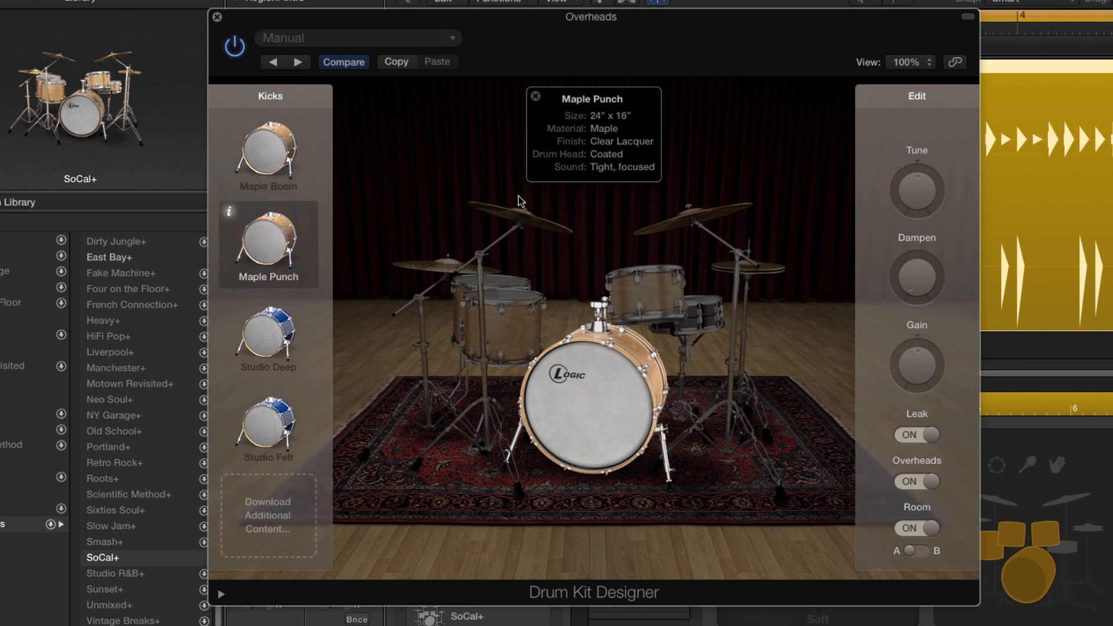
pyautogui.click(284, 347)
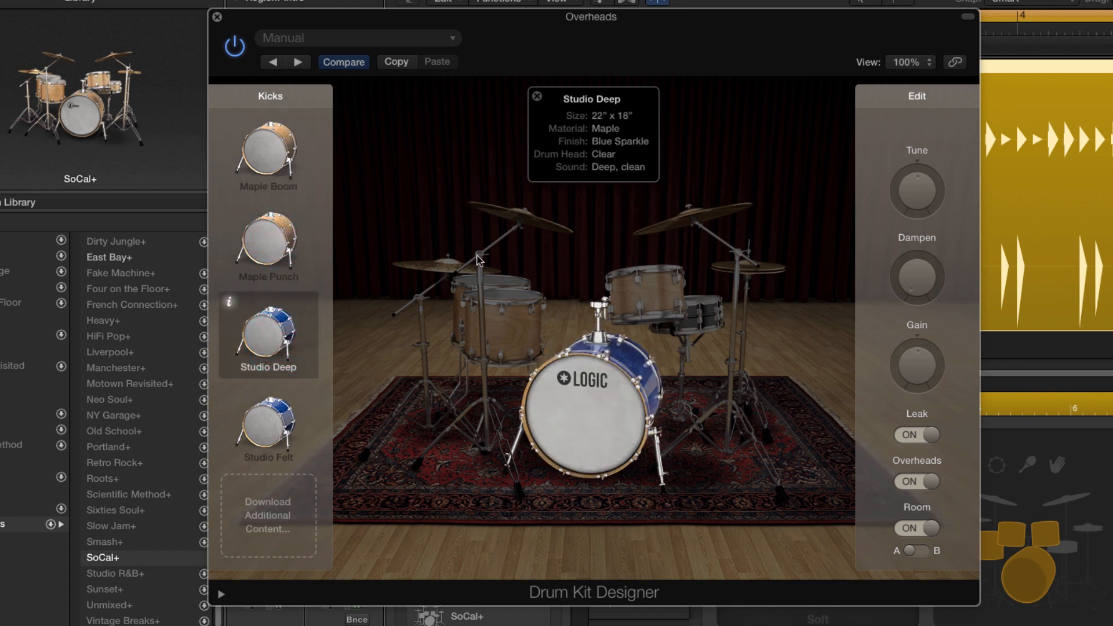
pyautogui.click(273, 443)
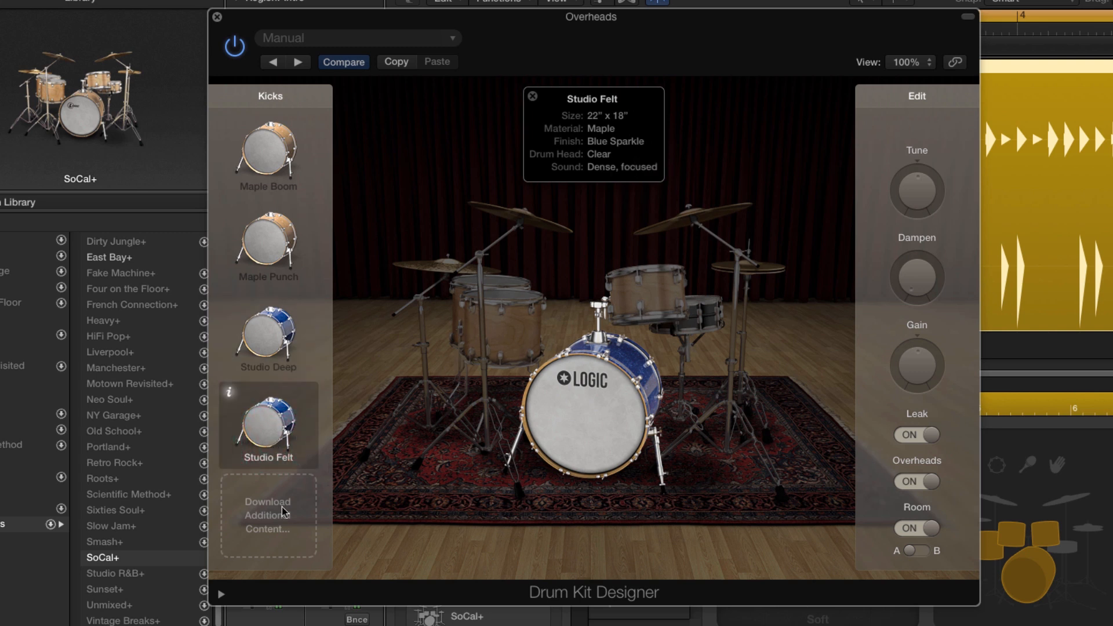
# Check the additional Drum Kit content packages in the Sound Library Manager without installing any.
pyautogui.click(278, 519)
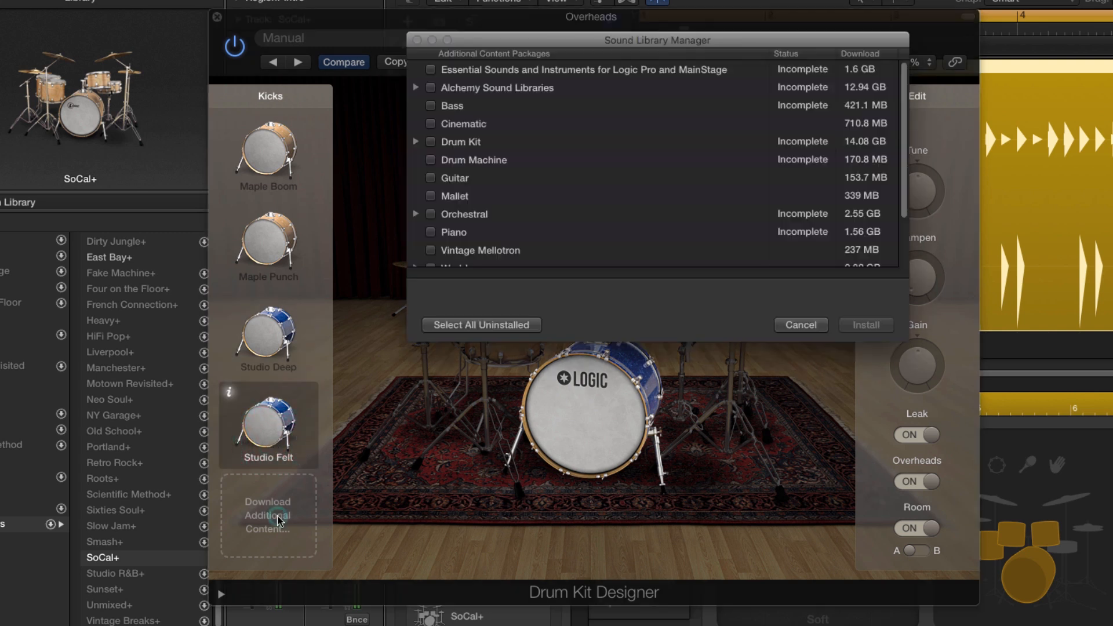
pyautogui.click(415, 143)
pyautogui.click(415, 143)
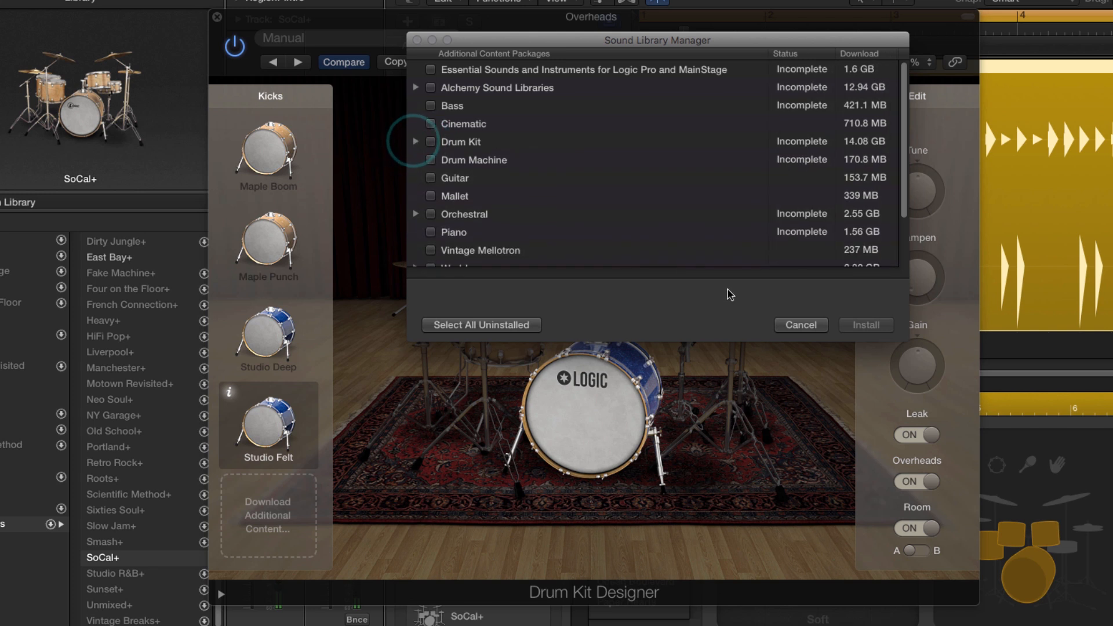
pyautogui.click(795, 325)
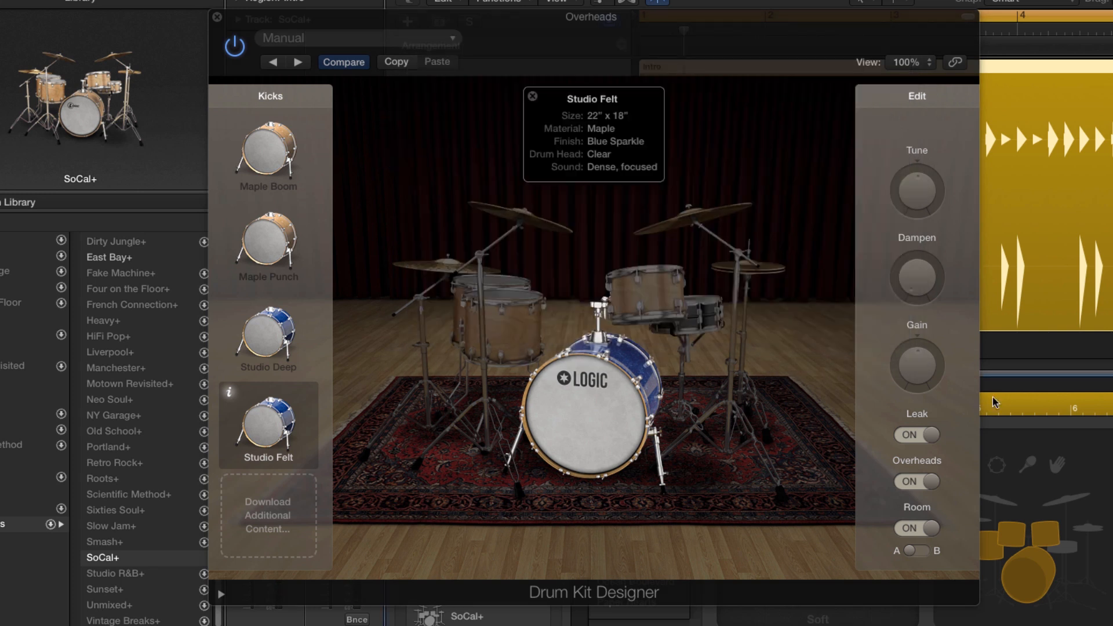
# Turn off Leak for the Studio Felt kick, keep its Overheads and Room on, and close Drum Kit Designer.
pyautogui.click(921, 443)
pyautogui.moveTo(926, 435)
pyautogui.mouseDown()
pyautogui.moveTo(864, 434)
pyautogui.moveTo(925, 435)
pyautogui.mouseUp()
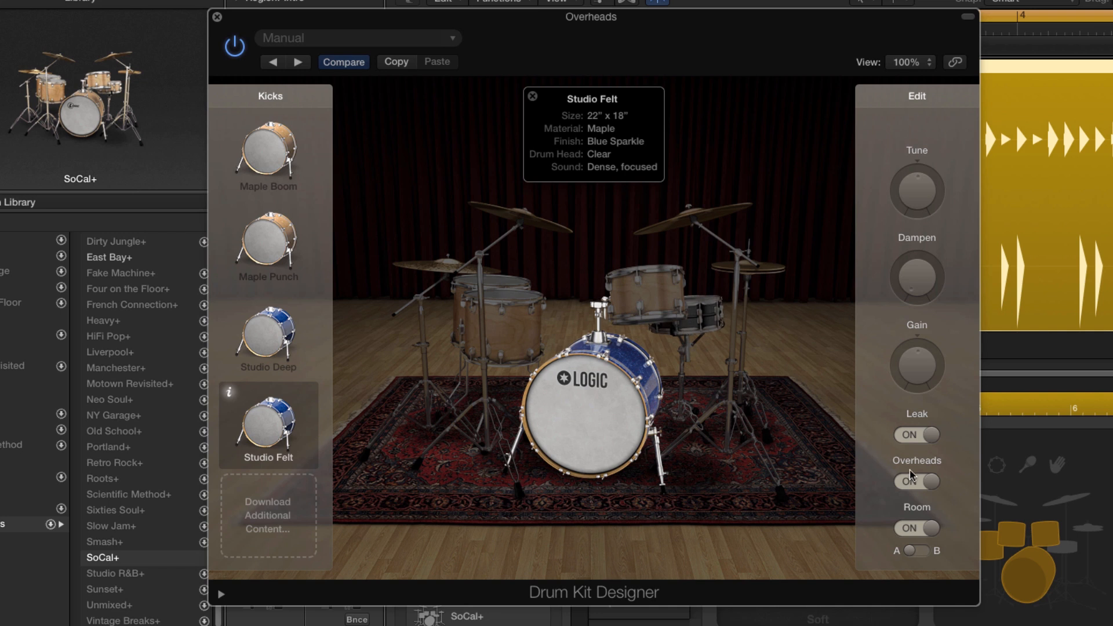
pyautogui.click(922, 481)
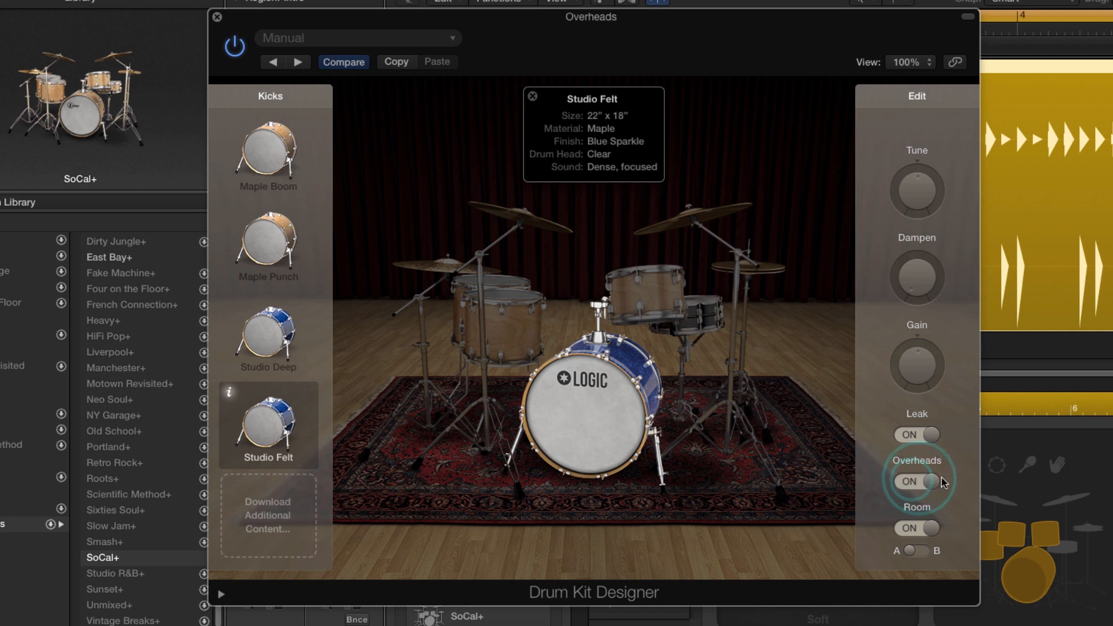
pyautogui.click(933, 527)
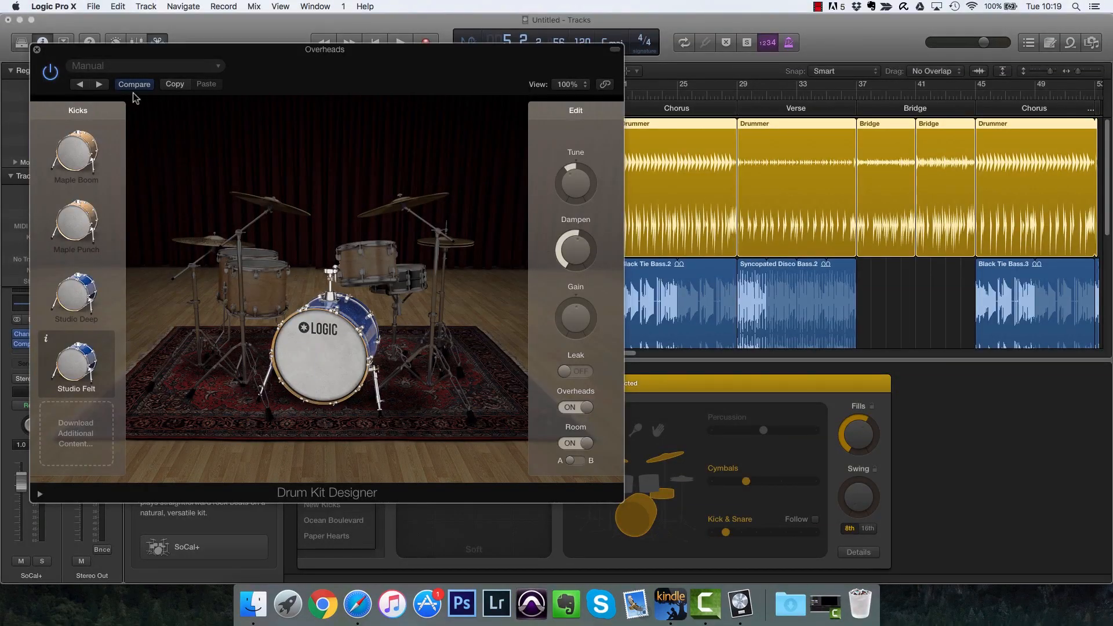
pyautogui.click(38, 50)
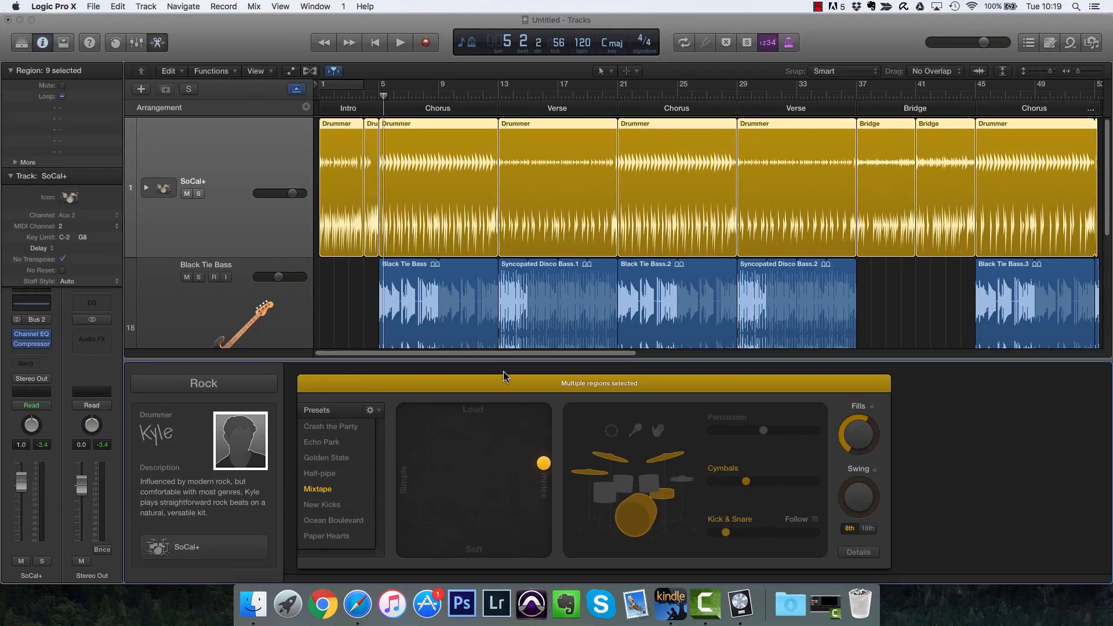
# Expand the SoCal+ track stack and show an enlarged mixer with its individual kit-piece channels.
pyautogui.click(147, 188)
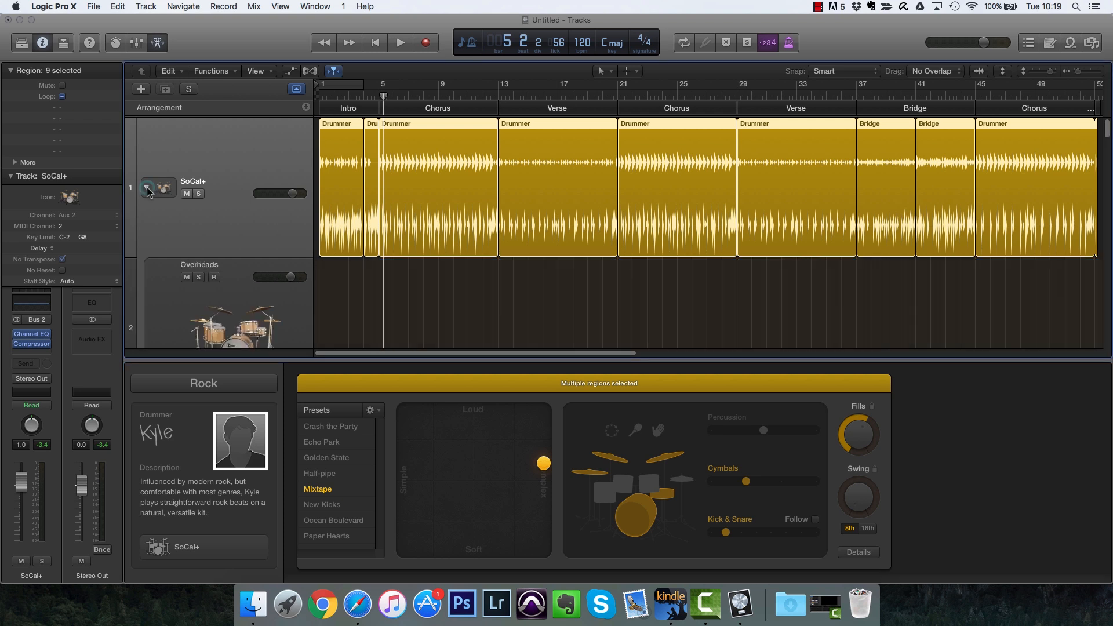
pyautogui.press('x')
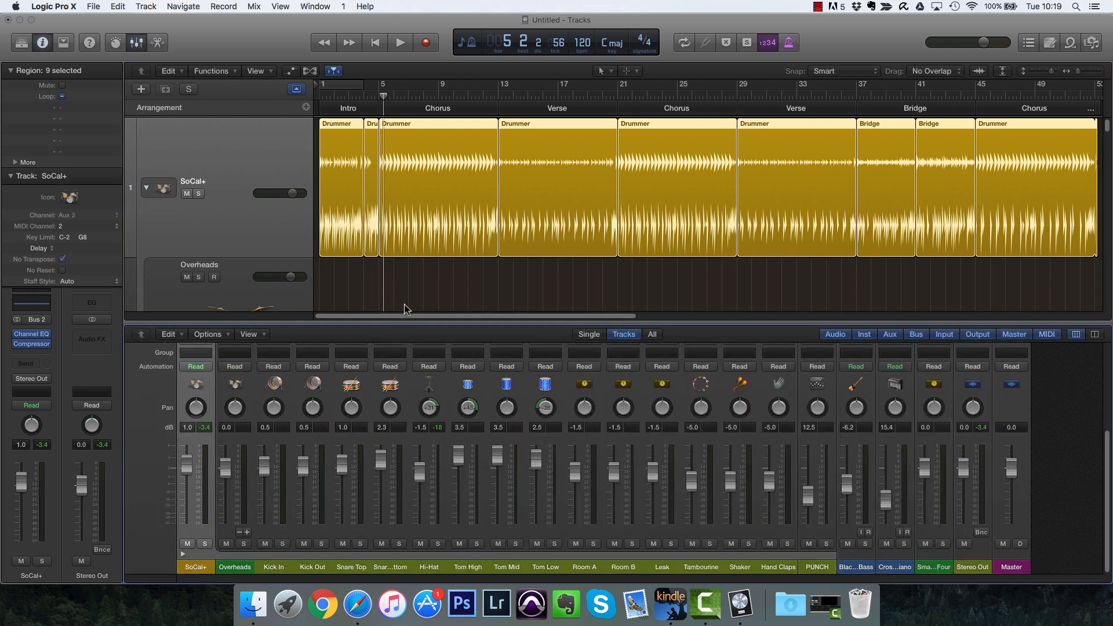
pyautogui.moveTo(406, 323); pyautogui.dragTo(406, 237)
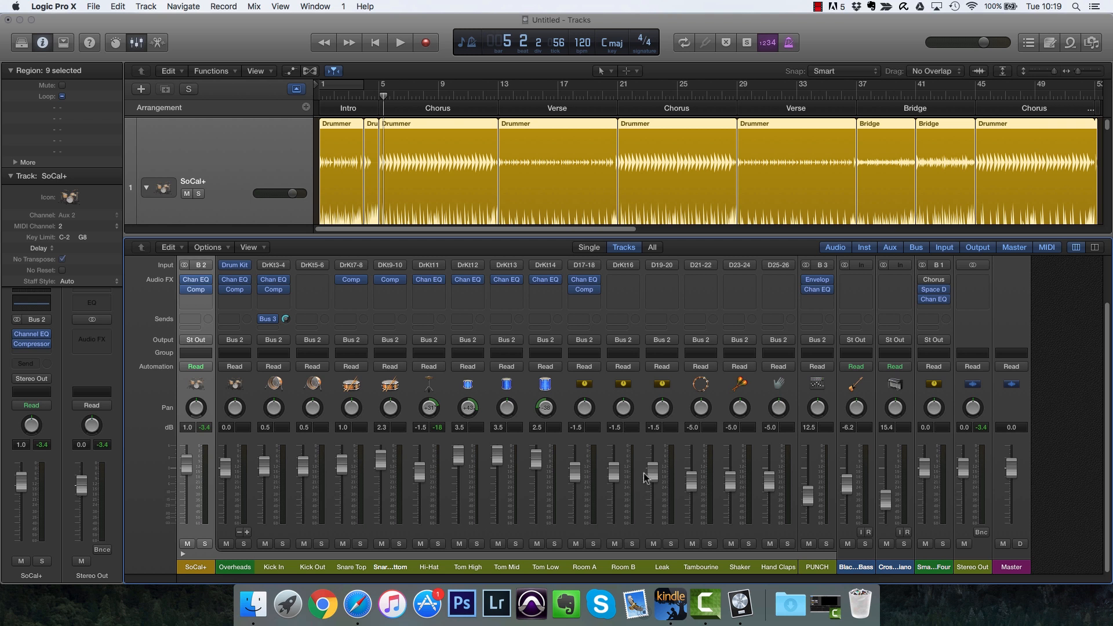
# Audition the Leak channel in solo during playback, and turn its solo off.
pyautogui.click(670, 544)
pyautogui.press('space')
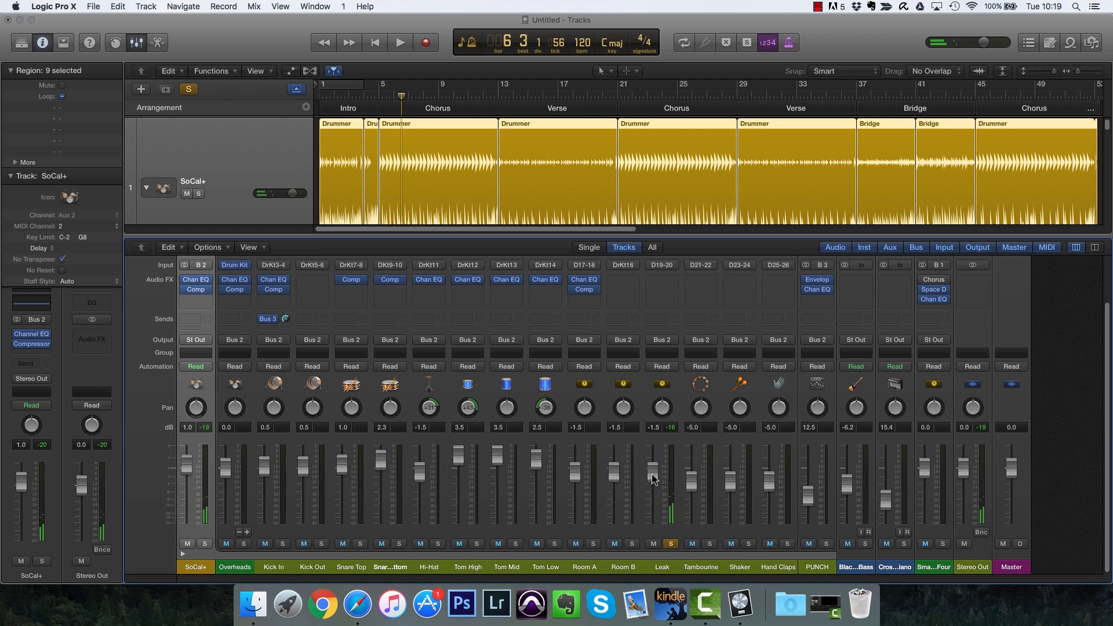
pyautogui.click(671, 544)
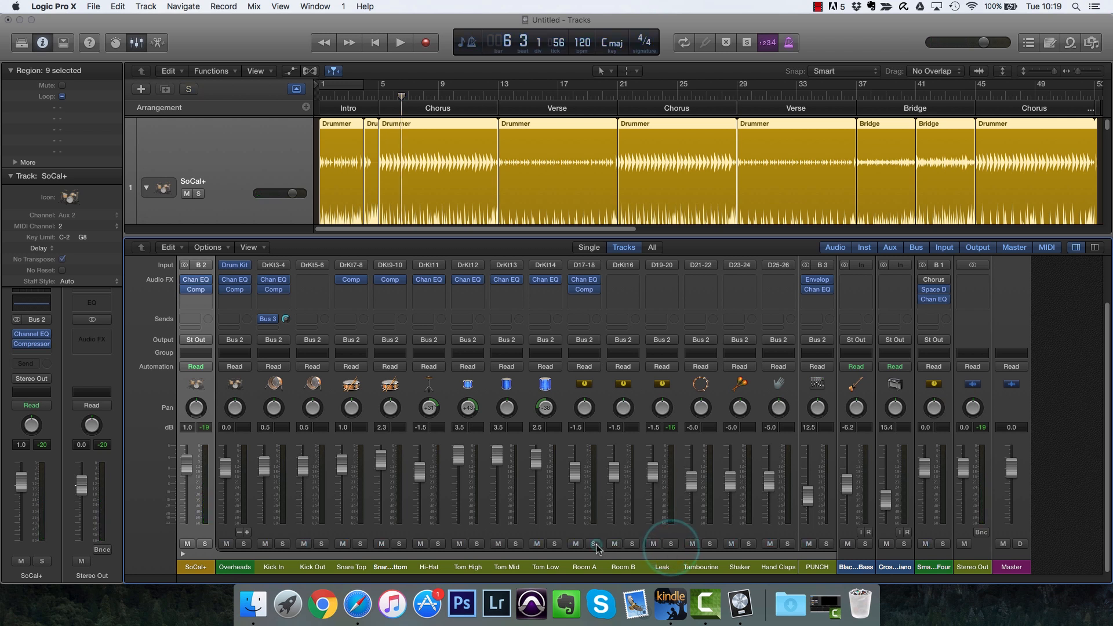
# Compare the soloed Room A channel with the full mix during playback, leaving Room A soloed.
pyautogui.click(593, 544)
pyautogui.press('space')
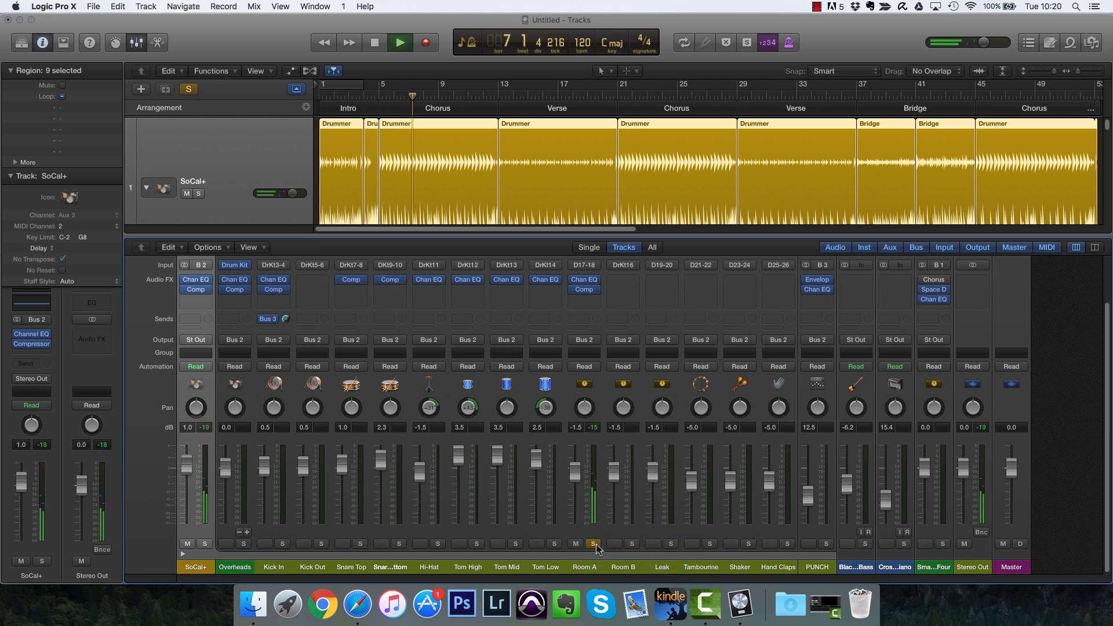
pyautogui.click(593, 544)
pyautogui.click(632, 544)
pyautogui.click(632, 544)
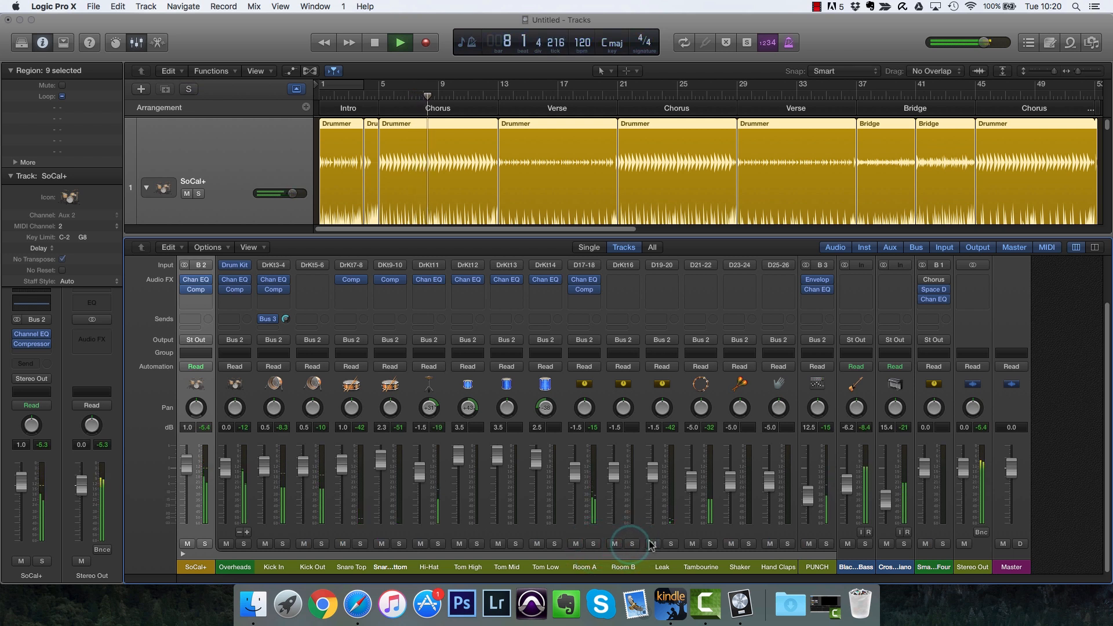
pyautogui.click(593, 544)
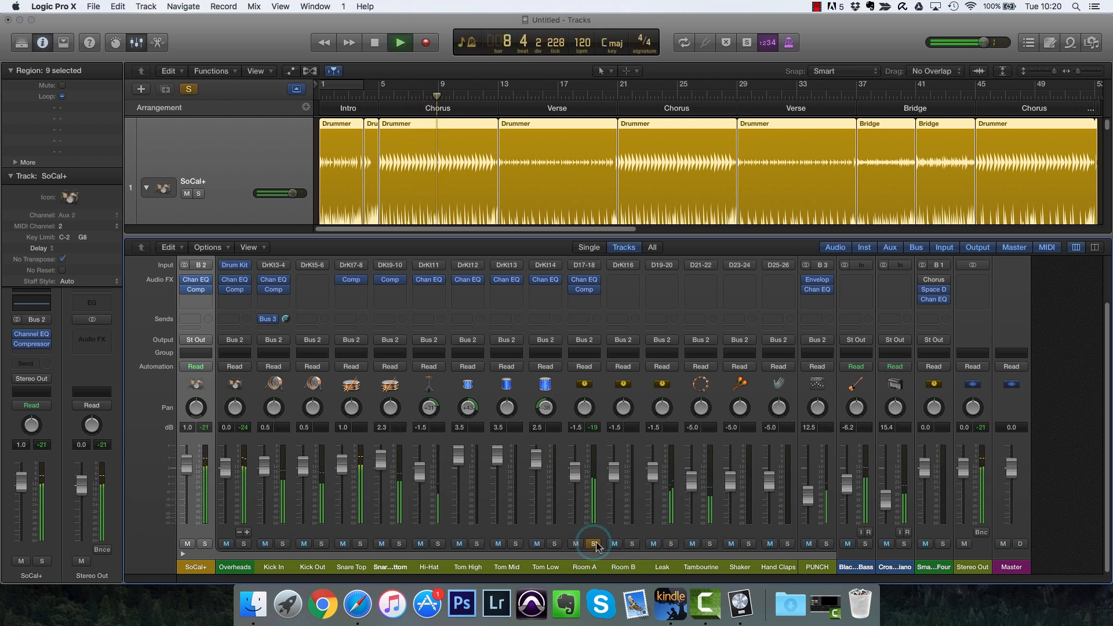
pyautogui.press('space')
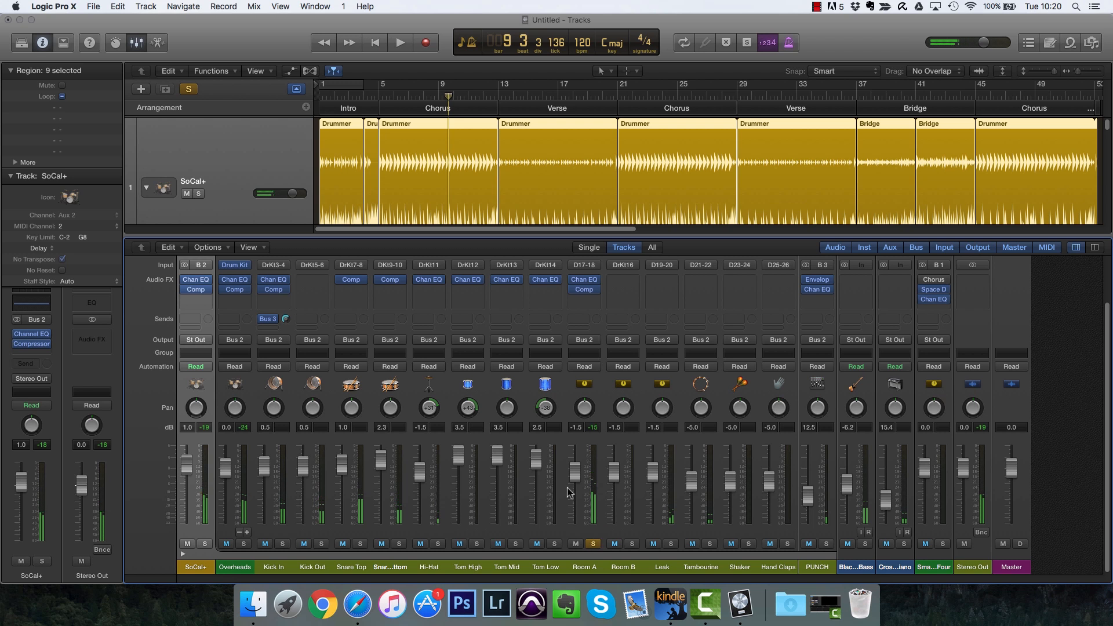
# Reopen Drum Kit Designer, switch the Studio Felt kick's Room setting to B, and close it.
pyautogui.press('x')
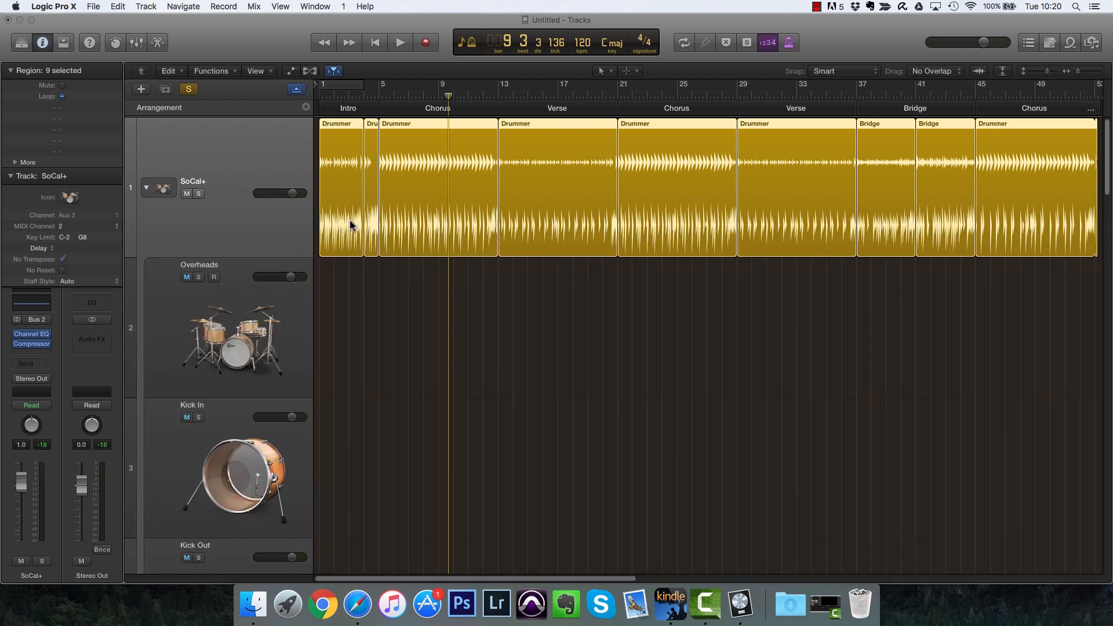
pyautogui.doubleClick(336, 235)
pyautogui.click(200, 545)
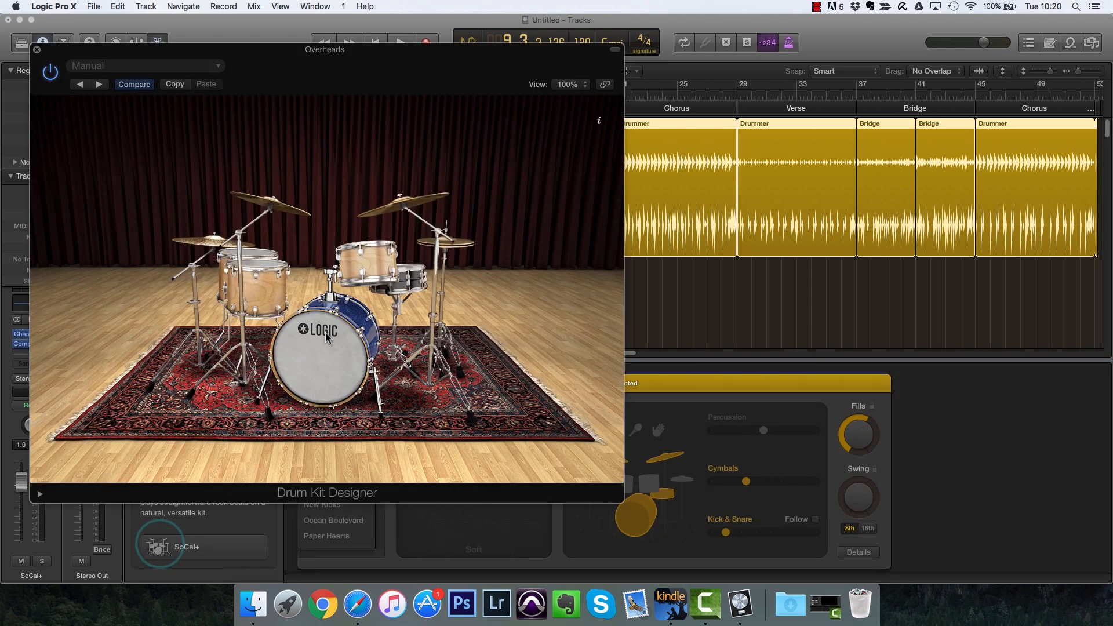
pyautogui.click(342, 336)
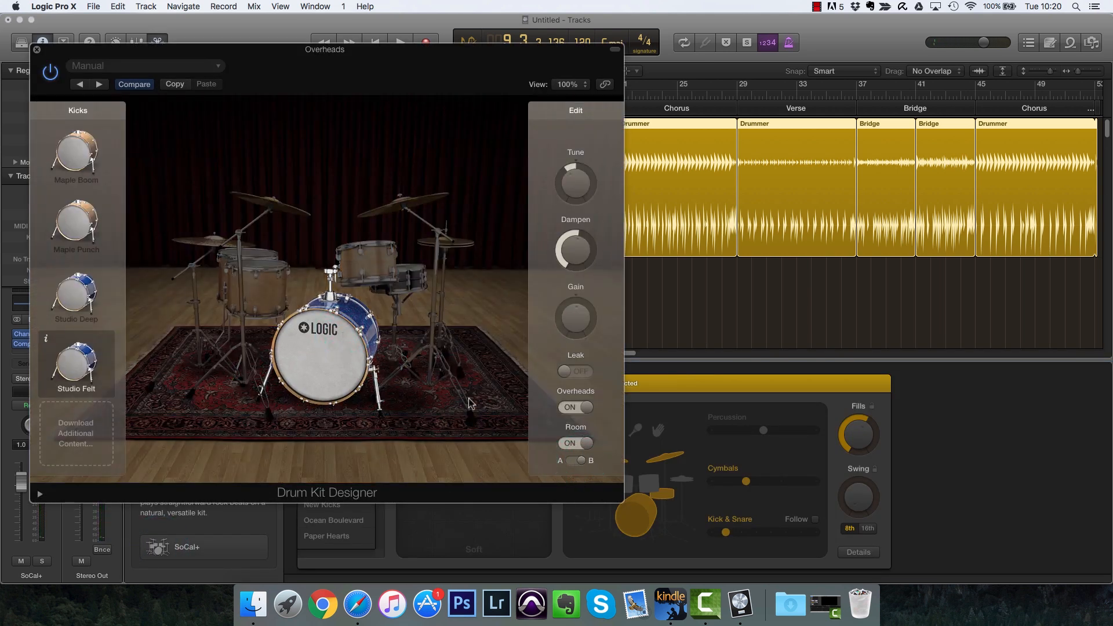
pyautogui.click(36, 51)
# Show the mixer and compare the Room A and Room B channels by soloing each during playback.
pyautogui.press('x')
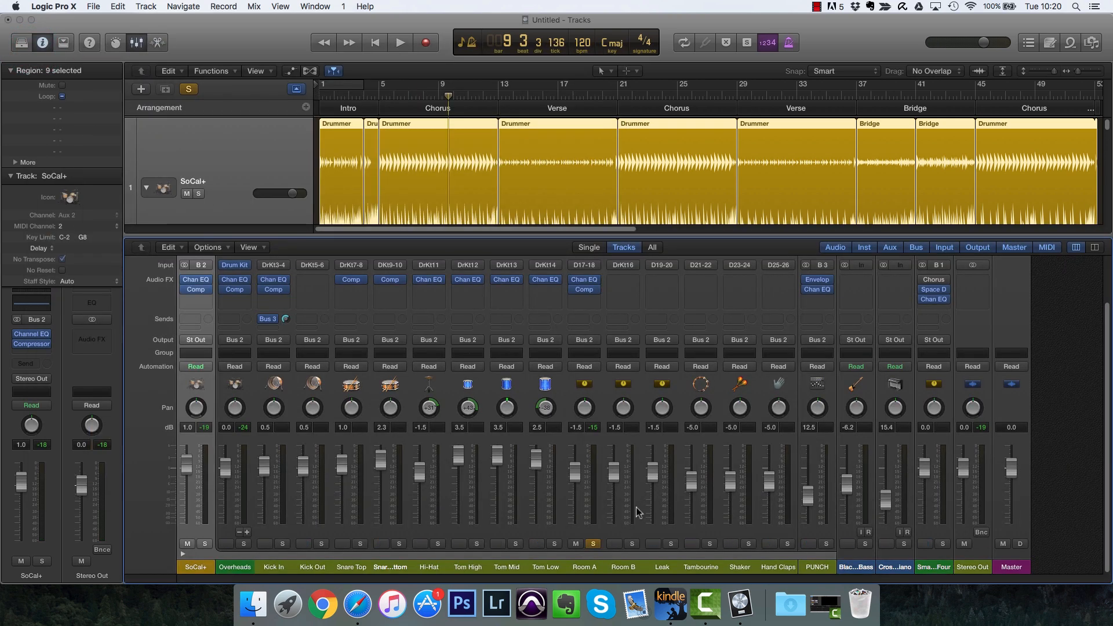
pyautogui.press('space')
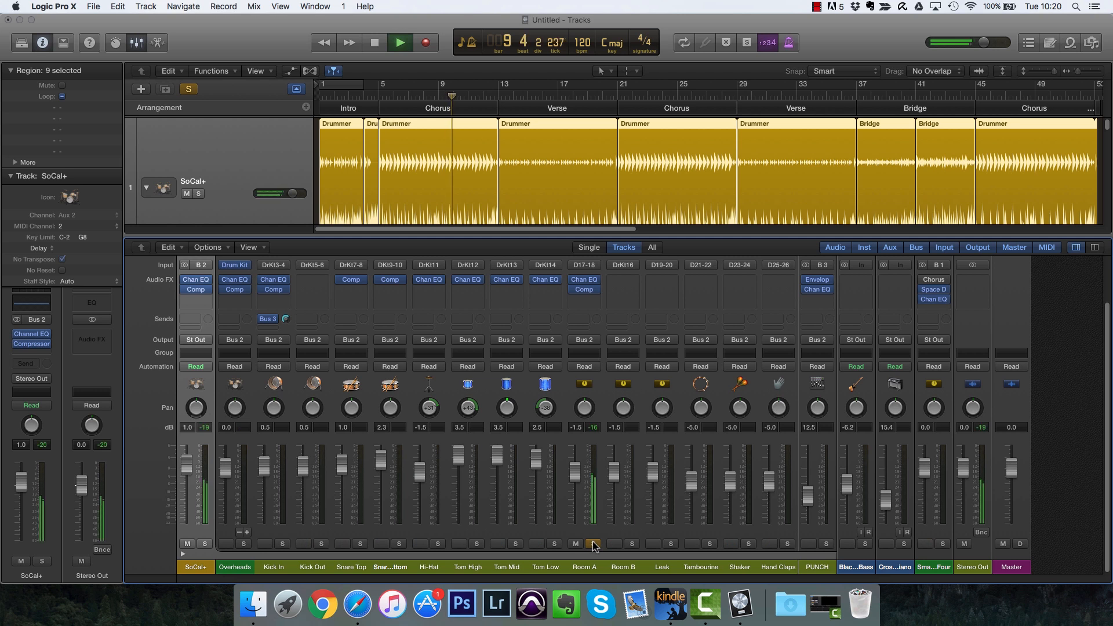
pyautogui.press('space')
pyautogui.click(593, 544)
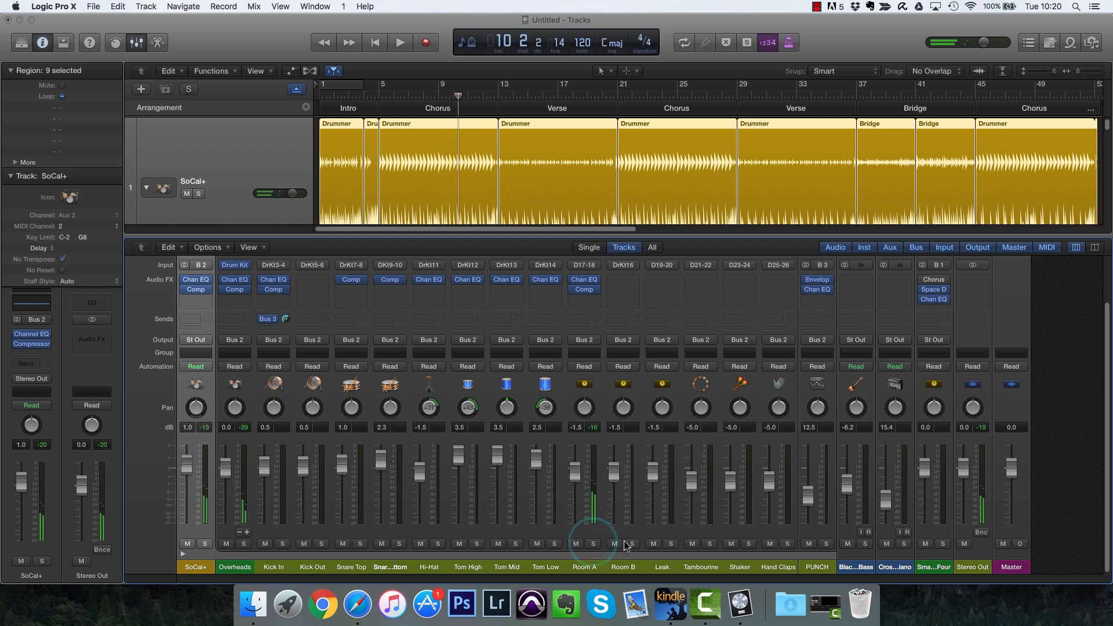
pyautogui.click(632, 544)
pyautogui.press('space')
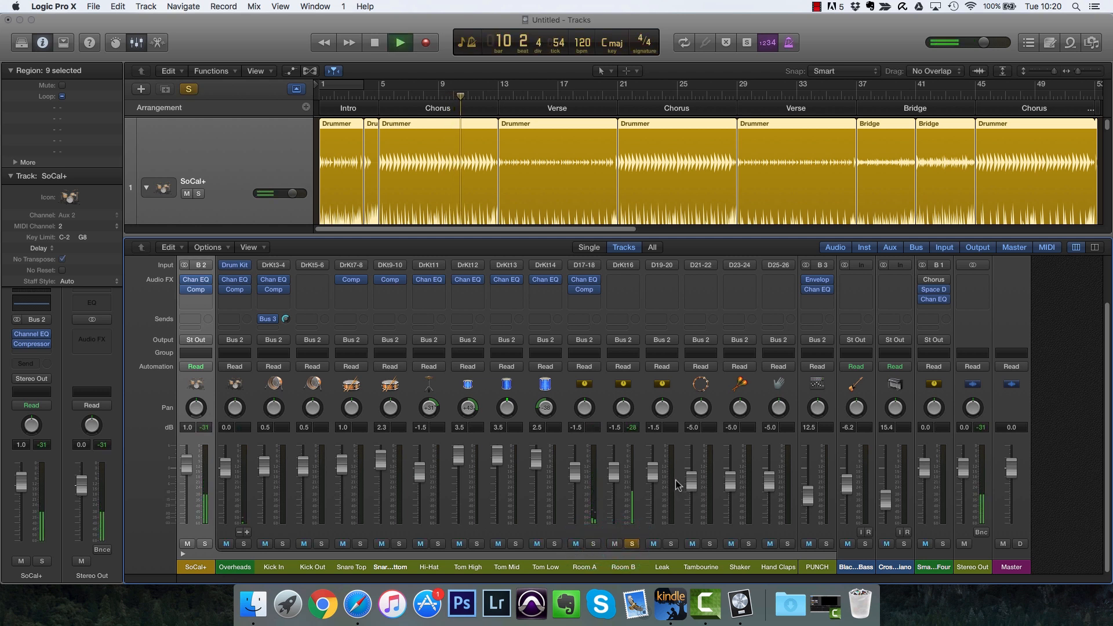
pyautogui.press('space')
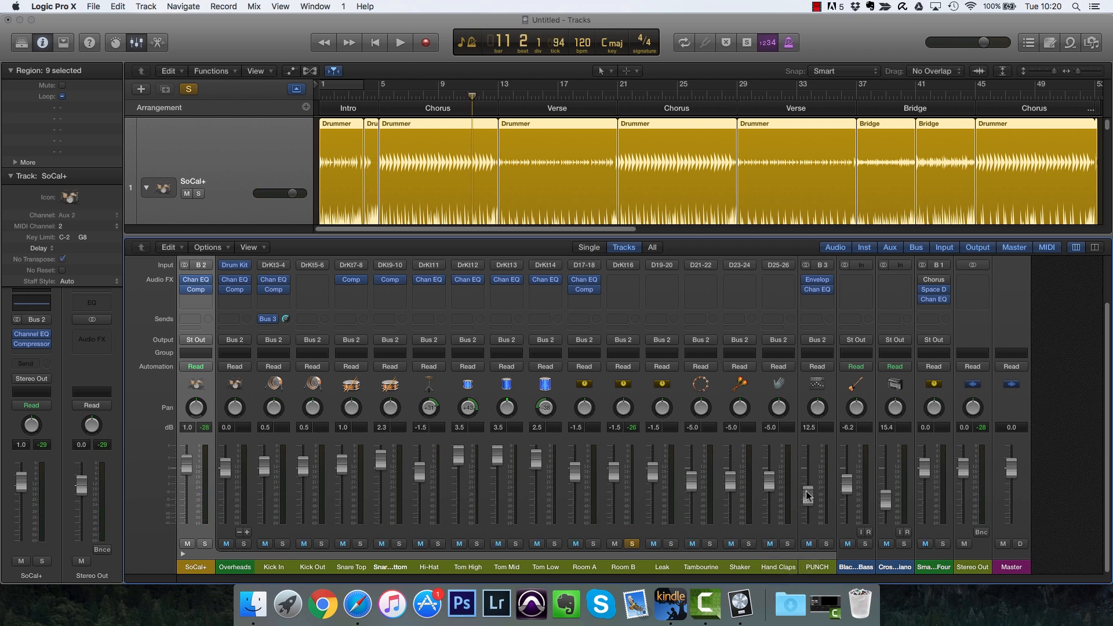
# Set the PUNCH channel's level to 0.0 dB while auditioning it soloed, and clear the Room B and PUNCH solos.
pyautogui.moveTo(808, 492); pyautogui.dragTo(811, 453)
pyautogui.press('space')
pyautogui.click(632, 544)
pyautogui.click(826, 543)
pyautogui.moveTo(808, 459); pyautogui.dragTo(810, 482)
pyautogui.press('space')
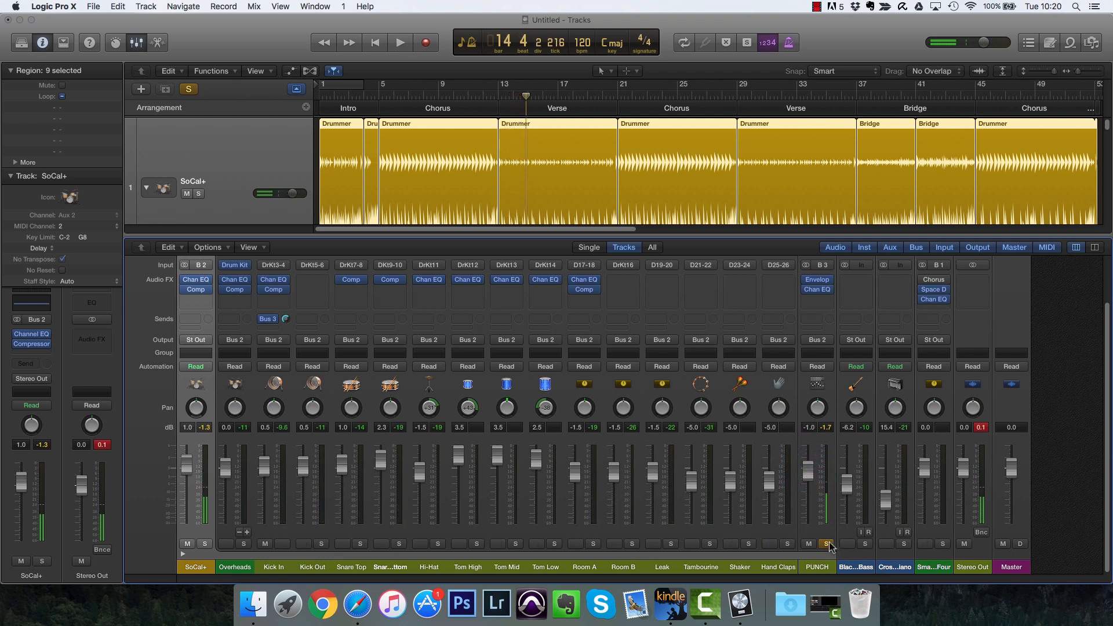
pyautogui.click(828, 545)
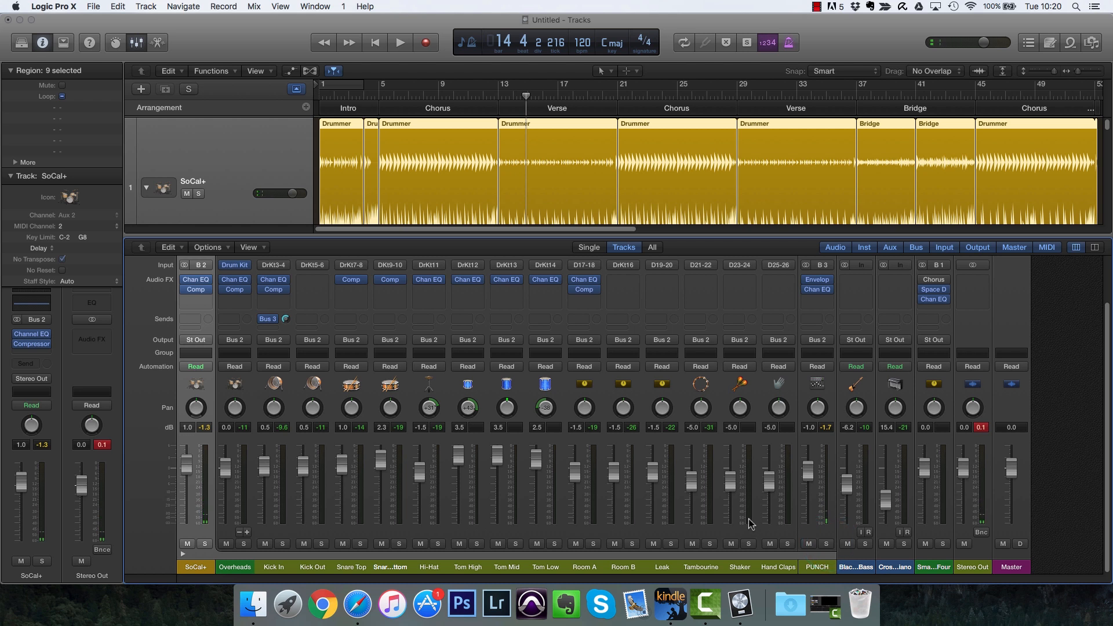
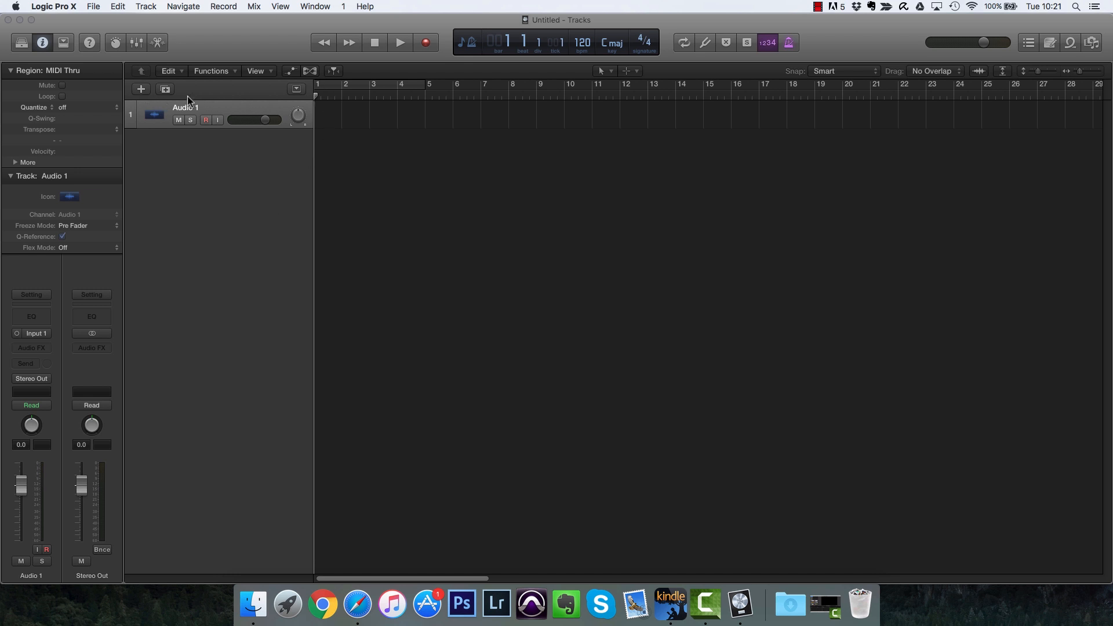
# Show the global tracks and configure them so that only the Arrangement track is enabled.
pyautogui.press('g')
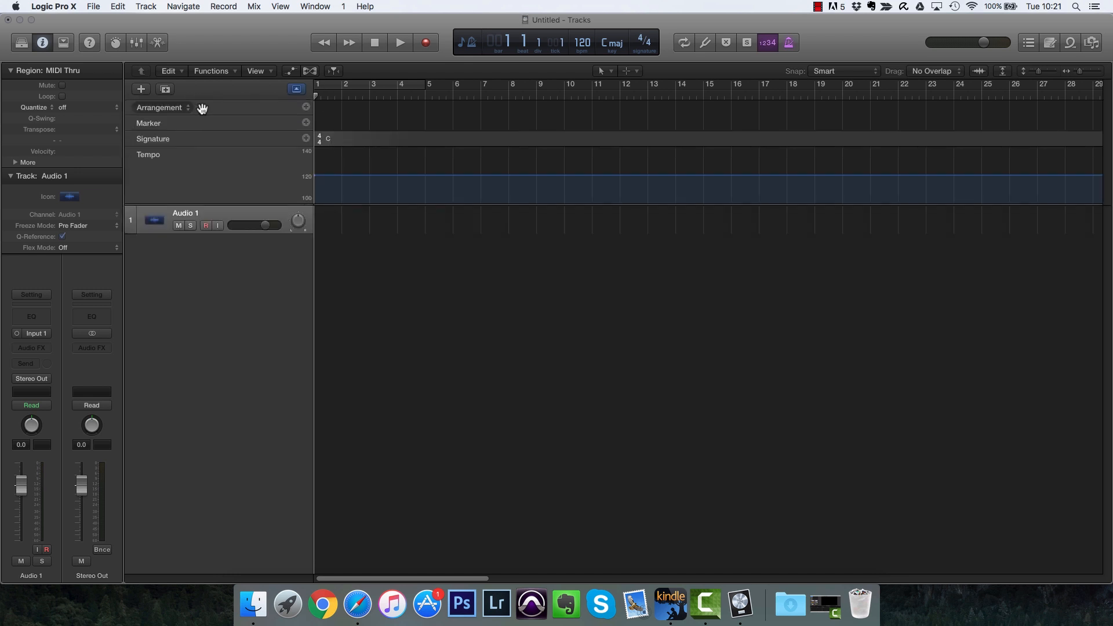
pyautogui.rightClick(267, 121)
pyautogui.click(309, 194)
pyautogui.click(417, 202)
pyautogui.click(364, 51)
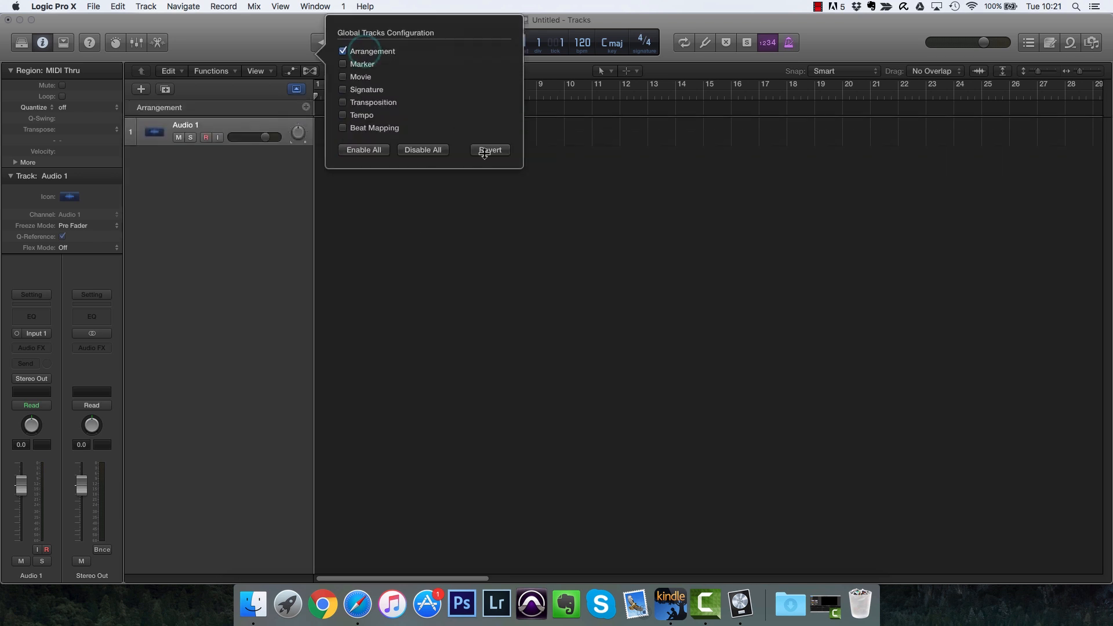
# Add four arrangement markers in sequence: Intro, Verse, Chorus and Verse.
pyautogui.click(263, 107)
pyautogui.click(305, 107)
pyautogui.click(305, 107)
pyautogui.click(305, 107)
pyautogui.click(617, 110)
pyautogui.click(641, 129)
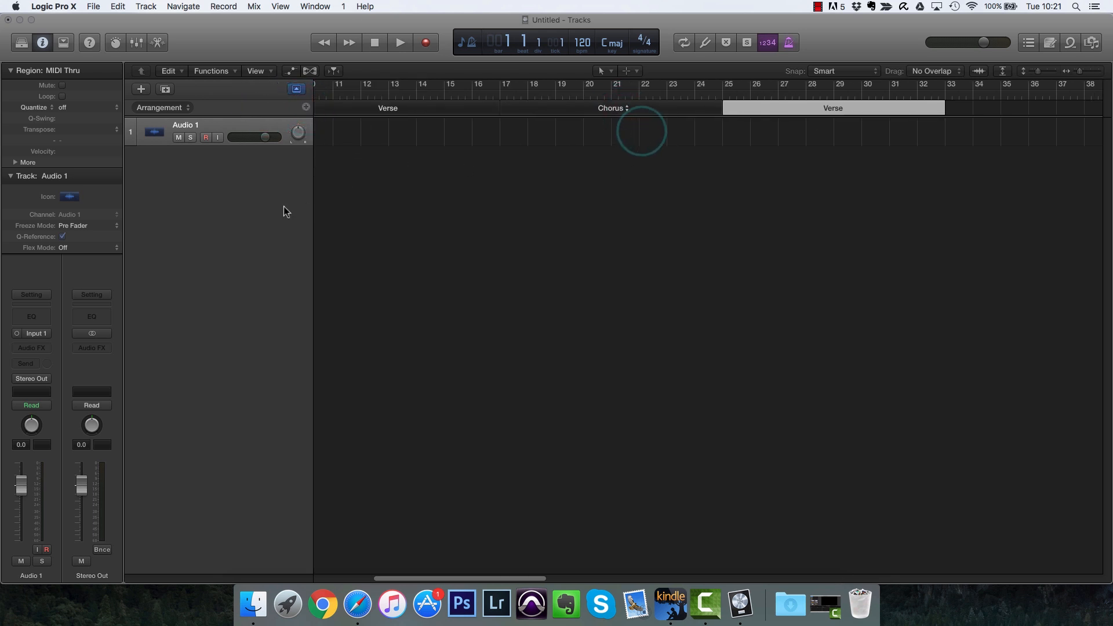
# Create a new Drummer track with the Rock genre and Output 1 + 2.
pyautogui.hscroll(5, 421, 191)
pyautogui.hscroll(-6, 422, 190)
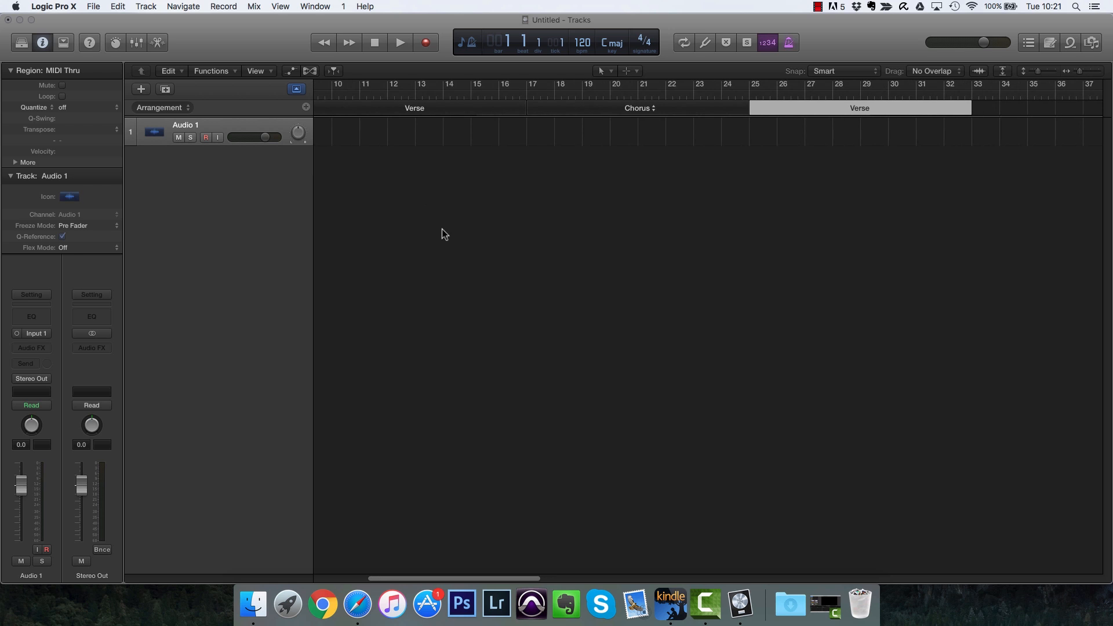
pyautogui.click(443, 230)
pyautogui.scroll(-5, 442, 229)
pyautogui.hscroll(5, 445, 247)
pyautogui.hscroll(-10, 446, 253)
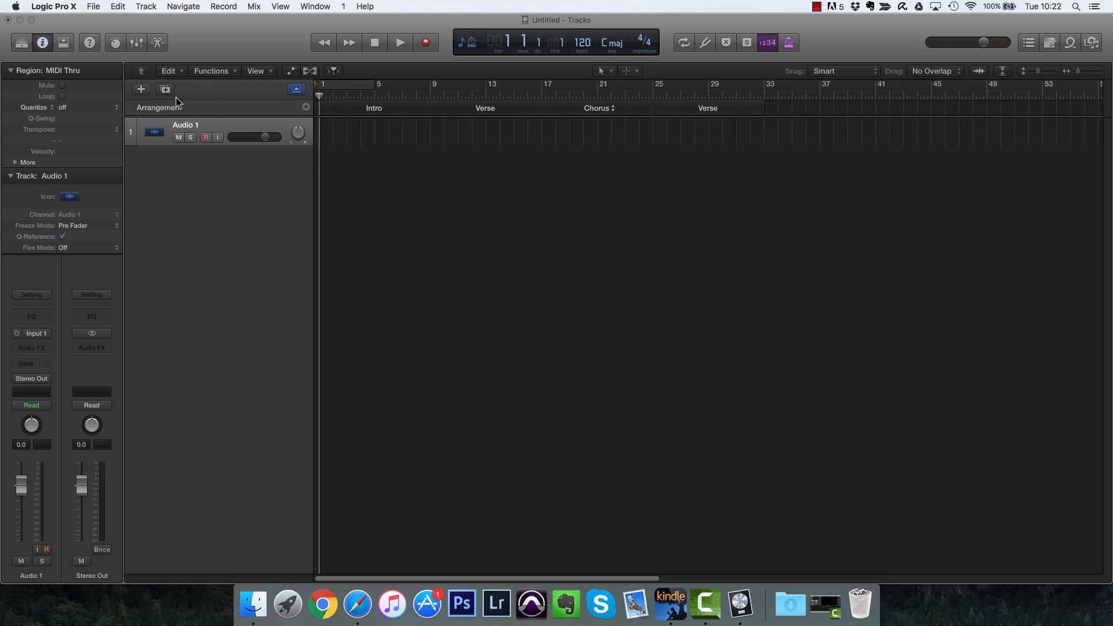
pyautogui.click(140, 90)
pyautogui.click(658, 55)
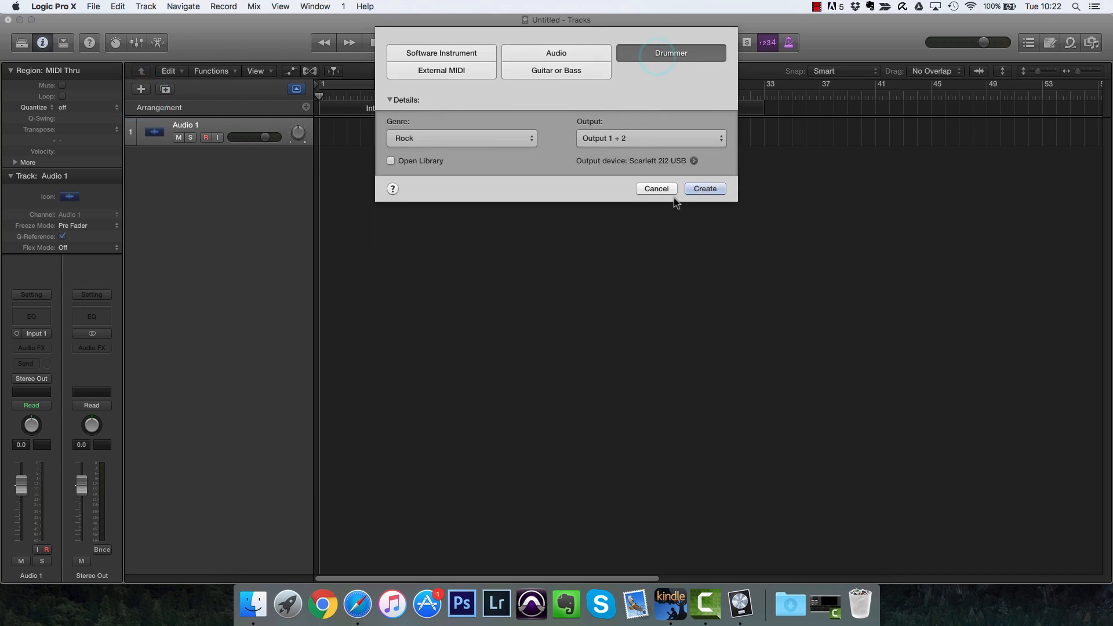
pyautogui.click(699, 189)
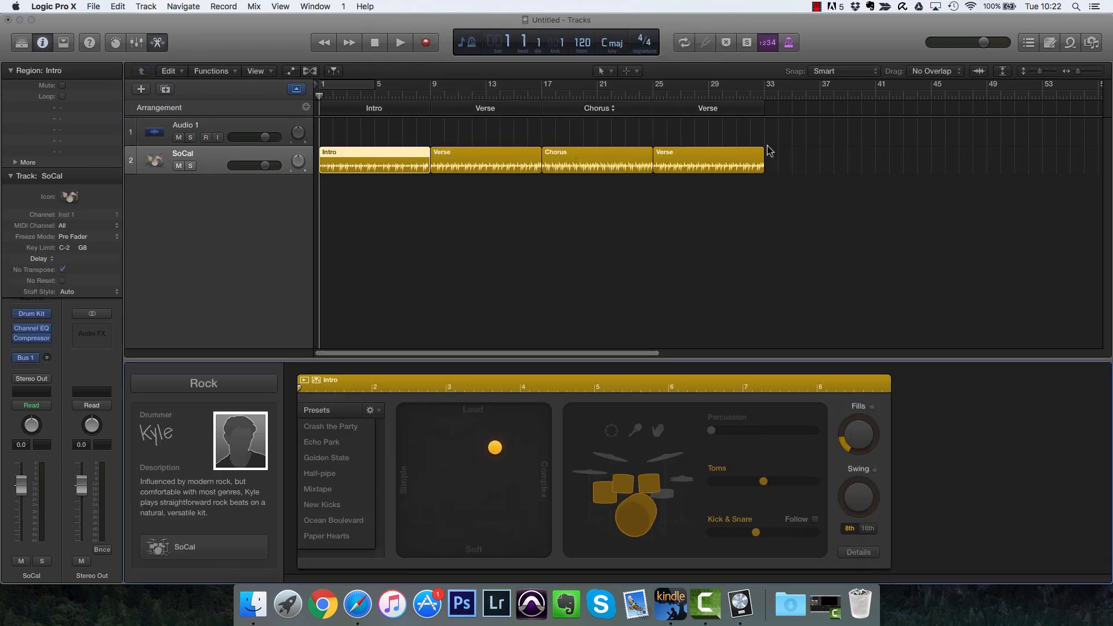
# Move the playhead through the Intro, first Verse, Chorus and second Verse sections in turn.
pyautogui.click(376, 91)
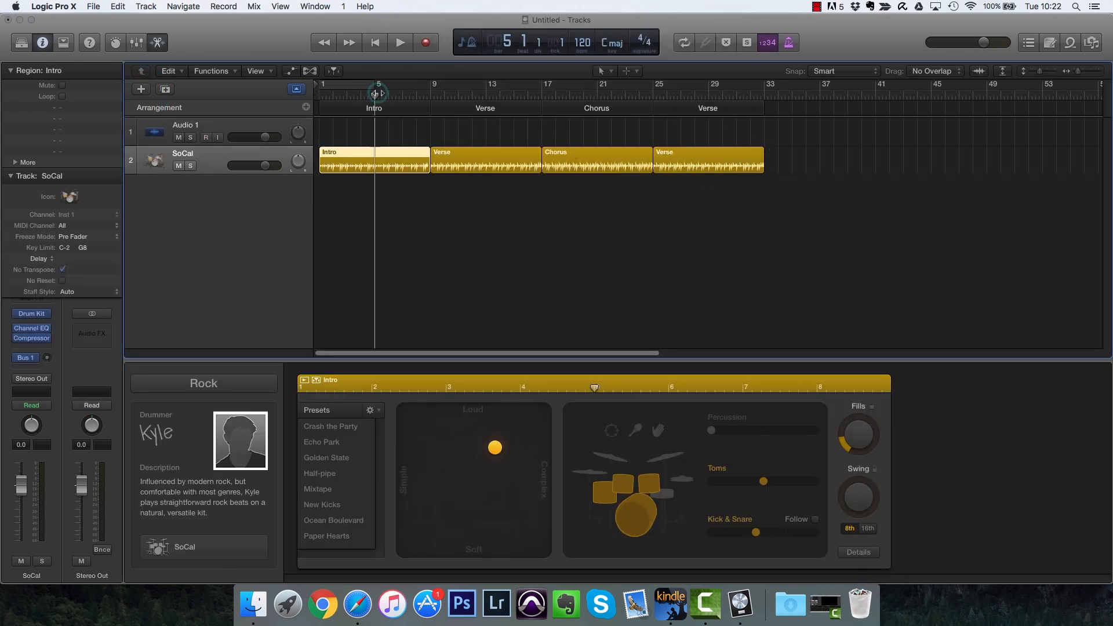
pyautogui.click(470, 97)
pyautogui.click(590, 97)
pyautogui.click(681, 96)
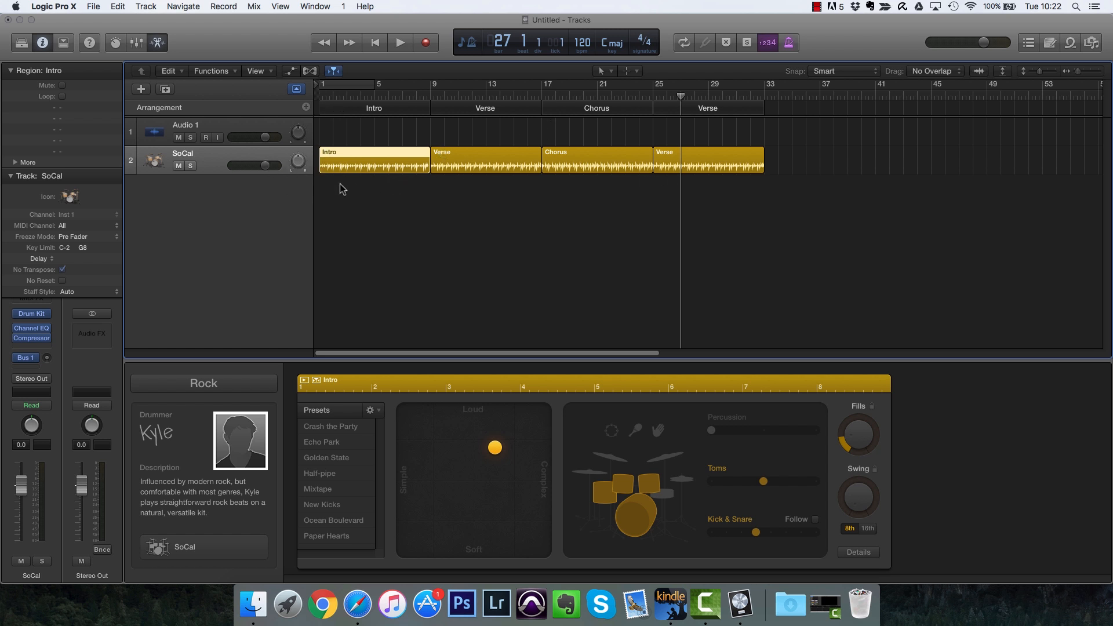
# Delete the Audio 1 track and change the drummer's genre to Electronic.
pyautogui.click(236, 127)
pyautogui.press('super+BackSpace')
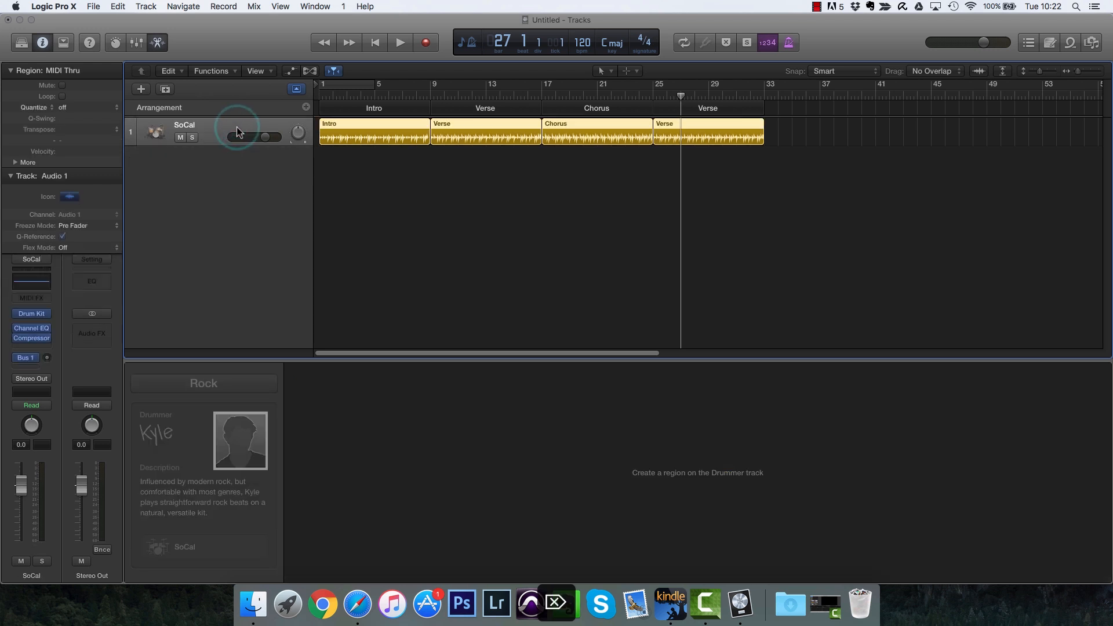
pyautogui.click(236, 428)
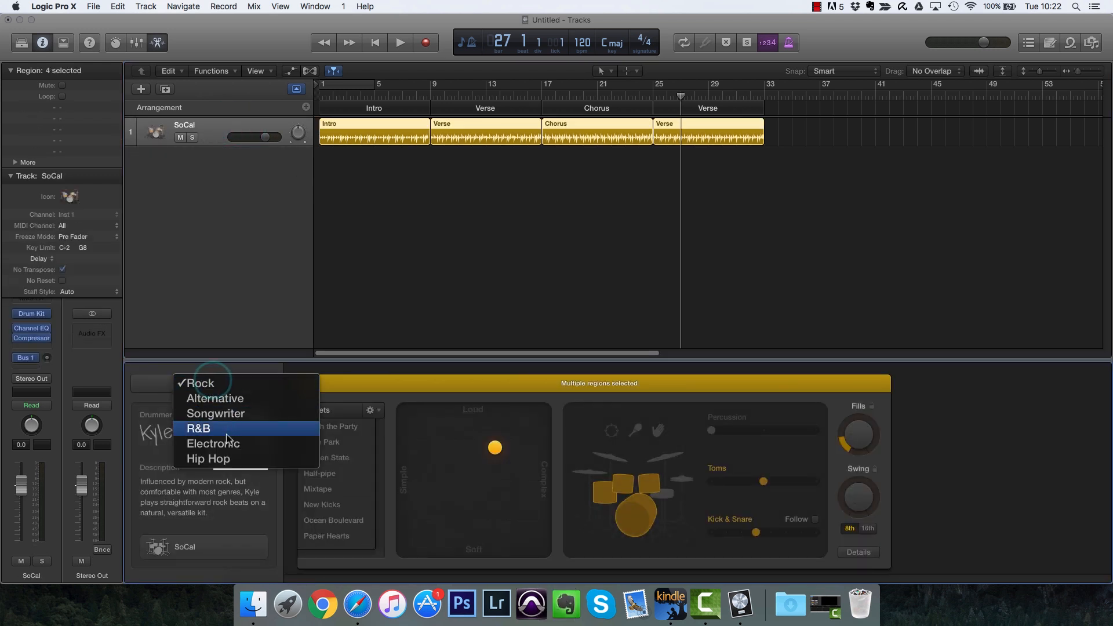
pyautogui.click(234, 450)
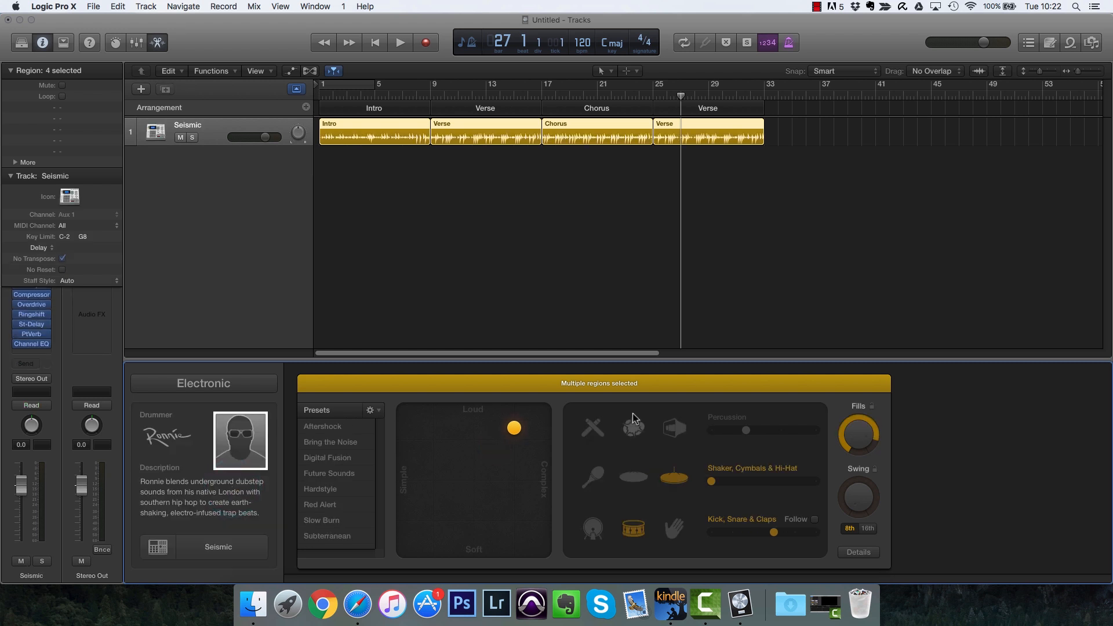
# Select only the Intro region and try the Aftershock, Bring the Noise and Digital Fusion presets on it.
pyautogui.click(430, 197)
pyautogui.click(390, 140)
pyautogui.click(339, 429)
pyautogui.click(339, 443)
pyautogui.click(341, 458)
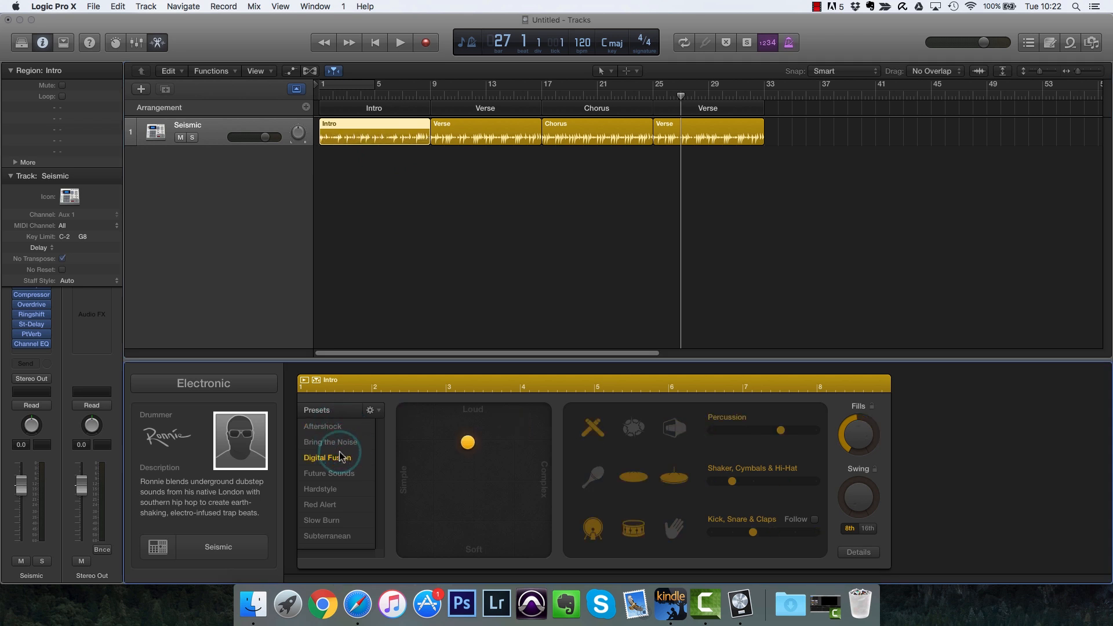
# Audition the Bring the Noise, Future Sounds and Hardstyle presets on the Intro region during playback, leaving Hardstyle chosen.
pyautogui.press('space')
pyautogui.click(340, 442)
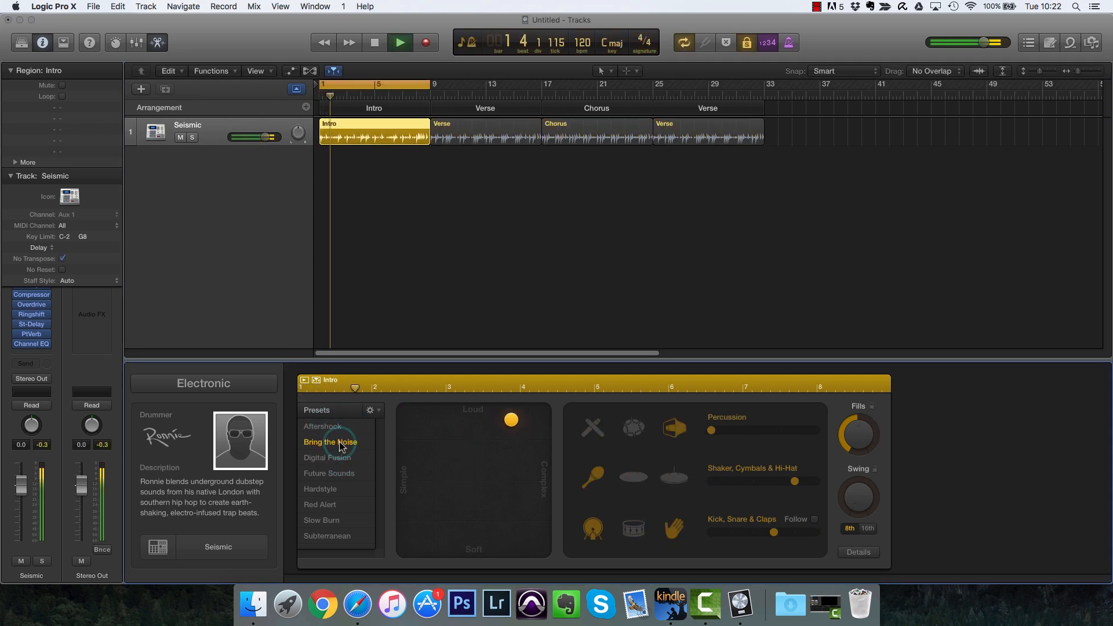
pyautogui.click(337, 475)
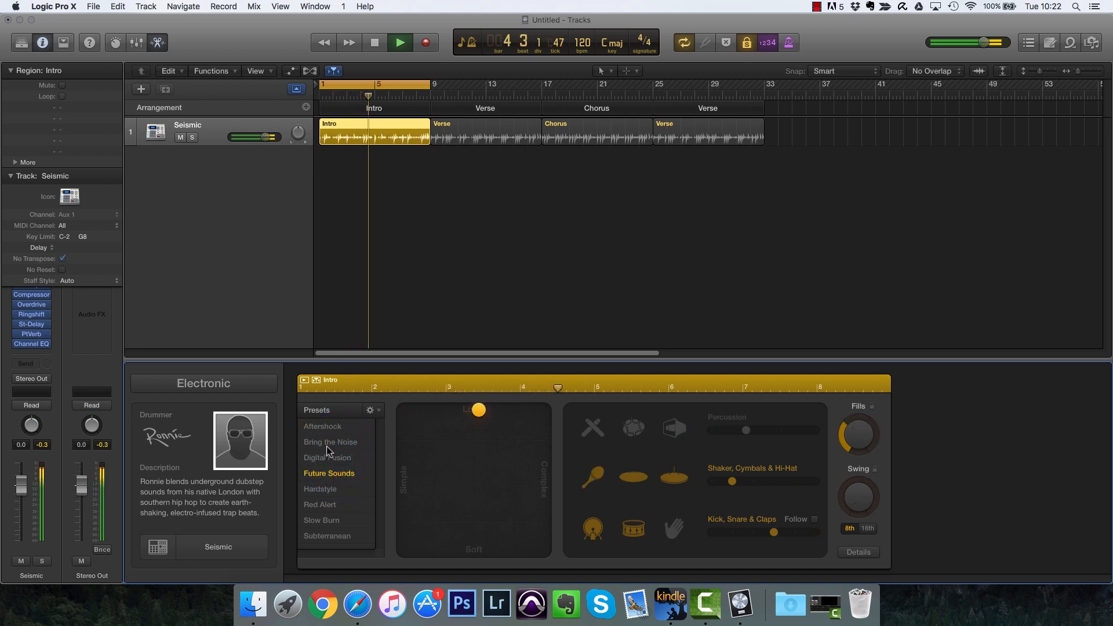
pyautogui.click(330, 493)
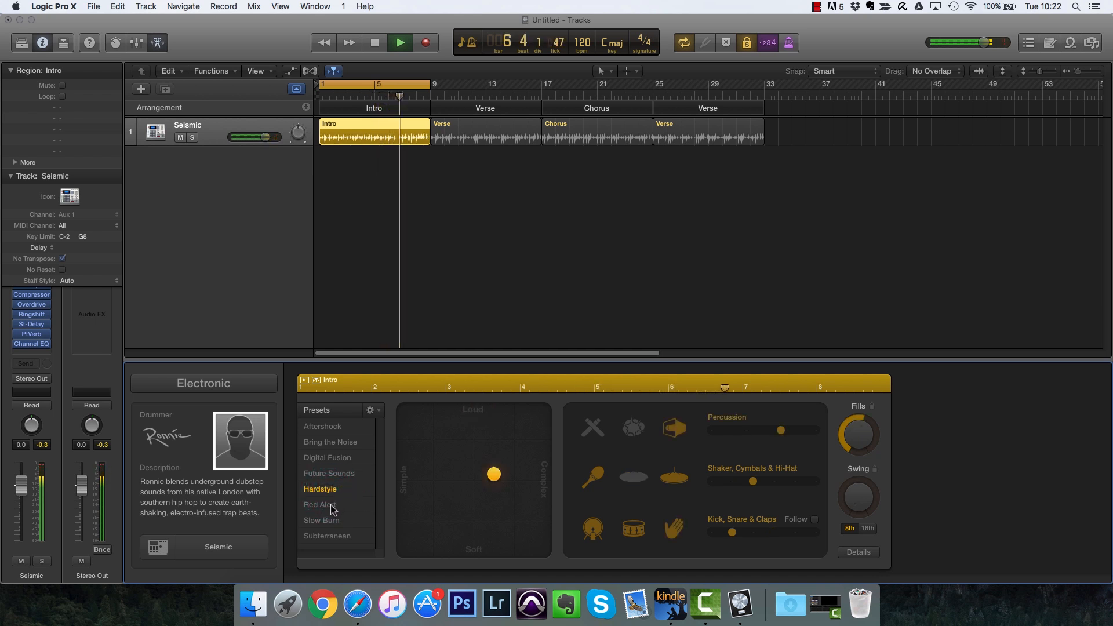
pyautogui.press('space')
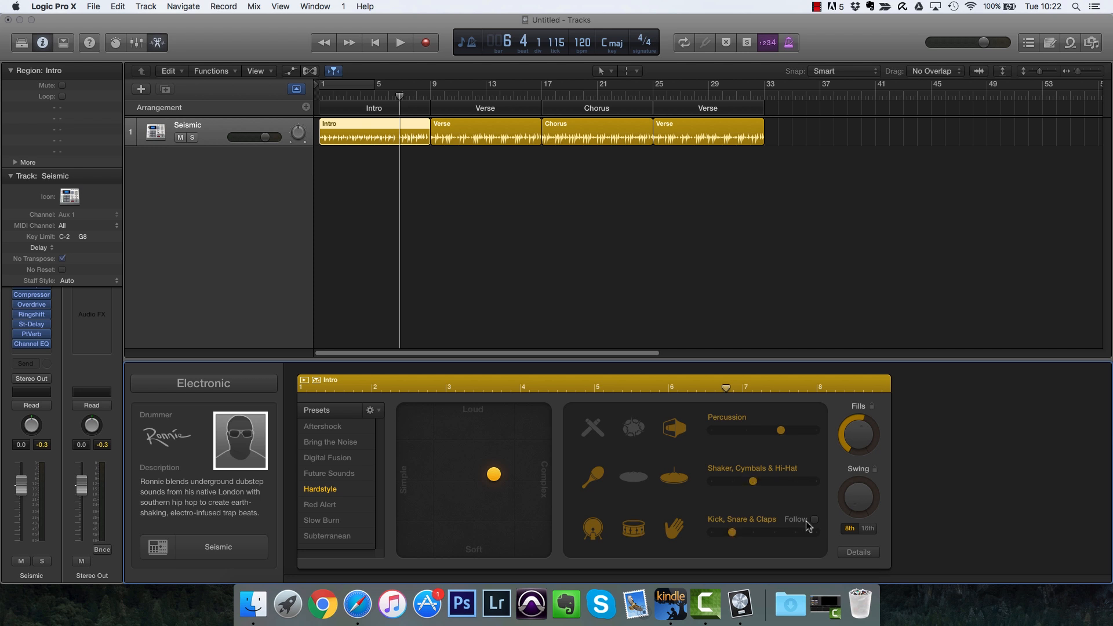
# Choose a busier Kick, Snare & Claps variation for the Intro region and switch off the claps and kick.
pyautogui.moveTo(753, 534); pyautogui.dragTo(774, 532)
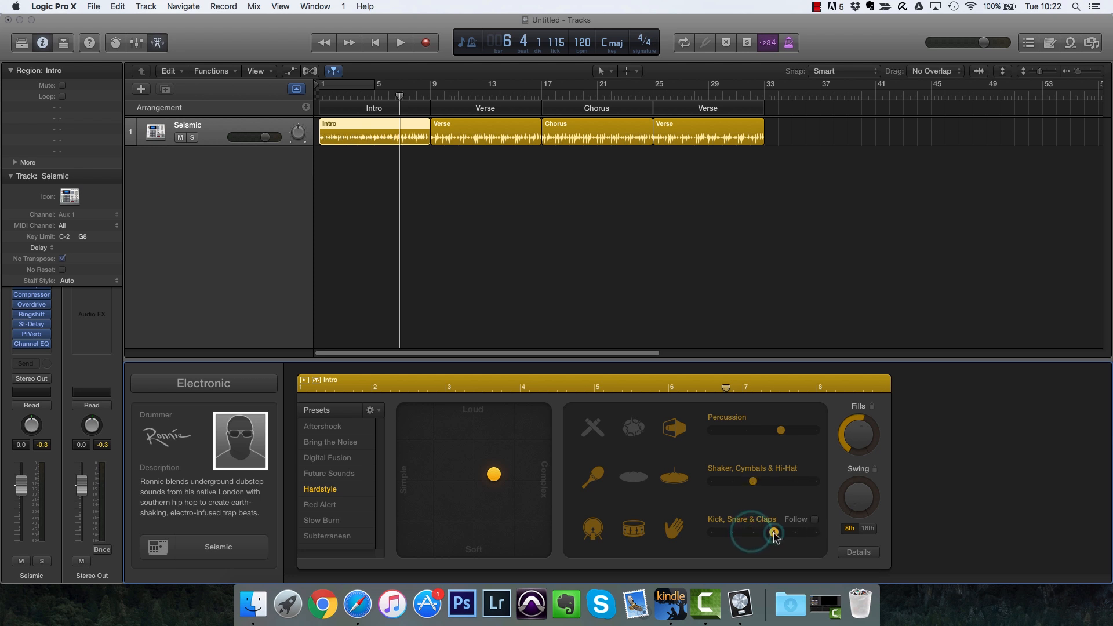
pyautogui.click(674, 529)
pyautogui.click(601, 534)
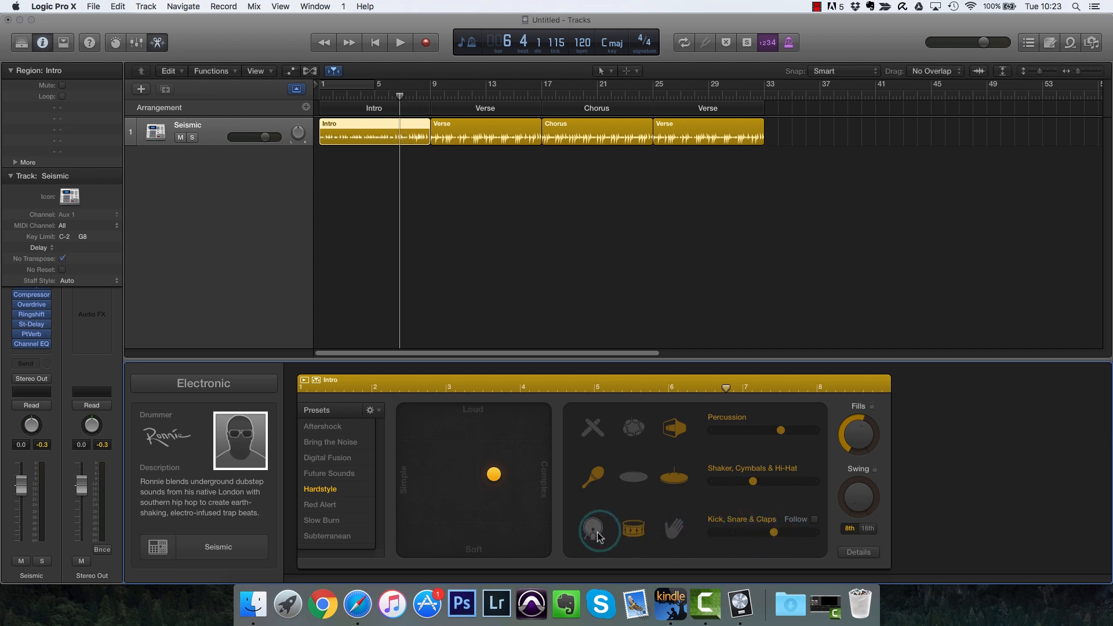
# Enable the cymbal and the first two percussion instruments, disable the third, and set the Percussion variation to its maximum.
pyautogui.click(633, 486)
pyautogui.click(643, 426)
pyautogui.click(583, 426)
pyautogui.click(673, 429)
pyautogui.moveTo(780, 432); pyautogui.dragTo(816, 431)
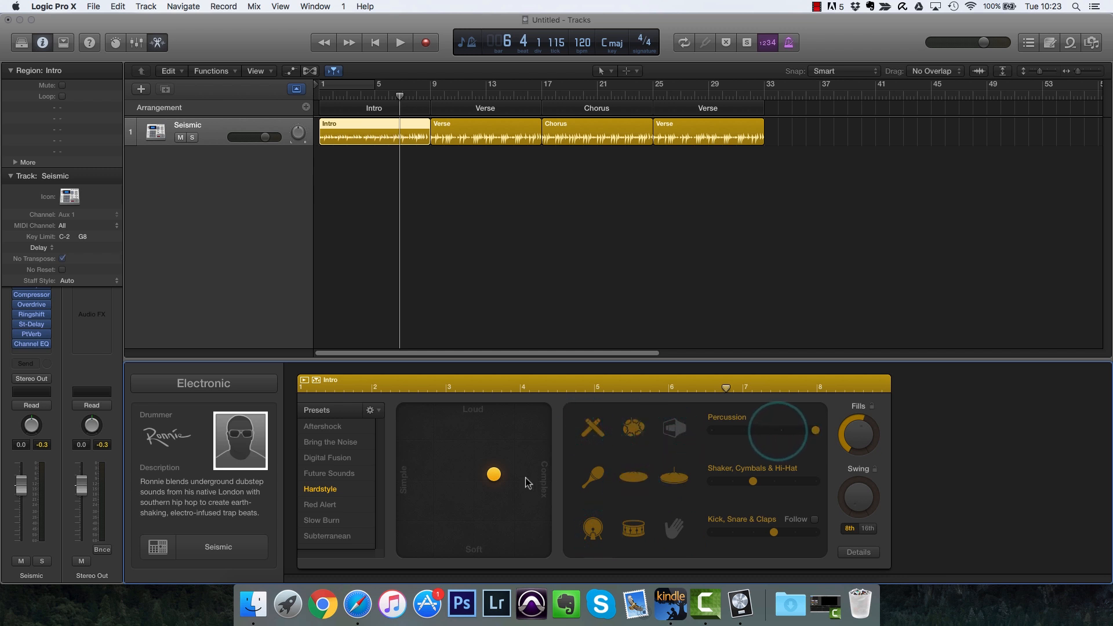
# Play the Intro region and thin the kit to the second percussion instrument, the cymbal and the kick.
pyautogui.click(305, 382)
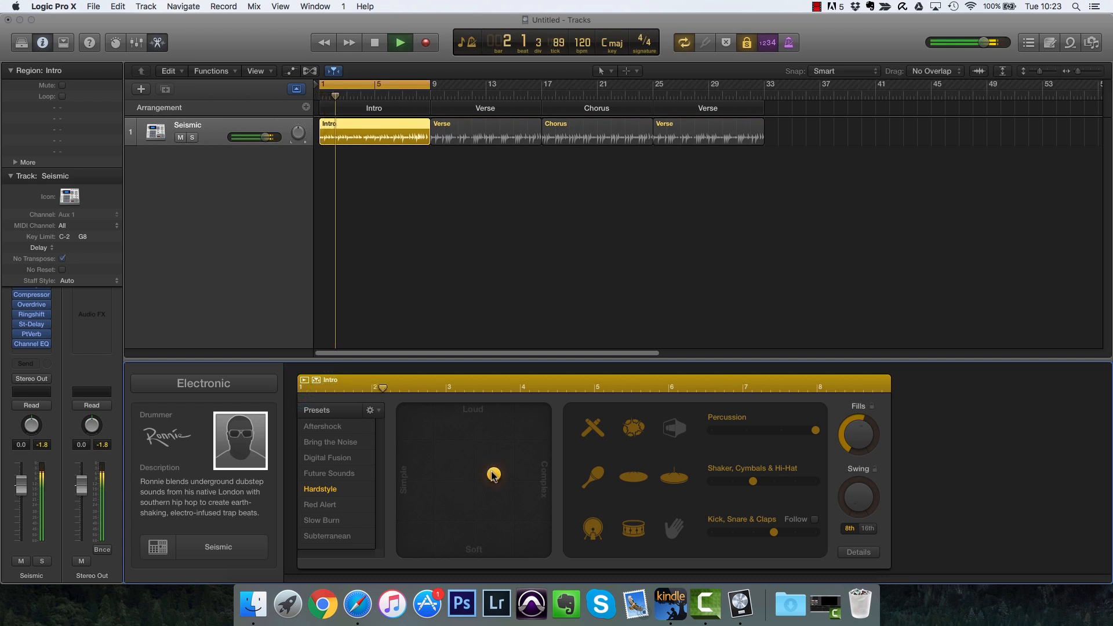
pyautogui.click(634, 430)
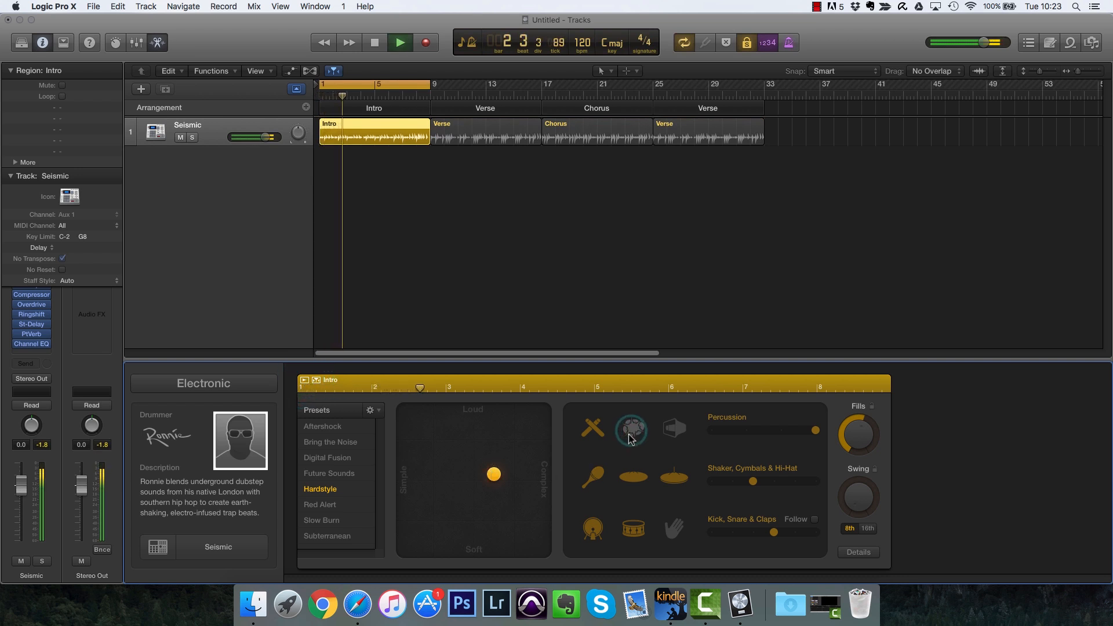
pyautogui.click(592, 432)
pyautogui.click(592, 477)
pyautogui.click(674, 477)
pyautogui.click(592, 528)
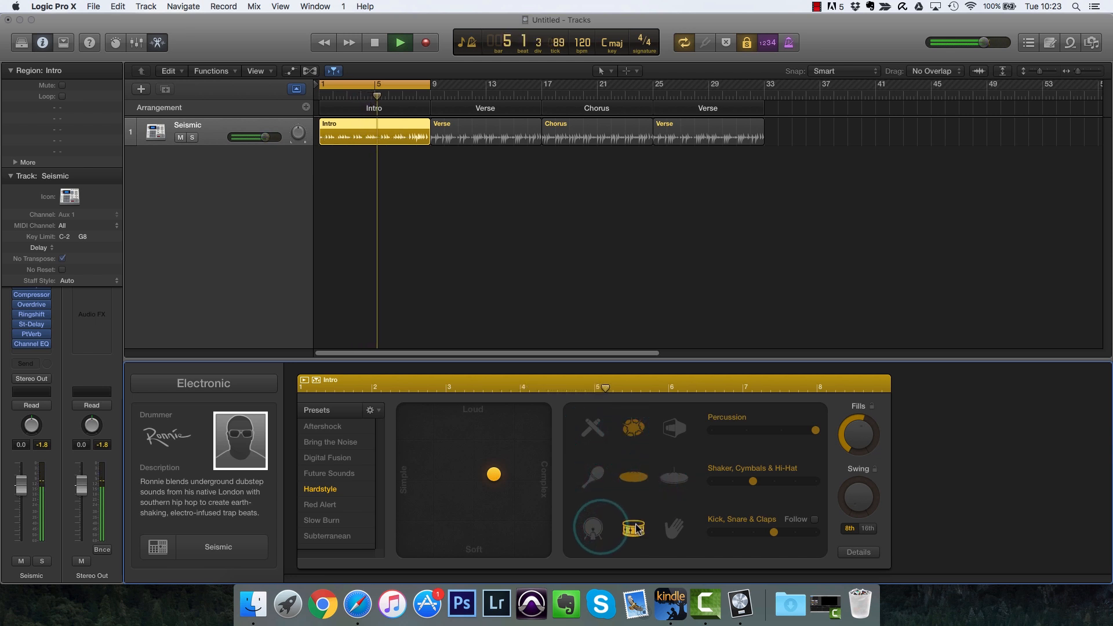
pyautogui.click(636, 530)
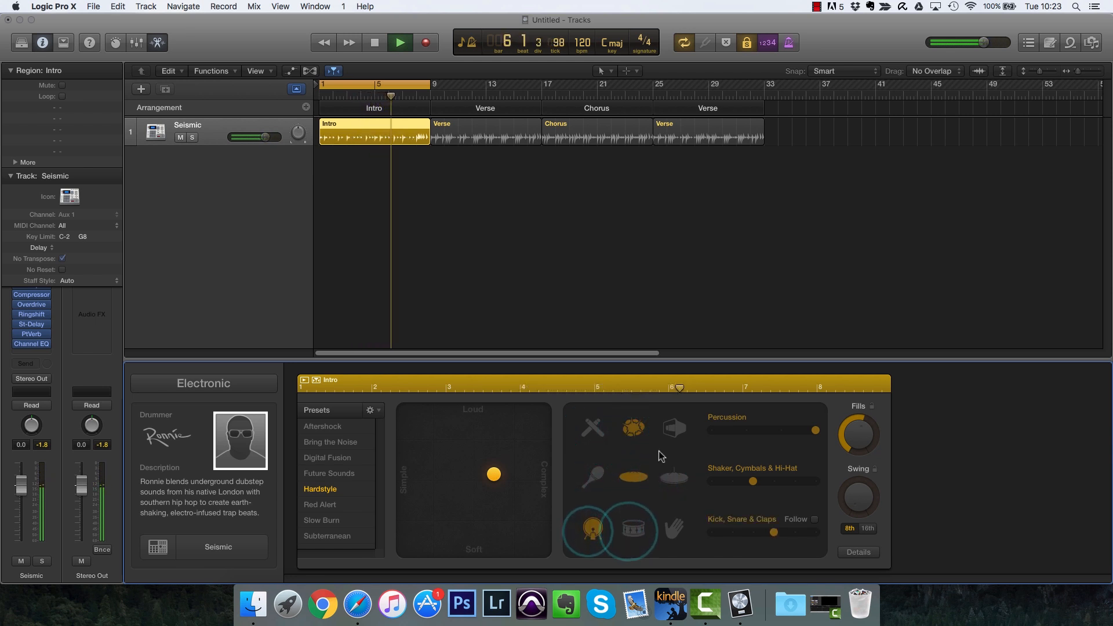
# Vary the Intro groove with a simpler kick variation, more fills and added claps, and stop playback.
pyautogui.moveTo(774, 533); pyautogui.dragTo(753, 532)
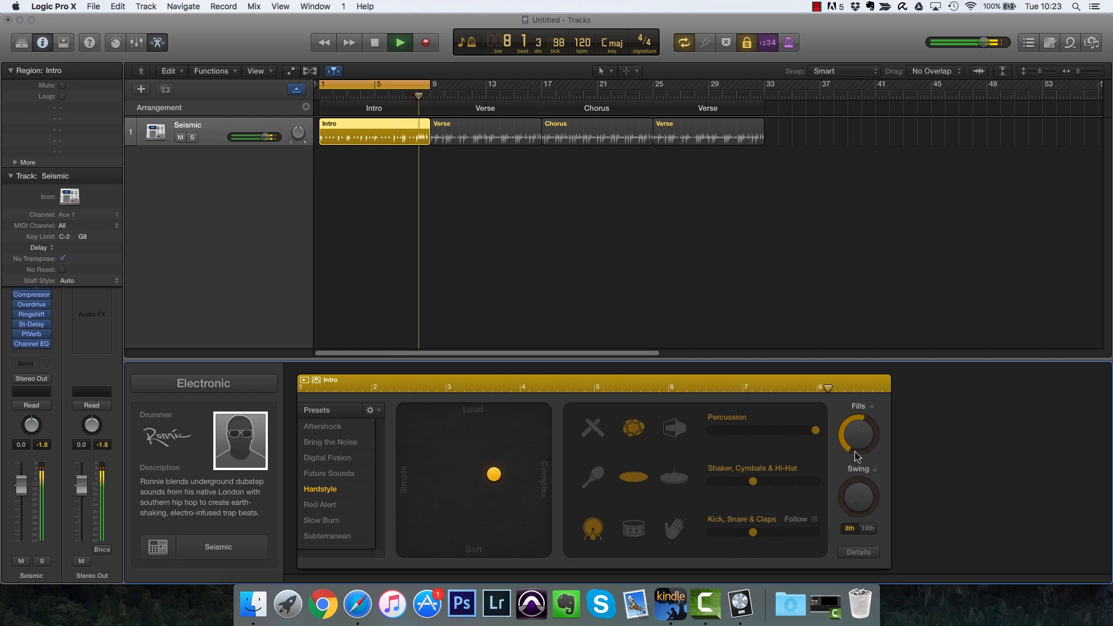
pyautogui.moveTo(861, 434); pyautogui.dragTo(863, 398)
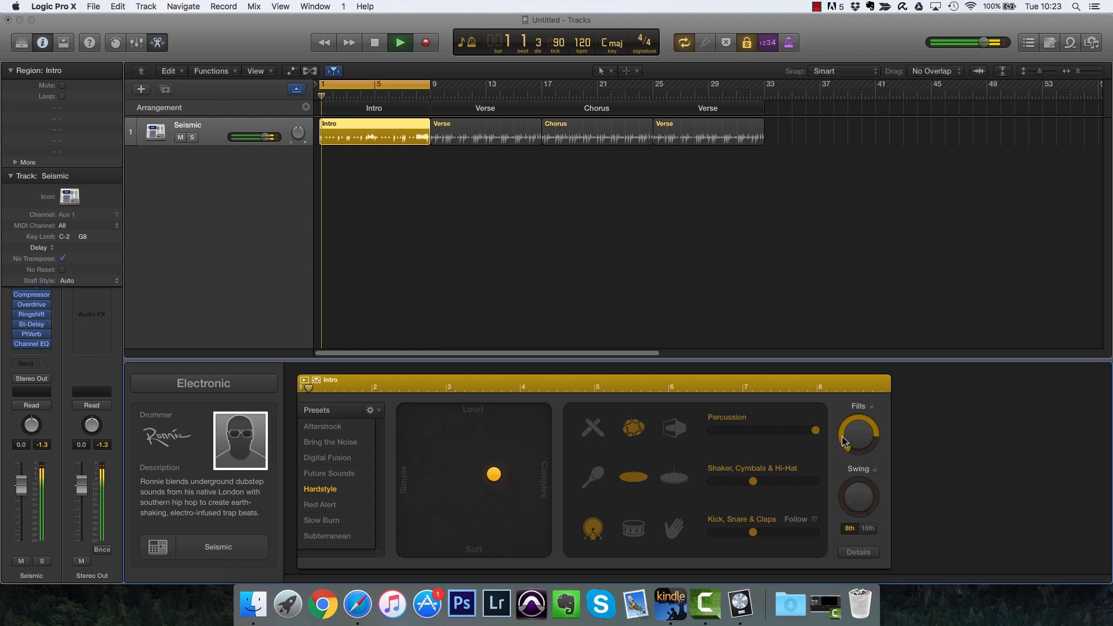
pyautogui.click(682, 531)
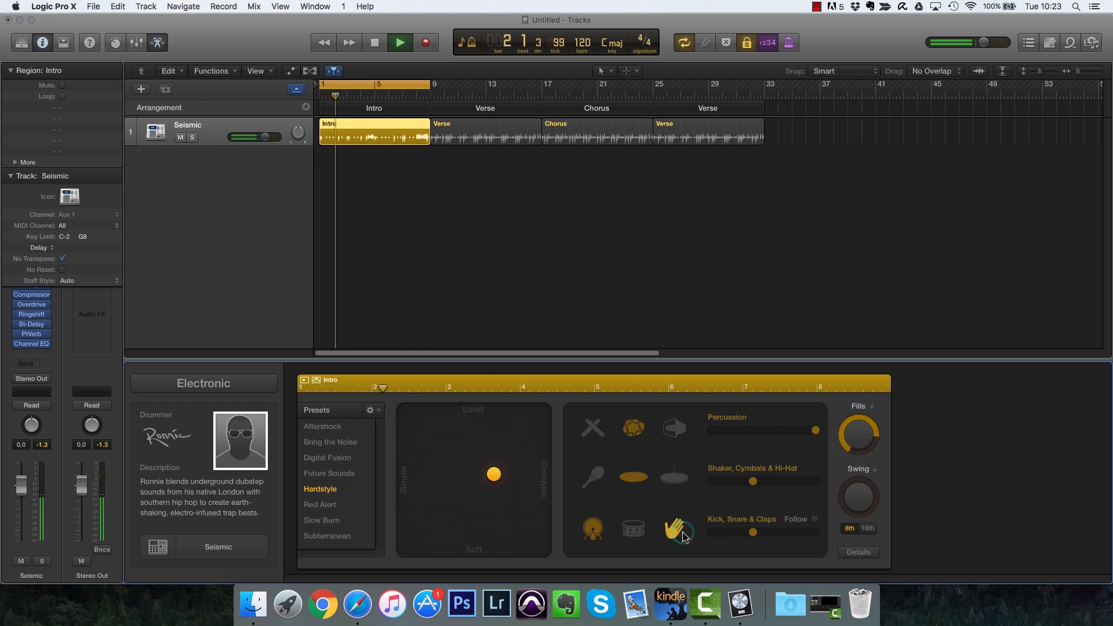
pyautogui.press('space')
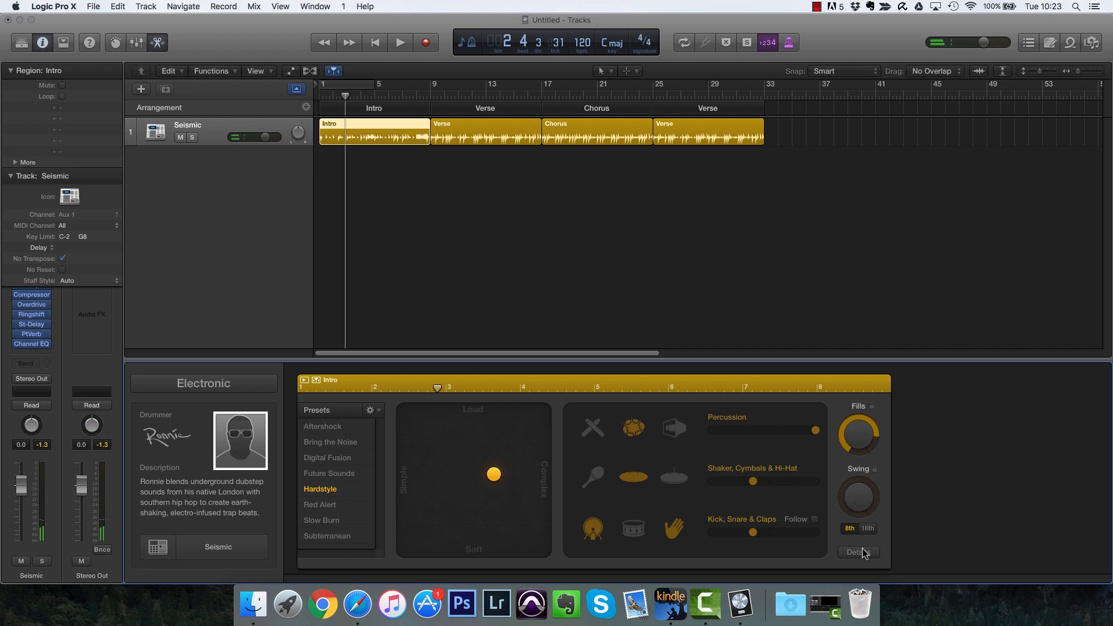
# Load the Digital Fusion preset in the drummer's Details view and widen the sticks' Complexity Range to its full extent.
pyautogui.click(860, 552)
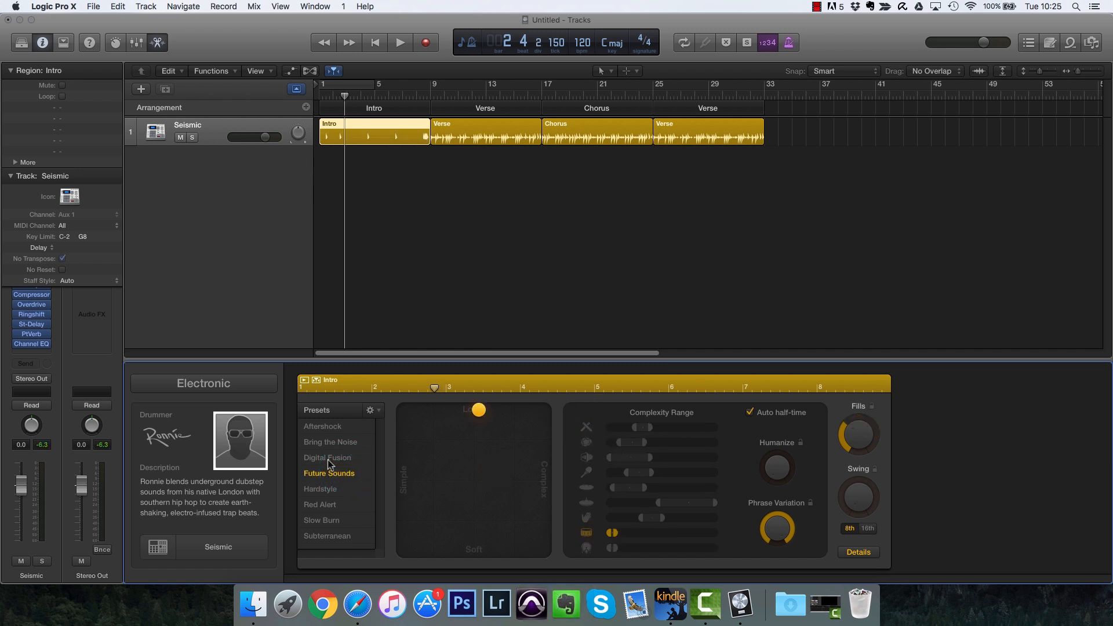
pyautogui.click(328, 459)
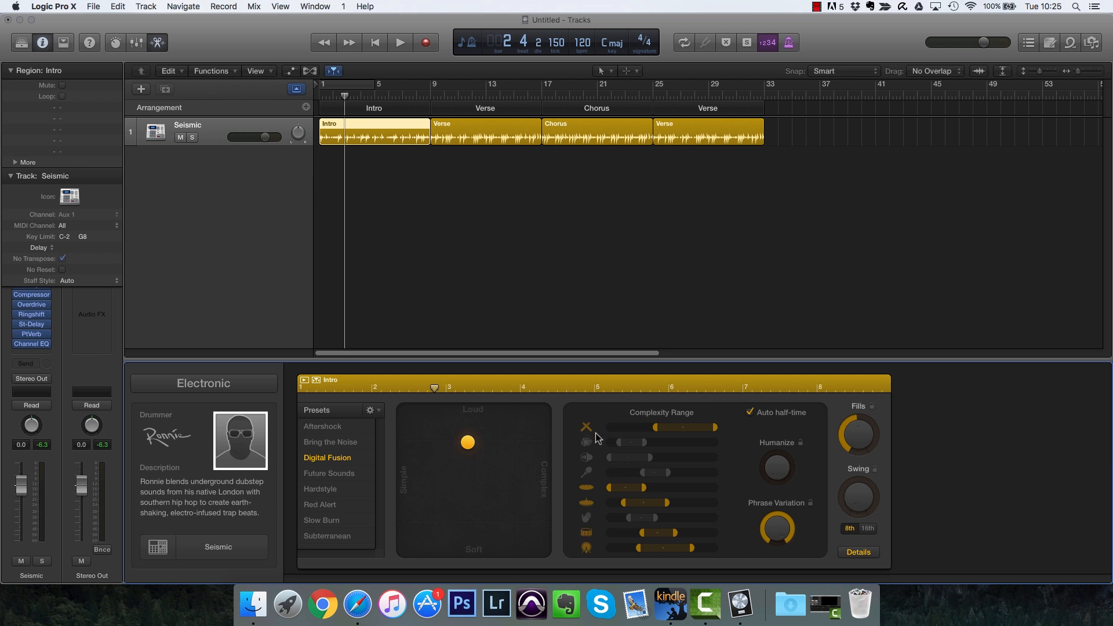
pyautogui.moveTo(655, 427); pyautogui.dragTo(674, 425)
pyautogui.moveTo(706, 429); pyautogui.dragTo(735, 427)
# Switch off the cymbal, hi-hat, snare and kick so that only the sticks remain active.
pyautogui.click(588, 500)
pyautogui.click(587, 530)
pyautogui.click(586, 548)
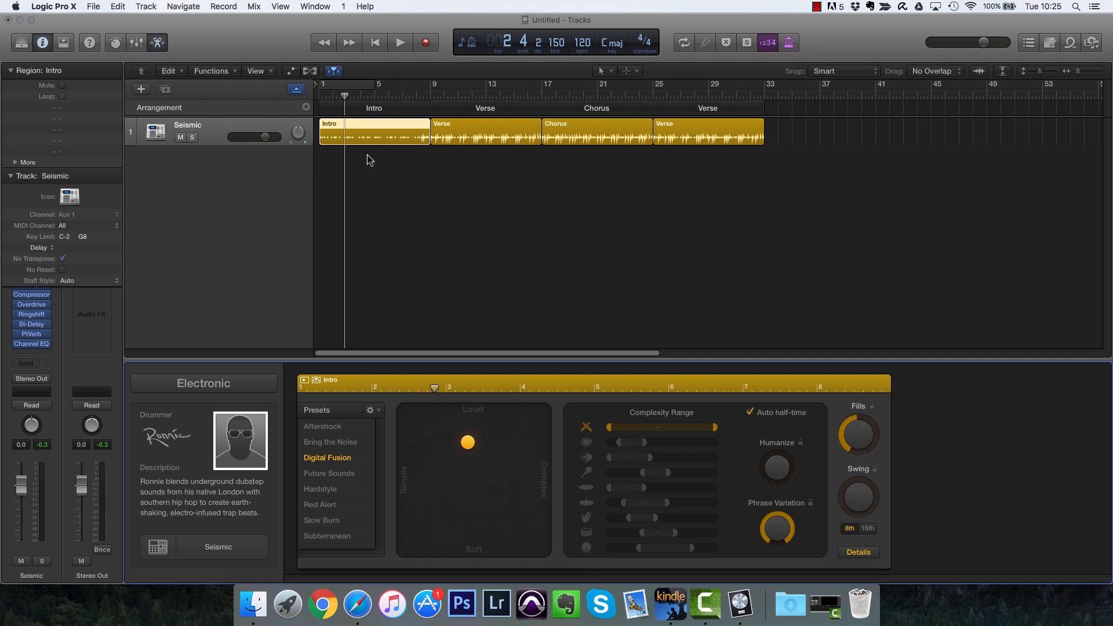
# Zoom in on the Intro region and play it briefly to audition the sticks pattern.
pyautogui.click(379, 140)
pyautogui.press('z')
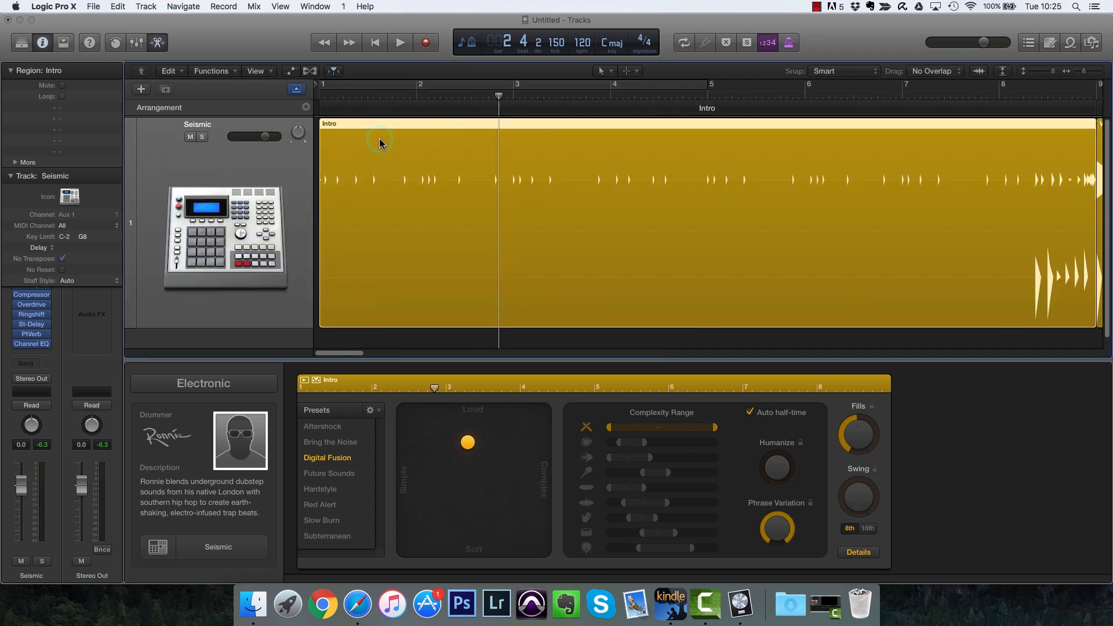
pyautogui.click(304, 382)
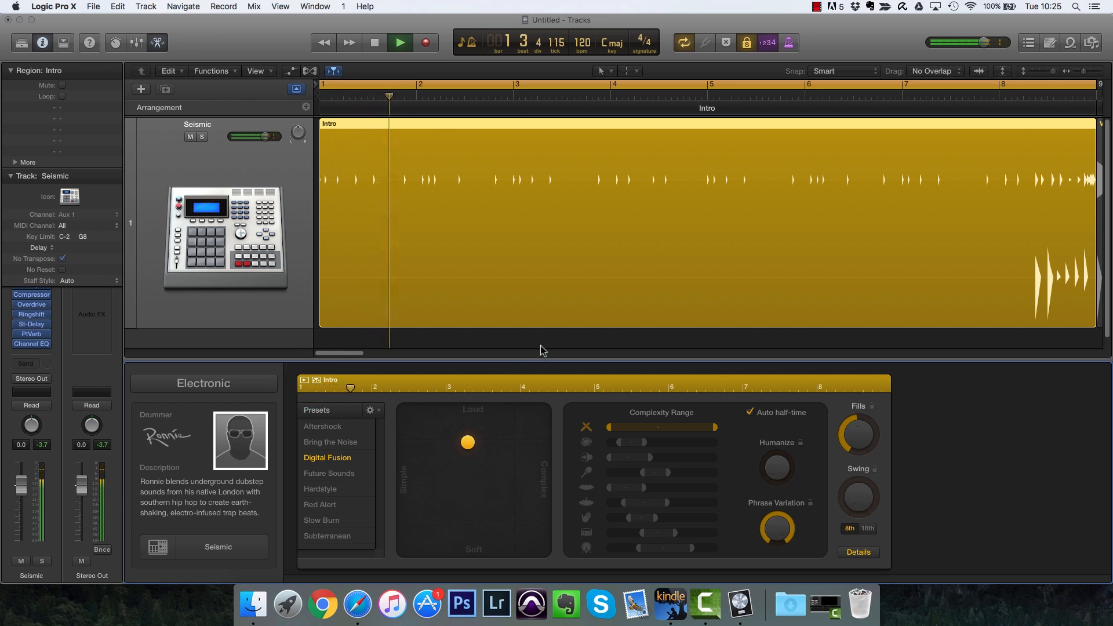
pyautogui.press('space')
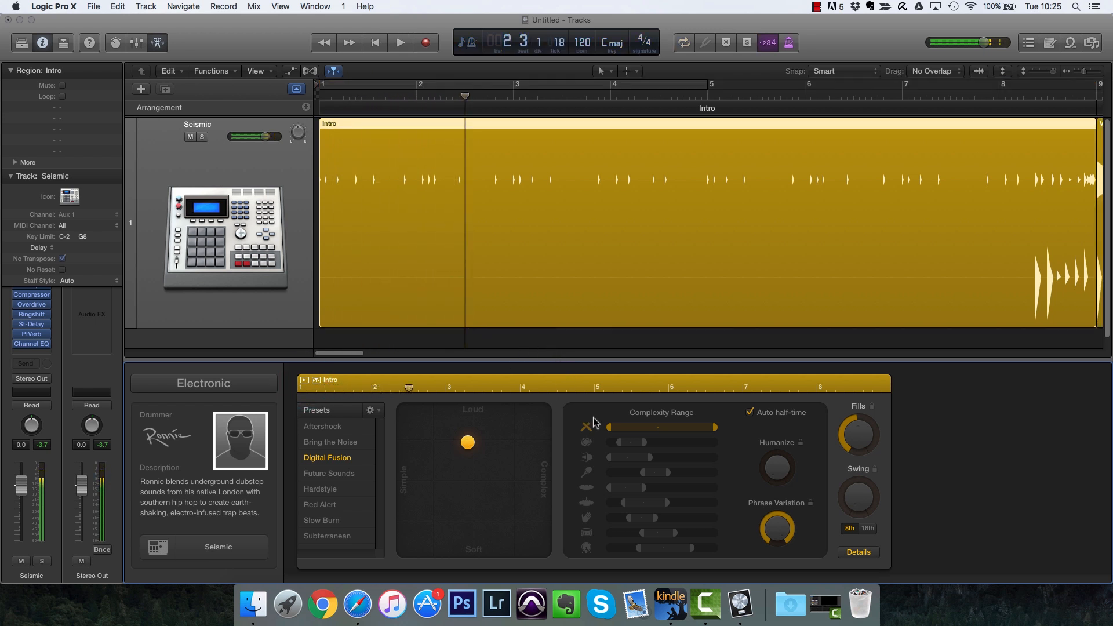
# Narrow the sticks' Complexity Range to its most complex end and play the Intro region briefly.
pyautogui.moveTo(643, 430); pyautogui.dragTo(709, 430)
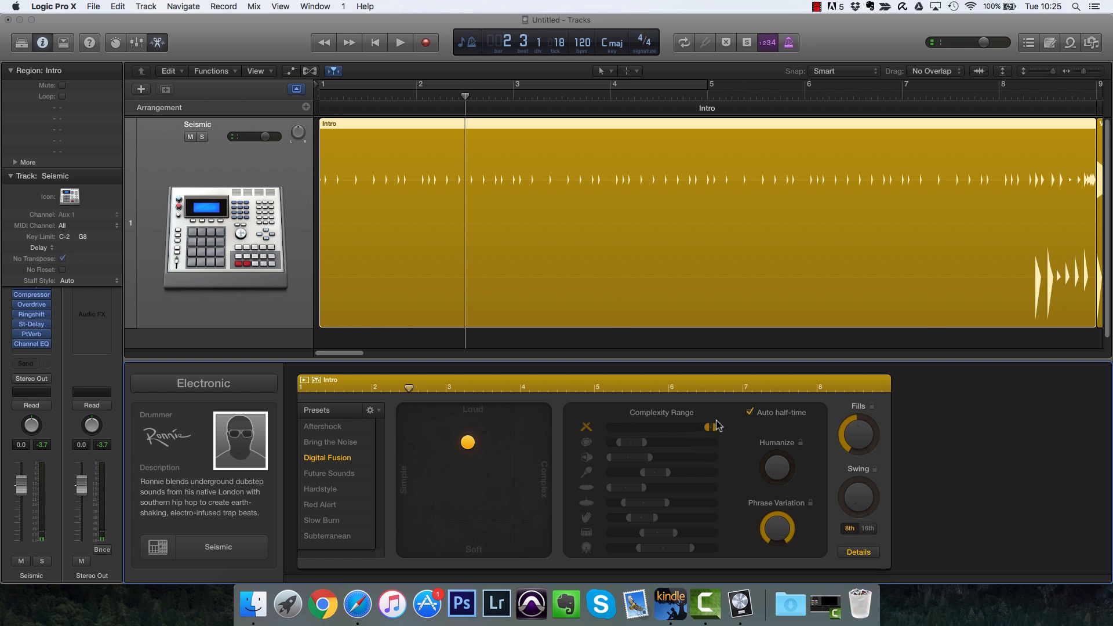
pyautogui.press('space')
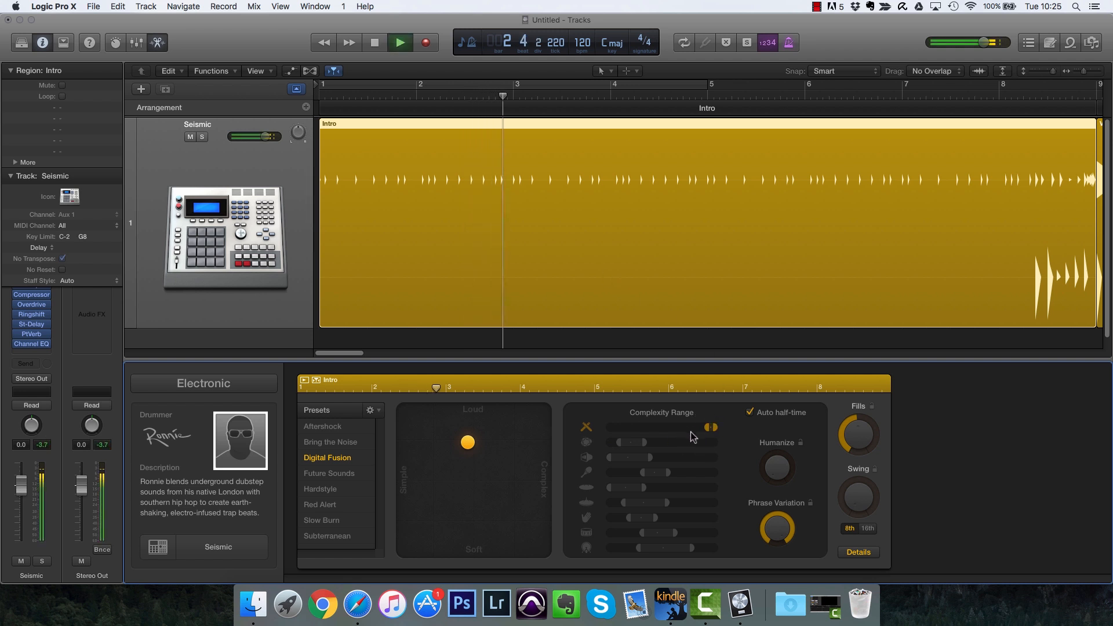
pyautogui.press('space')
# Shift the sticks' Complexity Range to its simplest end and audition the Intro region from near its beginning.
pyautogui.moveTo(706, 431); pyautogui.dragTo(610, 429)
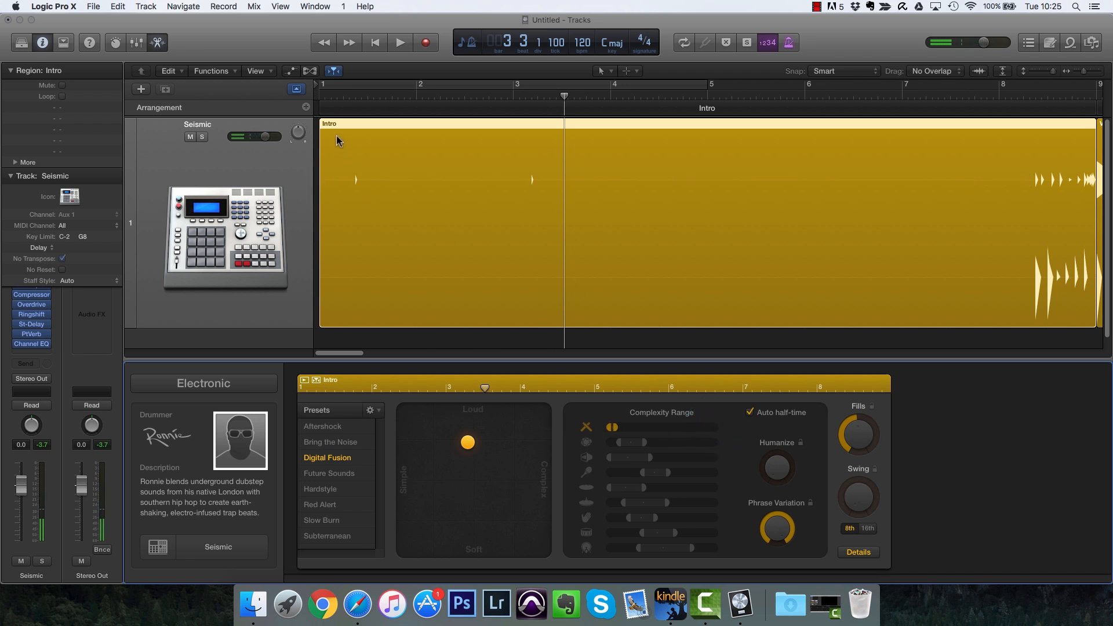
pyautogui.click(338, 105)
pyautogui.doubleClick(339, 98)
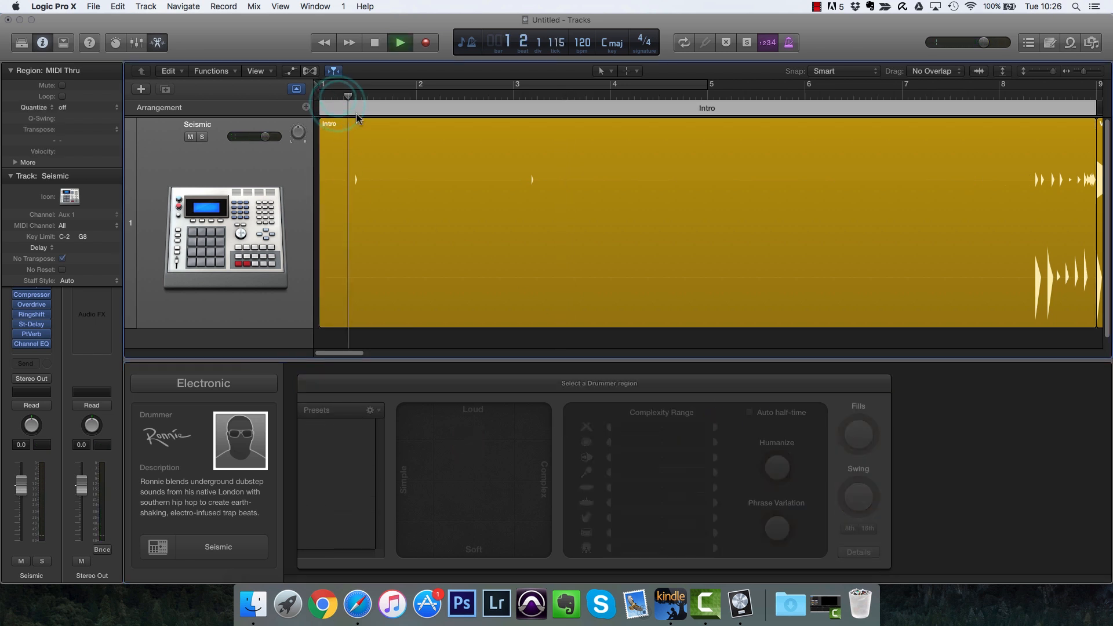
pyautogui.press('space')
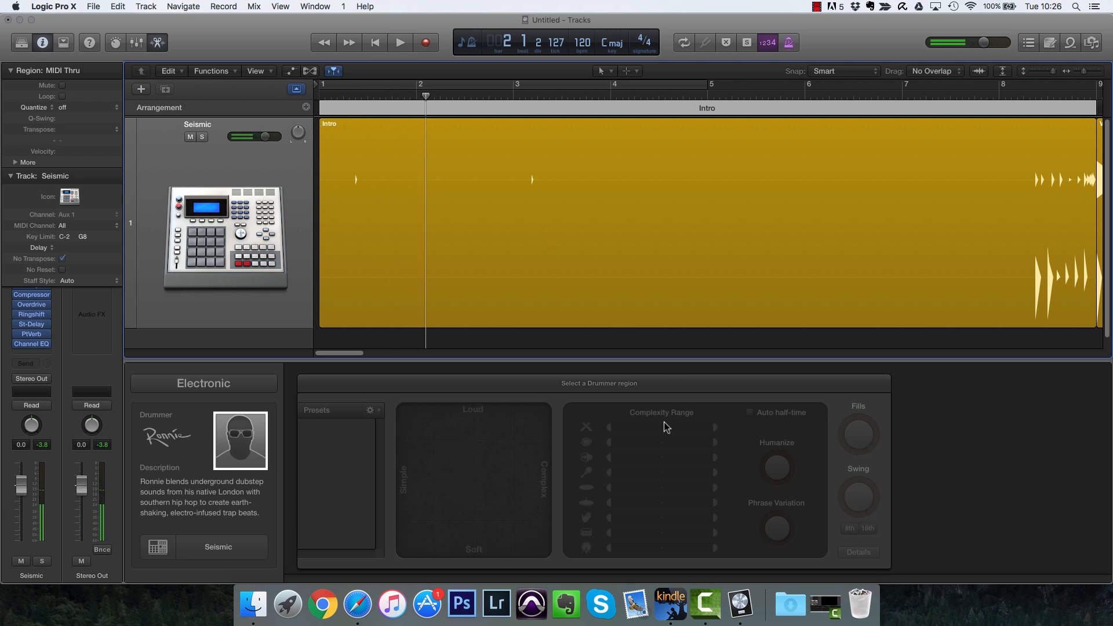
pyautogui.click(385, 216)
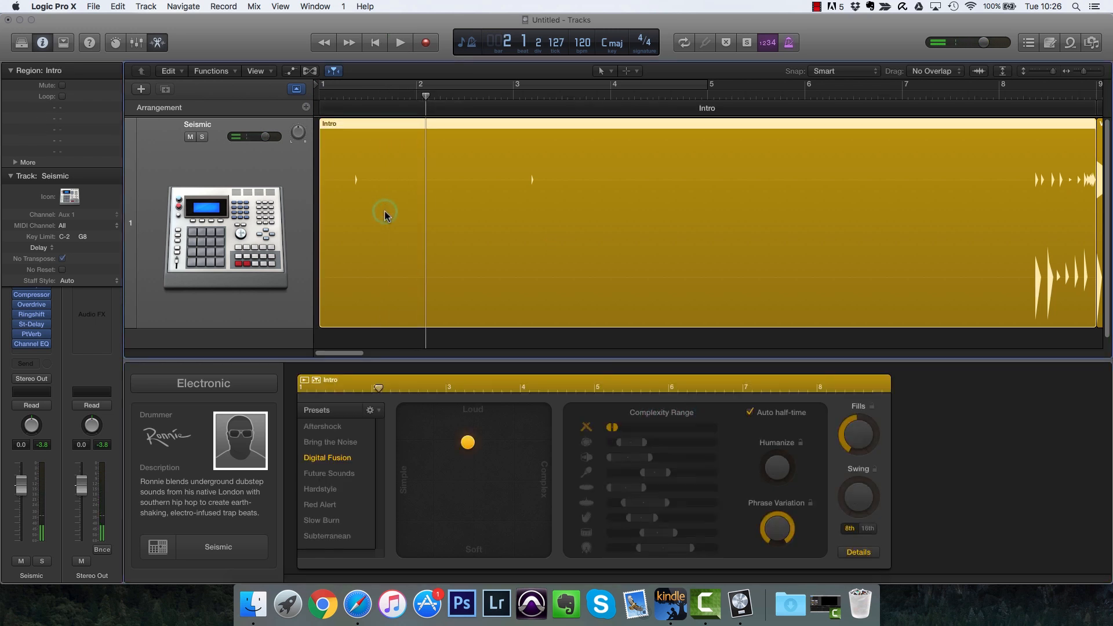
# Widen the sticks' Complexity Range to its full extent and audition the Intro with Phrase Variation at minimum and at maximum.
pyautogui.click(619, 432)
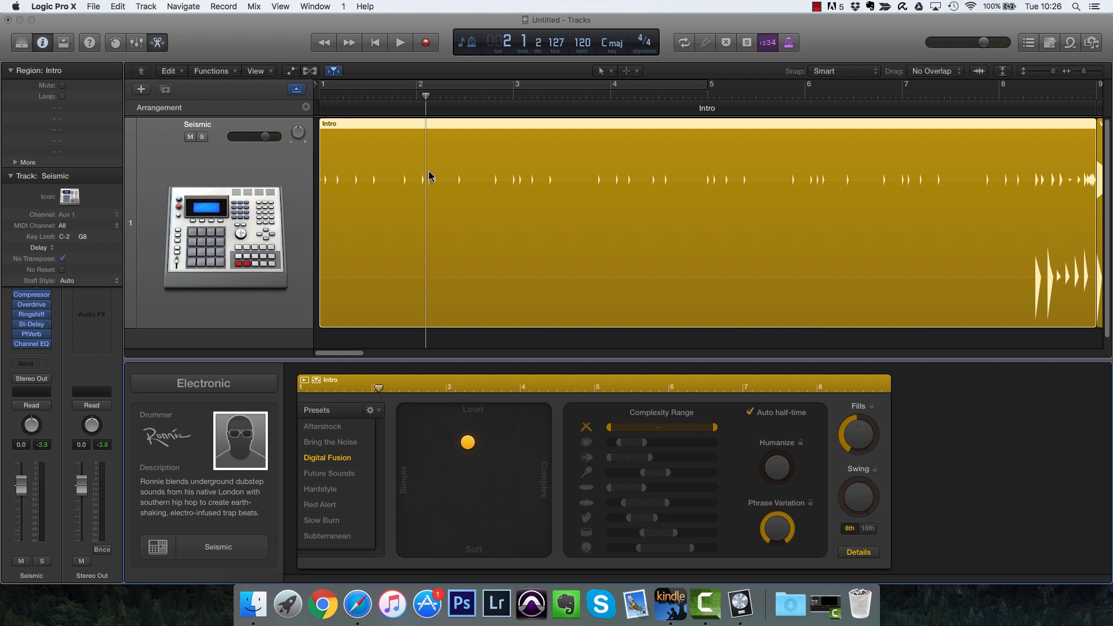
pyautogui.moveTo(781, 548)
pyautogui.mouseDown()
pyautogui.moveTo(780, 560)
pyautogui.moveTo(777, 538)
pyautogui.moveTo(776, 558)
pyautogui.mouseUp()
pyautogui.click(778, 528)
pyautogui.click(305, 382)
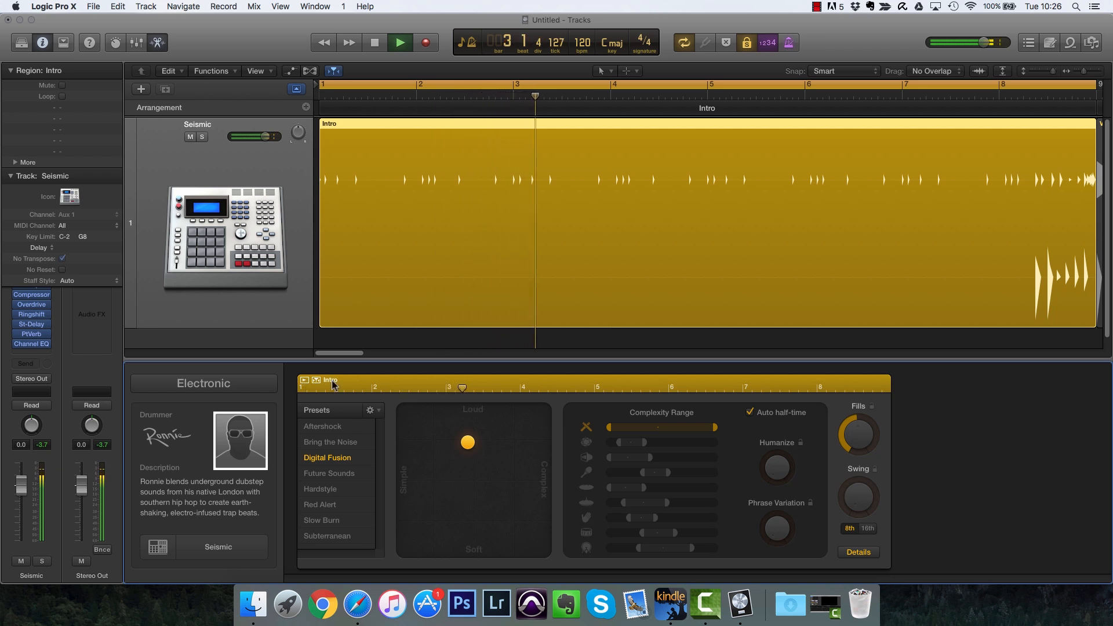
pyautogui.click(305, 382)
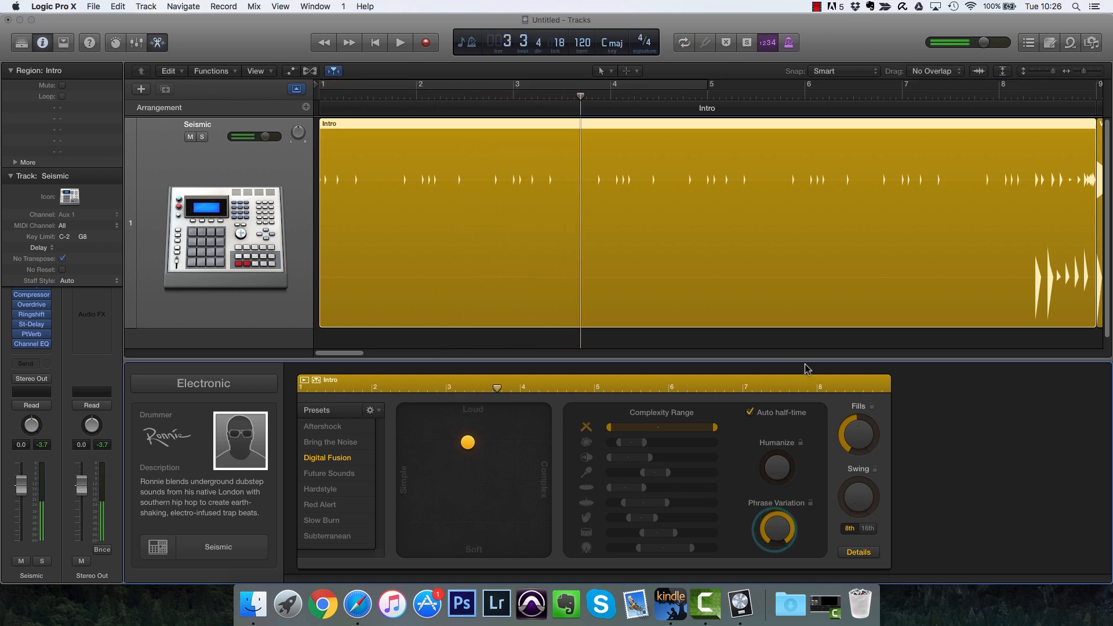
pyautogui.click(305, 382)
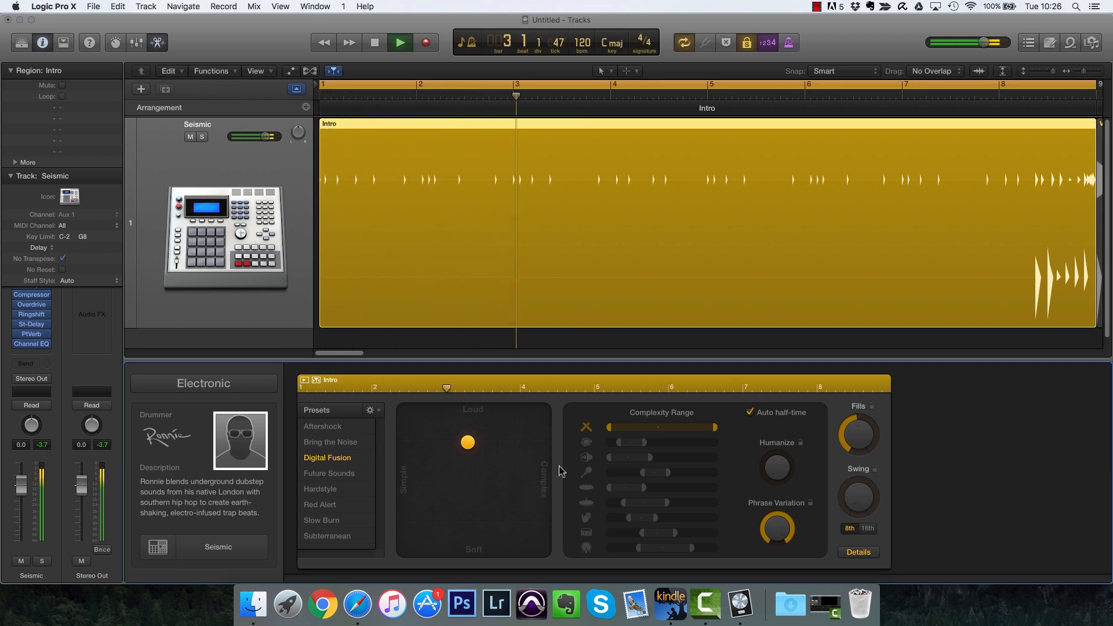
pyautogui.press('space')
# Load the Future Sounds preset and audition the Intro with Phrase Variation at maximum and at minimum.
pyautogui.click(354, 473)
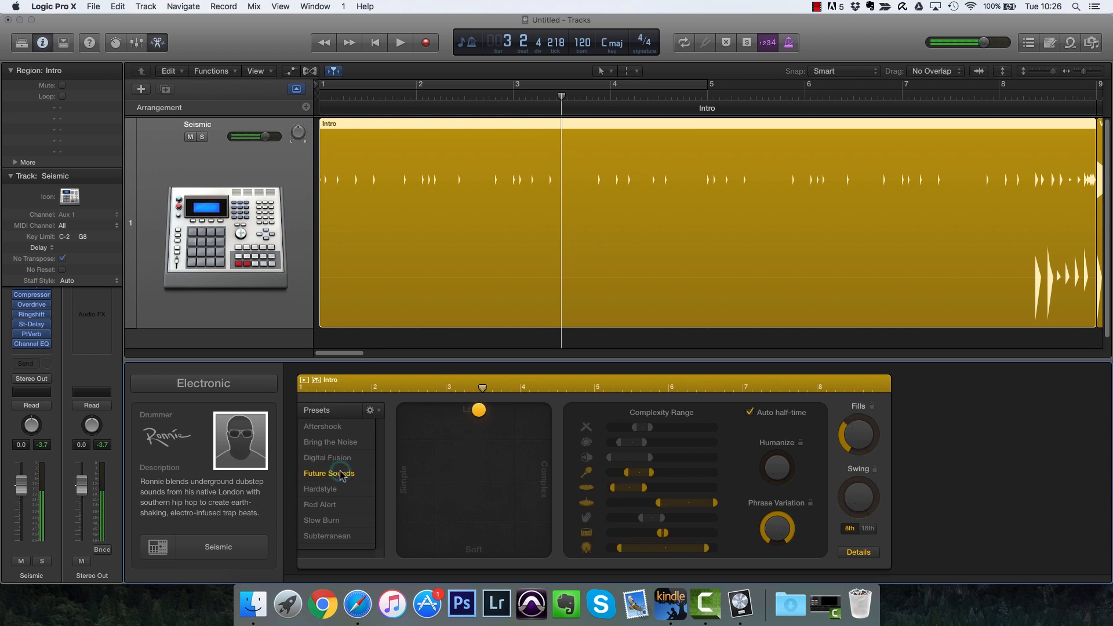
pyautogui.press('space')
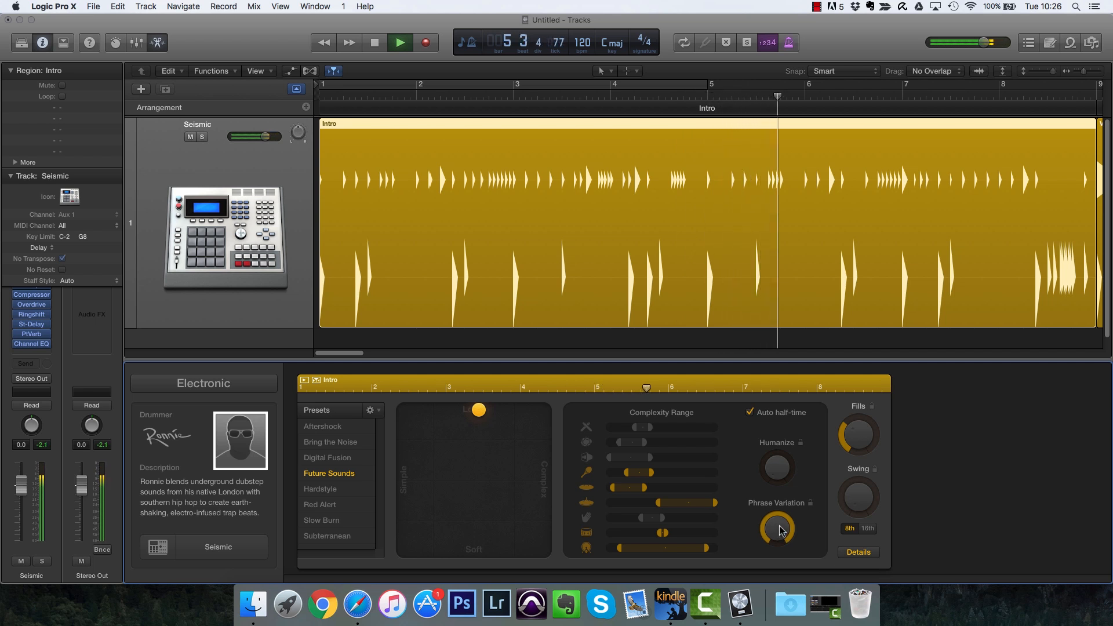
pyautogui.press('space')
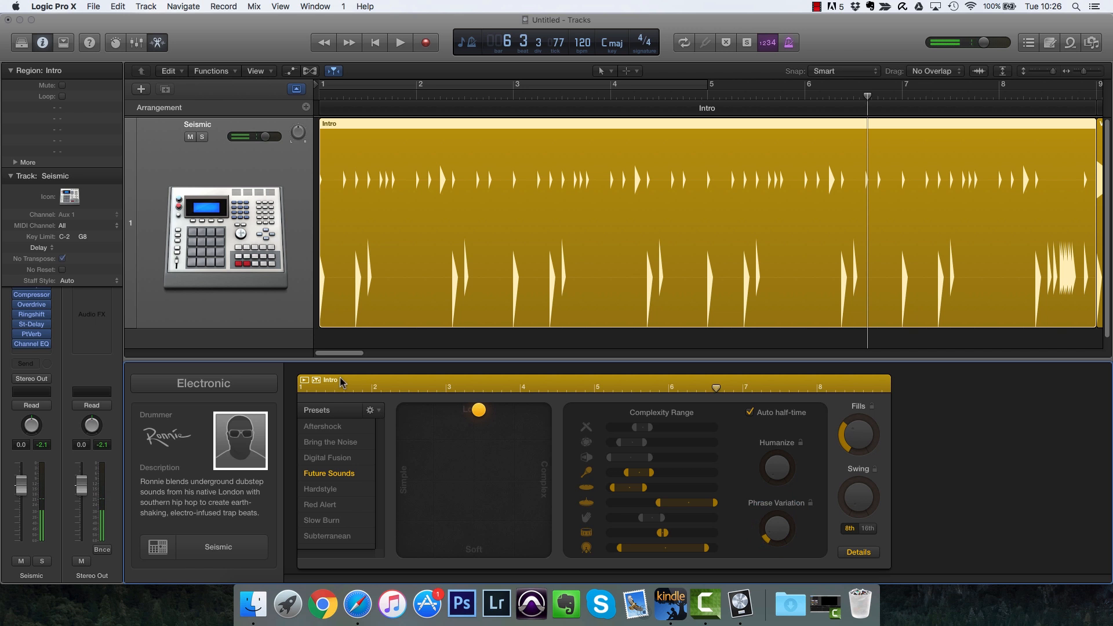
pyautogui.click(305, 381)
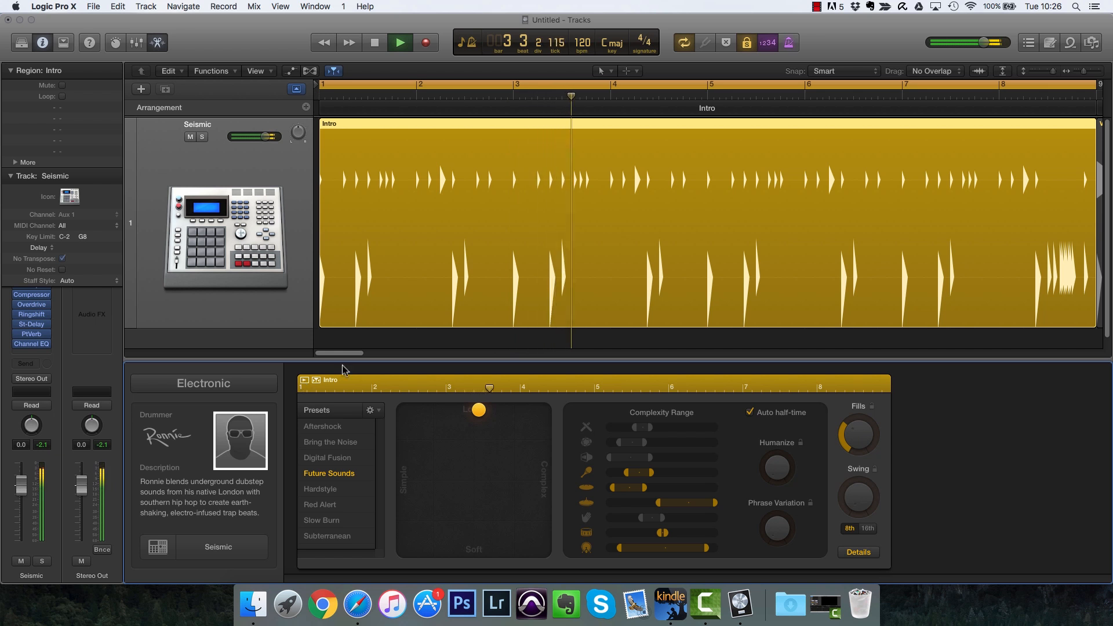
pyautogui.click(304, 382)
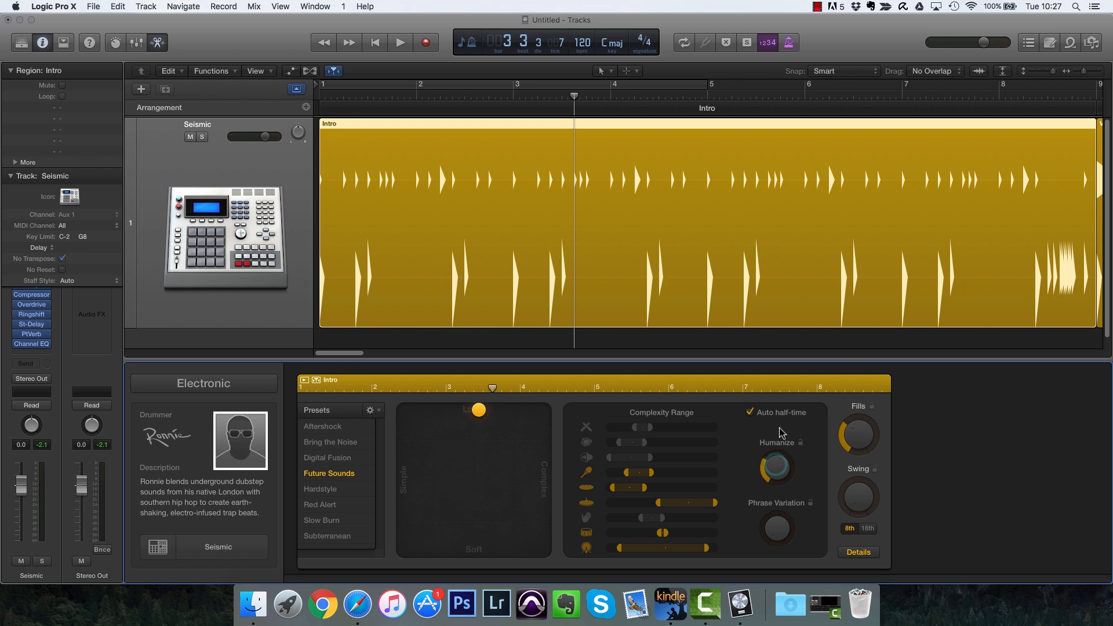
# Raise Humanize to its maximum and audition the Intro region.
pyautogui.moveTo(780, 475)
pyautogui.mouseDown()
pyautogui.moveTo(782, 460)
pyautogui.moveTo(780, 472)
pyautogui.mouseUp()
pyautogui.moveTo(780, 474); pyautogui.dragTo(787, 349)
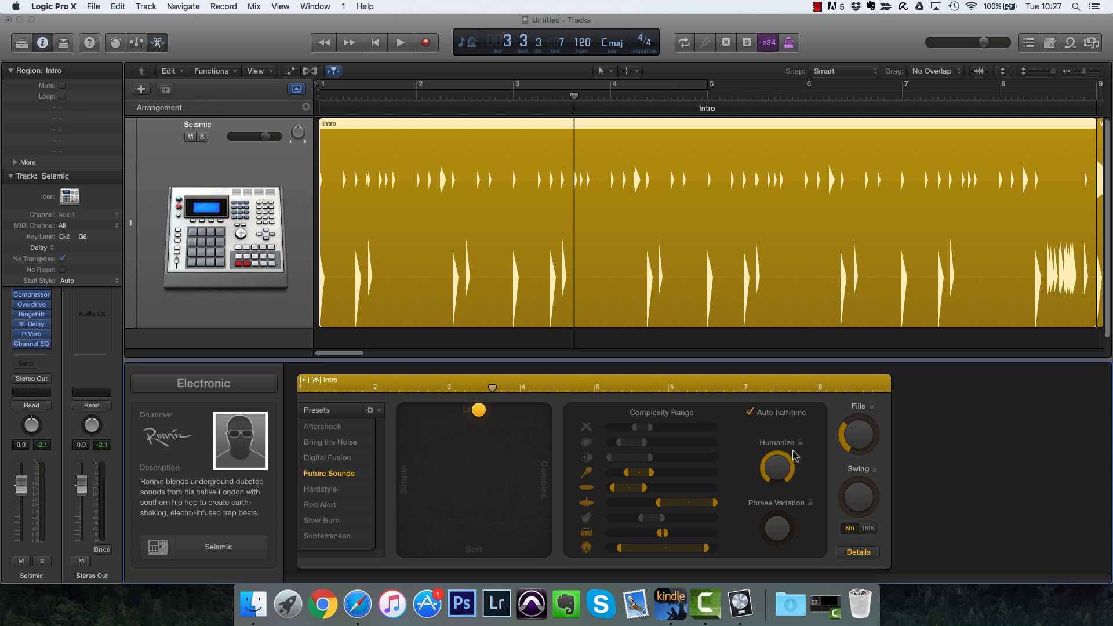
pyautogui.click(304, 381)
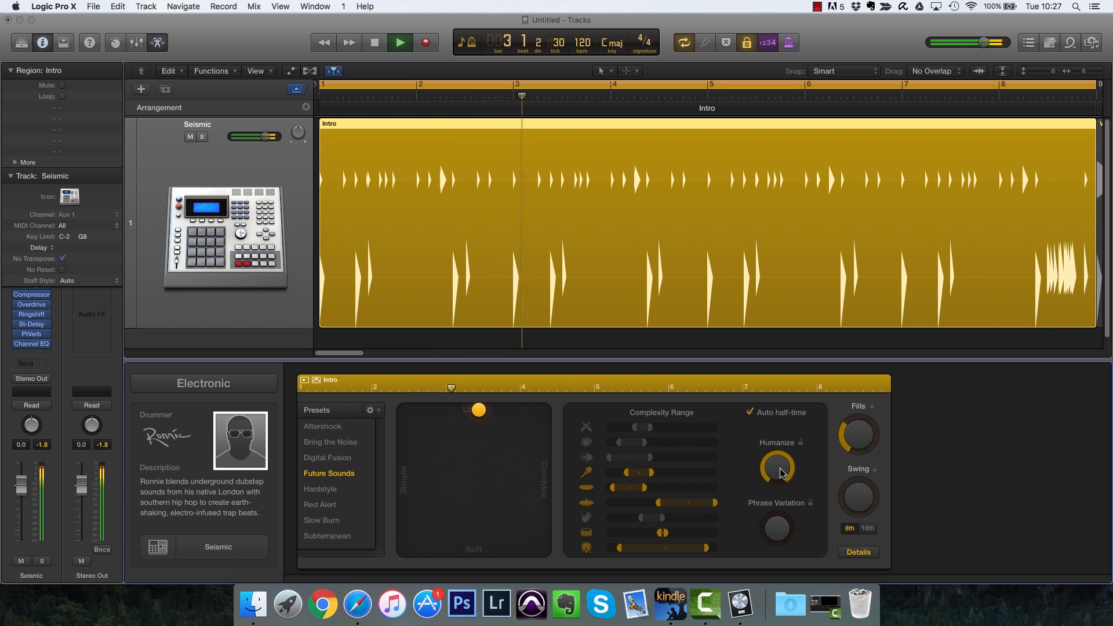
pyautogui.press('space')
# Reduce Humanize to about half and play the Intro region again.
pyautogui.moveTo(779, 530); pyautogui.dragTo(780, 530)
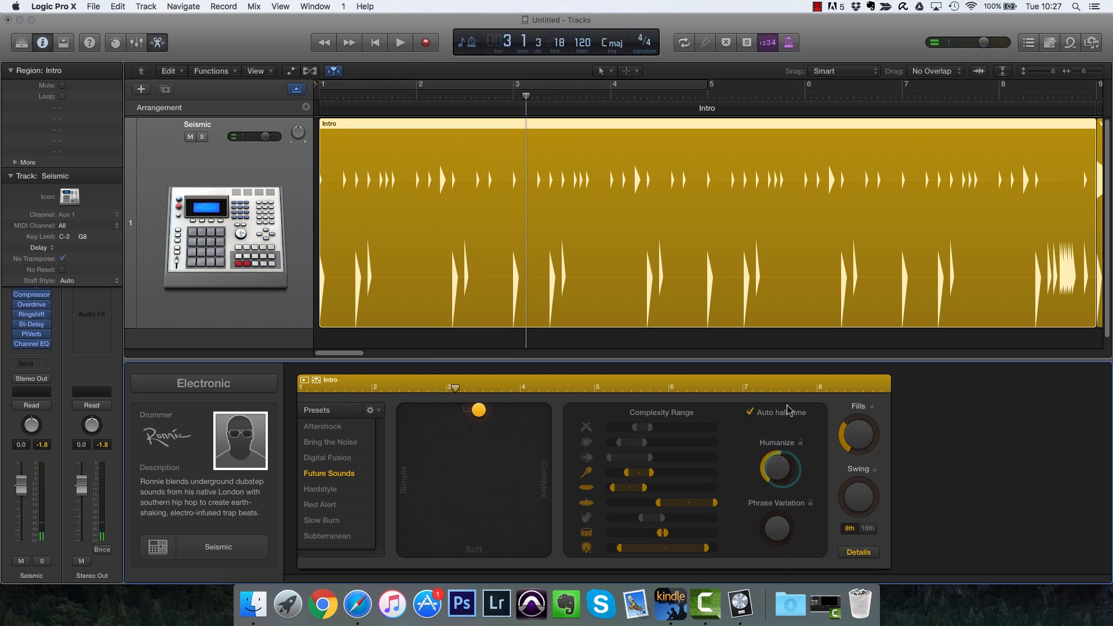
pyautogui.press('space')
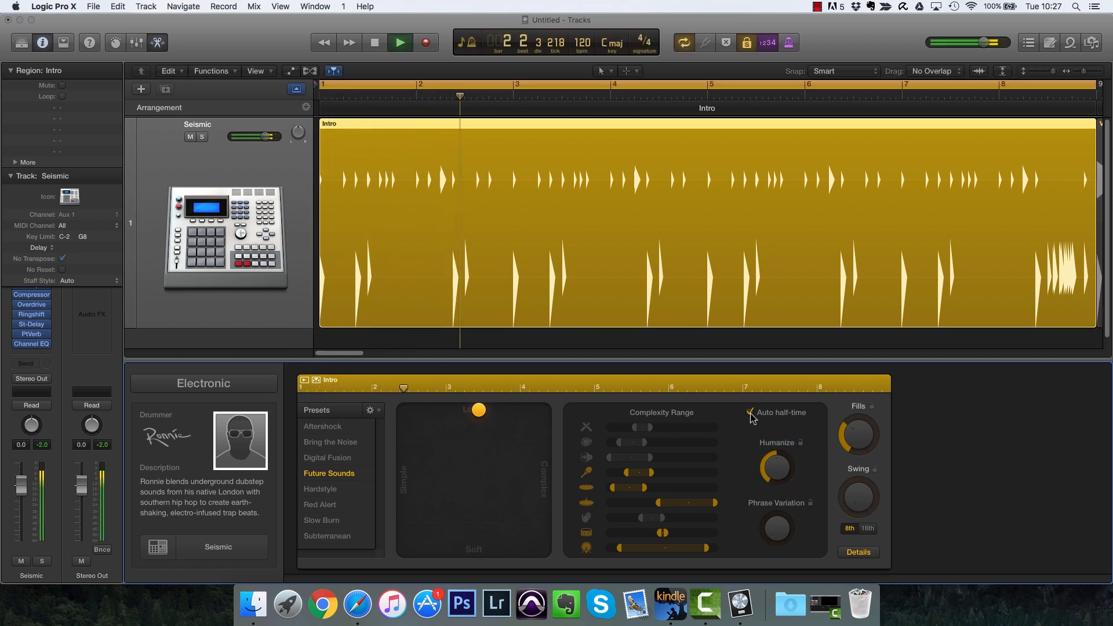
pyautogui.press('space')
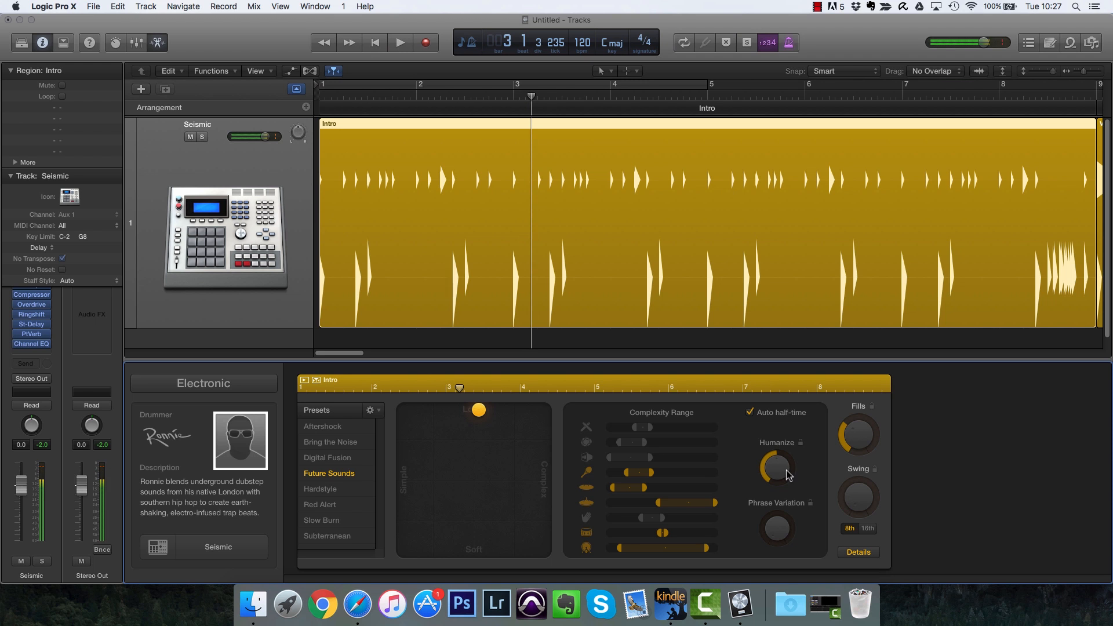
# Add a small amount of Swing to the Intro region and switch off Auto half-time.
pyautogui.click(859, 501)
pyautogui.moveTo(861, 503)
pyautogui.mouseDown()
pyautogui.moveTo(863, 486)
pyautogui.moveTo(862, 516)
pyautogui.mouseUp()
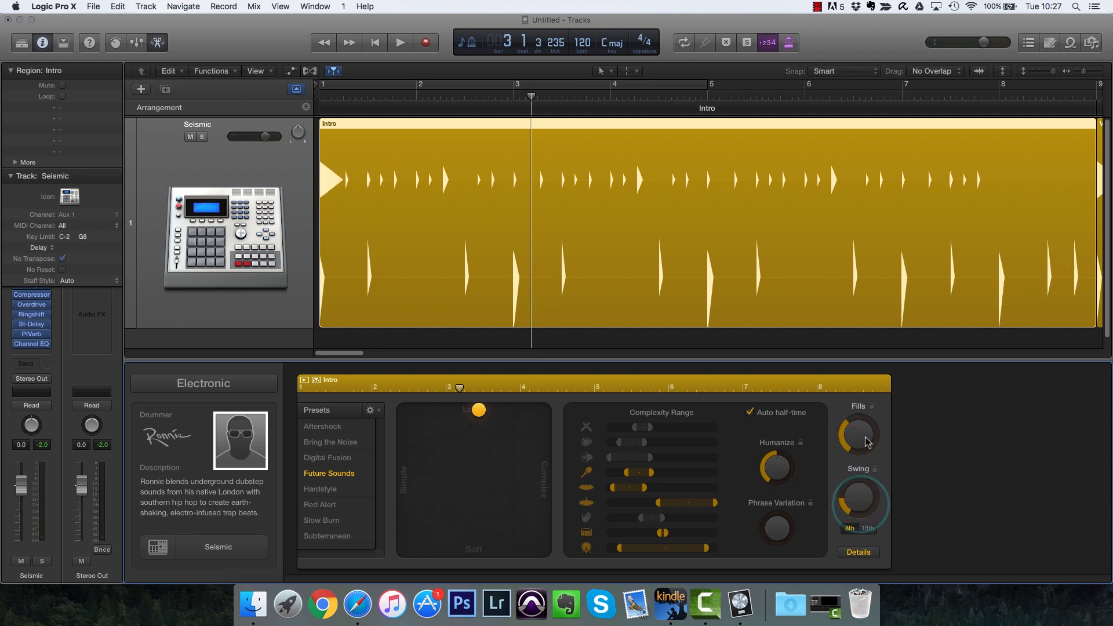
pyautogui.click(751, 414)
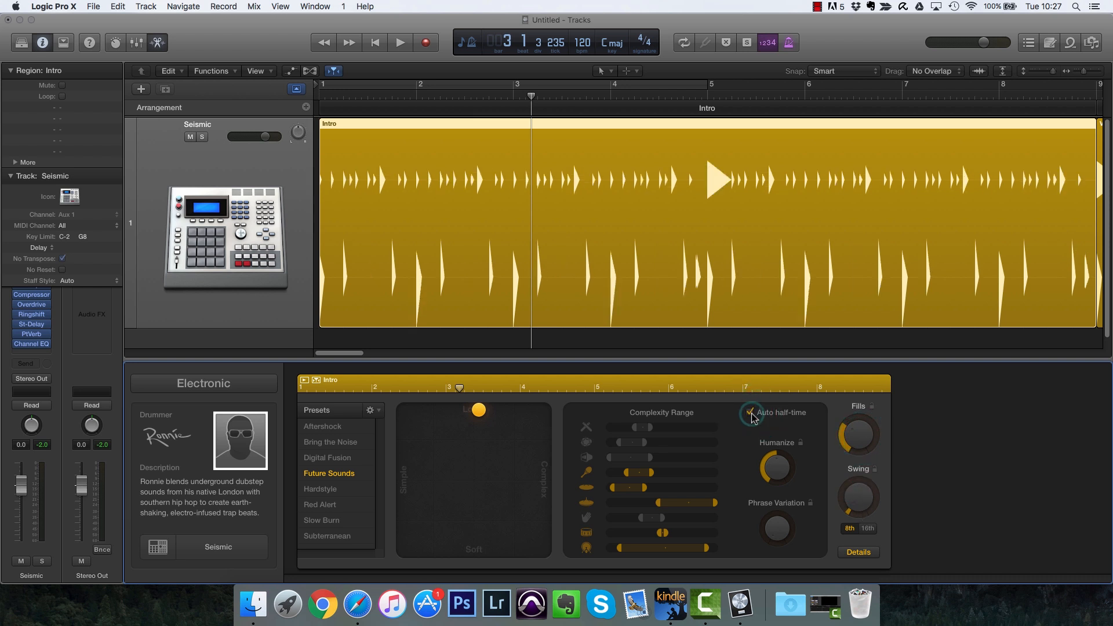
pyautogui.click(751, 413)
# Set the project tempo to 140 and play the Intro from the start of the project.
pyautogui.doubleClick(581, 43)
pyautogui.write('140')
pyautogui.press('Return')
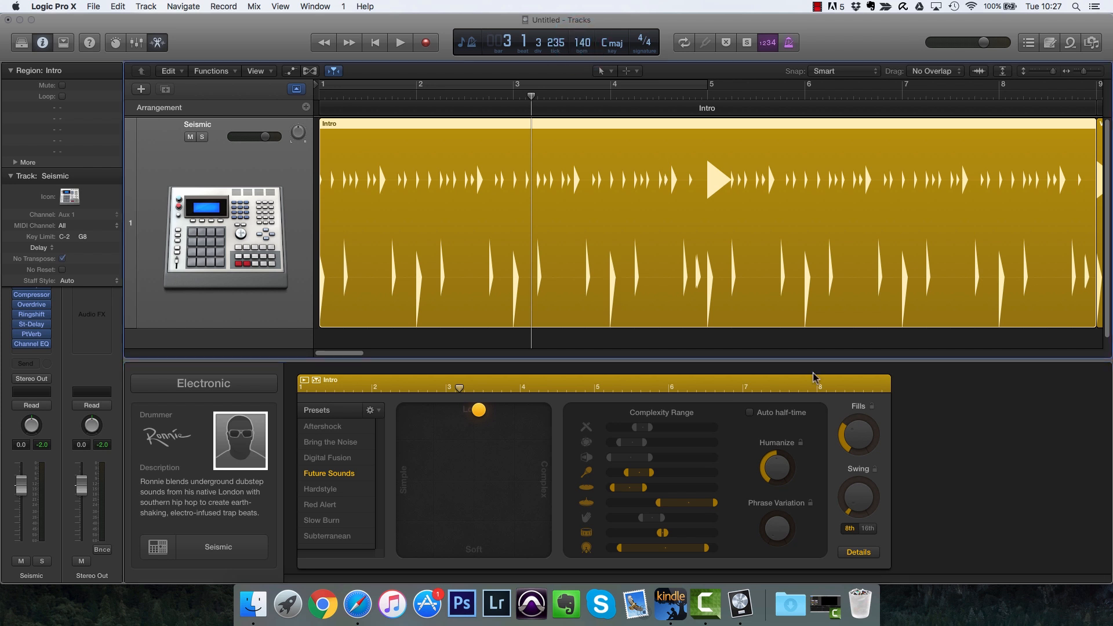
pyautogui.press('Return')
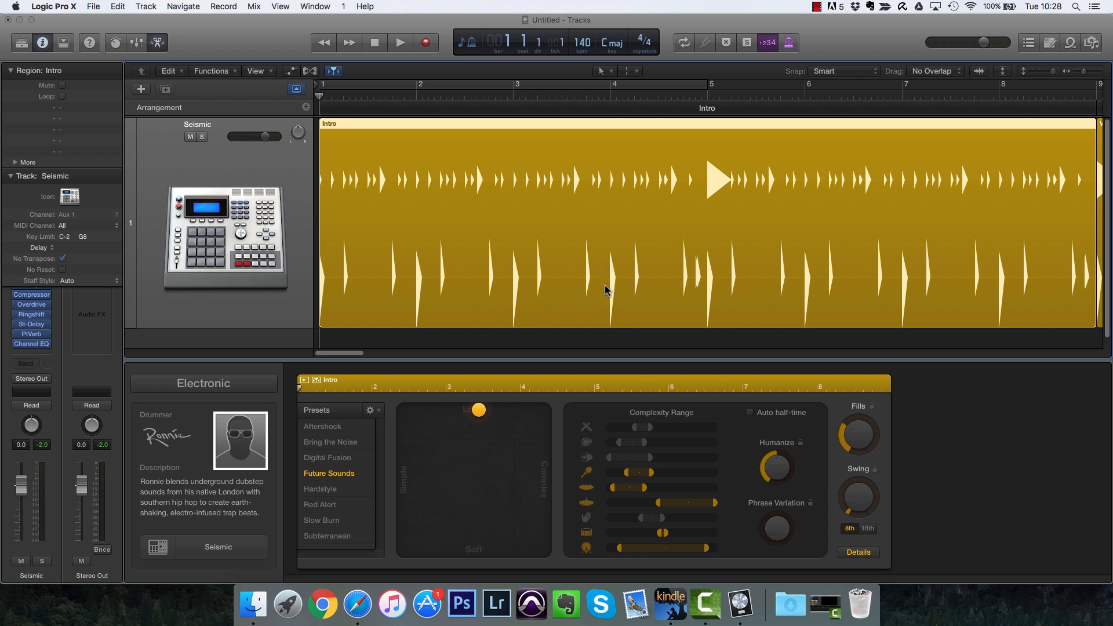
pyautogui.press('space')
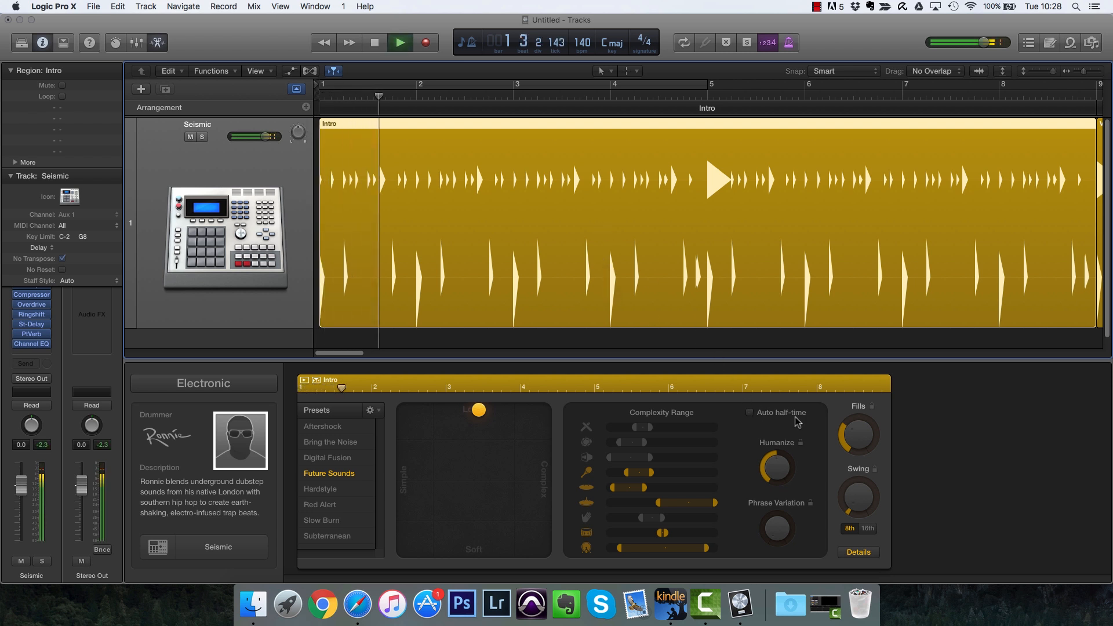
# Turn Auto half-time back on and audition the Intro's half-time groove.
pyautogui.press('space')
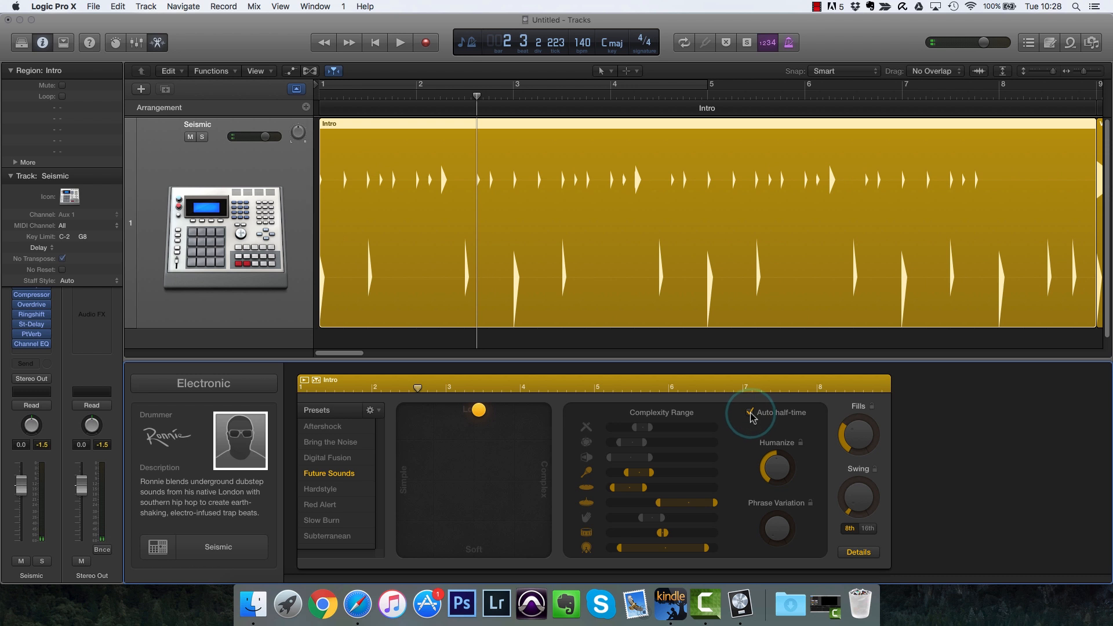
pyautogui.press('space')
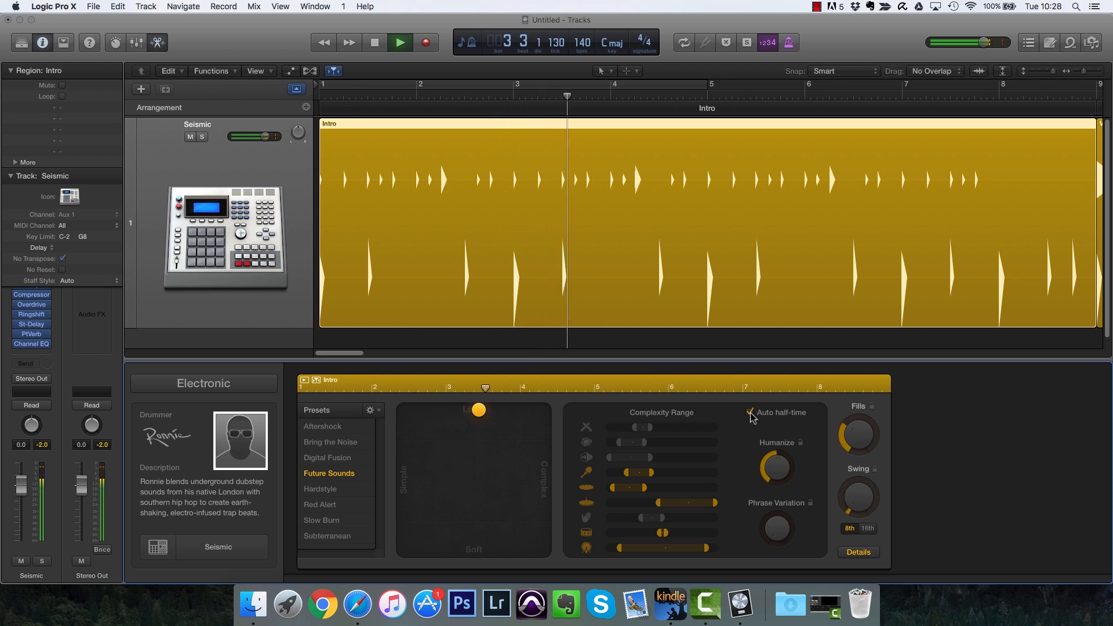
pyautogui.press('space')
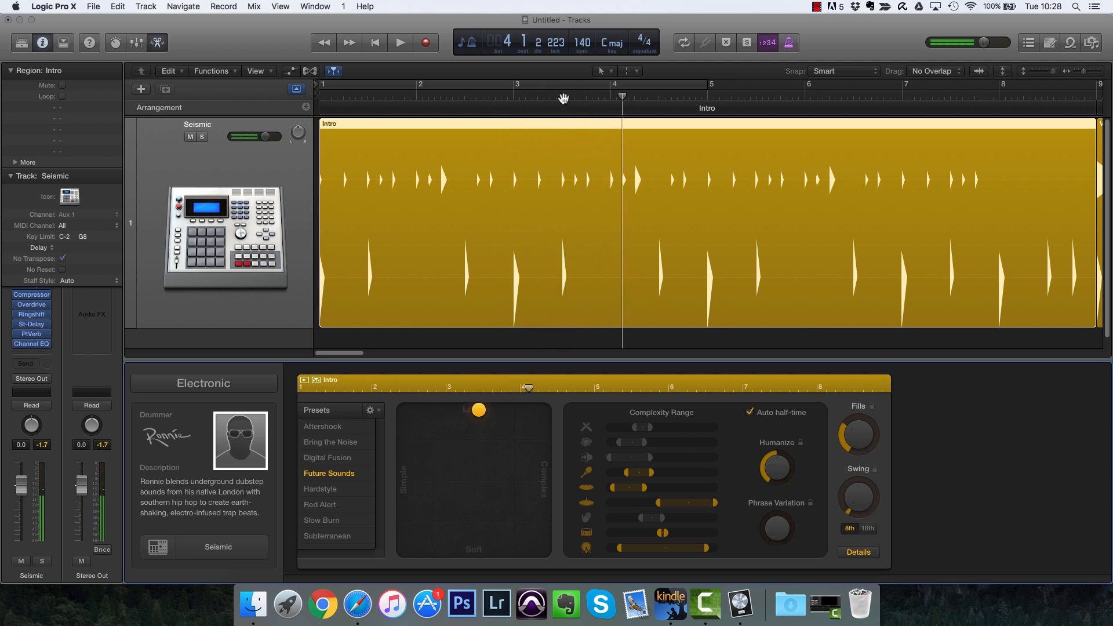
# Set the project tempo to 190 and load the Hardstyle preset for the Intro region.
pyautogui.write('190')
pyautogui.press('Return')
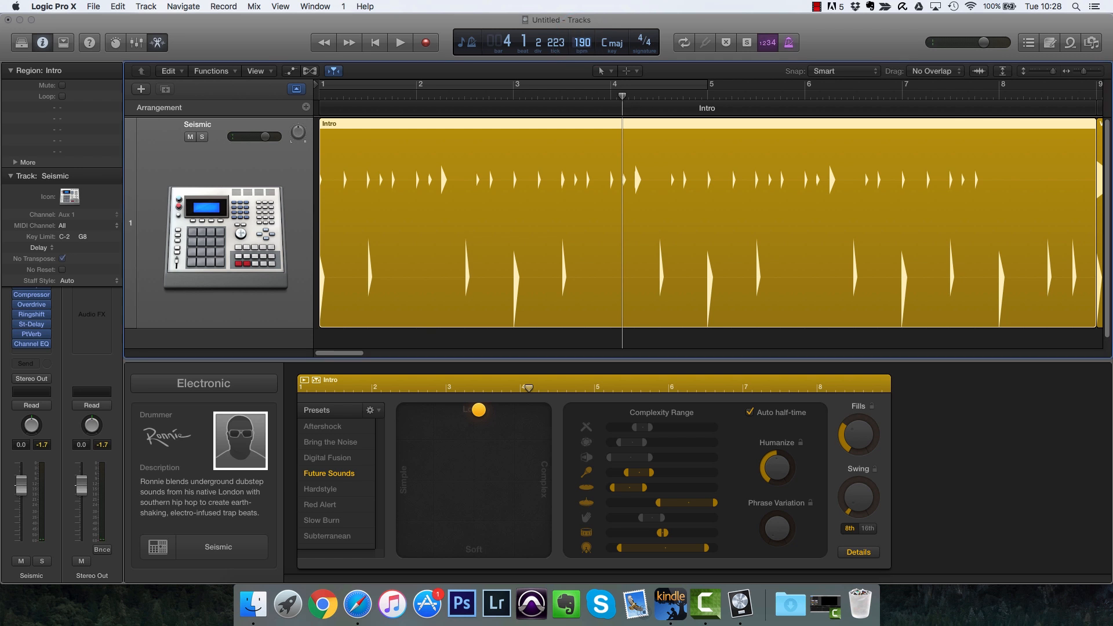
pyautogui.click(319, 490)
# Audition the Hardstyle pattern from the start of the project and switch off Auto half-time.
pyautogui.press('Return')
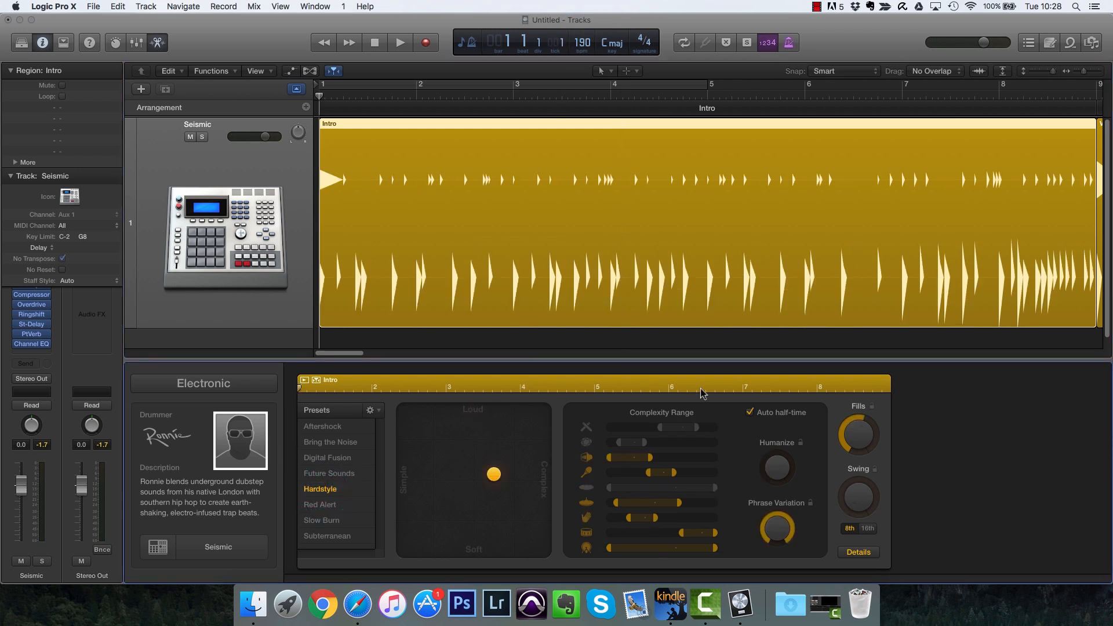
pyautogui.press('space')
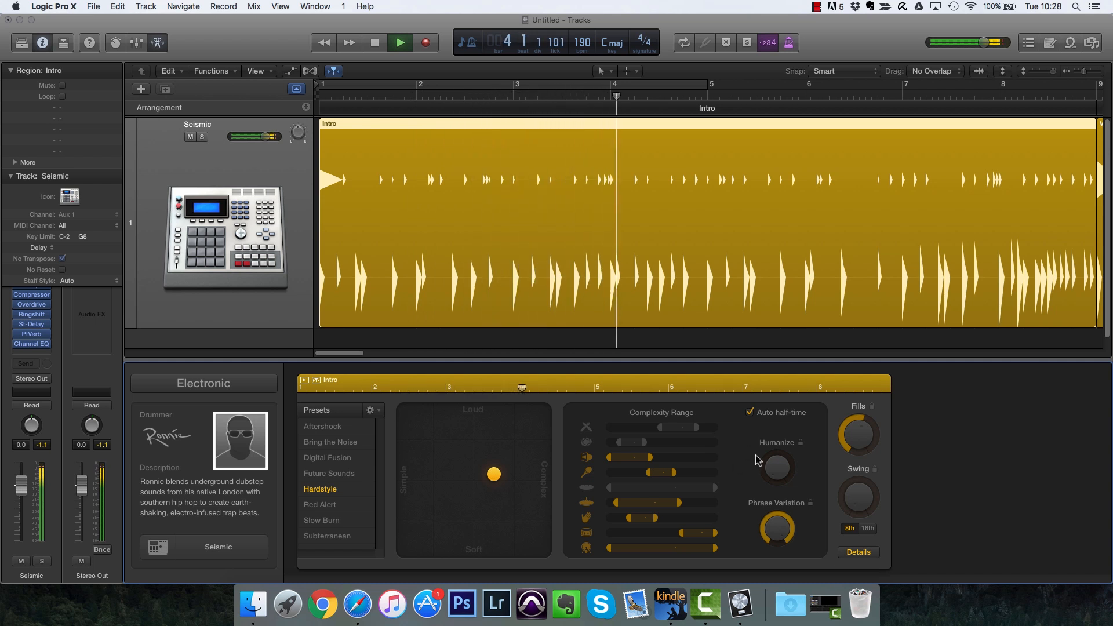
pyautogui.press('space')
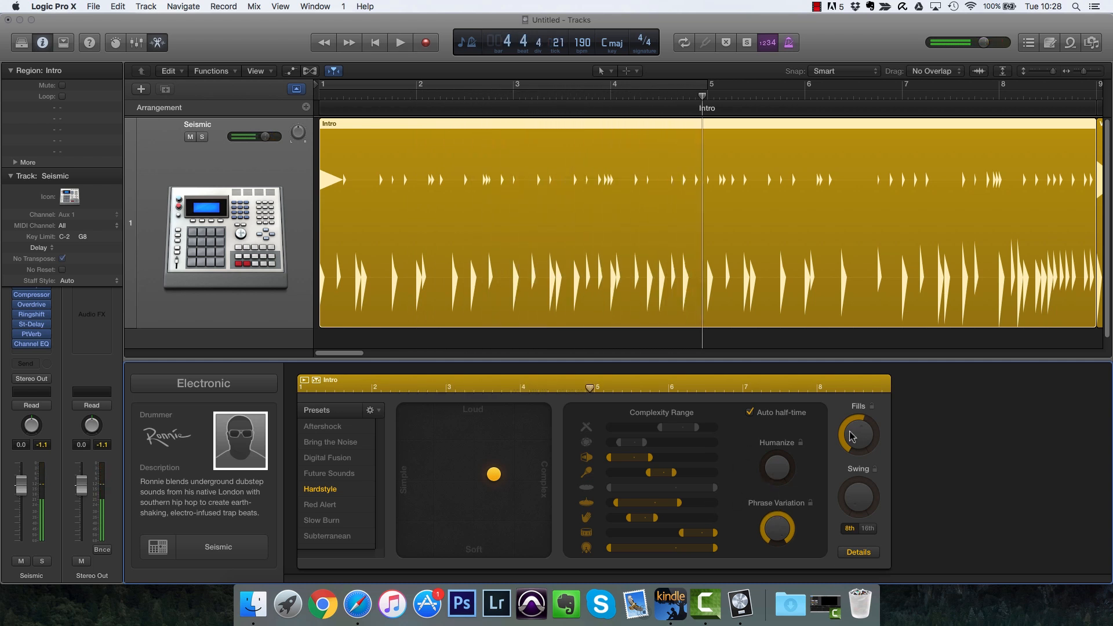
pyautogui.click(751, 414)
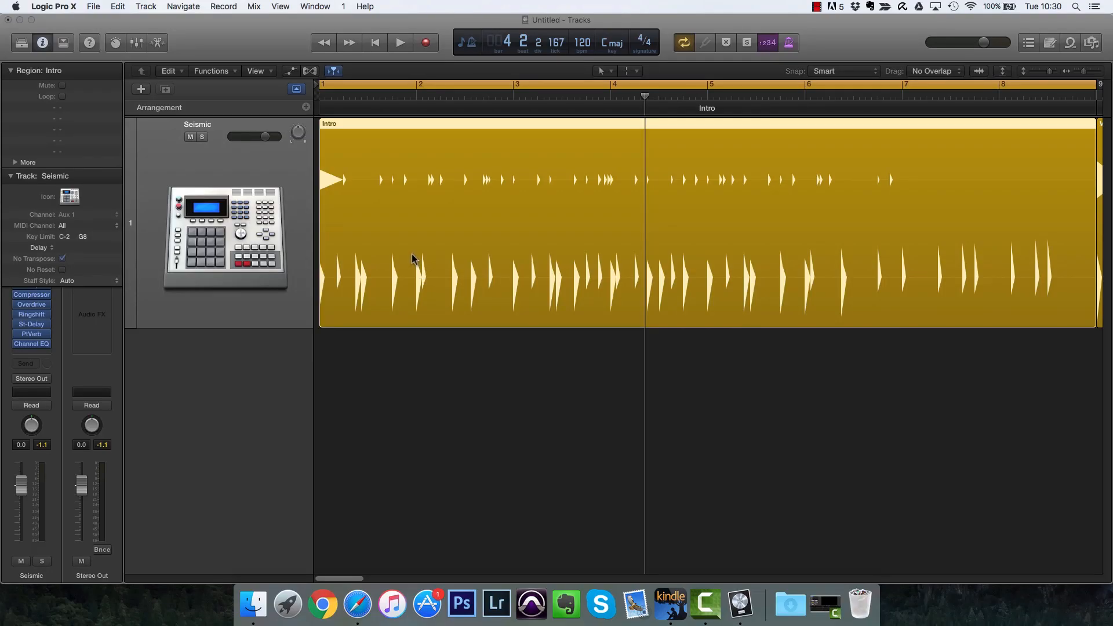
# Convert the Intro drummer region to a MIDI region.
pyautogui.rightClick(459, 244)
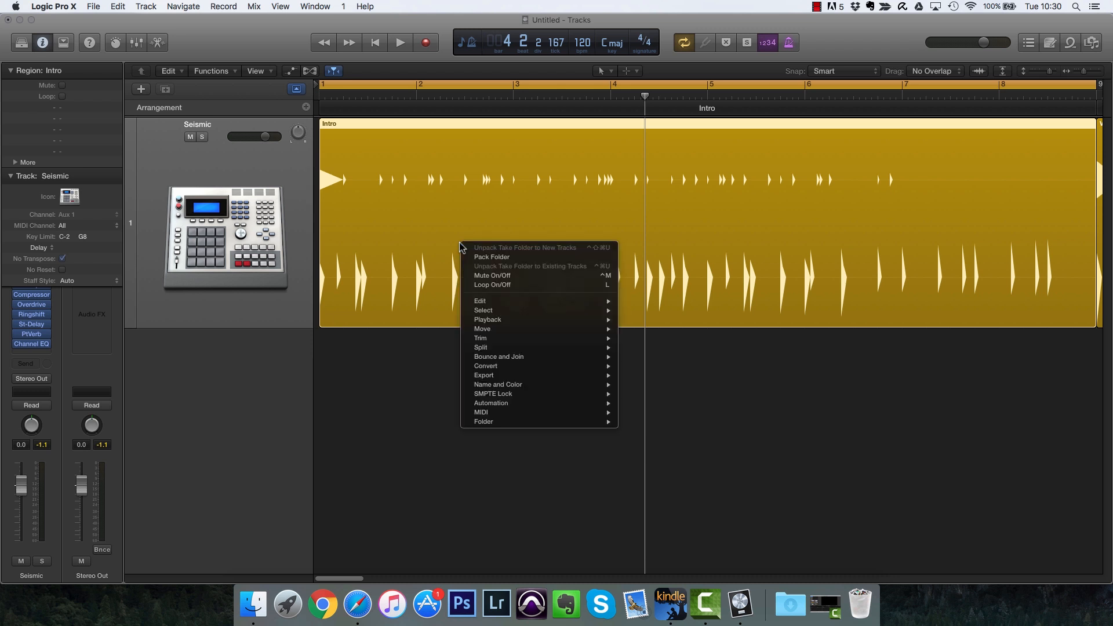
pyautogui.moveTo(490, 366)
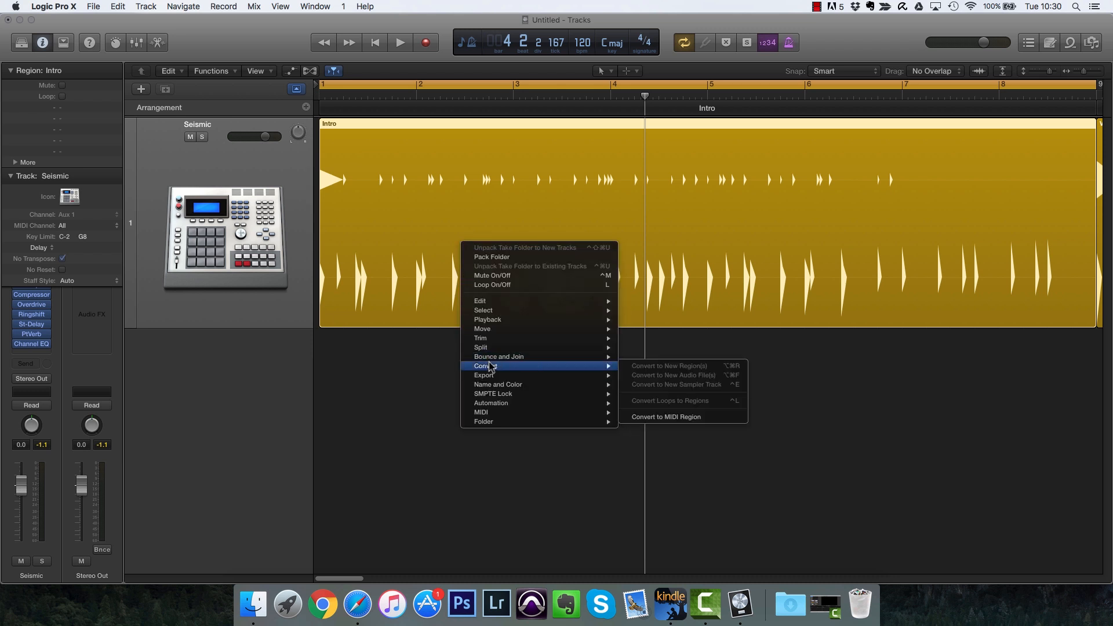
pyautogui.click(675, 420)
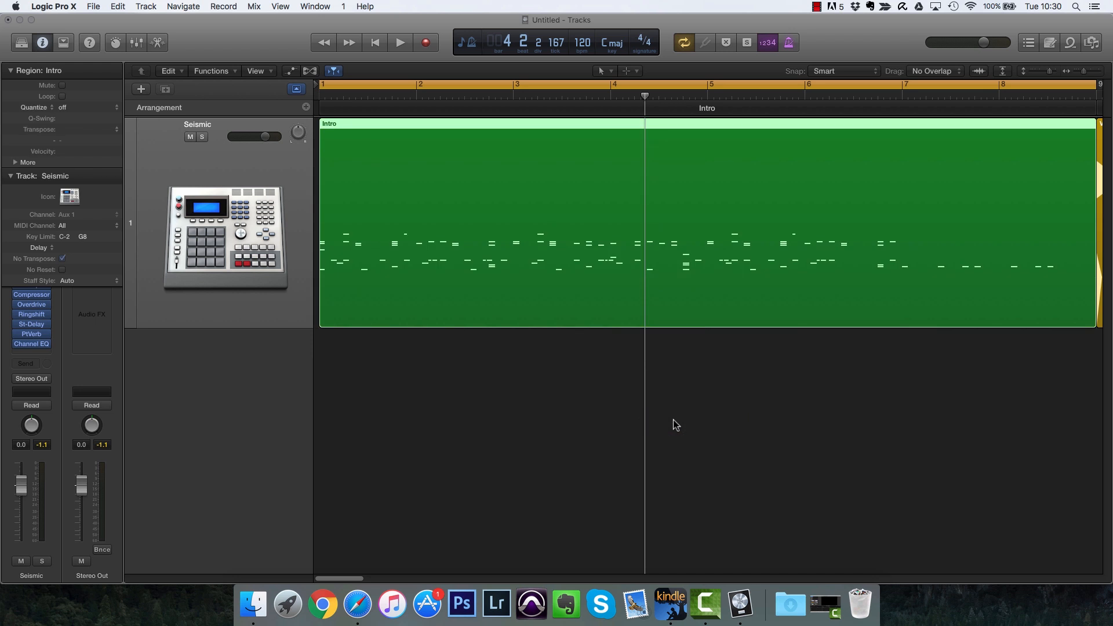
# Open the converted Intro region in an enlarged Piano Roll and play it from the start of the project.
pyautogui.press('Return')
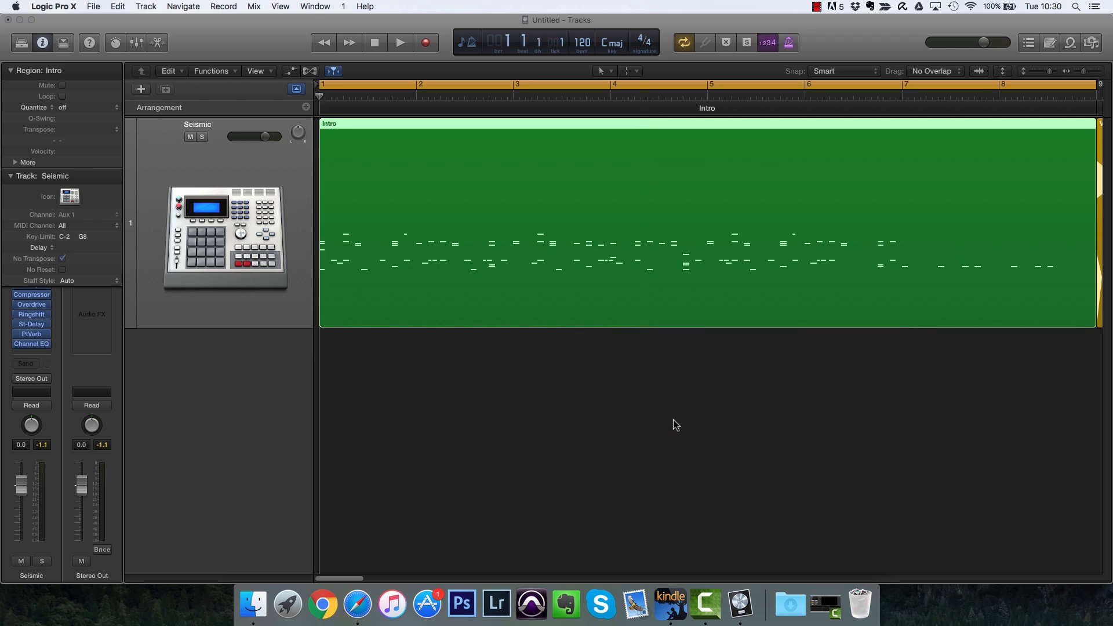
pyautogui.doubleClick(413, 258)
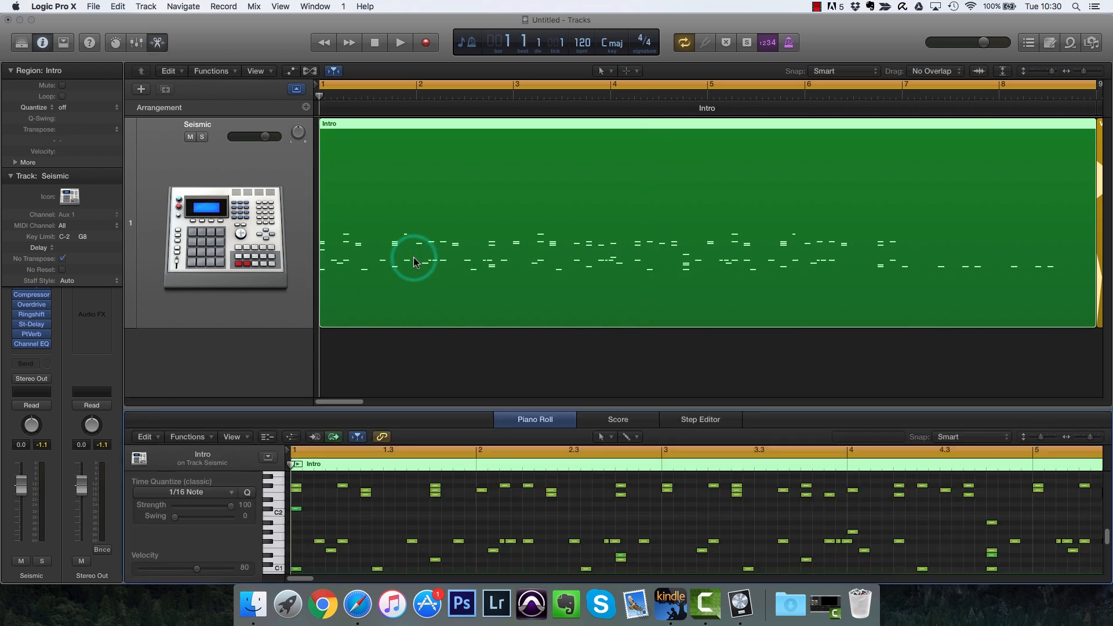
pyautogui.moveTo(478, 407); pyautogui.dragTo(476, 191)
pyautogui.press('space')
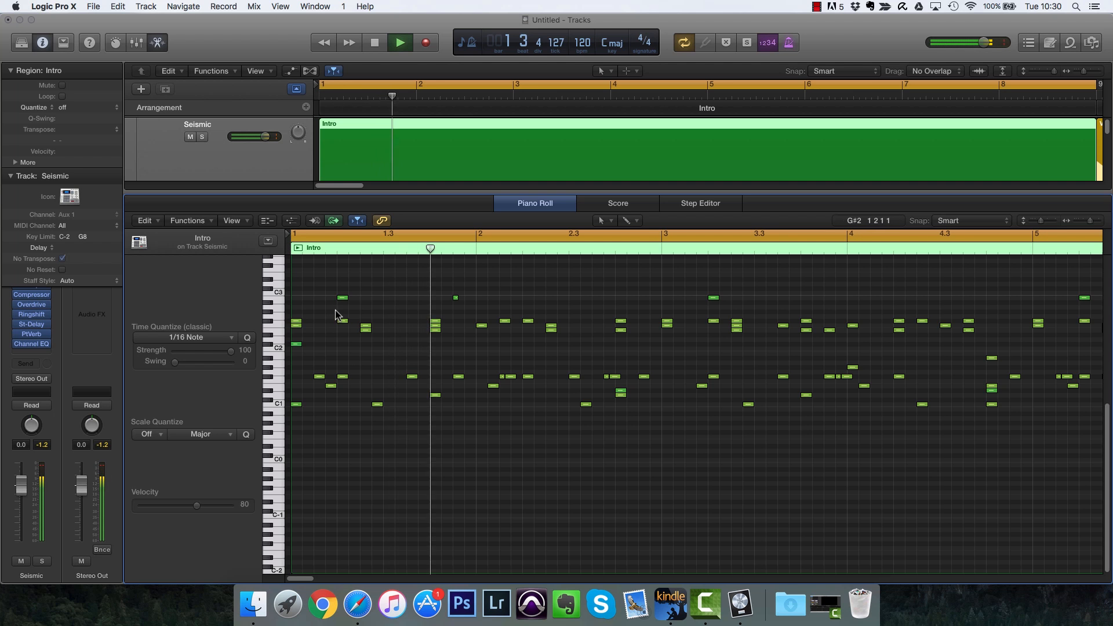
pyautogui.press('space')
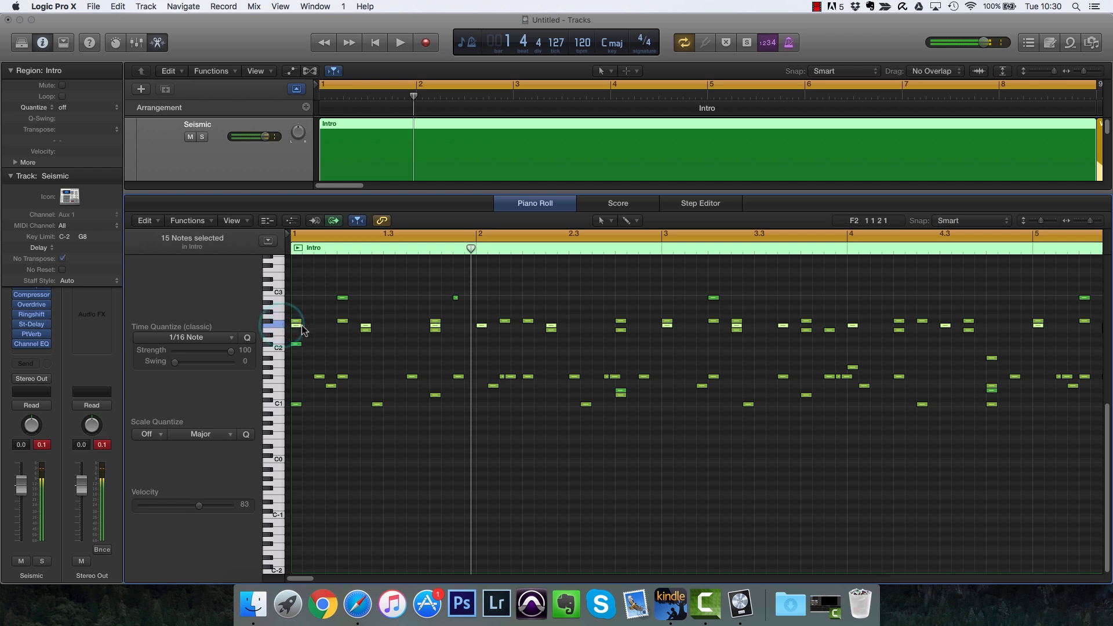
# Delete the two stacked notes just before beat 3 and the three stacked notes on beat 4 of bar 1, auditioning the edits.
pyautogui.click(367, 327)
pyautogui.press('BackSpace')
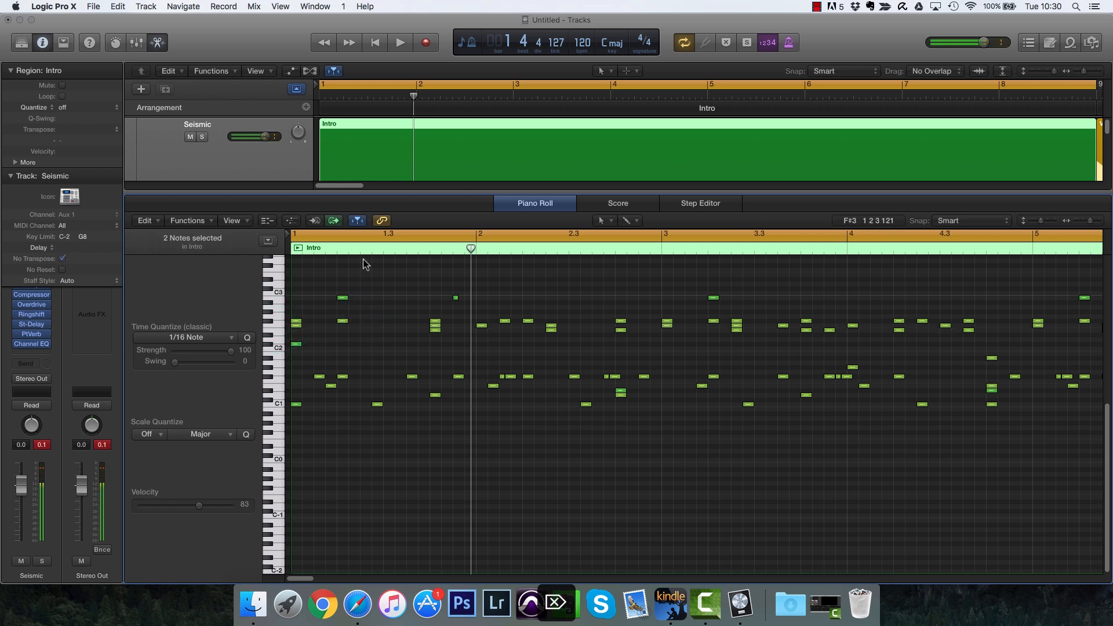
pyautogui.press('space')
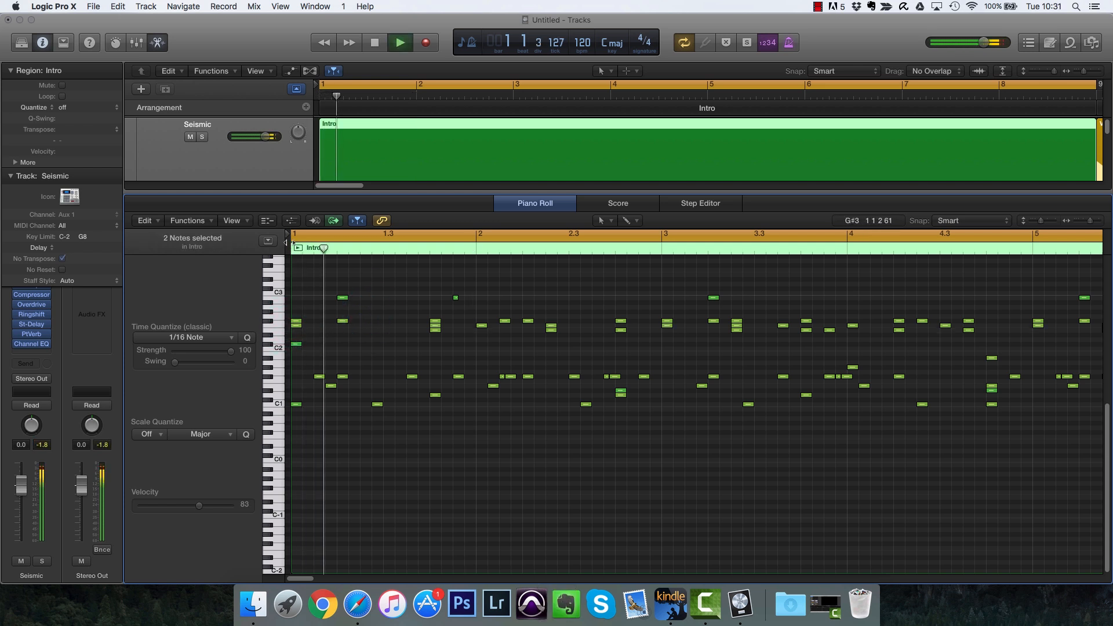
pyautogui.moveTo(428, 313); pyautogui.dragTo(442, 342)
pyautogui.press('BackSpace')
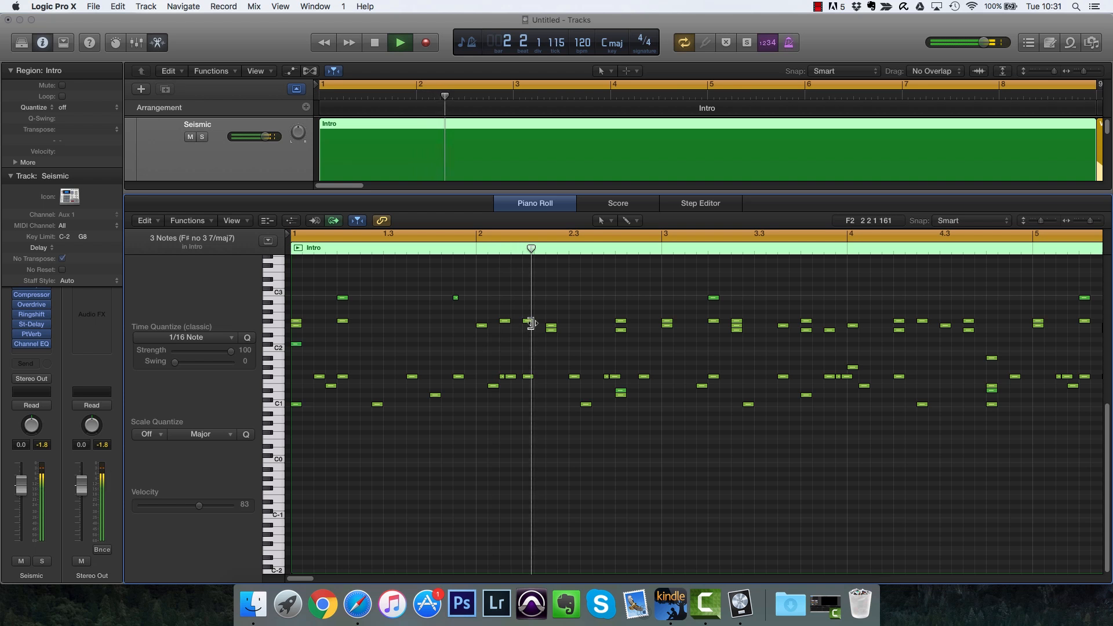
pyautogui.press('space')
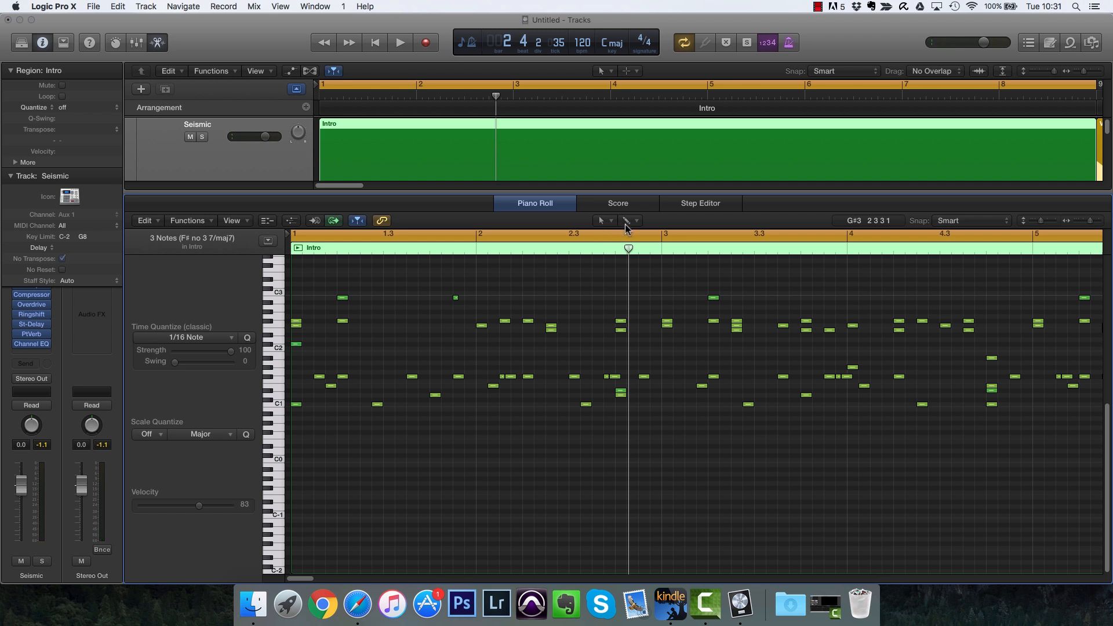
# Draw four consecutive F#2 notes running up to beat 4 of bar 1 and audition them.
pyautogui.click(397, 320)
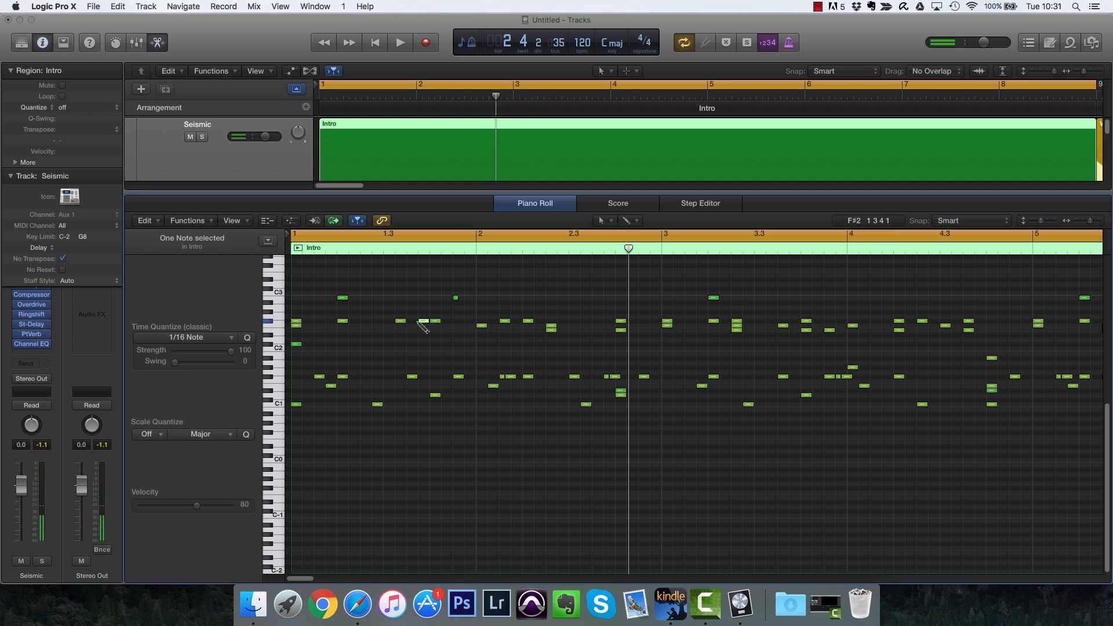
pyautogui.press('space')
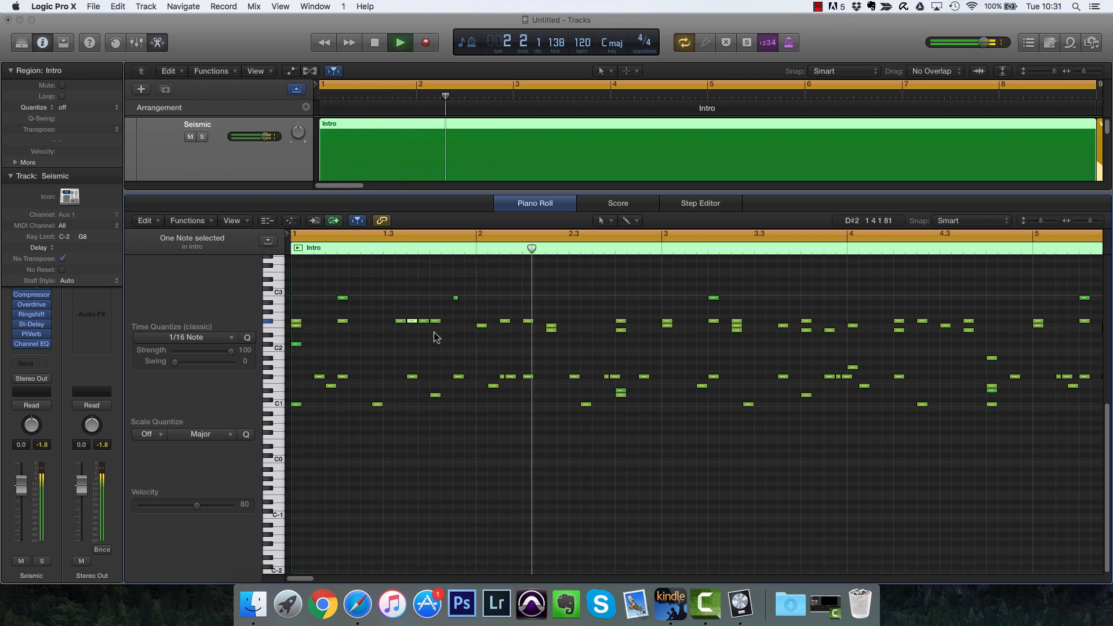
pyautogui.press('space')
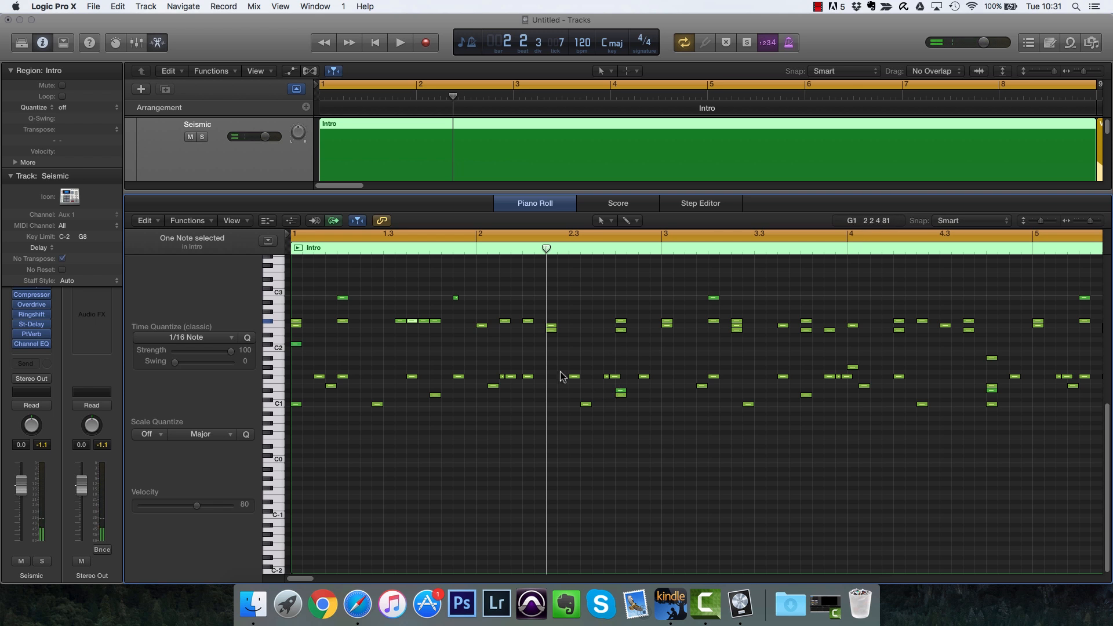
# Close the Piano Roll, collapse the Region and Track inspectors, and open the Seismic kit's Drum Machine Designer over the arrangement.
pyautogui.press('e')
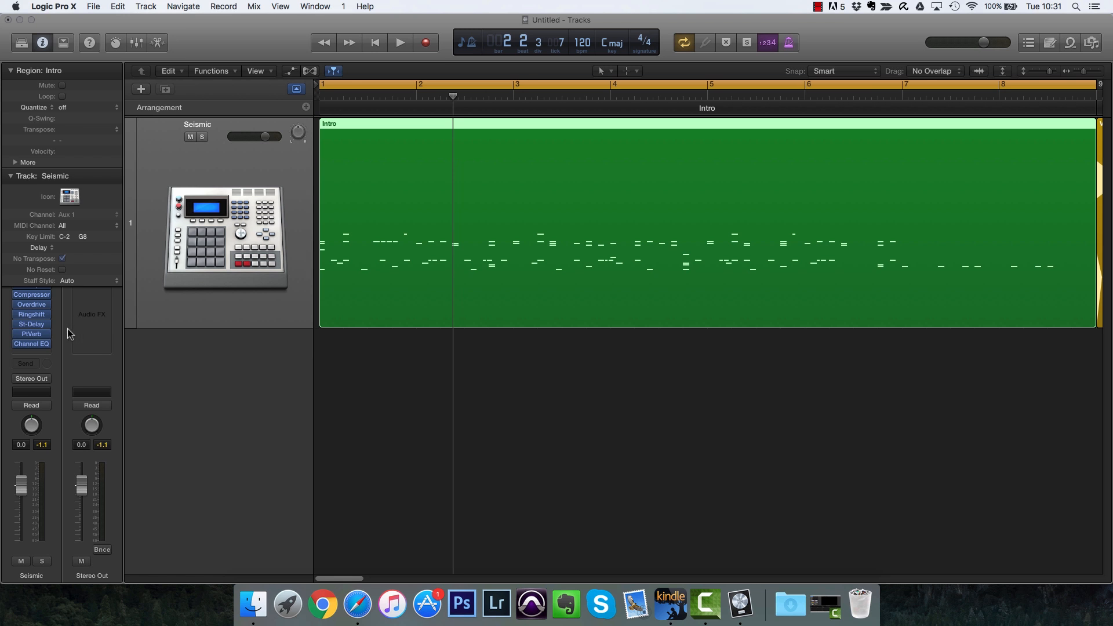
pyautogui.click(11, 176)
pyautogui.click(10, 70)
pyautogui.click(29, 271)
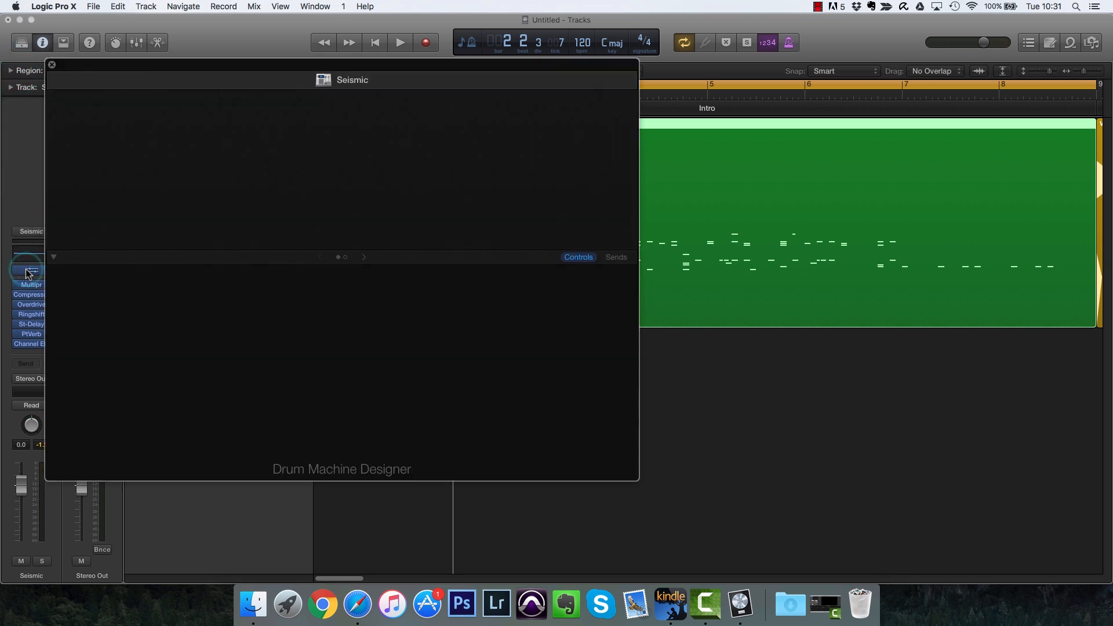
pyautogui.moveTo(370, 71); pyautogui.dragTo(551, 121)
# Play the pattern and toggle the Kick and Snare & Claps groups in the kit's mix.
pyautogui.press('space')
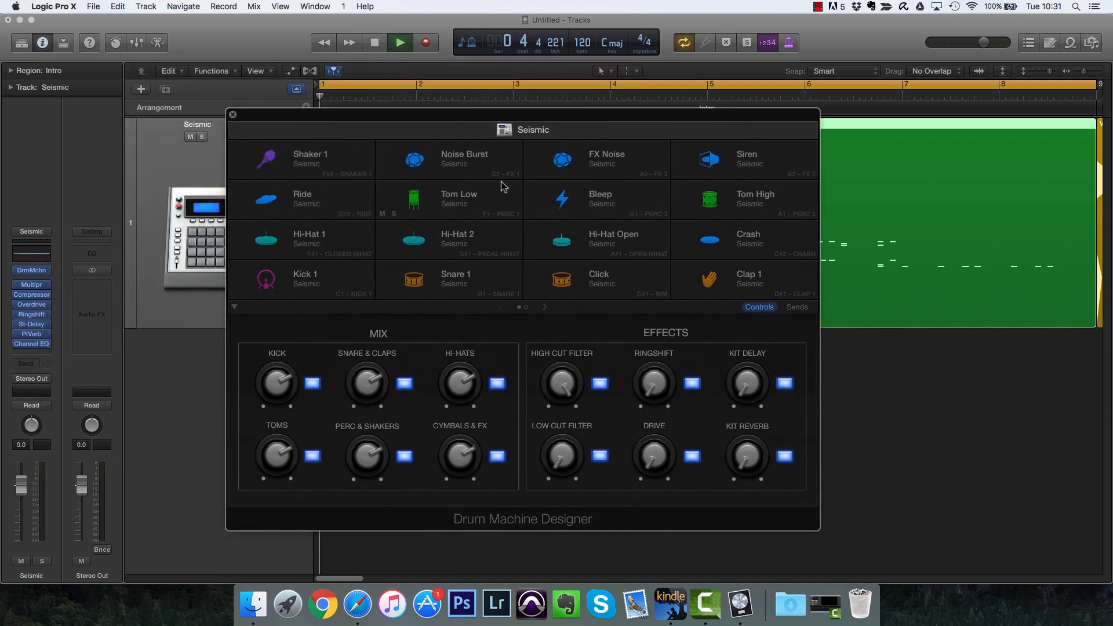
pyautogui.click(312, 383)
pyautogui.click(404, 383)
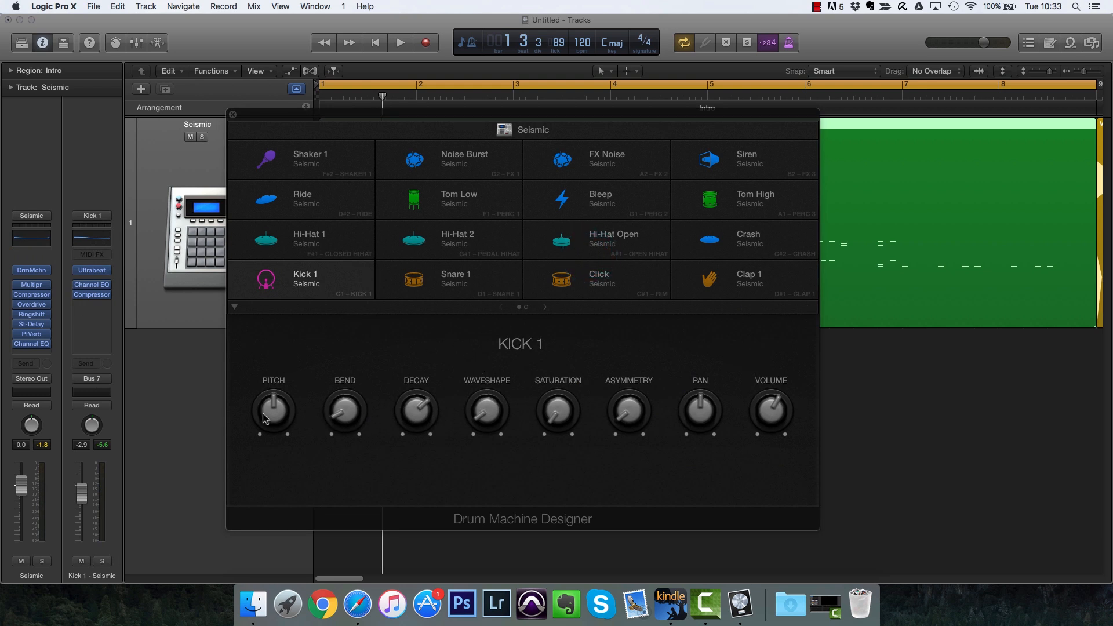
# Solo Kick 1, audition its pitch at C0, and settle on a slightly higher pitch.
pyautogui.click(246, 294)
pyautogui.press('space')
pyautogui.moveTo(286, 384); pyautogui.dragTo(274, 424)
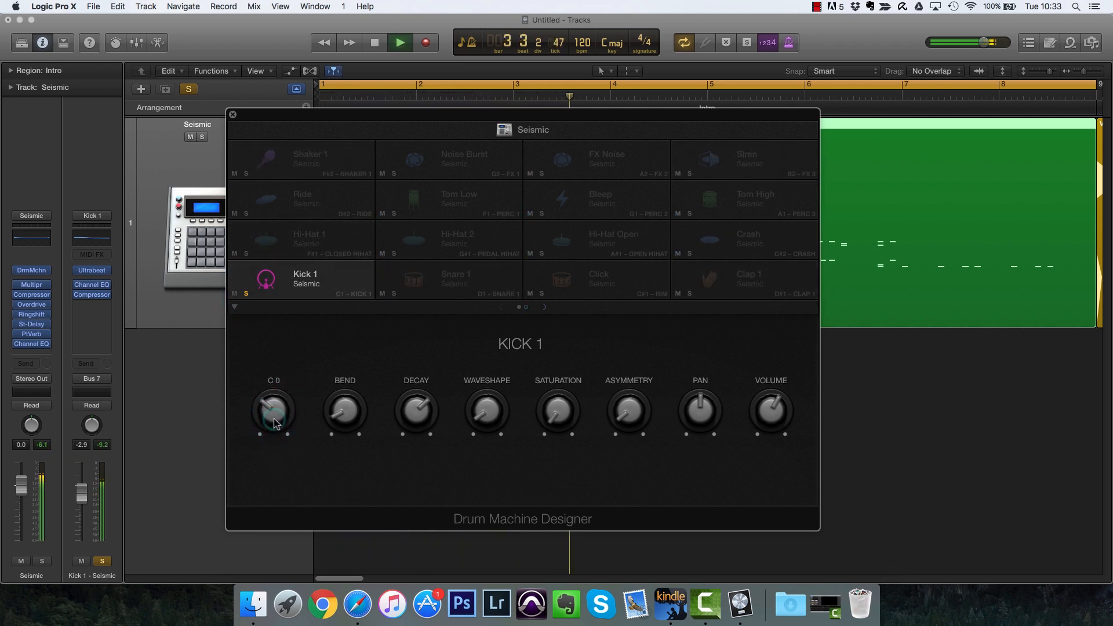
pyautogui.press('space')
pyautogui.moveTo(276, 411); pyautogui.dragTo(284, 408)
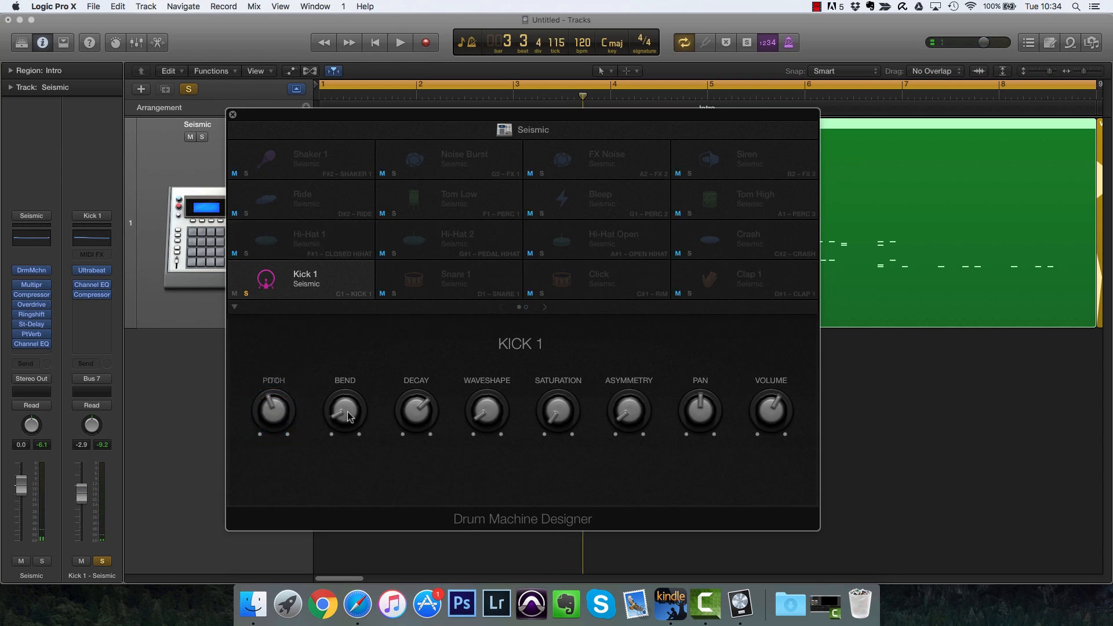
# Audition Kick 1 with a high Bend and with Bend at 0%, and settle on a low Bend amount.
pyautogui.moveTo(353, 417)
pyautogui.mouseDown()
pyautogui.moveTo(350, 368)
pyautogui.moveTo(349, 404)
pyautogui.mouseUp()
pyautogui.press('space')
pyautogui.press('space')
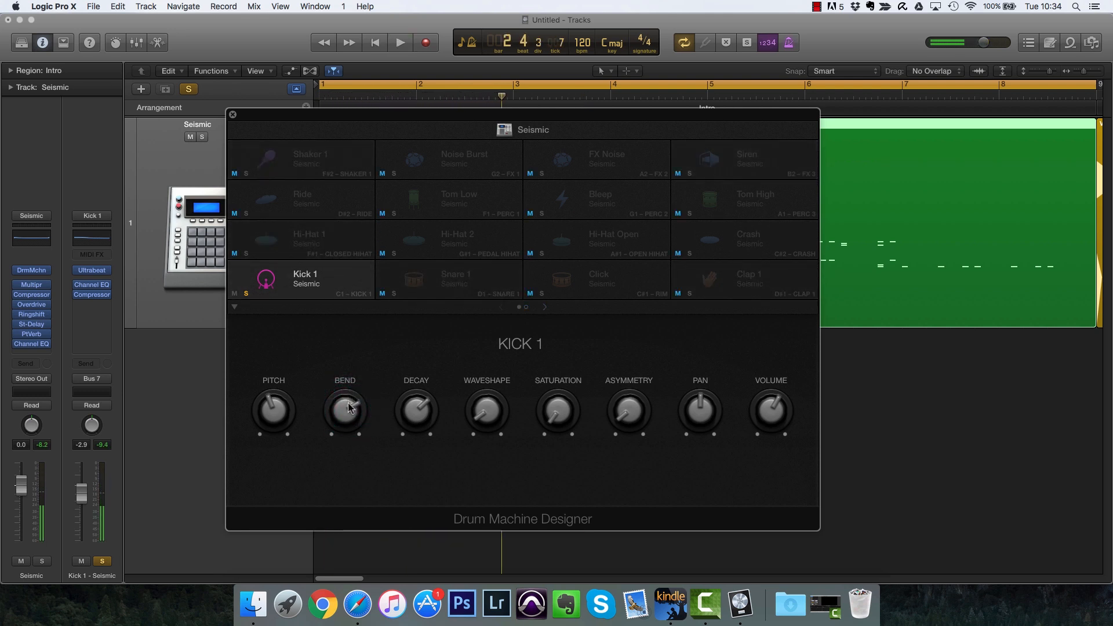
pyautogui.moveTo(347, 426); pyautogui.dragTo(347, 464)
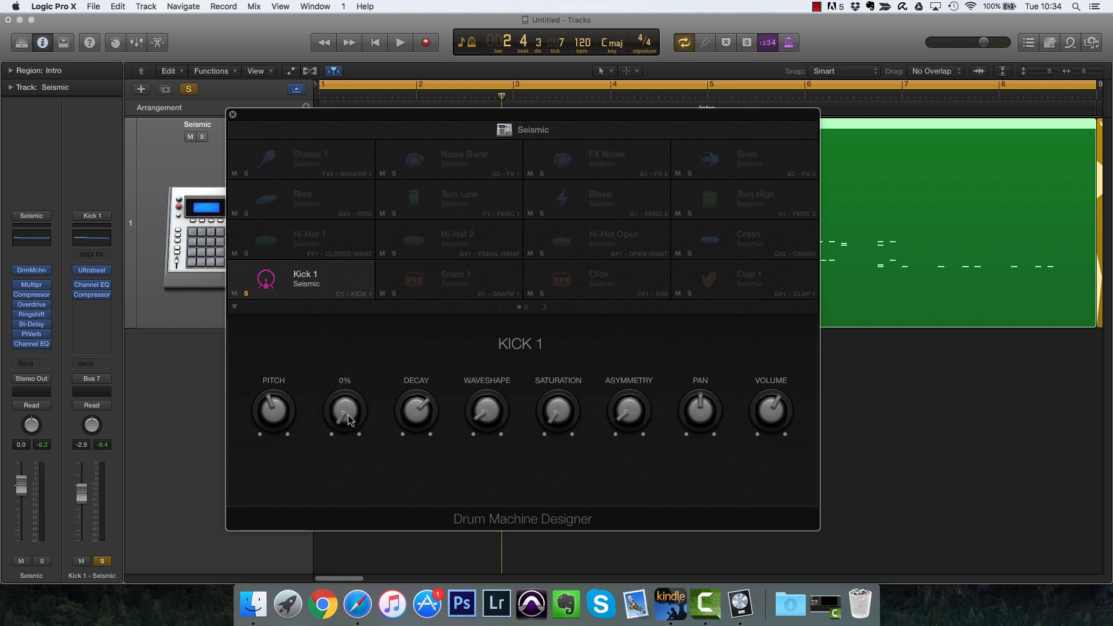
pyautogui.press('space')
pyautogui.moveTo(348, 415)
pyautogui.mouseDown()
pyautogui.moveTo(354, 374)
pyautogui.moveTo(347, 413)
pyautogui.mouseUp()
# Audition Kick 1 with a Decay of 13%, and set the Decay to 90%.
pyautogui.moveTo(427, 422); pyautogui.dragTo(425, 505)
pyautogui.press('space')
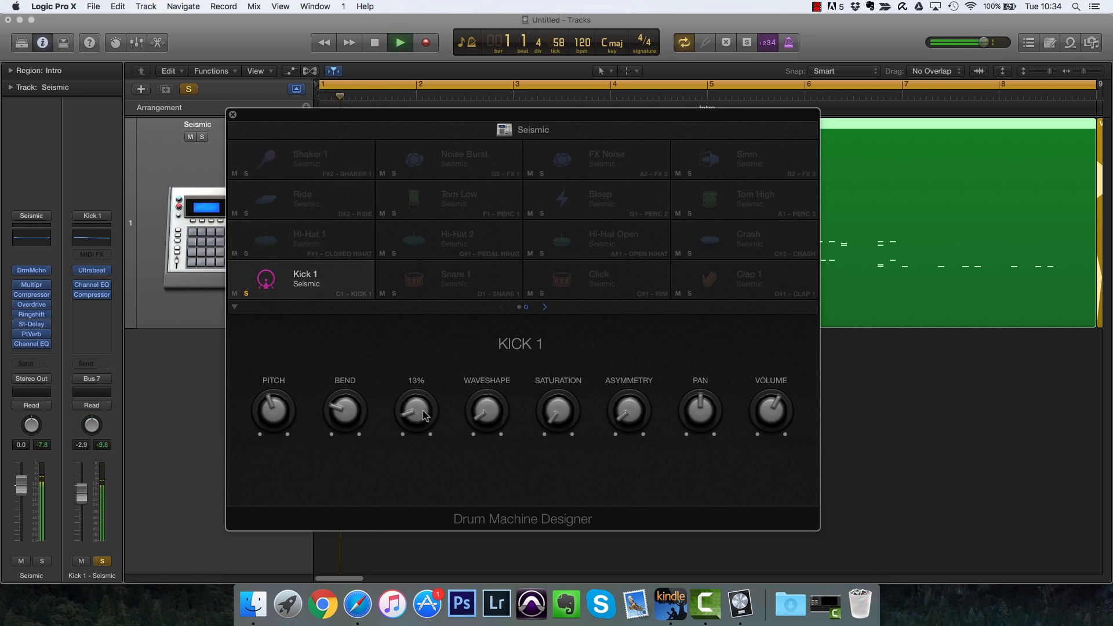
pyautogui.moveTo(423, 414); pyautogui.dragTo(419, 382)
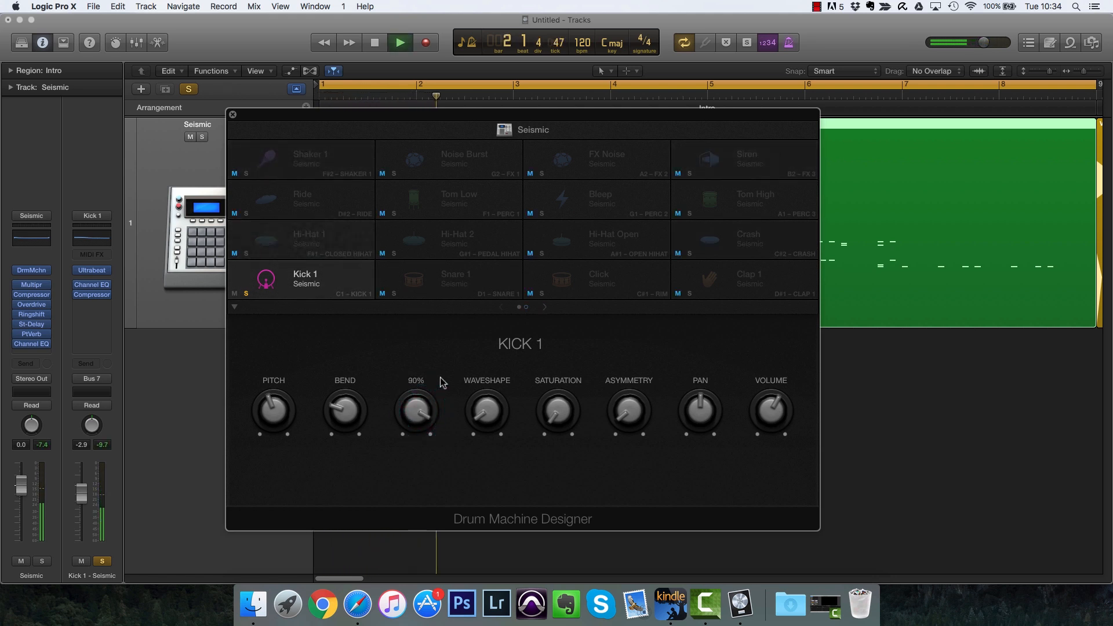
pyautogui.press('space')
# Try several Waveshape settings on Kick 1 during playback, including -0.37 and -0.50.
pyautogui.moveTo(490, 411); pyautogui.dragTo(494, 301)
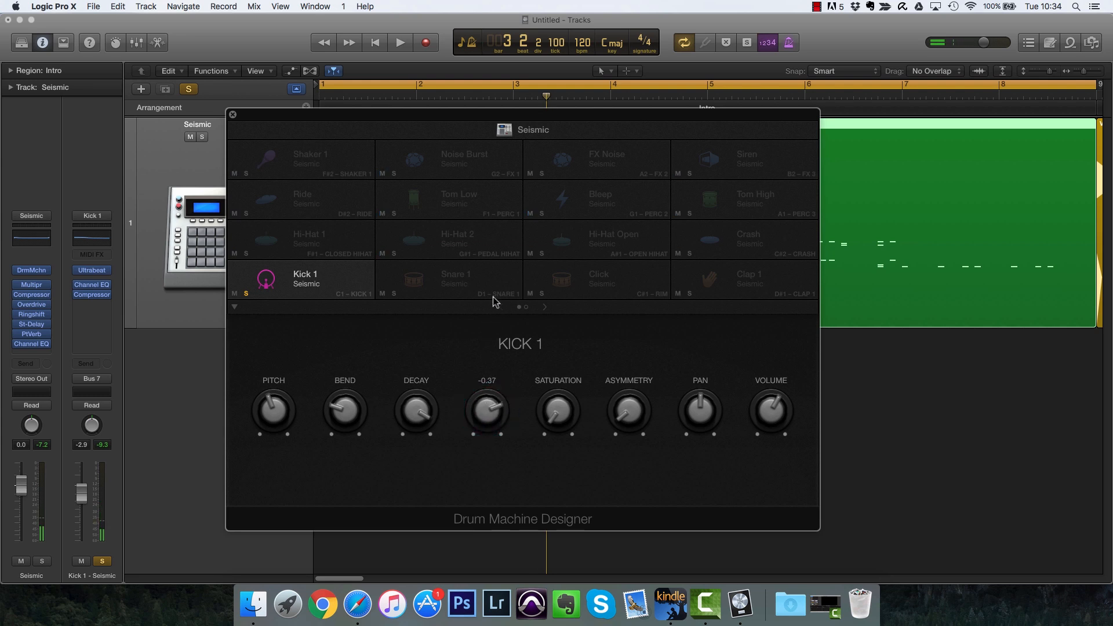
pyautogui.press('space')
pyautogui.press('space')
pyautogui.moveTo(493, 412); pyautogui.dragTo(494, 436)
pyautogui.moveTo(490, 492); pyautogui.dragTo(489, 417)
pyautogui.press('space')
pyautogui.press('space')
pyautogui.moveTo(489, 415); pyautogui.dragTo(492, 214)
pyautogui.press('space')
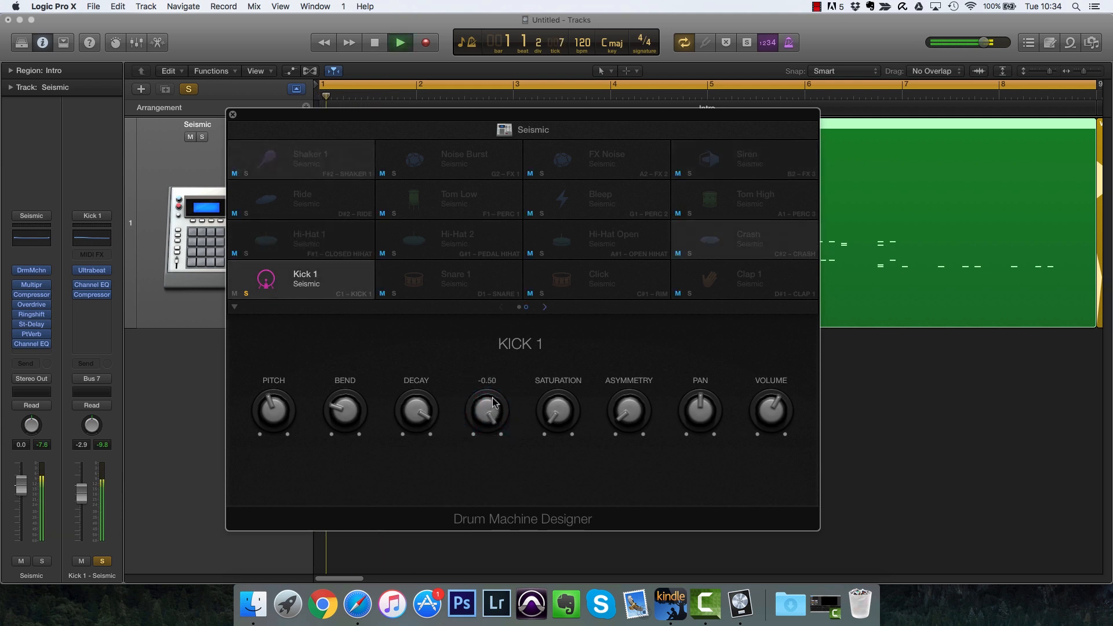
pyautogui.moveTo(492, 403); pyautogui.dragTo(487, 469)
pyautogui.press('space')
# Try Kick 1's Saturation at 41% during playback and lower its Waveshape.
pyautogui.moveTo(557, 412); pyautogui.dragTo(536, 532)
pyautogui.press('space')
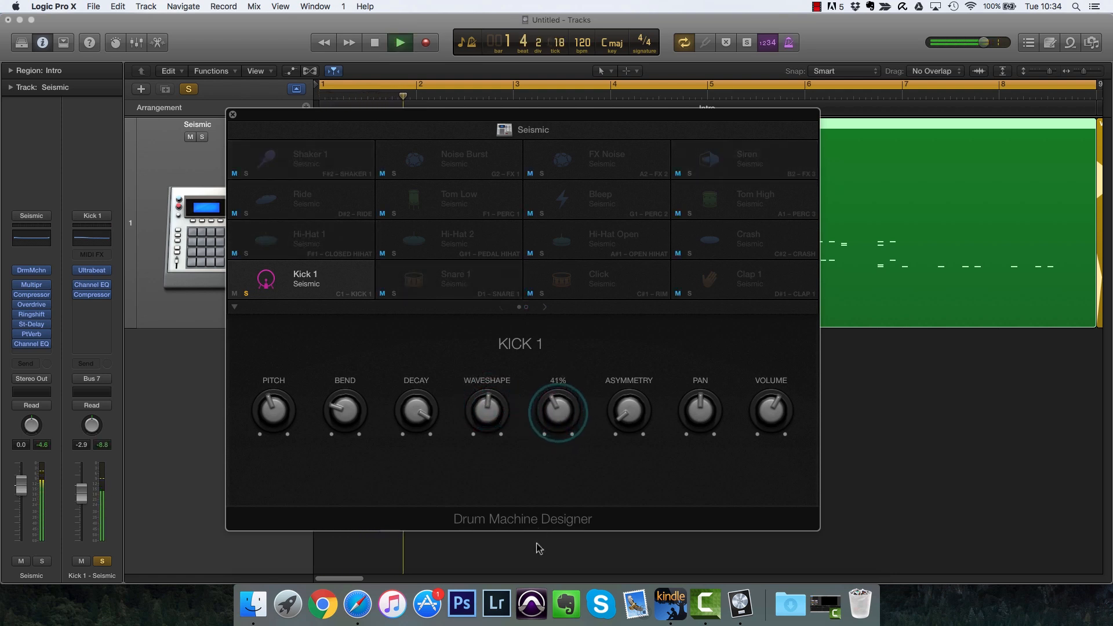
pyautogui.moveTo(495, 428); pyautogui.dragTo(485, 470)
# Try raising Kick 1's Asymmetry to 90% while the pattern plays.
pyautogui.moveTo(627, 414); pyautogui.dragTo(637, 362)
pyautogui.press('space')
pyautogui.moveTo(633, 400); pyautogui.dragTo(641, 308)
pyautogui.press('space')
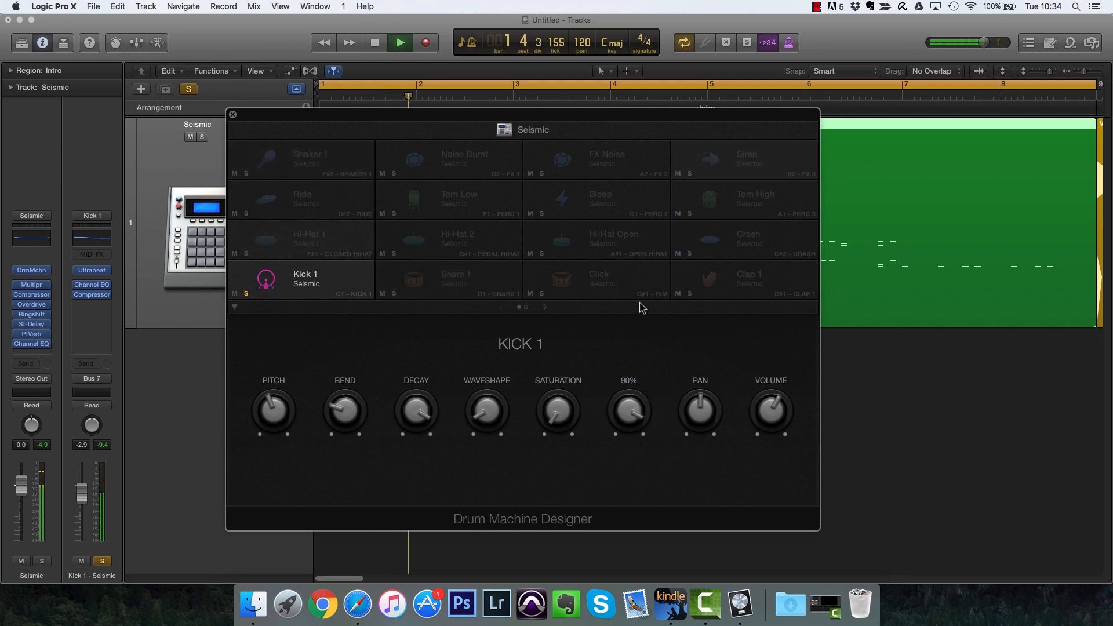
# Turn Kick 1's Waveshape and Asymmetry fully down and take it out of solo.
pyautogui.moveTo(508, 420); pyautogui.dragTo(494, 440)
pyautogui.moveTo(621, 426); pyautogui.dragTo(618, 532)
pyautogui.moveTo(702, 438); pyautogui.dragTo(699, 479)
pyautogui.click(737, 327)
pyautogui.click(669, 314)
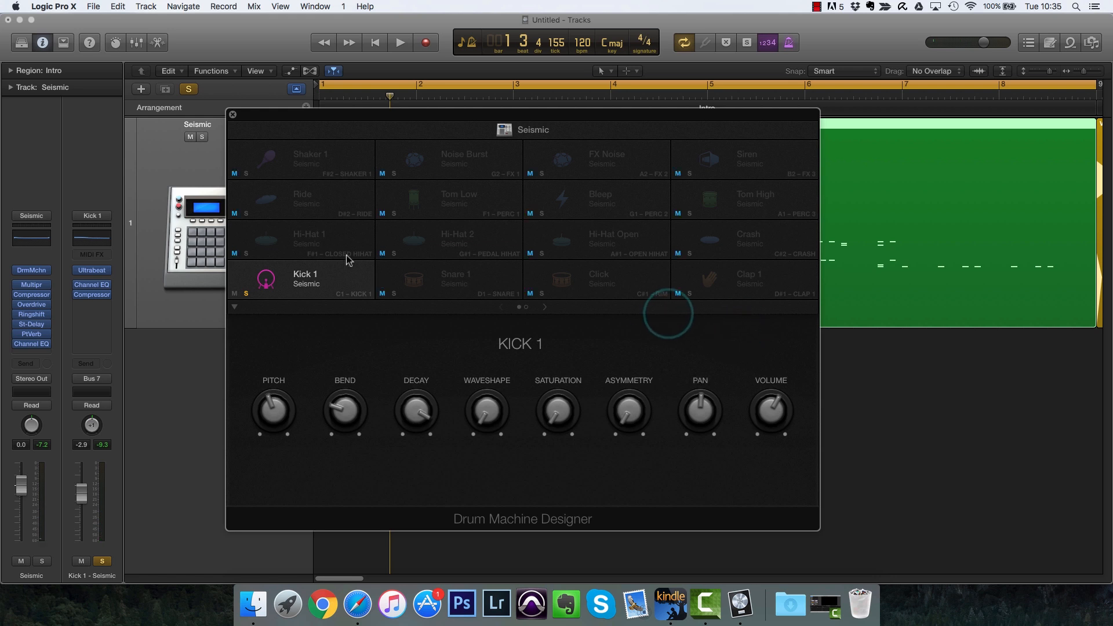
pyautogui.click(245, 294)
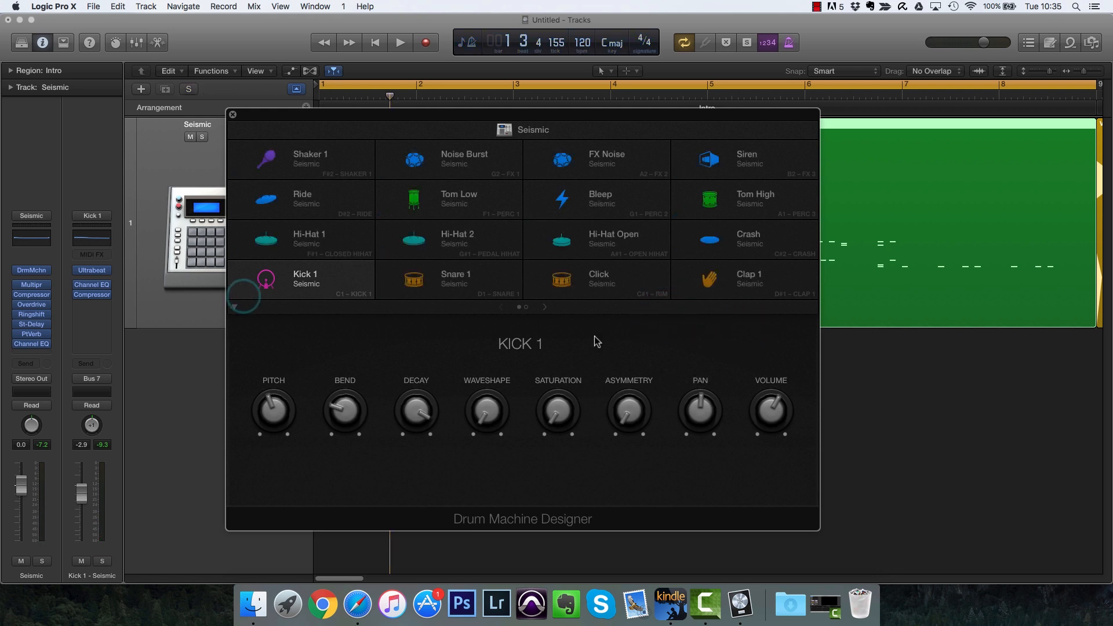
# Look through the kit's second page of pads and return to the whole kit's mix and effects controls.
pyautogui.click(546, 308)
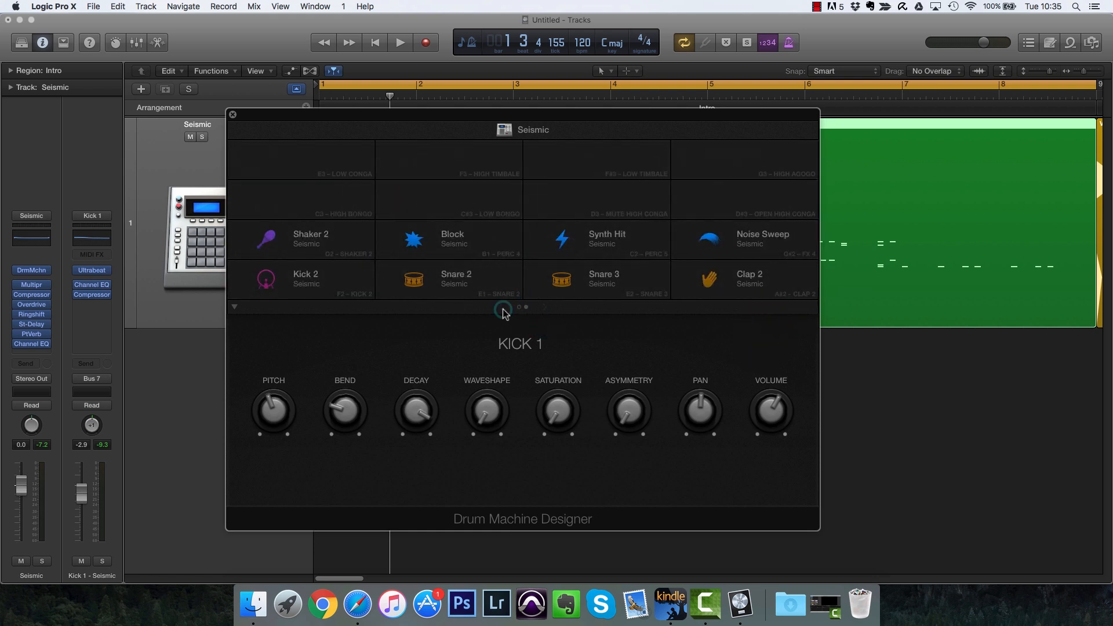
pyautogui.click(502, 309)
pyautogui.click(348, 248)
pyautogui.click(373, 133)
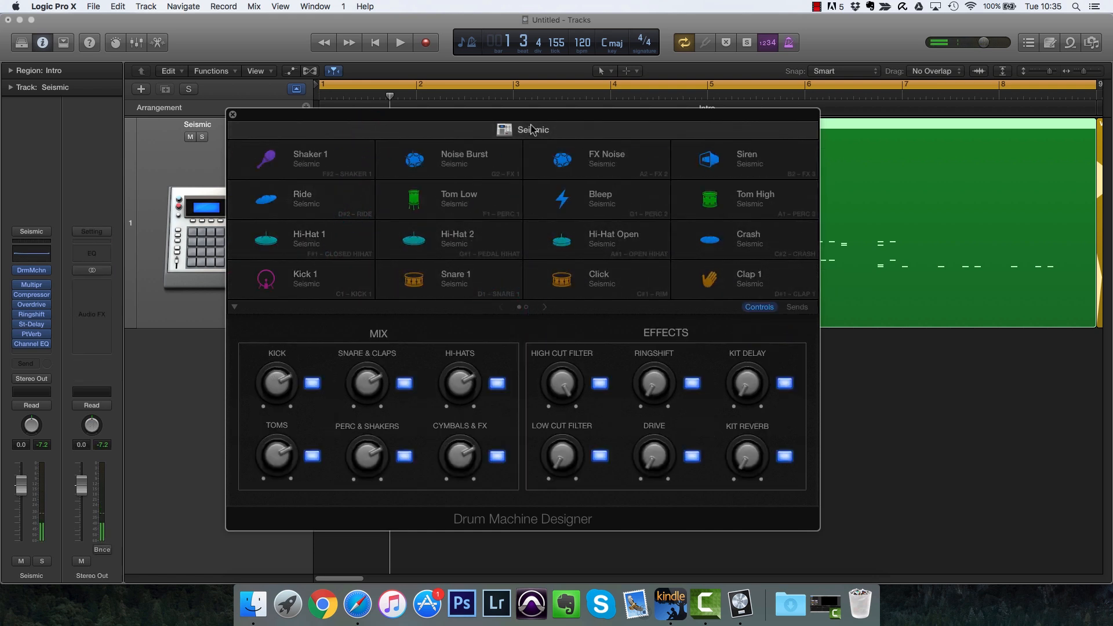
# Raise the Group Reverb sends during playback: Kick to -5.2 dB, Perc & Shakers to -32.4 dB, plus Snare & Claps, Hi-Hats and Cymbals & FX.
pyautogui.click(798, 308)
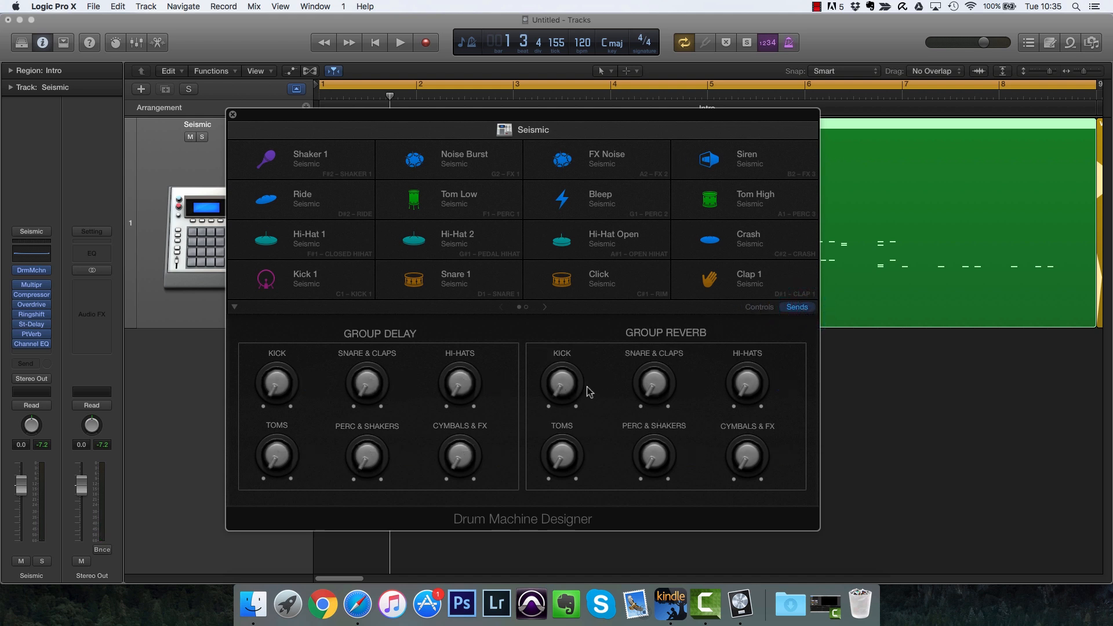
pyautogui.press('space')
pyautogui.moveTo(558, 390); pyautogui.dragTo(561, 348)
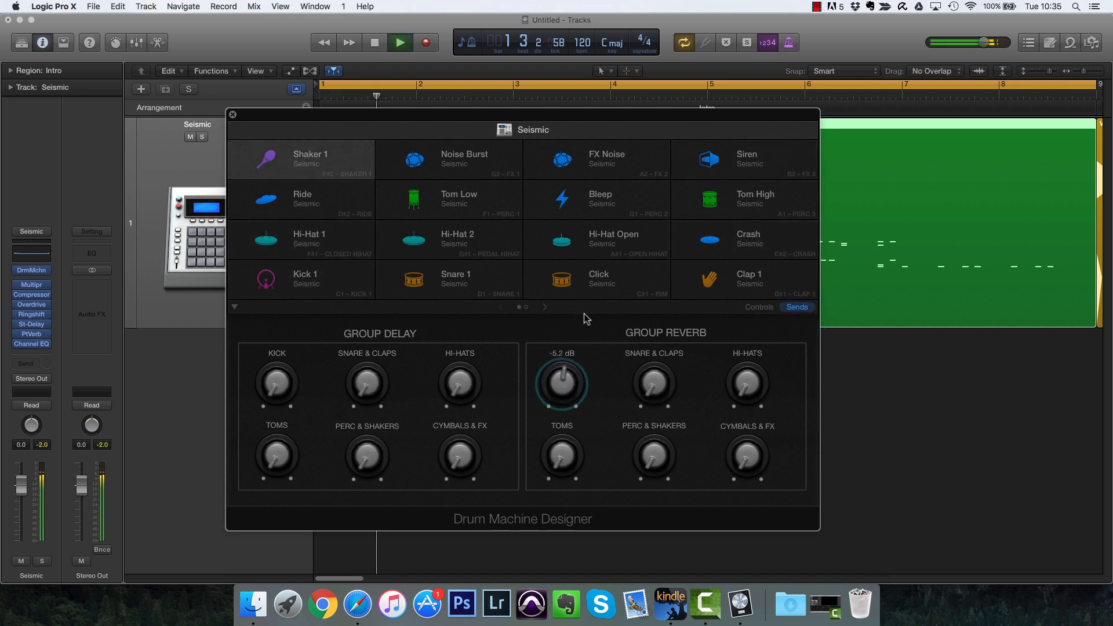
pyautogui.moveTo(661, 342); pyautogui.dragTo(664, 400)
pyautogui.moveTo(752, 388); pyautogui.dragTo(755, 336)
pyautogui.moveTo(760, 448); pyautogui.dragTo(758, 399)
pyautogui.moveTo(666, 453); pyautogui.dragTo(662, 445)
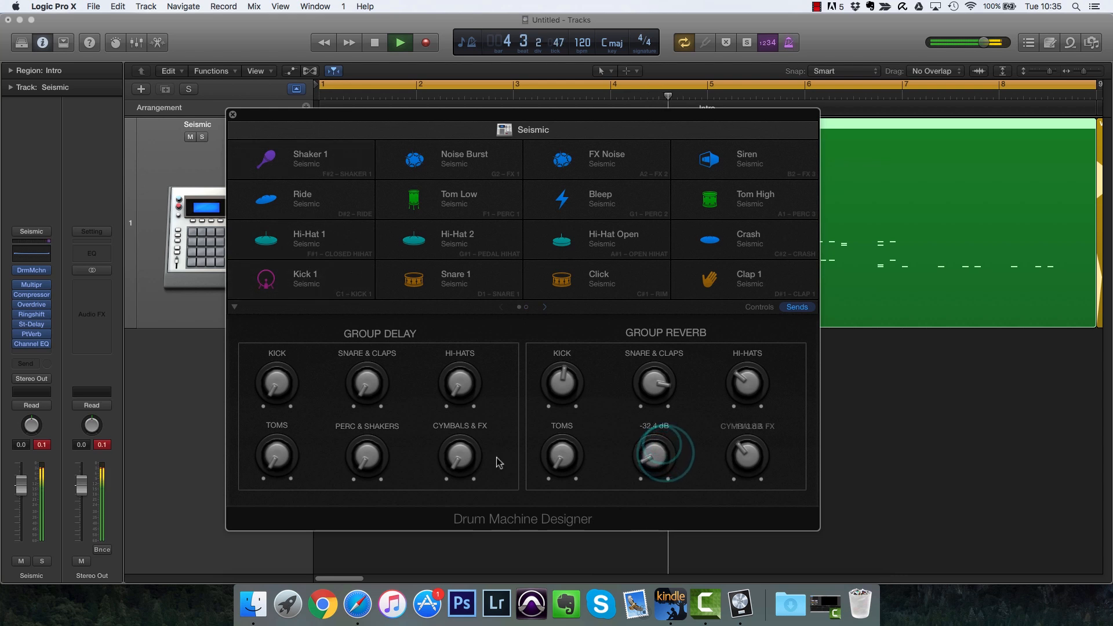
# Raise the Group Delay sends for Hi-Hats, Cymbals & FX, Snare & Claps, Toms and Perc & Shakers while auditioning the pattern.
pyautogui.press('space')
pyautogui.moveTo(463, 376); pyautogui.dragTo(466, 315)
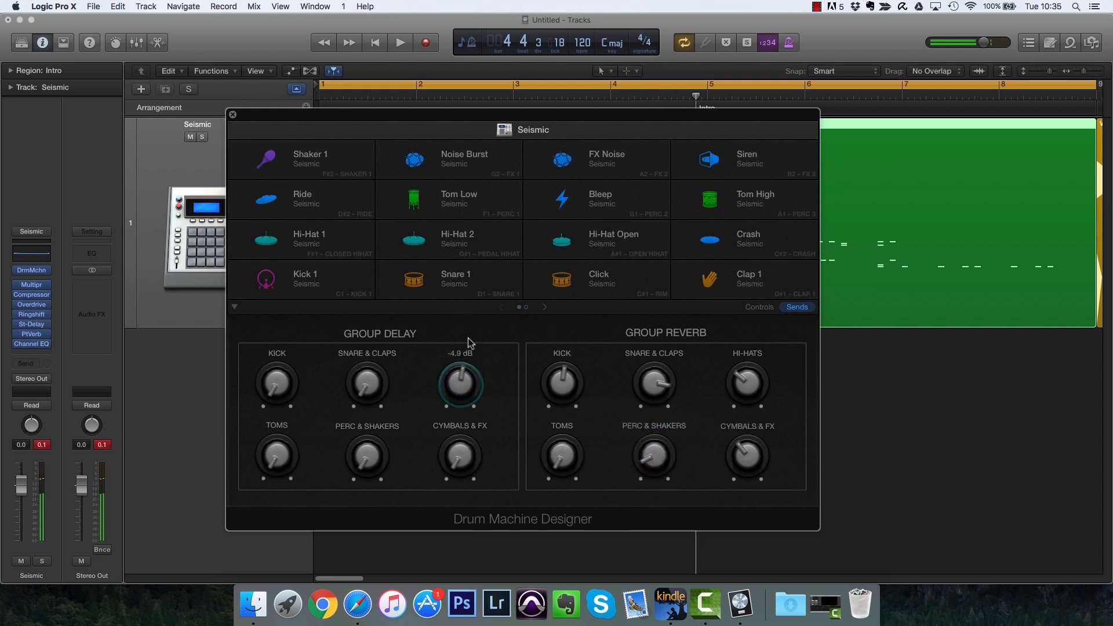
pyautogui.press('space')
pyautogui.moveTo(466, 452); pyautogui.dragTo(464, 376)
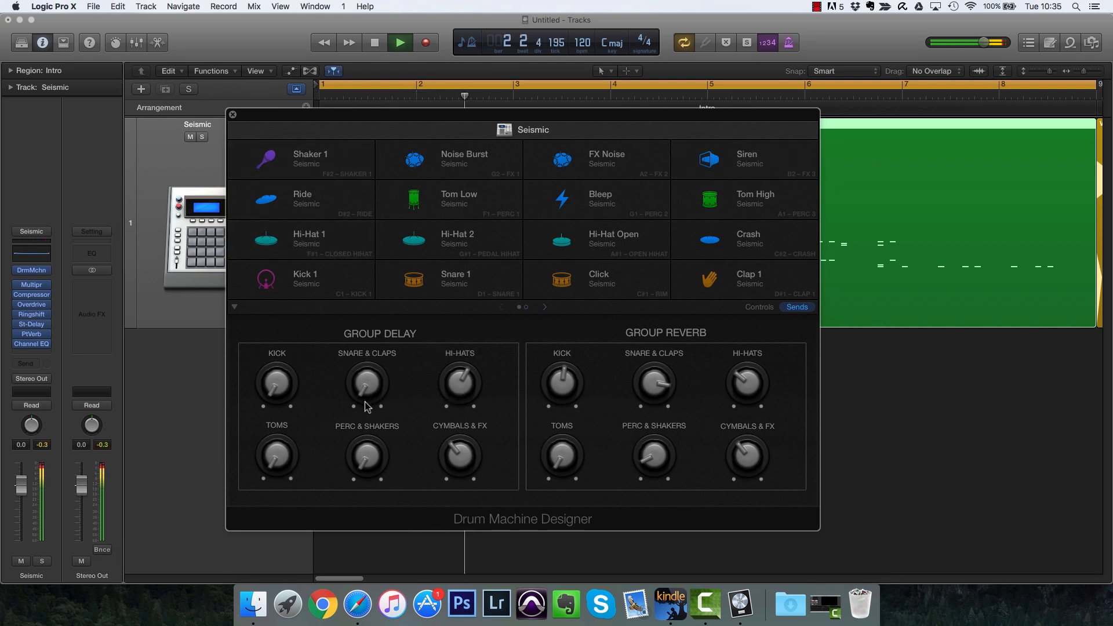
pyautogui.press('space')
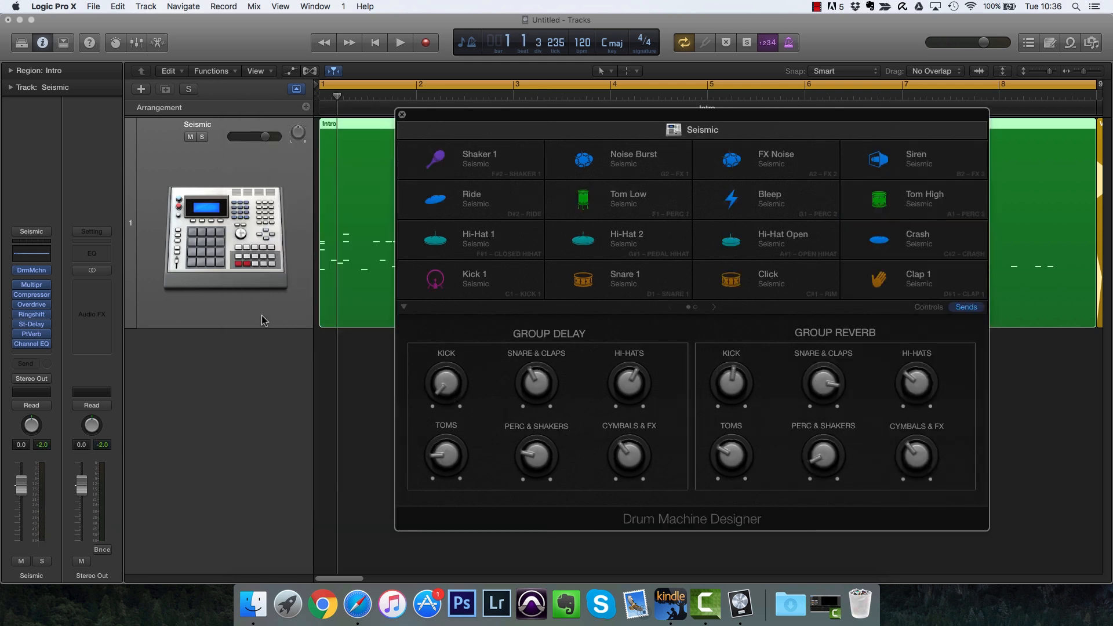
# Open the Seismic track's PlatinumVerb, try raising its Wet output during playback, turn it back down and close the plug-in.
pyautogui.click(32, 334)
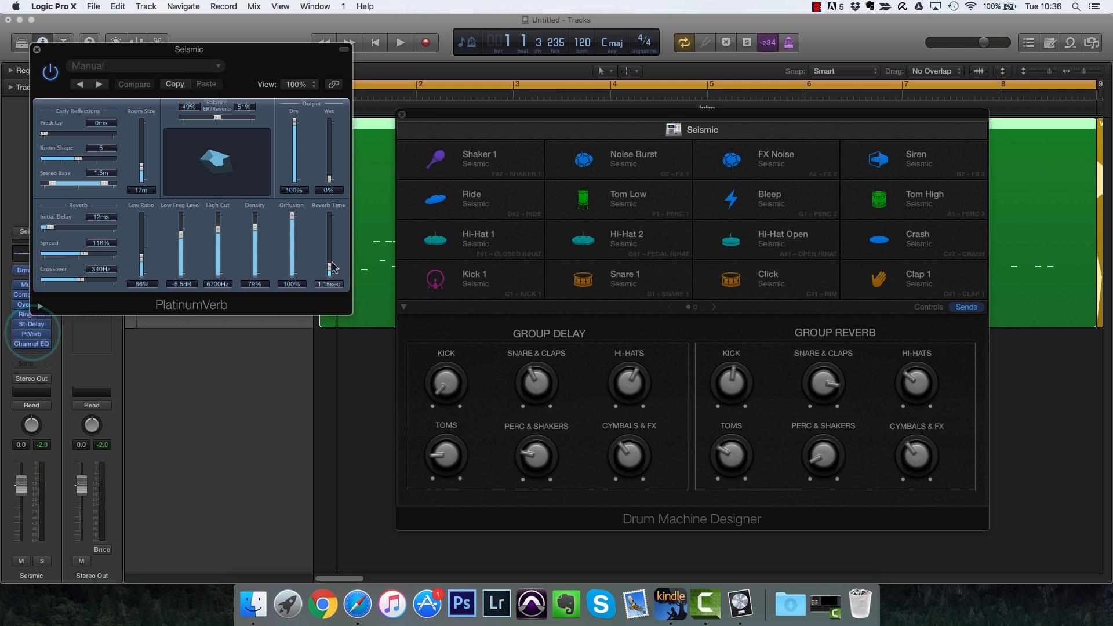
pyautogui.press('space')
pyautogui.moveTo(330, 176); pyautogui.dragTo(296, 84)
pyautogui.press('space')
pyautogui.moveTo(328, 148); pyautogui.dragTo(329, 186)
pyautogui.click(37, 50)
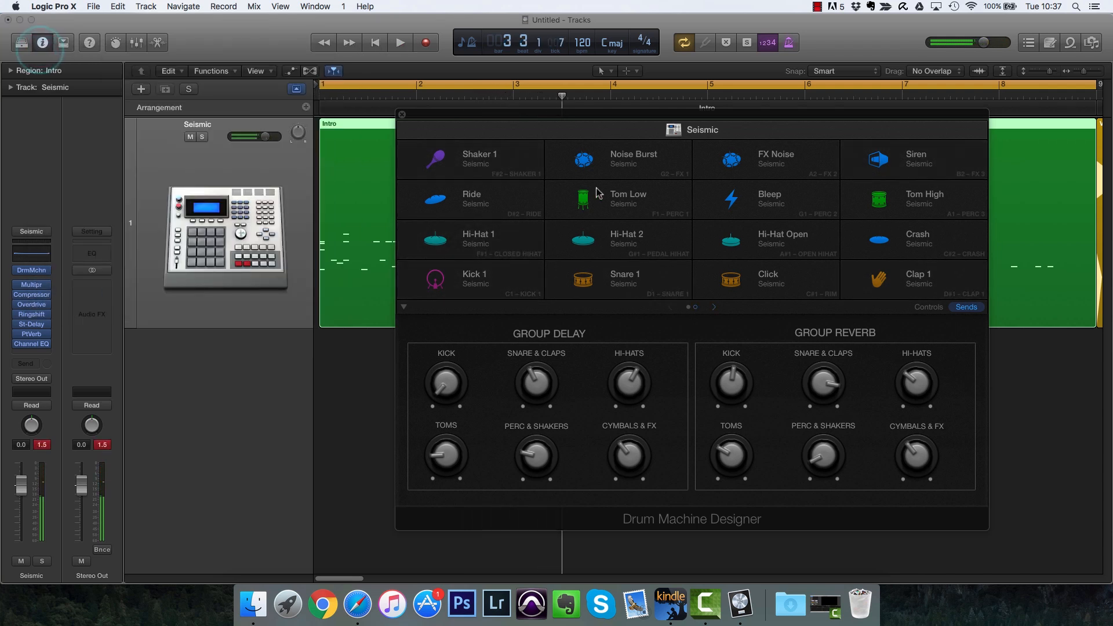
# Raise the Toms' Group Reverb send to -5.2 dB and return to the kit's mix and effects controls.
pyautogui.moveTo(738, 449); pyautogui.dragTo(743, 415)
pyautogui.moveTo(742, 116); pyautogui.dragTo(625, 102)
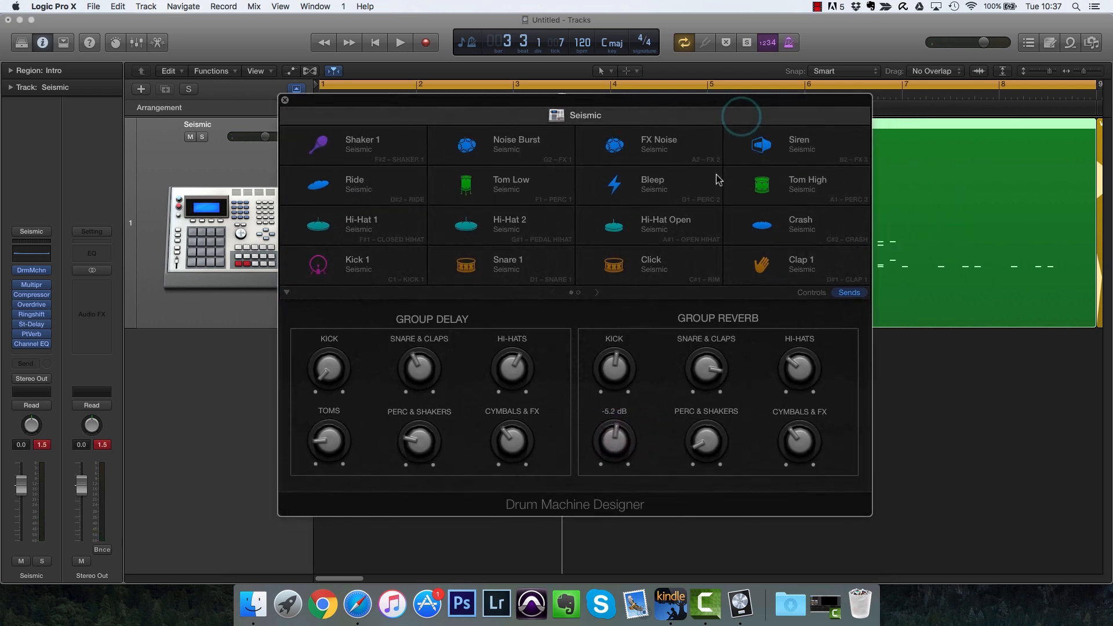
pyautogui.click(812, 293)
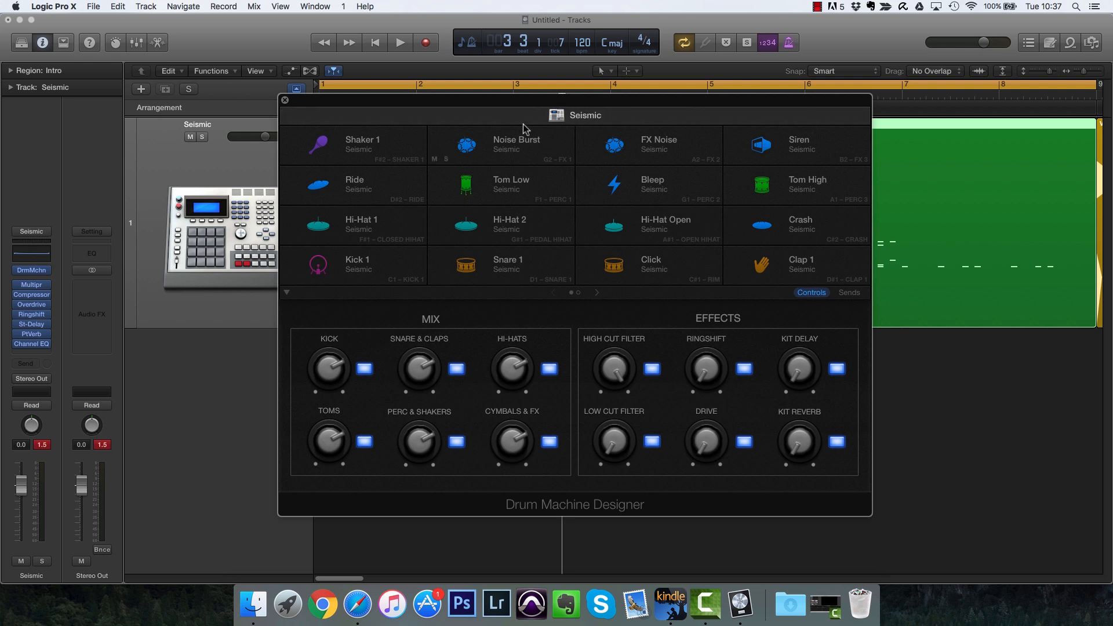
# Lower the Snare & Claps mix level and set the Kick level to -0.6 dB while the pattern plays.
pyautogui.press('space')
pyautogui.moveTo(427, 371); pyautogui.dragTo(422, 429)
pyautogui.moveTo(330, 367); pyautogui.dragTo(330, 371)
pyautogui.press('space')
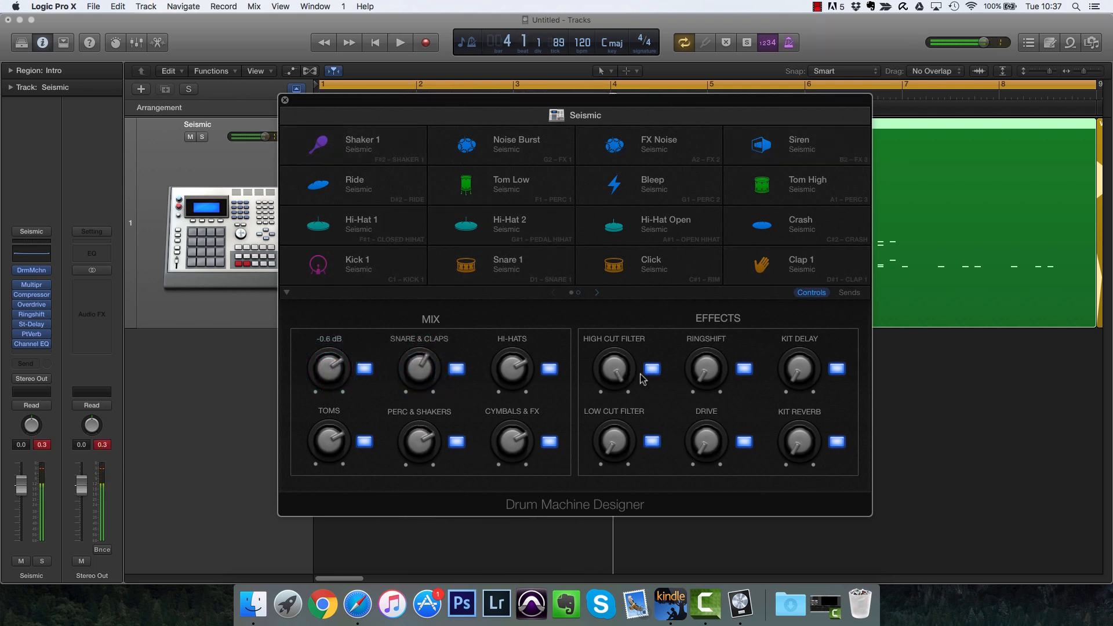
# Try the kit's High Cut Filter, Ringshift and Kit Delay effects during playback, taking Kit Delay to 74%.
pyautogui.press('space')
pyautogui.moveTo(620, 371); pyautogui.dragTo(620, 422)
pyautogui.moveTo(689, 385); pyautogui.dragTo(699, 490)
pyautogui.moveTo(812, 364); pyautogui.dragTo(808, 250)
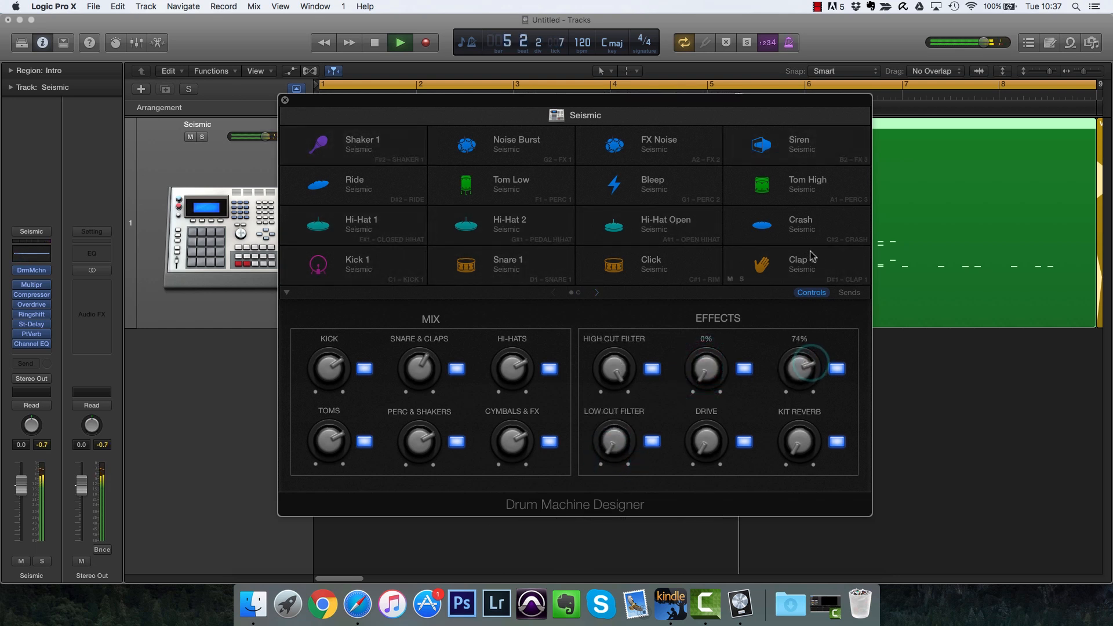
# Try Kit Reverb at 80%, compare it with the PlatinumVerb settings, and return Kit Reverb to 0%.
pyautogui.moveTo(805, 429); pyautogui.dragTo(802, 367)
pyautogui.moveTo(801, 434); pyautogui.dragTo(803, 417)
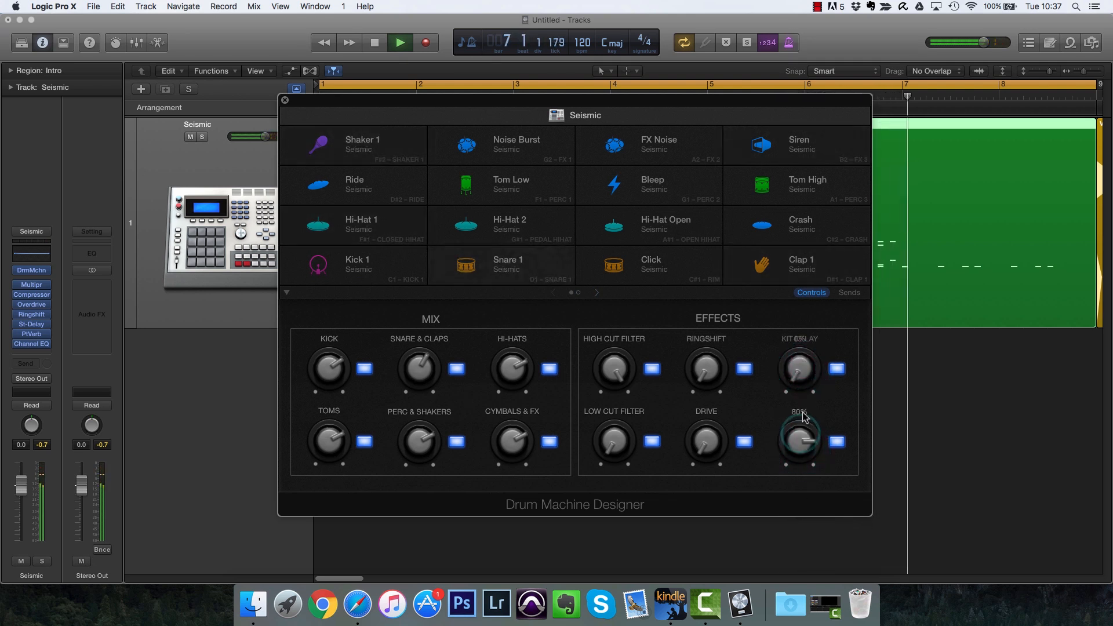
pyautogui.click(31, 334)
pyautogui.press('space')
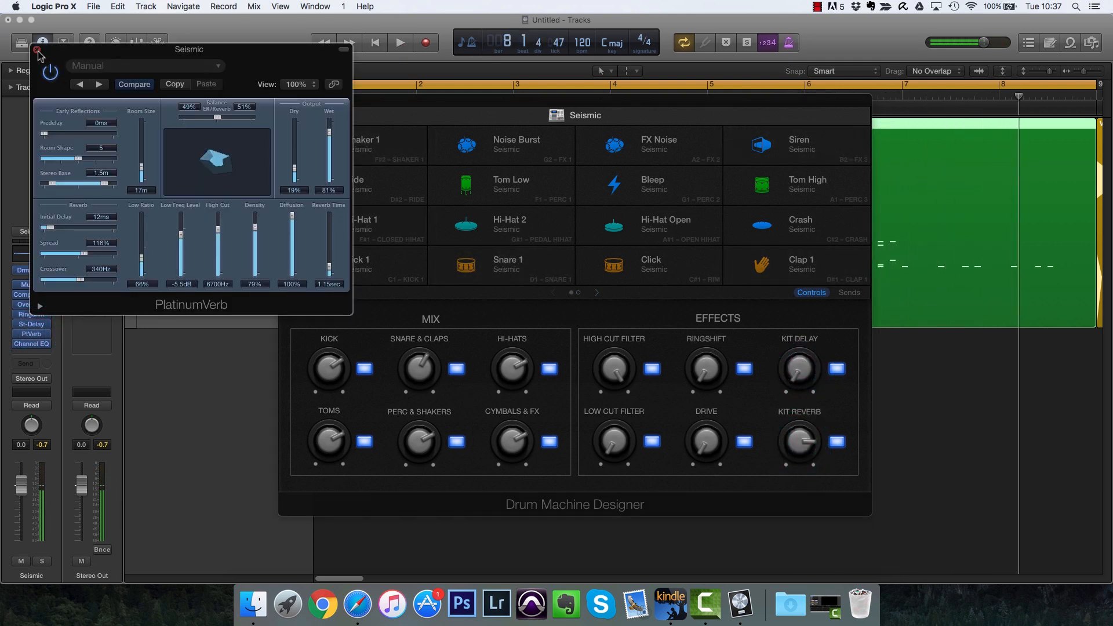
pyautogui.moveTo(798, 421); pyautogui.dragTo(790, 560)
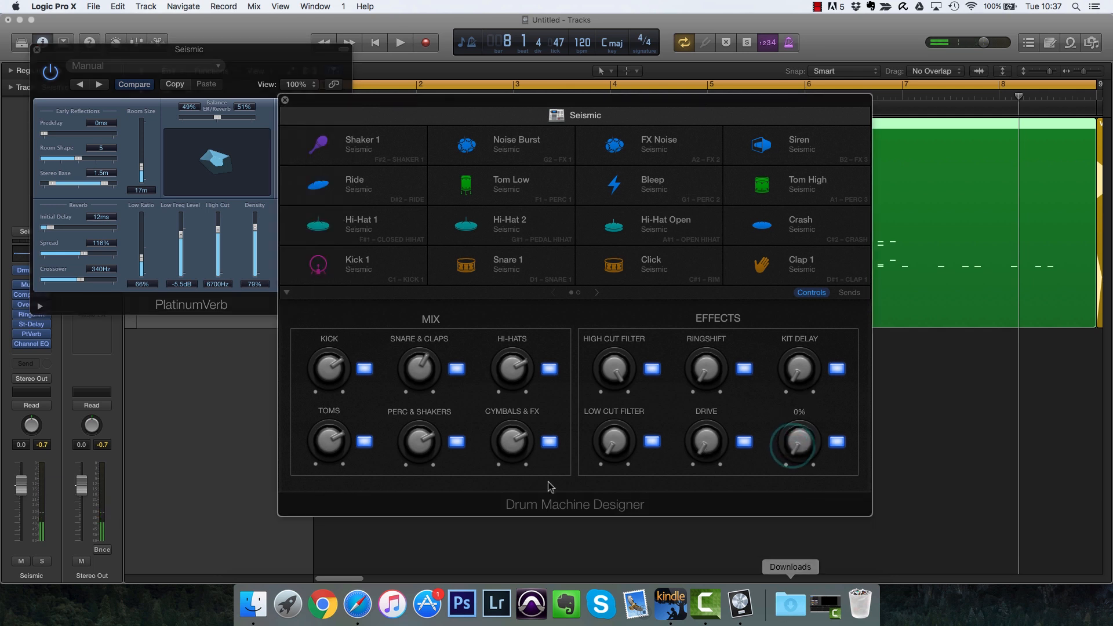
# Open Stereo Delay beside Drum Machine Designer, raise Kit Delay to 100% to compare their levels, and close the delay plug-in.
pyautogui.click(33, 324)
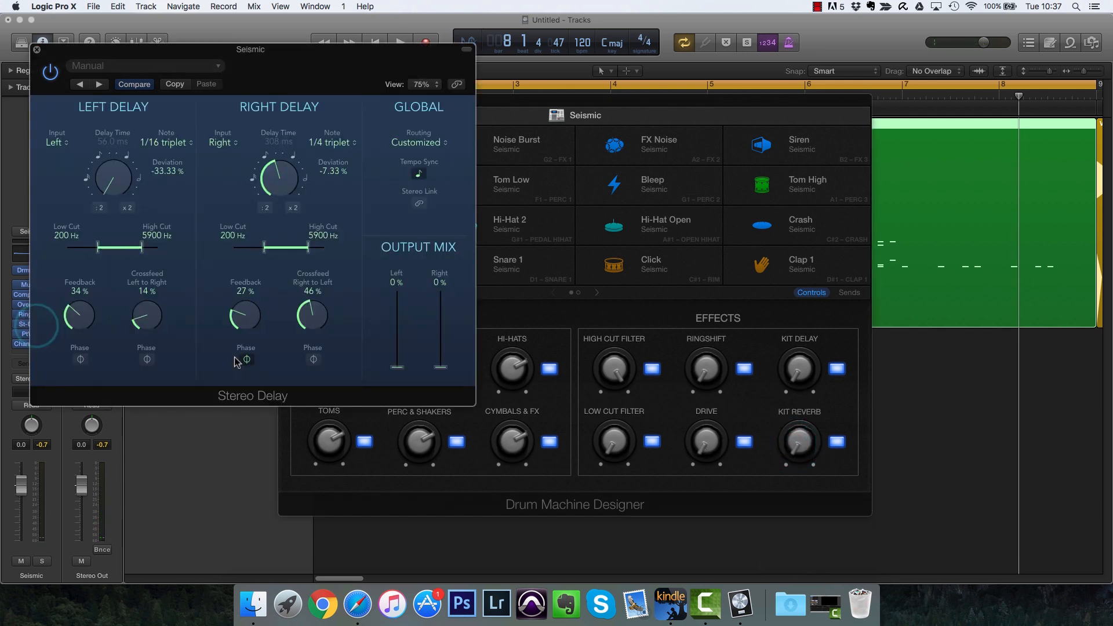
pyautogui.moveTo(797, 369); pyautogui.dragTo(797, 364)
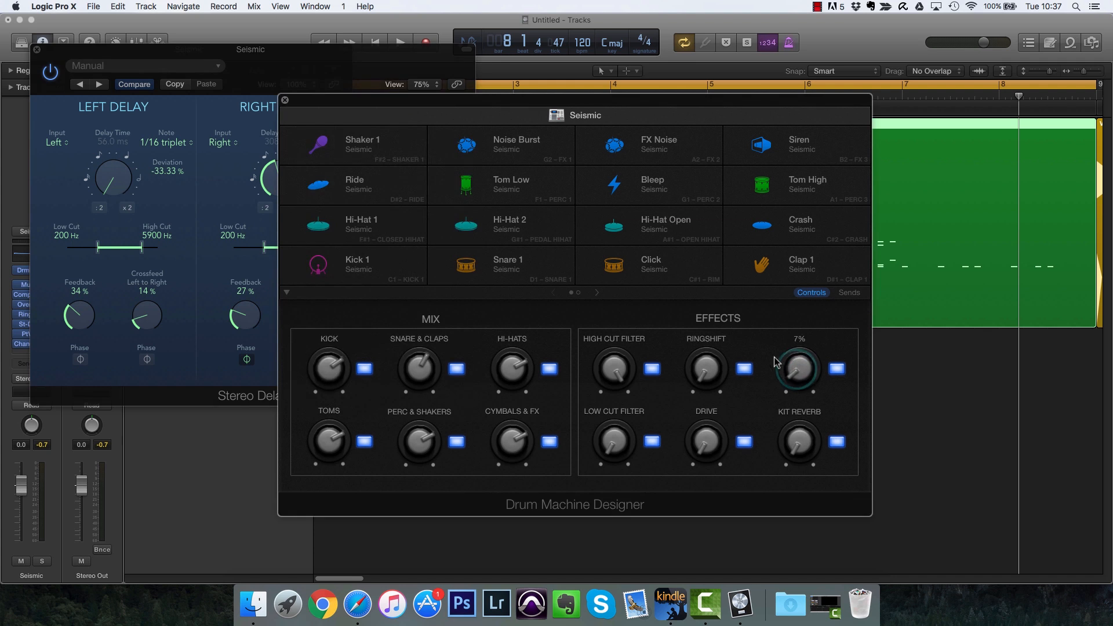
pyautogui.moveTo(425, 103); pyautogui.dragTo(636, 101)
pyautogui.moveTo(1011, 376); pyautogui.dragTo(1027, 214)
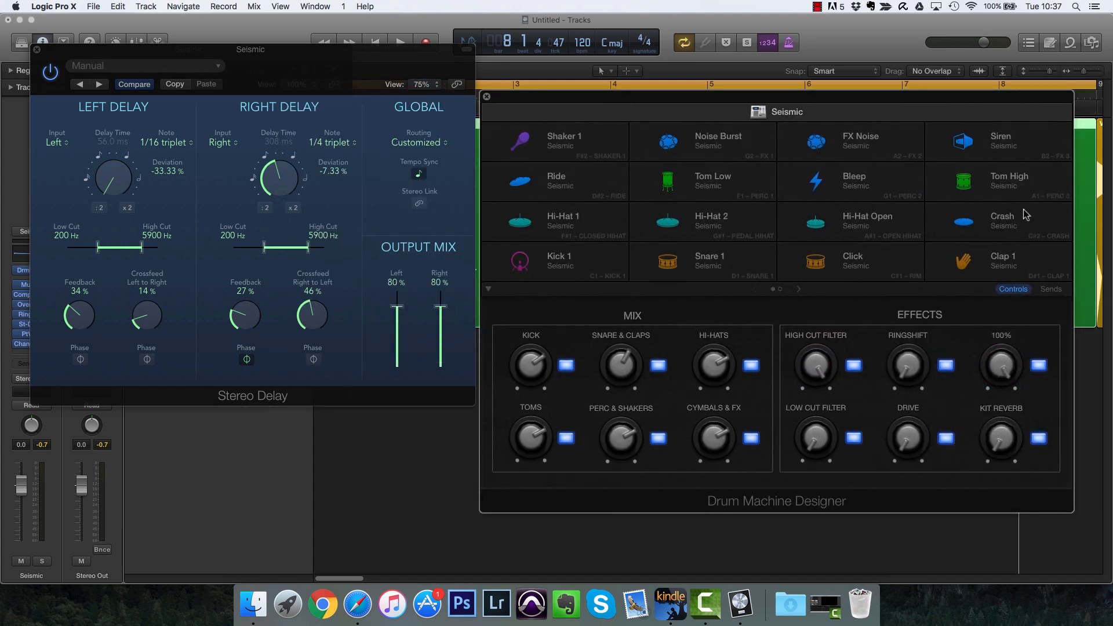
pyautogui.click(36, 50)
# Lower Kit Delay, set Kit Reverb to 48% during playback, and switch both effects off.
pyautogui.click(988, 441)
pyautogui.moveTo(1002, 346); pyautogui.dragTo(1005, 370)
pyautogui.press('space')
pyautogui.moveTo(1011, 441); pyautogui.dragTo(1019, 437)
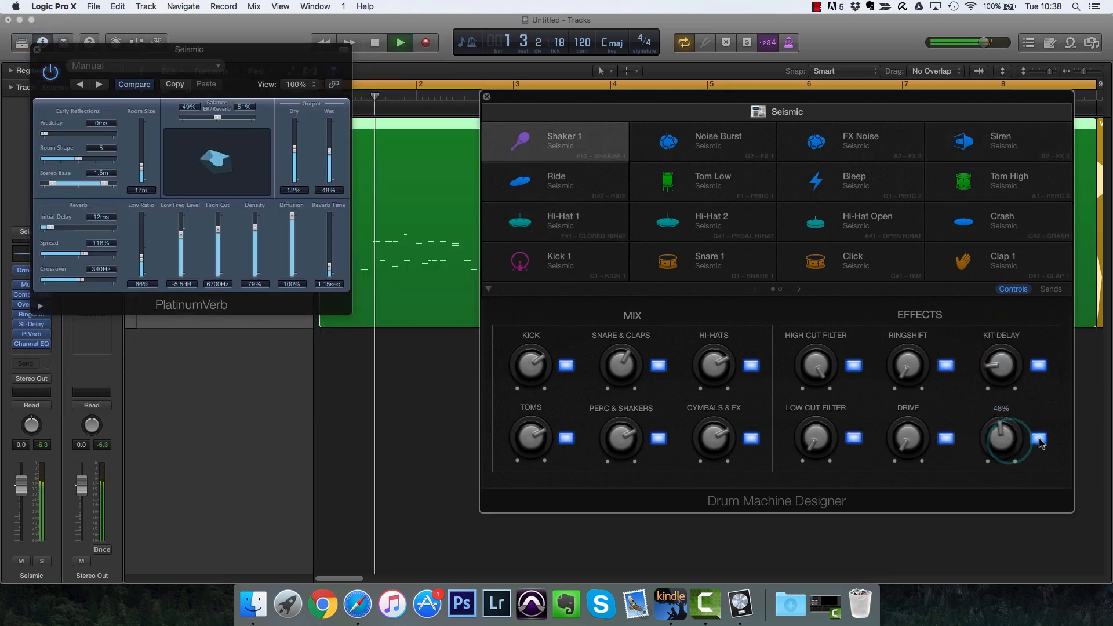
pyautogui.click(1038, 438)
pyautogui.click(1038, 365)
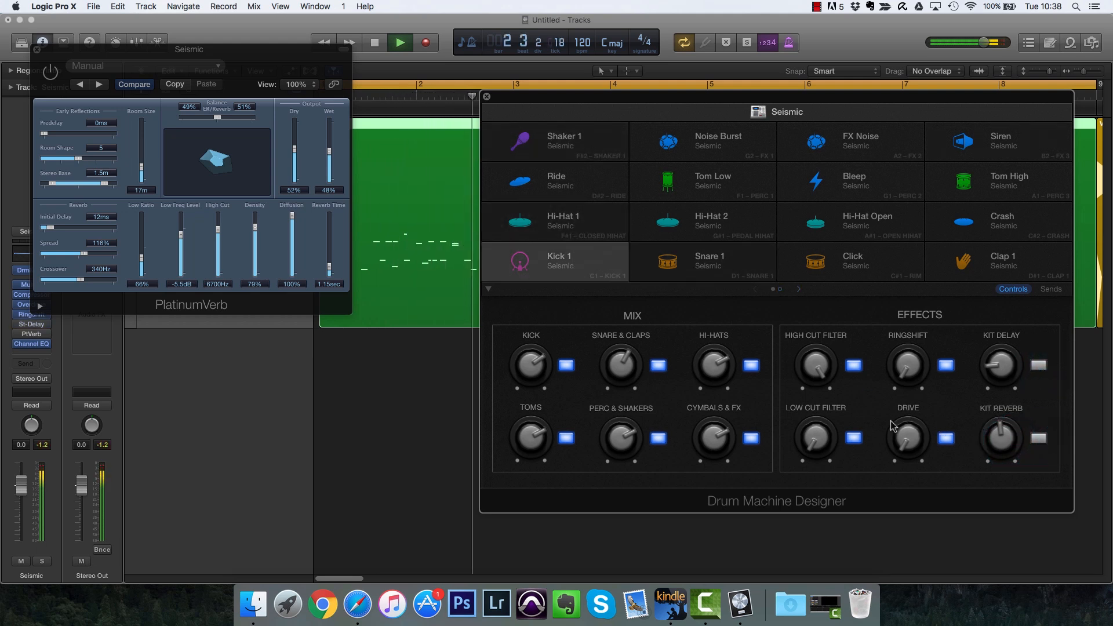
# Try the kit's Drive at 70% during playback, compare it with the Overdrive plug-in, and leave Drive at 0%.
pyautogui.moveTo(919, 434); pyautogui.dragTo(934, 545)
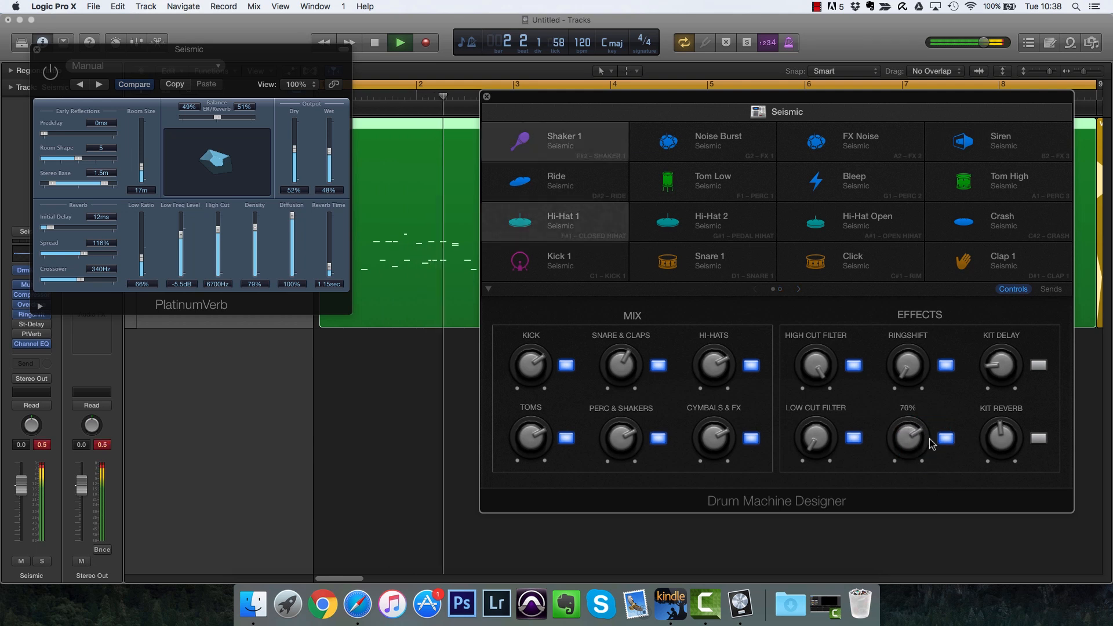
pyautogui.press('space')
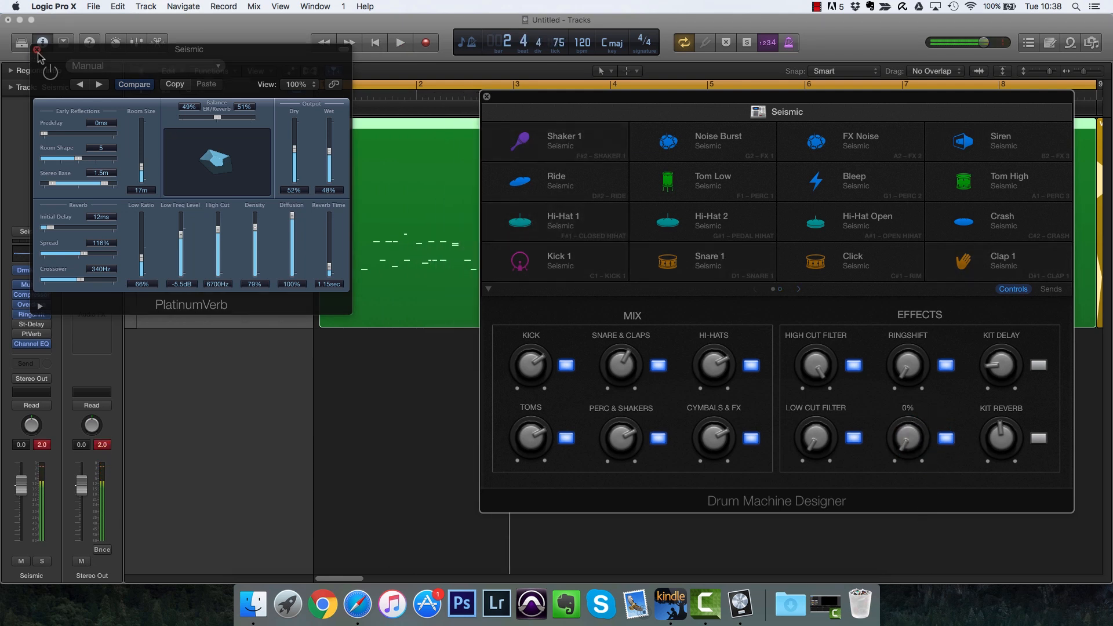
pyautogui.click(37, 51)
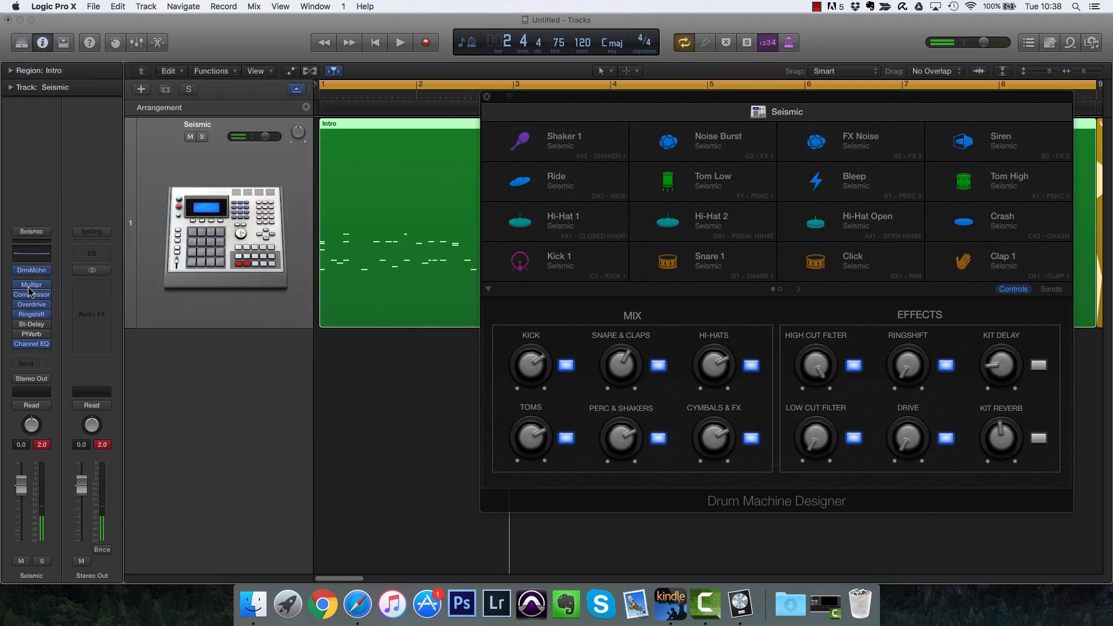
pyautogui.click(31, 305)
pyautogui.moveTo(907, 446)
pyautogui.mouseDown()
pyautogui.moveTo(927, 327)
pyautogui.moveTo(922, 459)
pyautogui.mouseUp()
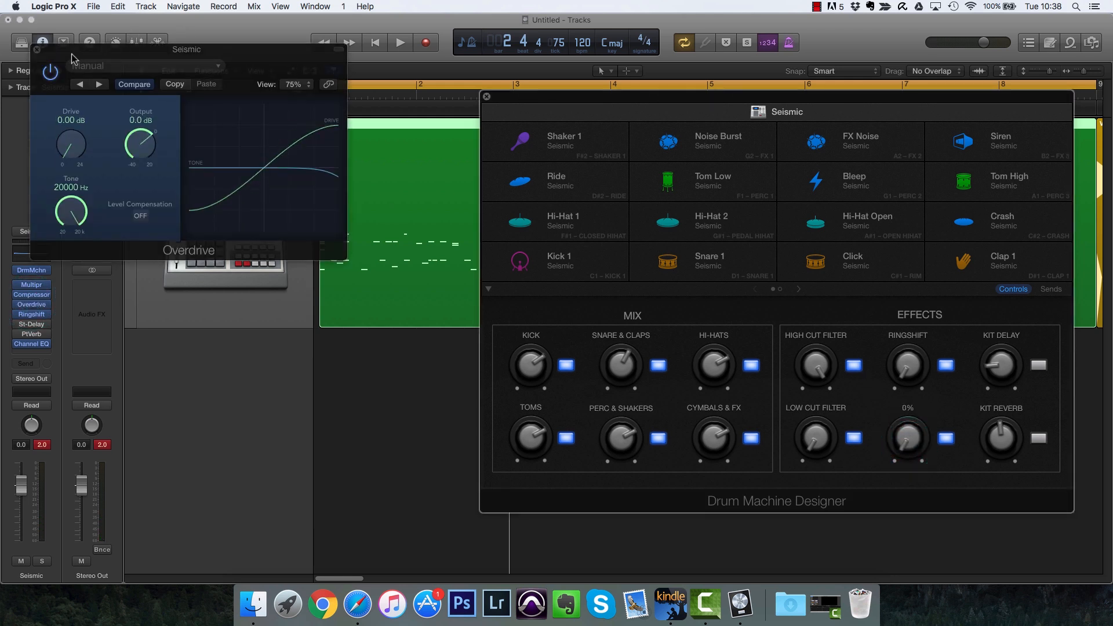
pyautogui.click(37, 50)
# Set the High Cut Filter to 870 Hz and raise the Low Cut Filter, checking the curve in Channel EQ.
pyautogui.moveTo(799, 349); pyautogui.dragTo(820, 368)
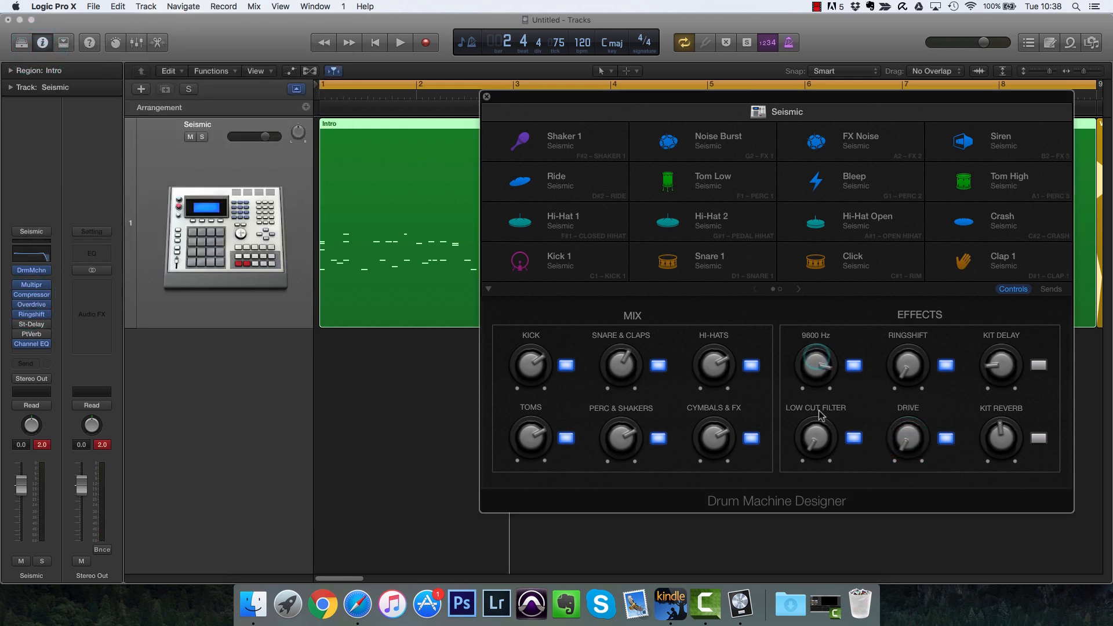
pyautogui.click(23, 260)
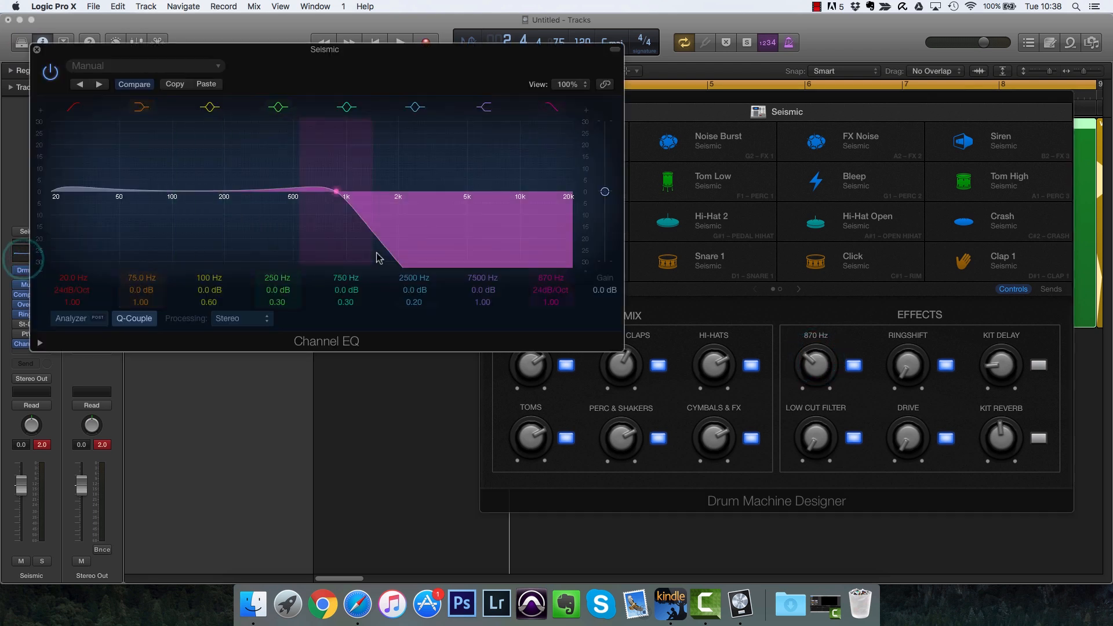
pyautogui.moveTo(828, 435); pyautogui.dragTo(812, 374)
pyautogui.click(36, 49)
pyautogui.moveTo(644, 96); pyautogui.dragTo(478, 89)
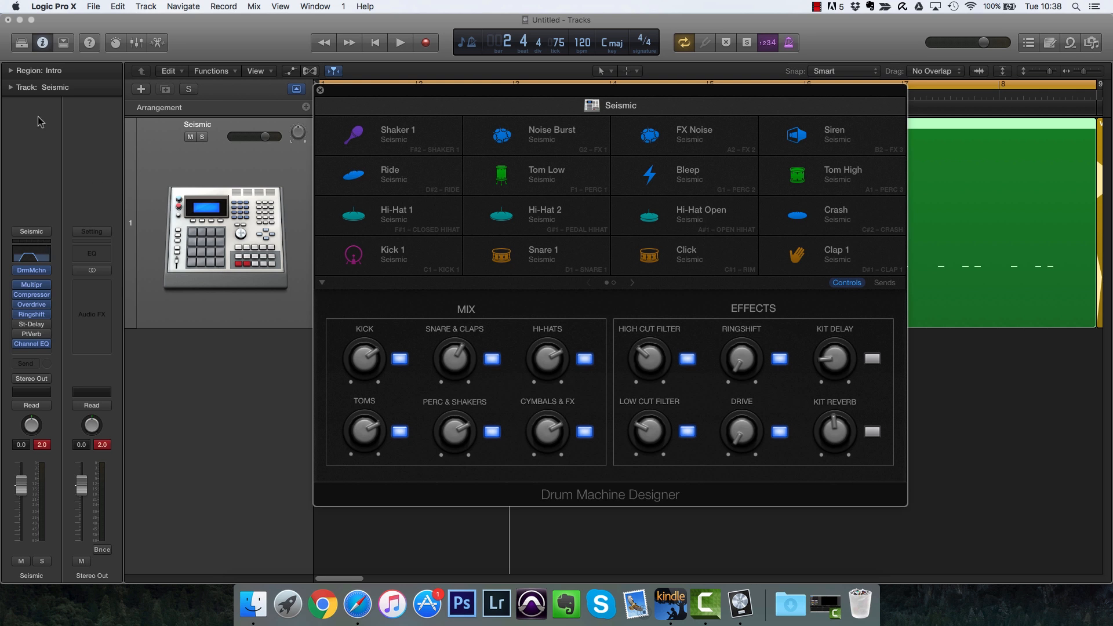
# Browse the Library's Drum Machine and Drum Machine GB kits, load Pile Driver GB and play the pattern.
pyautogui.click(22, 44)
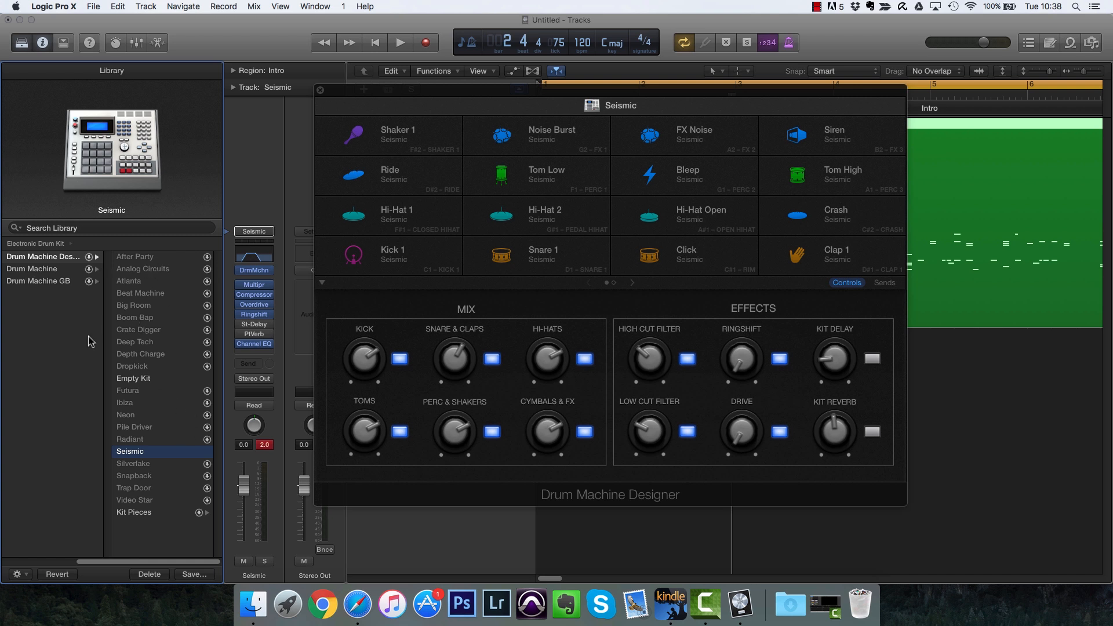
pyautogui.click(47, 271)
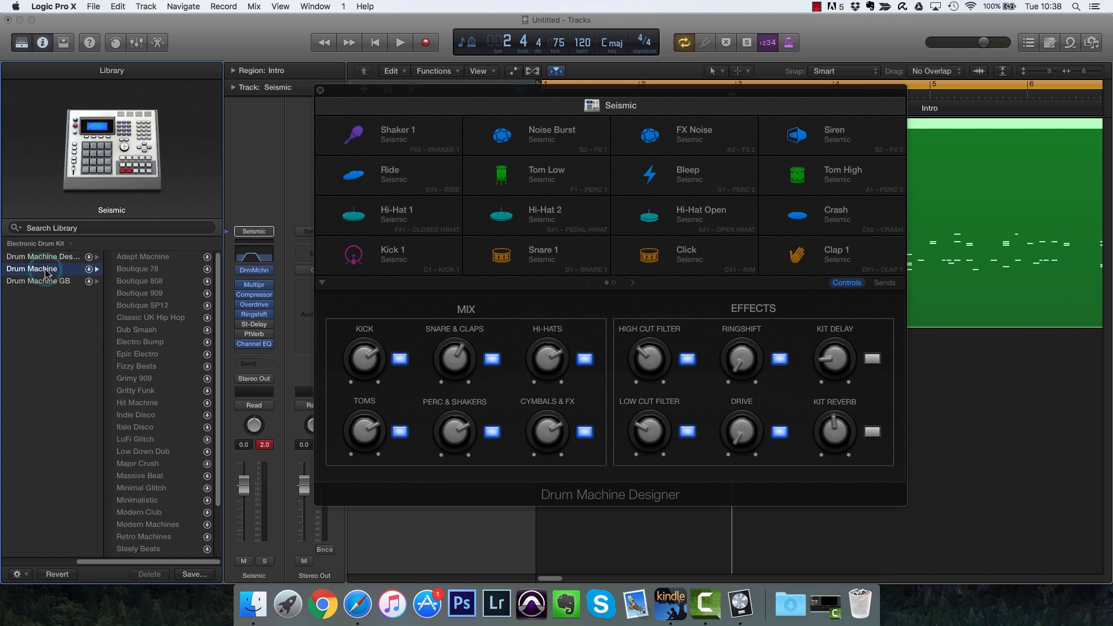
pyautogui.click(52, 281)
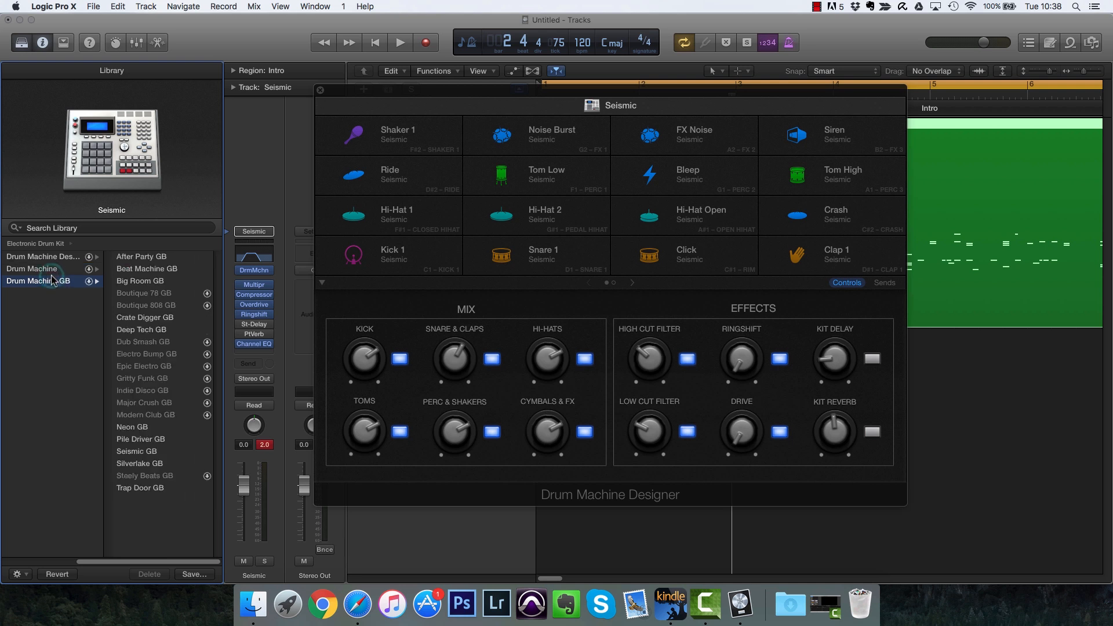
pyautogui.click(145, 439)
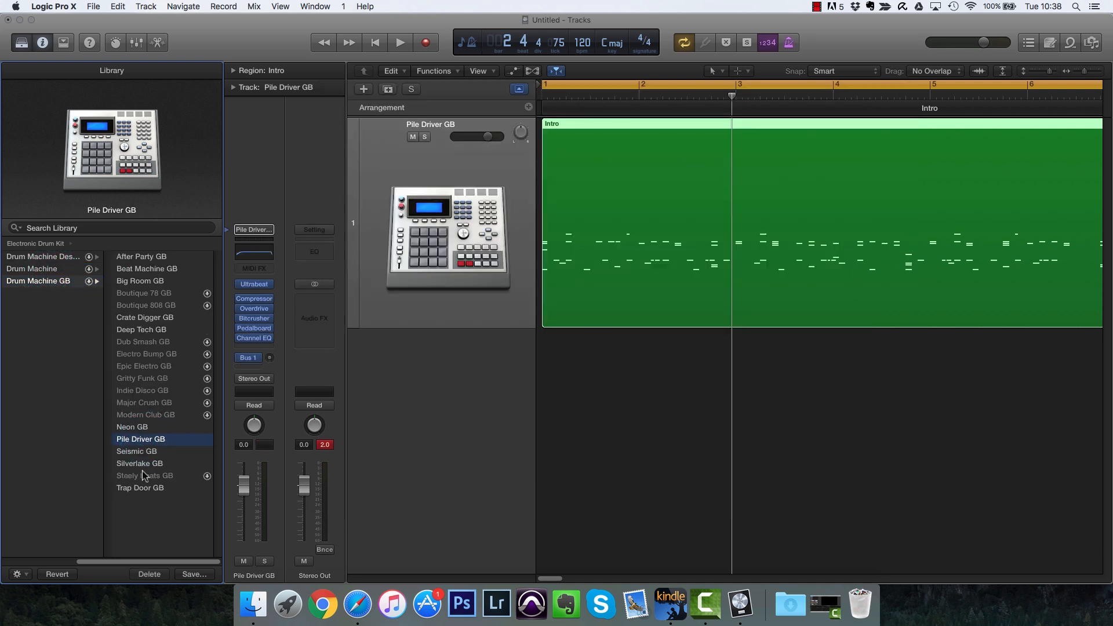
pyautogui.press('space')
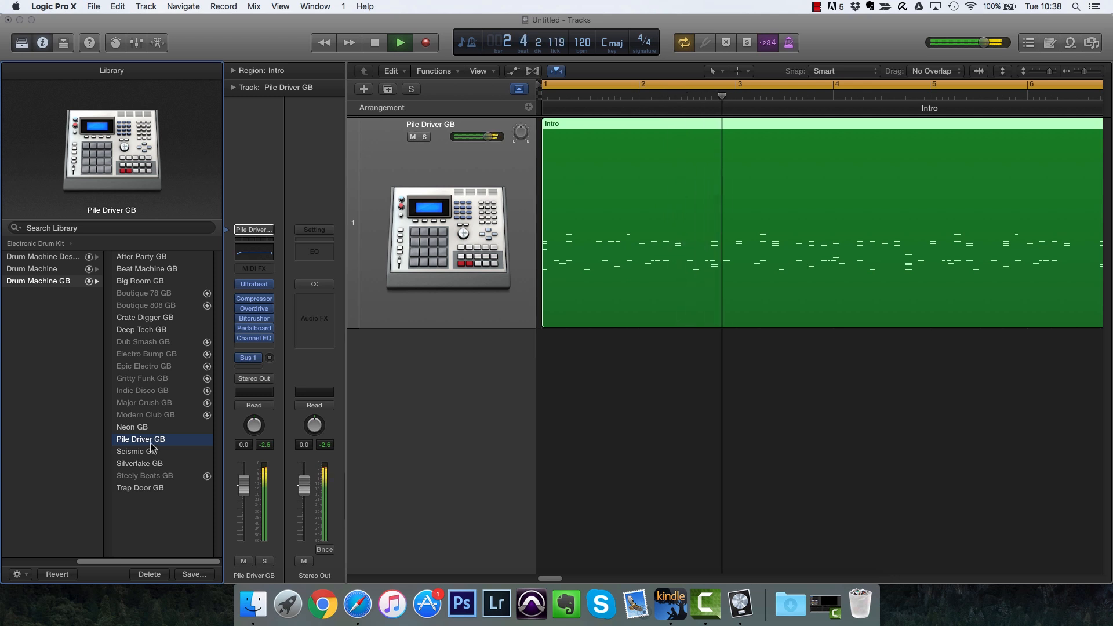
# Open the track's Ultrabeat instrument, load the Crate Digger GB kit and play the pattern with it.
pyautogui.click(255, 284)
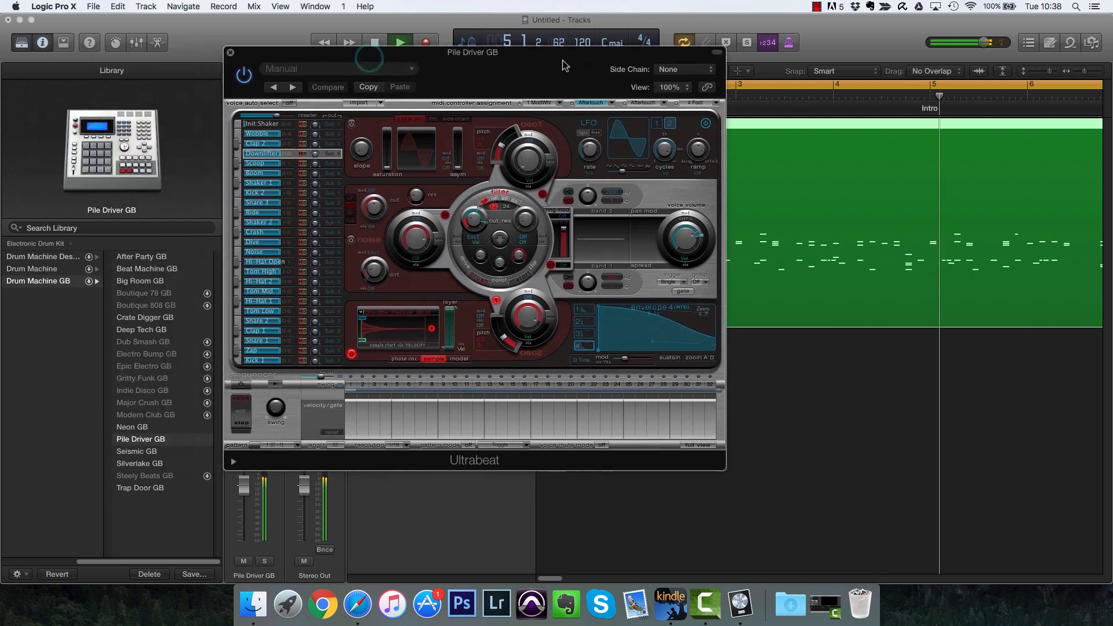
pyautogui.press('space')
pyautogui.click(159, 318)
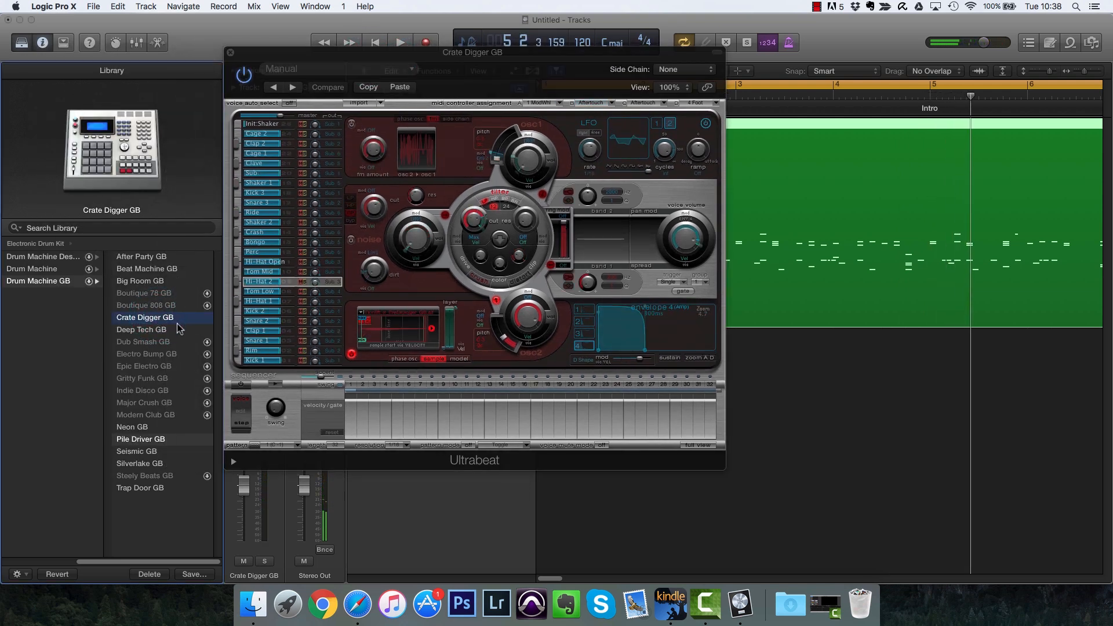
pyautogui.press('space')
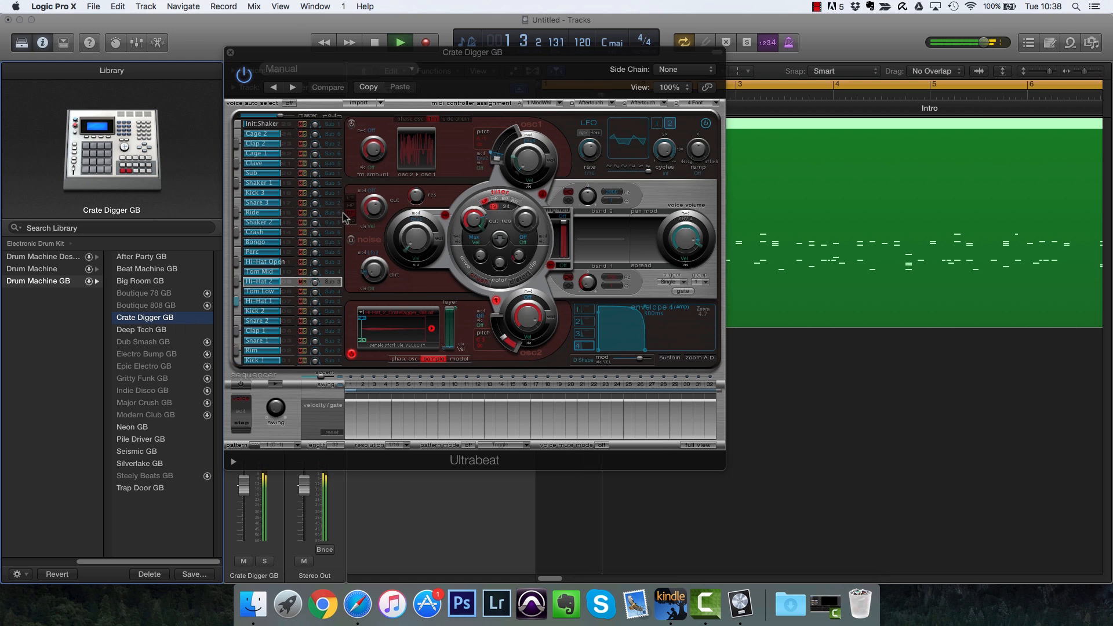
pyautogui.moveTo(464, 58); pyautogui.dragTo(570, 78)
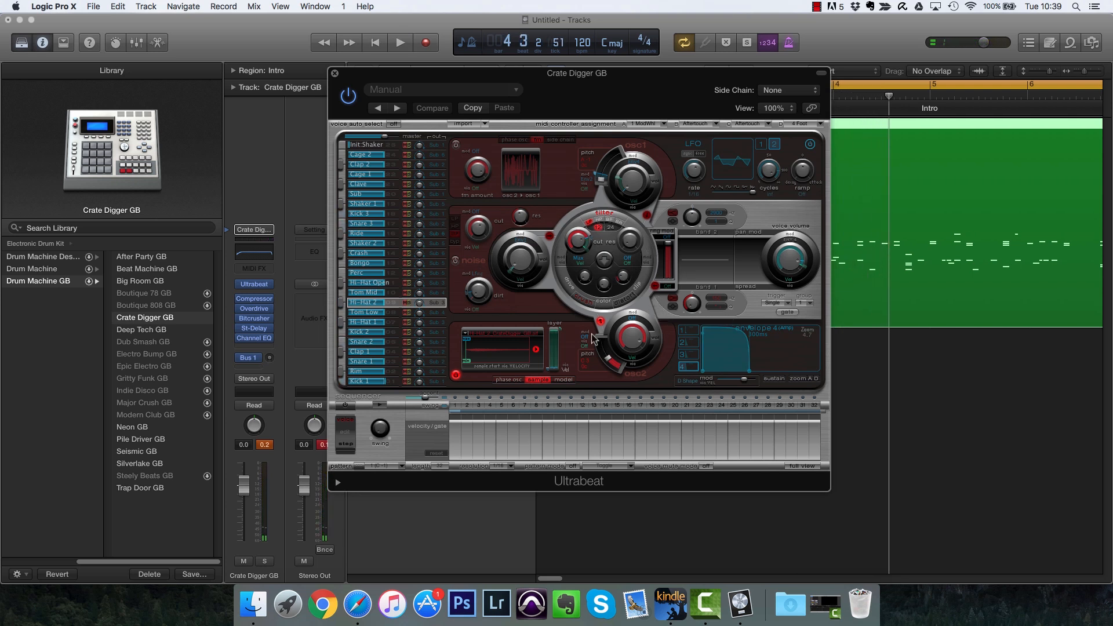
# Examine several Crate Digger GB voices in Ultrabeat, including Ride, Shaker 1 and Bongo.
pyautogui.click(393, 231)
pyautogui.click(394, 222)
pyautogui.click(394, 207)
pyautogui.click(395, 169)
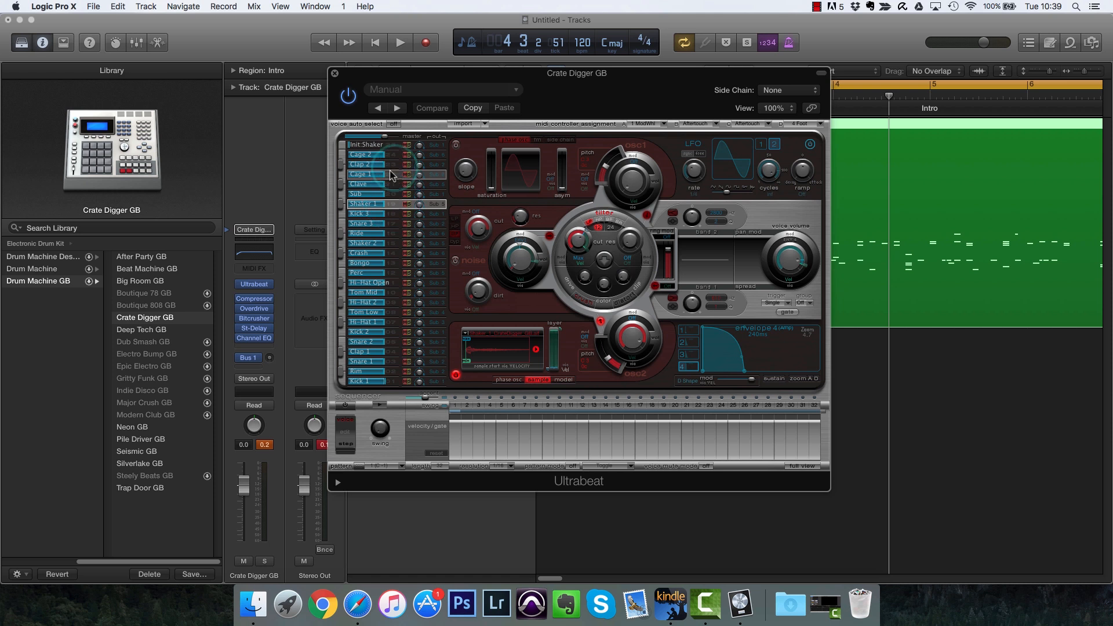
pyautogui.click(386, 263)
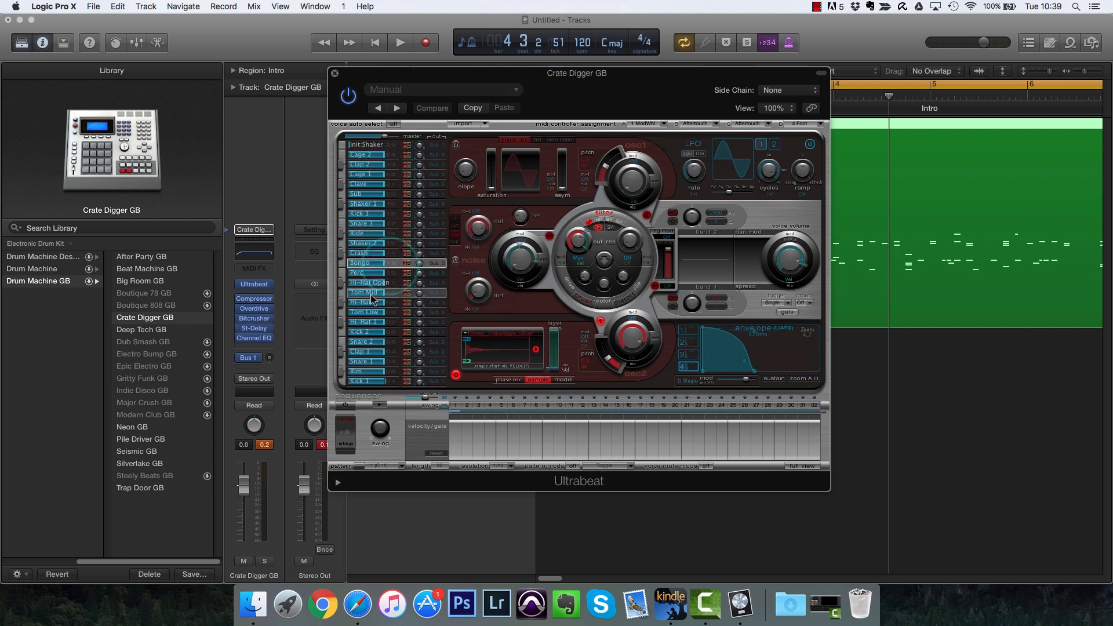
# Play the pattern and examine the Kick 2 voice's settings in Ultrabeat.
pyautogui.click(397, 195)
pyautogui.press('space')
pyautogui.press('space')
pyautogui.click(388, 332)
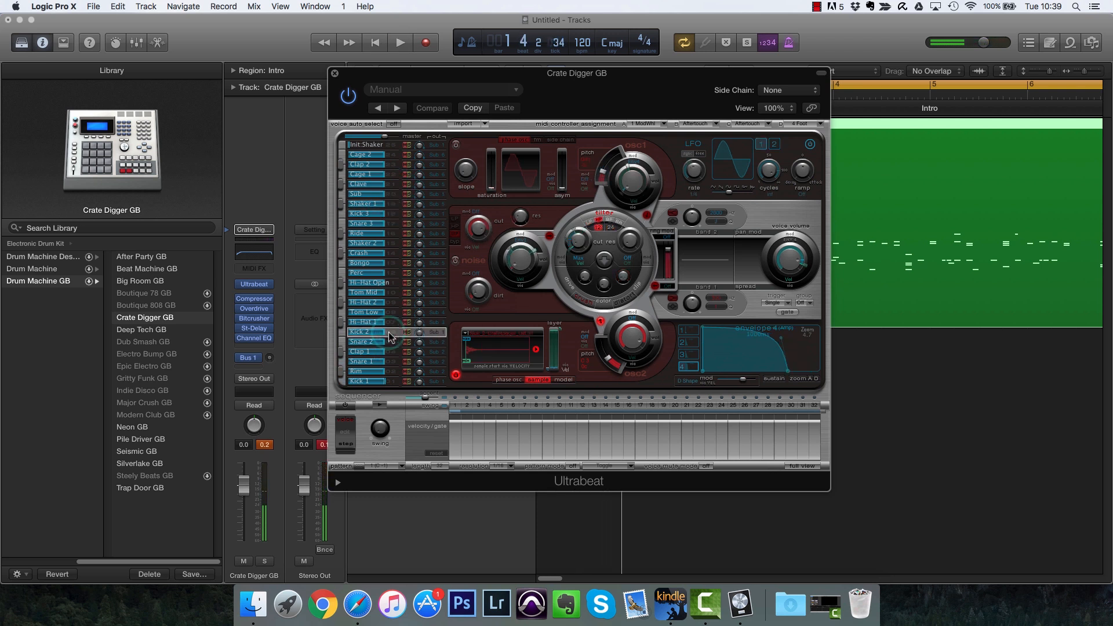
pyautogui.press('space')
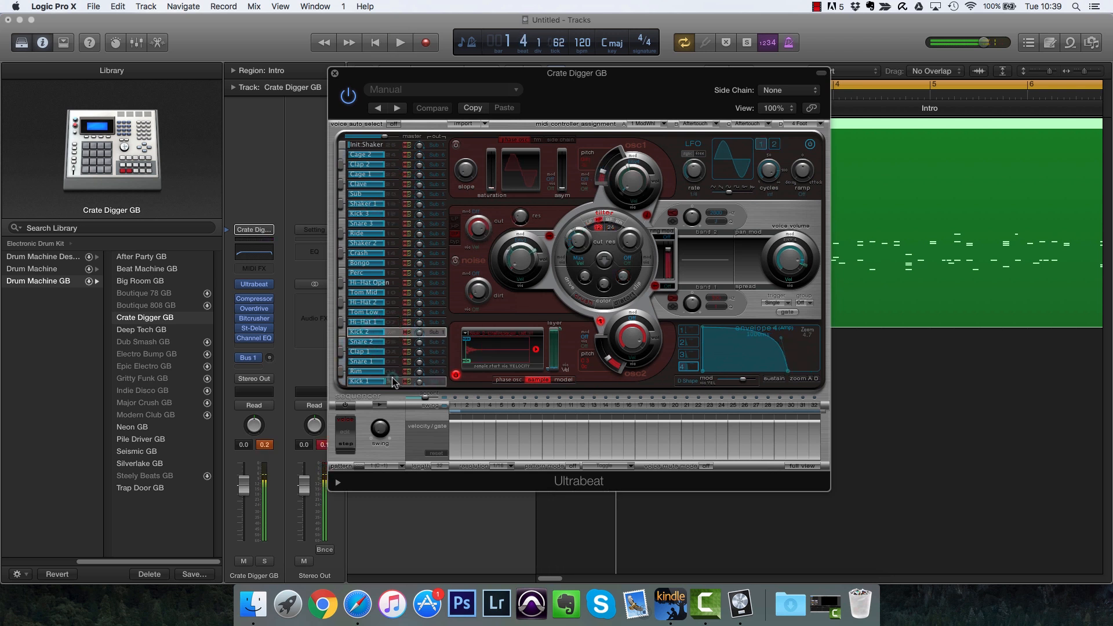
# Lengthen the decay of the Kick 1 voice's volume envelope and adjust its voice volume, checking with the pattern.
pyautogui.click(390, 381)
pyautogui.press('space')
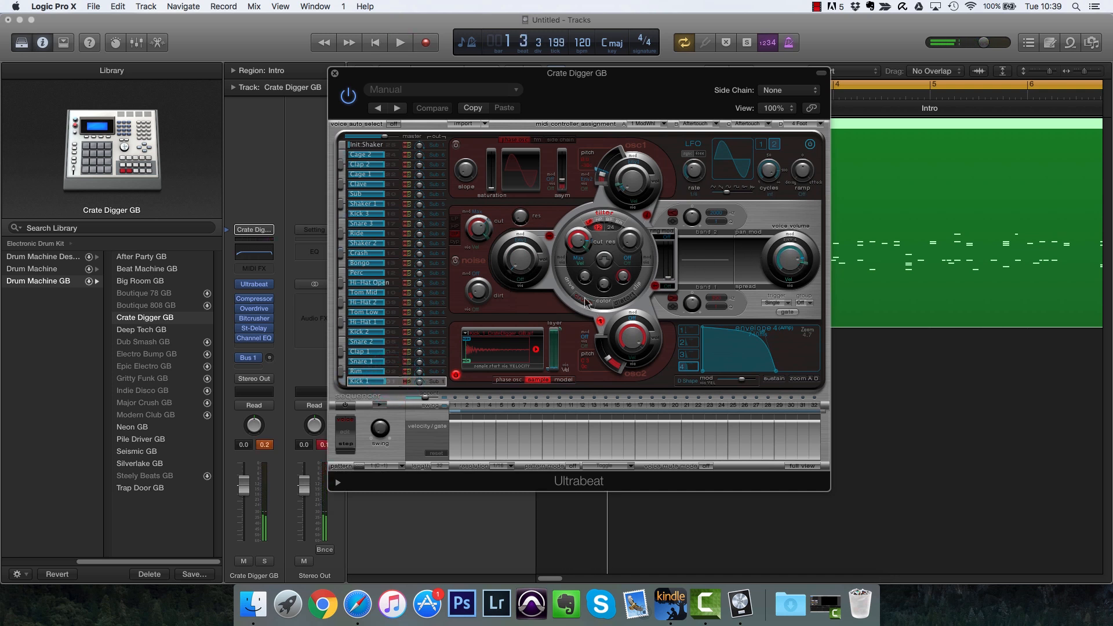
pyautogui.moveTo(768, 374); pyautogui.dragTo(822, 355)
pyautogui.press('space')
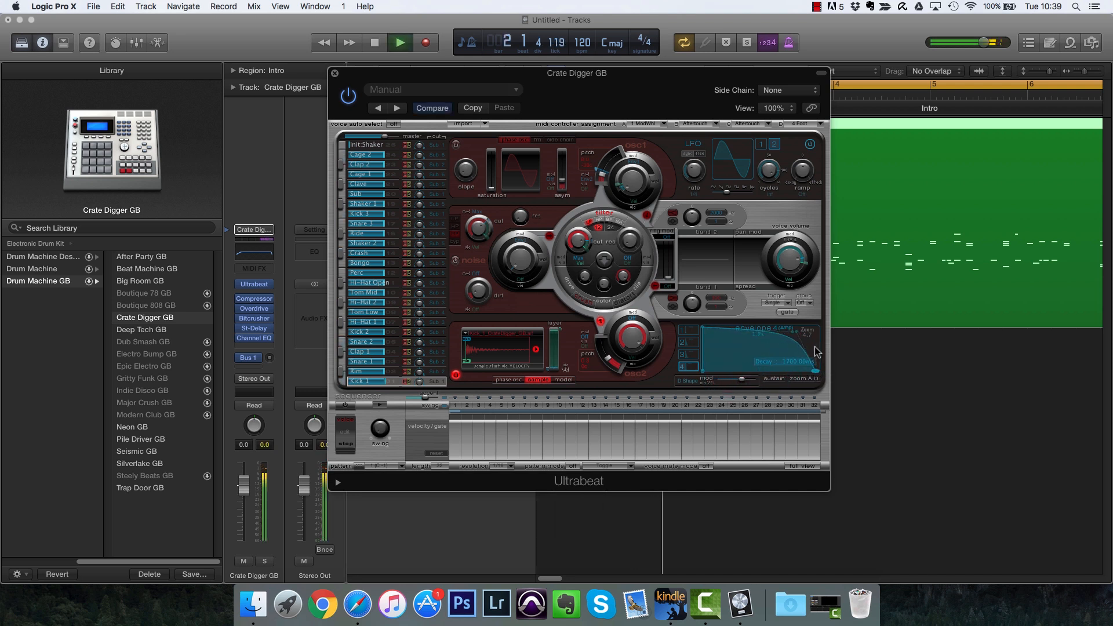
pyautogui.moveTo(805, 263); pyautogui.dragTo(785, 246)
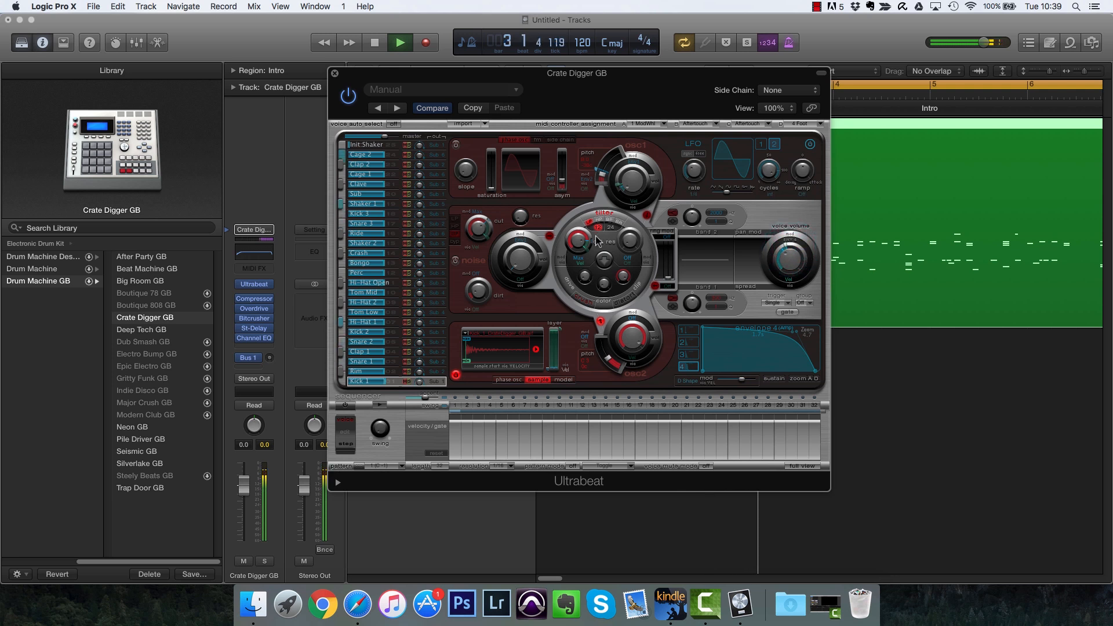
# Adjust Kick 1's filter cutoff and oscillator volumes, set its noise volume to -1 dB, and close Ultrabeat after playback.
pyautogui.moveTo(585, 242); pyautogui.dragTo(585, 267)
pyautogui.moveTo(630, 338); pyautogui.dragTo(630, 390)
pyautogui.moveTo(631, 160)
pyautogui.mouseDown()
pyautogui.moveTo(632, 171)
pyautogui.moveTo(630, 162)
pyautogui.mouseUp()
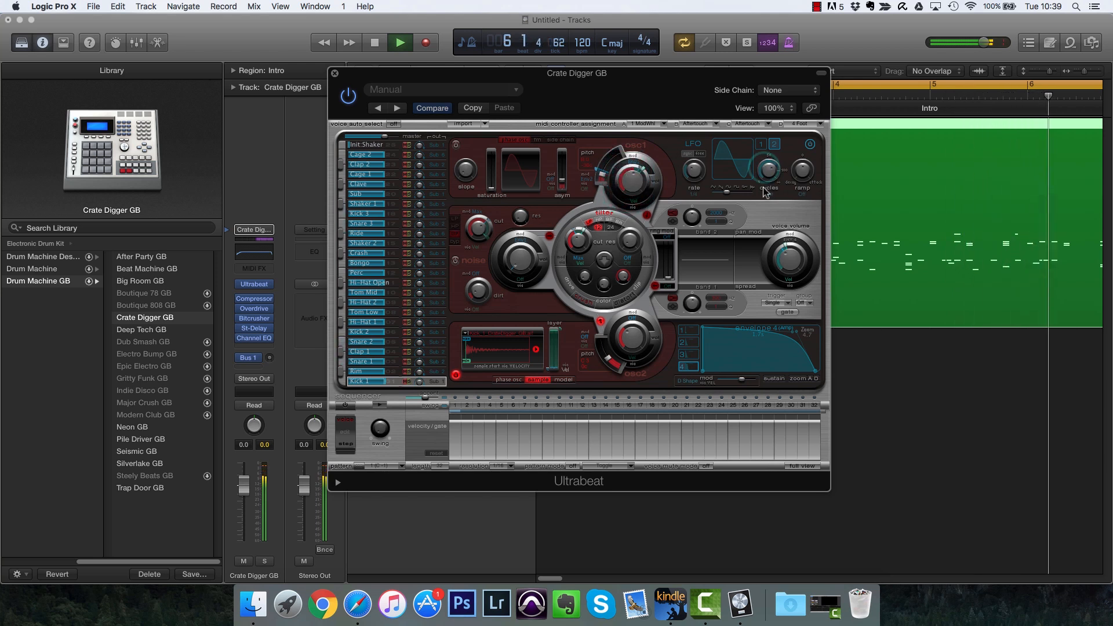
pyautogui.press('space')
pyautogui.press('space')
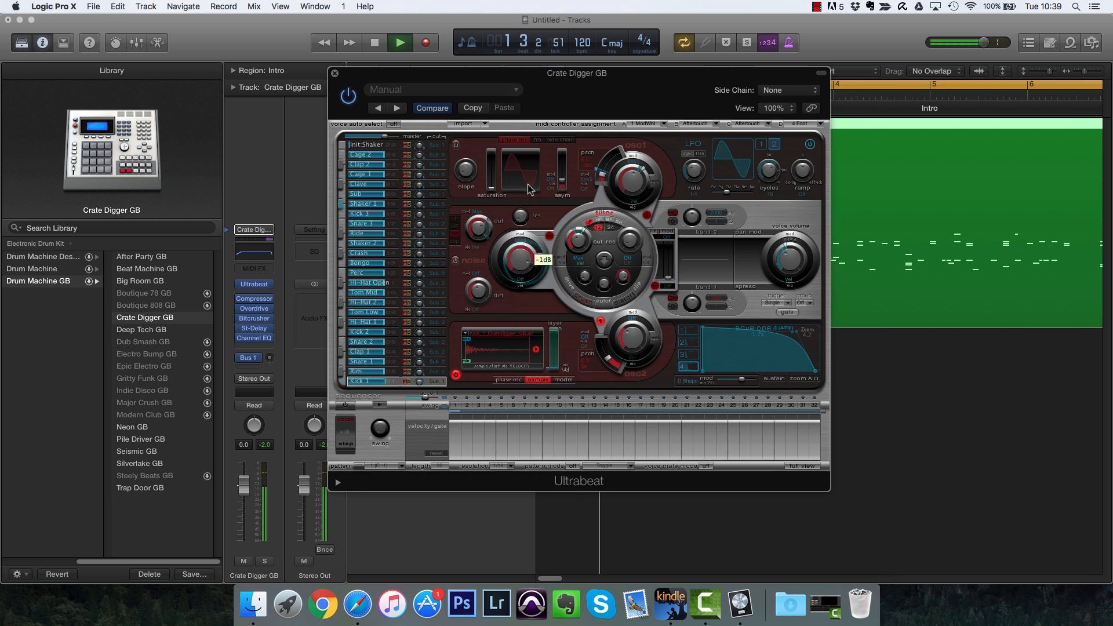
pyautogui.click(335, 73)
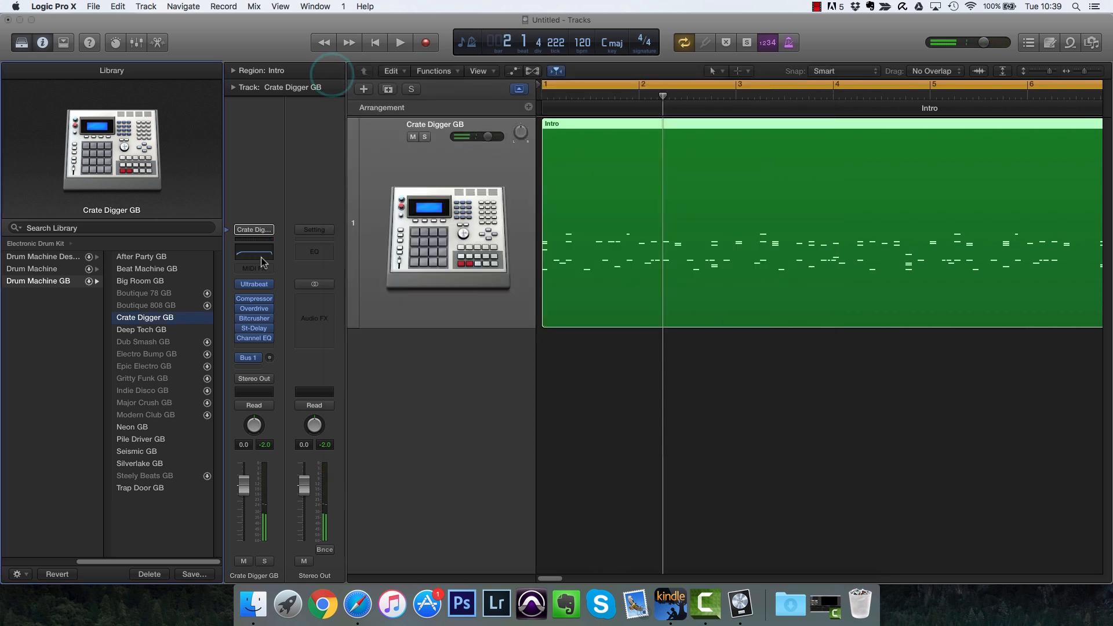
# Convert the Intro region to a Drummer region and check the track's Ultrabeat instrument.
pyautogui.rightClick(581, 271)
pyautogui.moveTo(667, 315)
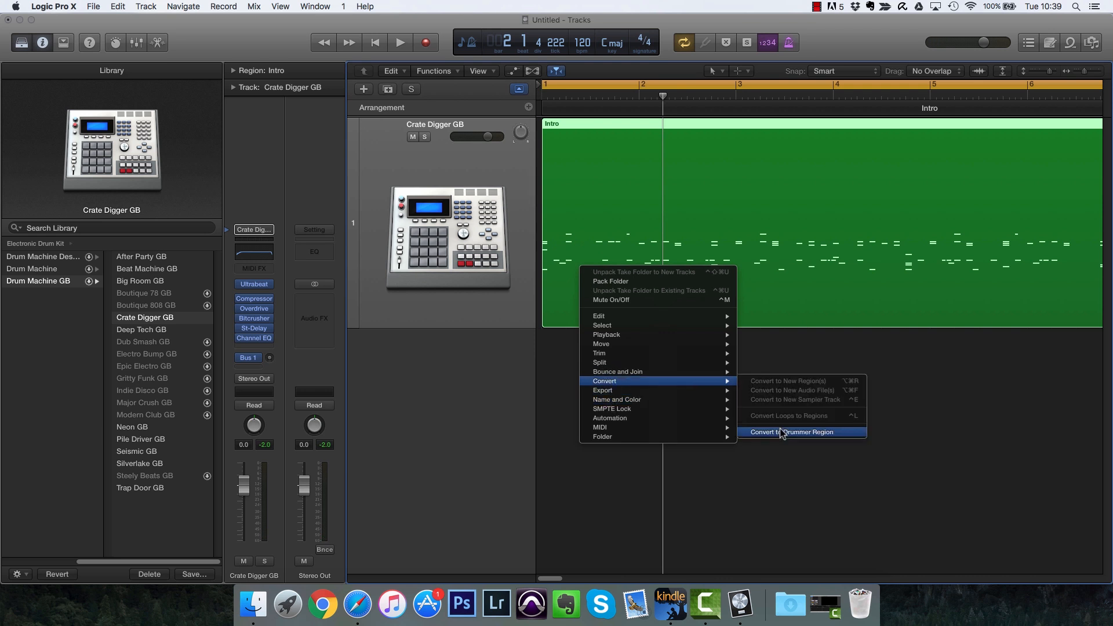
pyautogui.click(781, 431)
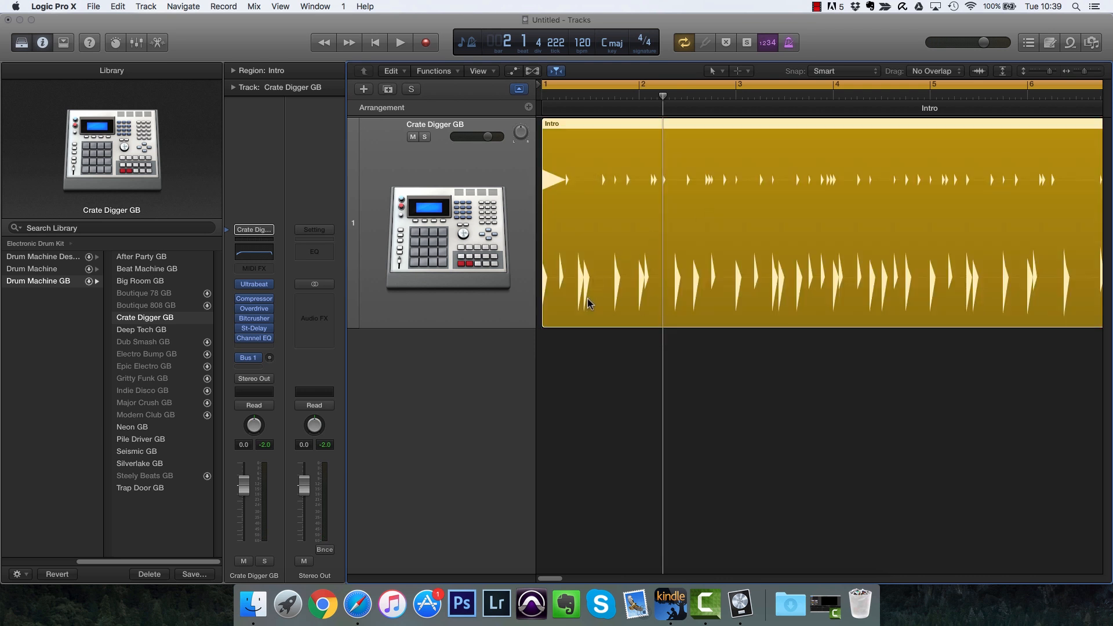
pyautogui.click(254, 284)
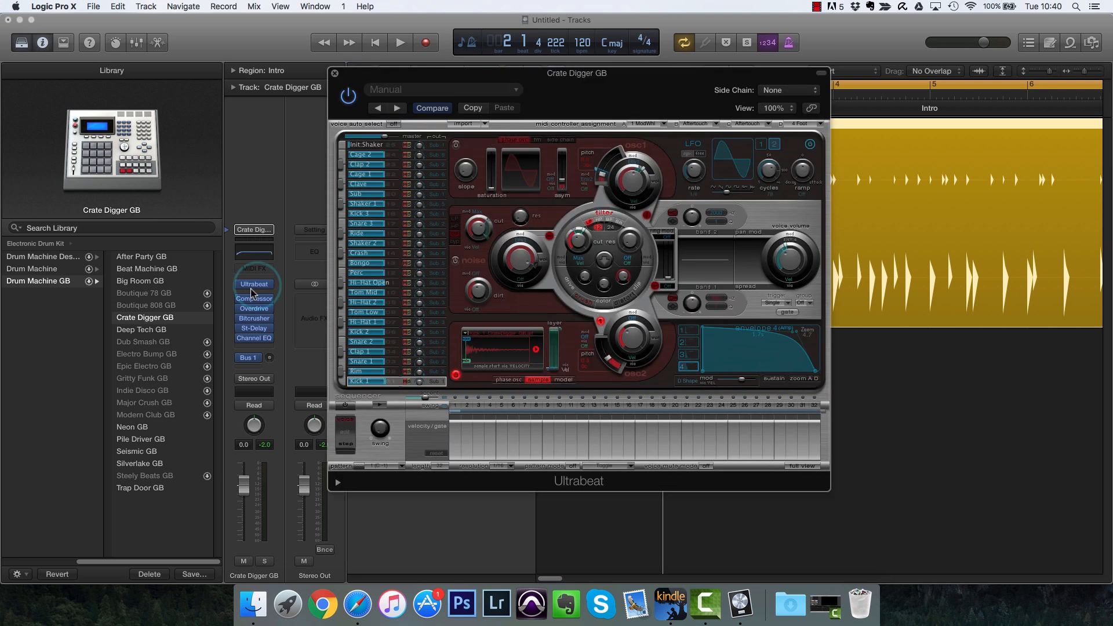
pyautogui.click(335, 73)
# Hide the Library and open the Crate Digger GB instrument from the Intro region's Drummer editor.
pyautogui.click(21, 44)
pyautogui.doubleClick(390, 246)
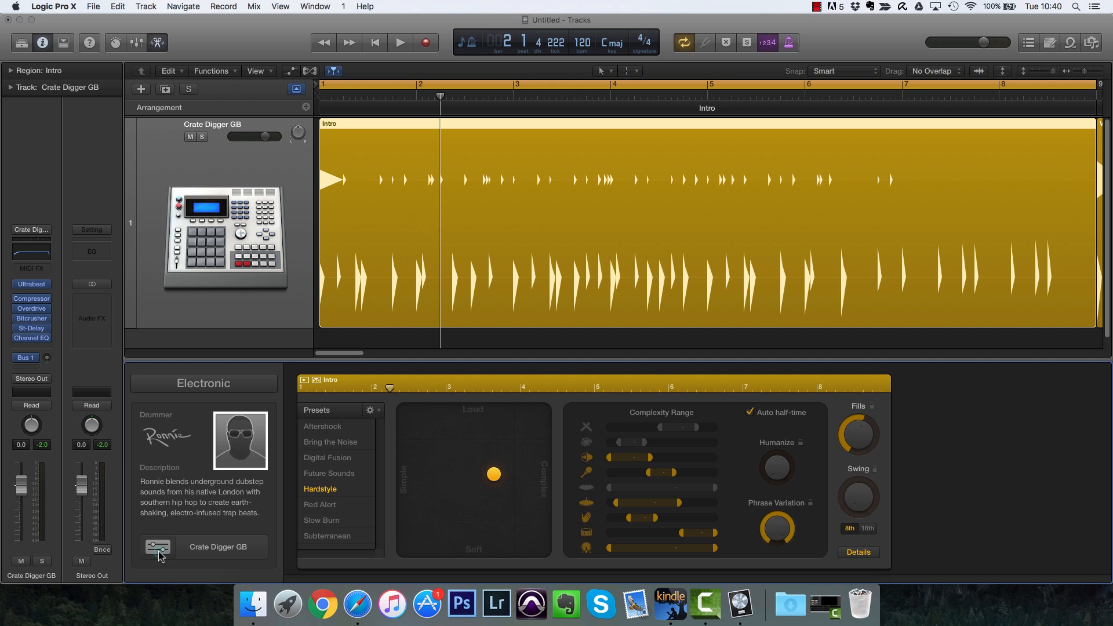
pyautogui.click(165, 549)
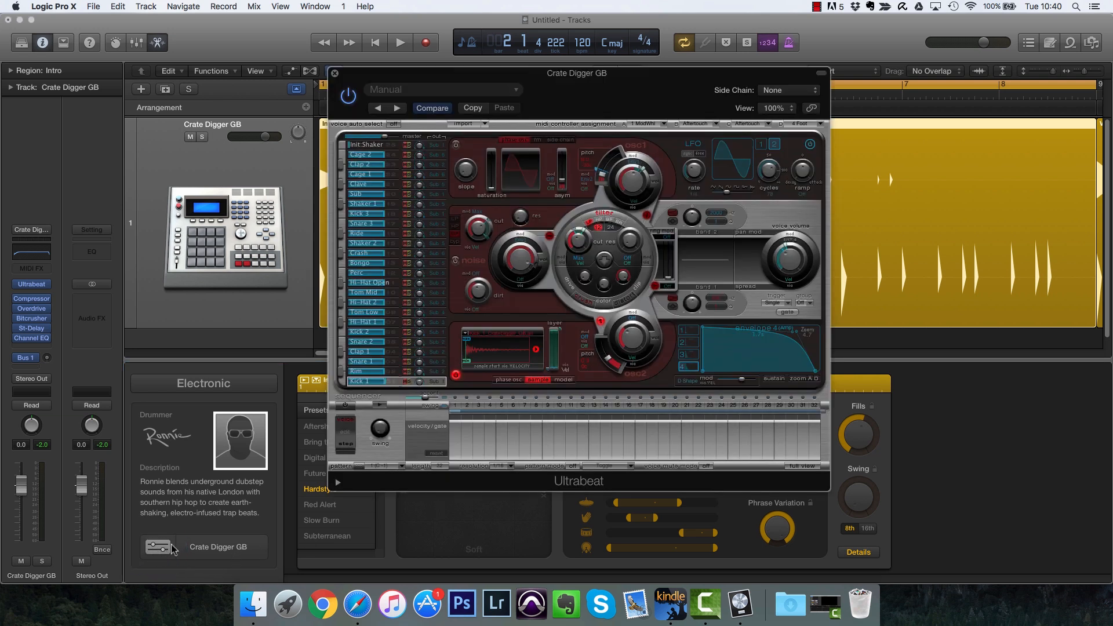
# Change the drummer genre from Electronic to Rock and view the SoCal kit in Drum Kit Designer.
pyautogui.click(229, 383)
pyautogui.click(212, 329)
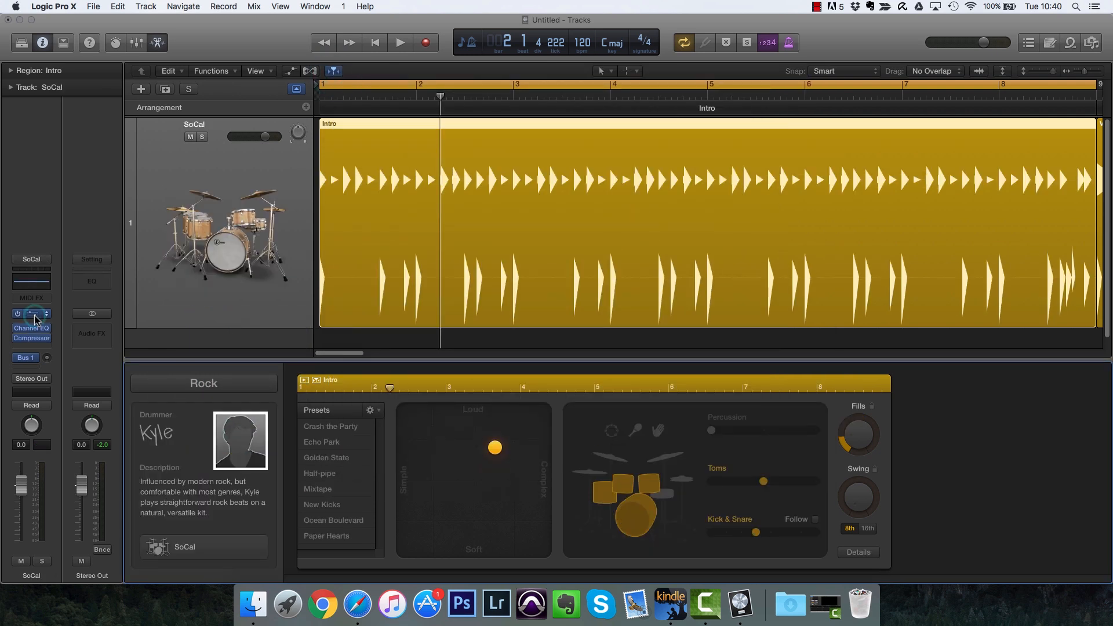
pyautogui.click(33, 316)
pyautogui.moveTo(280, 56); pyautogui.dragTo(461, 87)
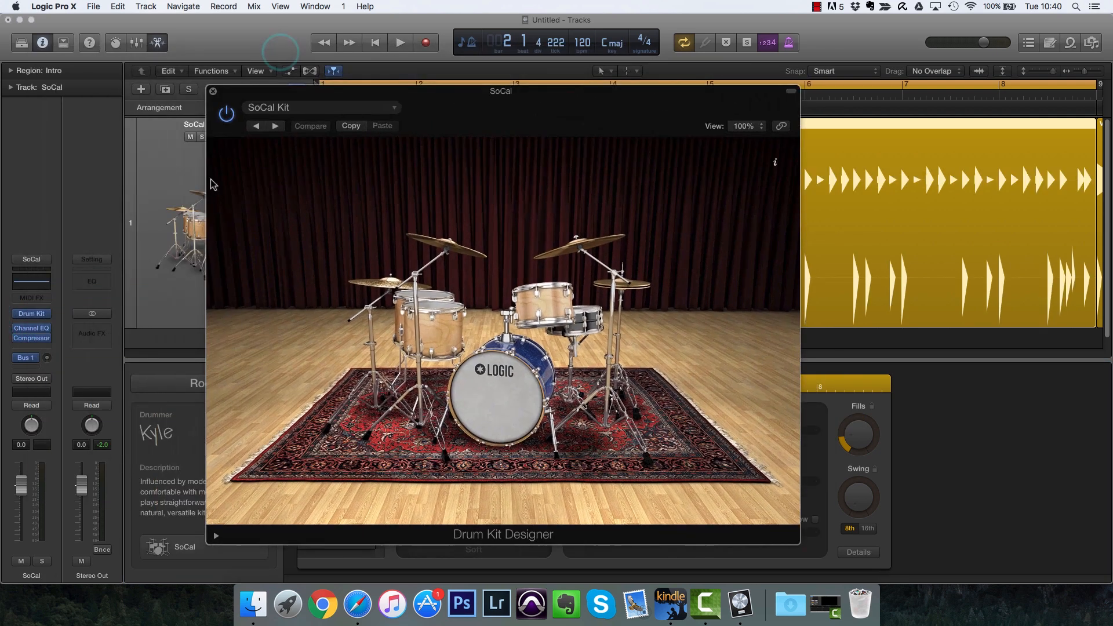
pyautogui.click(213, 91)
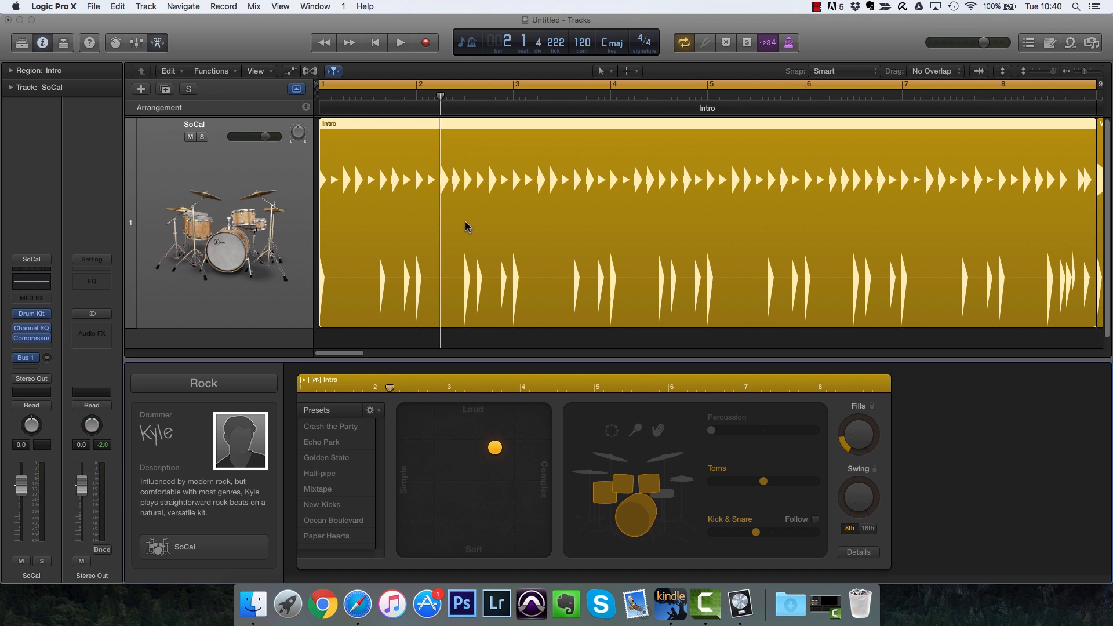